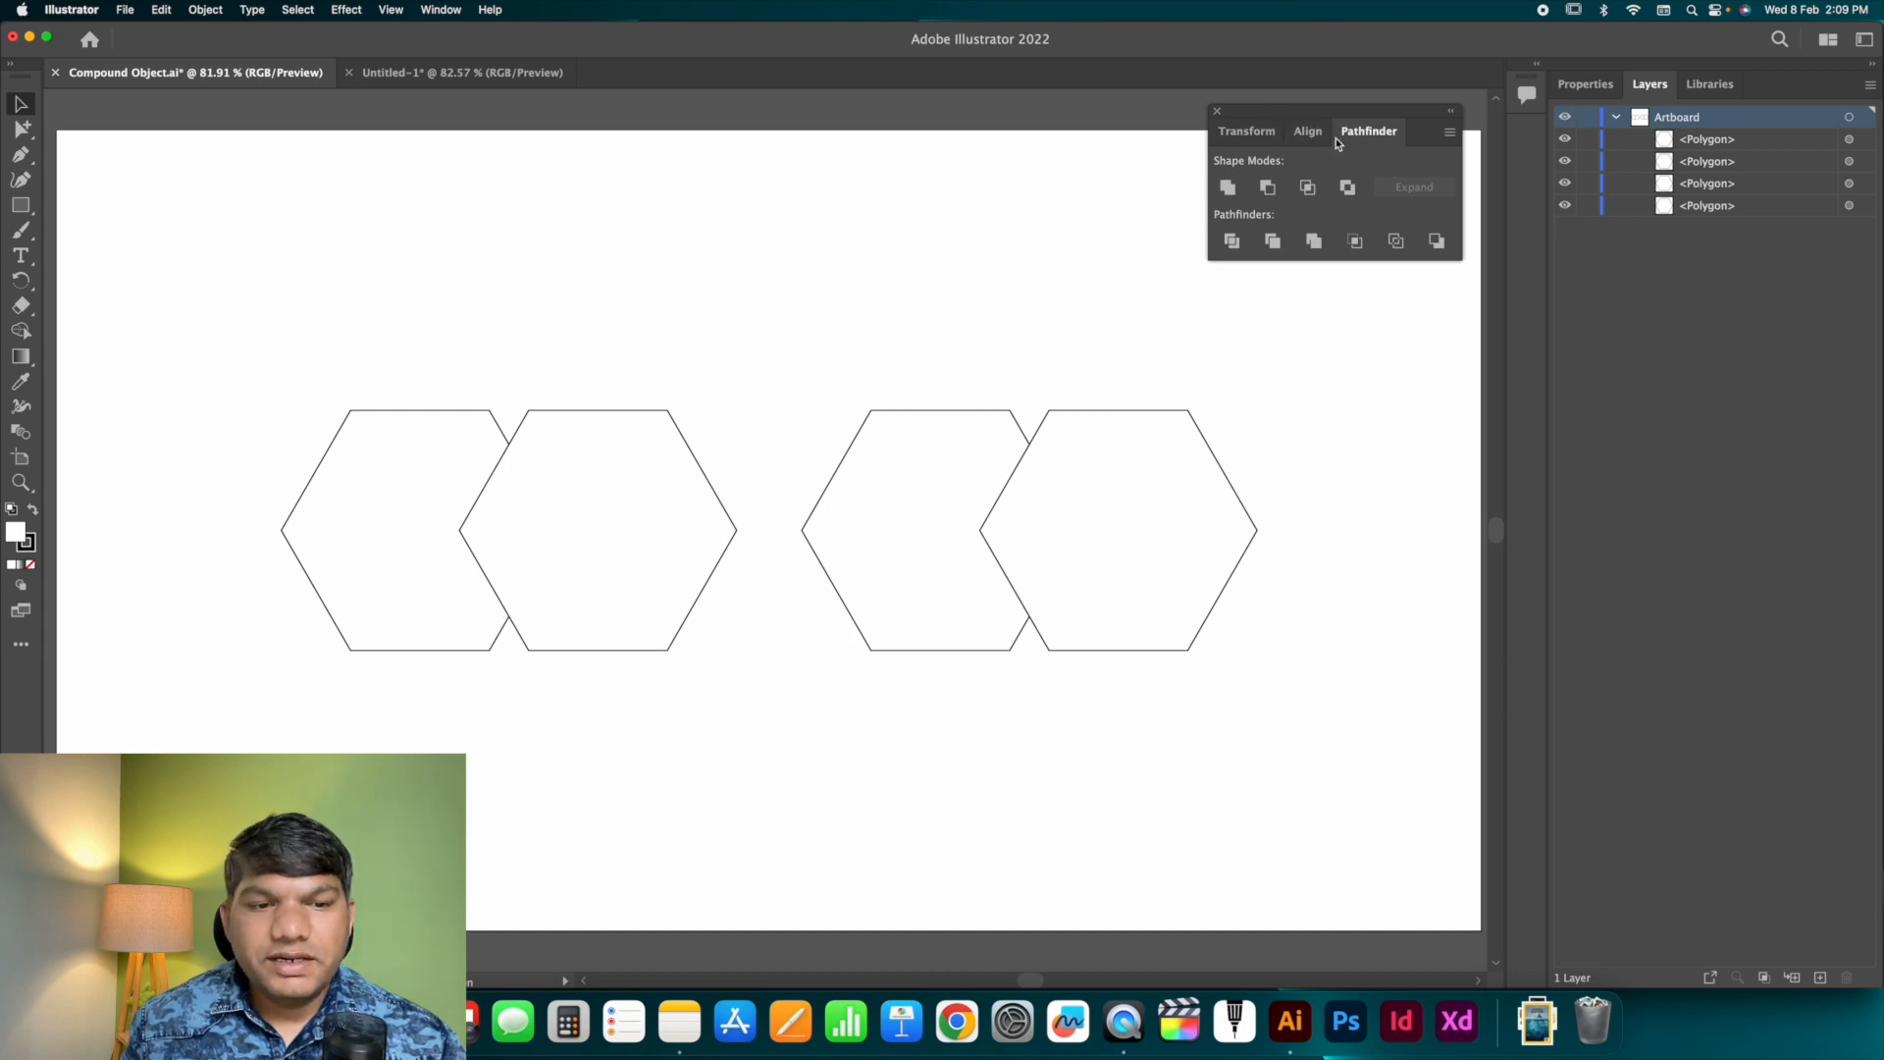
left_click(456, 14)
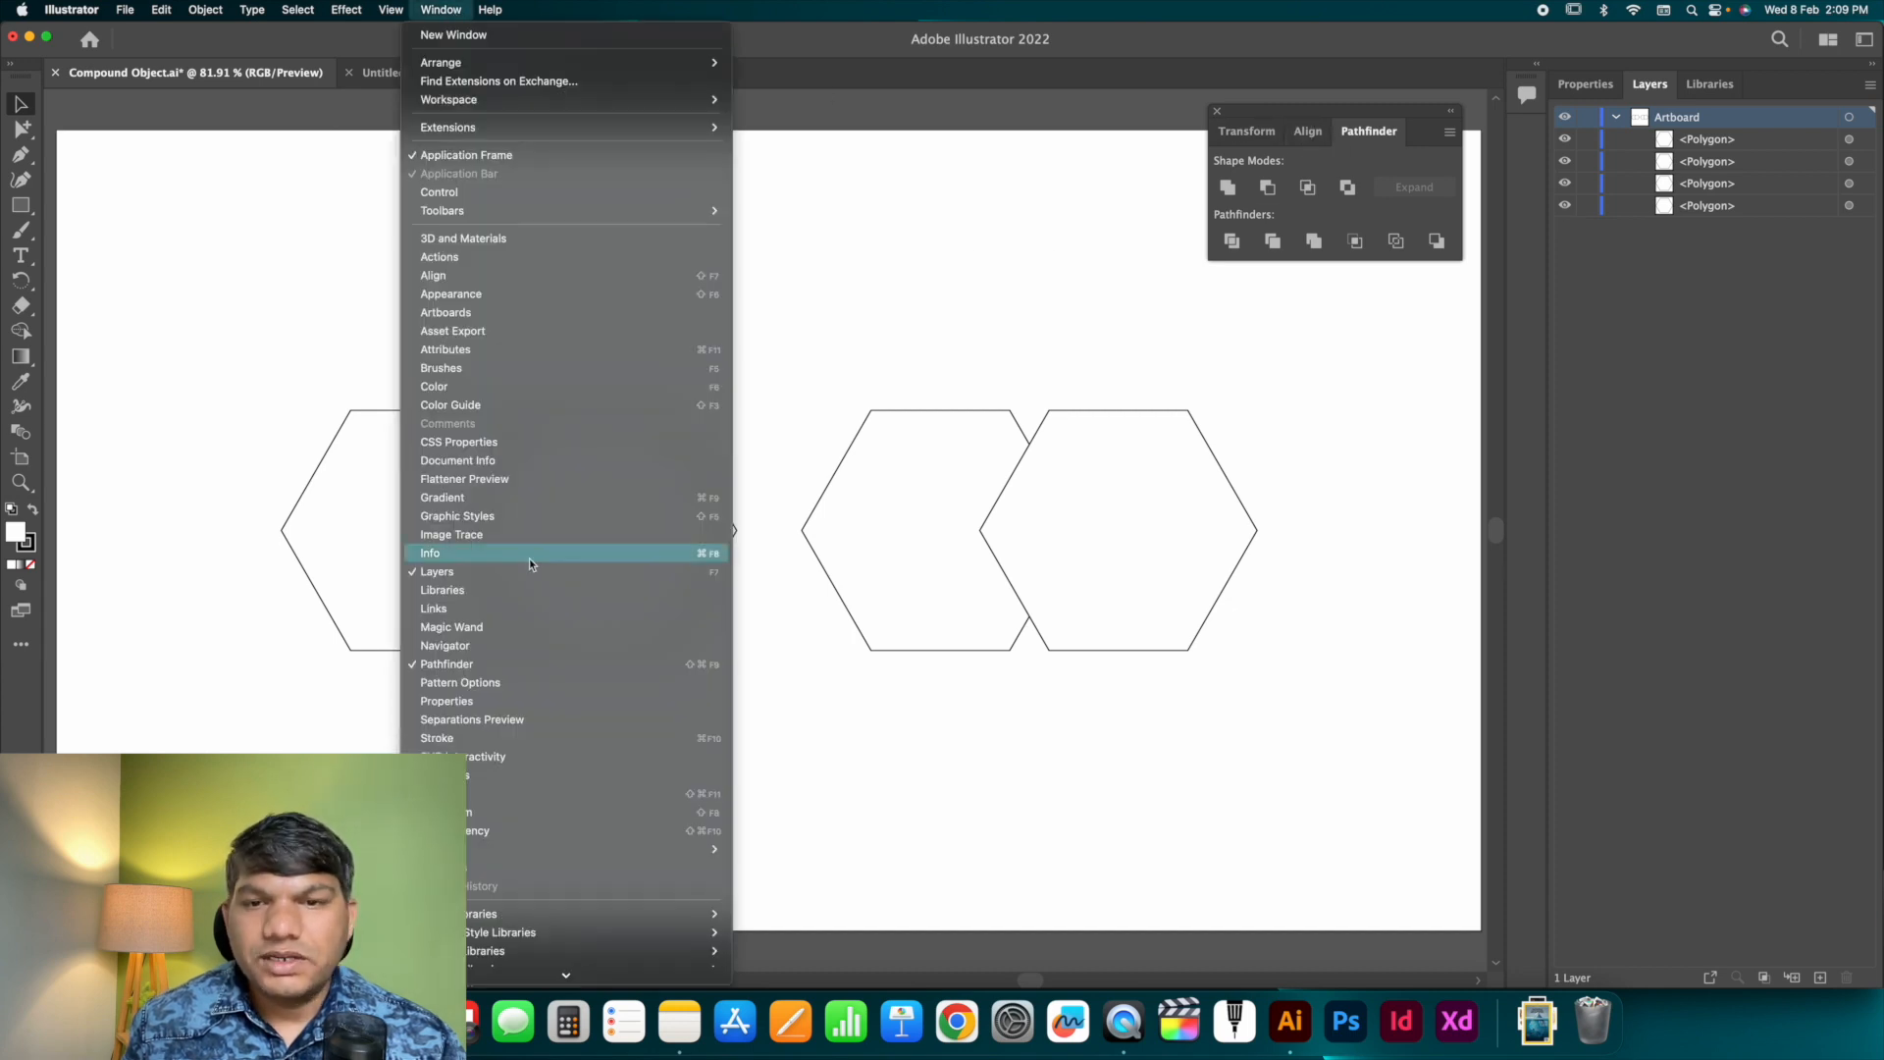
left_click(1002, 319)
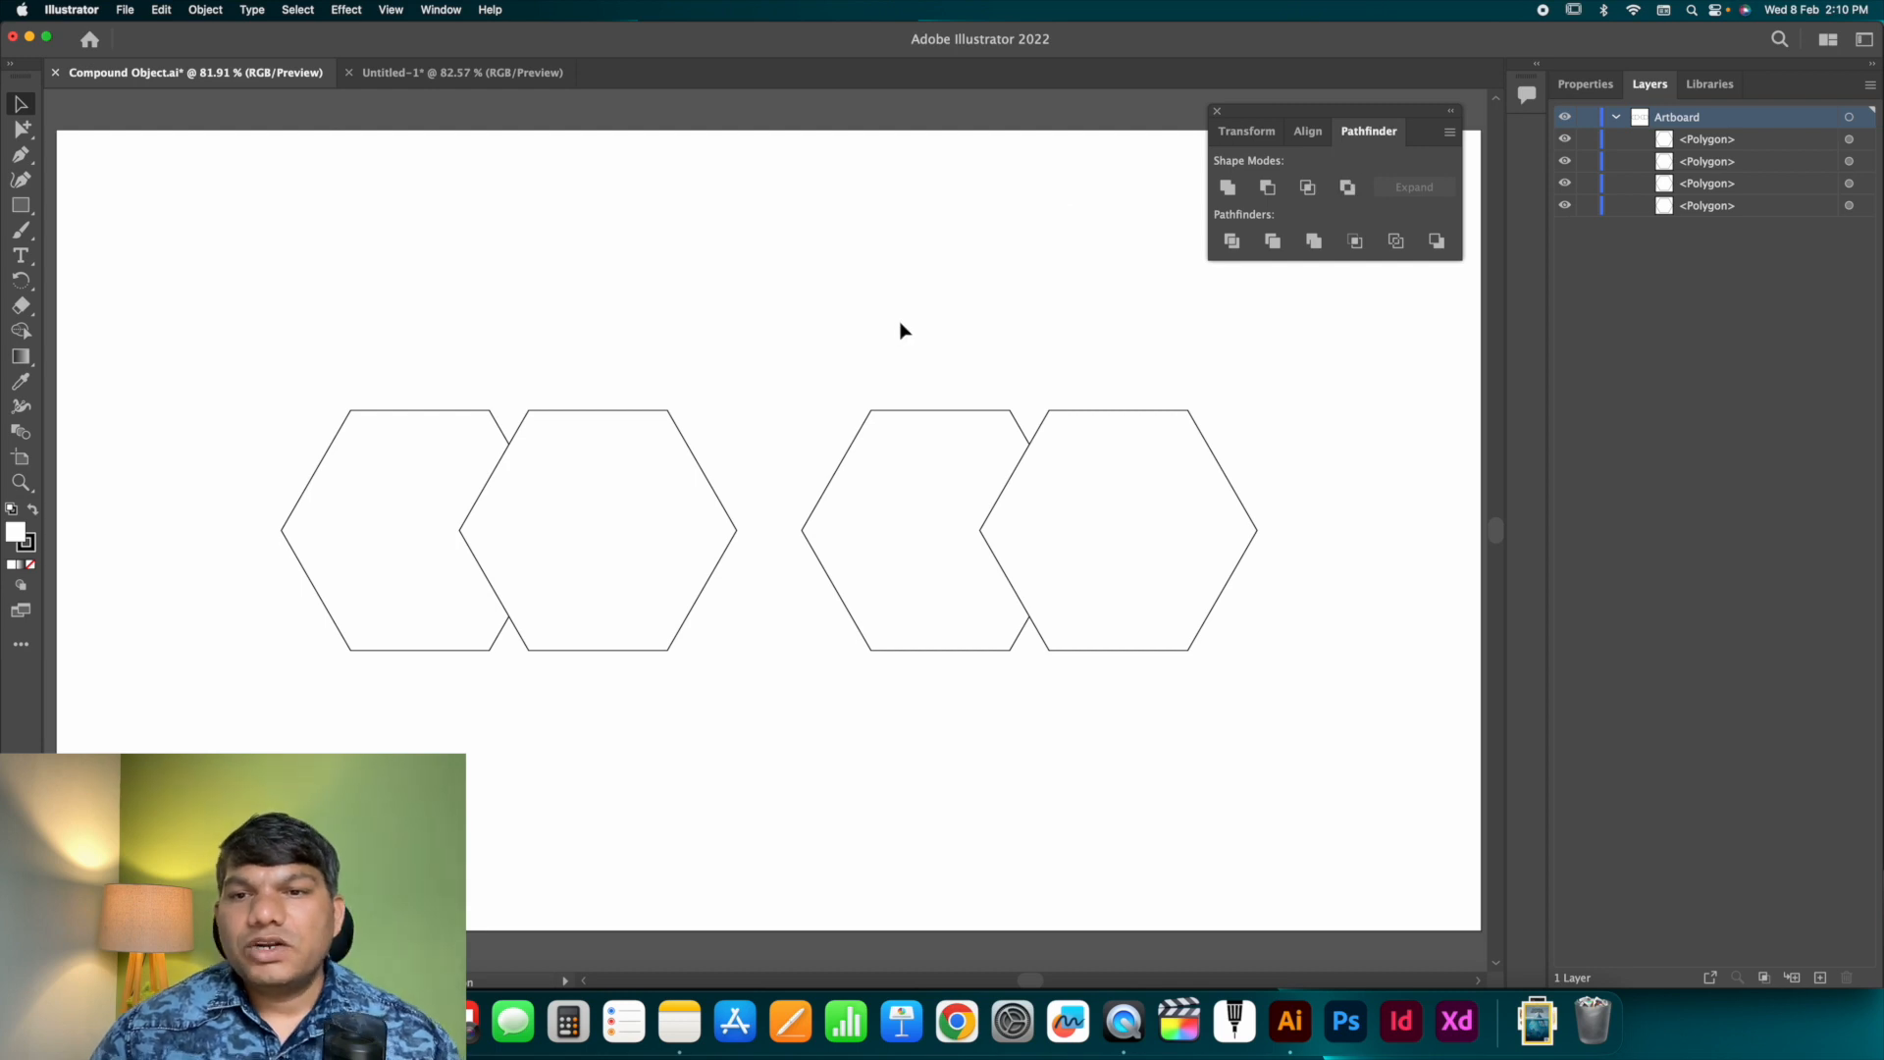
Unite the two overlapping hexagons of the left pair into a single shape.
left_click_drag(435, 364, 623, 559)
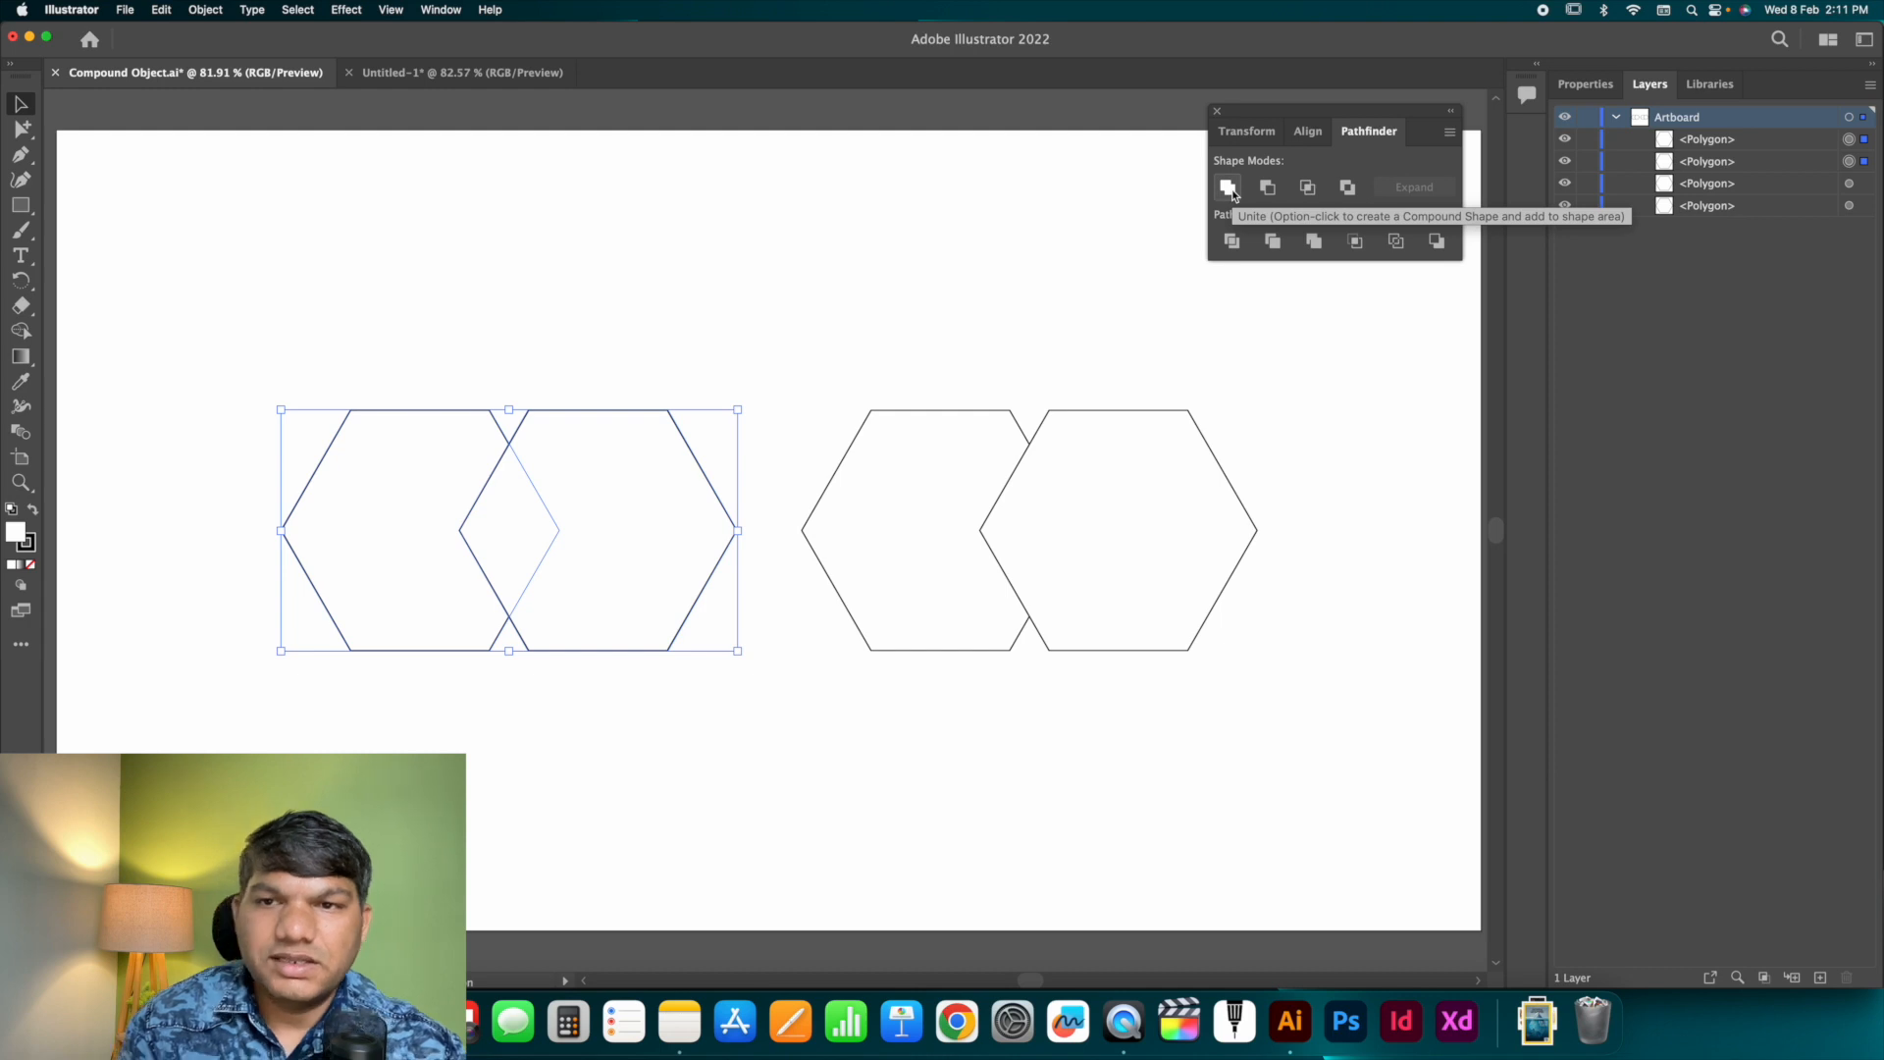
left_click(599, 306)
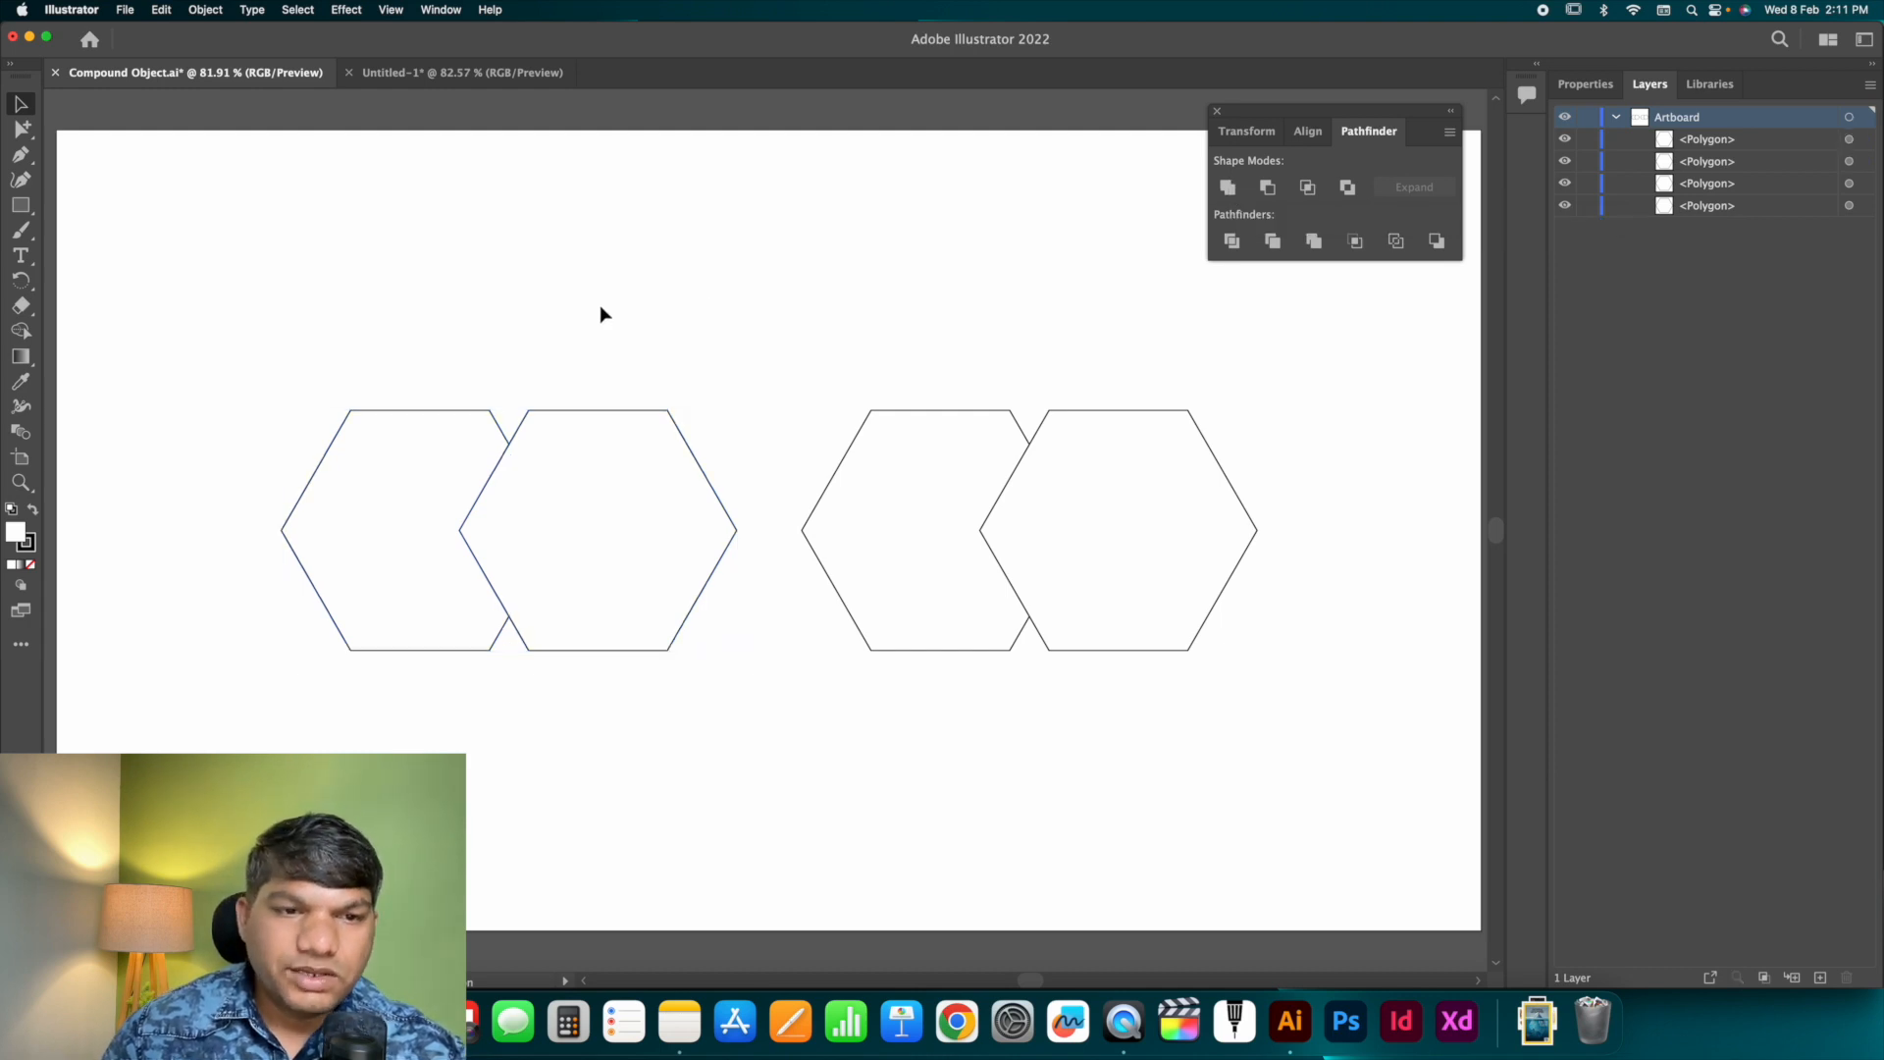
left_click(412, 425)
left_click(614, 441)
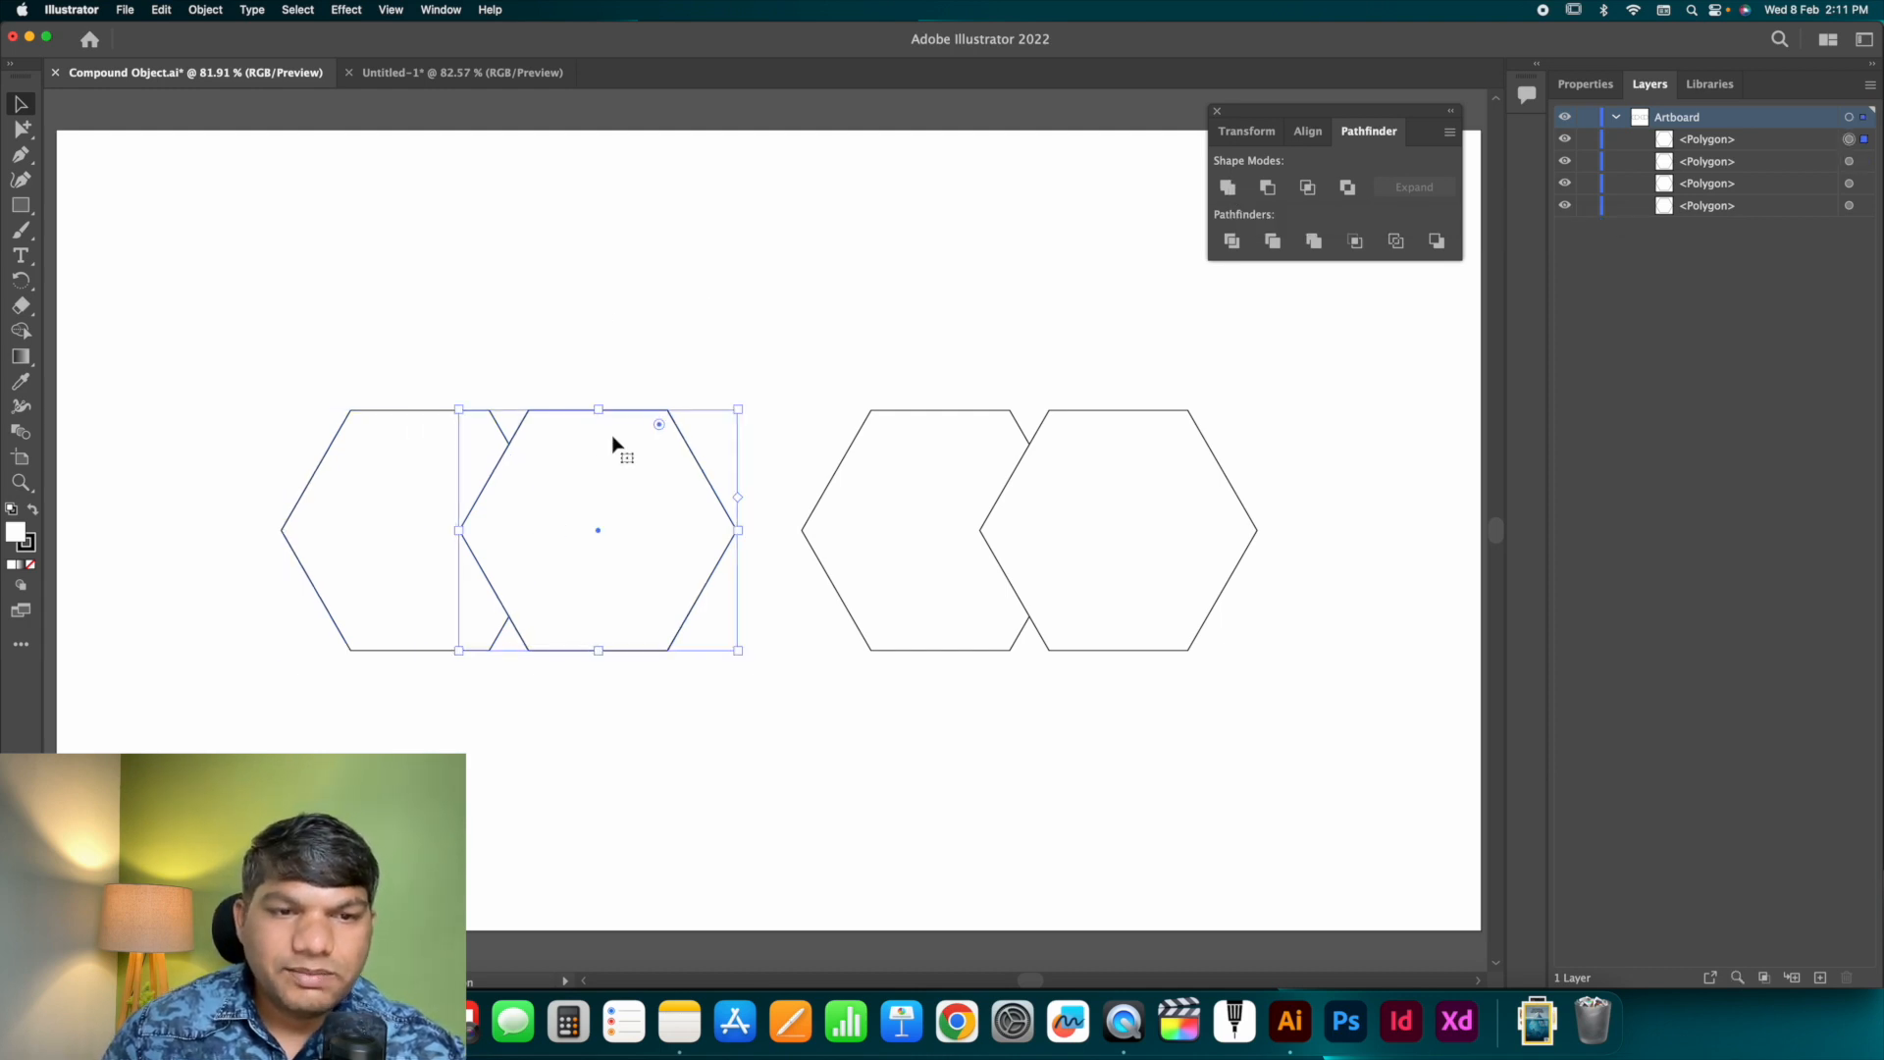
left_click(515, 334)
left_click_drag(433, 324, 579, 539)
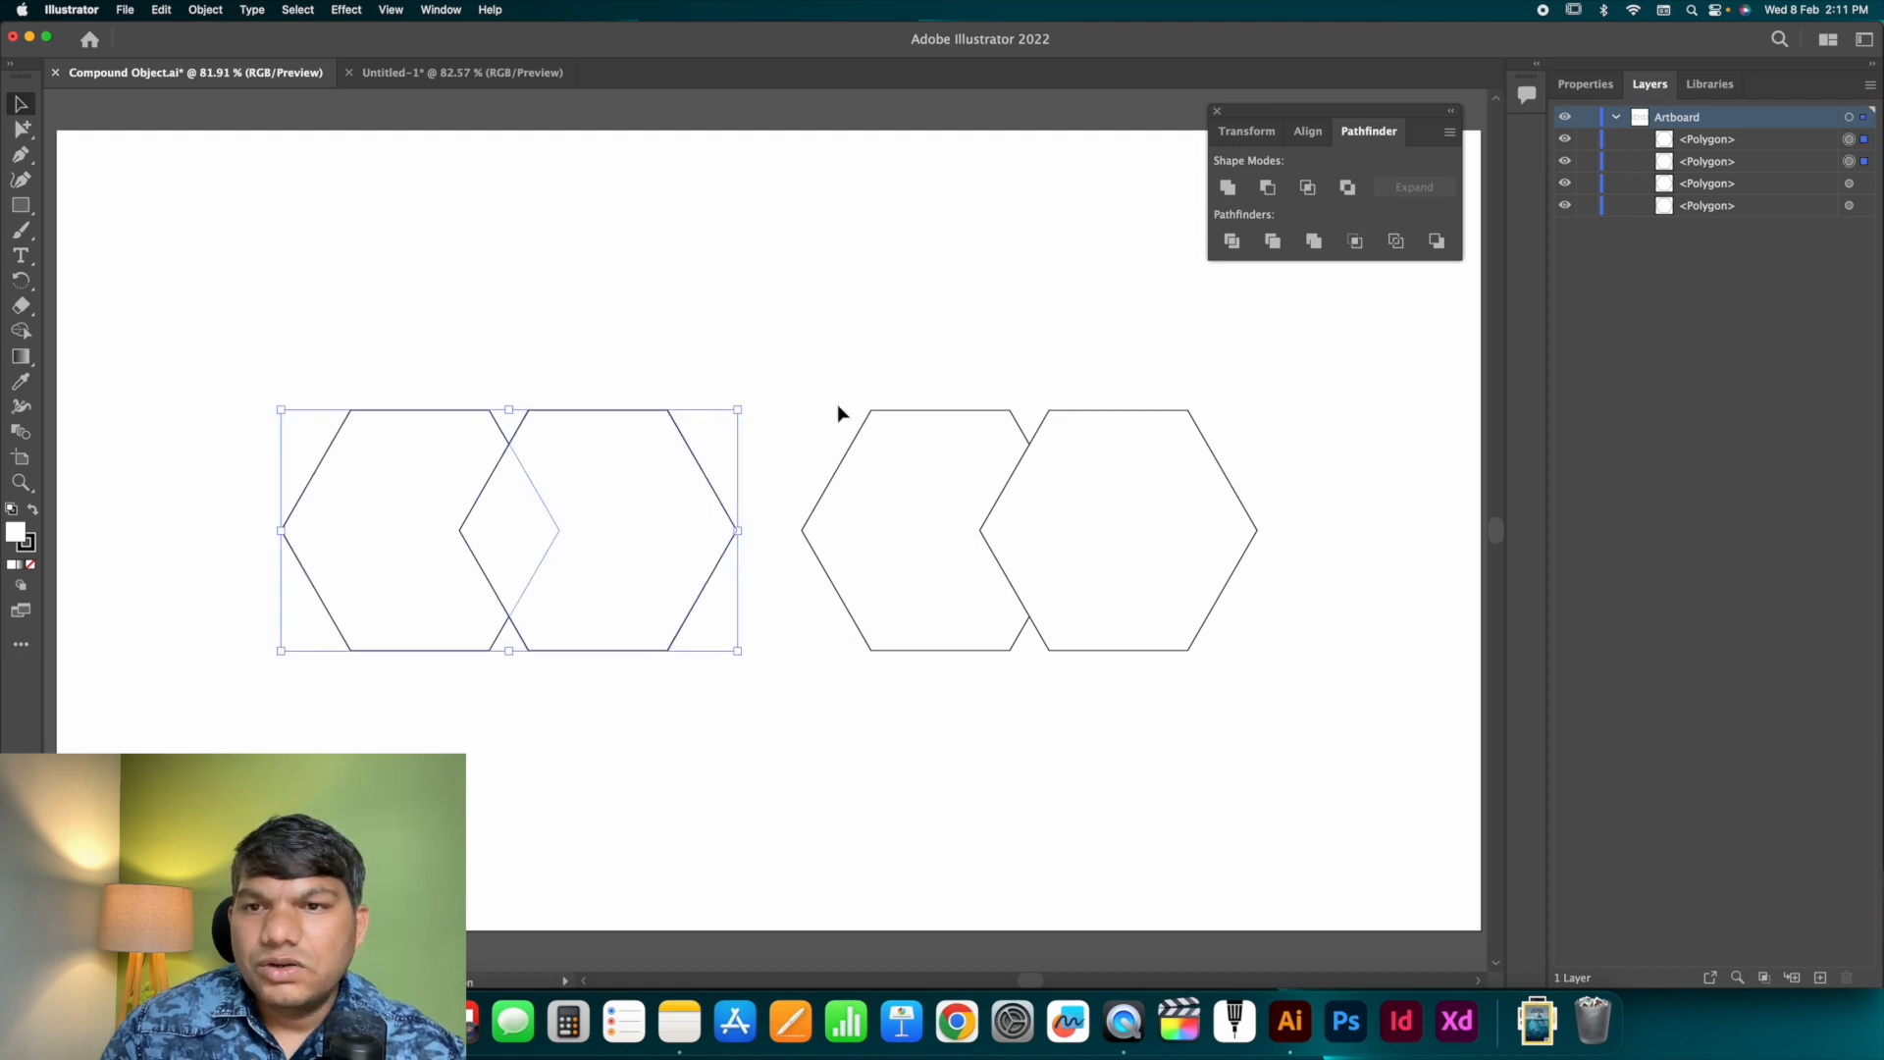
left_click(1227, 187)
left_click(825, 232)
left_click(556, 412)
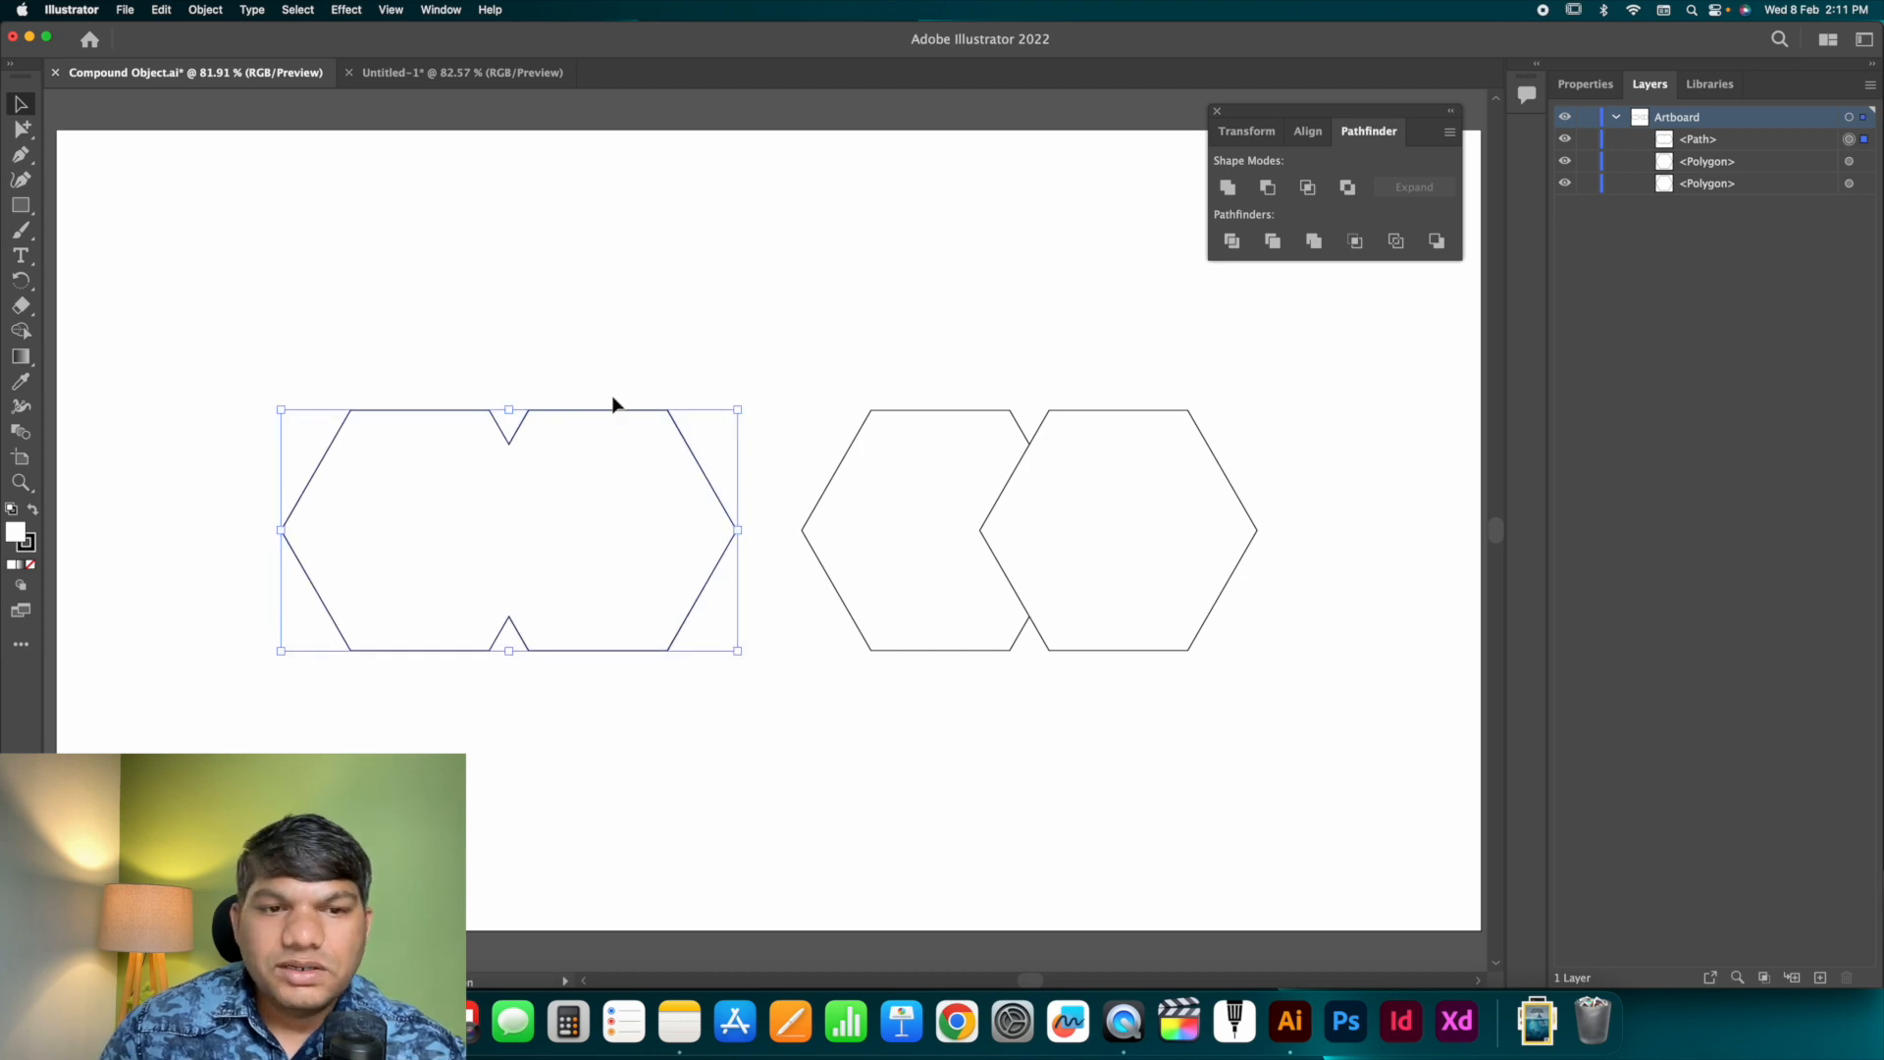
Show the Swatches and place them above the left hexagon pair, clear of the artwork.
left_click(444, 11)
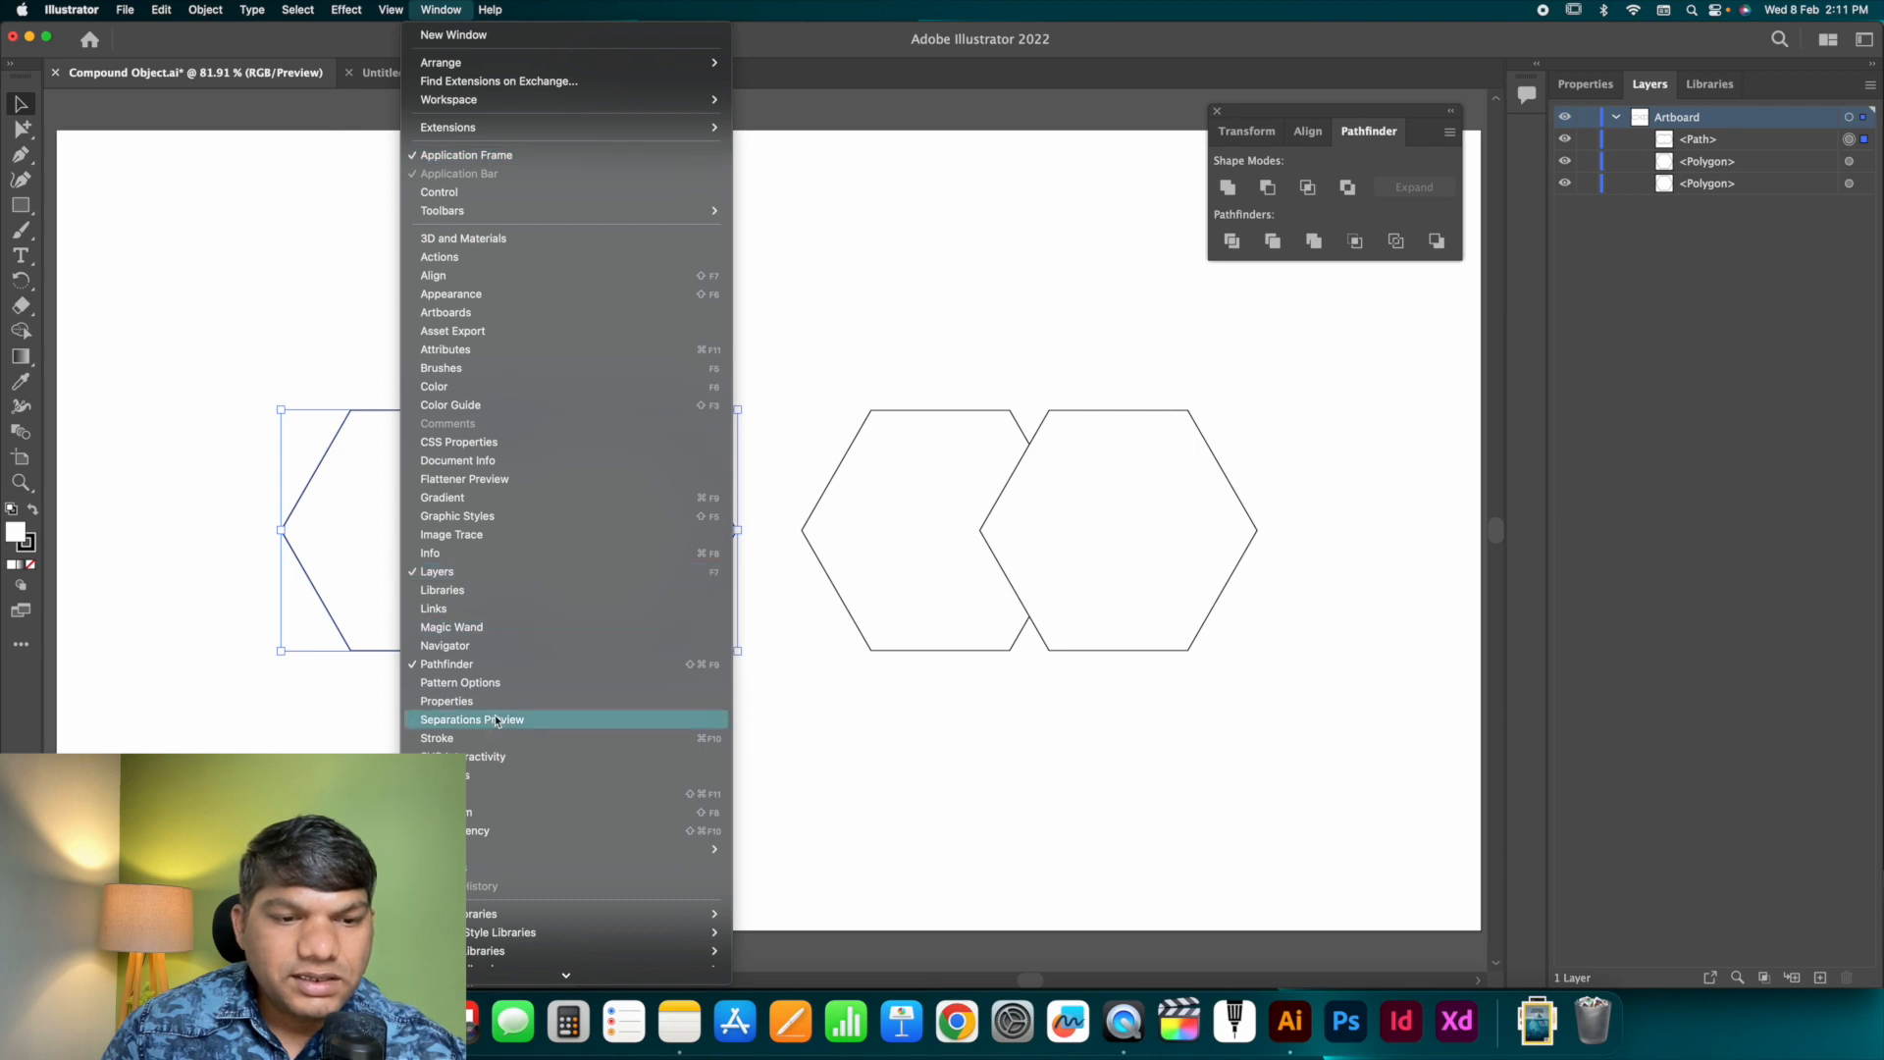
left_click(481, 775)
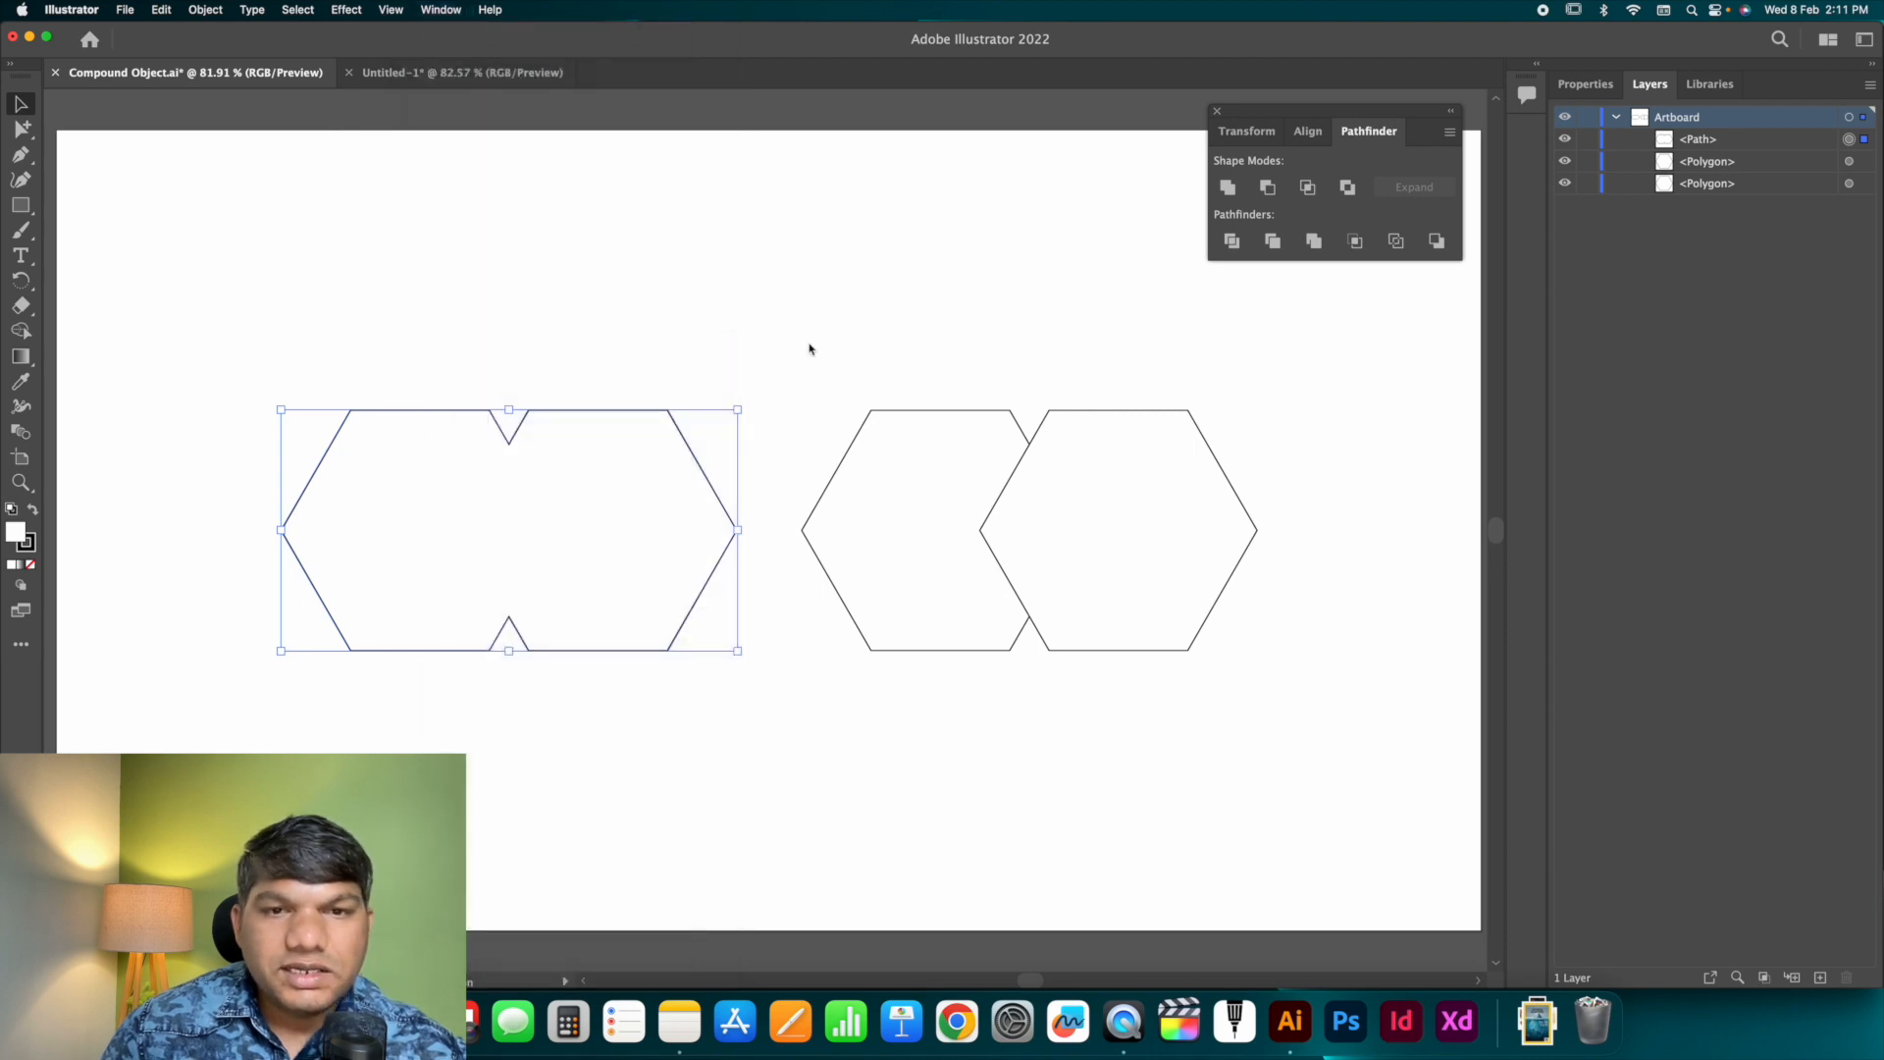
left_click_drag(867, 170, 235, 132)
Fill the united left shape with yellow and check that it selects as one object.
left_click(174, 215)
left_click(520, 292)
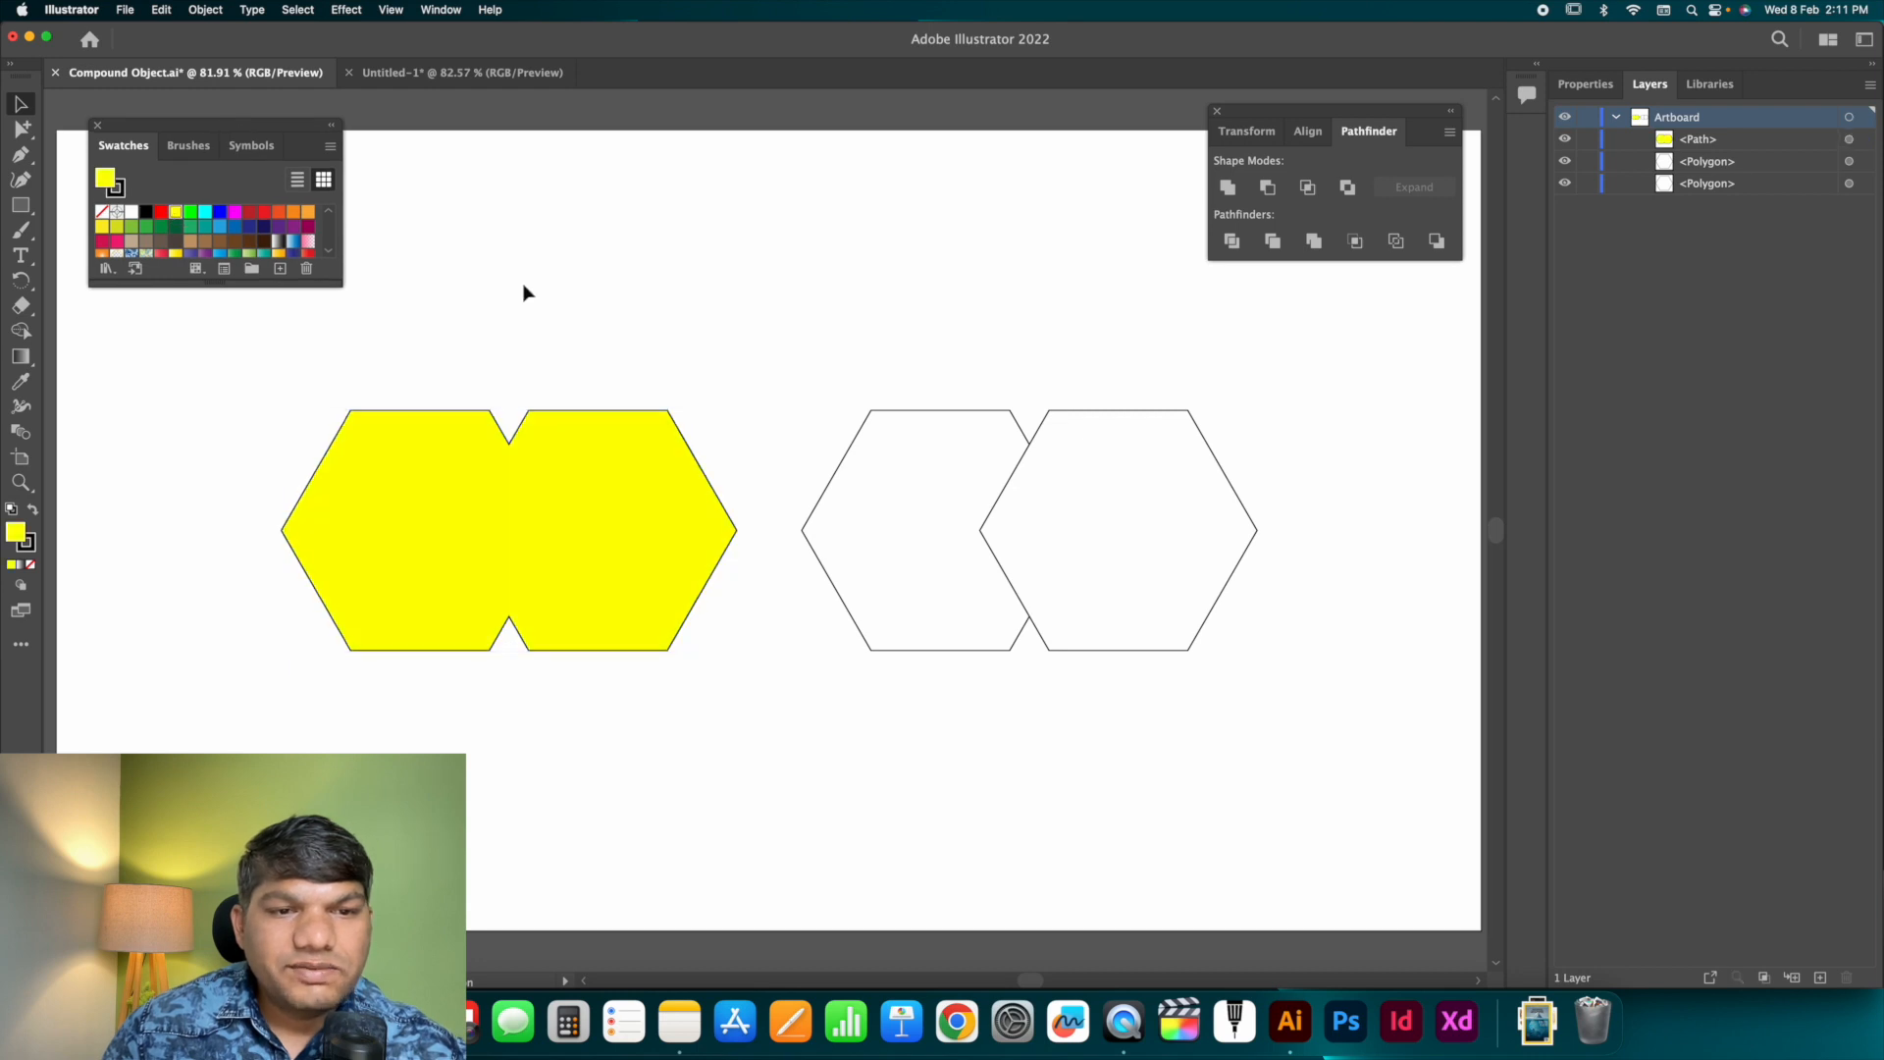
left_click(601, 437)
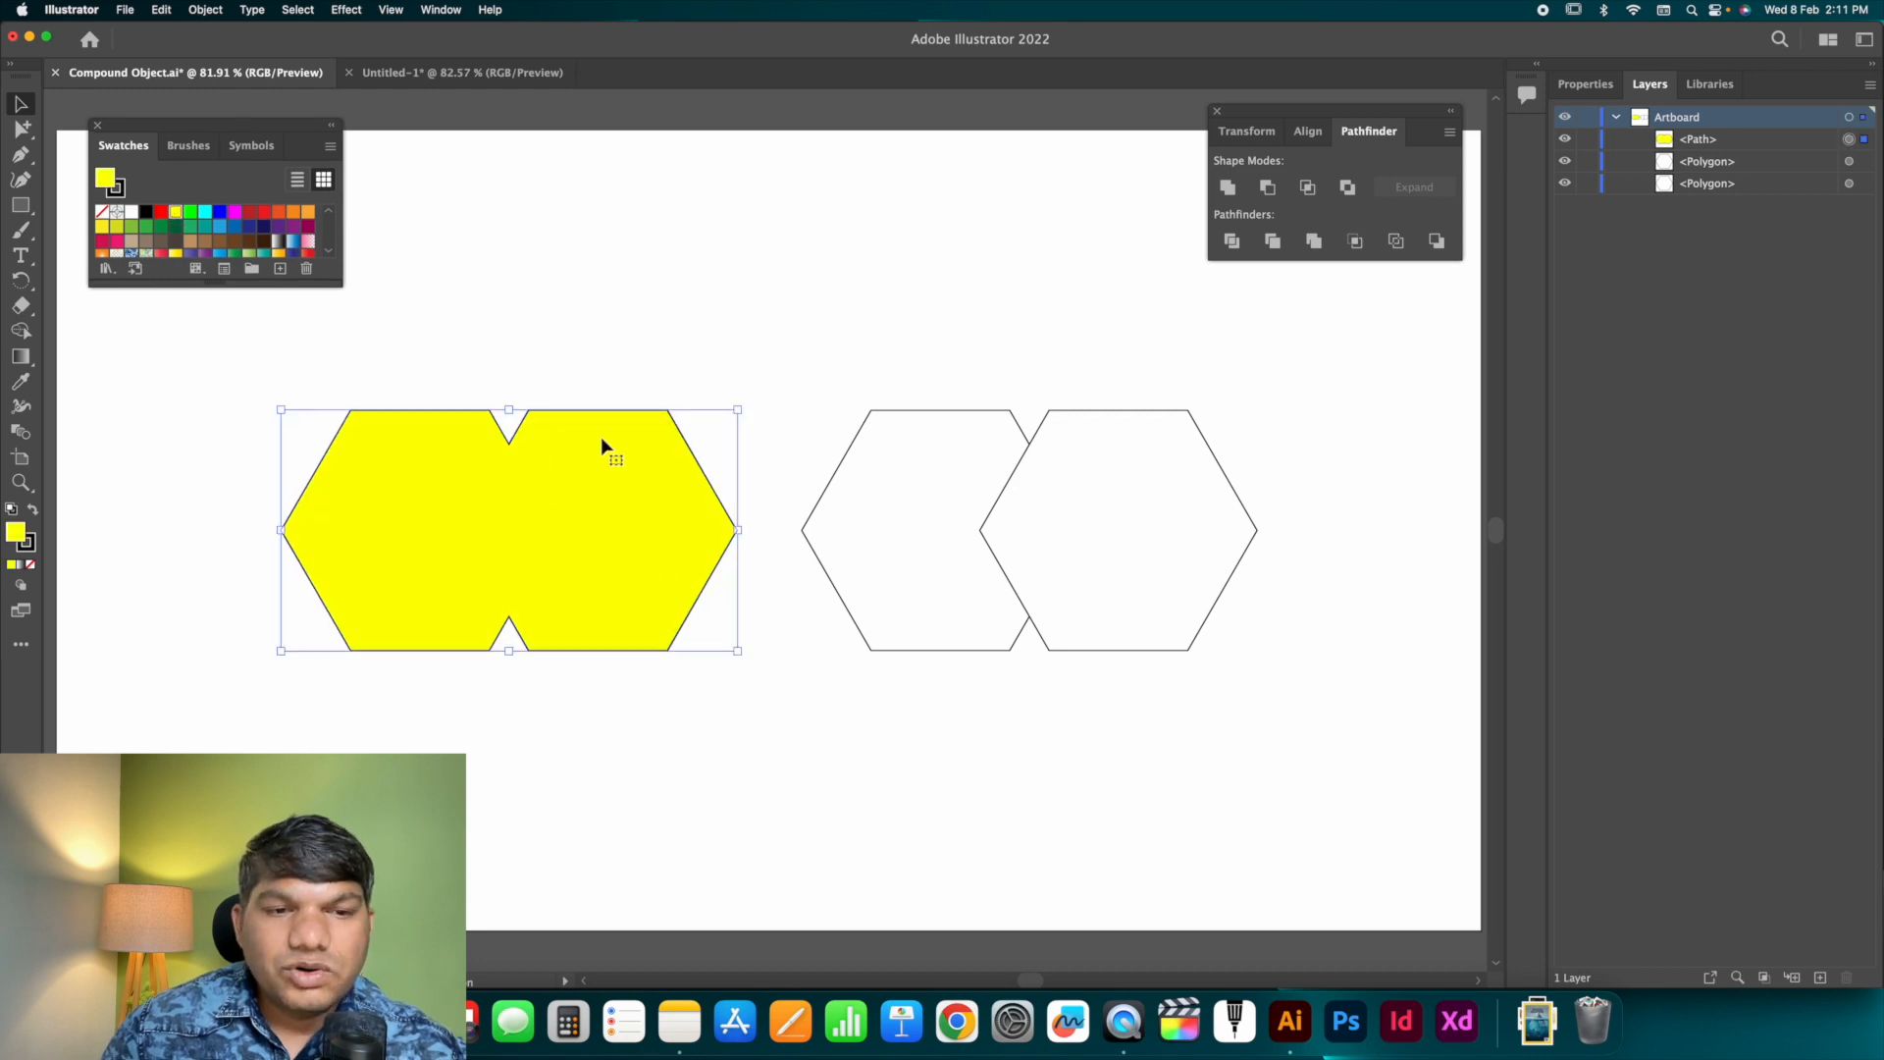
left_click(539, 367)
left_click(608, 521)
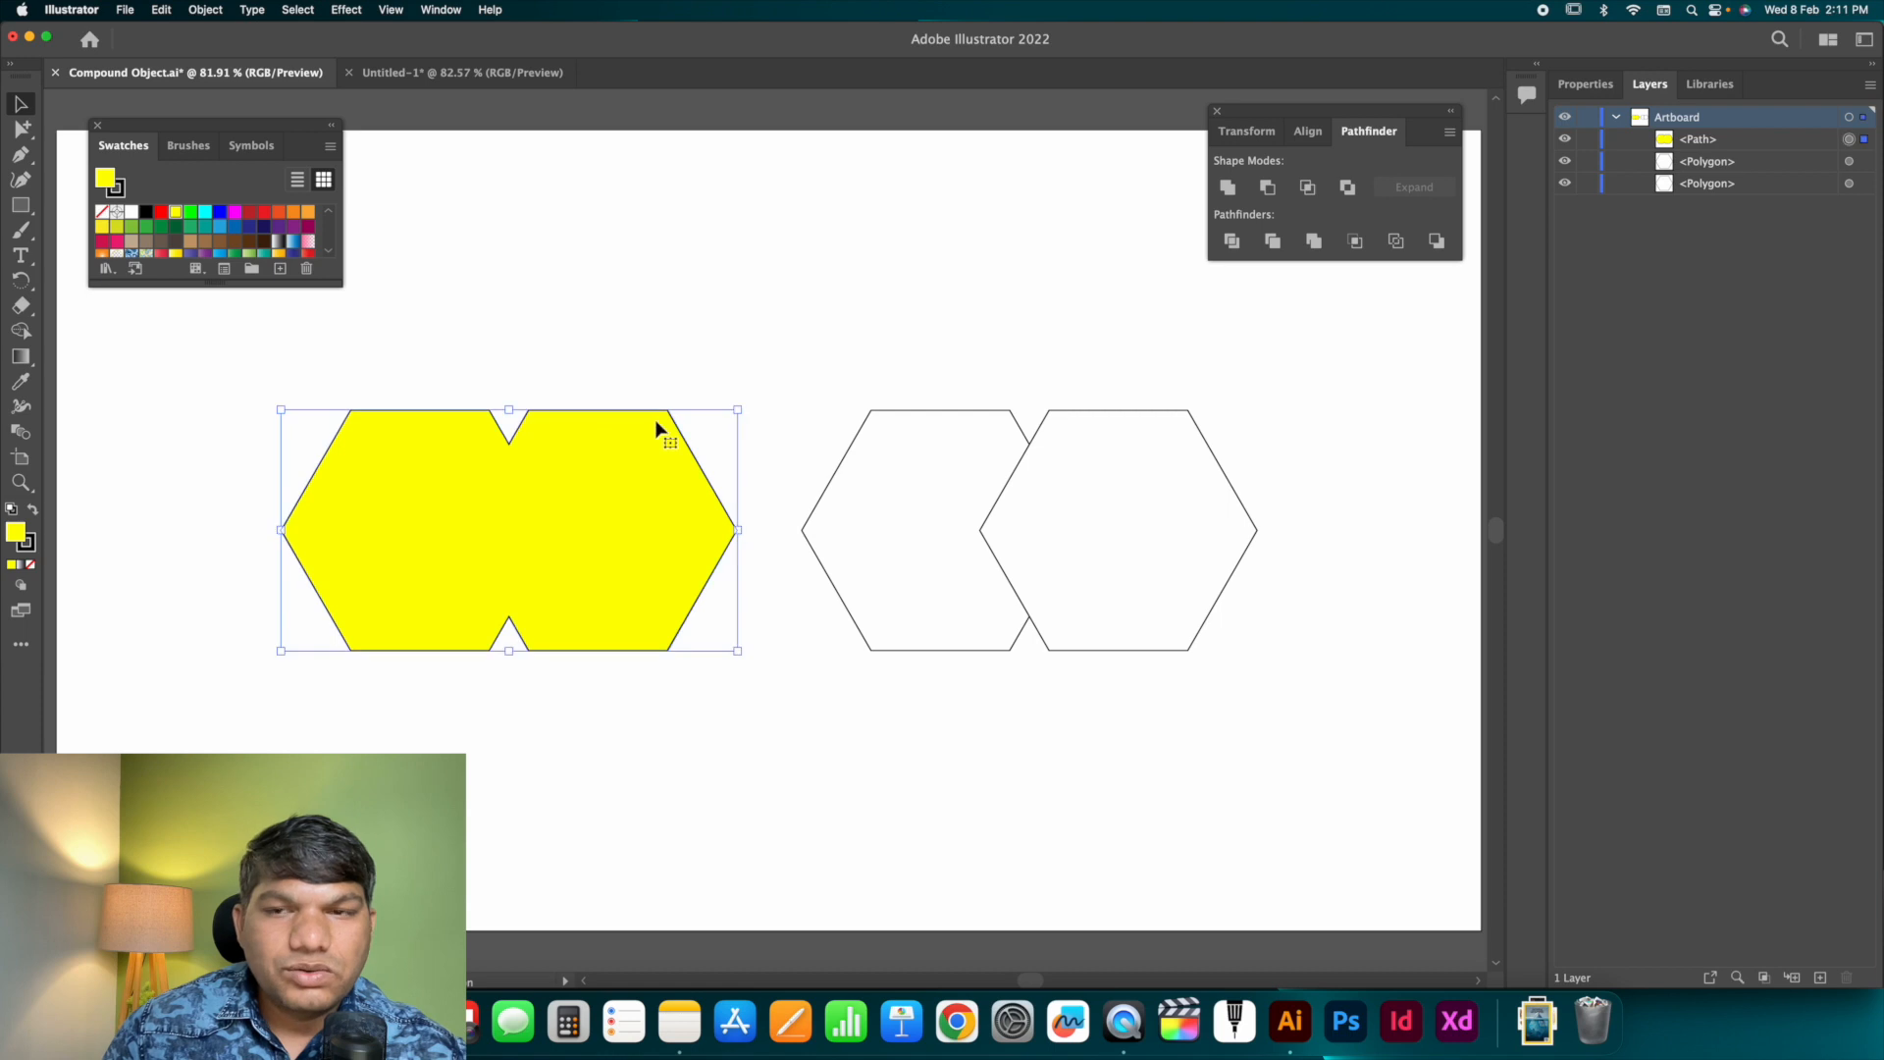
left_click(746, 358)
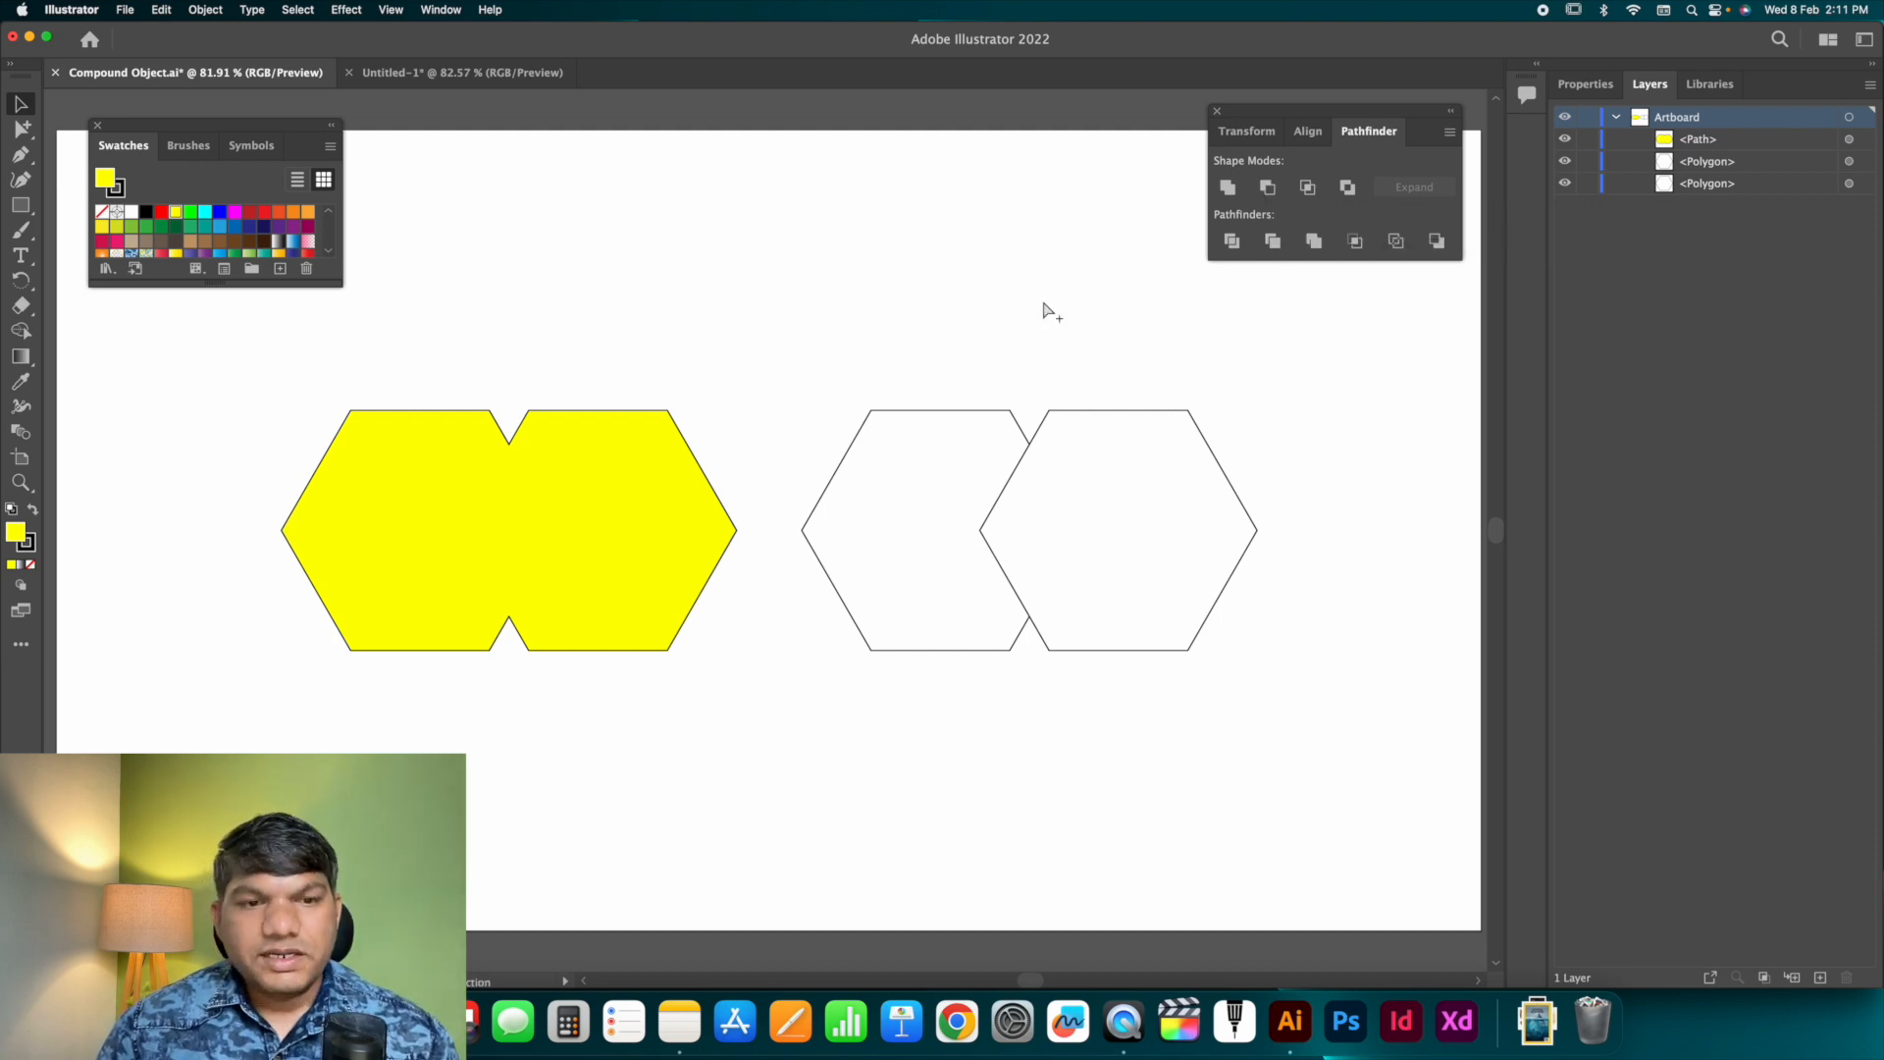
Undo the yellow fill and the union to restore the two separate left hexagons.
key("super+z")
key("super+z")
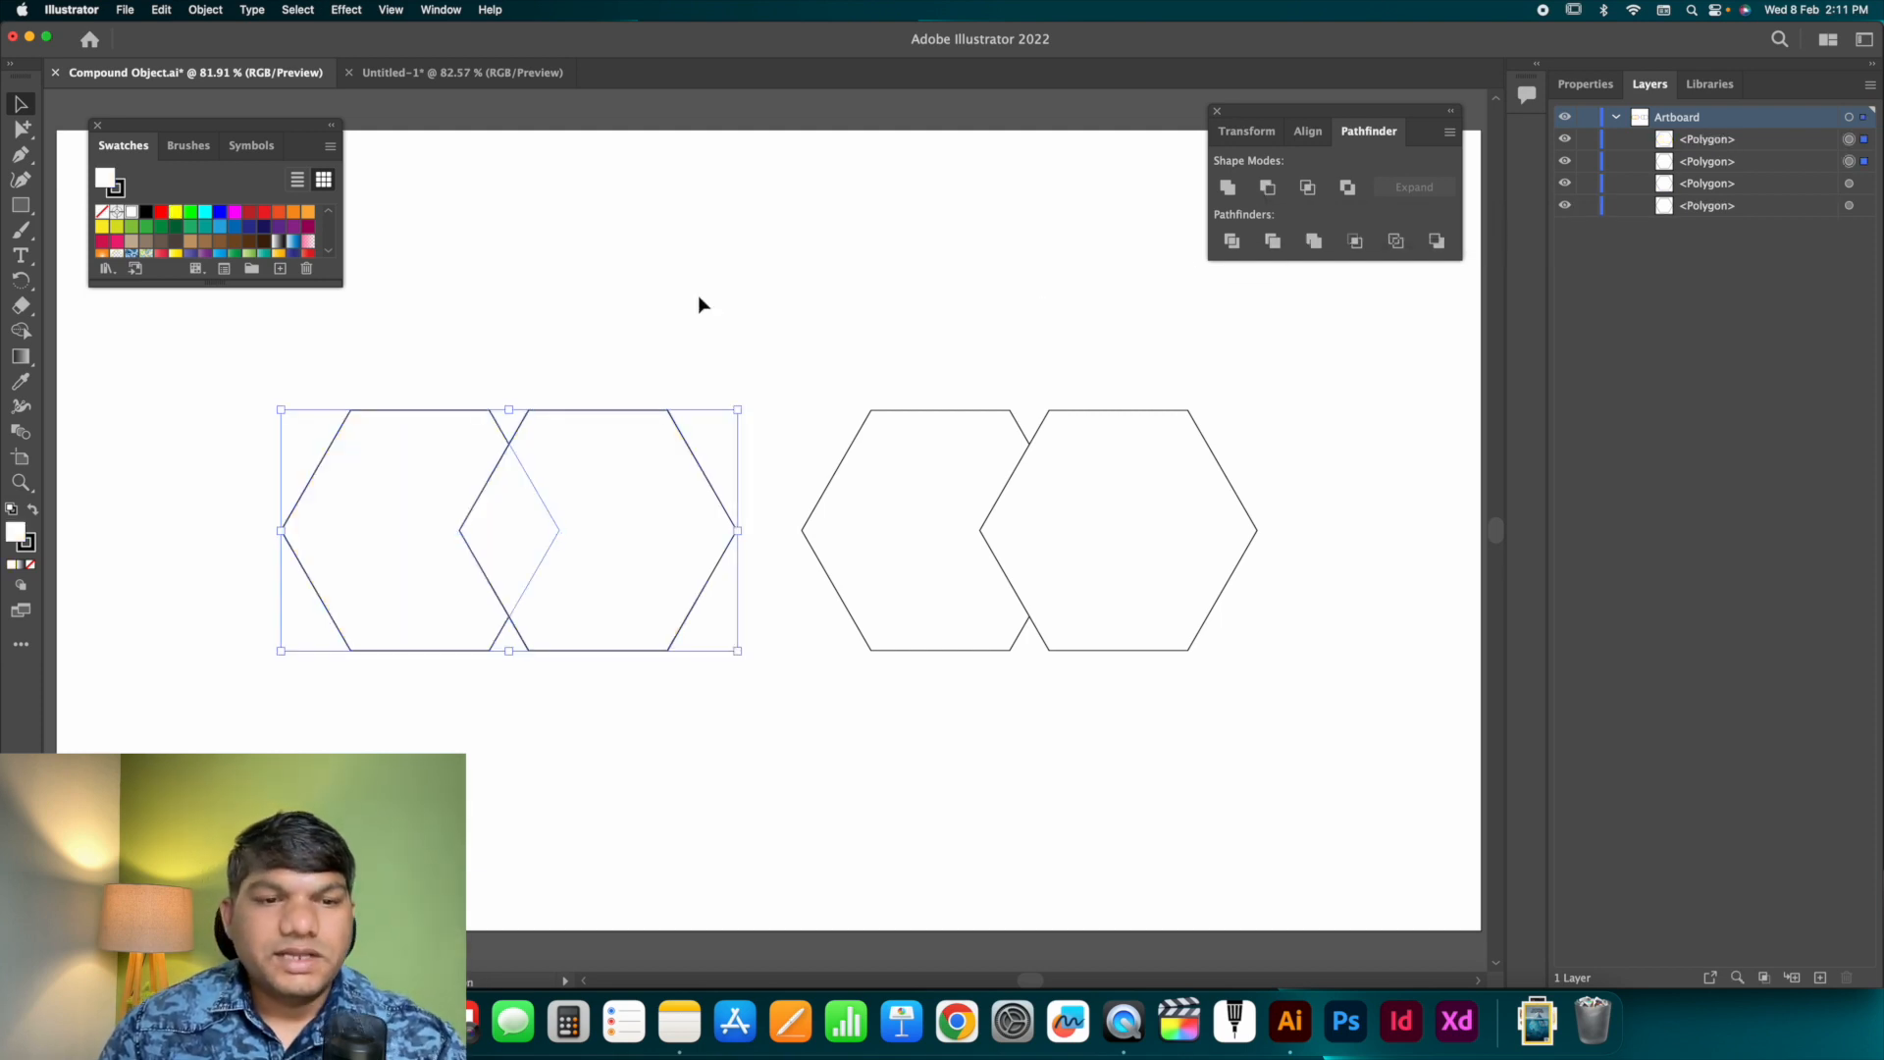
left_click(630, 332)
left_click_drag(416, 517, 609, 564)
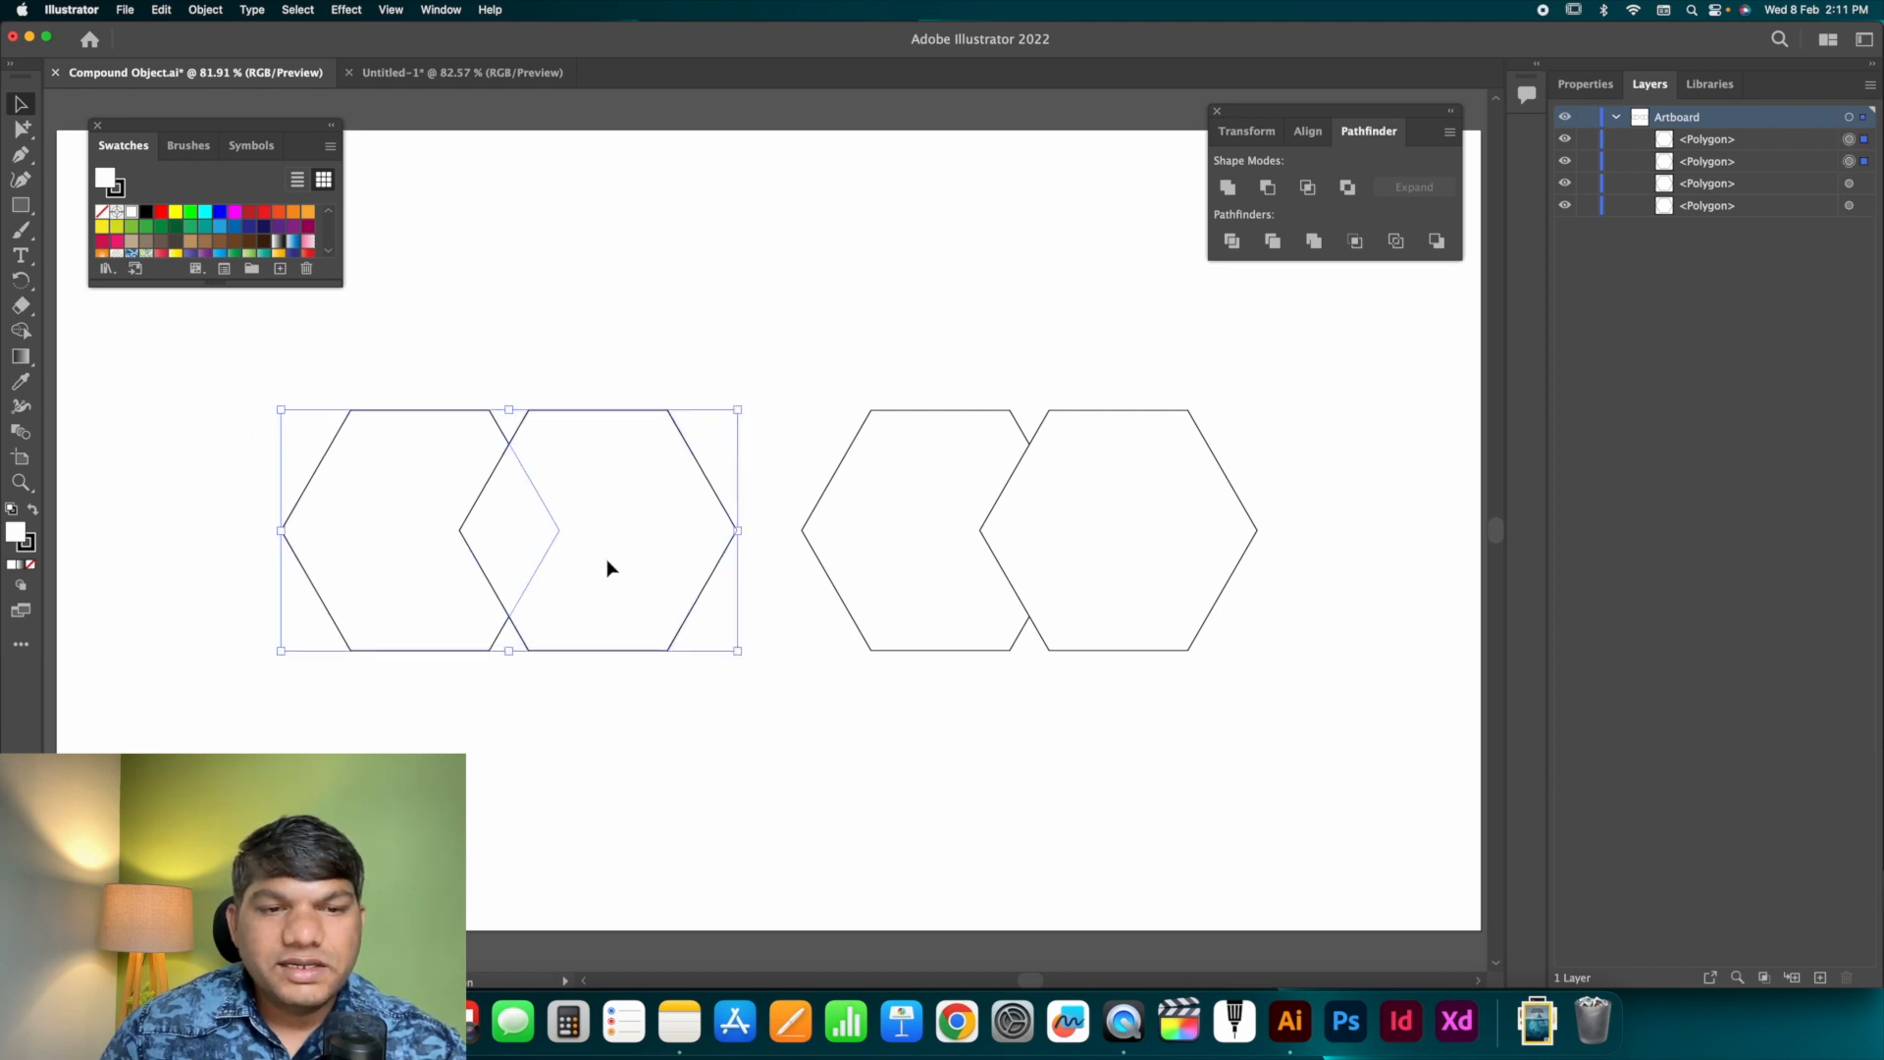
left_click(534, 373)
left_click_drag(483, 415, 591, 574)
key("super+z")
left_click(597, 375)
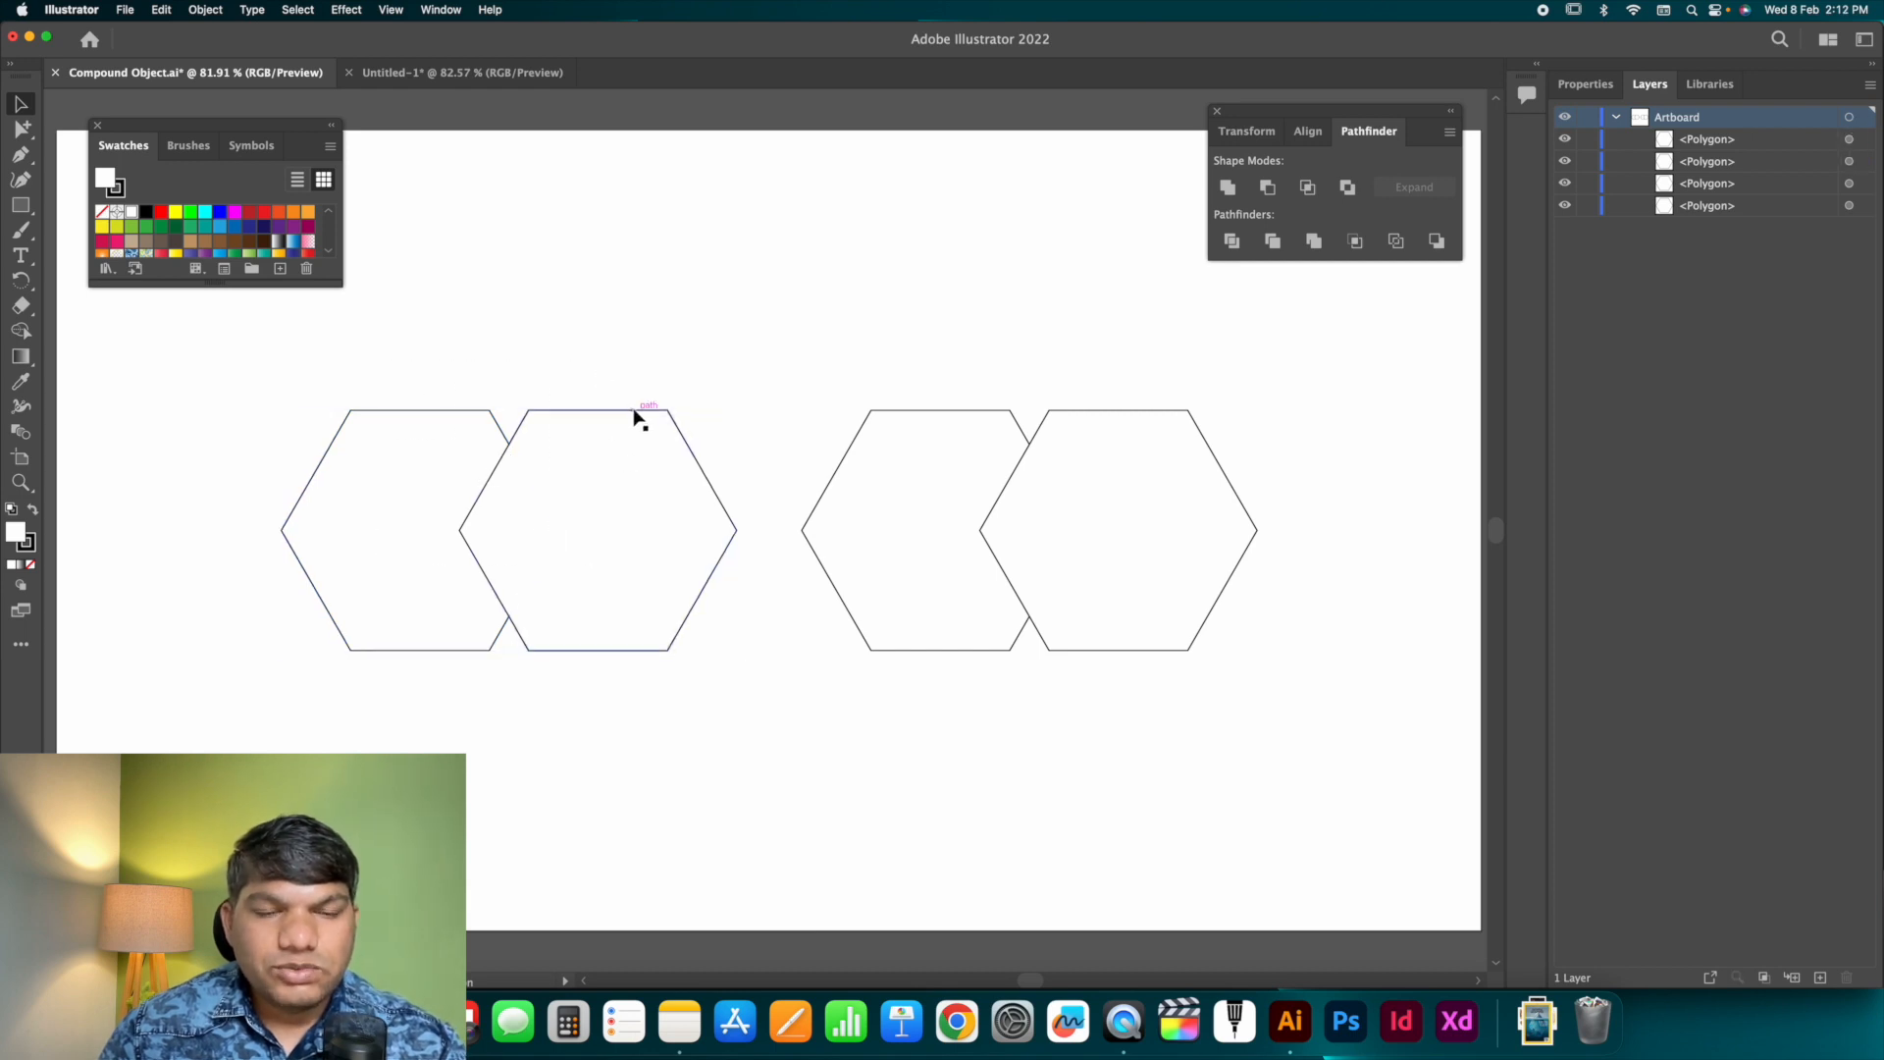
left_click(463, 410)
left_click(461, 390)
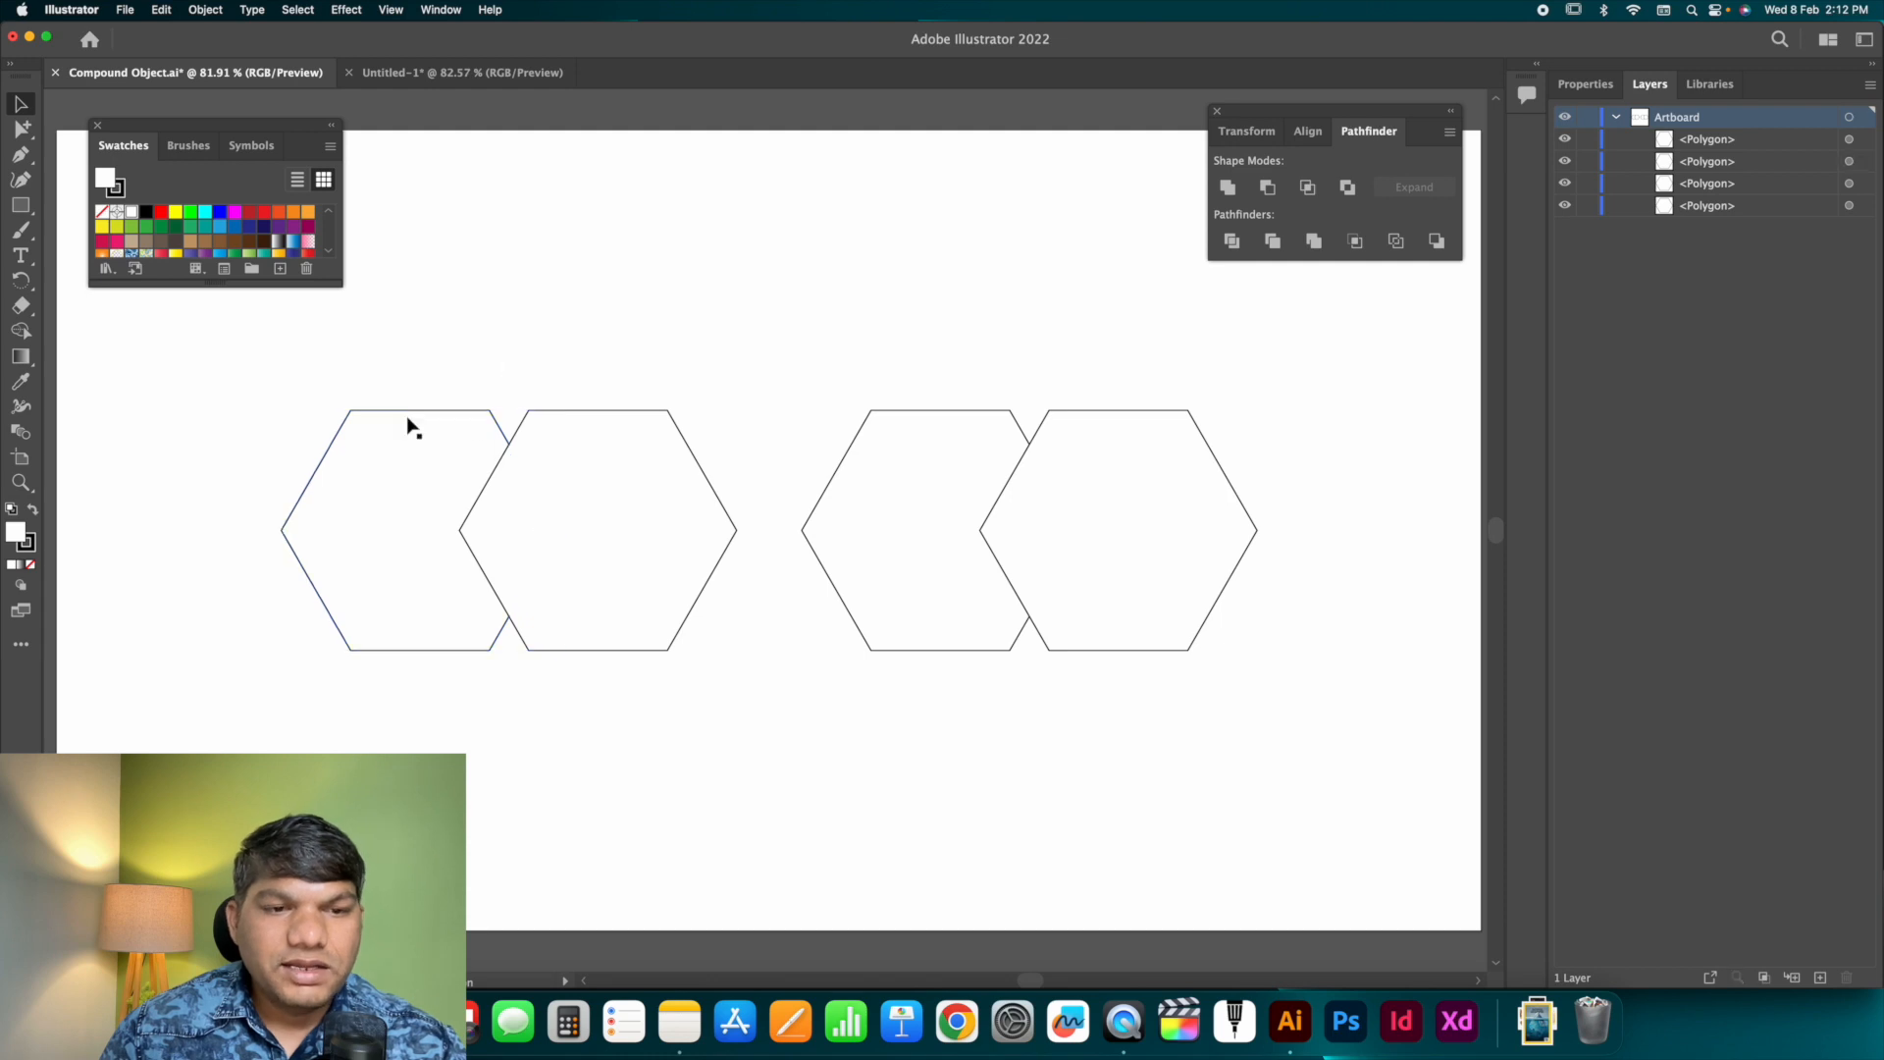
Subtract the front hexagon from the back one in the left pair with Minus Front.
left_click_drag(240, 432, 645, 605)
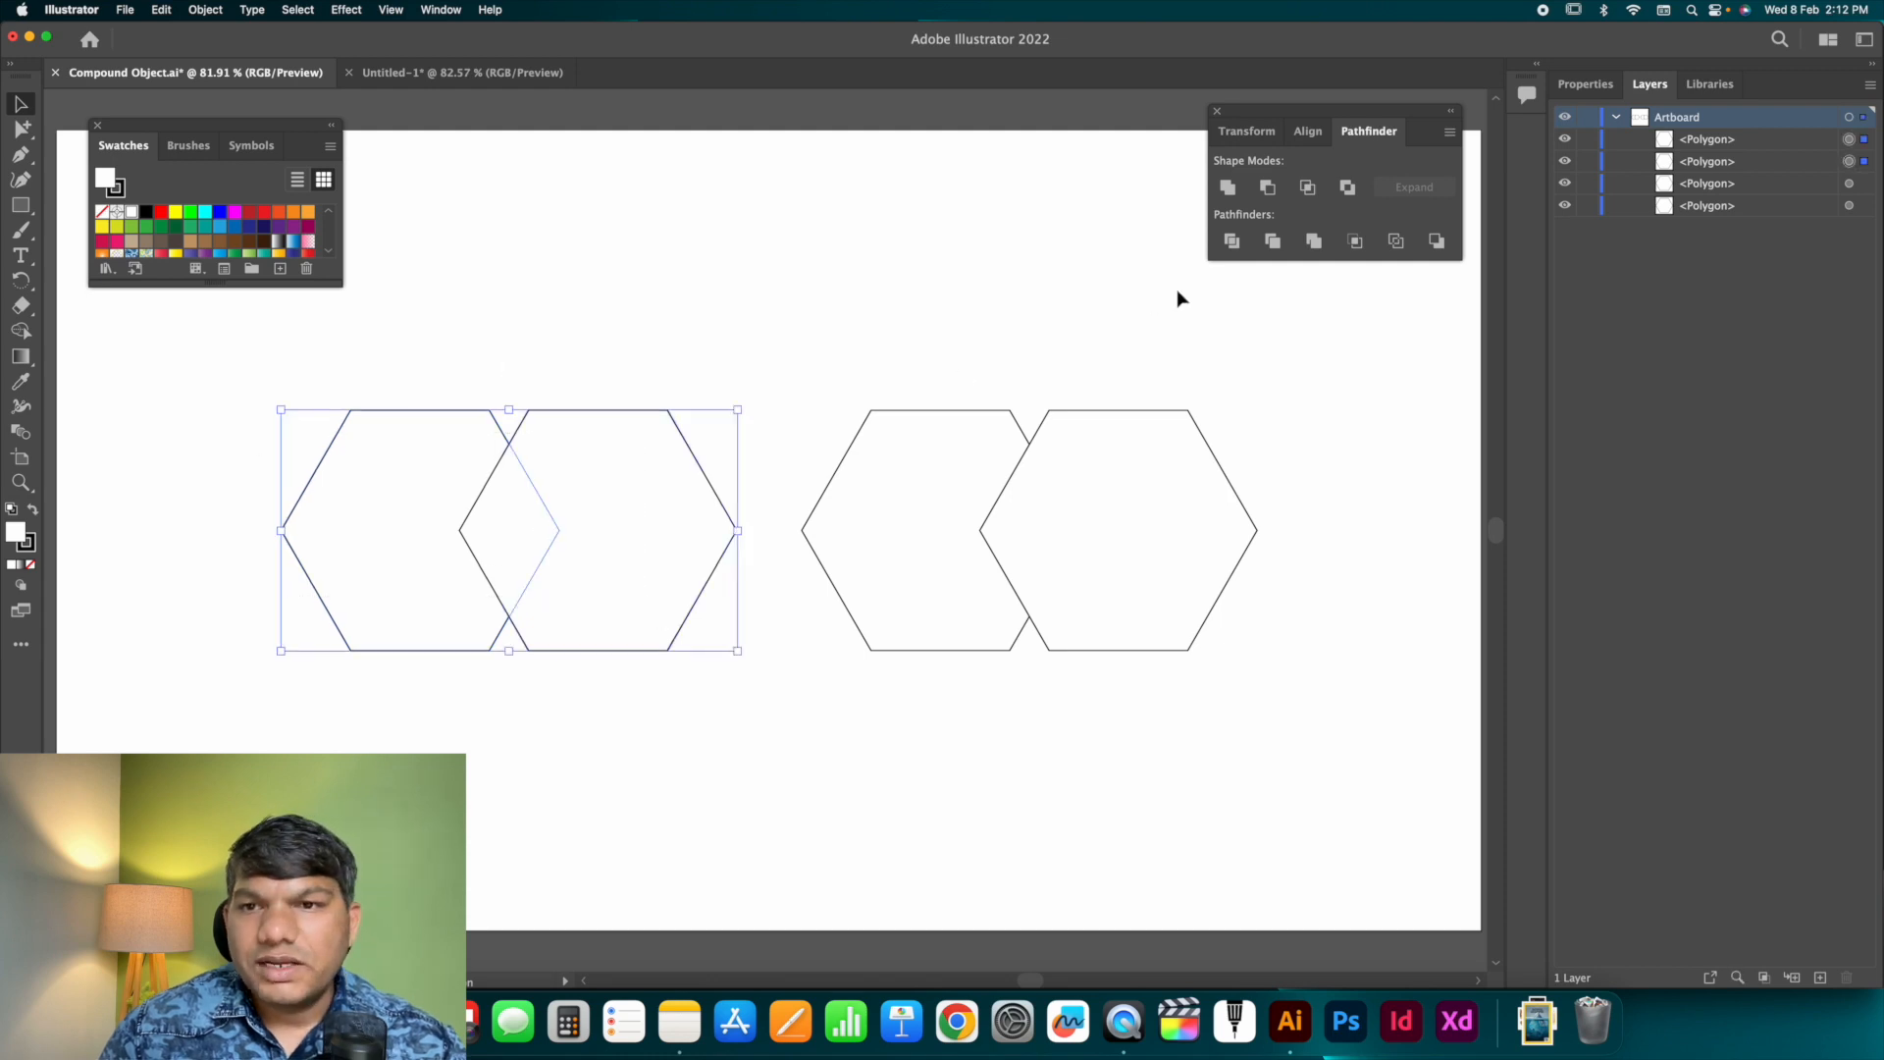
left_click(1268, 188)
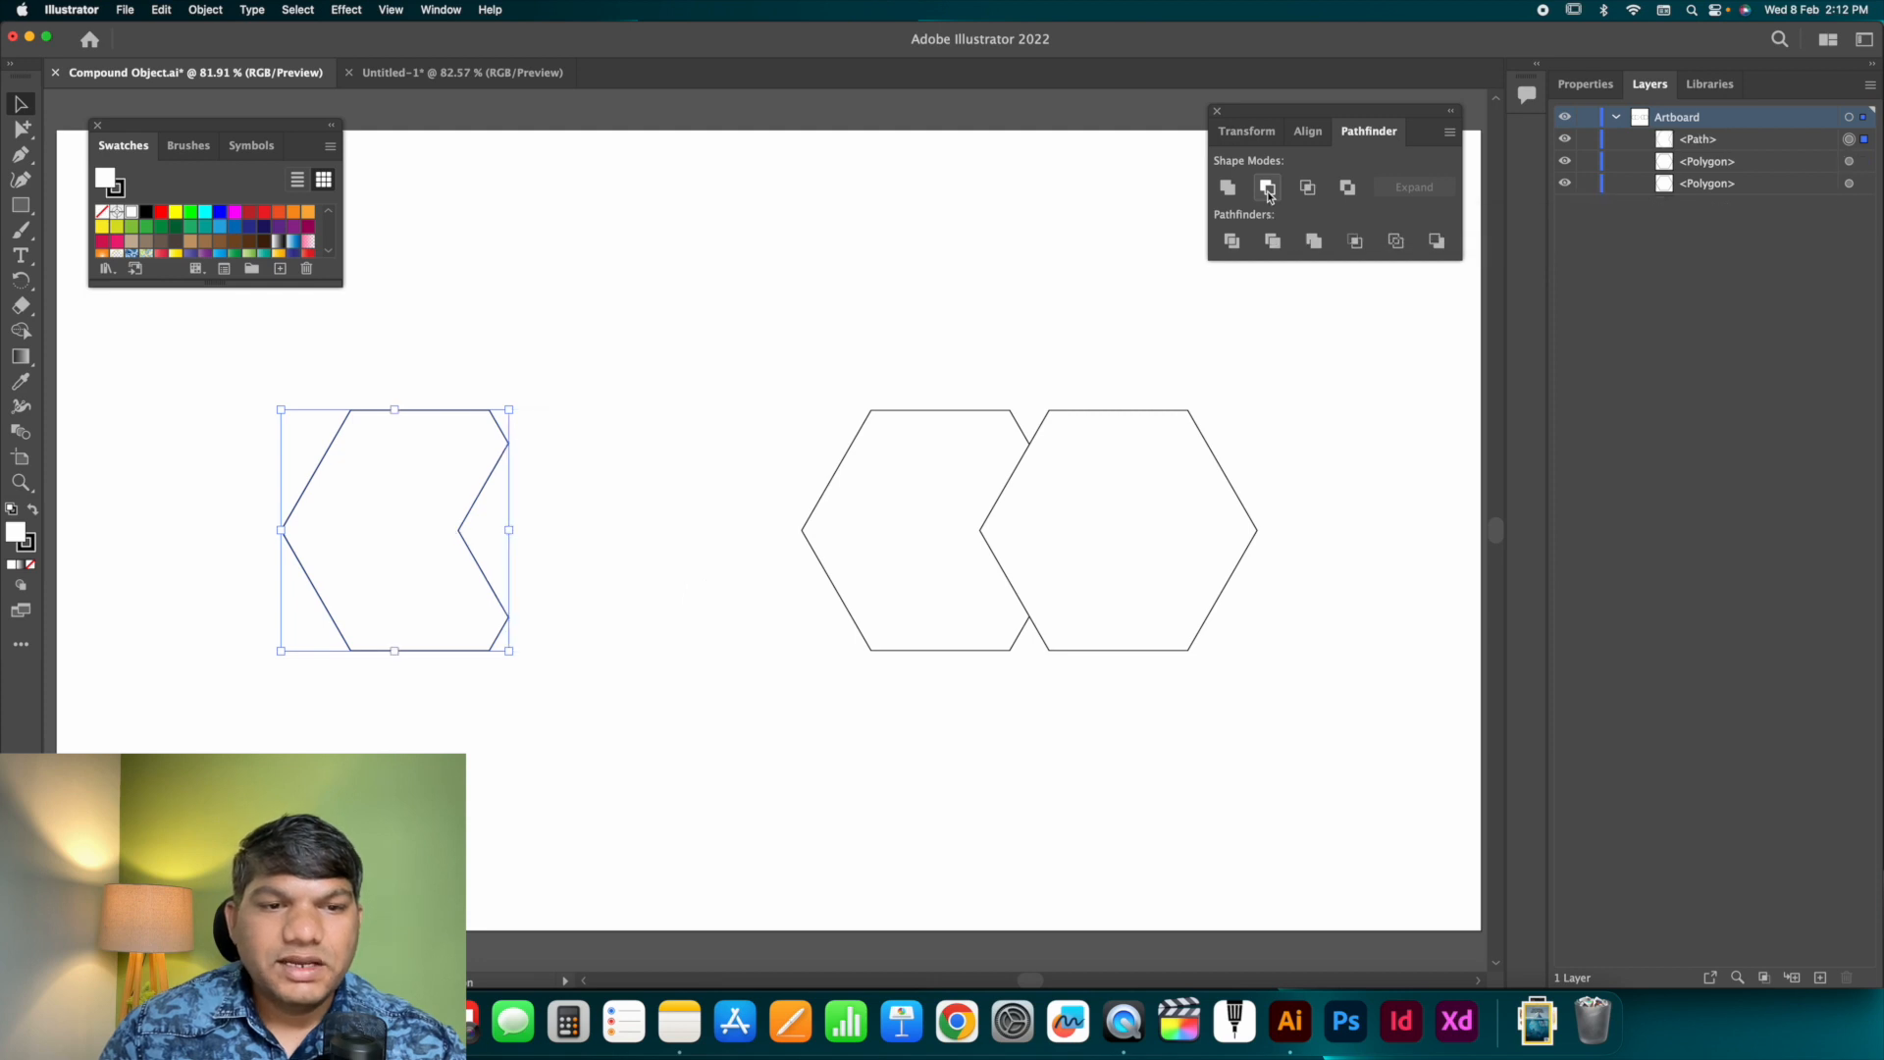
left_click(651, 311)
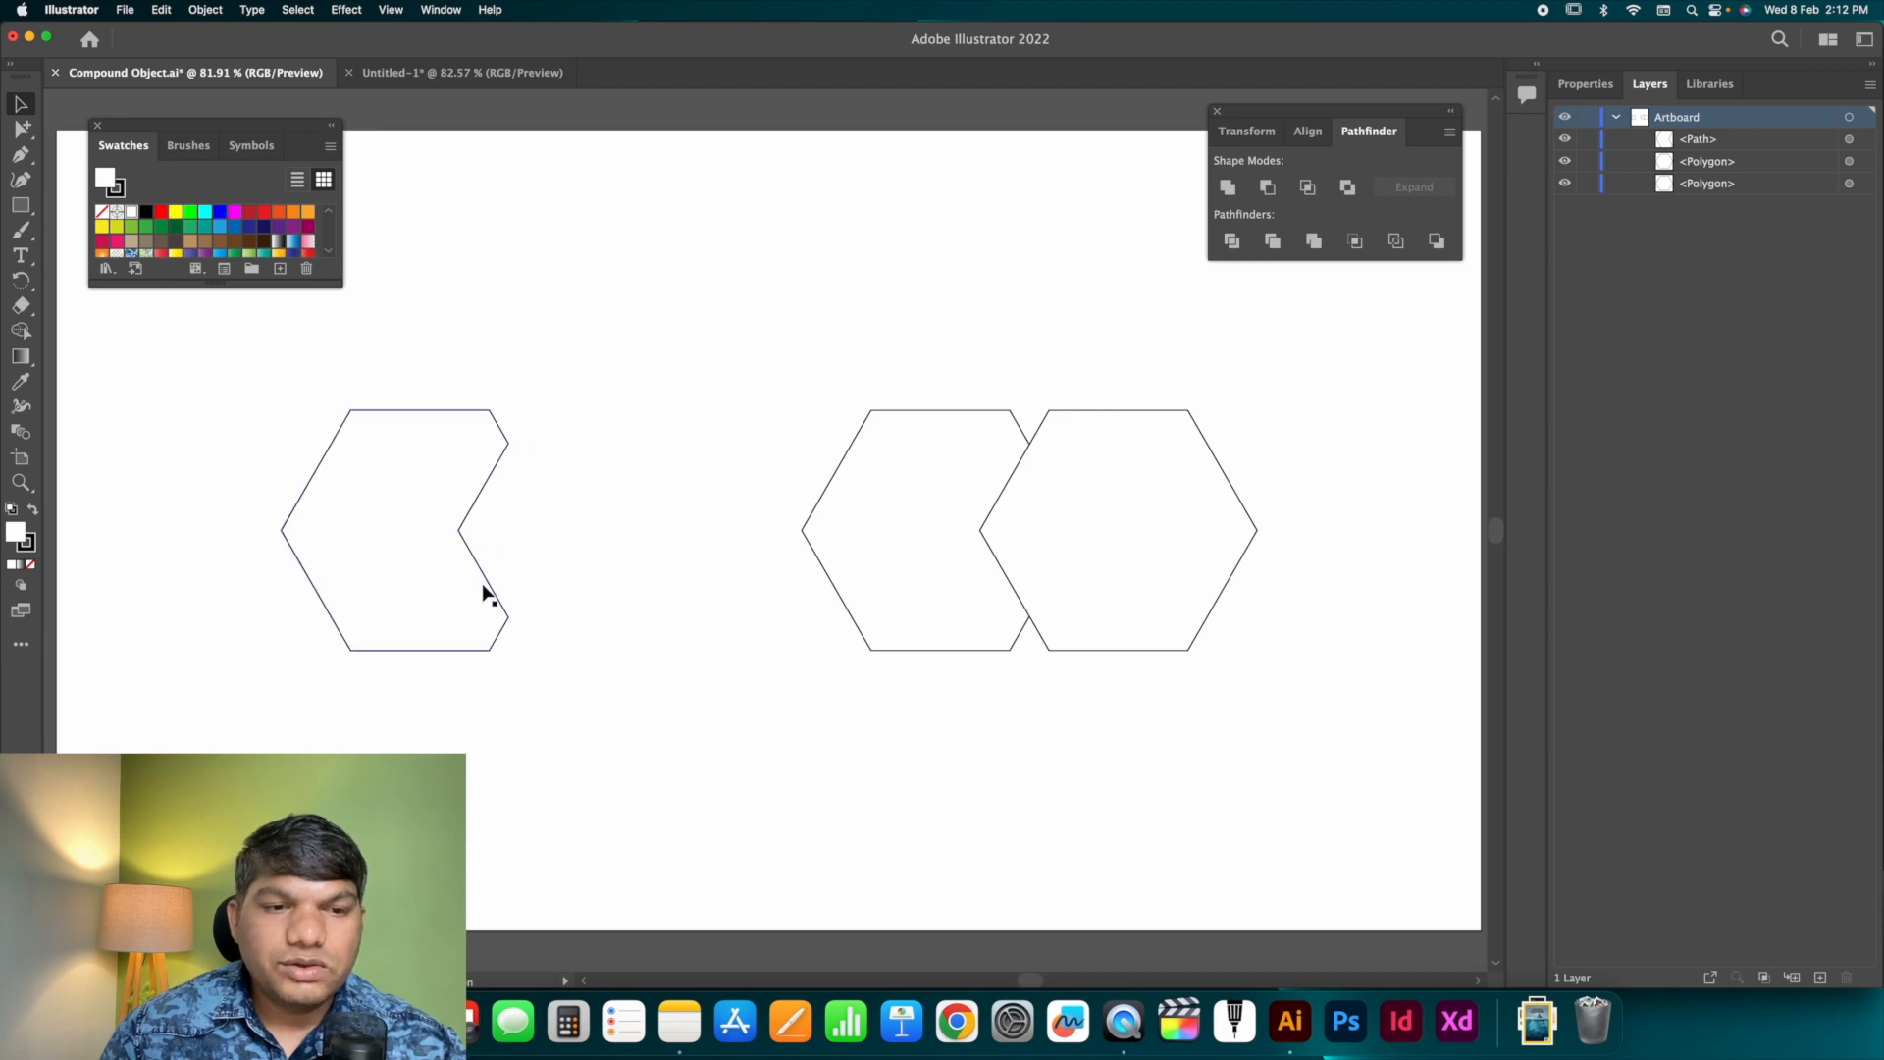
Fill the notched shape left by the subtraction with bright green.
left_click_drag(497, 507, 553, 429)
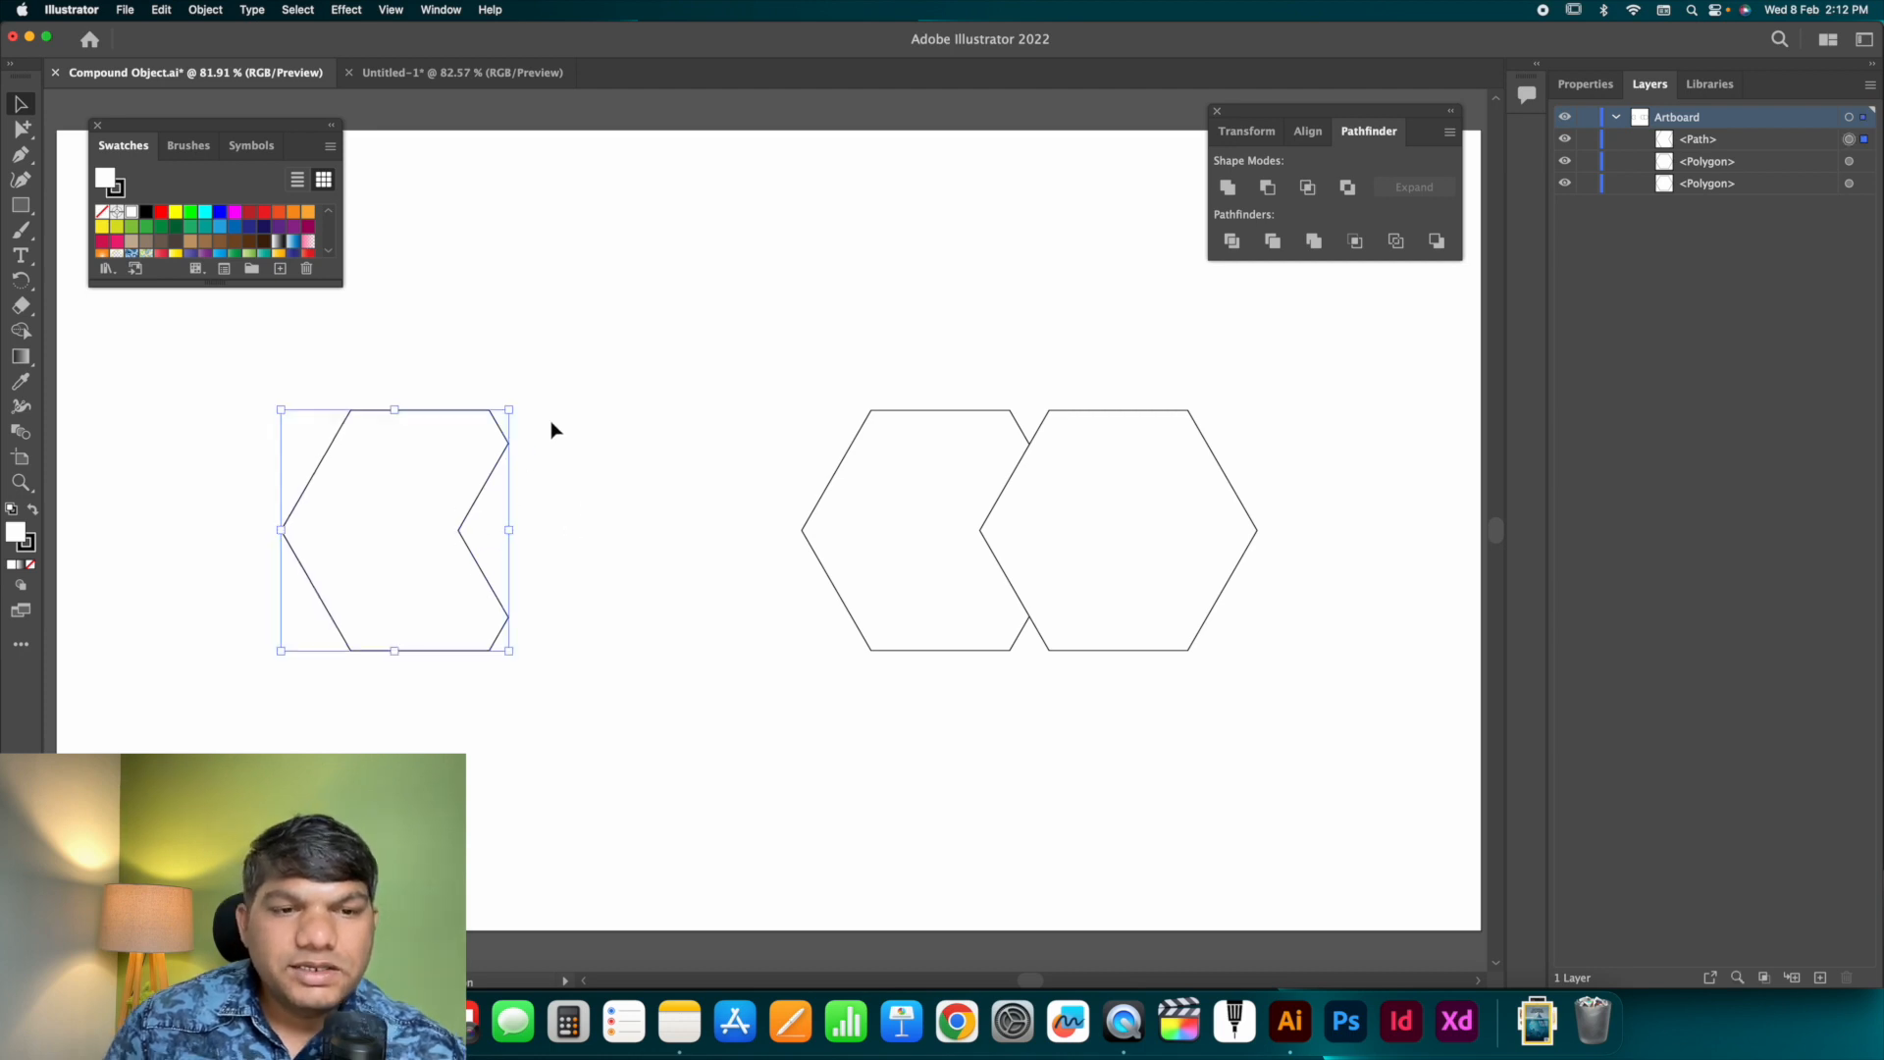
left_click(557, 422)
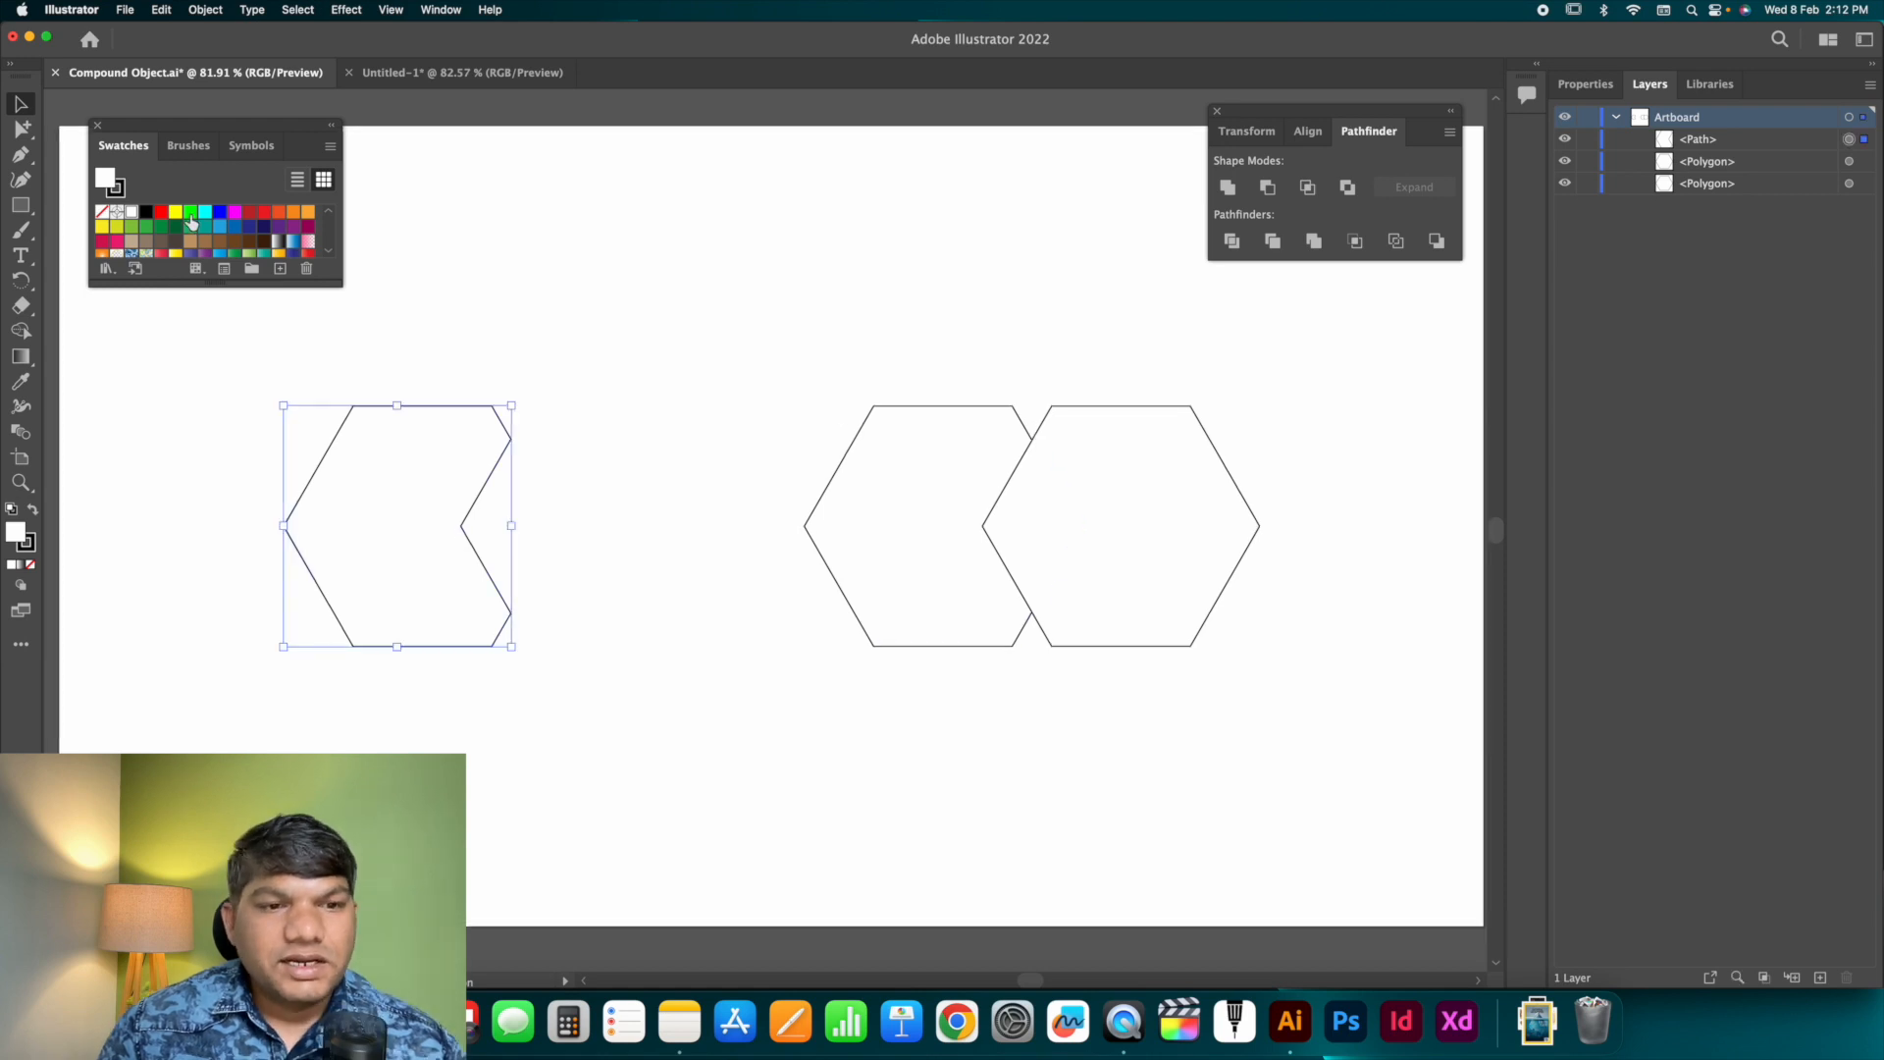
left_click(190, 213)
left_click(619, 336)
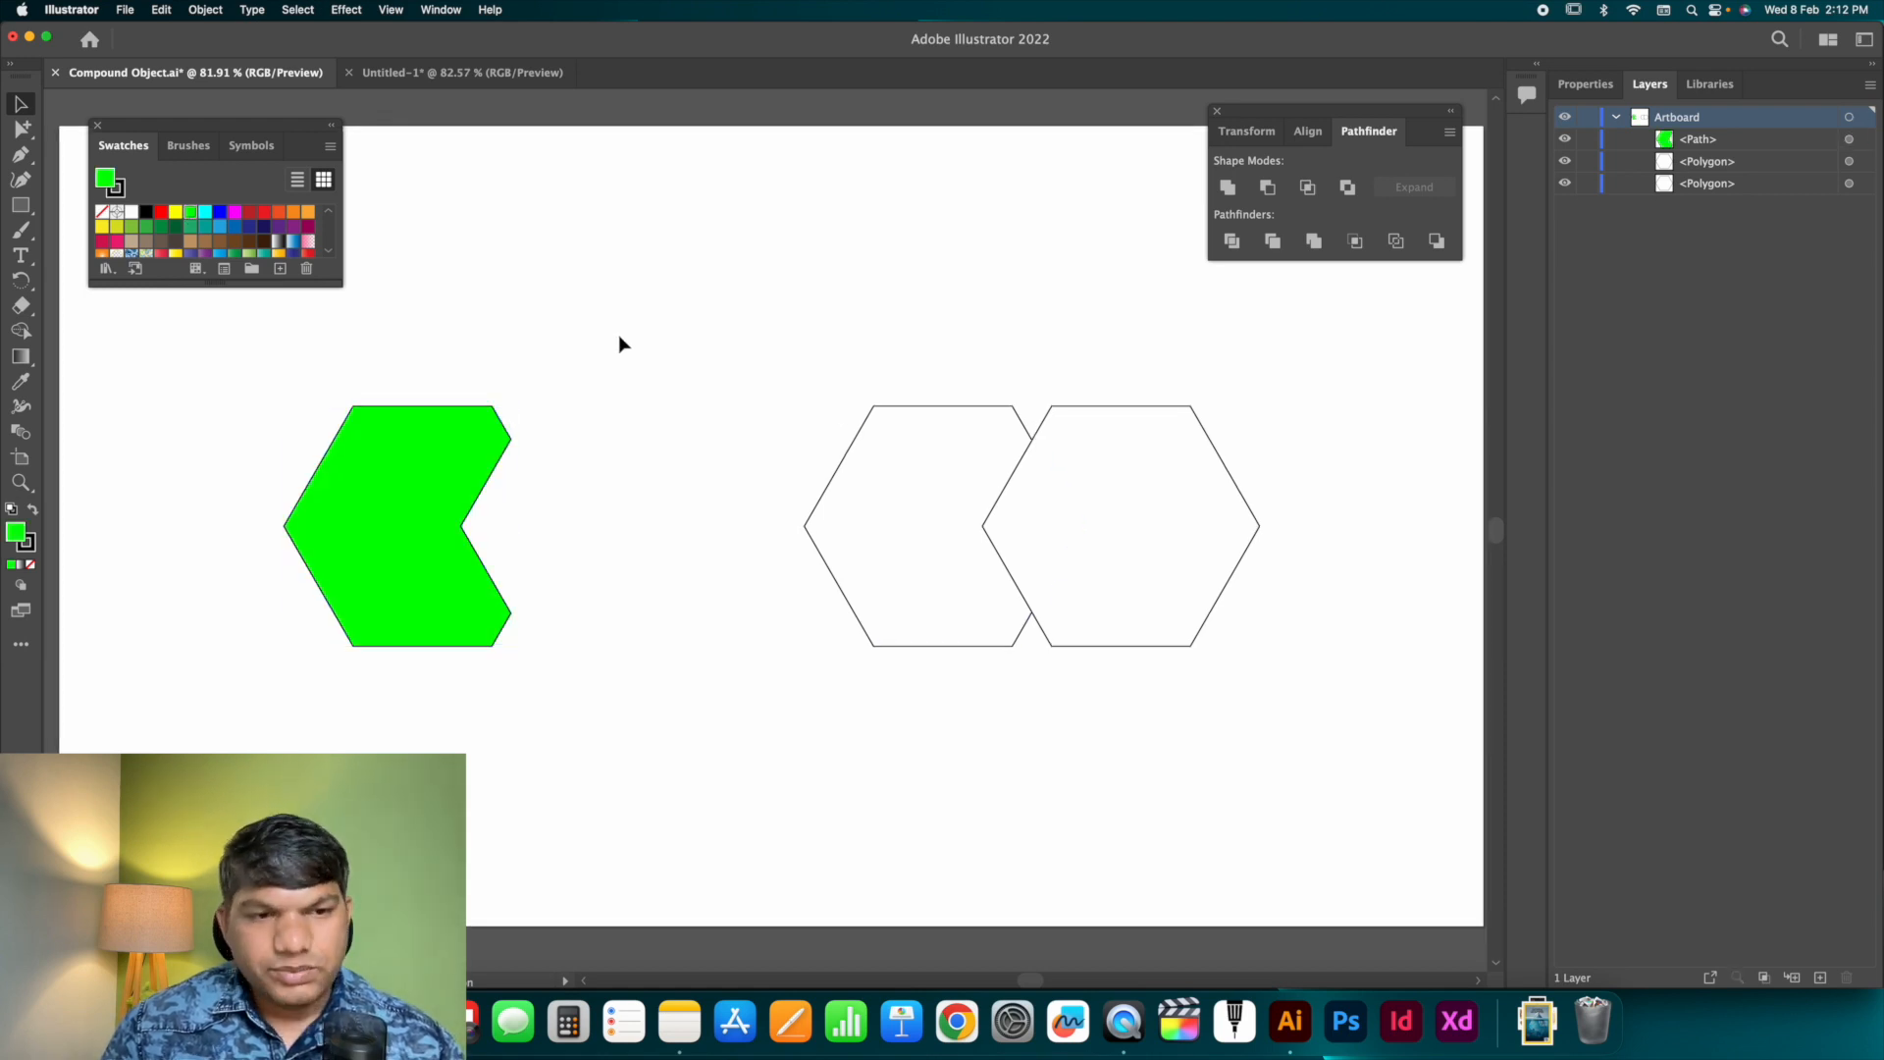
Undo the green fill and the Minus Front operation to restore both left hexagons.
key("super+z")
key("super+z")
key("super+z")
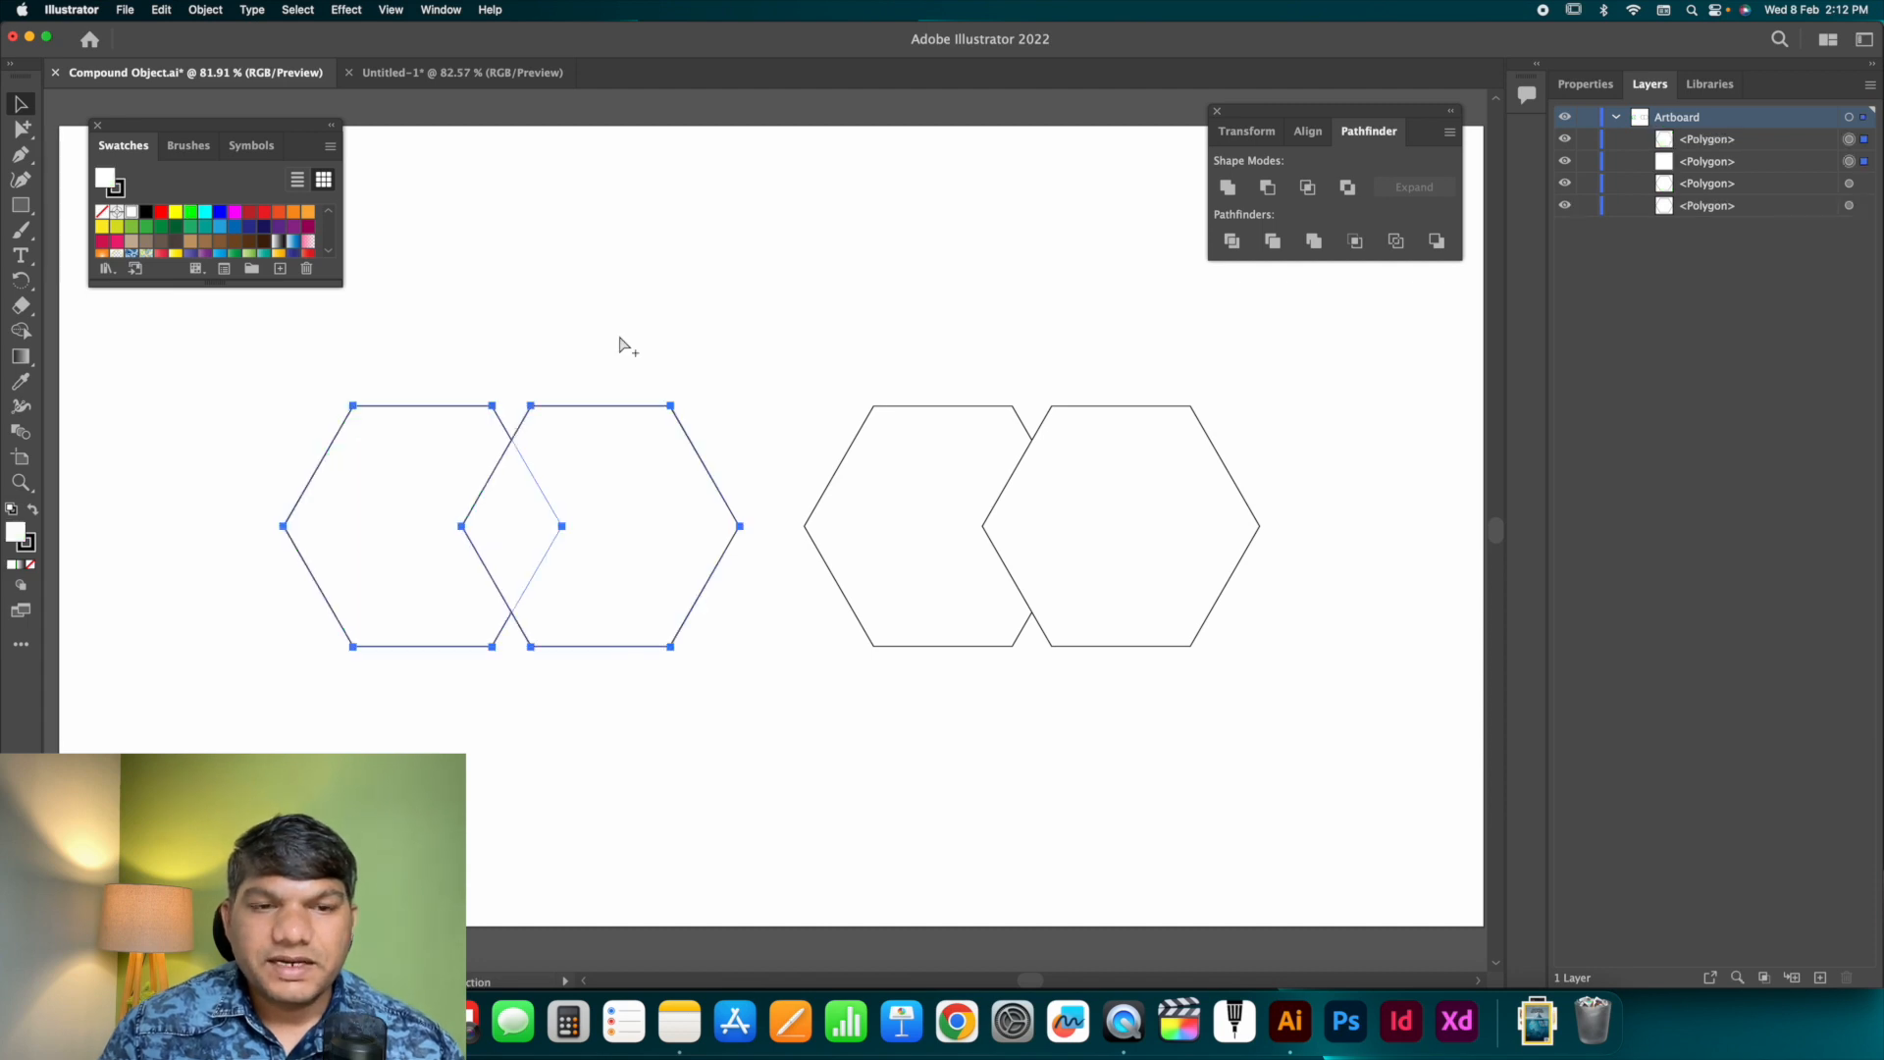
left_click(619, 343)
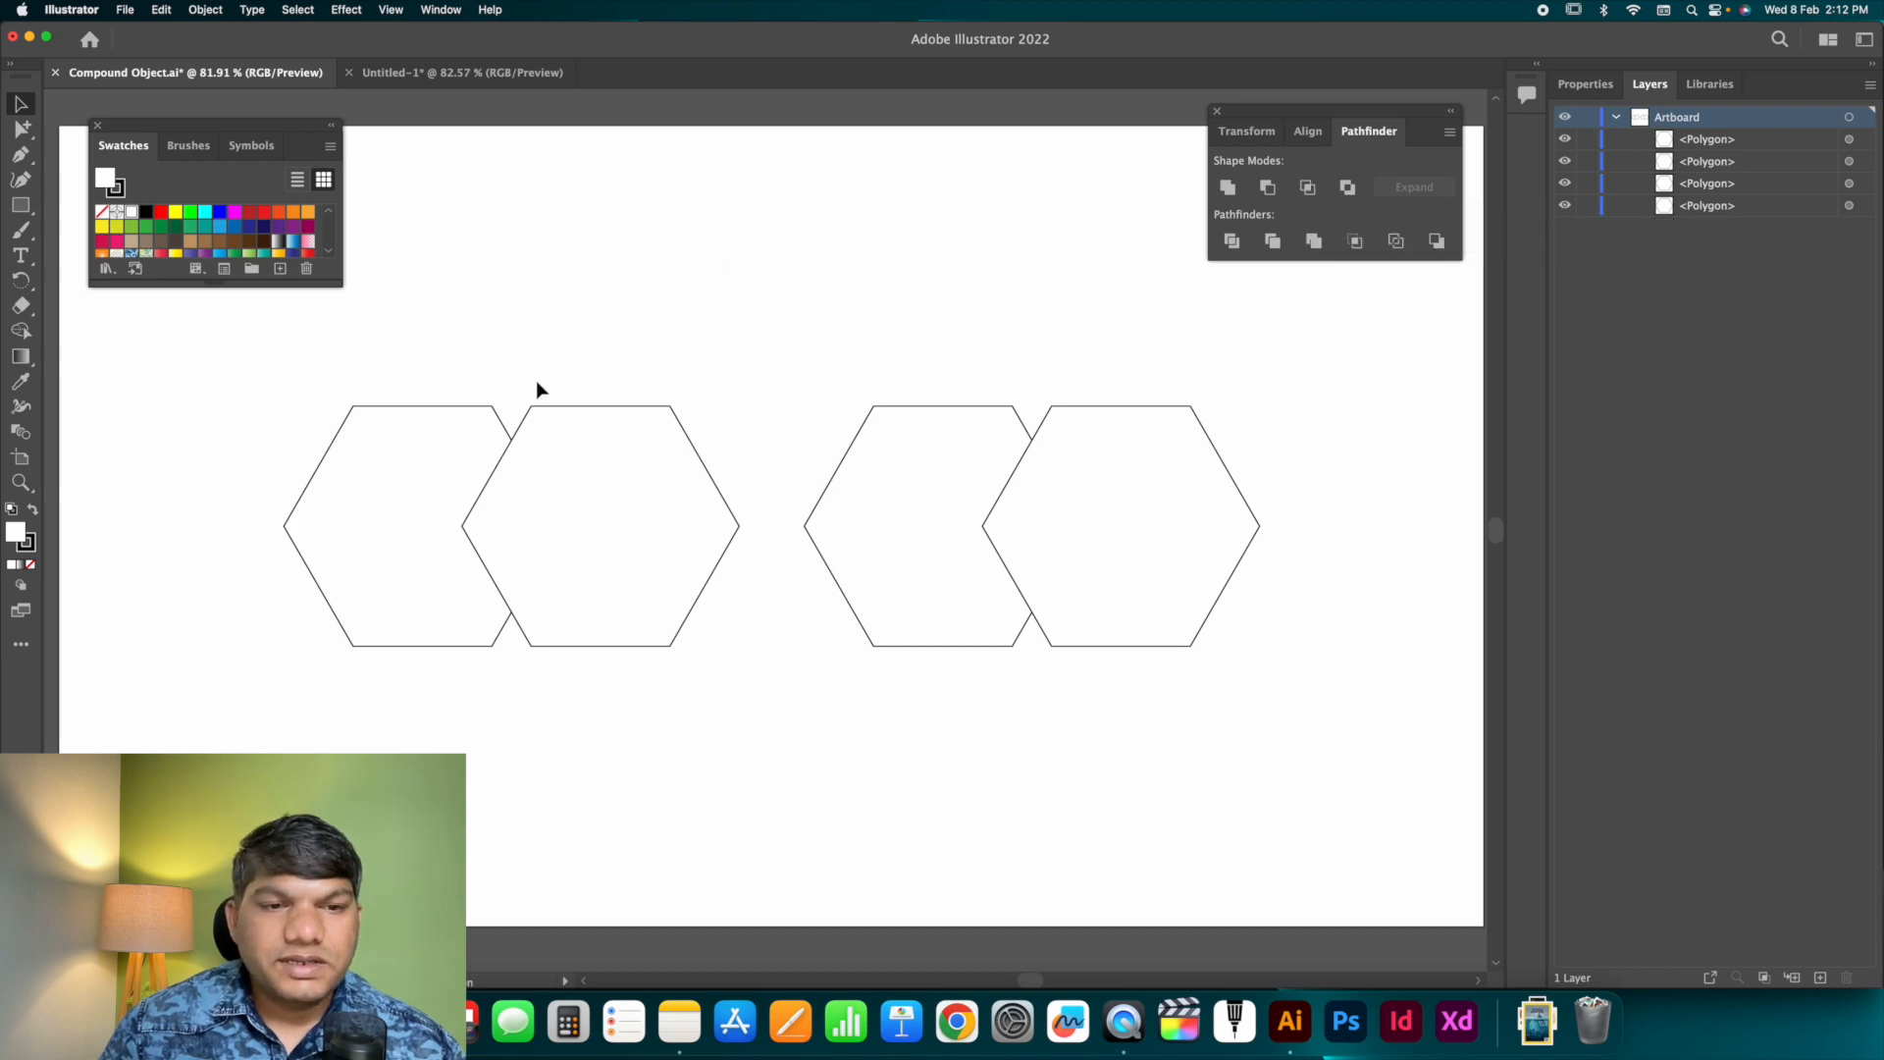
Intersect the left hexagon pair to keep only the overlapping area, and undo the operation.
left_click_drag(459, 379, 572, 559)
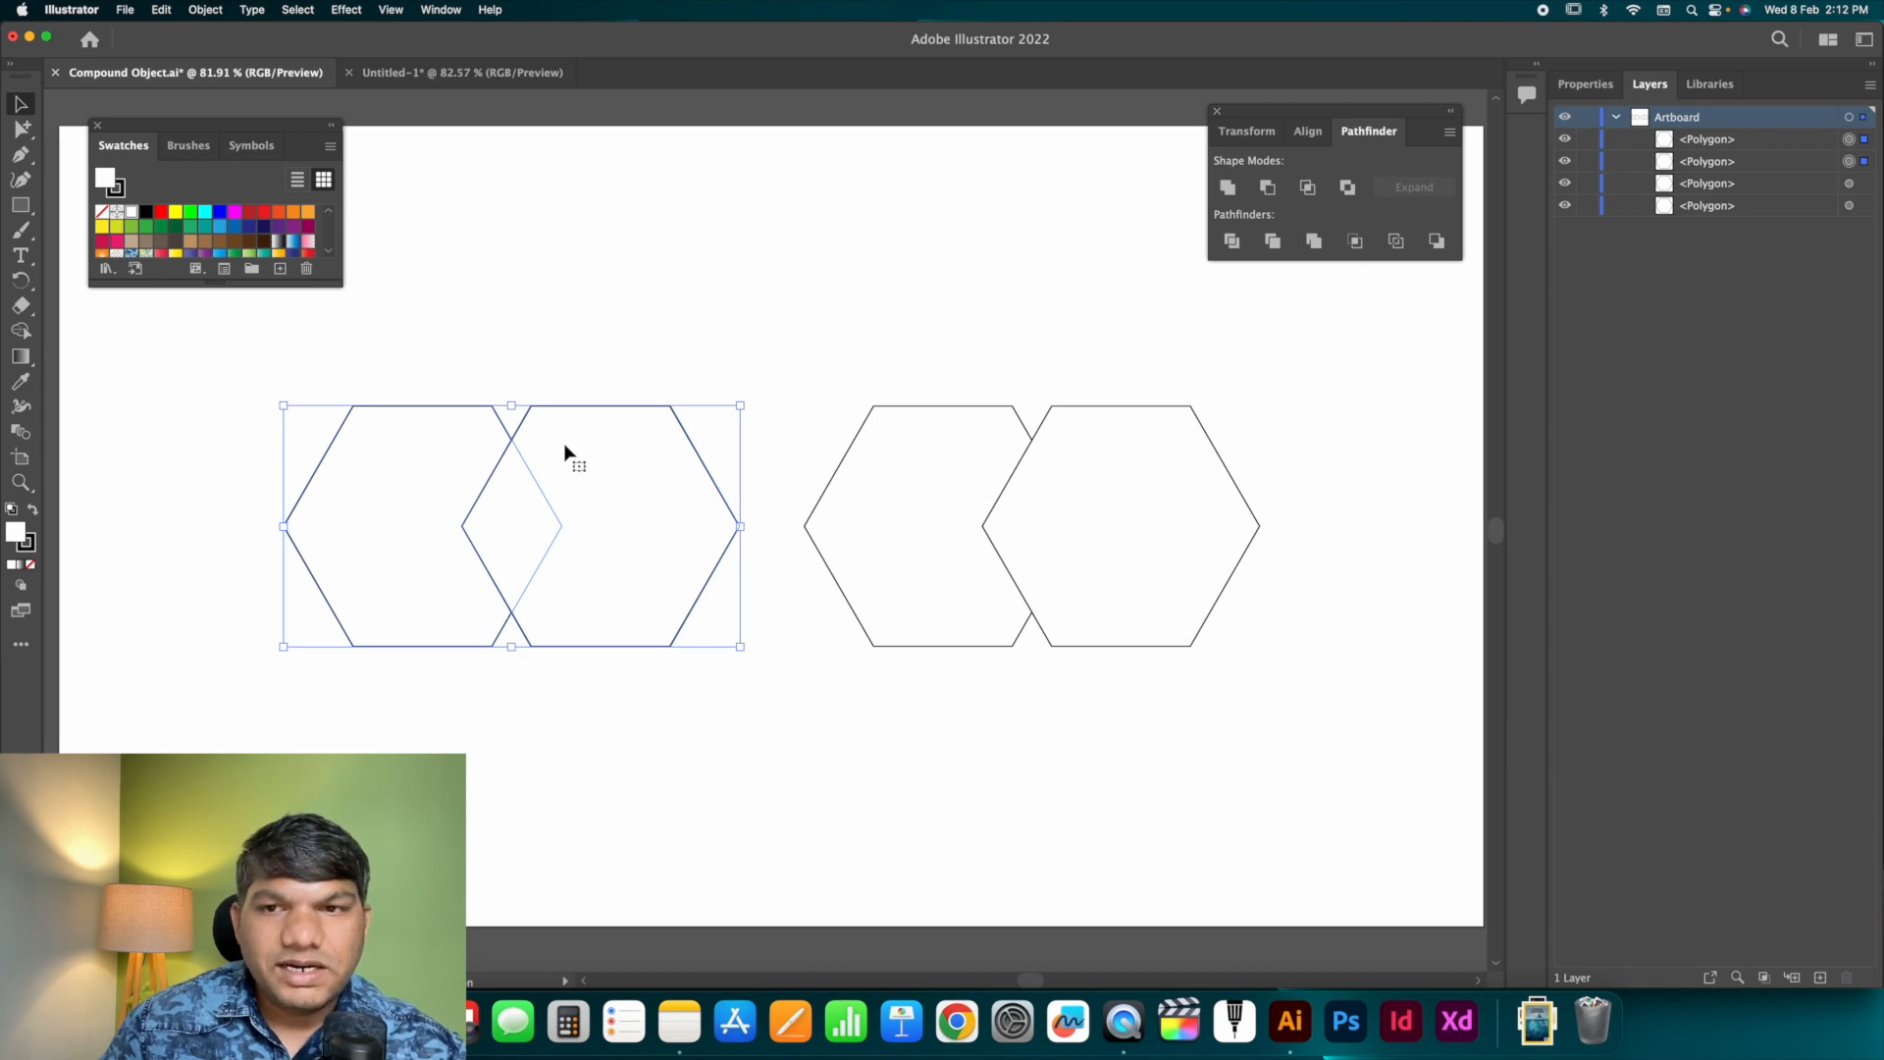
left_click(1306, 196)
left_click(603, 308)
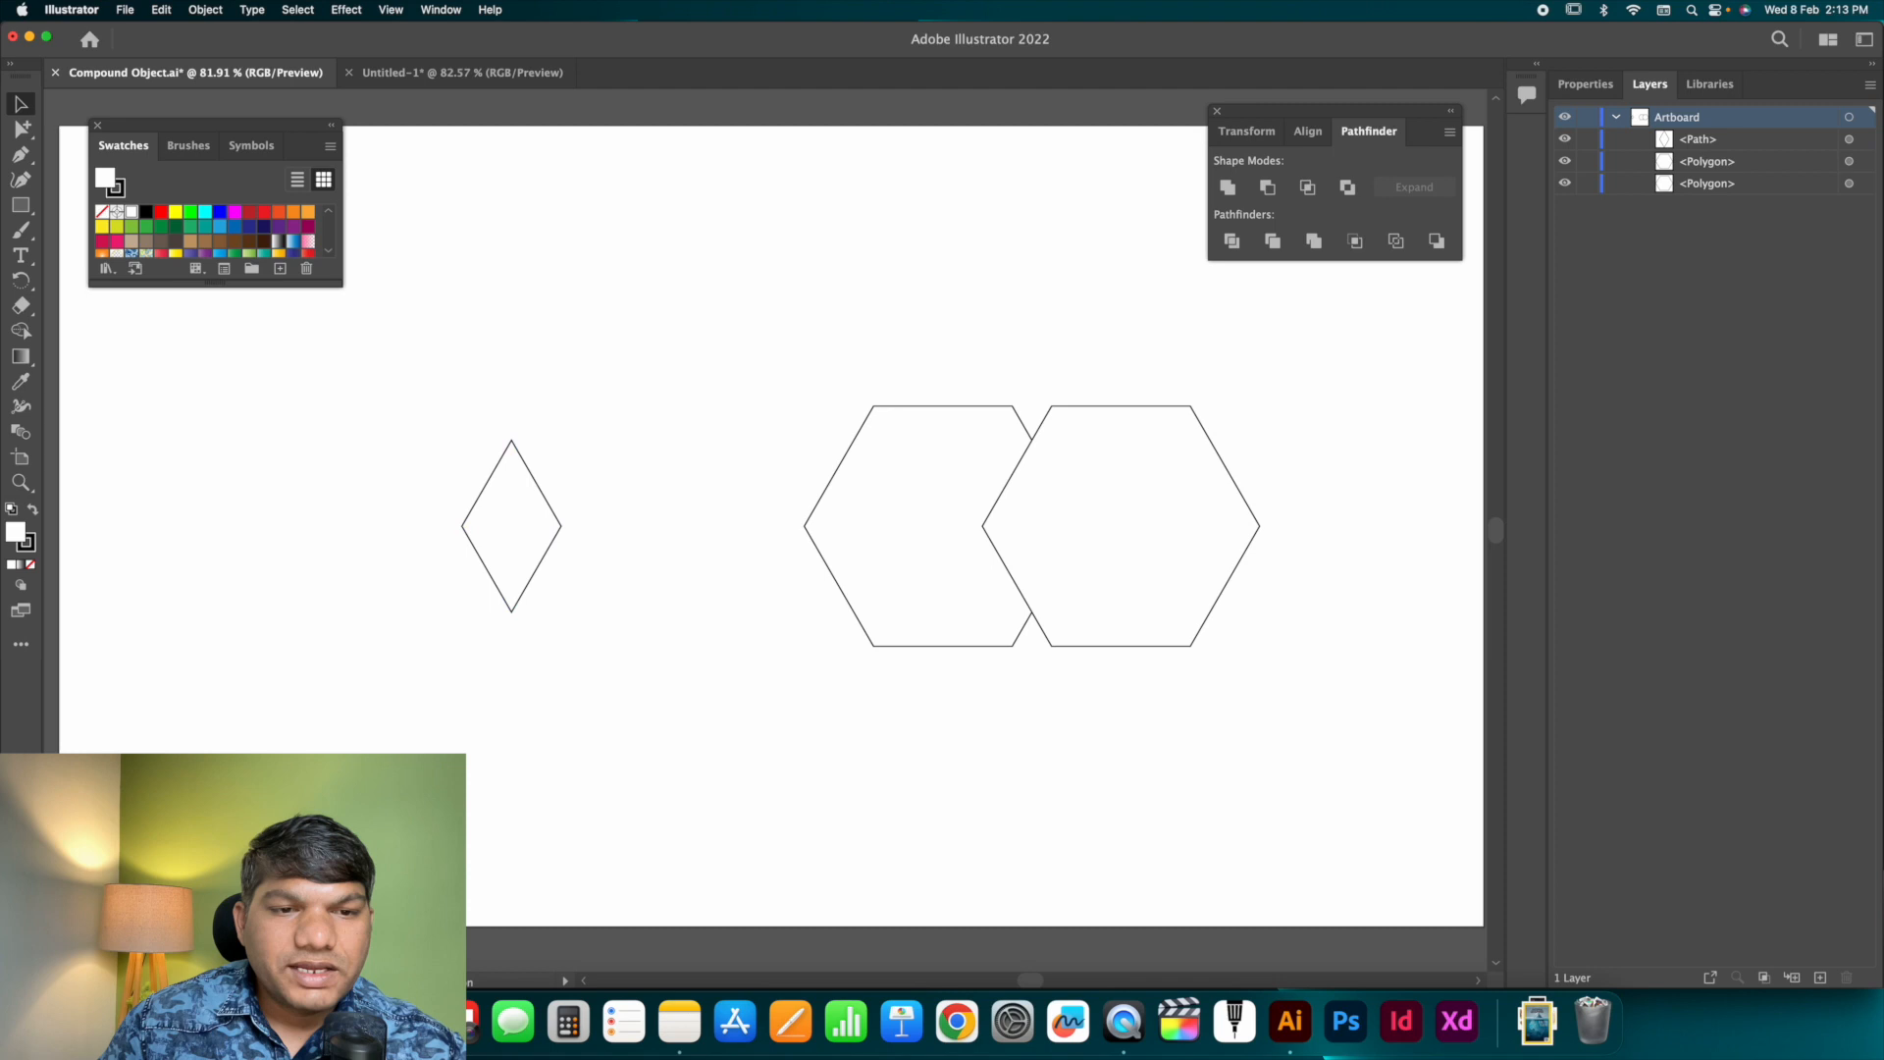
left_click(521, 467)
key("super+z")
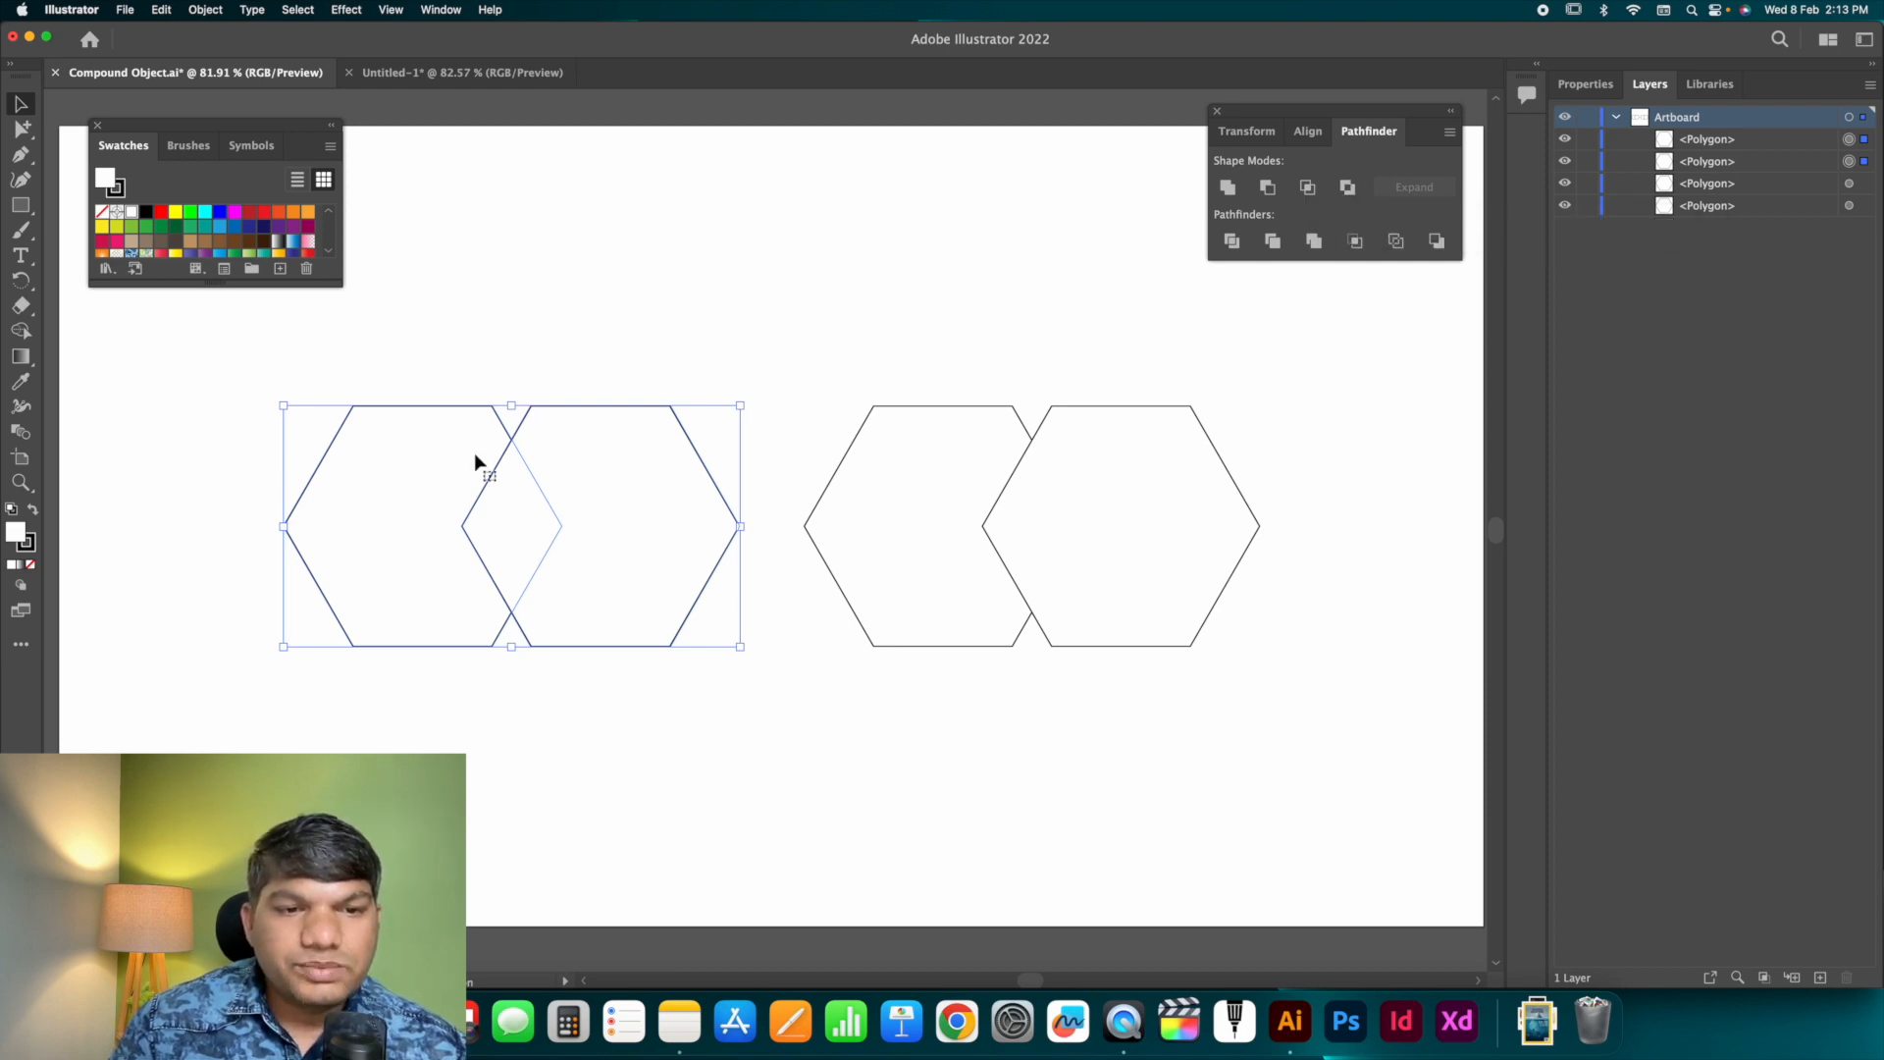
Cut the overlapping area out of the left hexagon pair with the Exclude shape mode.
left_click(1349, 188)
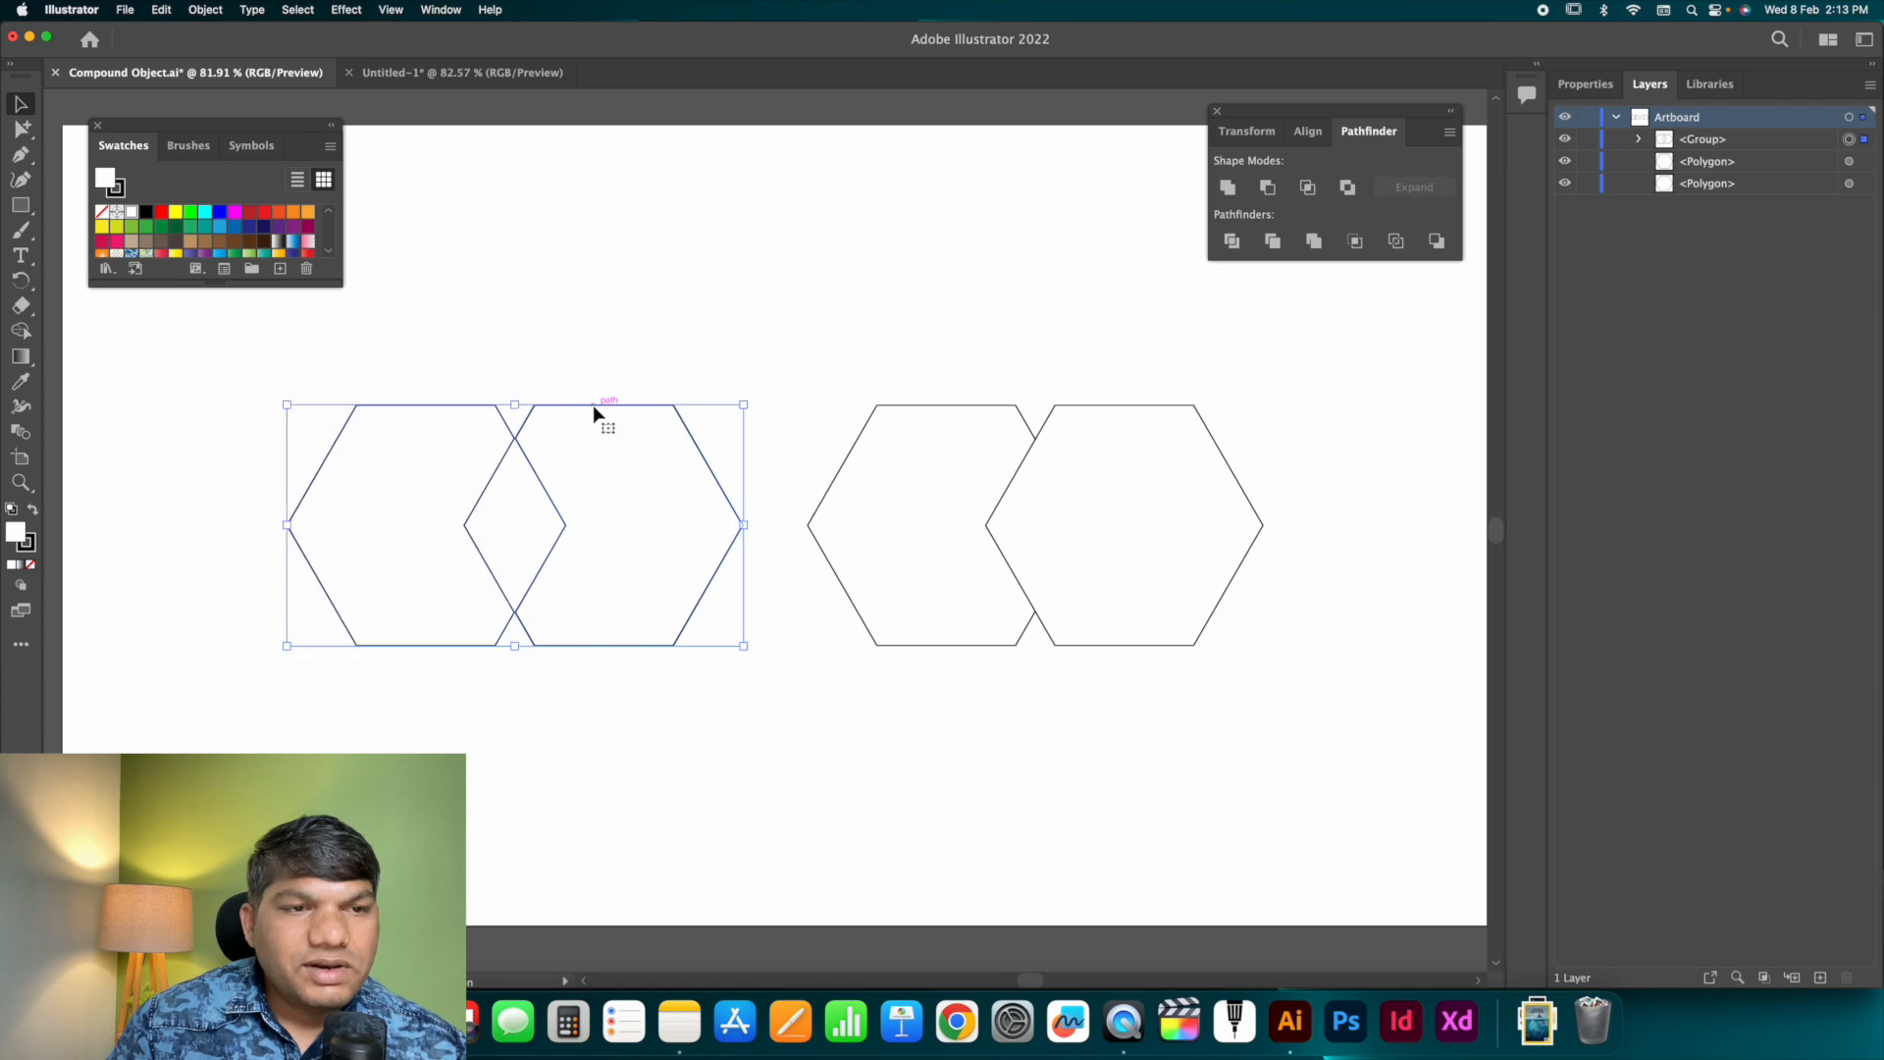
Fill the excluded left group with red (R=237 G=28 B=38) and undo that fill.
left_click(265, 213)
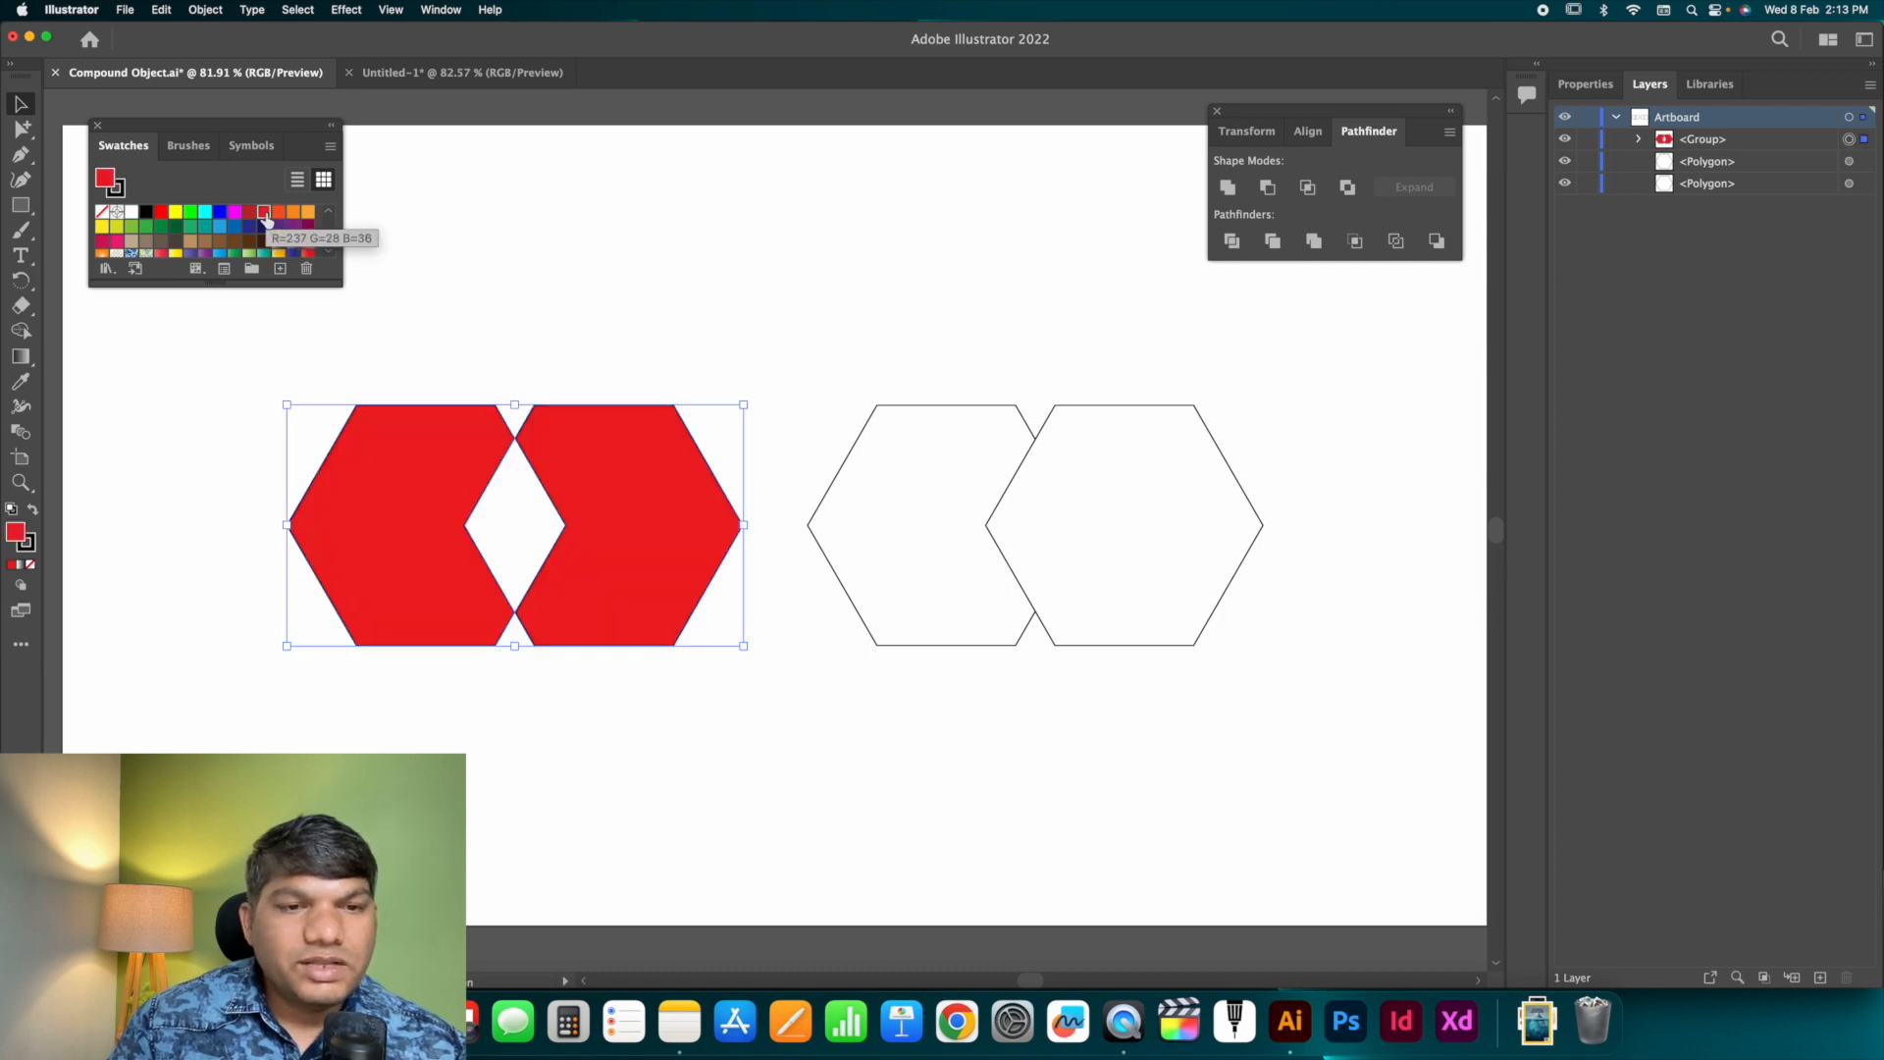
left_click(575, 345)
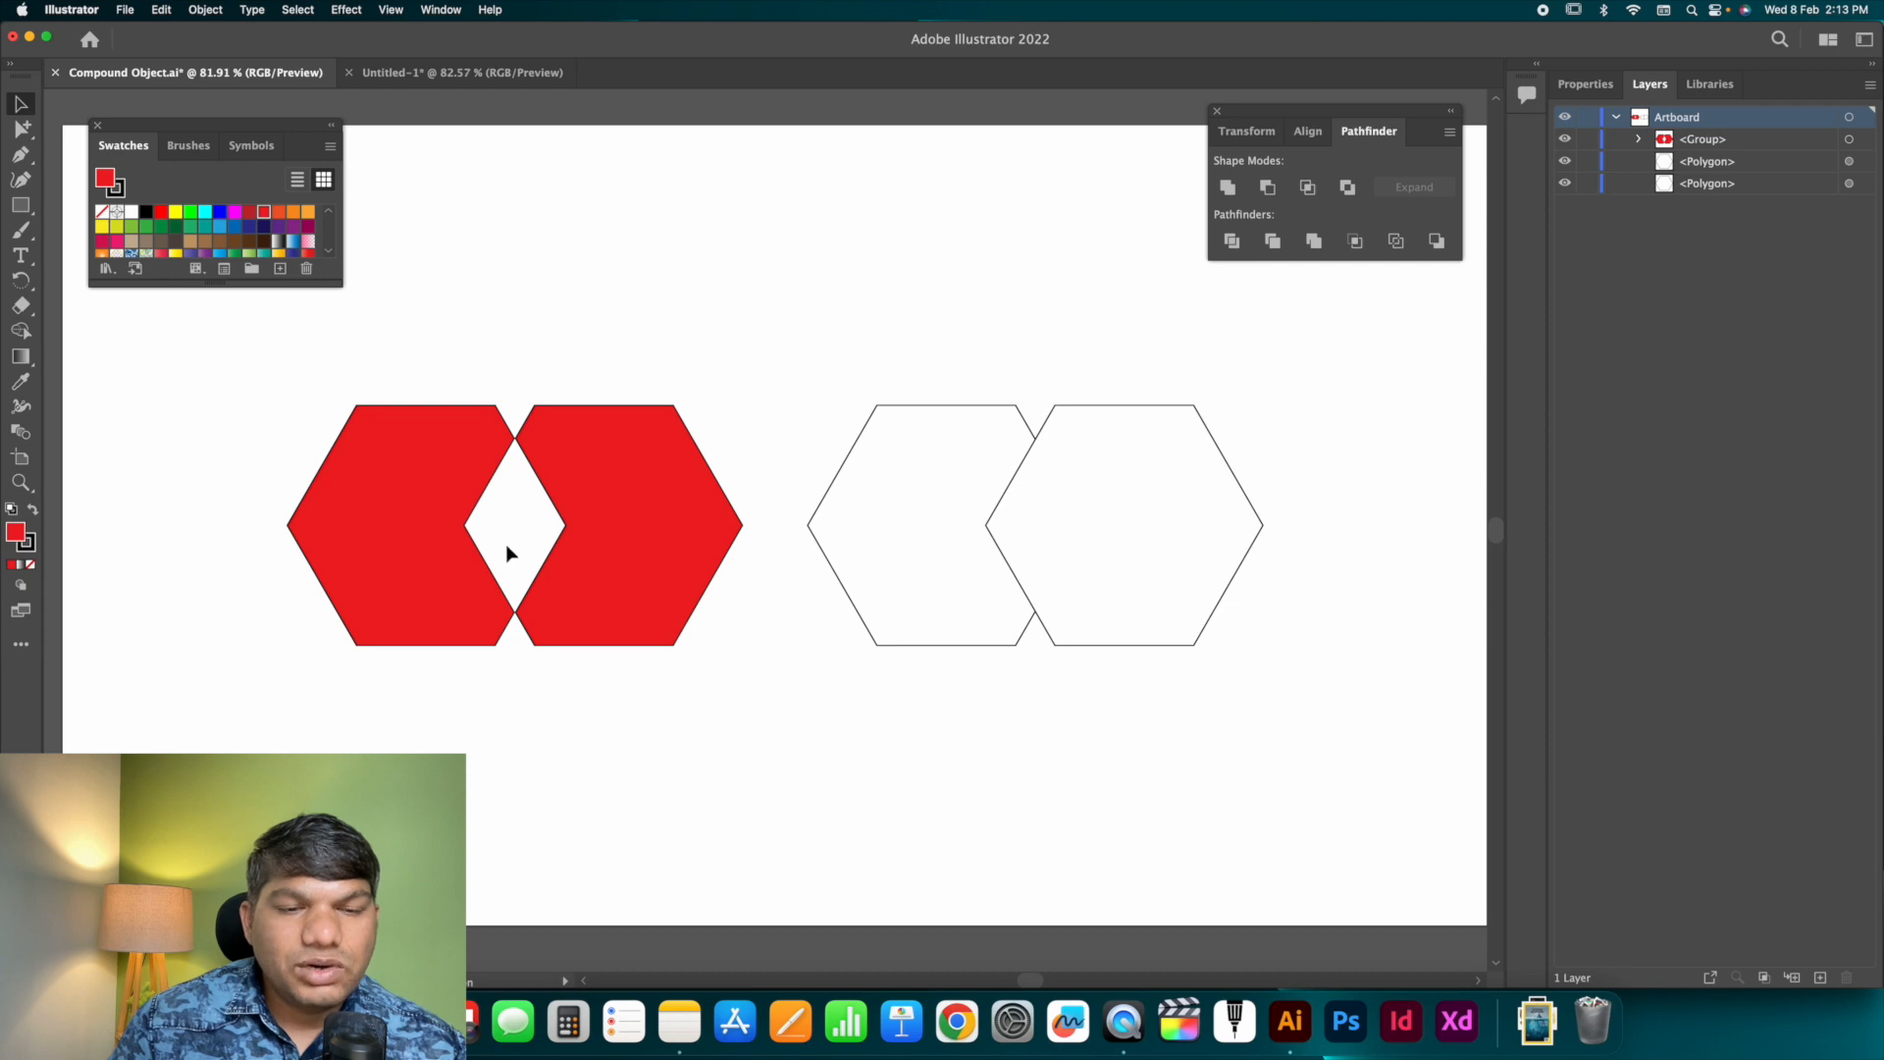
left_click(614, 467)
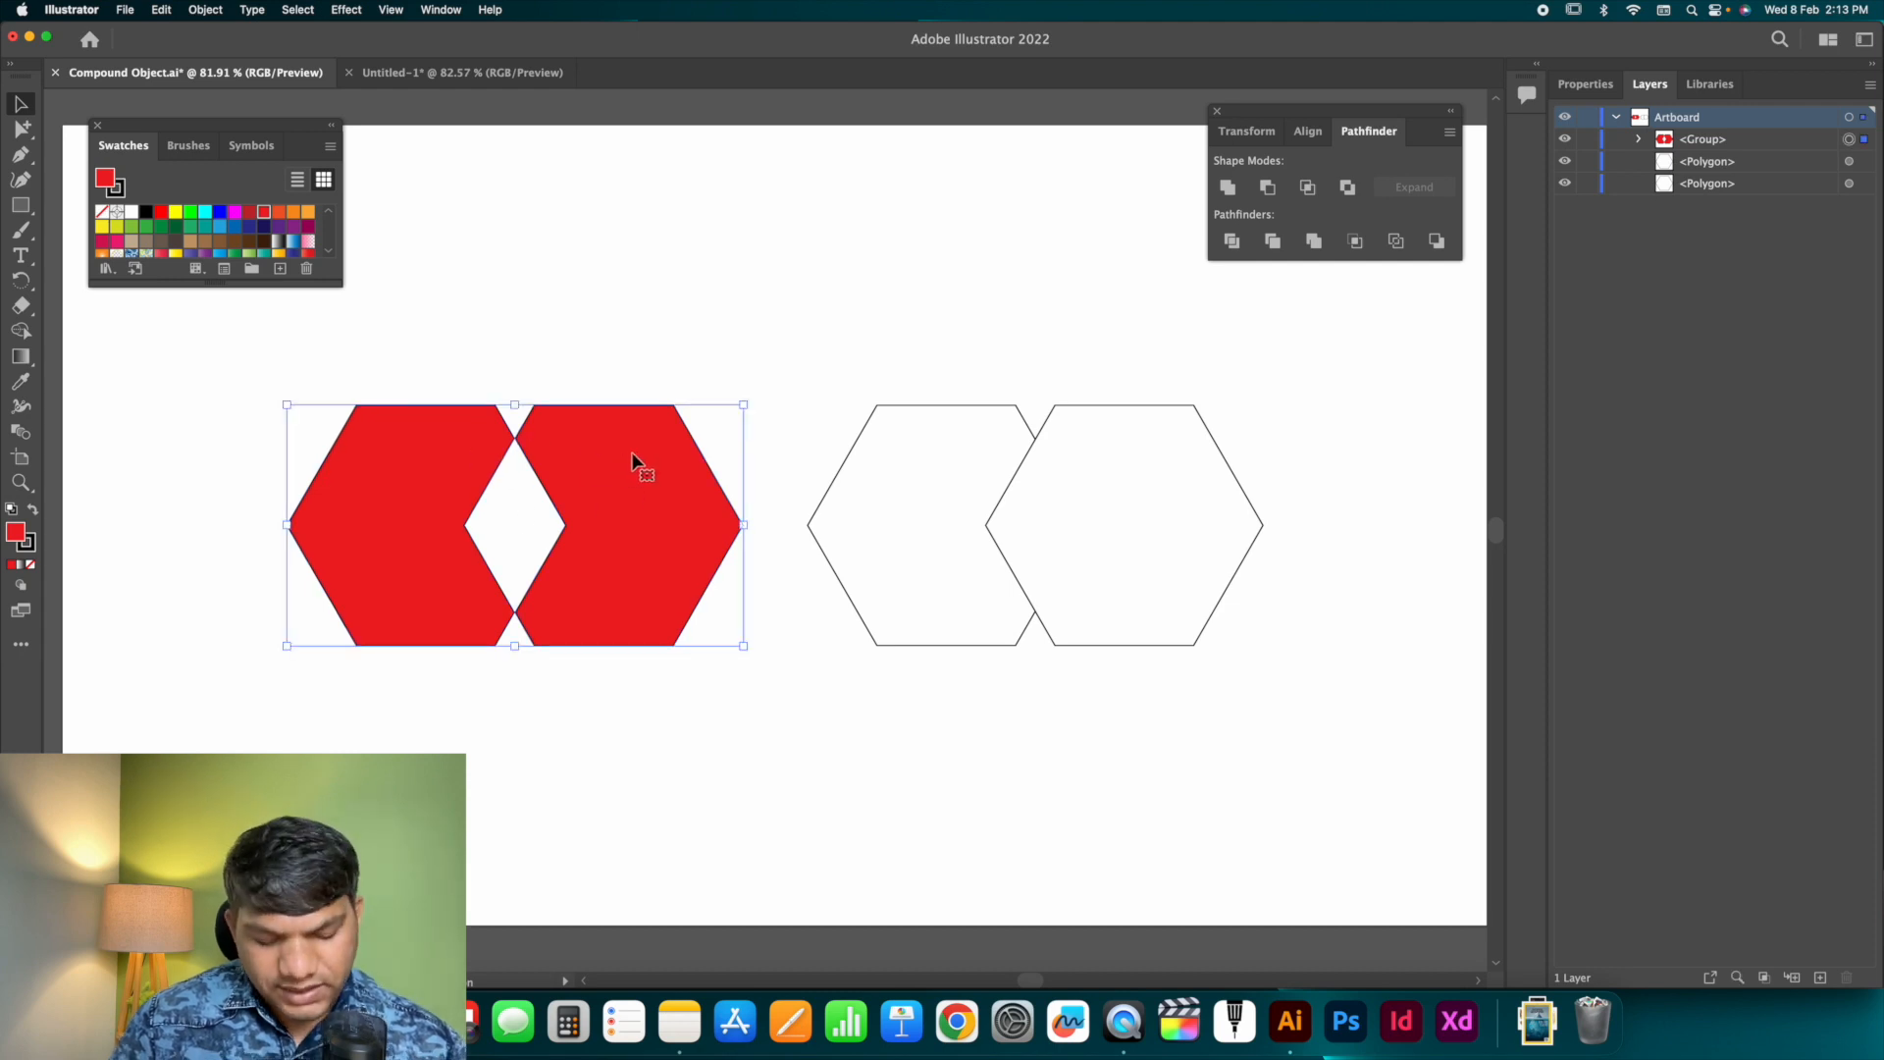
key("super+z")
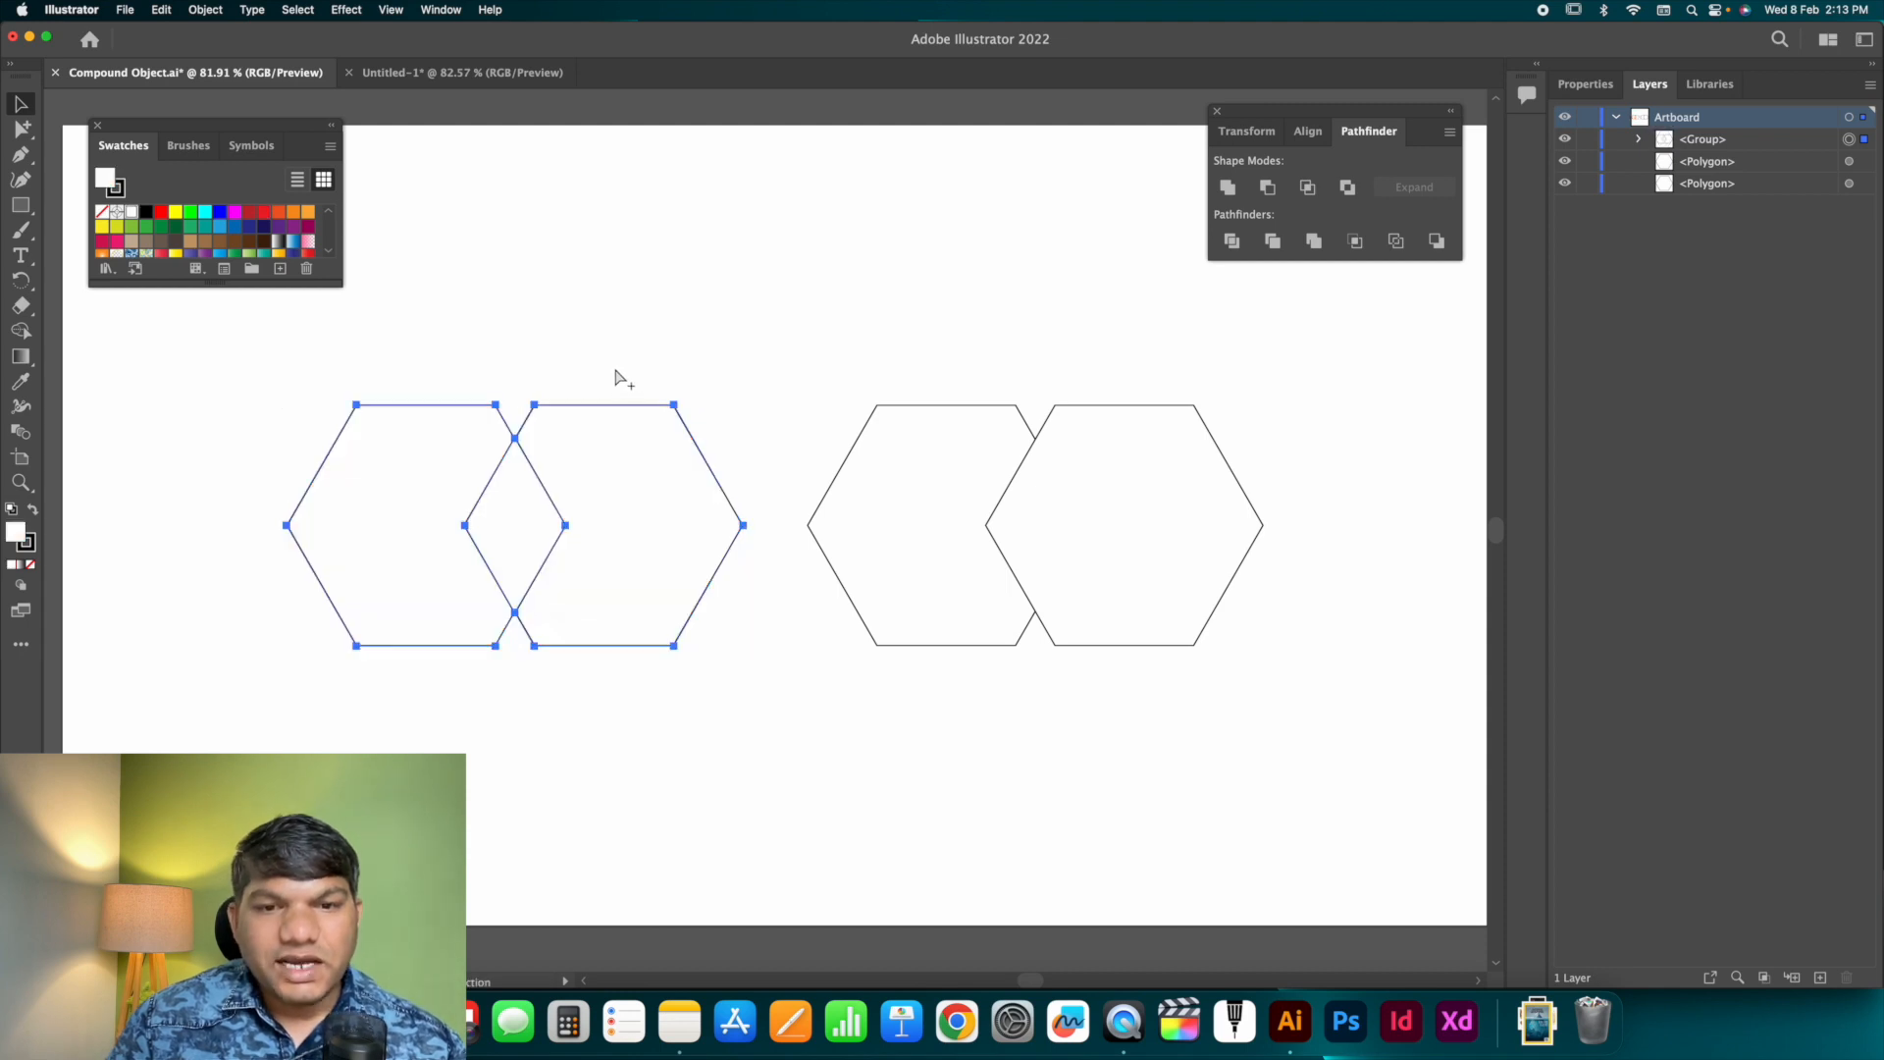
left_click(620, 360)
key("super+minus")
left_click_drag(620, 361, 1038, 606)
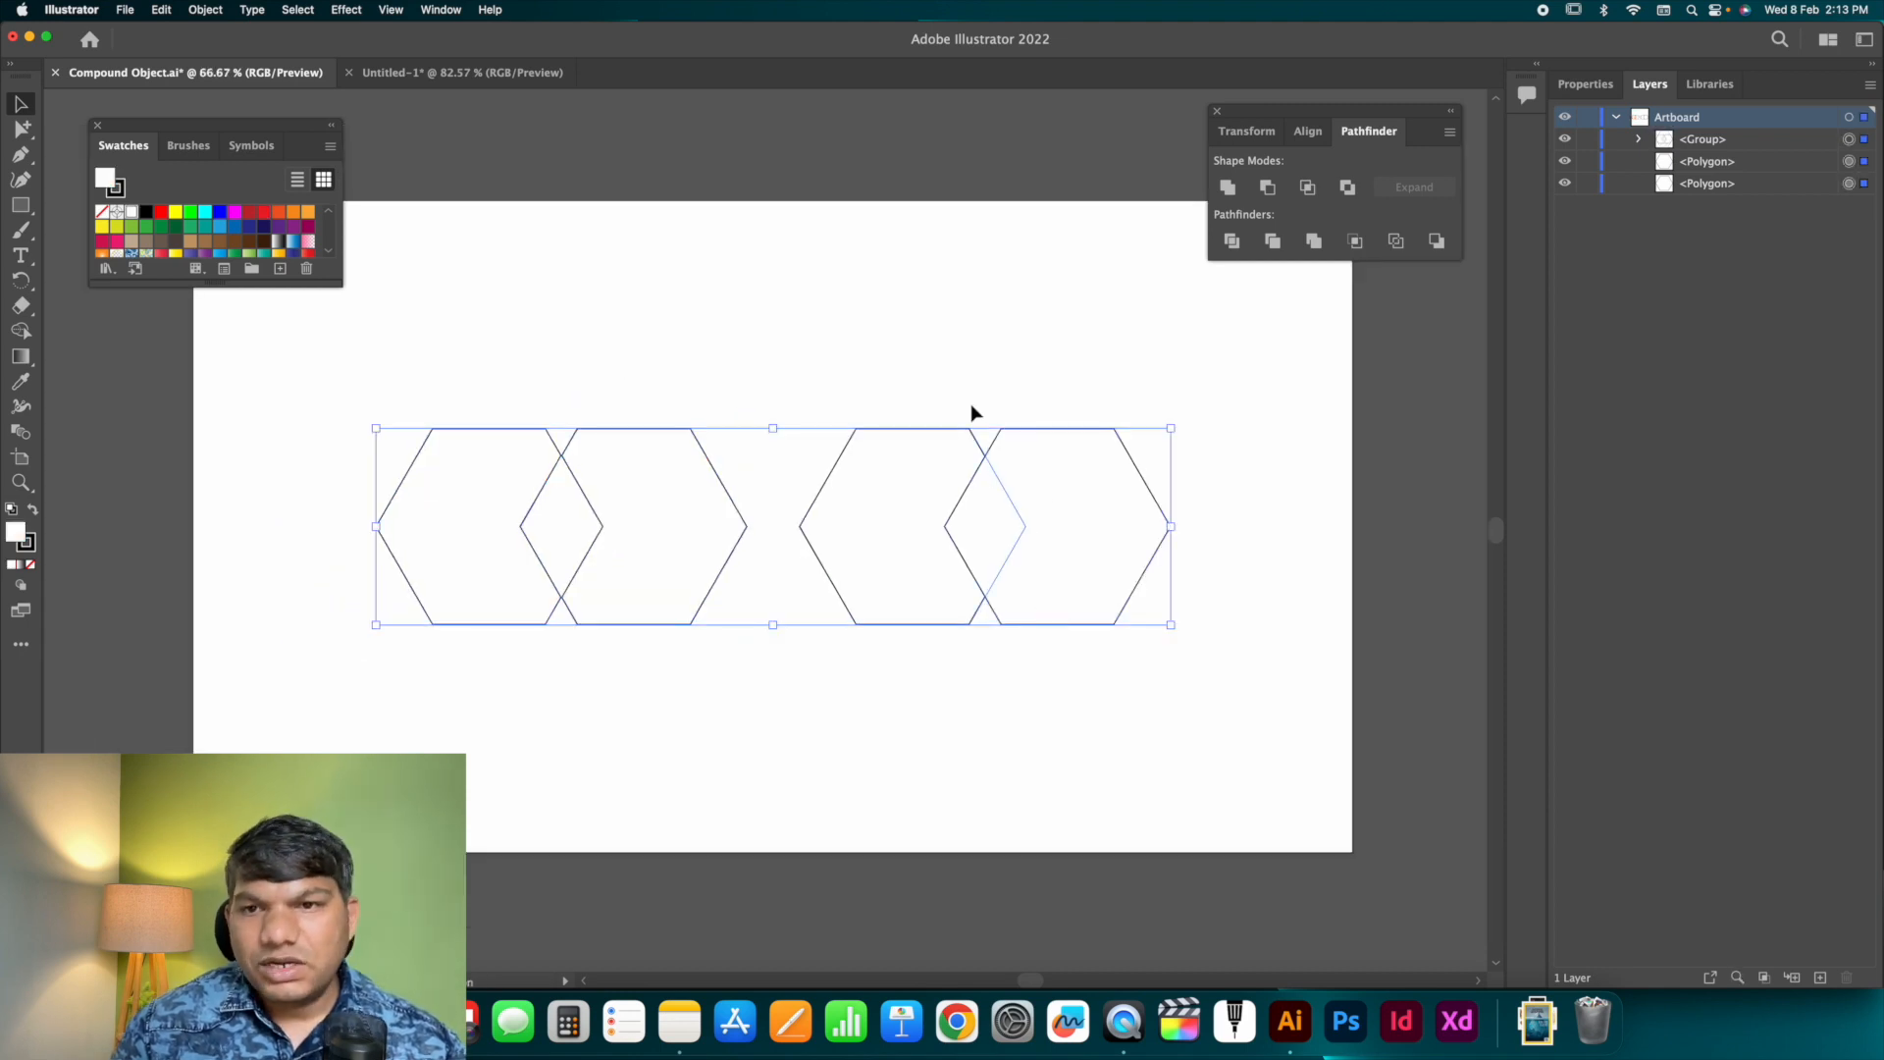
left_click(970, 403)
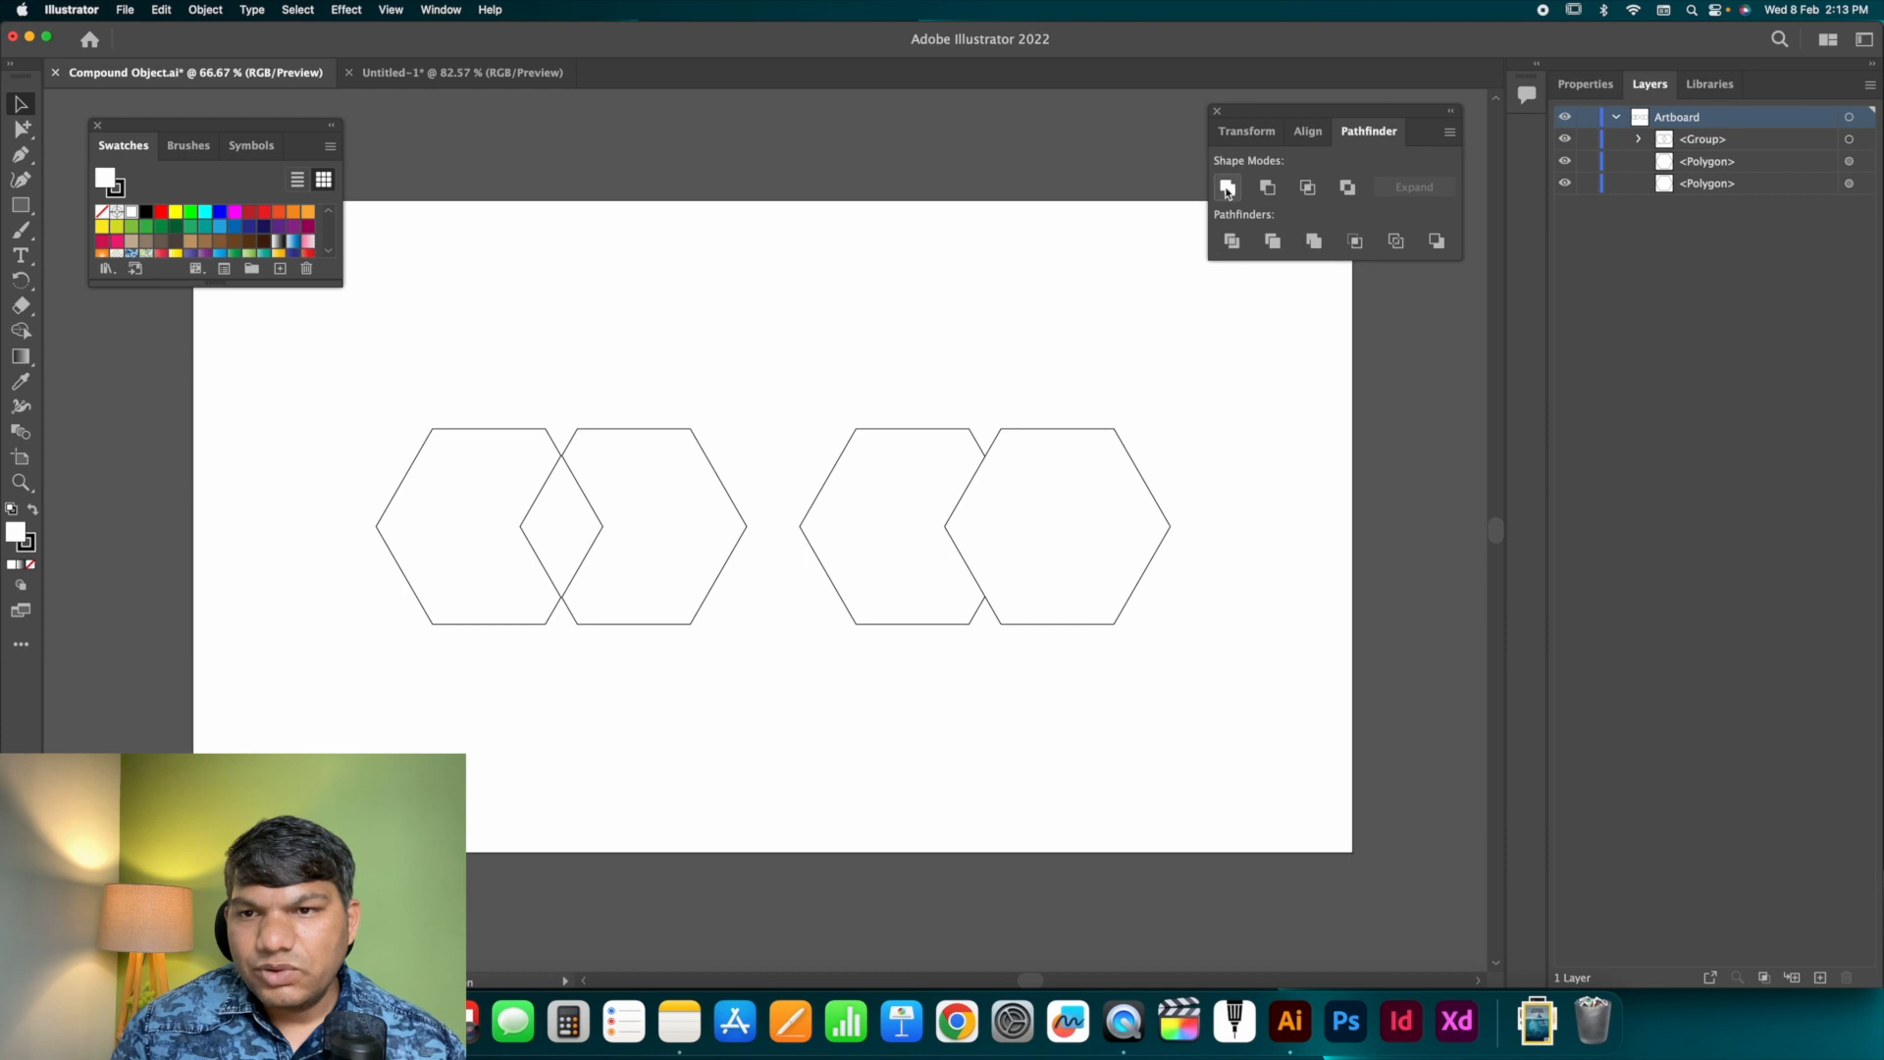
Duplicate the plain overlapping hexagon pair into a two-by-two arrangement of four pairs, replacing the excluded left group.
left_click_drag(496, 387, 1062, 670)
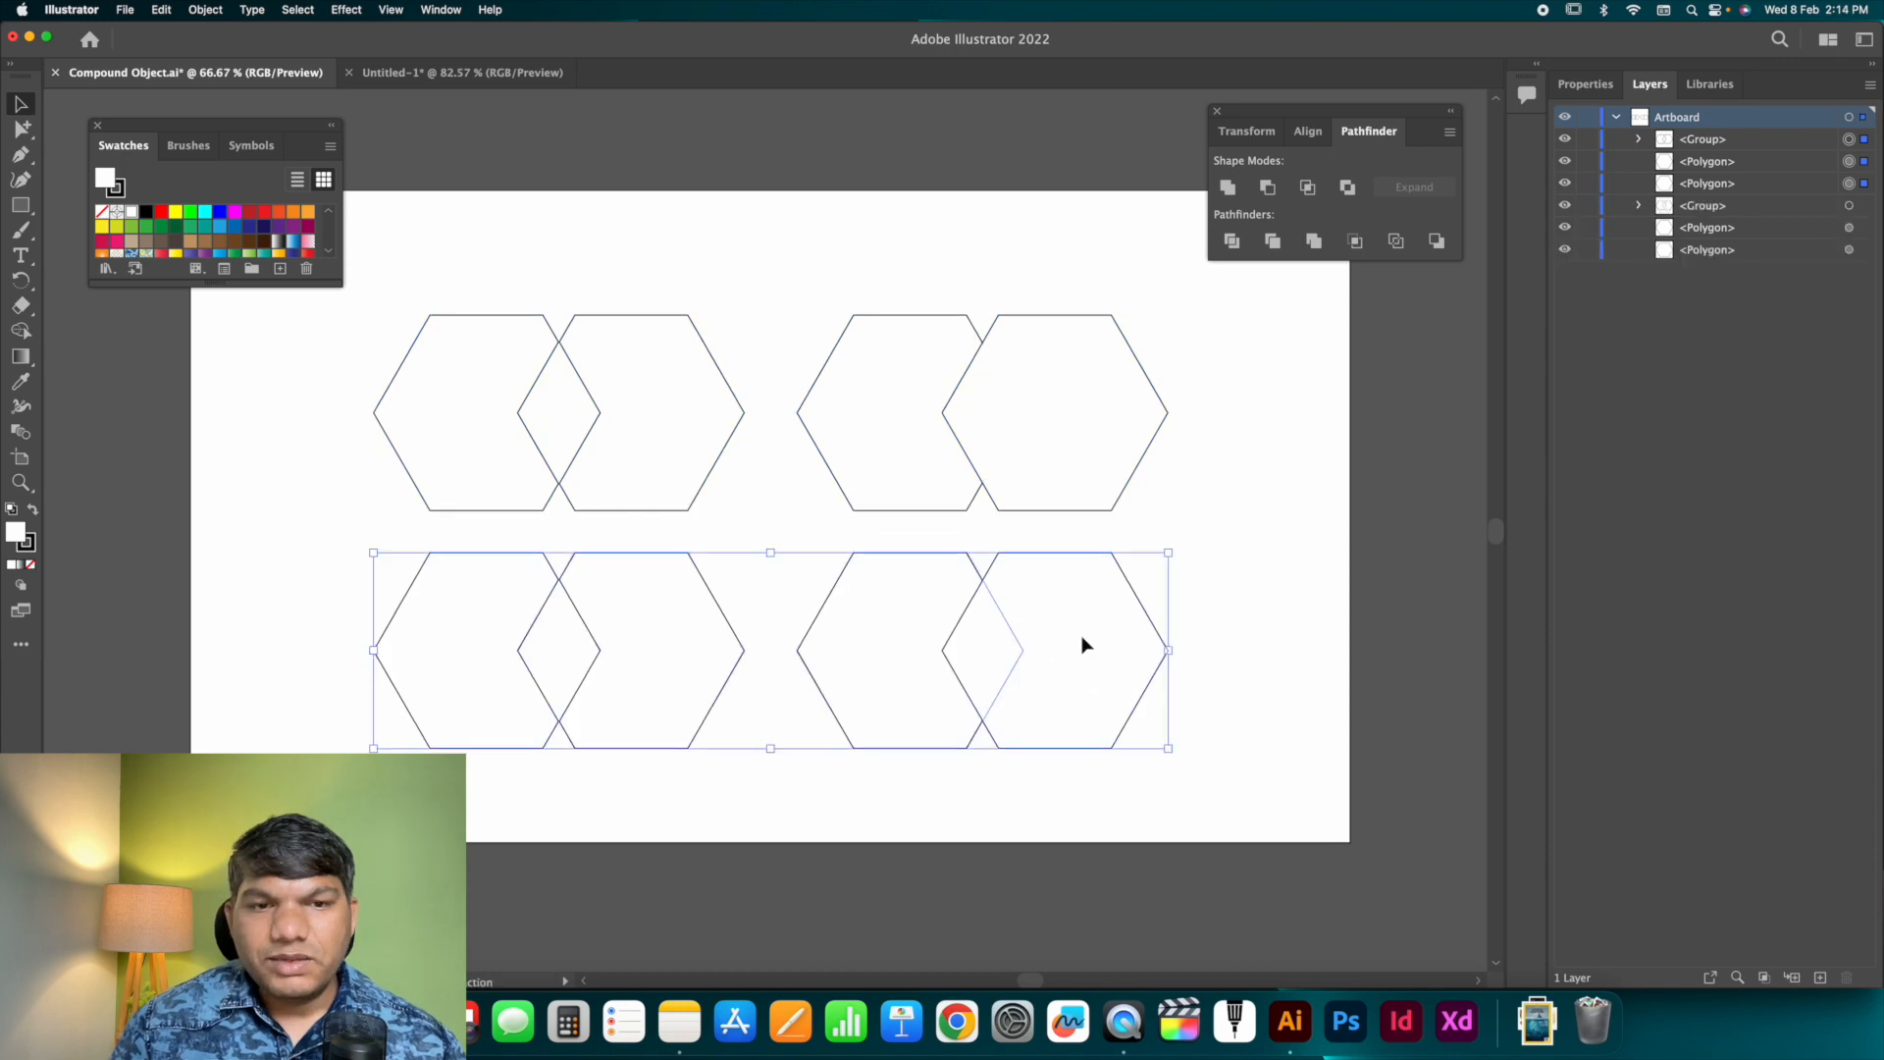
left_click(791, 404)
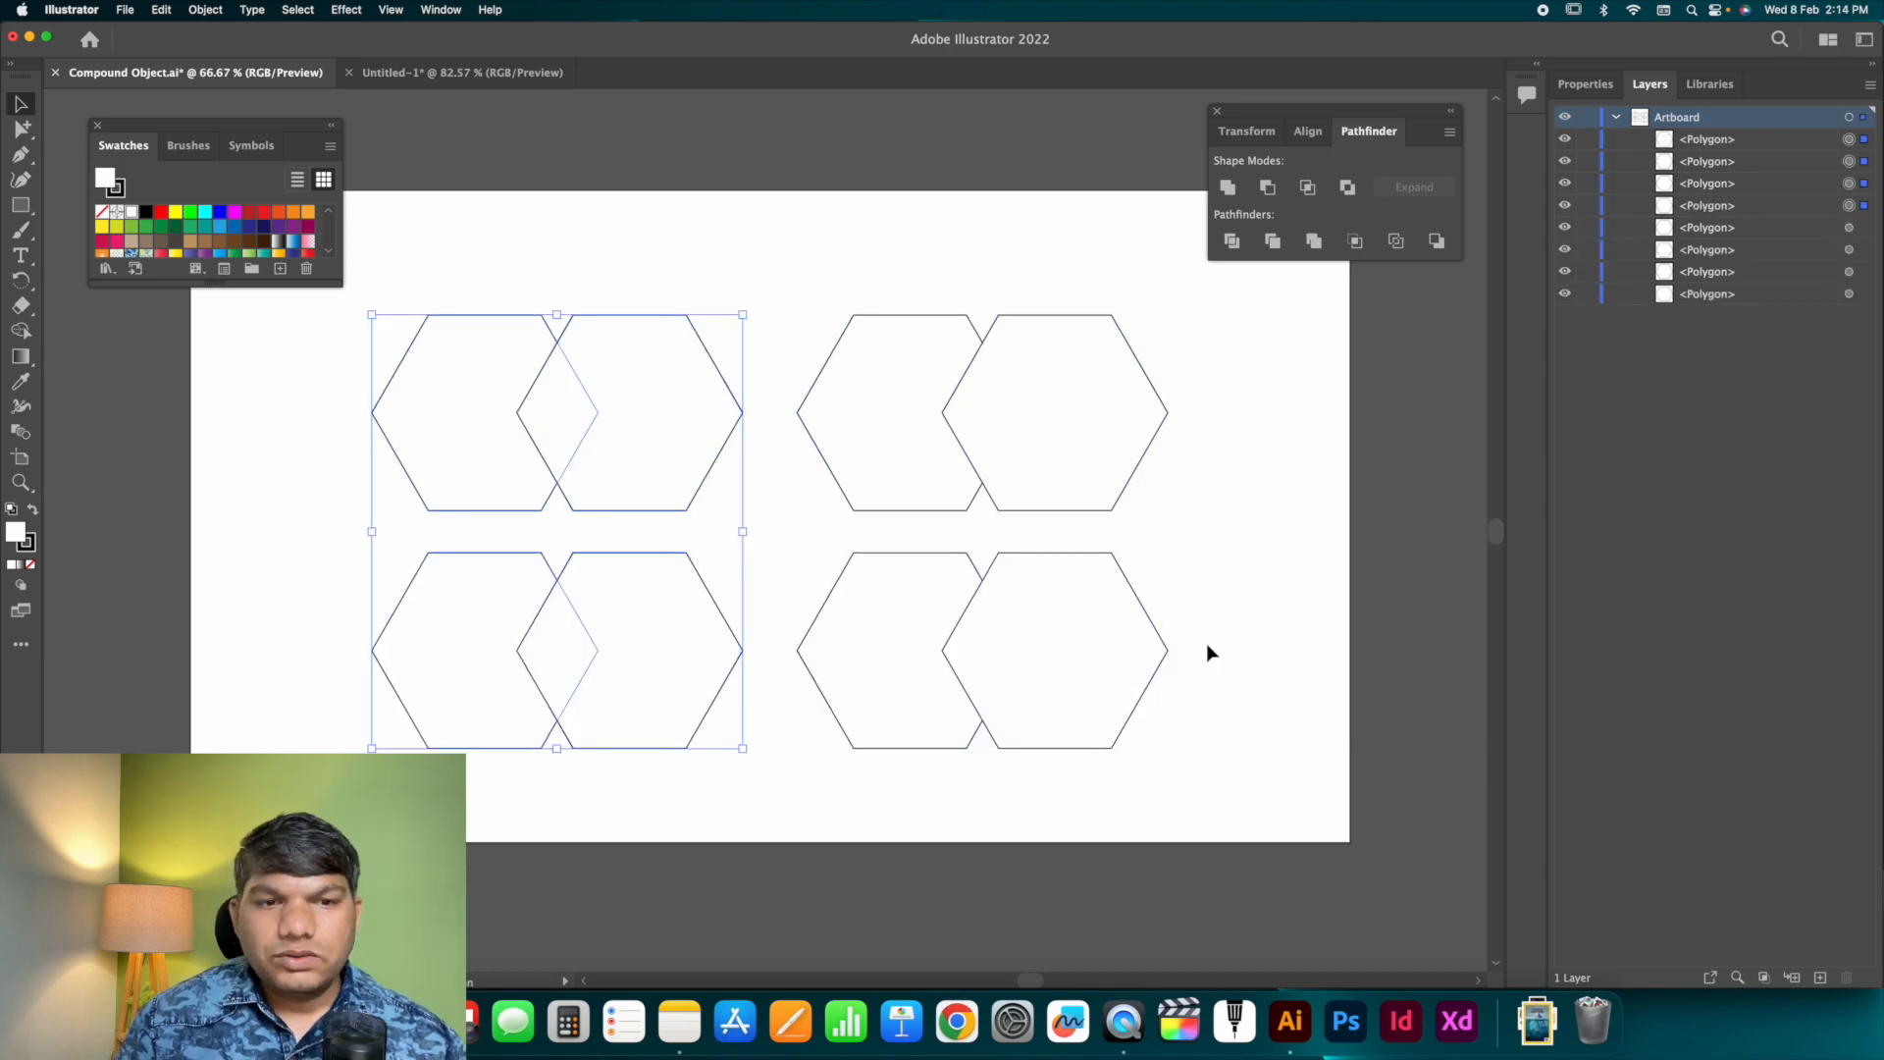
left_click(1207, 650)
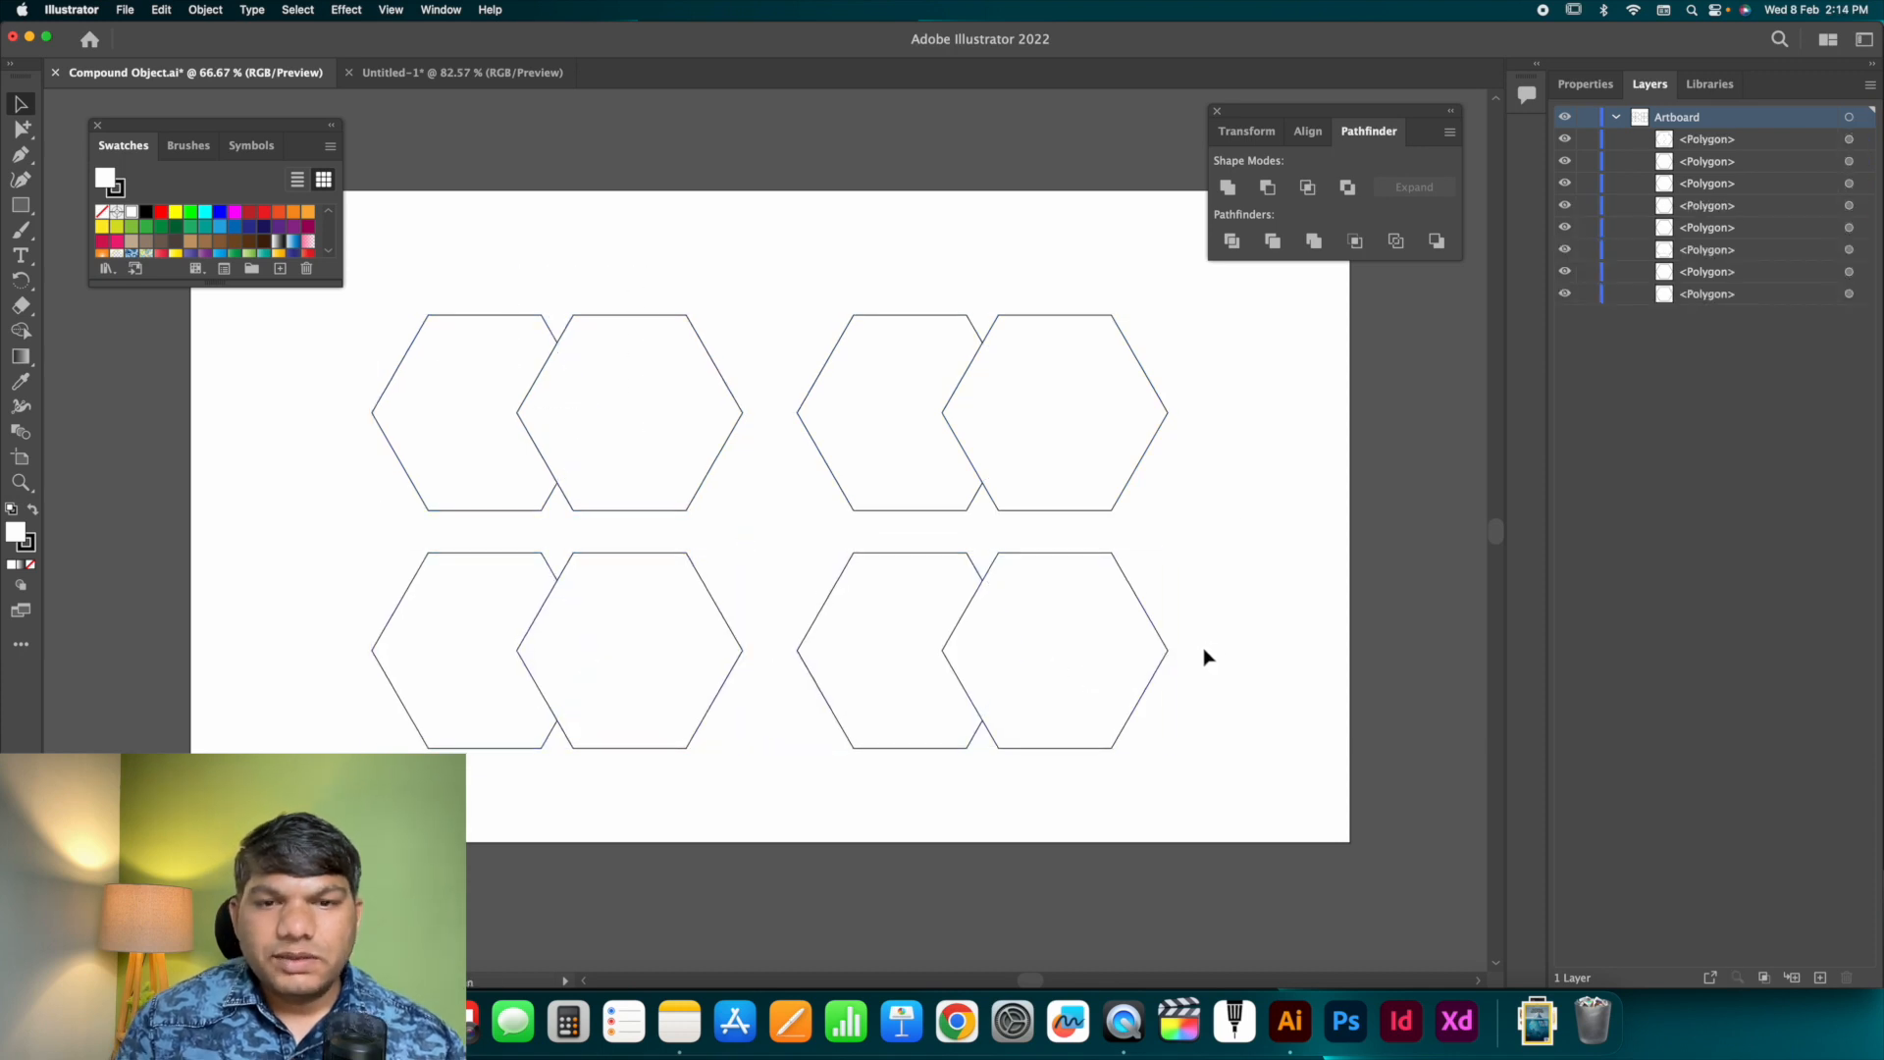
Unite the upper-left hexagon pair and apply Minus Front to the upper-right pair.
left_click_drag(500, 275, 694, 455)
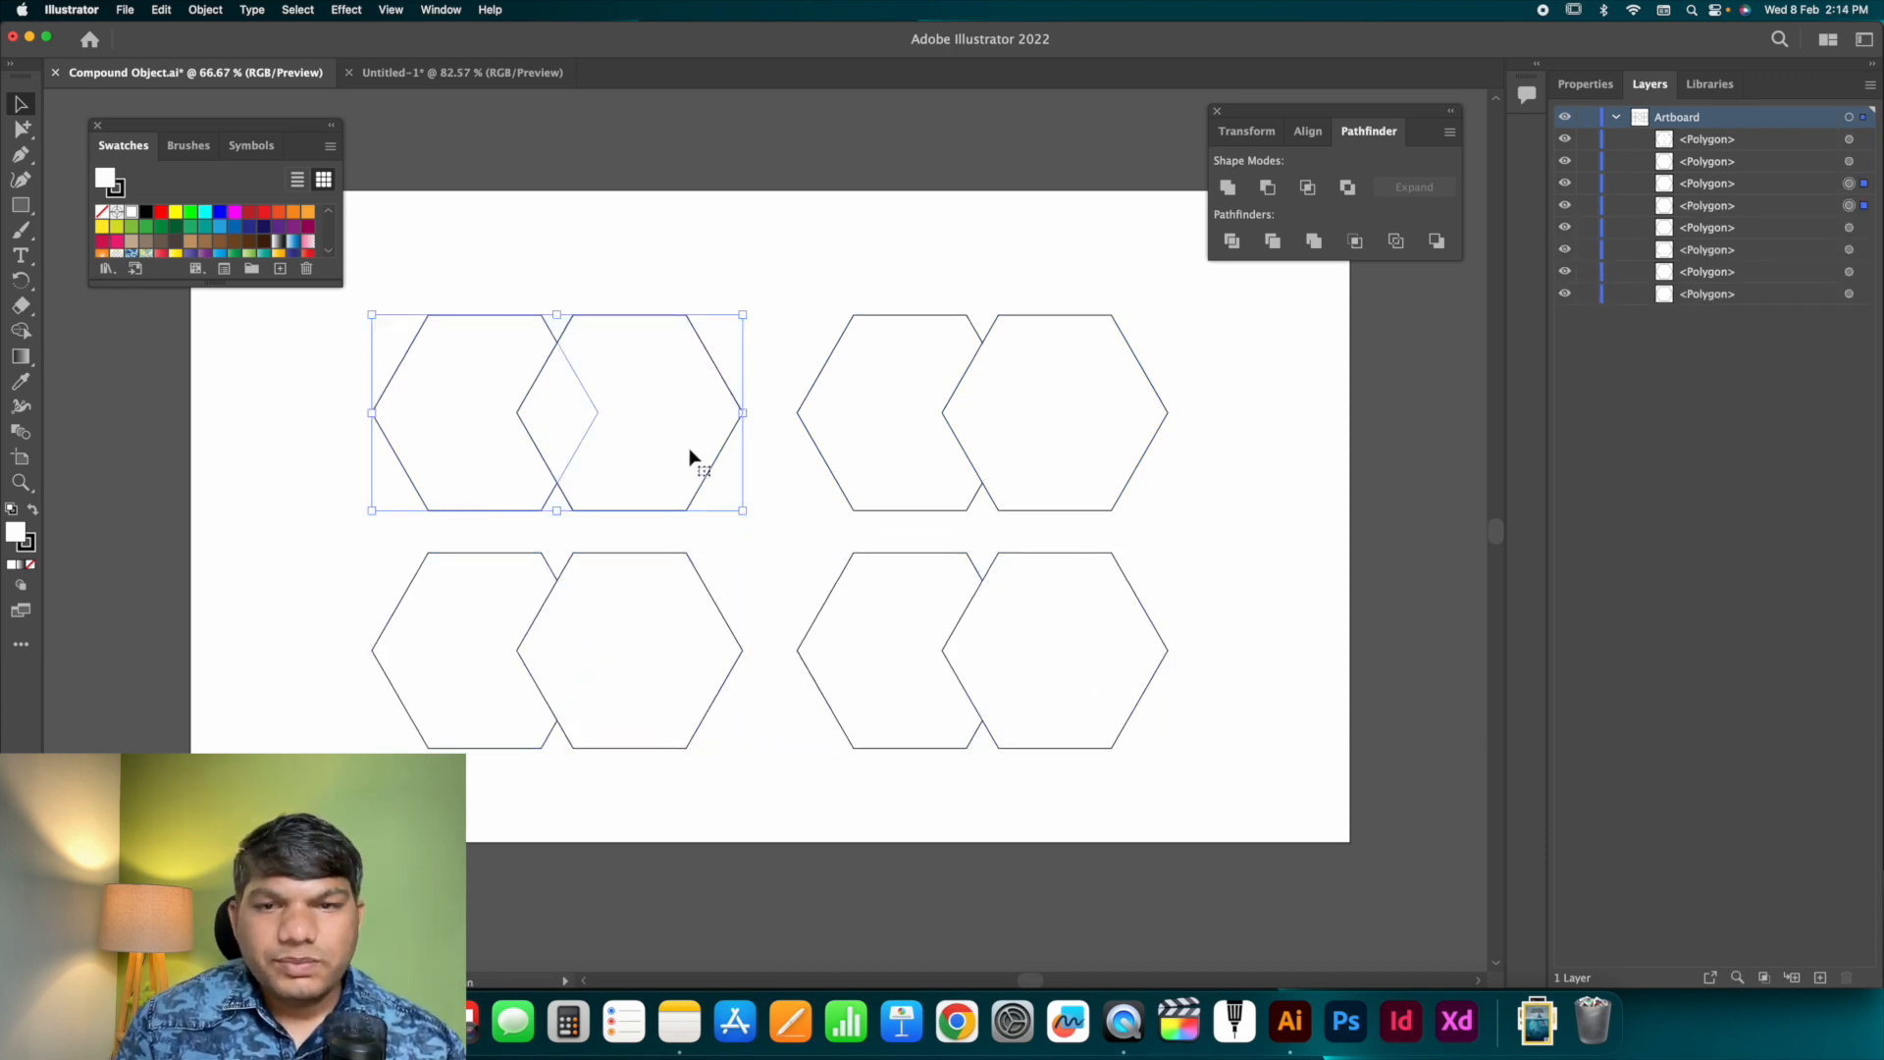
left_click(1228, 189)
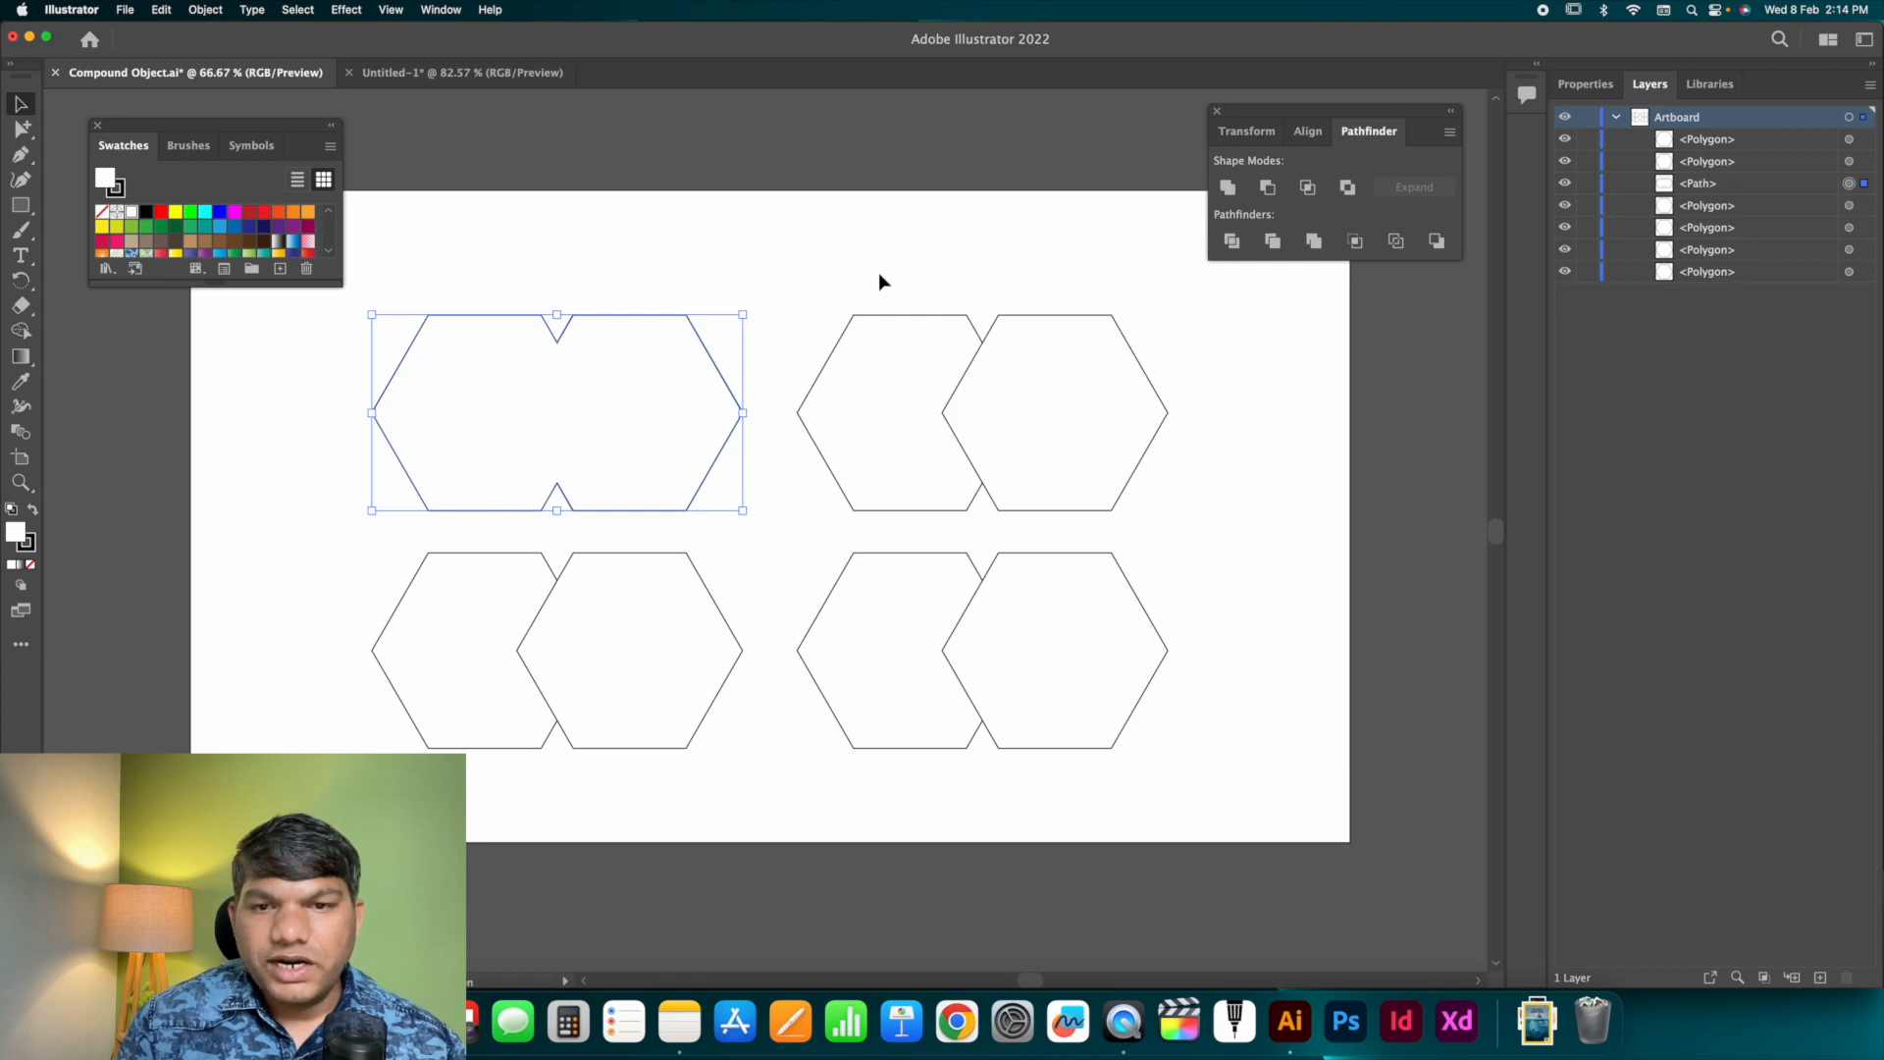
left_click_drag(880, 273, 1091, 437)
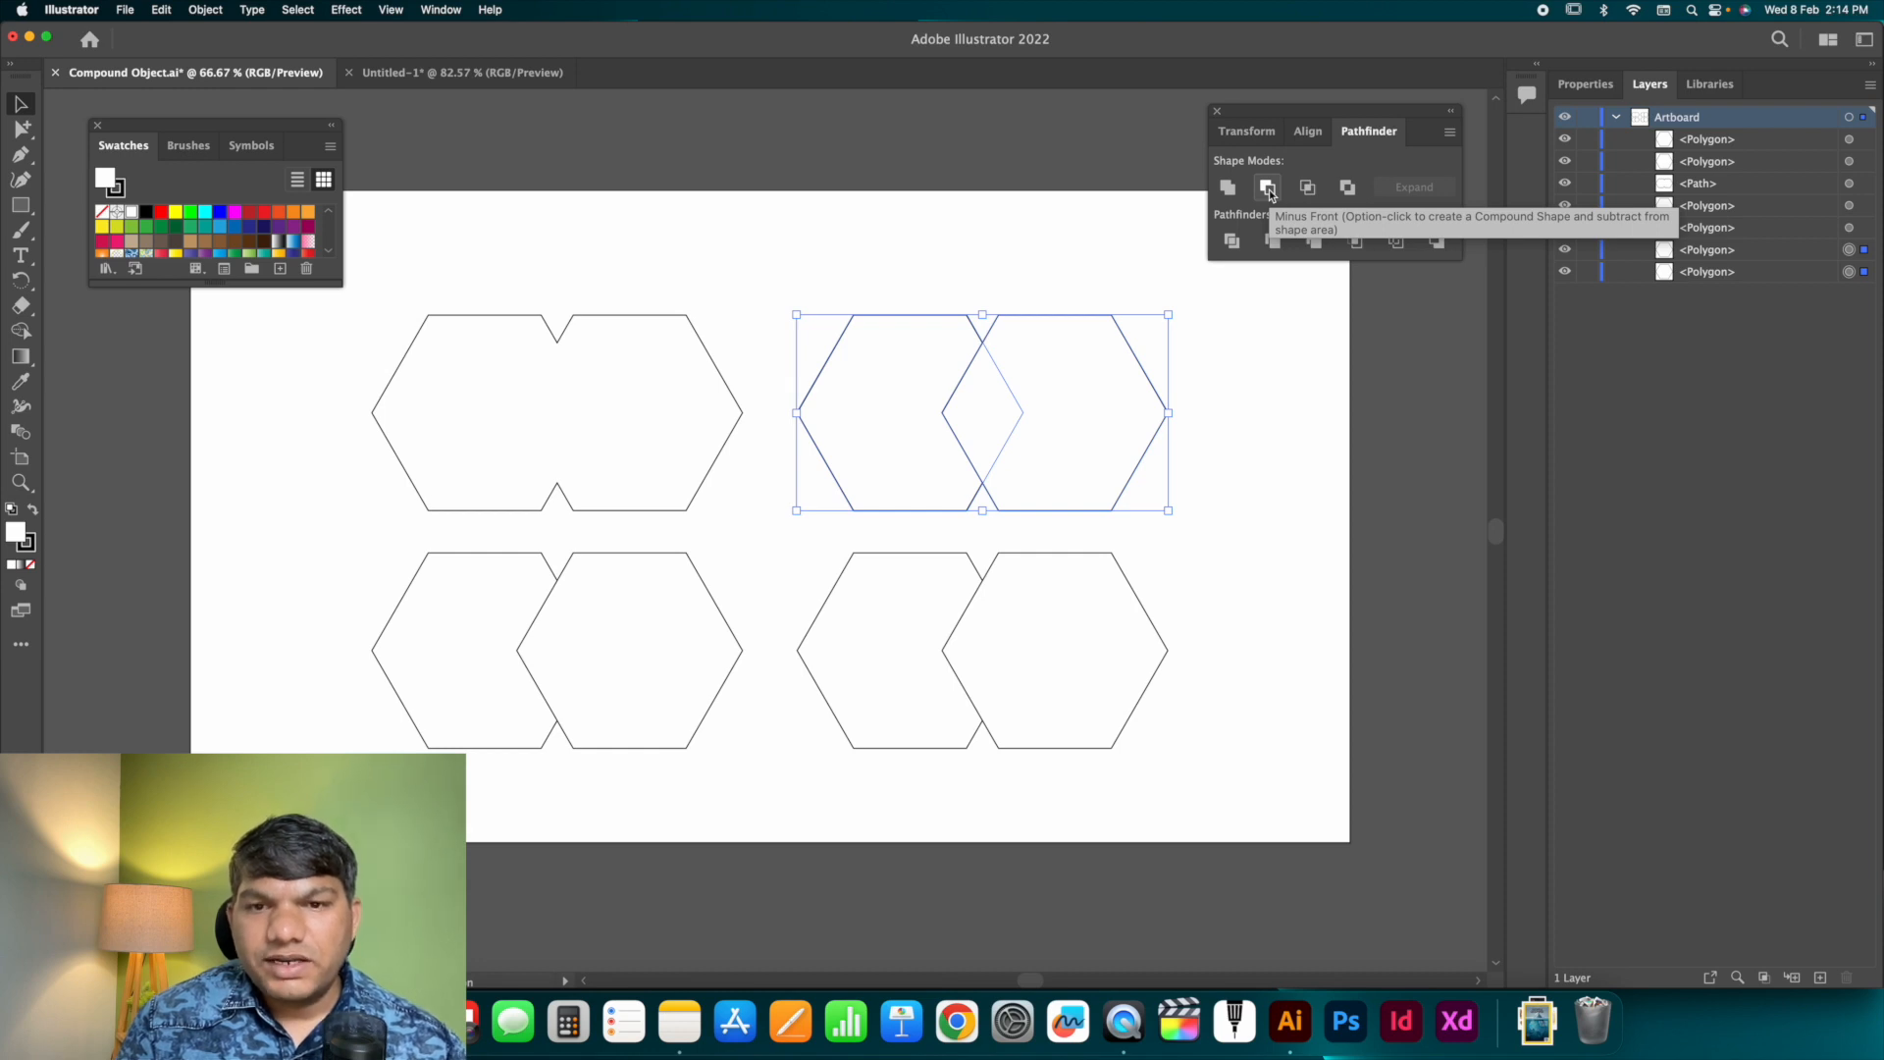
left_click(1267, 189)
Apply Intersect to the lower-left hexagon pair and Exclude to the lower-right pair.
left_click_drag(325, 563, 703, 743)
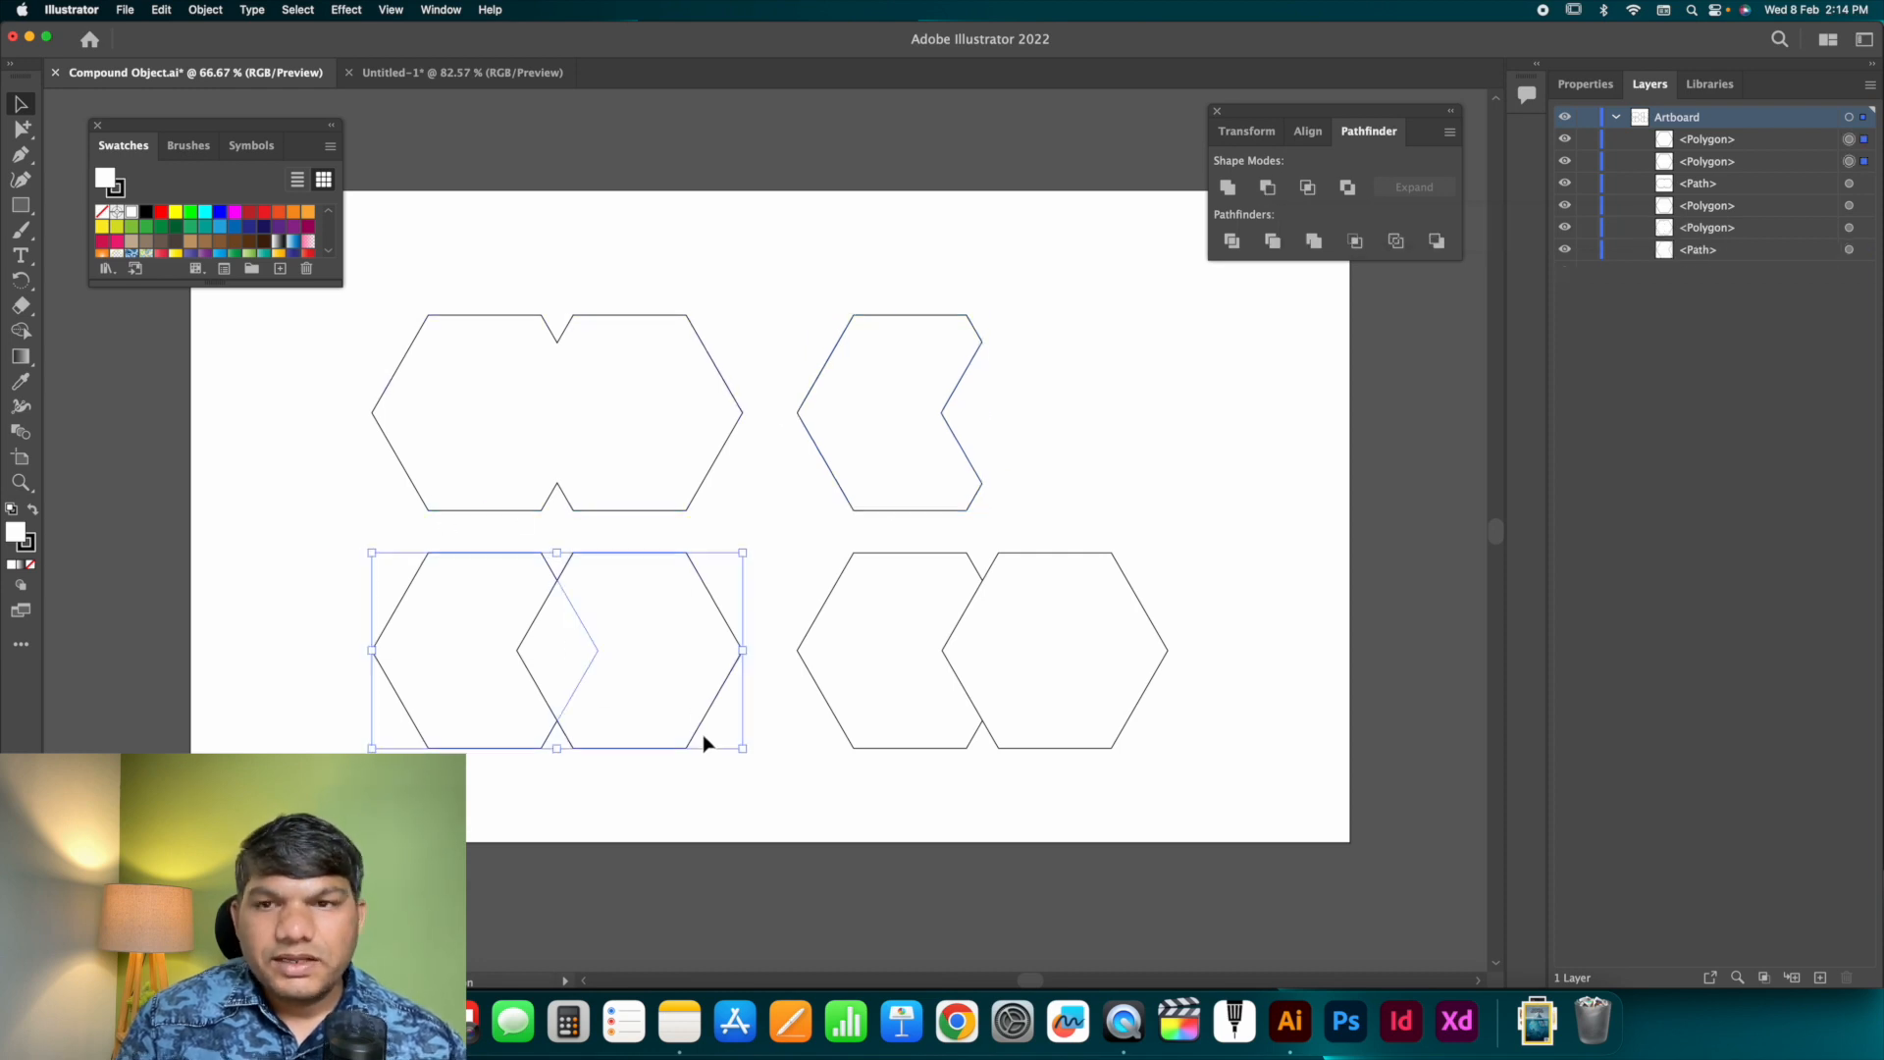
left_click(1308, 190)
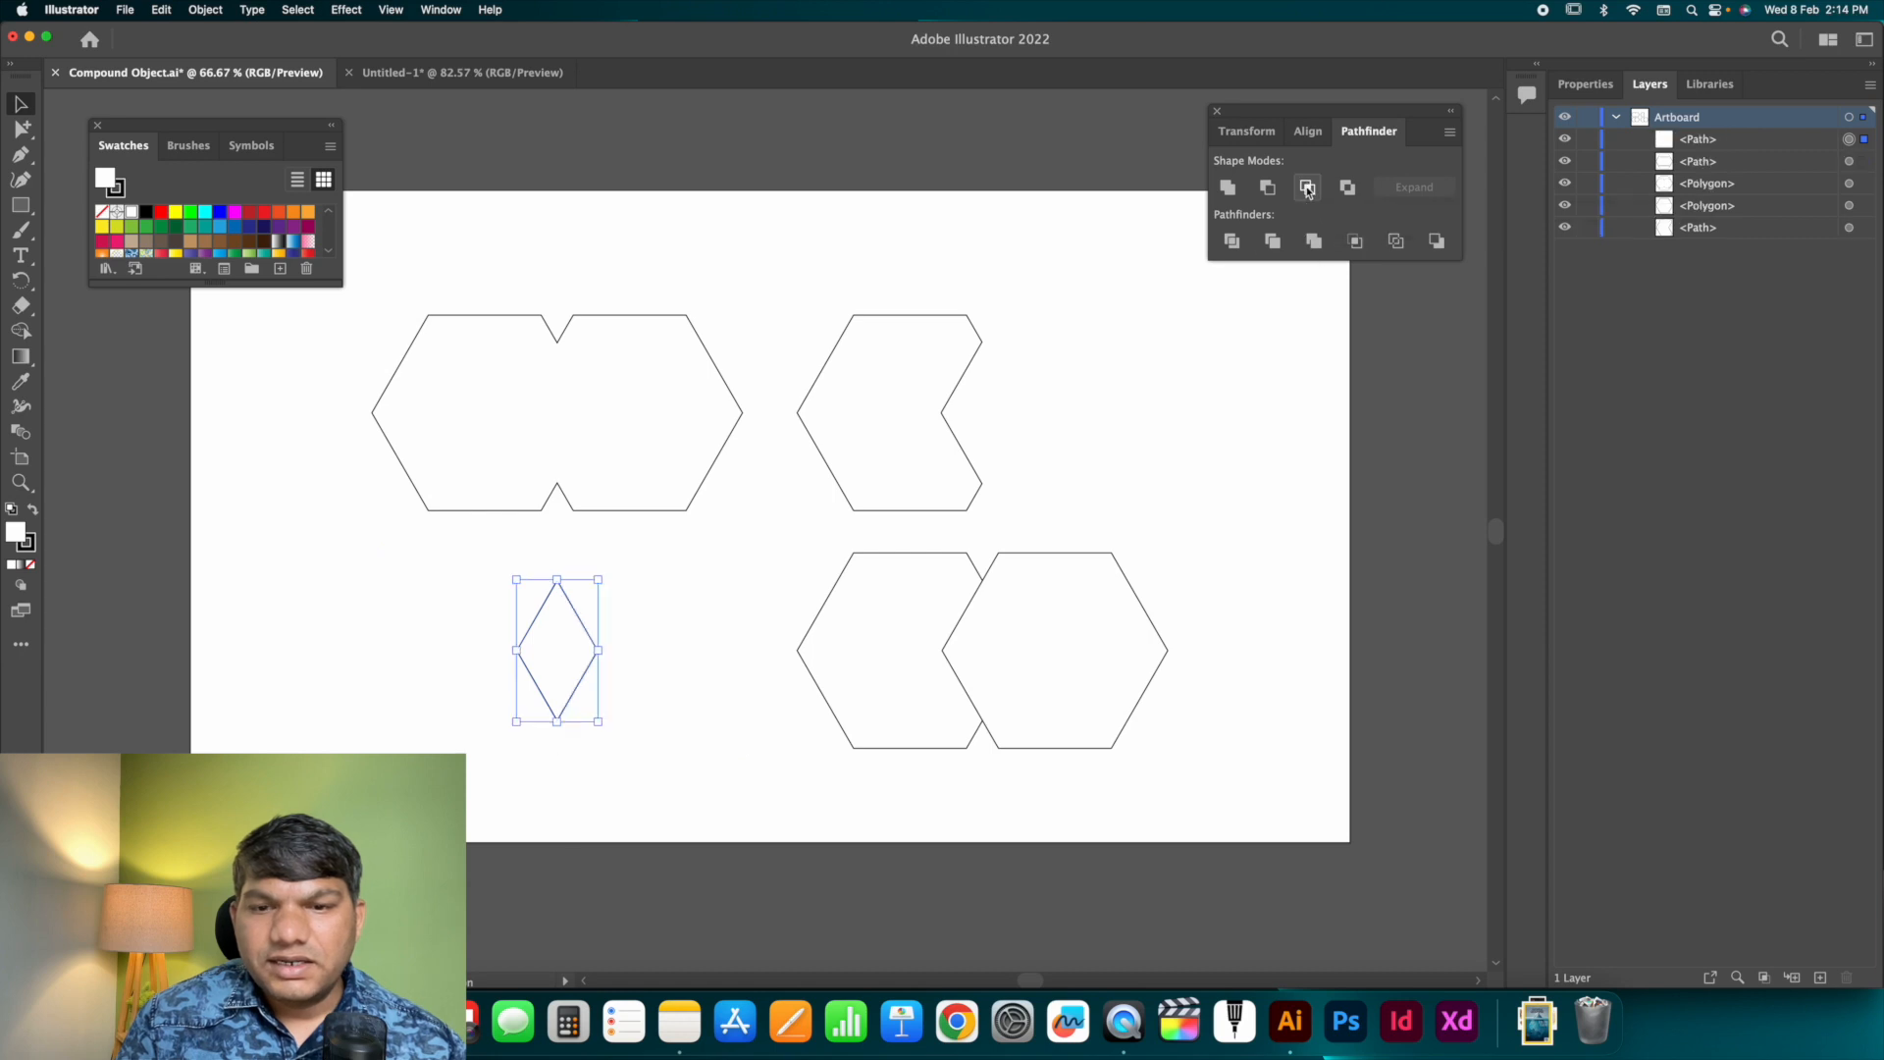
left_click_drag(1213, 542, 862, 673)
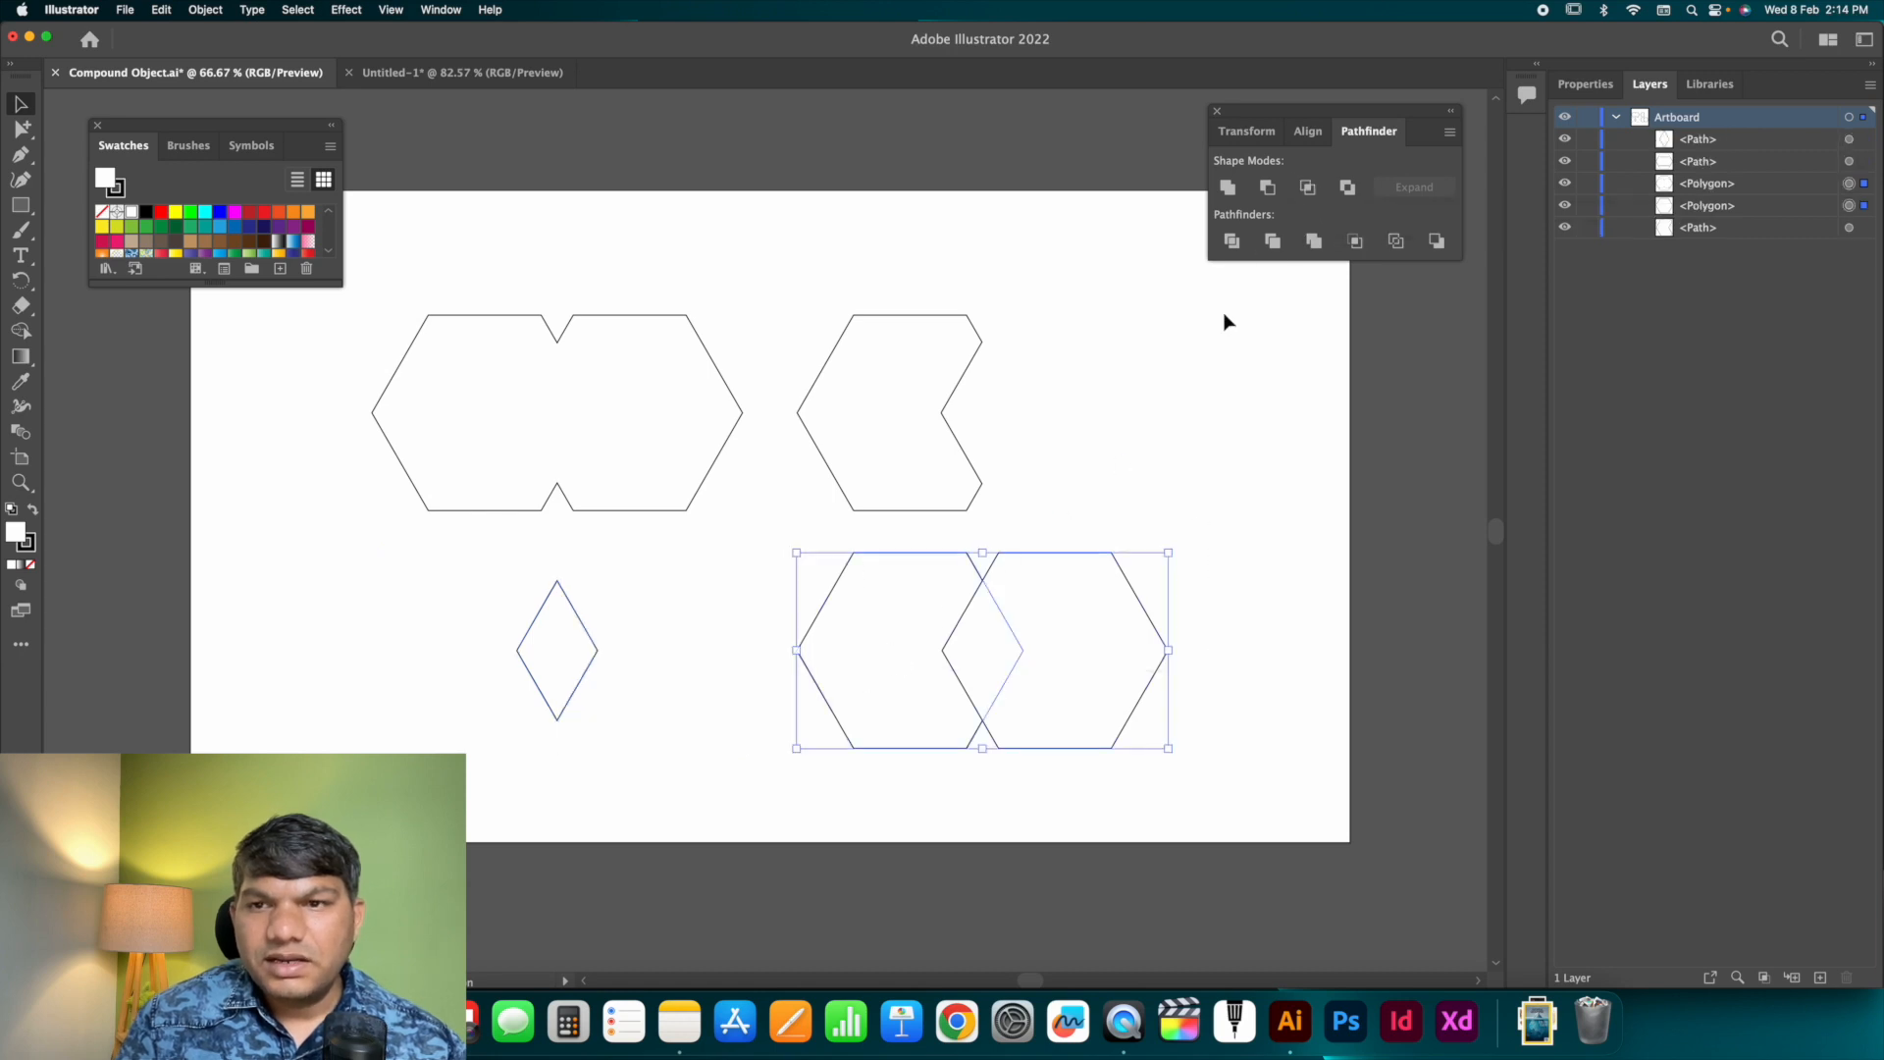
left_click(1348, 187)
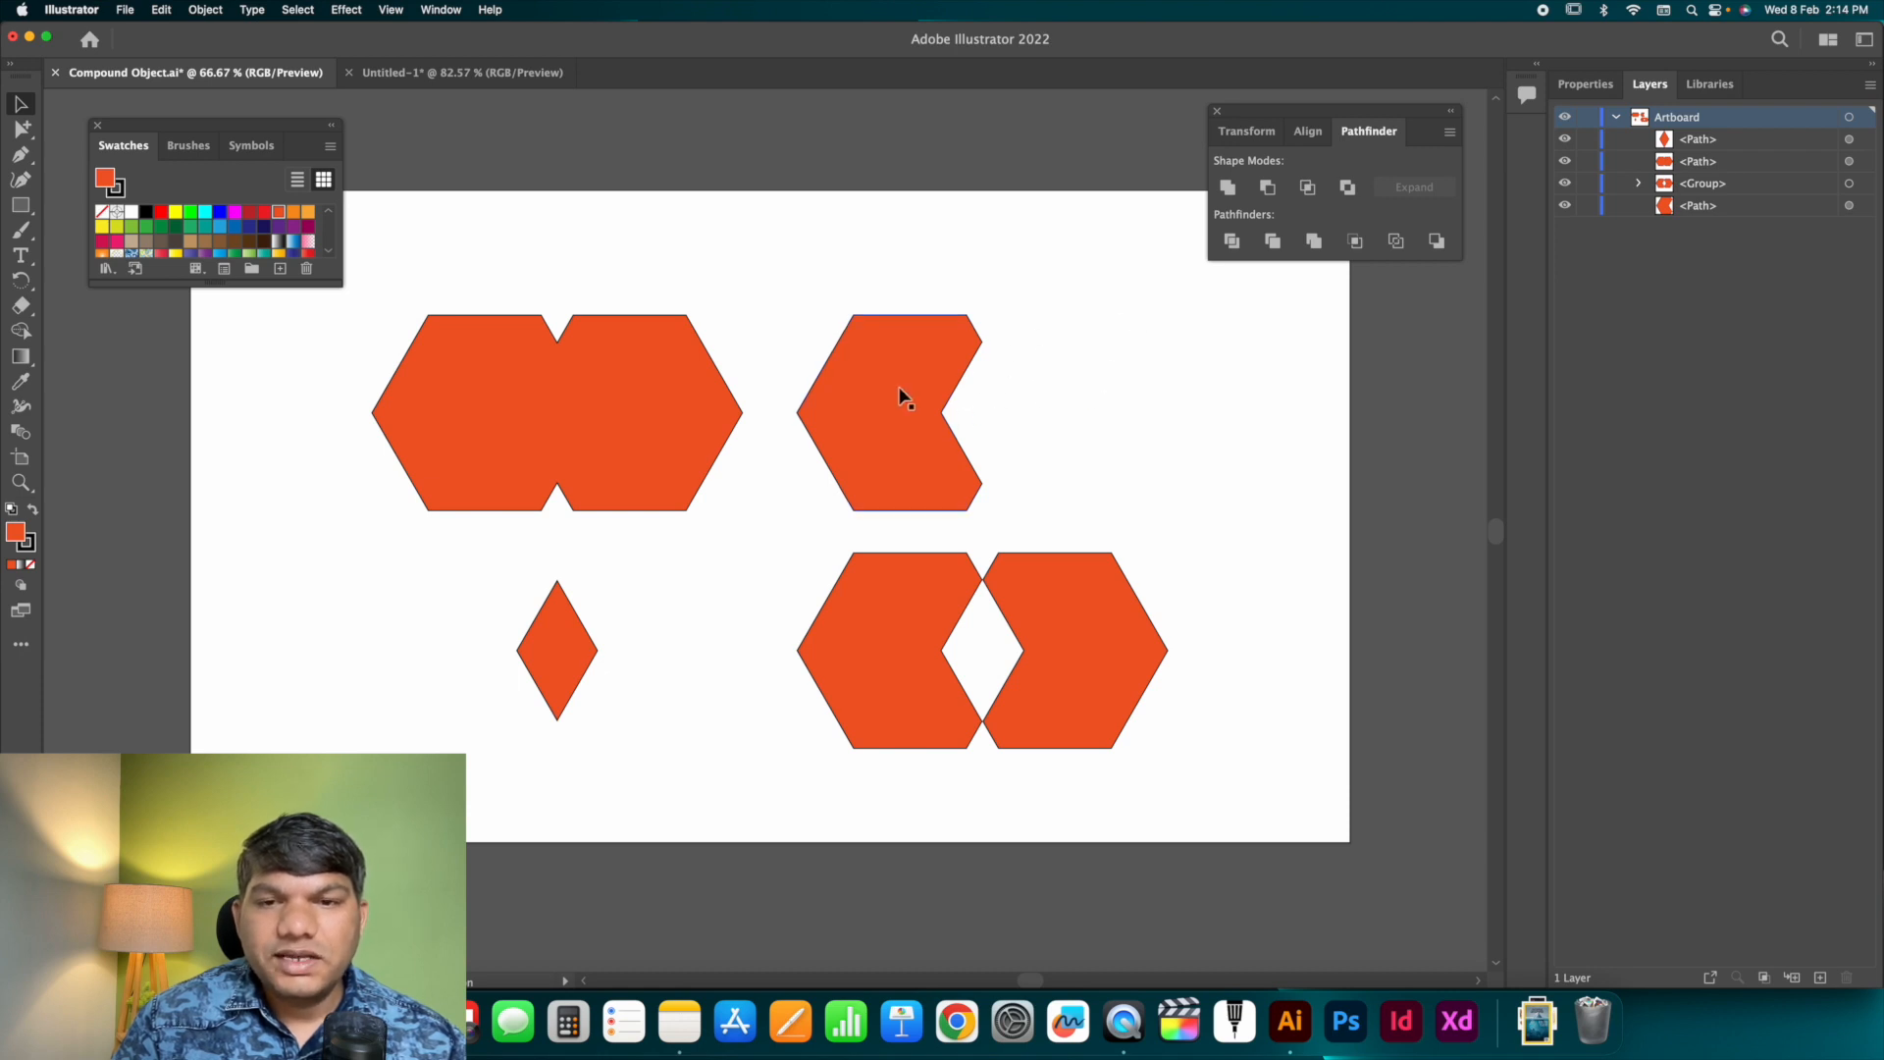
left_click(984, 346)
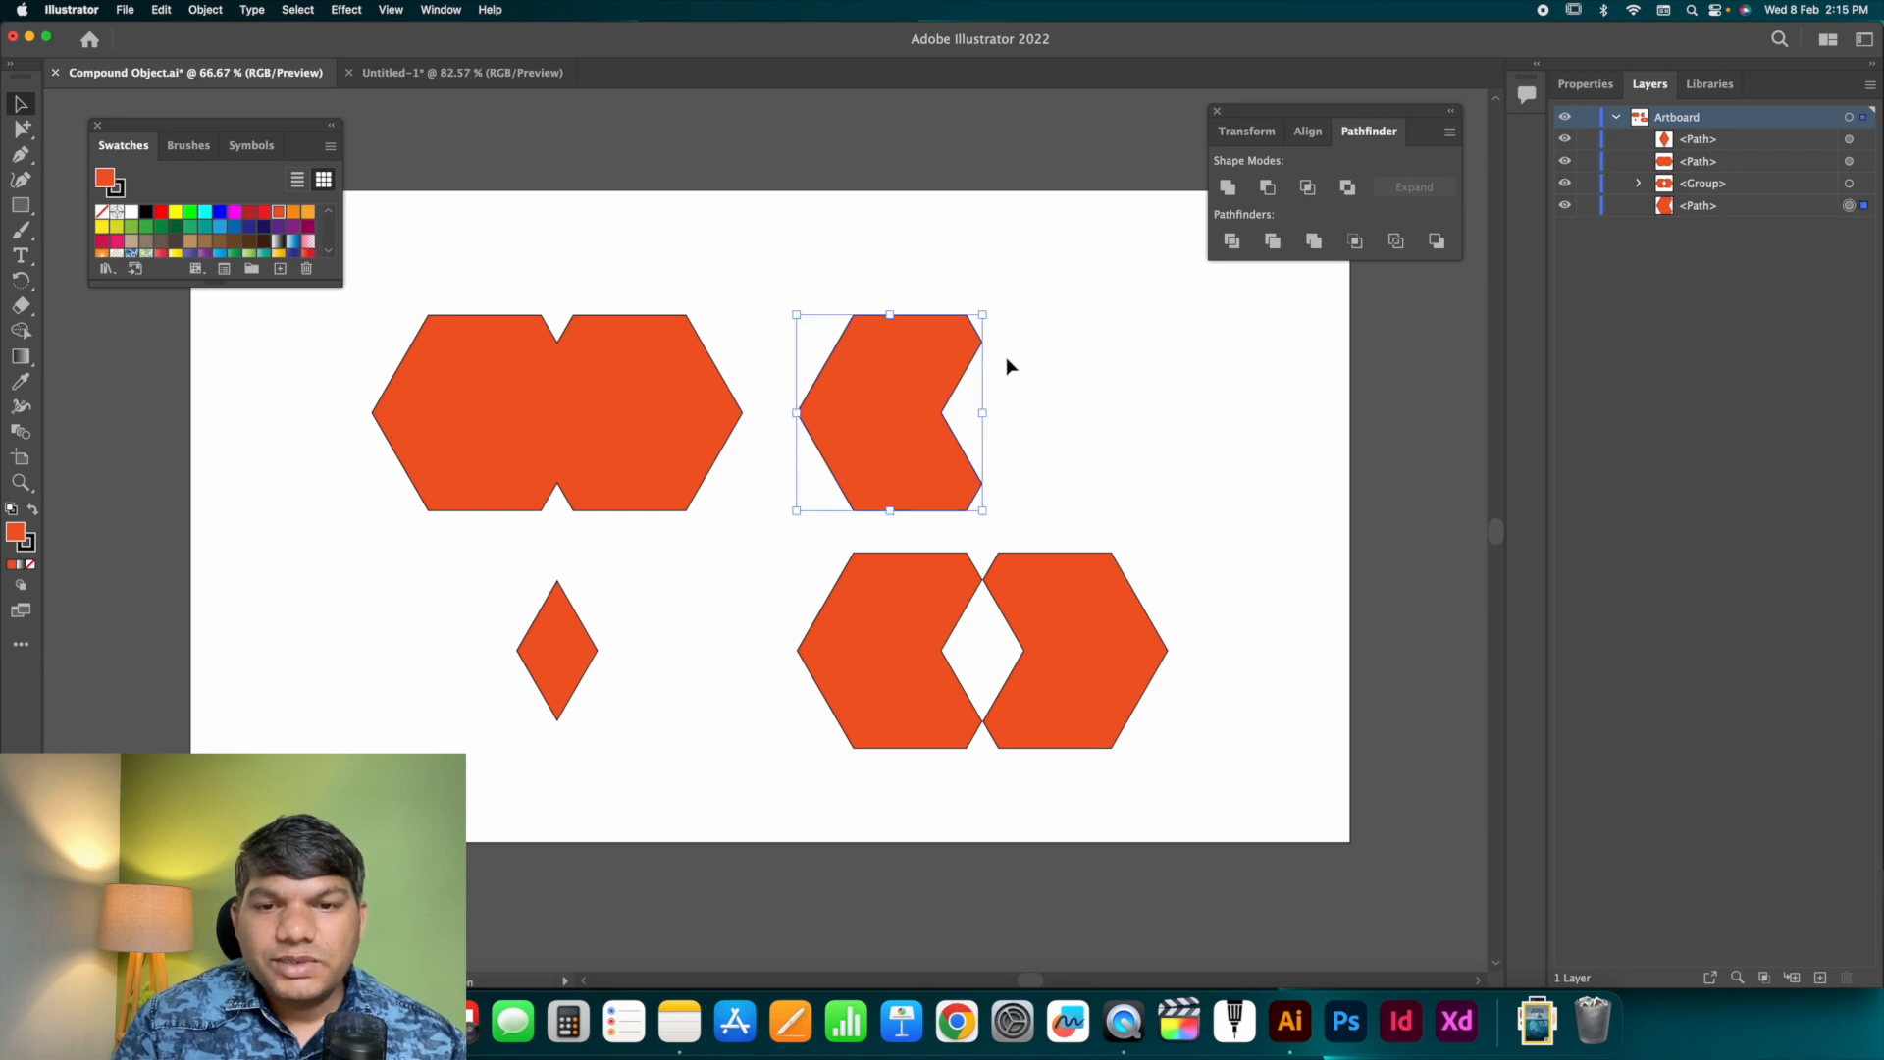
left_click(1139, 402)
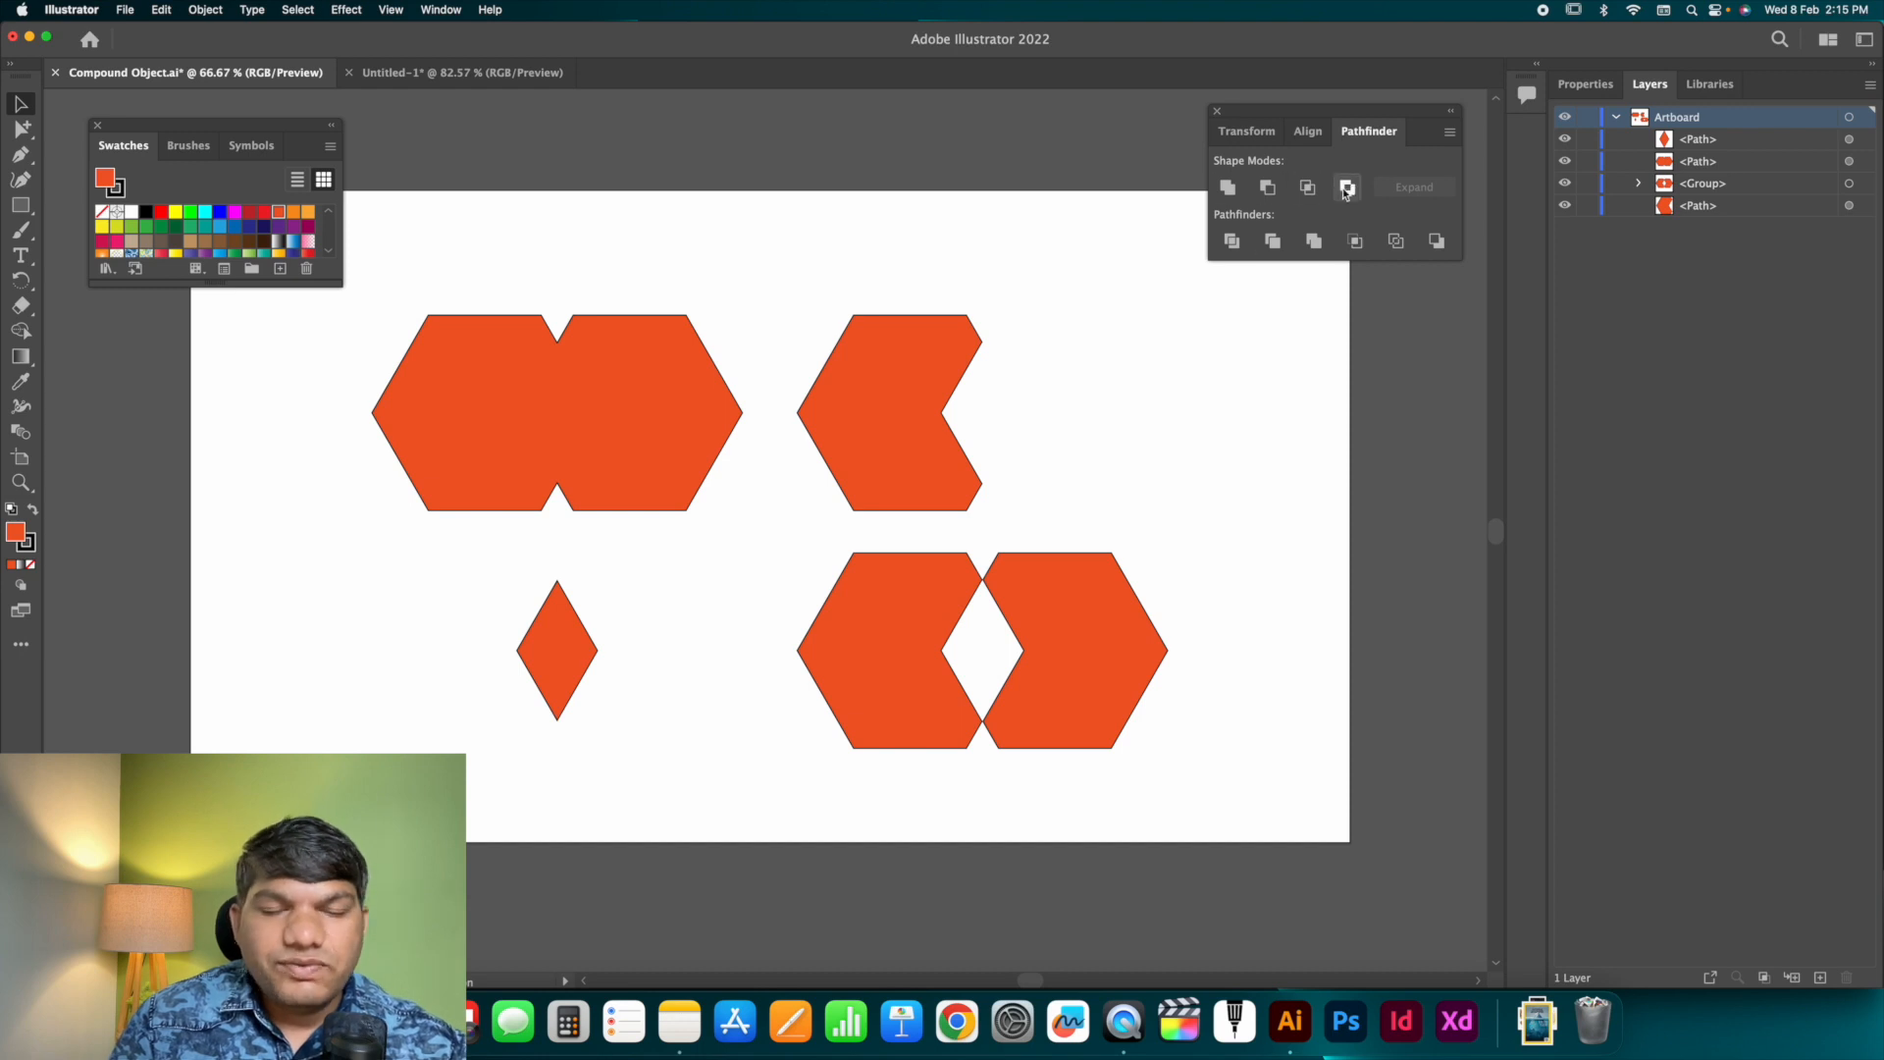
left_click(673, 361)
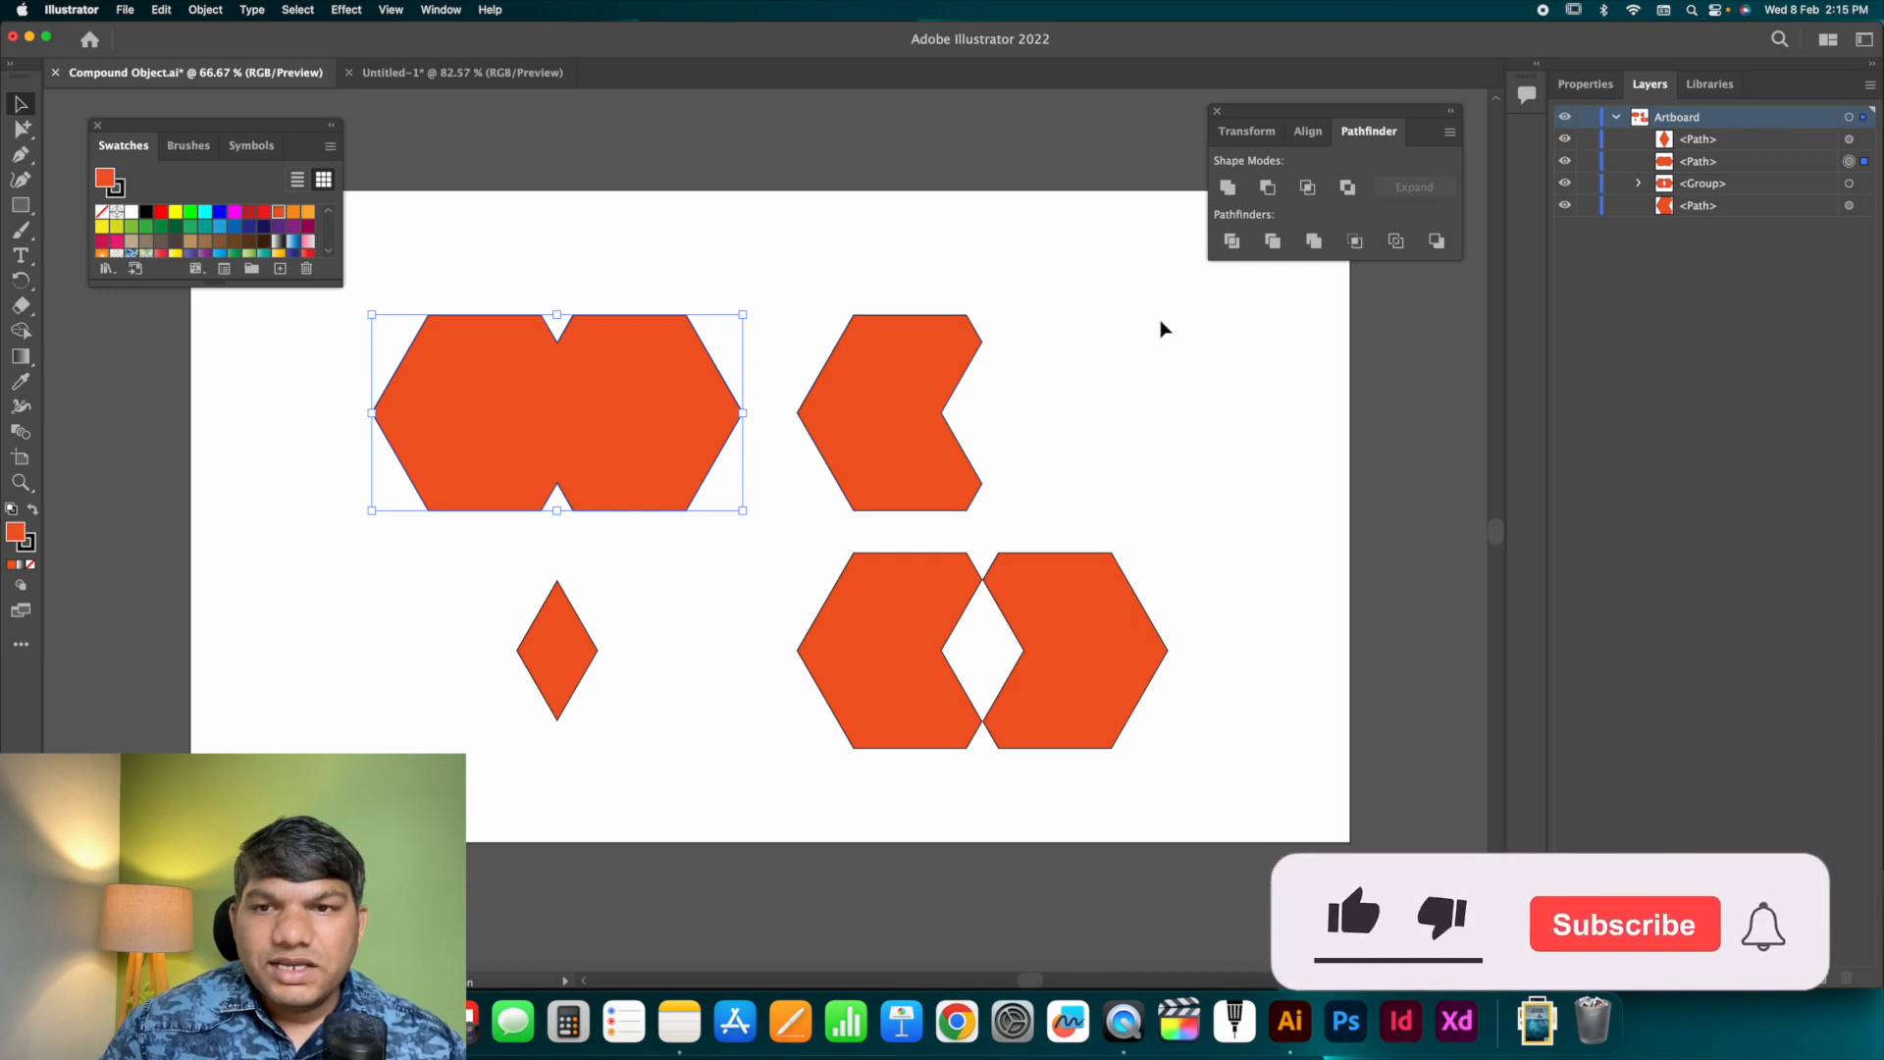
left_click(985, 240)
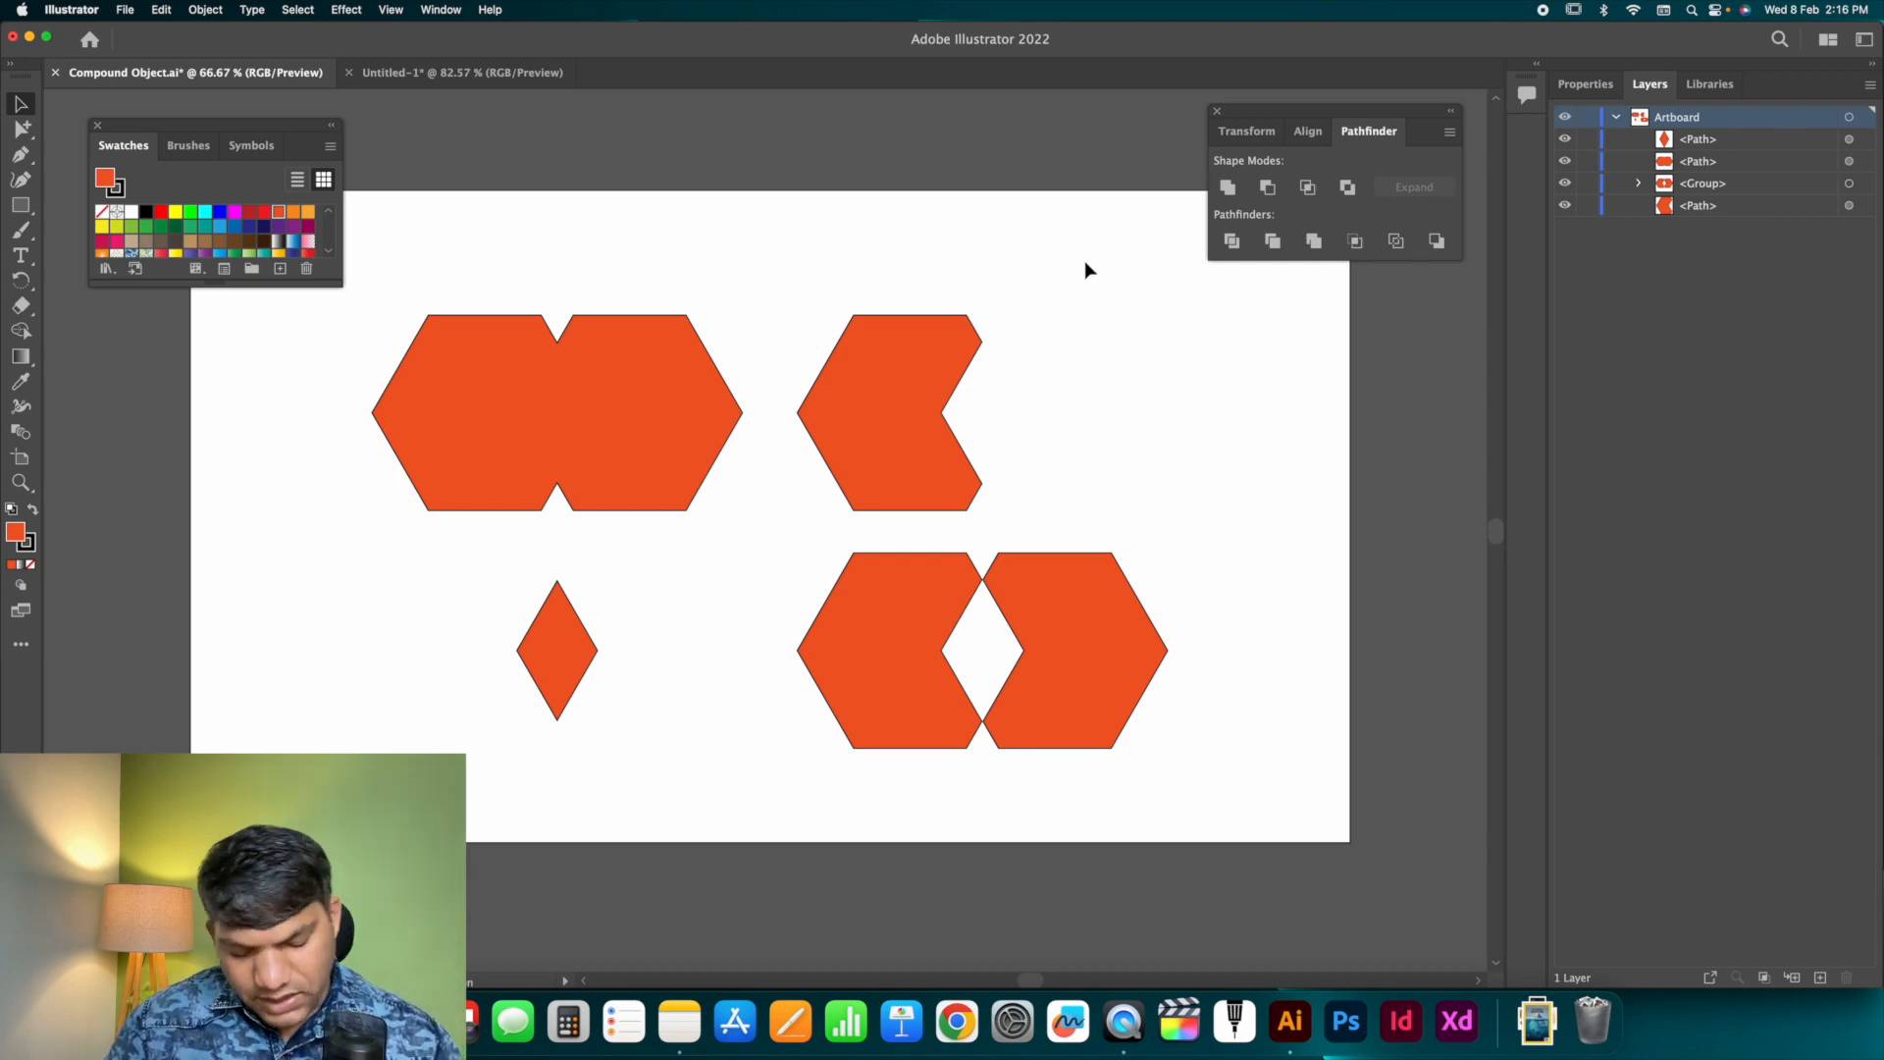
Undo the orange fill and all four shape mode operations to restore the four plain hexagon pairs.
key("super+z")
key("super+z")
key("super+z")
key("super+z")
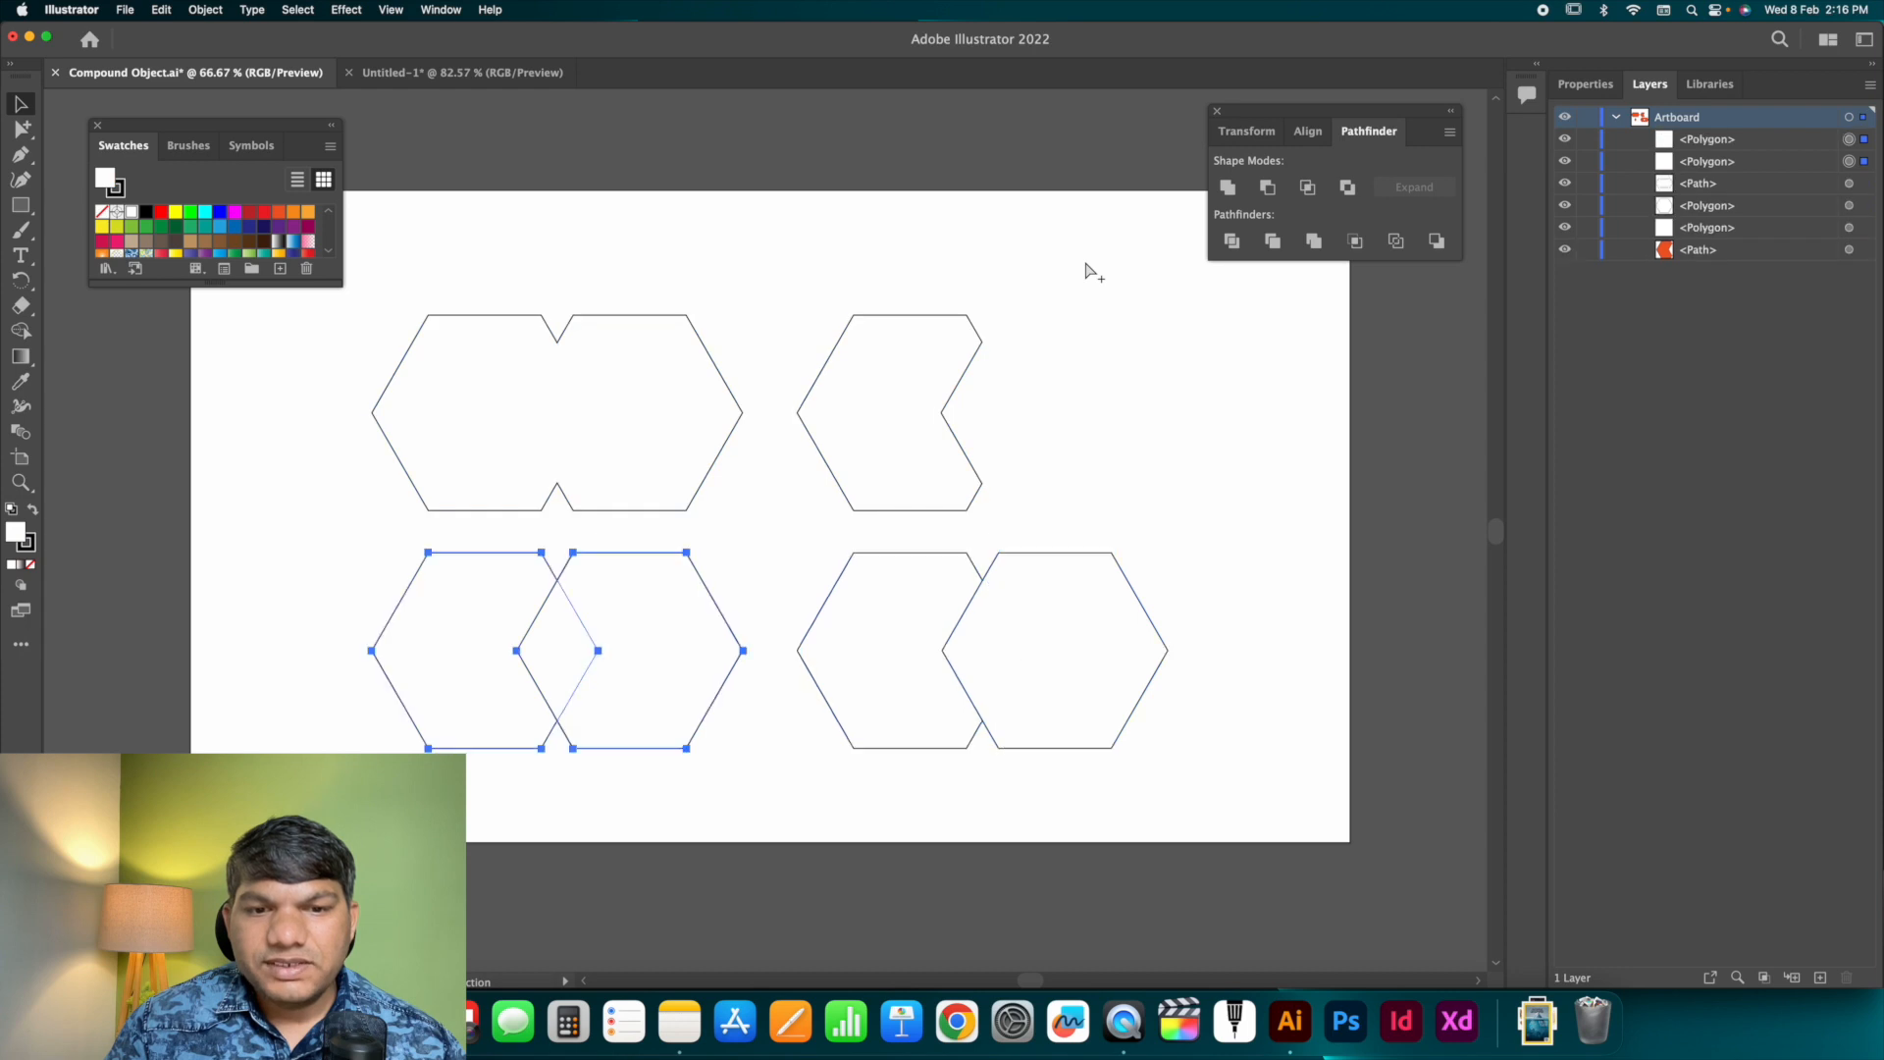
key("super+z")
key("super+z")
key("super+z")
key("super+z")
key("super+z")
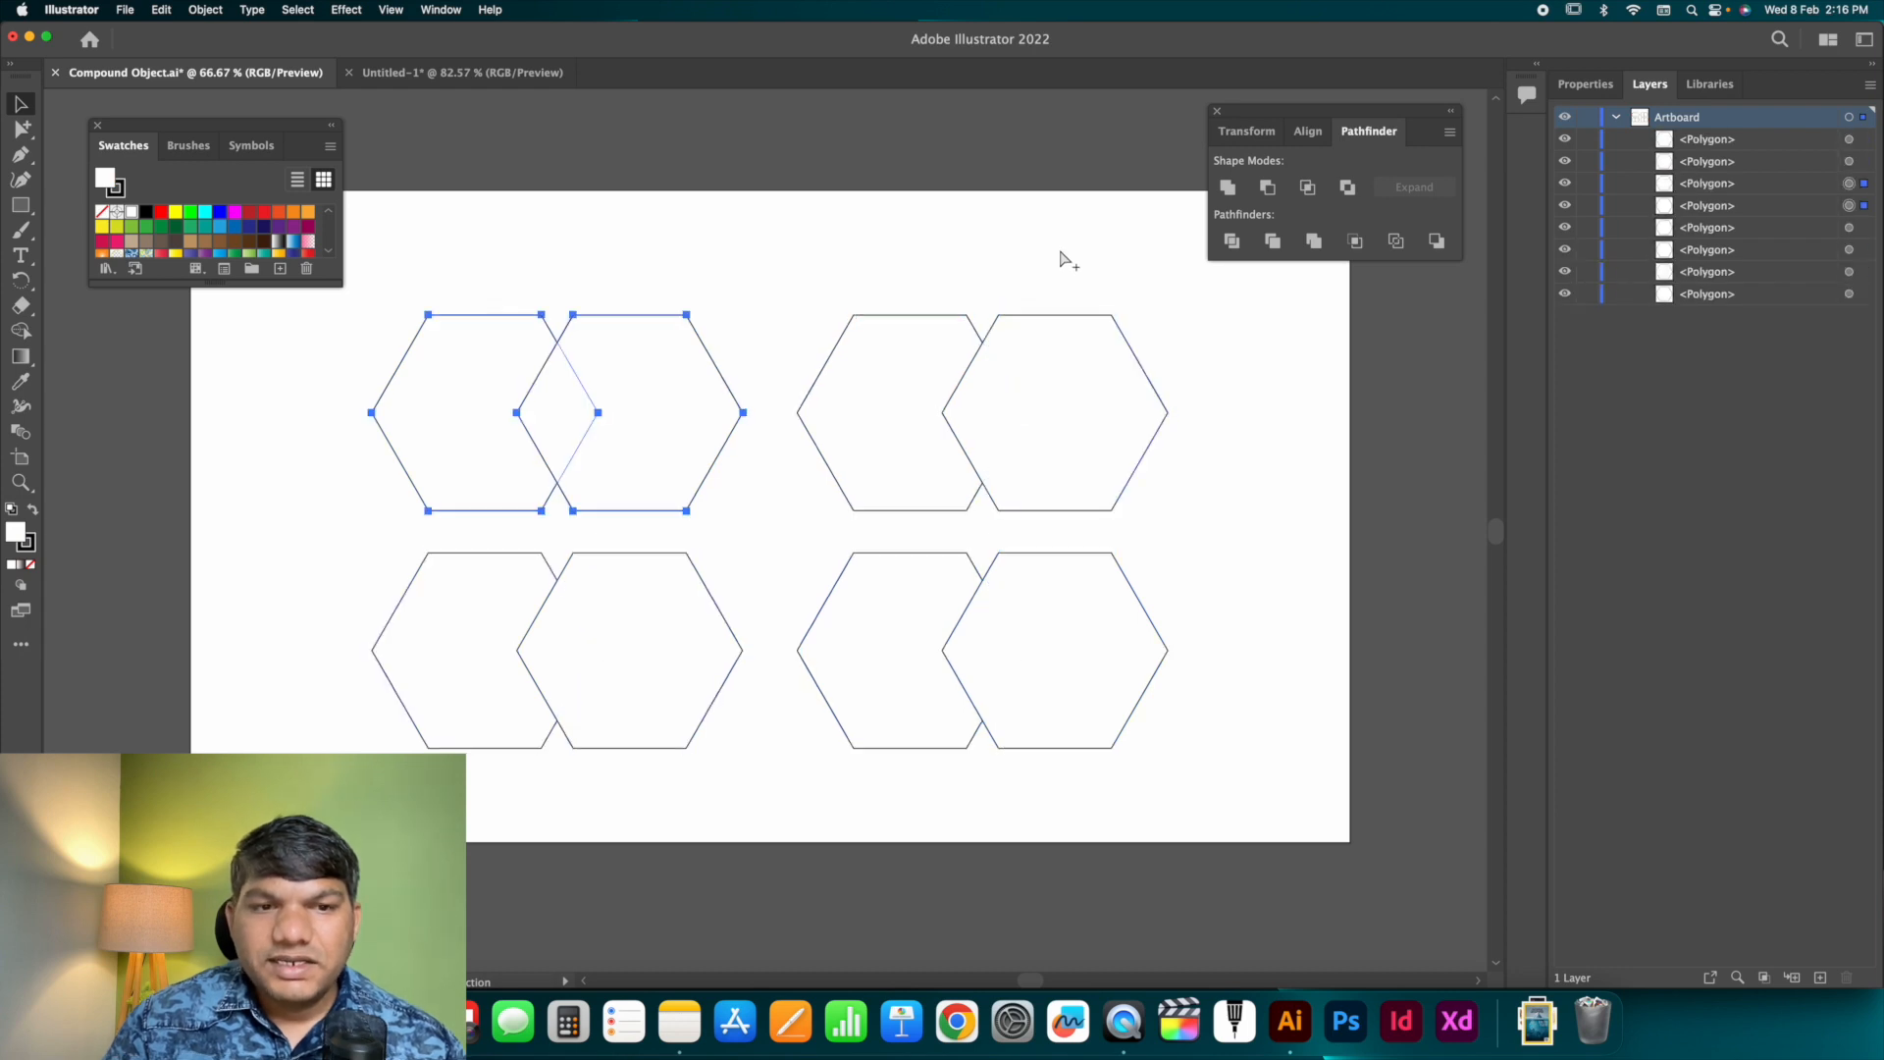
Split the upper-left hexagon pair with the Divide pathfinder and ungroup the resulting pieces.
left_click(708, 349)
left_click_drag(491, 268, 751, 416)
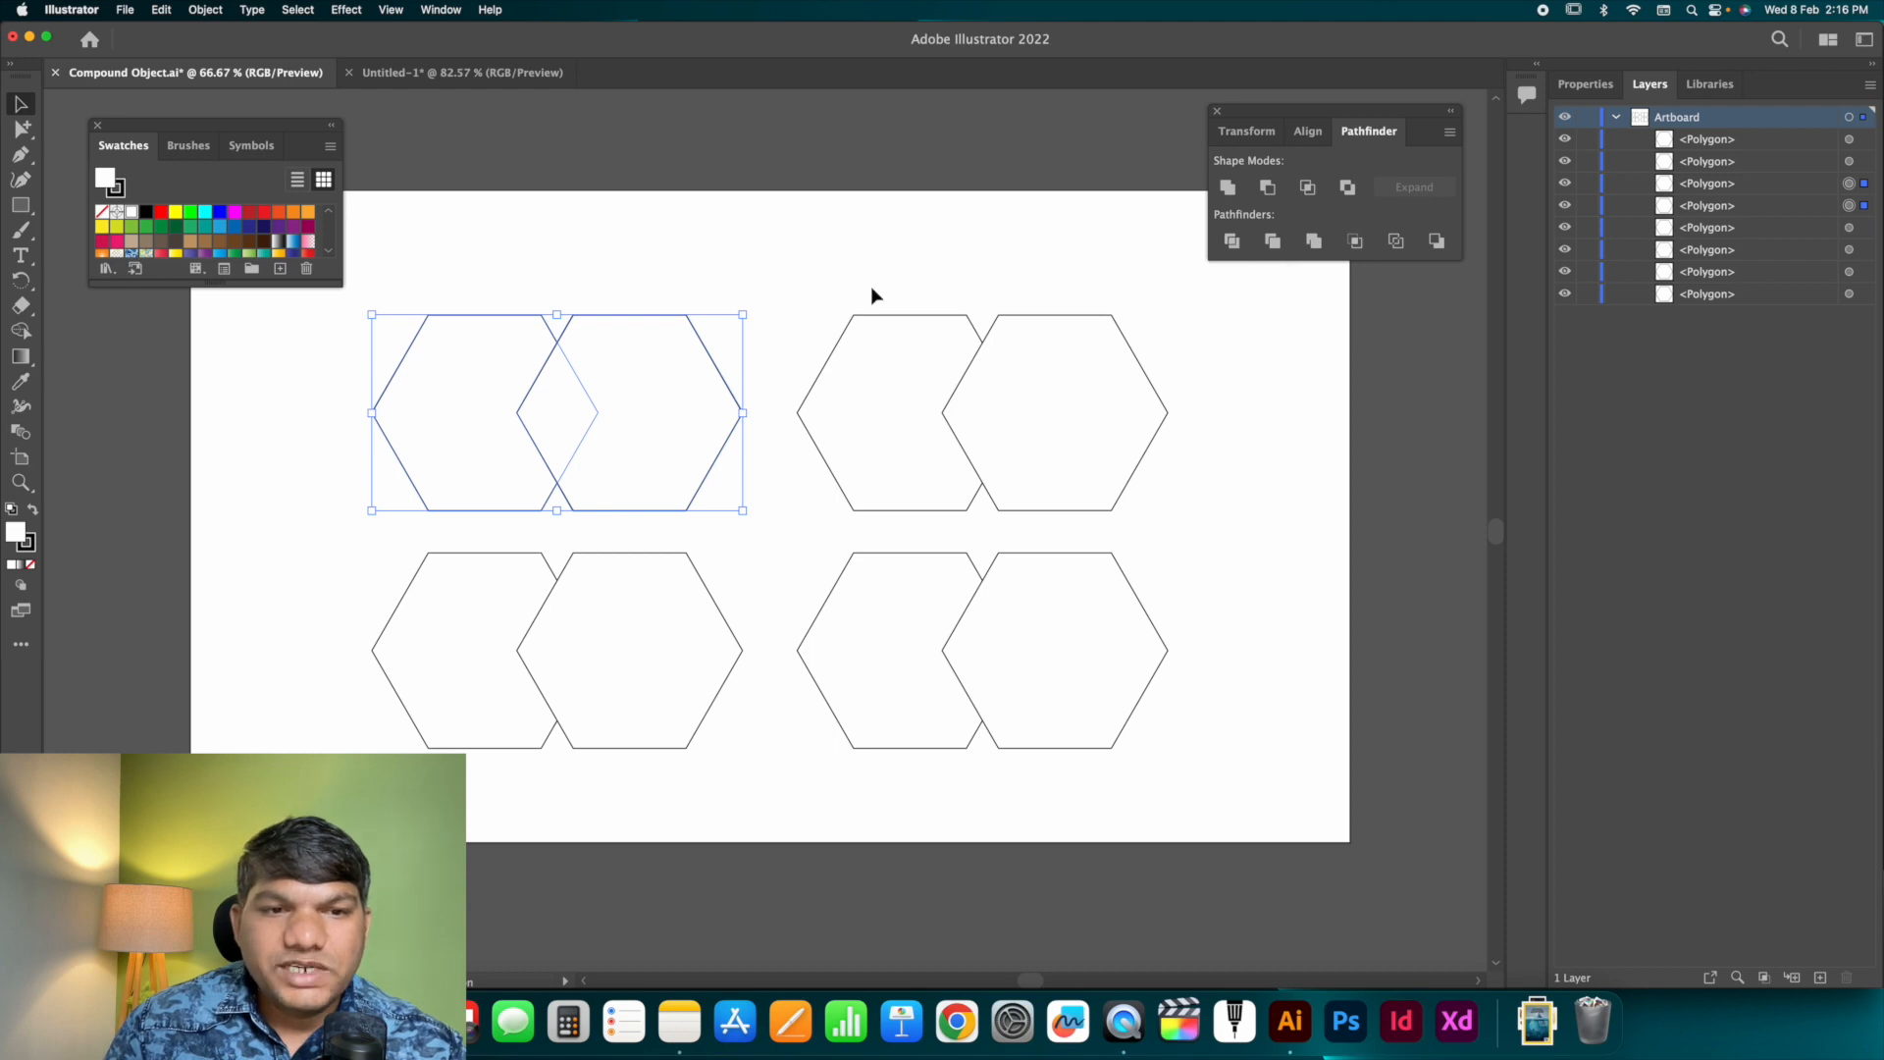
left_click(1233, 243)
left_click(747, 263)
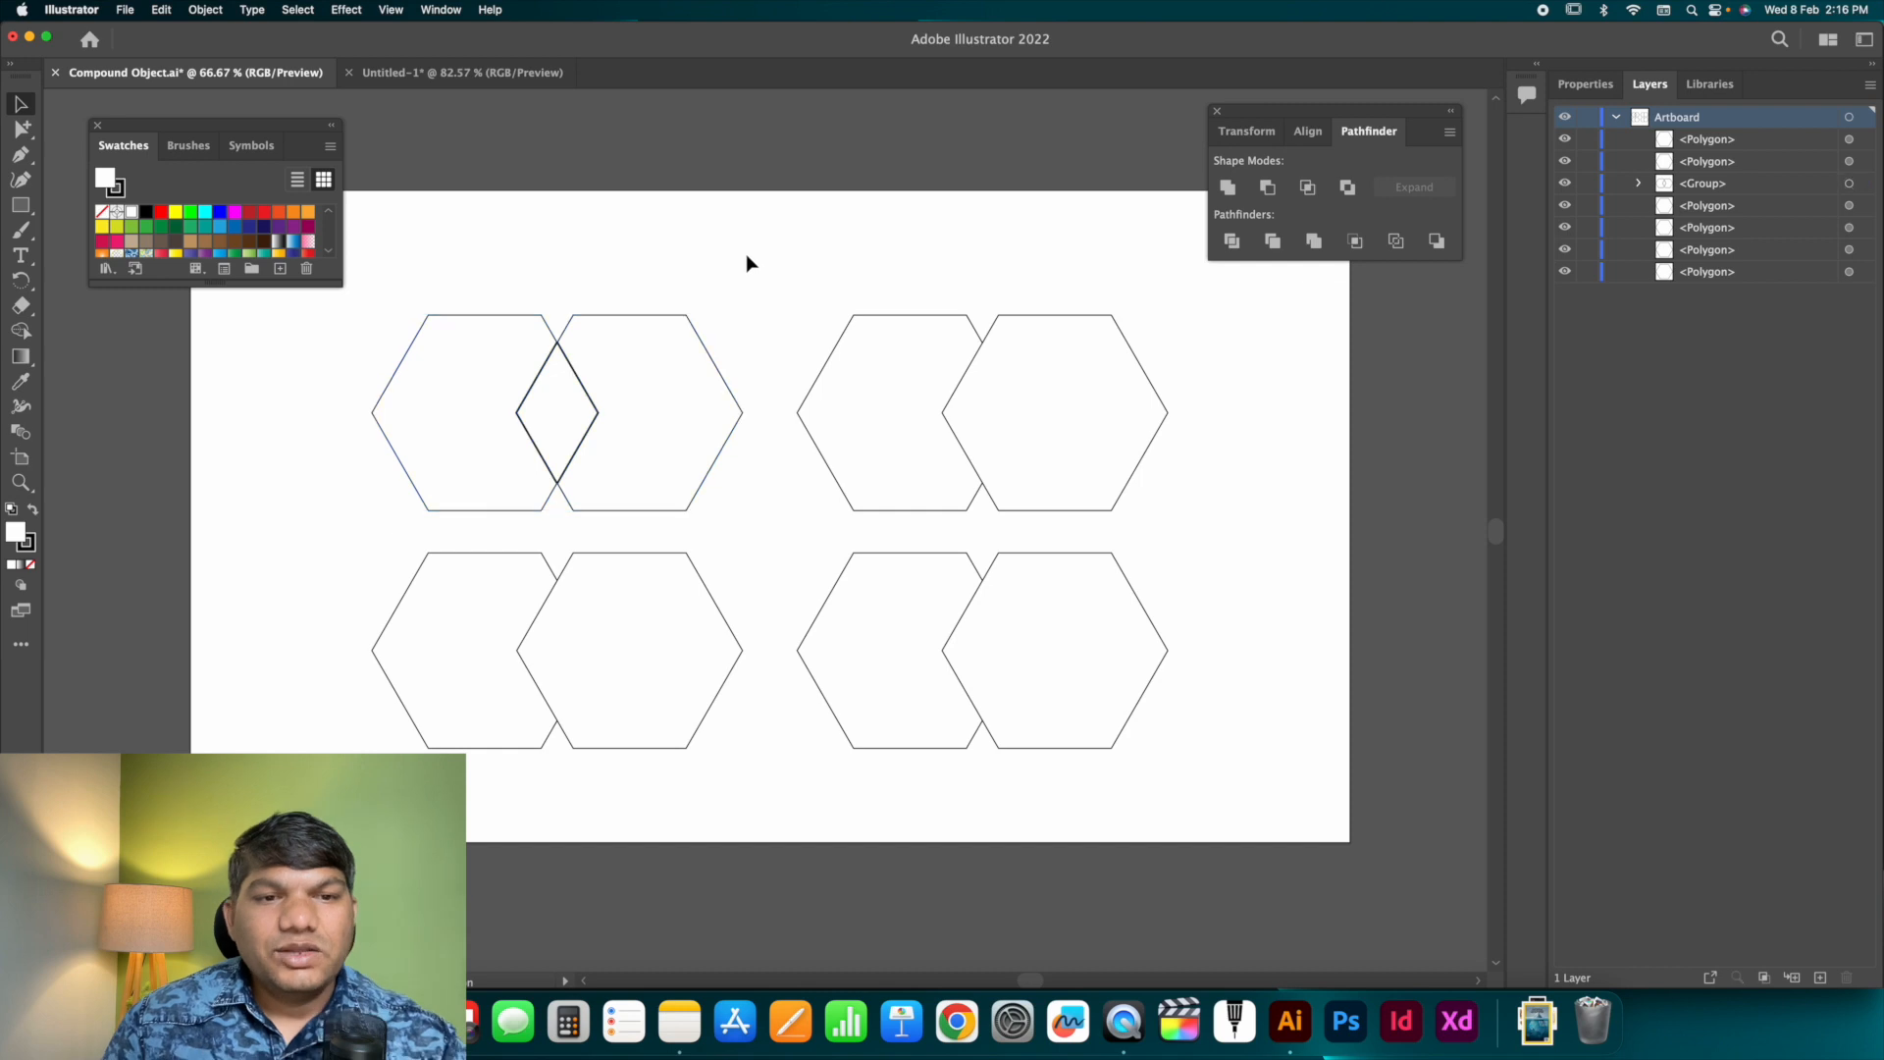
left_click(615, 316)
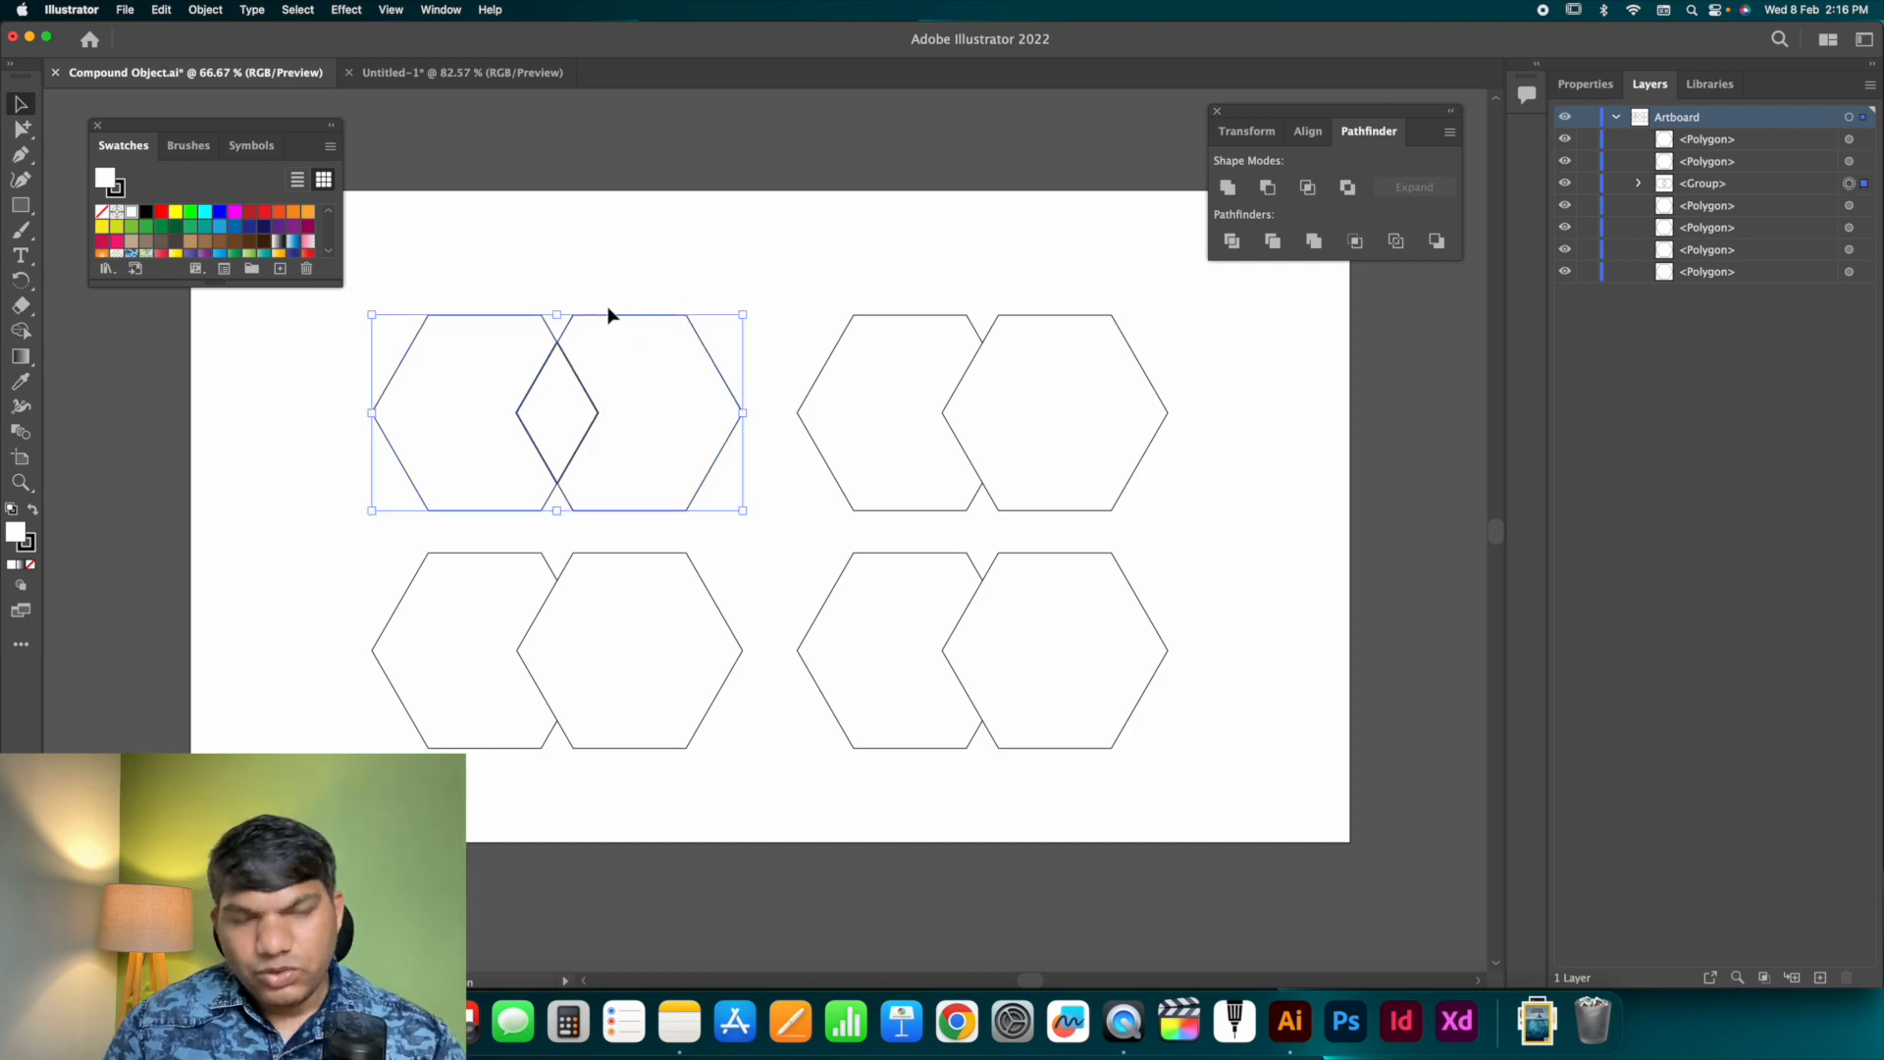
key("super+shift+g")
left_click(628, 261)
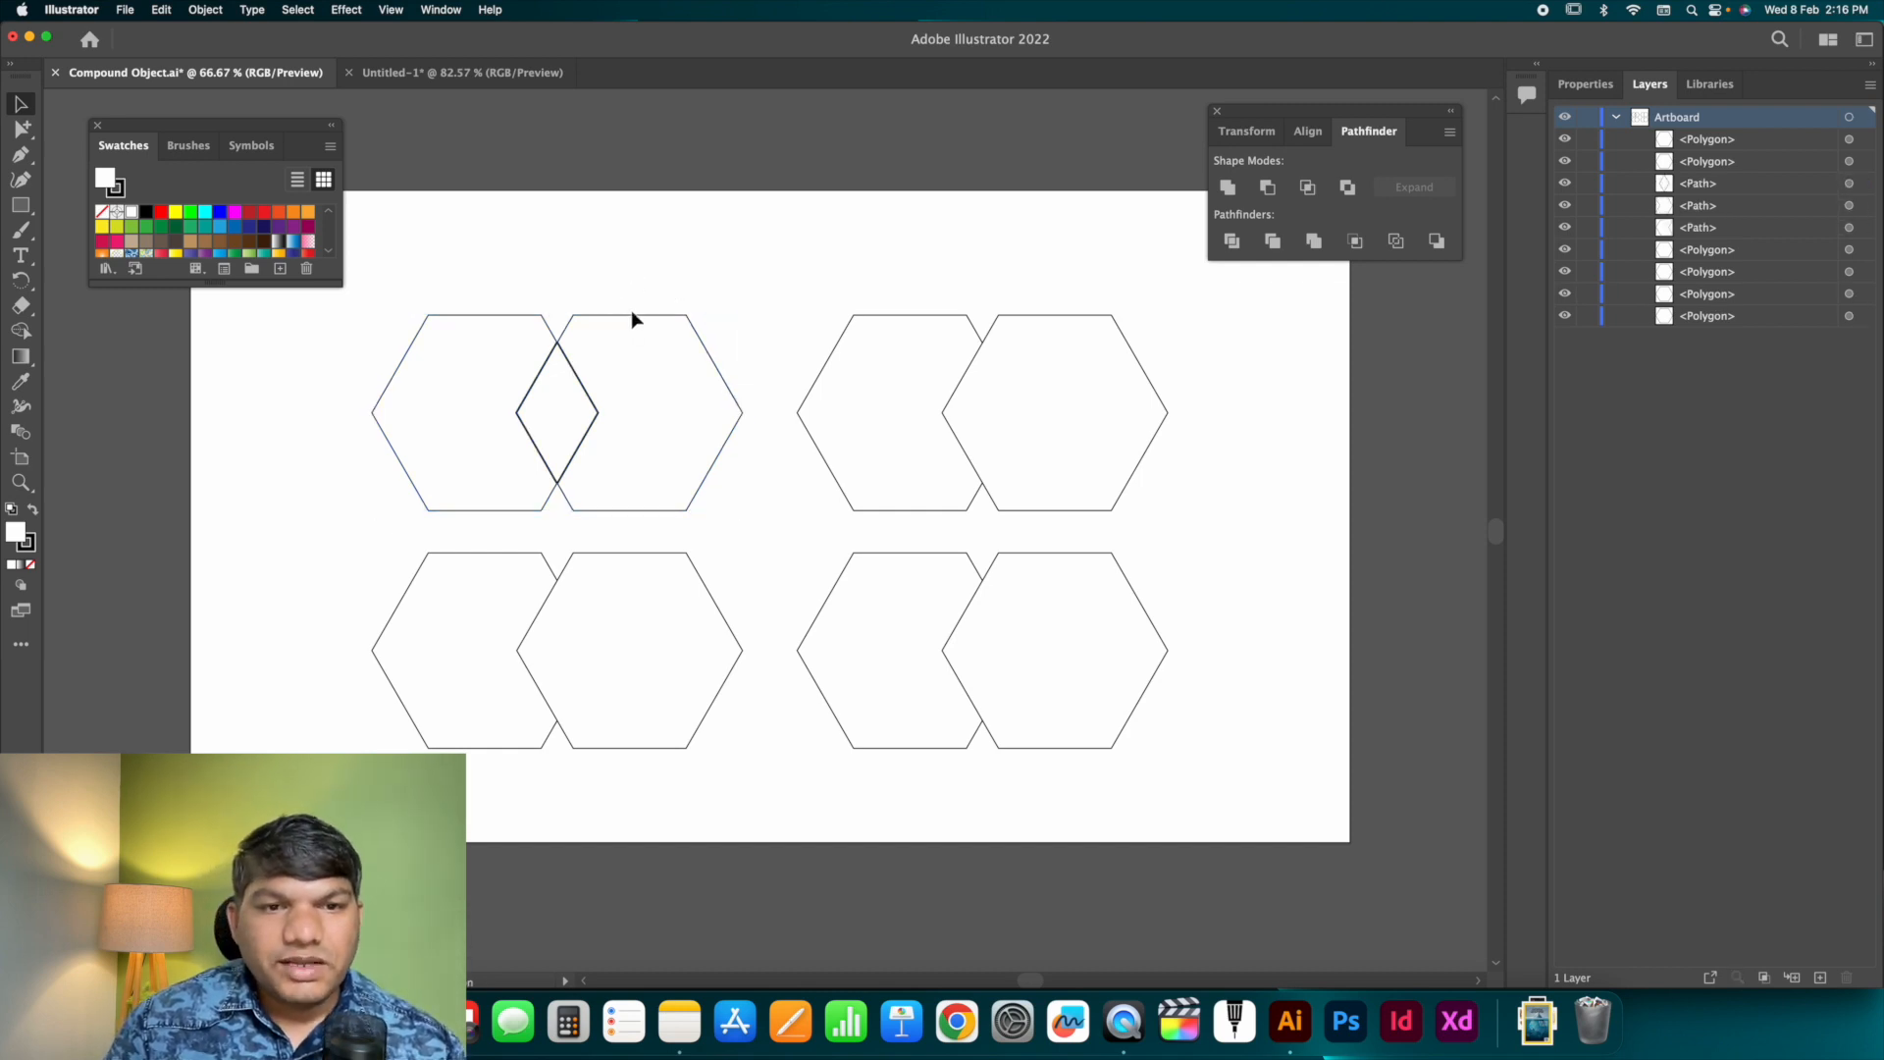
Move the two outer pieces of the divided pair slightly away from the central diamond and fill all three pieces with orange.
left_click_drag(660, 315, 691, 316)
left_click_drag(522, 316, 487, 314)
left_click(555, 298)
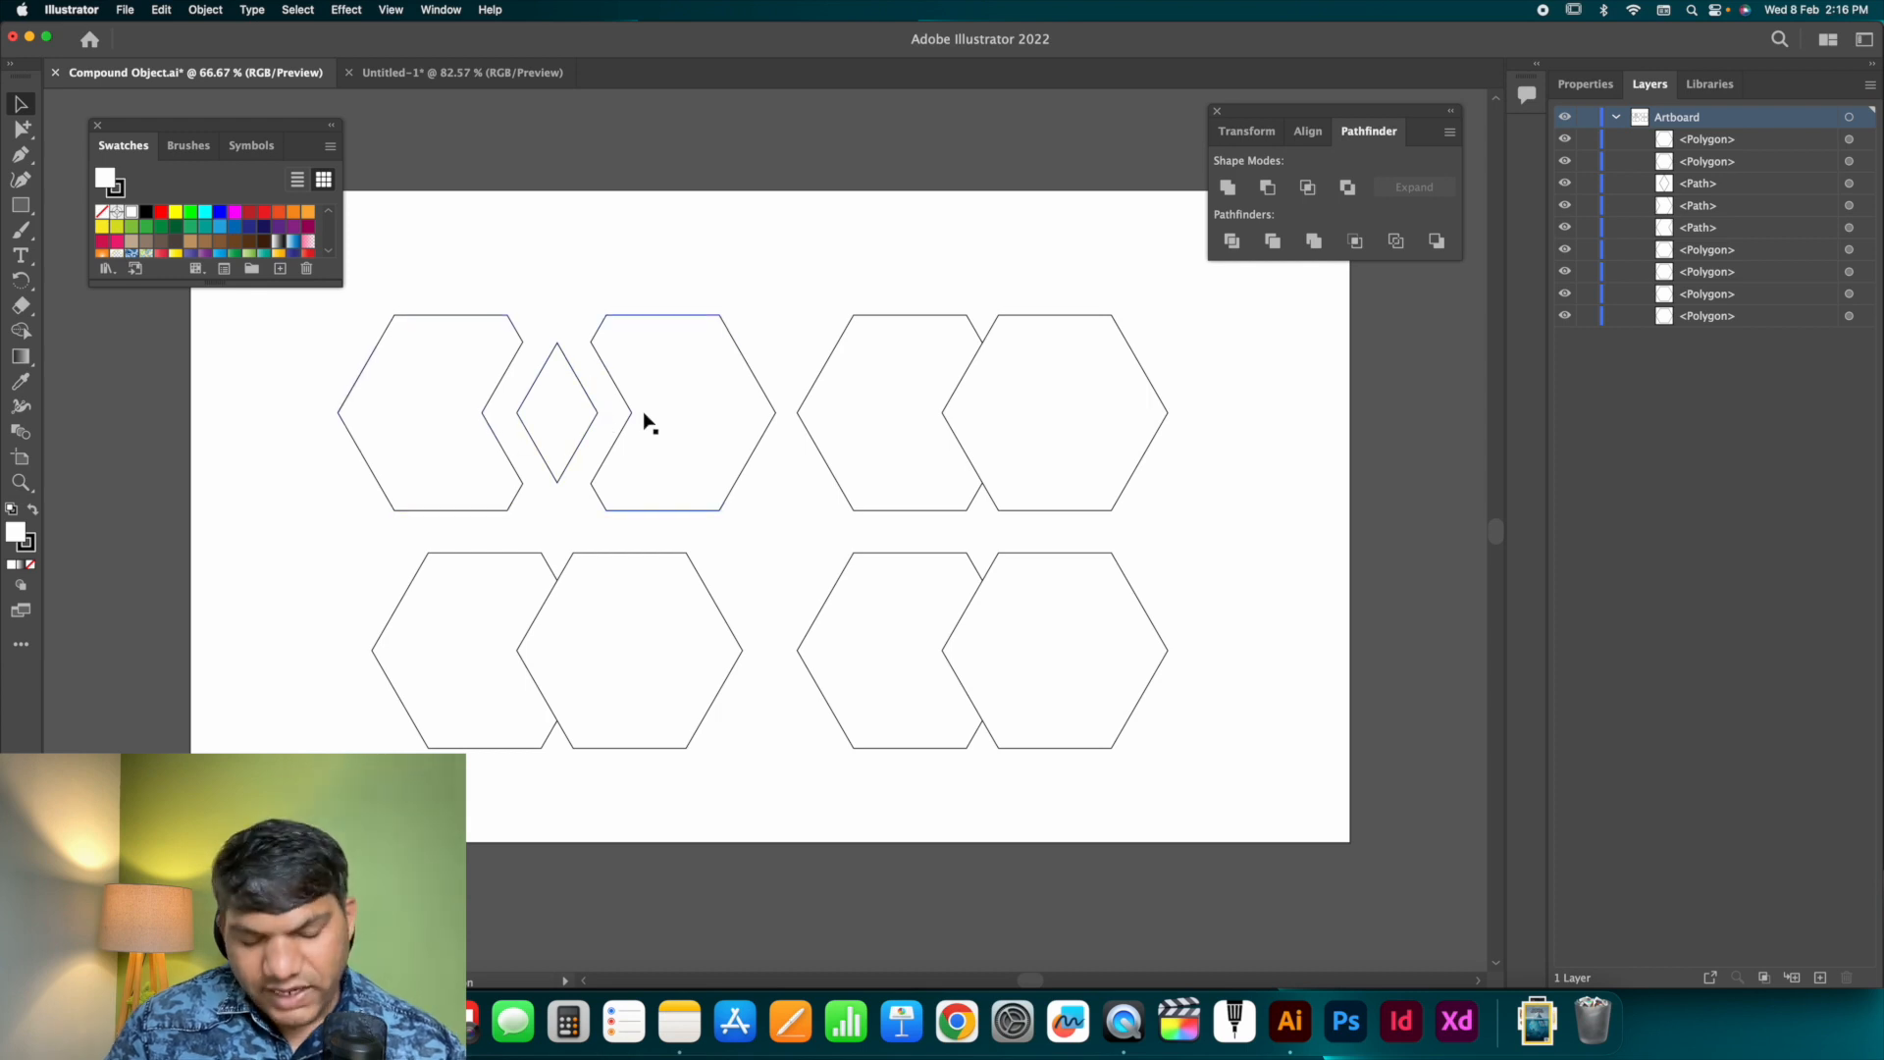
left_click_drag(509, 293, 646, 422)
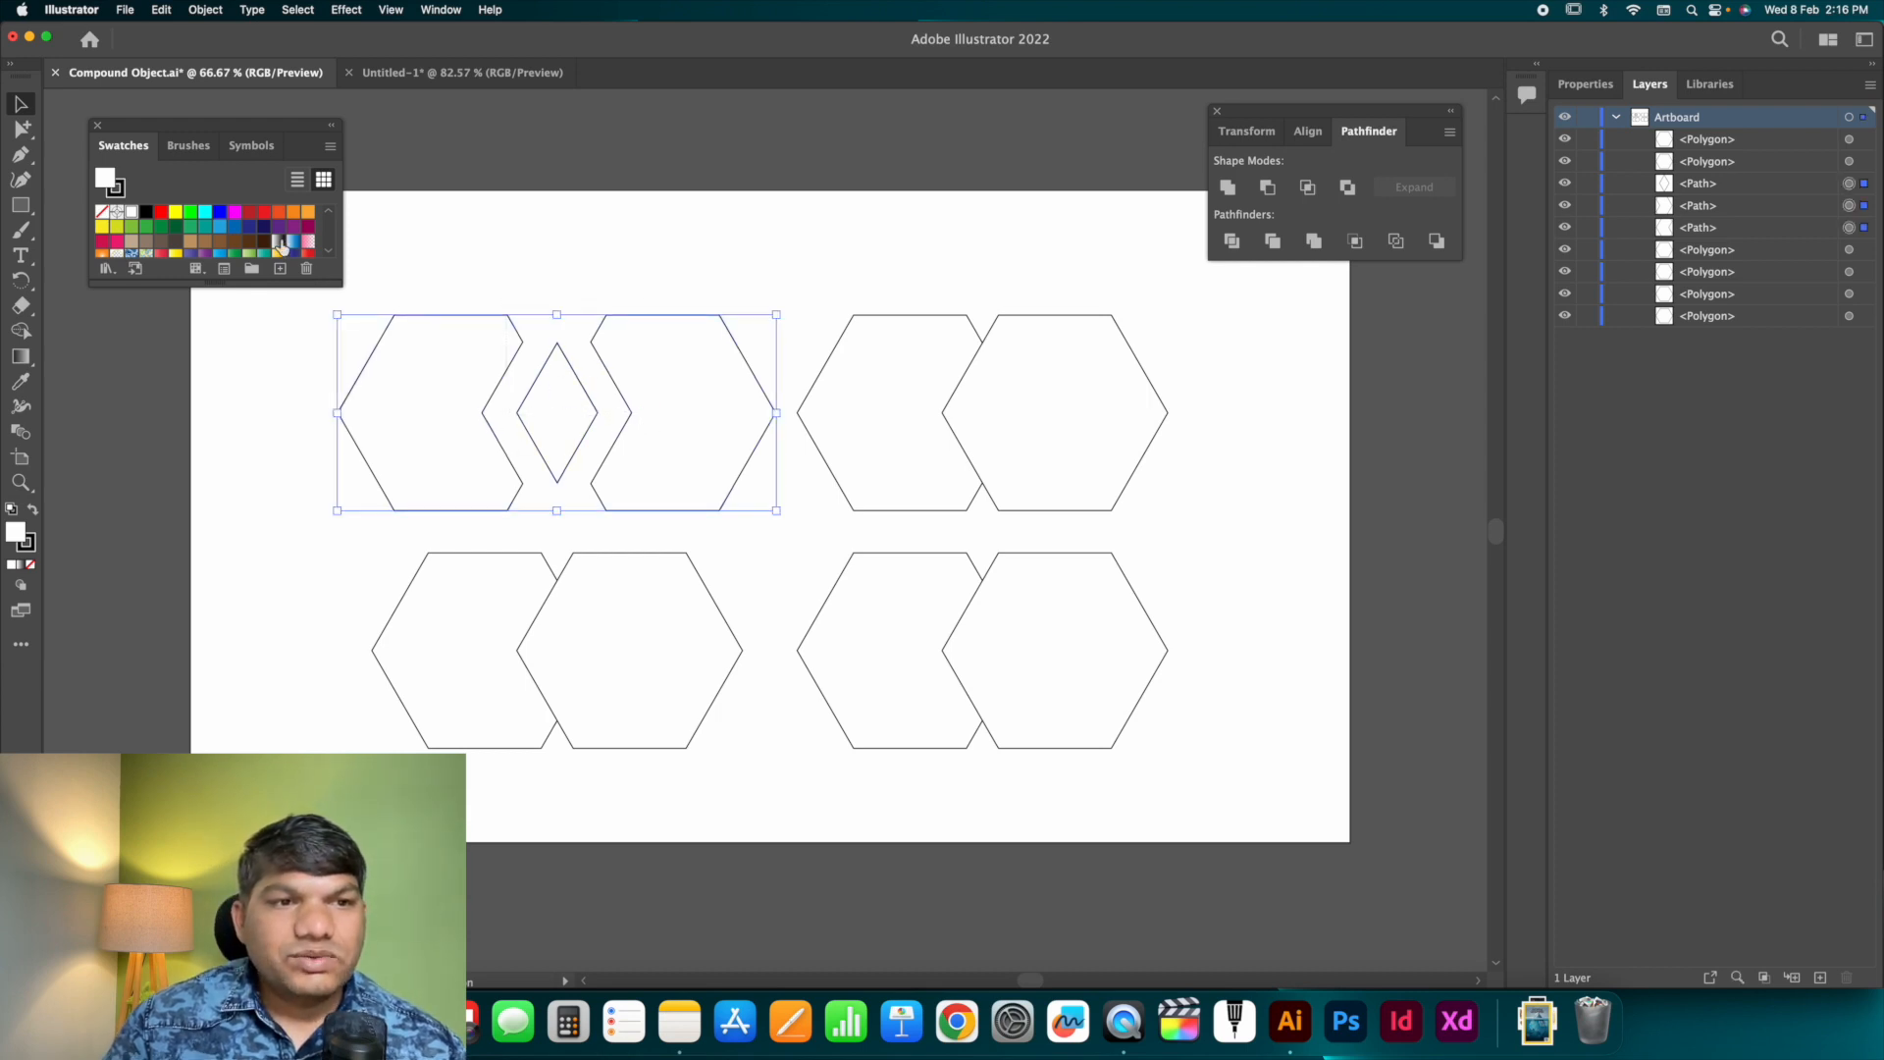
left_click(279, 211)
left_click(572, 246)
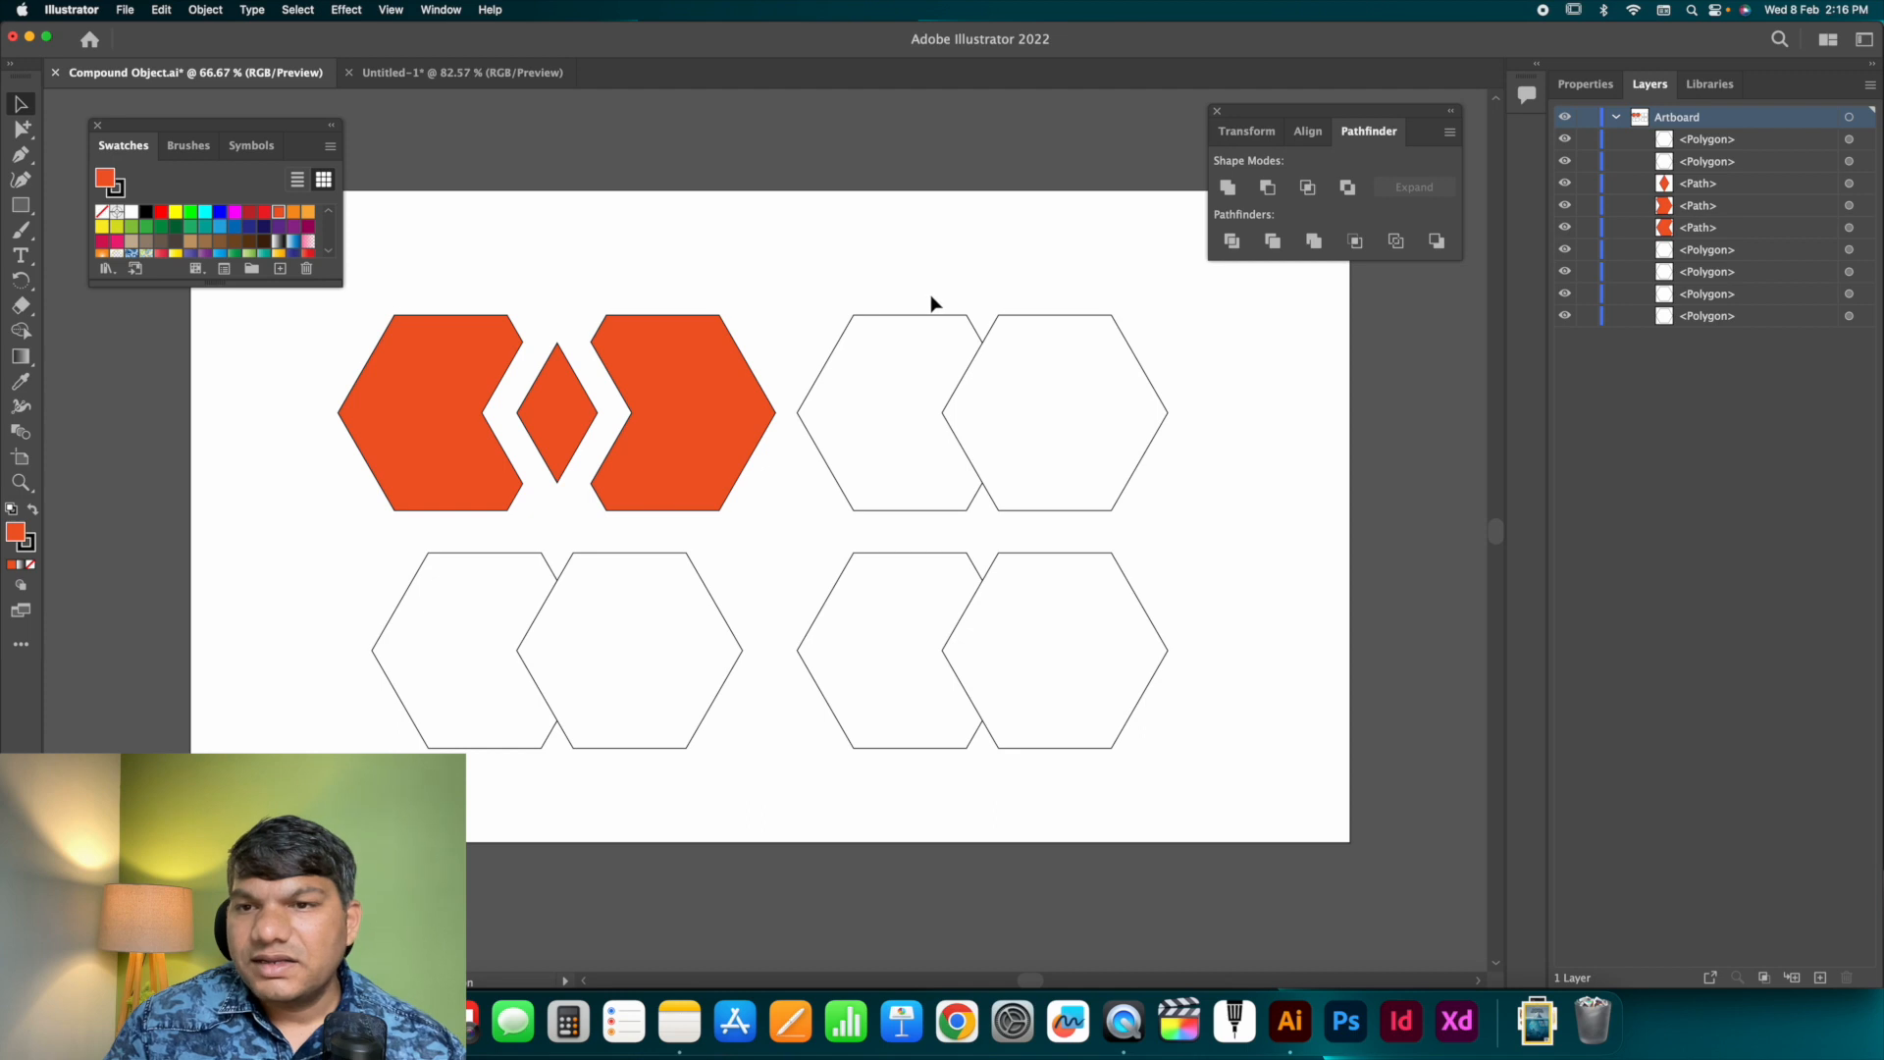
Apply the Trim pathfinder to the upper-right hexagon pair and ungroup the result.
left_click_drag(938, 297, 1119, 395)
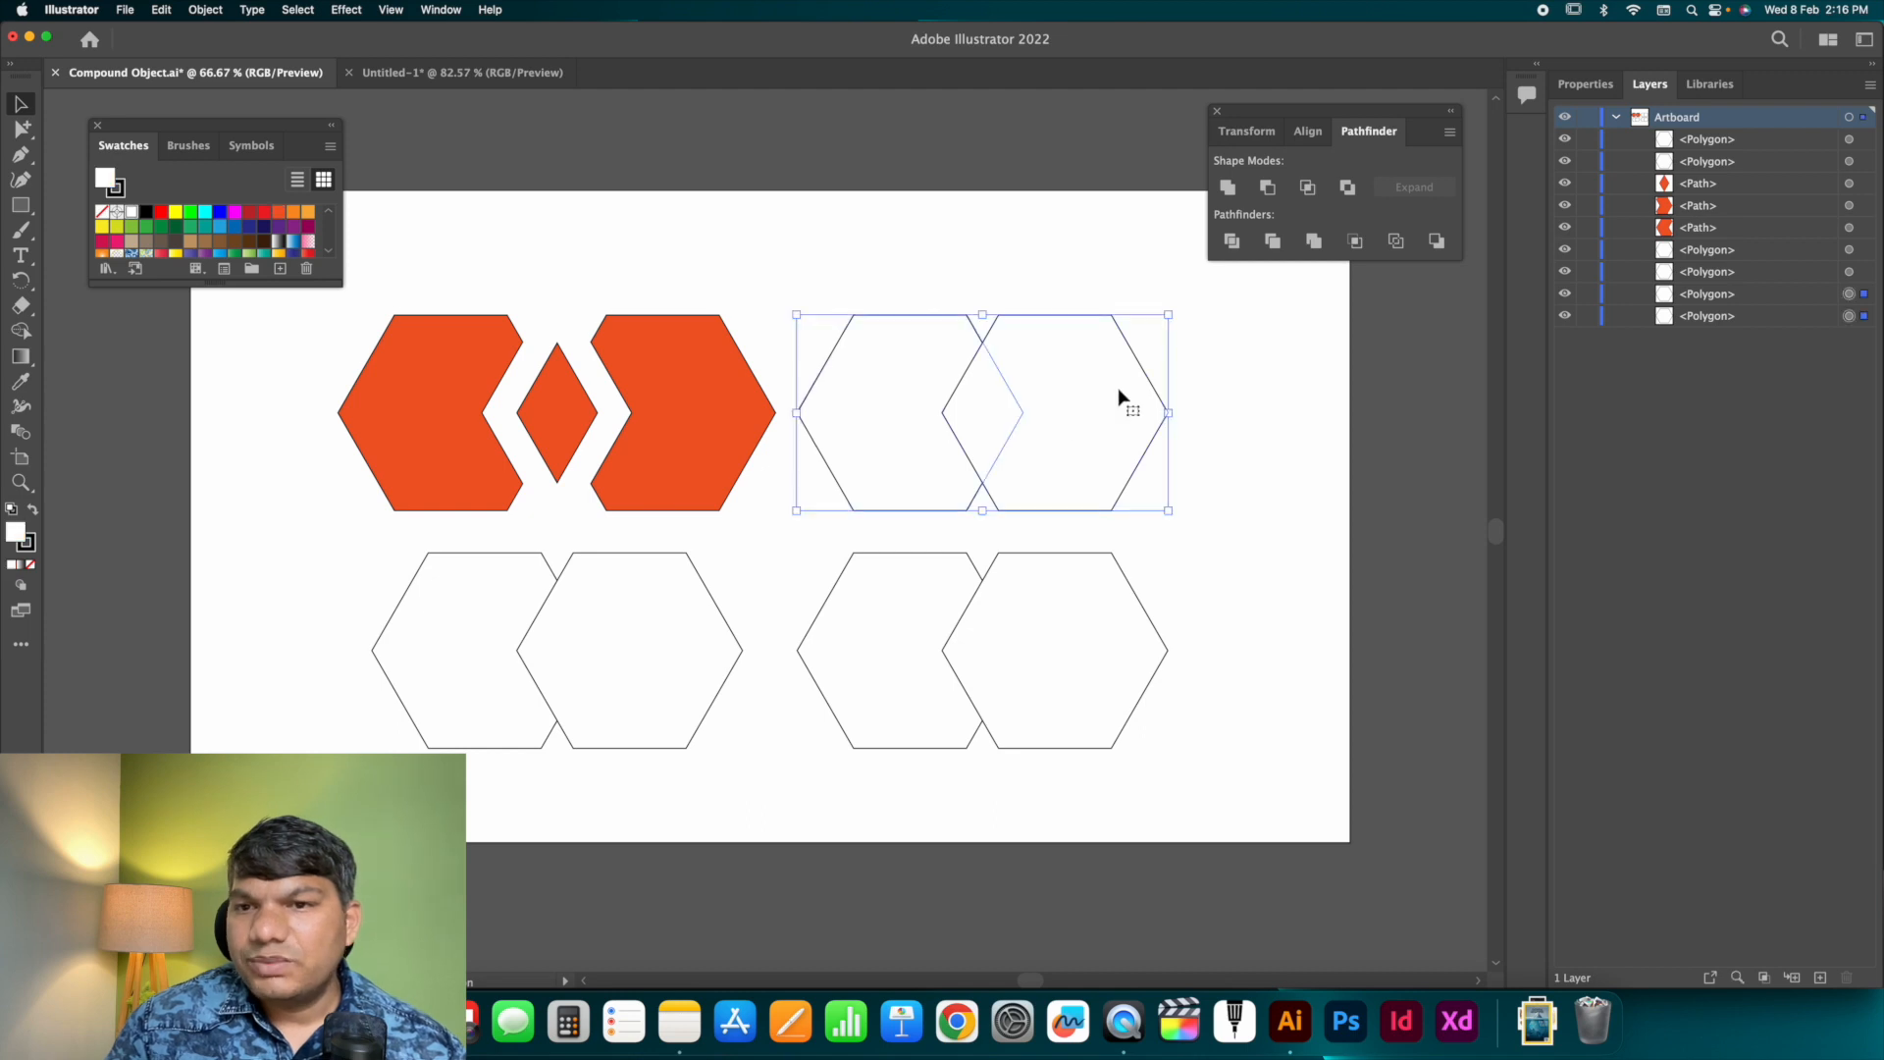
left_click(1273, 242)
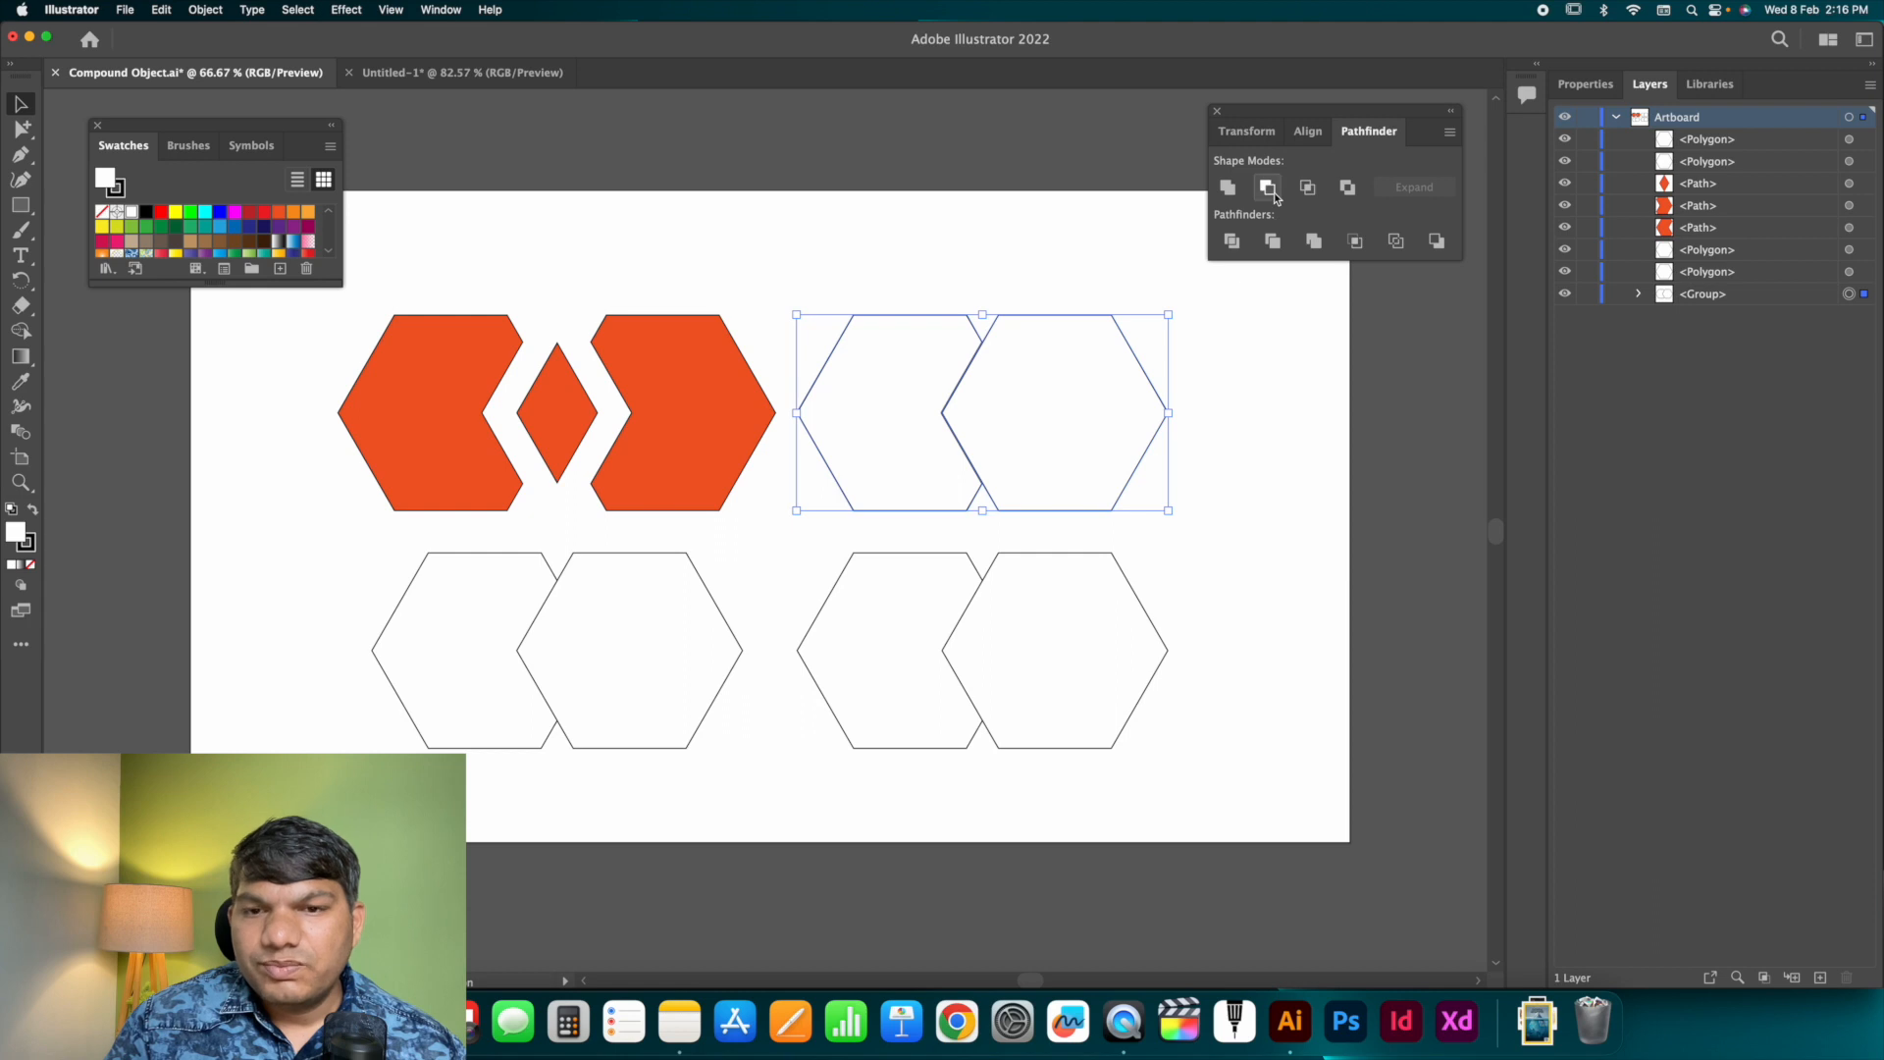
left_click(1245, 320)
left_click(1139, 377)
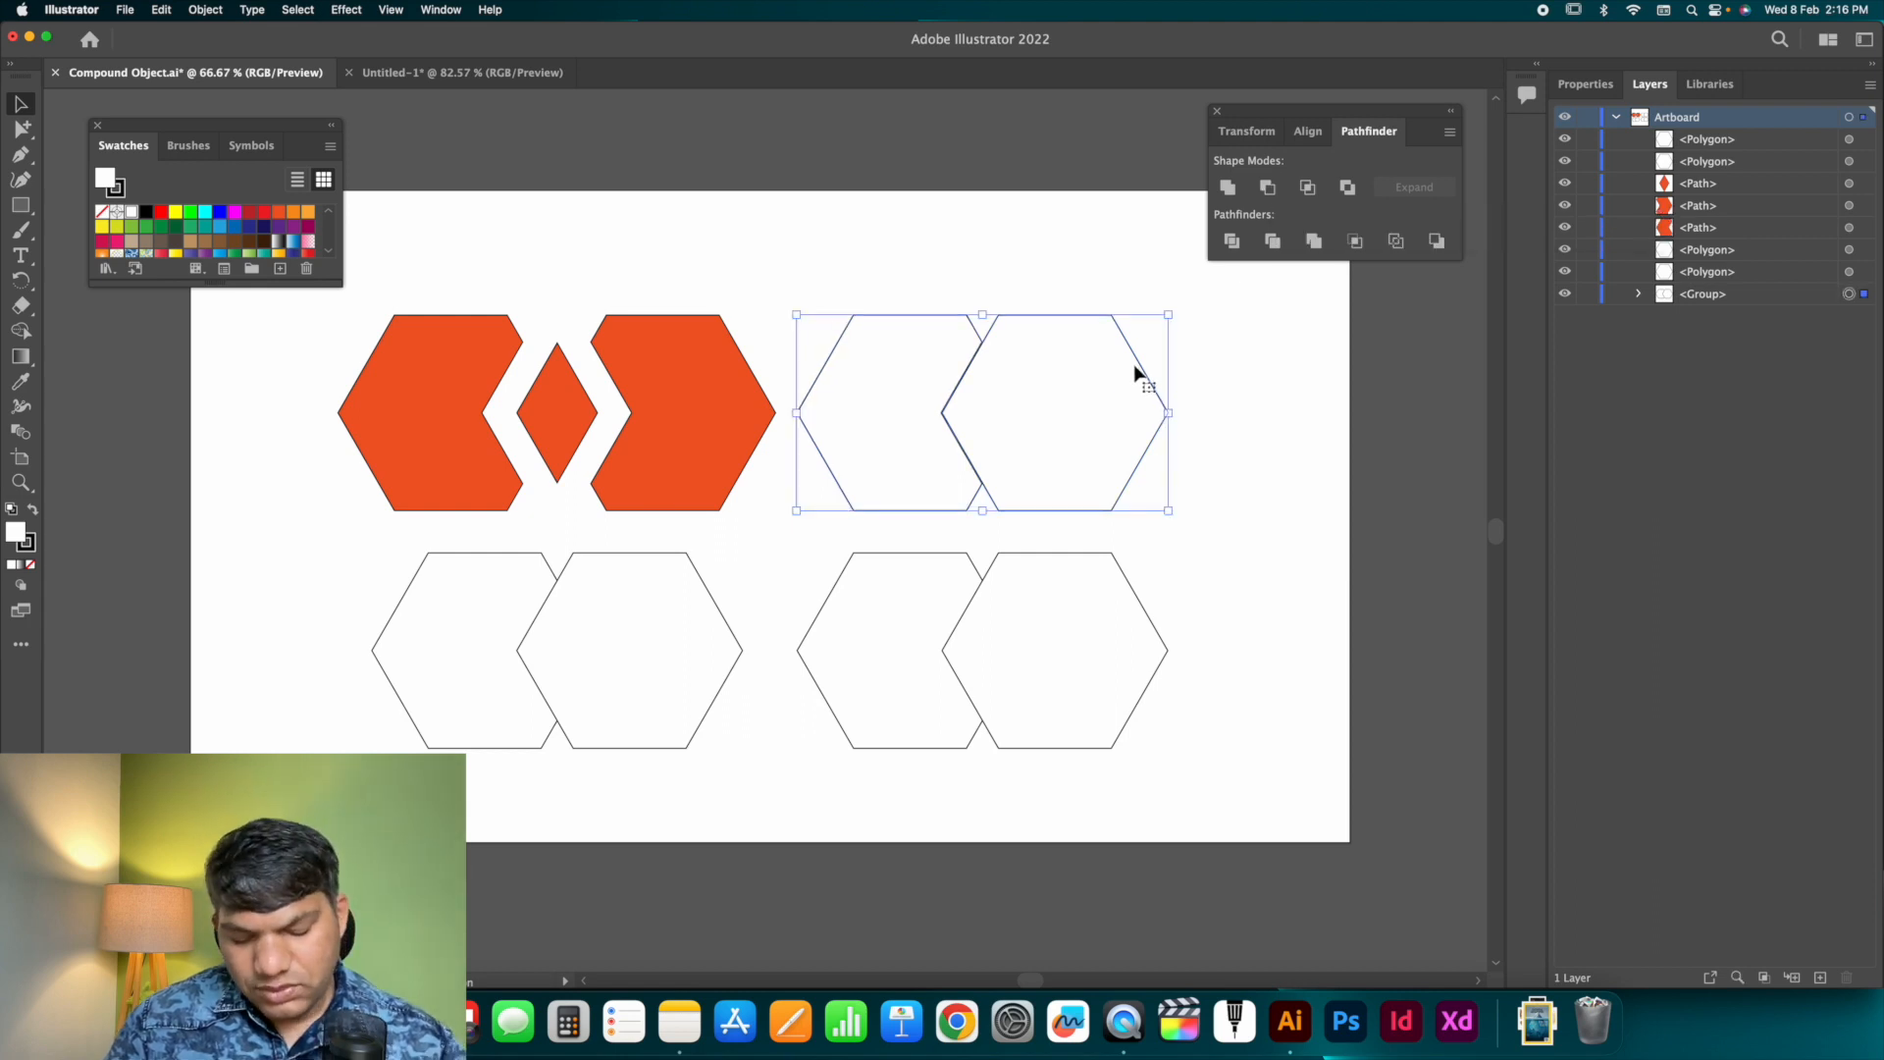
key("super+shift+g")
left_click(1193, 389)
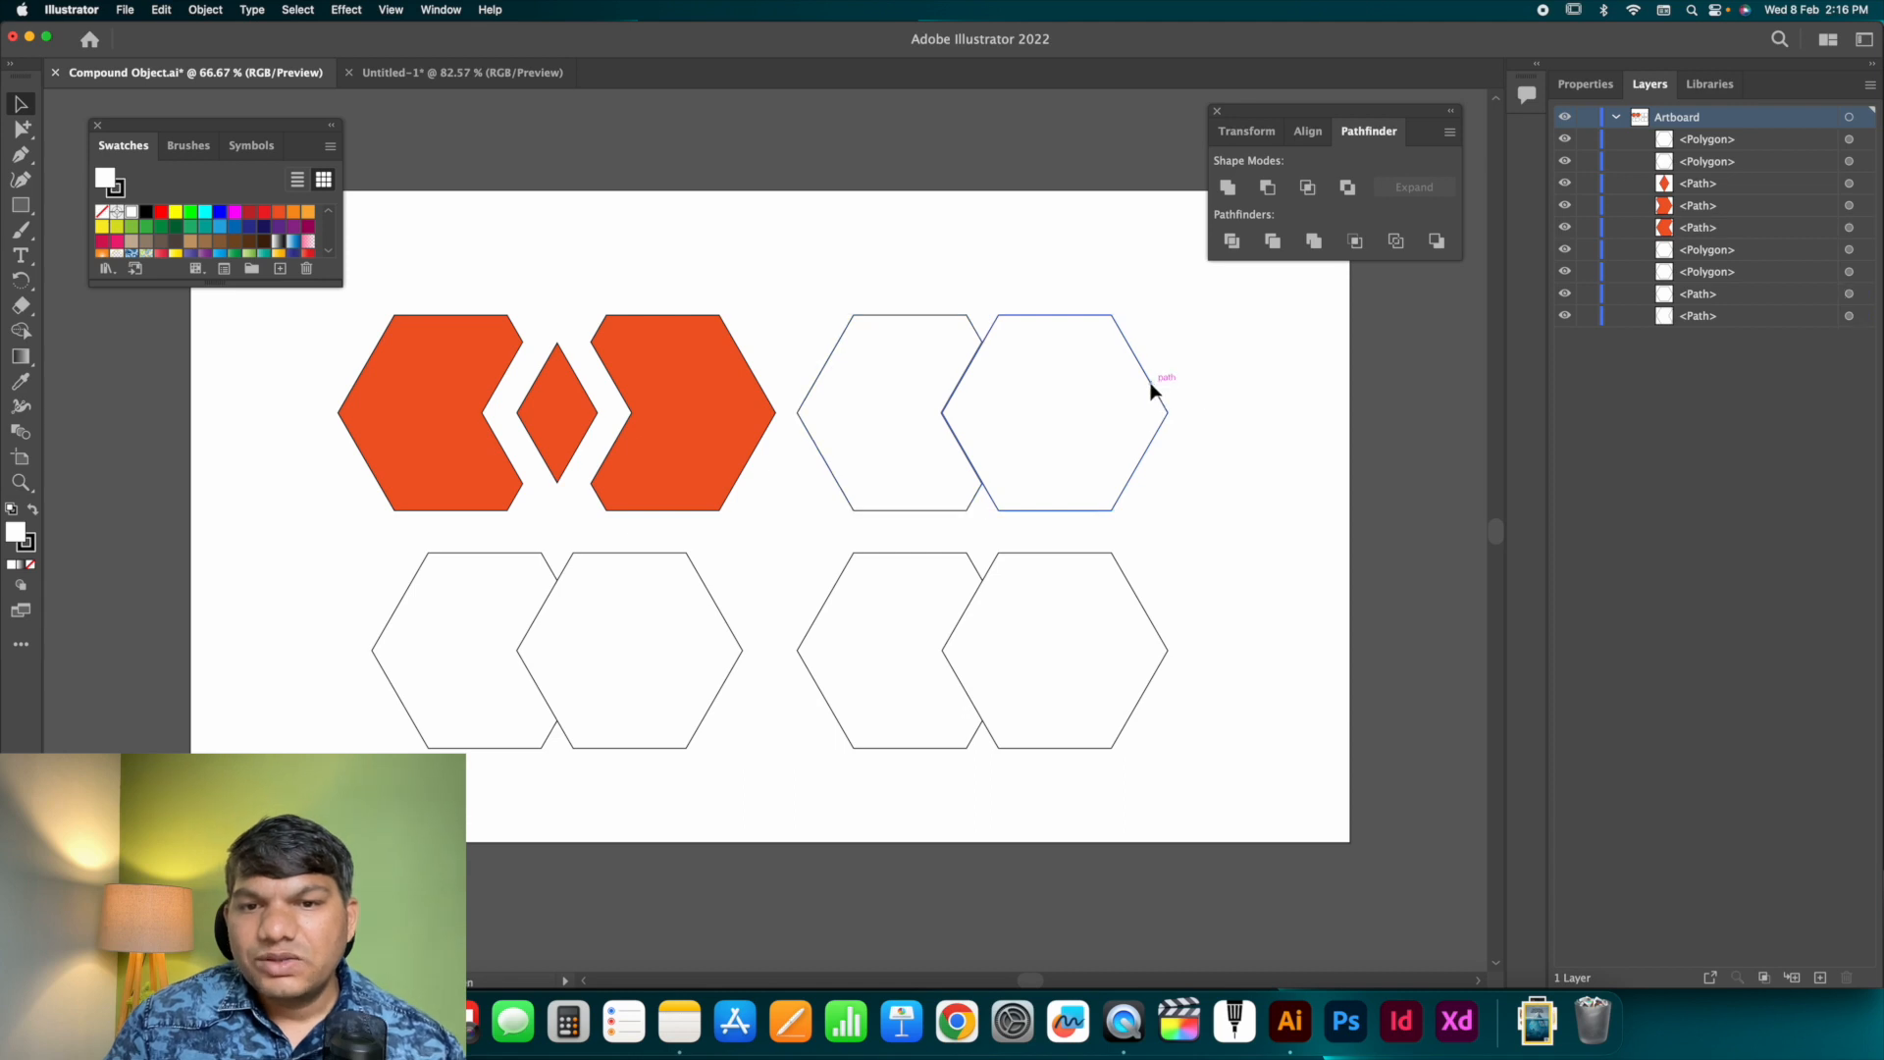
Move the full hexagon of the trimmed pair slightly to the right and fill both pieces with cyan.
left_click_drag(1154, 389, 1178, 393)
left_click(870, 442, "shift")
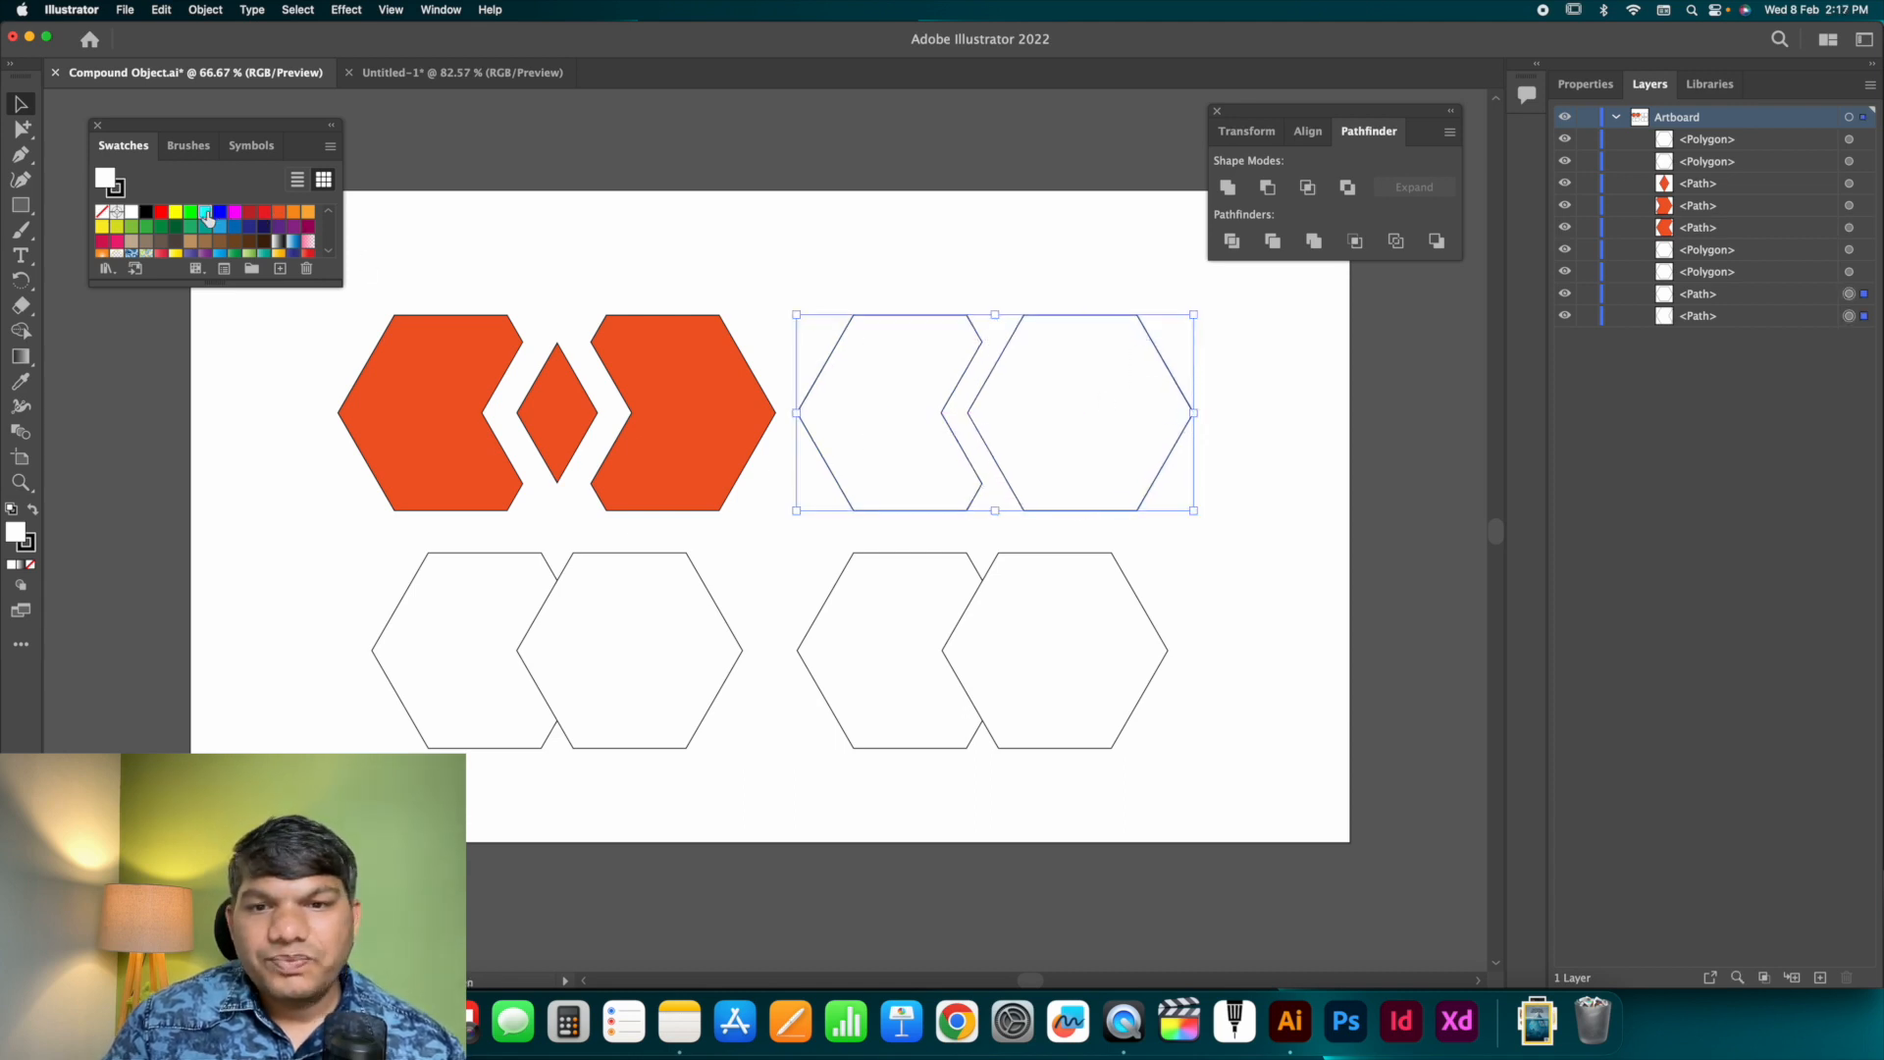
left_click(206, 214)
left_click(783, 400)
Combine the lower-left hexagon pair with the Merge pathfinder, keep the result in its original place and fill it with green.
scroll(466, 584, "up", 1)
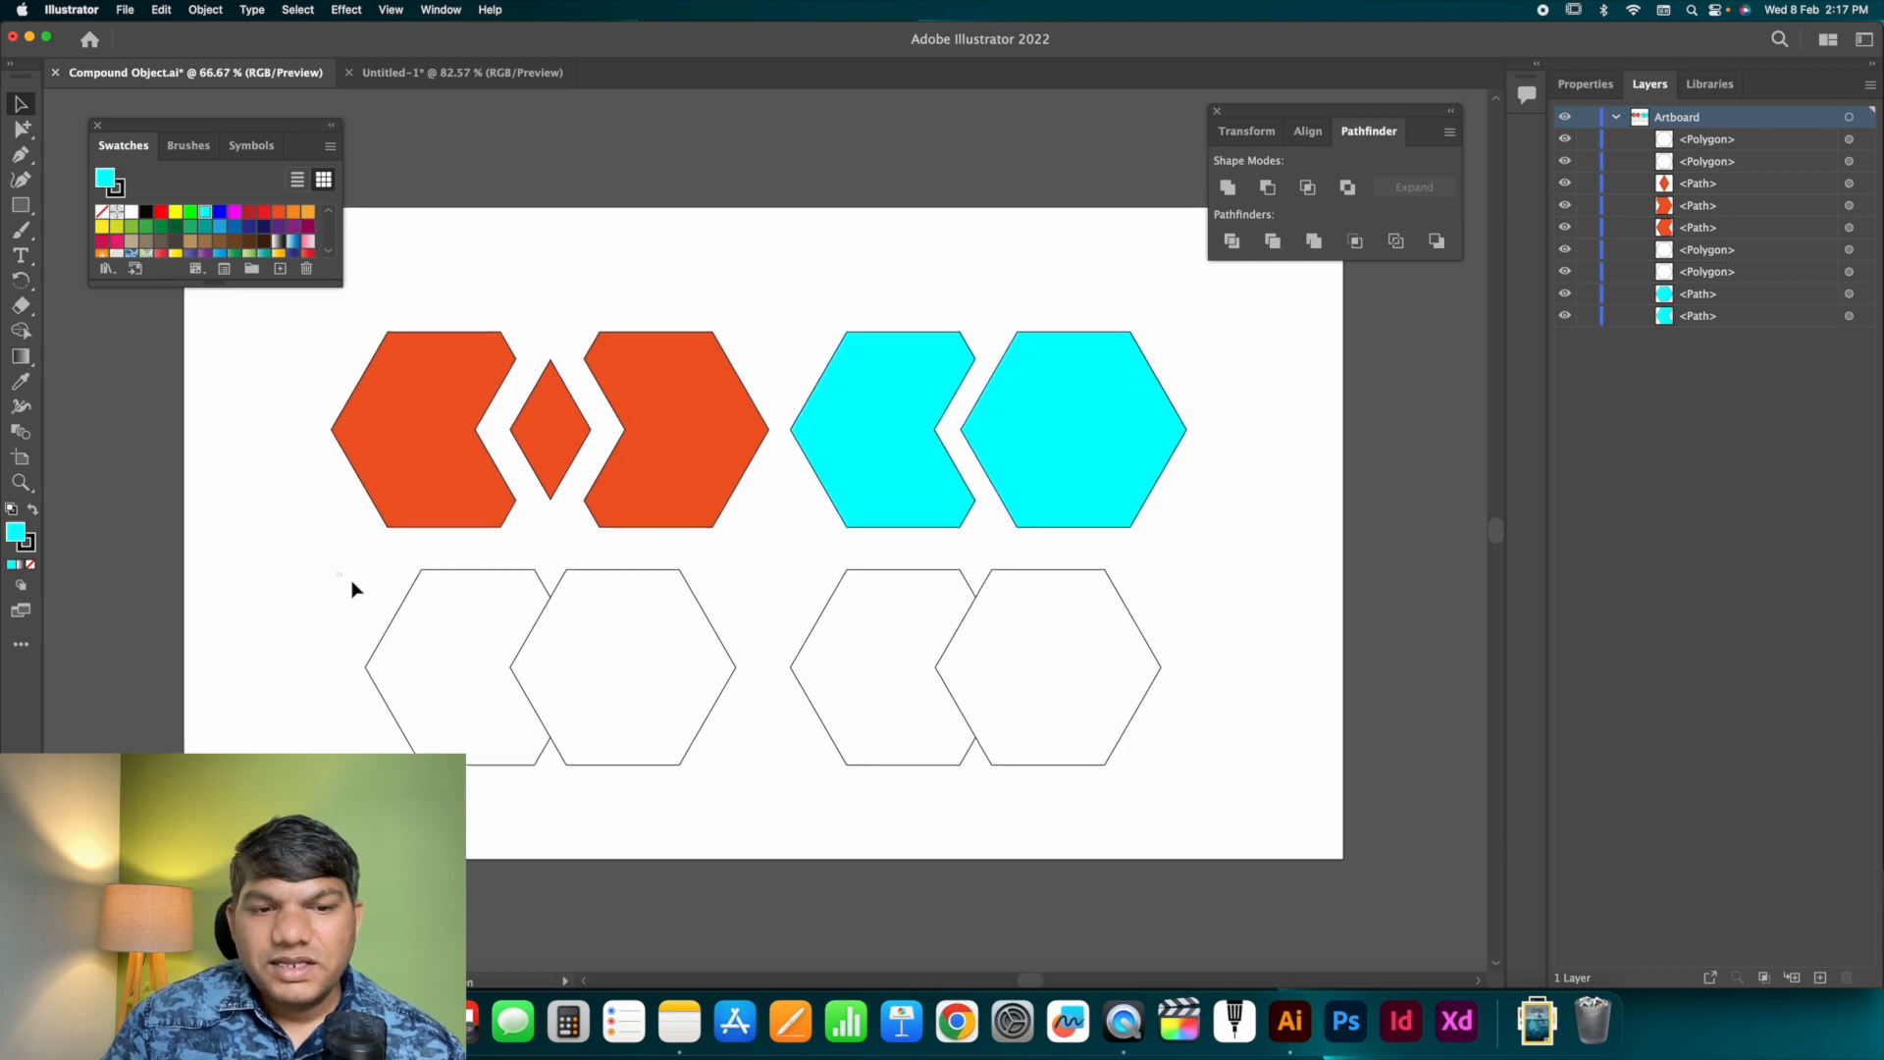
left_click_drag(353, 587, 665, 694)
scroll(1146, 463, "left", 1)
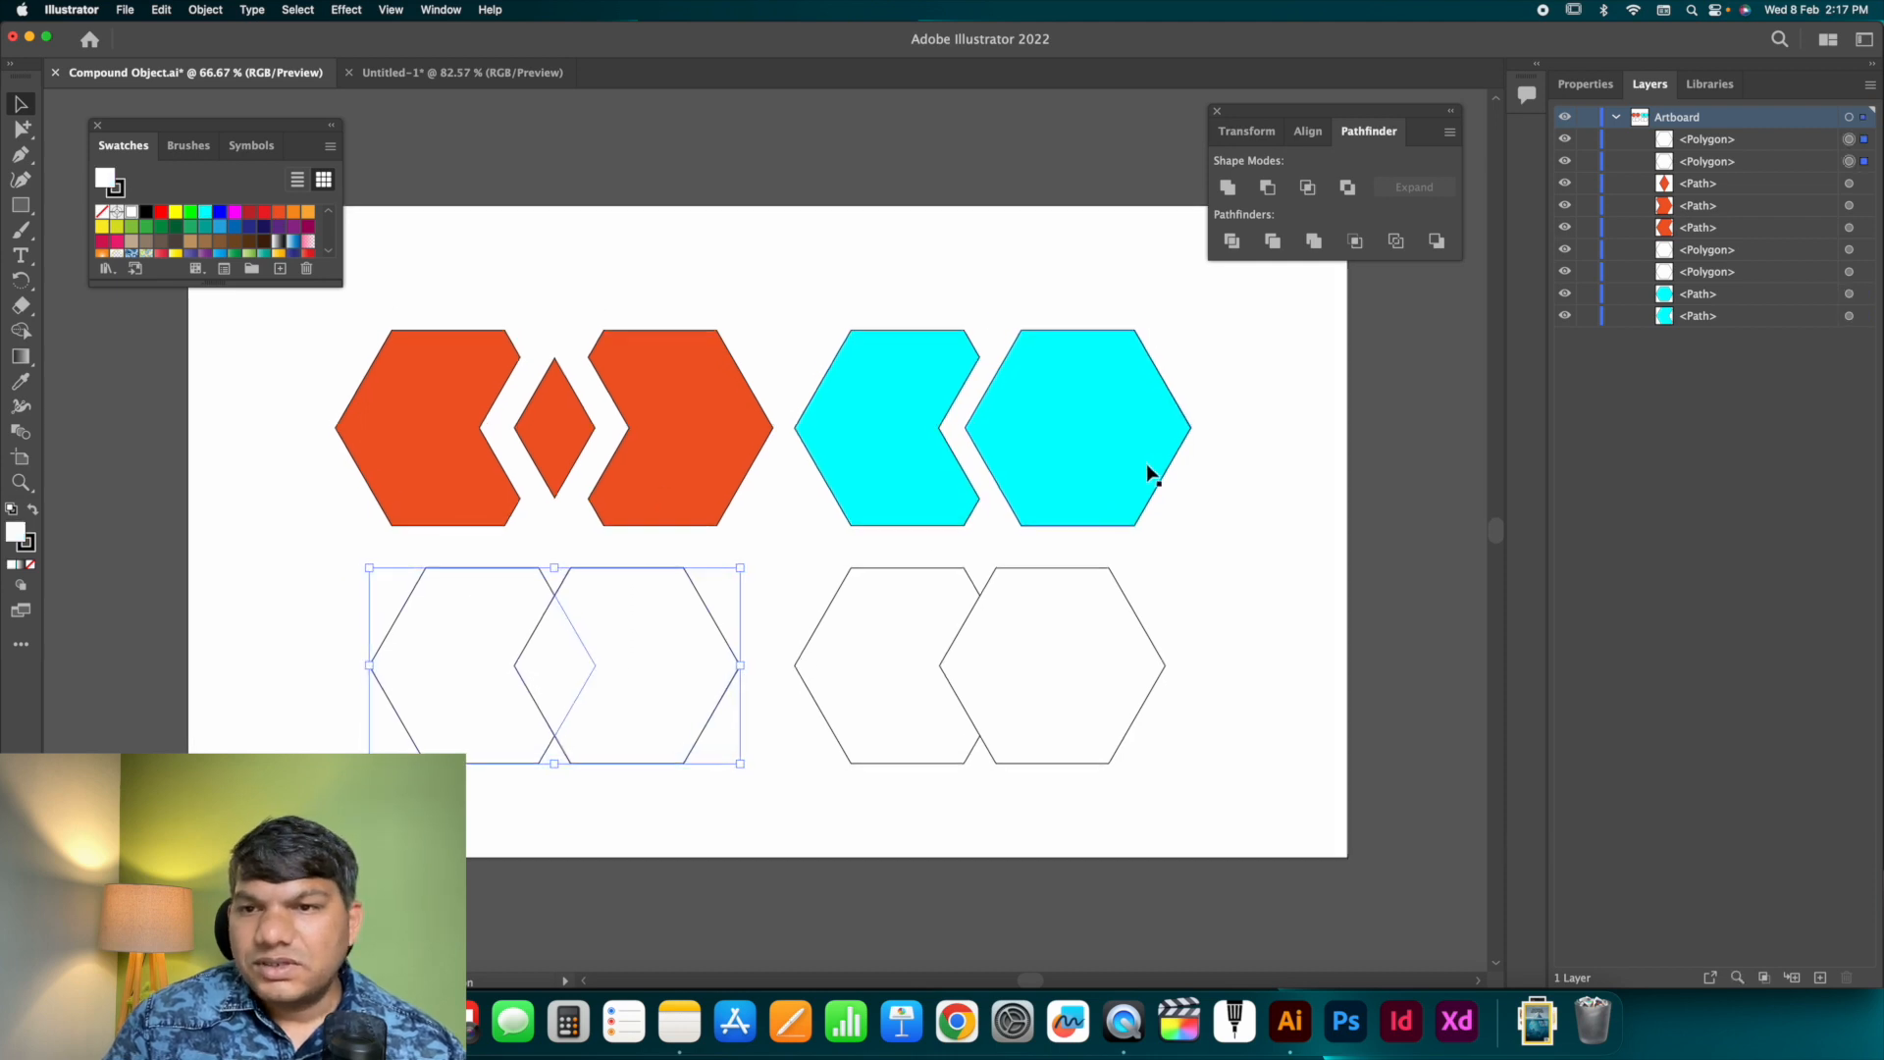
left_click(1314, 241)
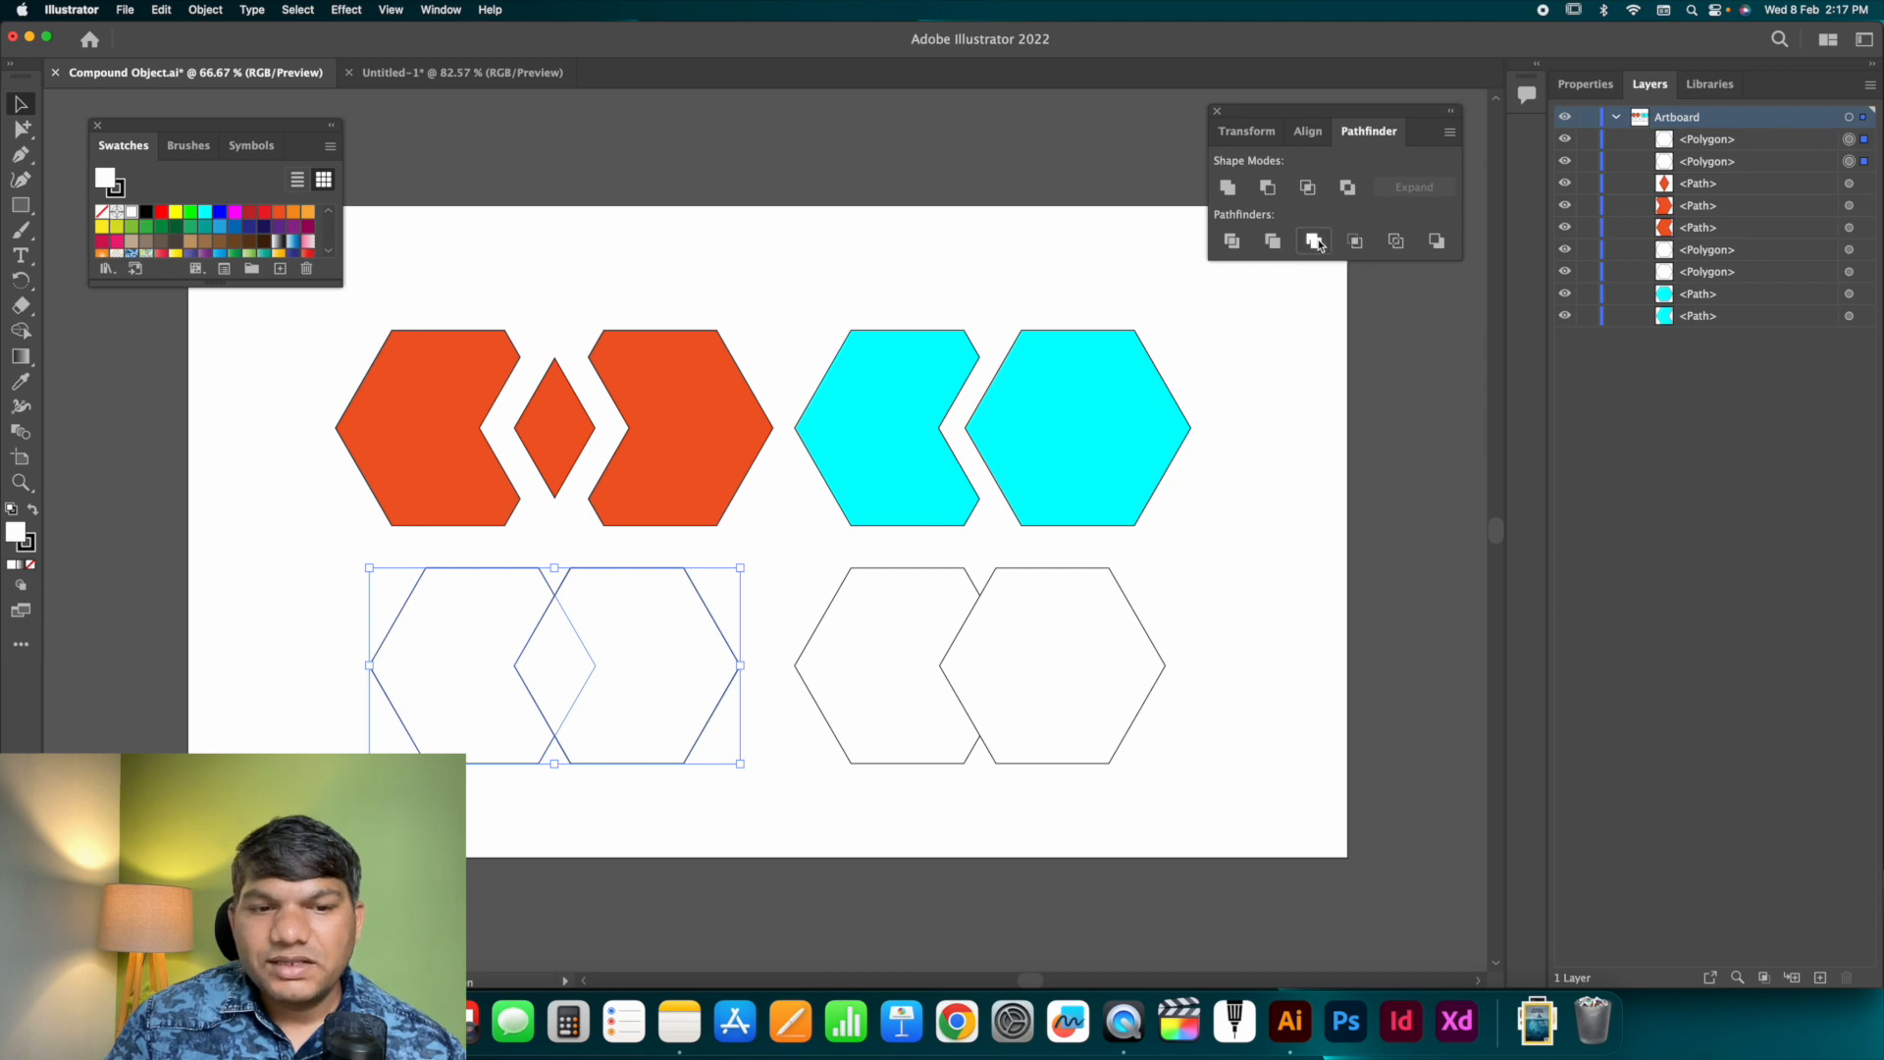
left_click(1283, 420)
left_click_drag(675, 583, 581, 634)
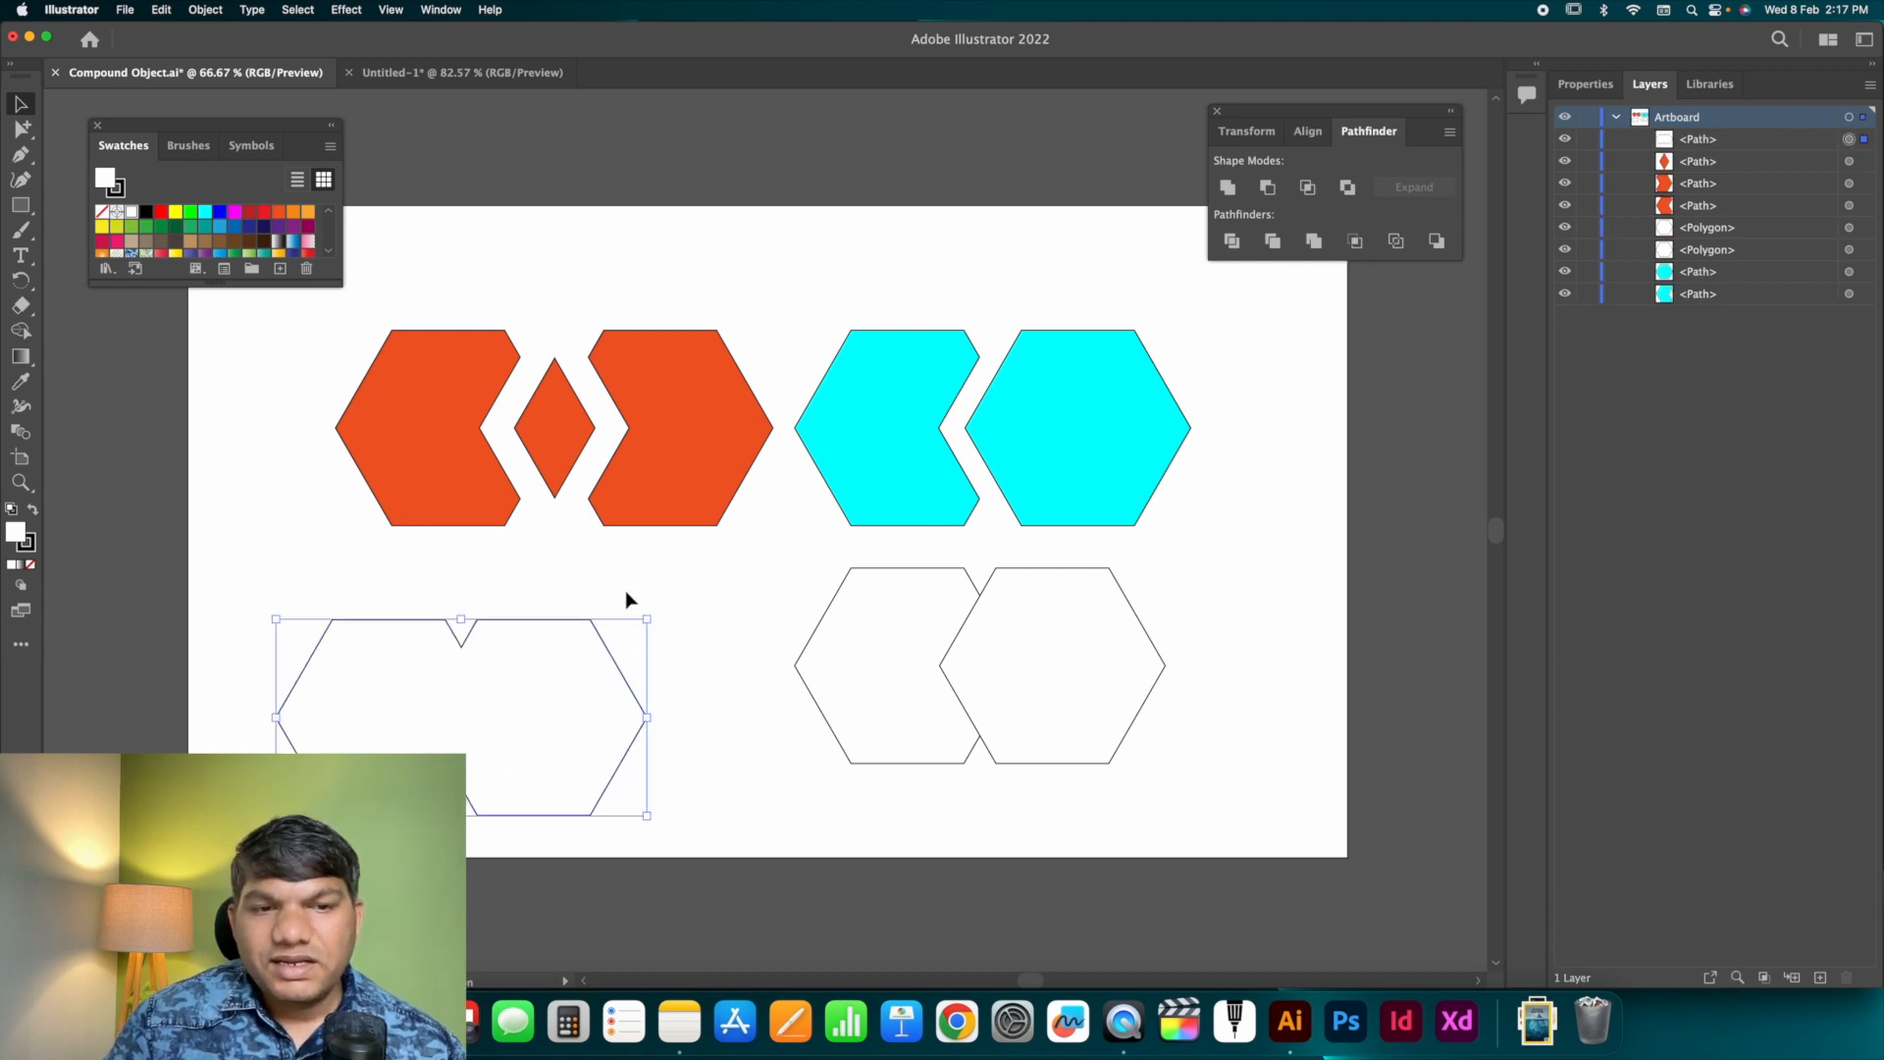
key("super+z")
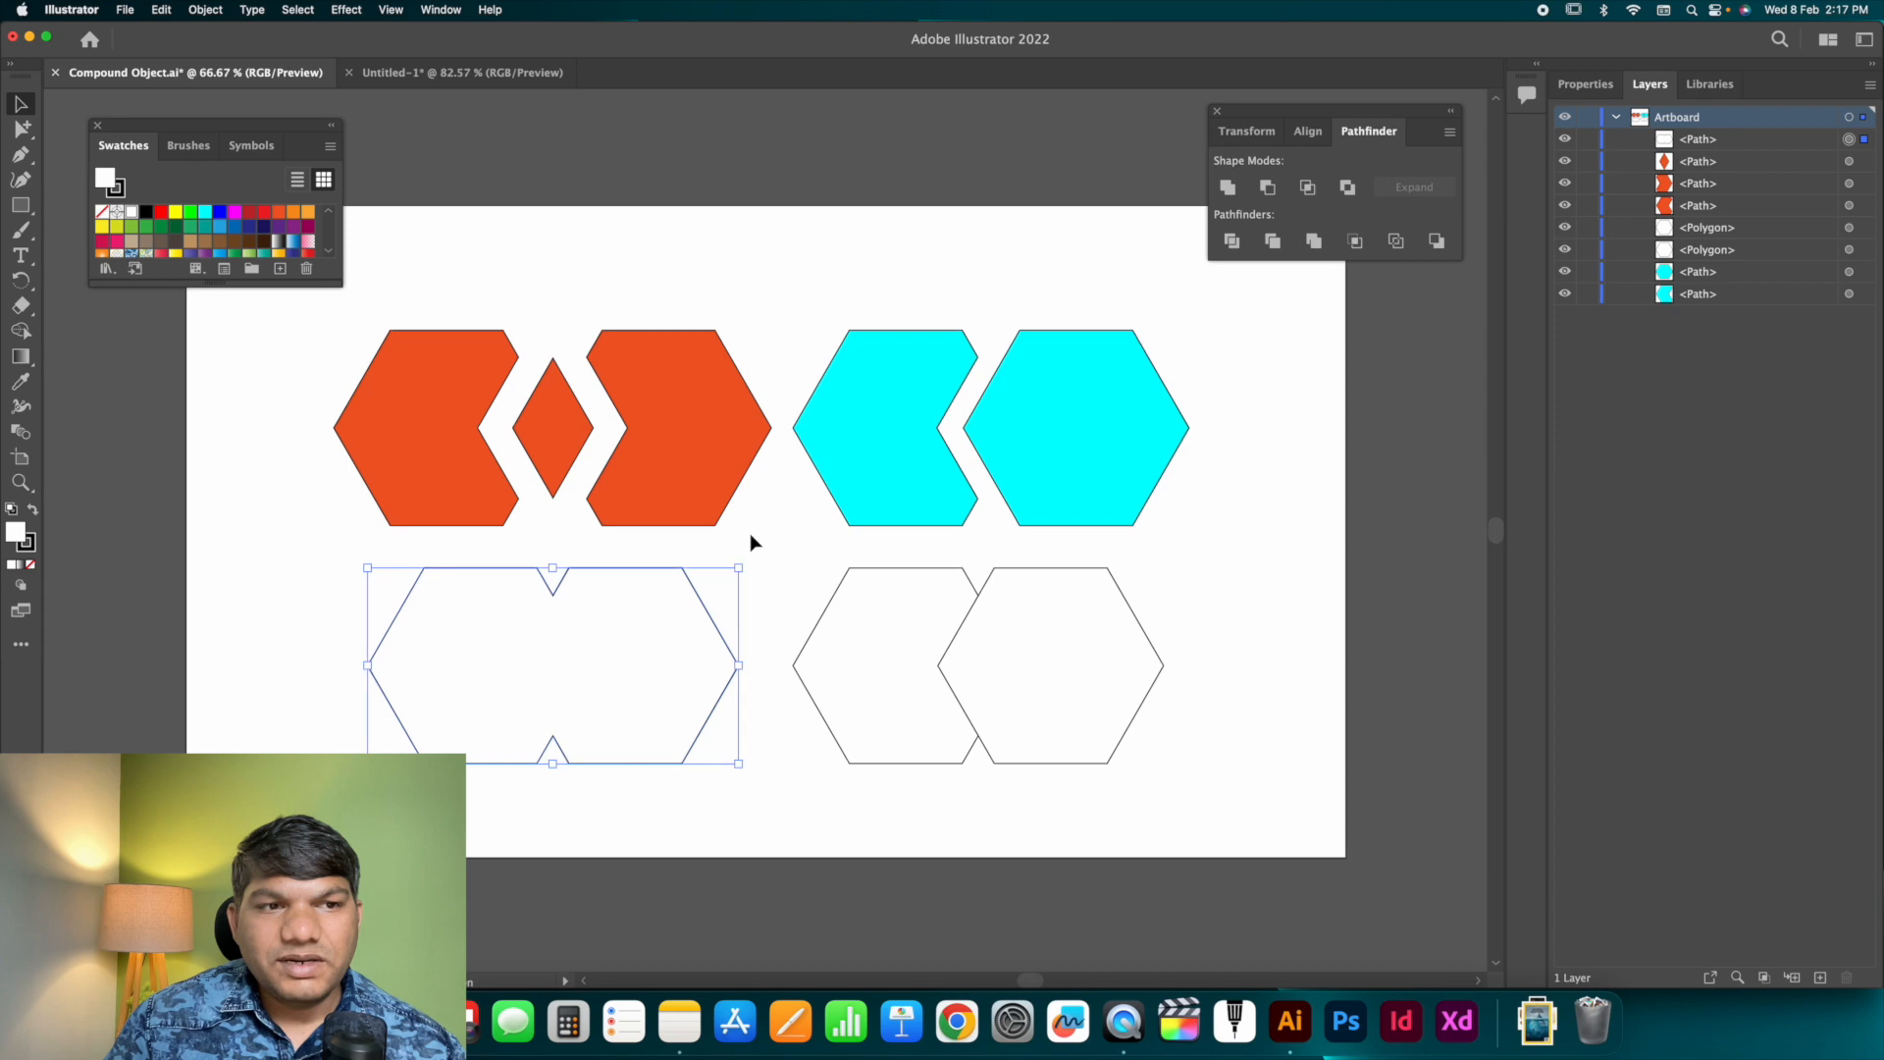
left_click(195, 221)
Try the Crop pathfinder on the lower-right hexagon pair and undo it.
scroll(1217, 462, "left", 1)
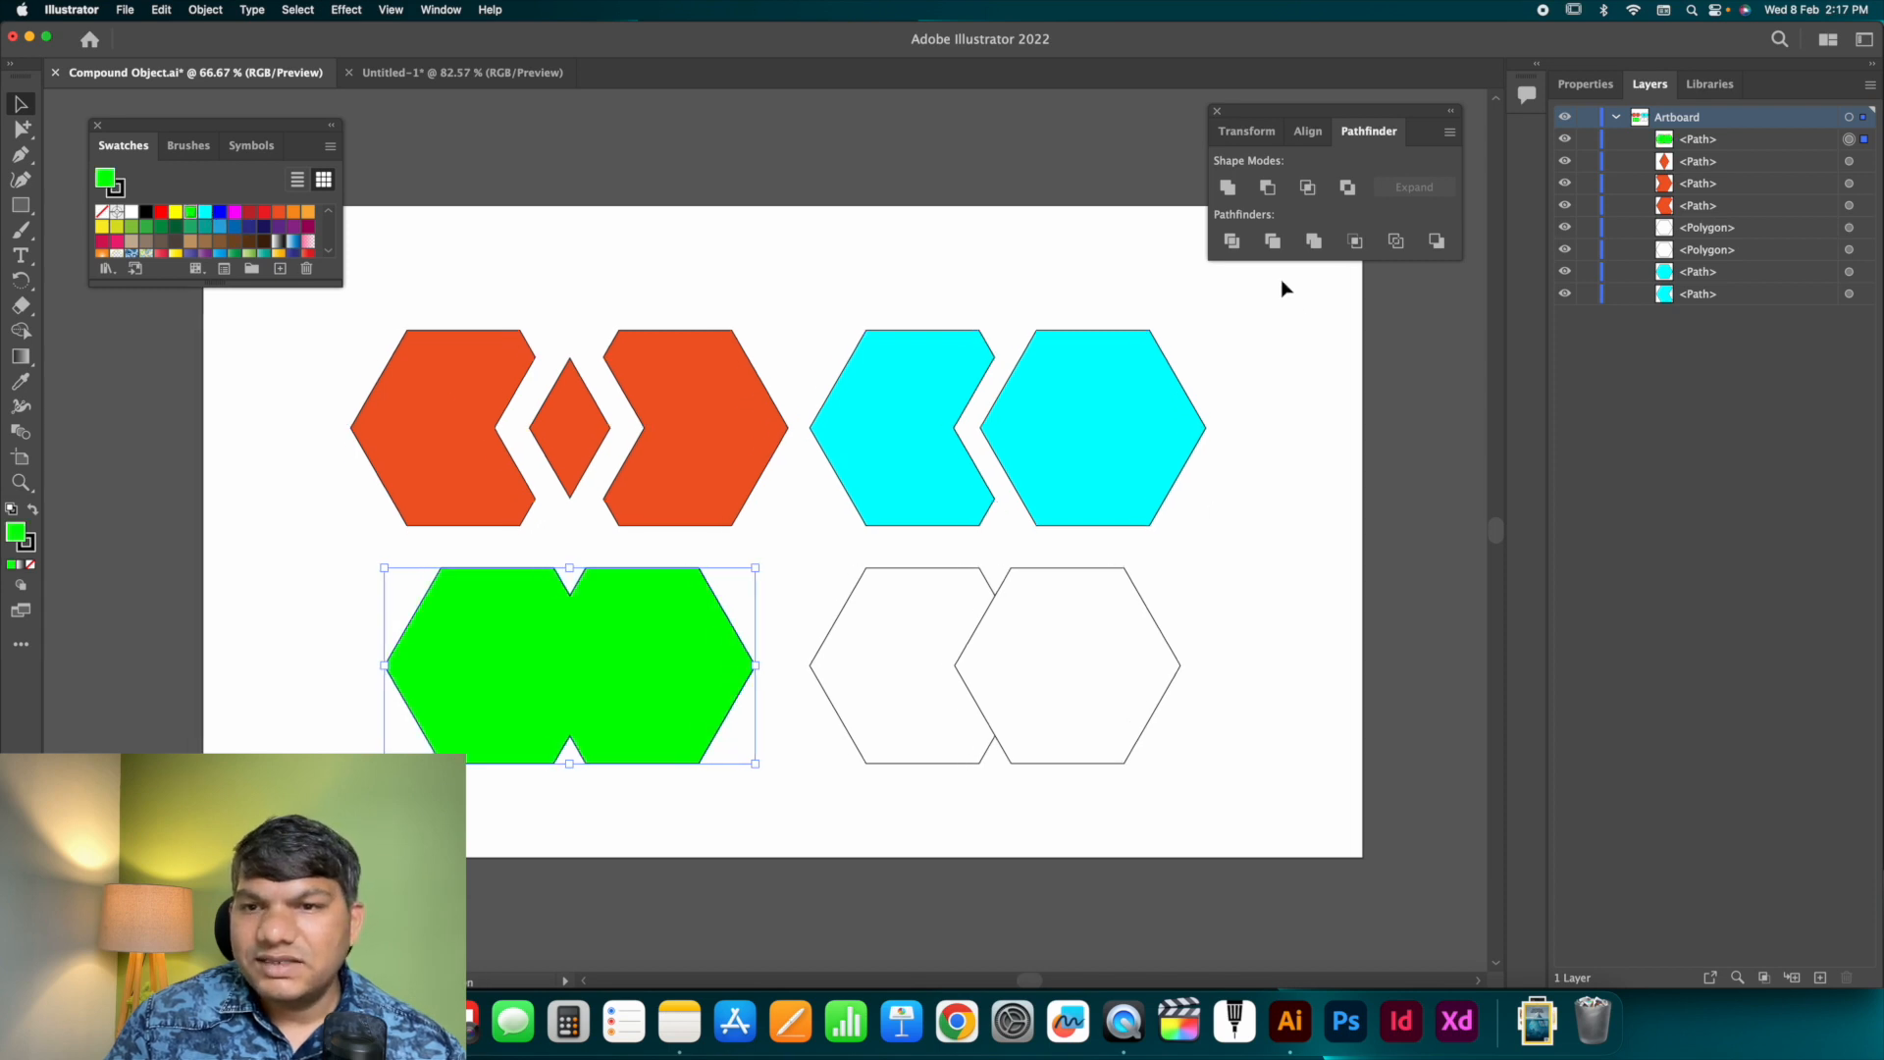
left_click_drag(1215, 616, 884, 699)
scroll(1380, 377, "left", 1)
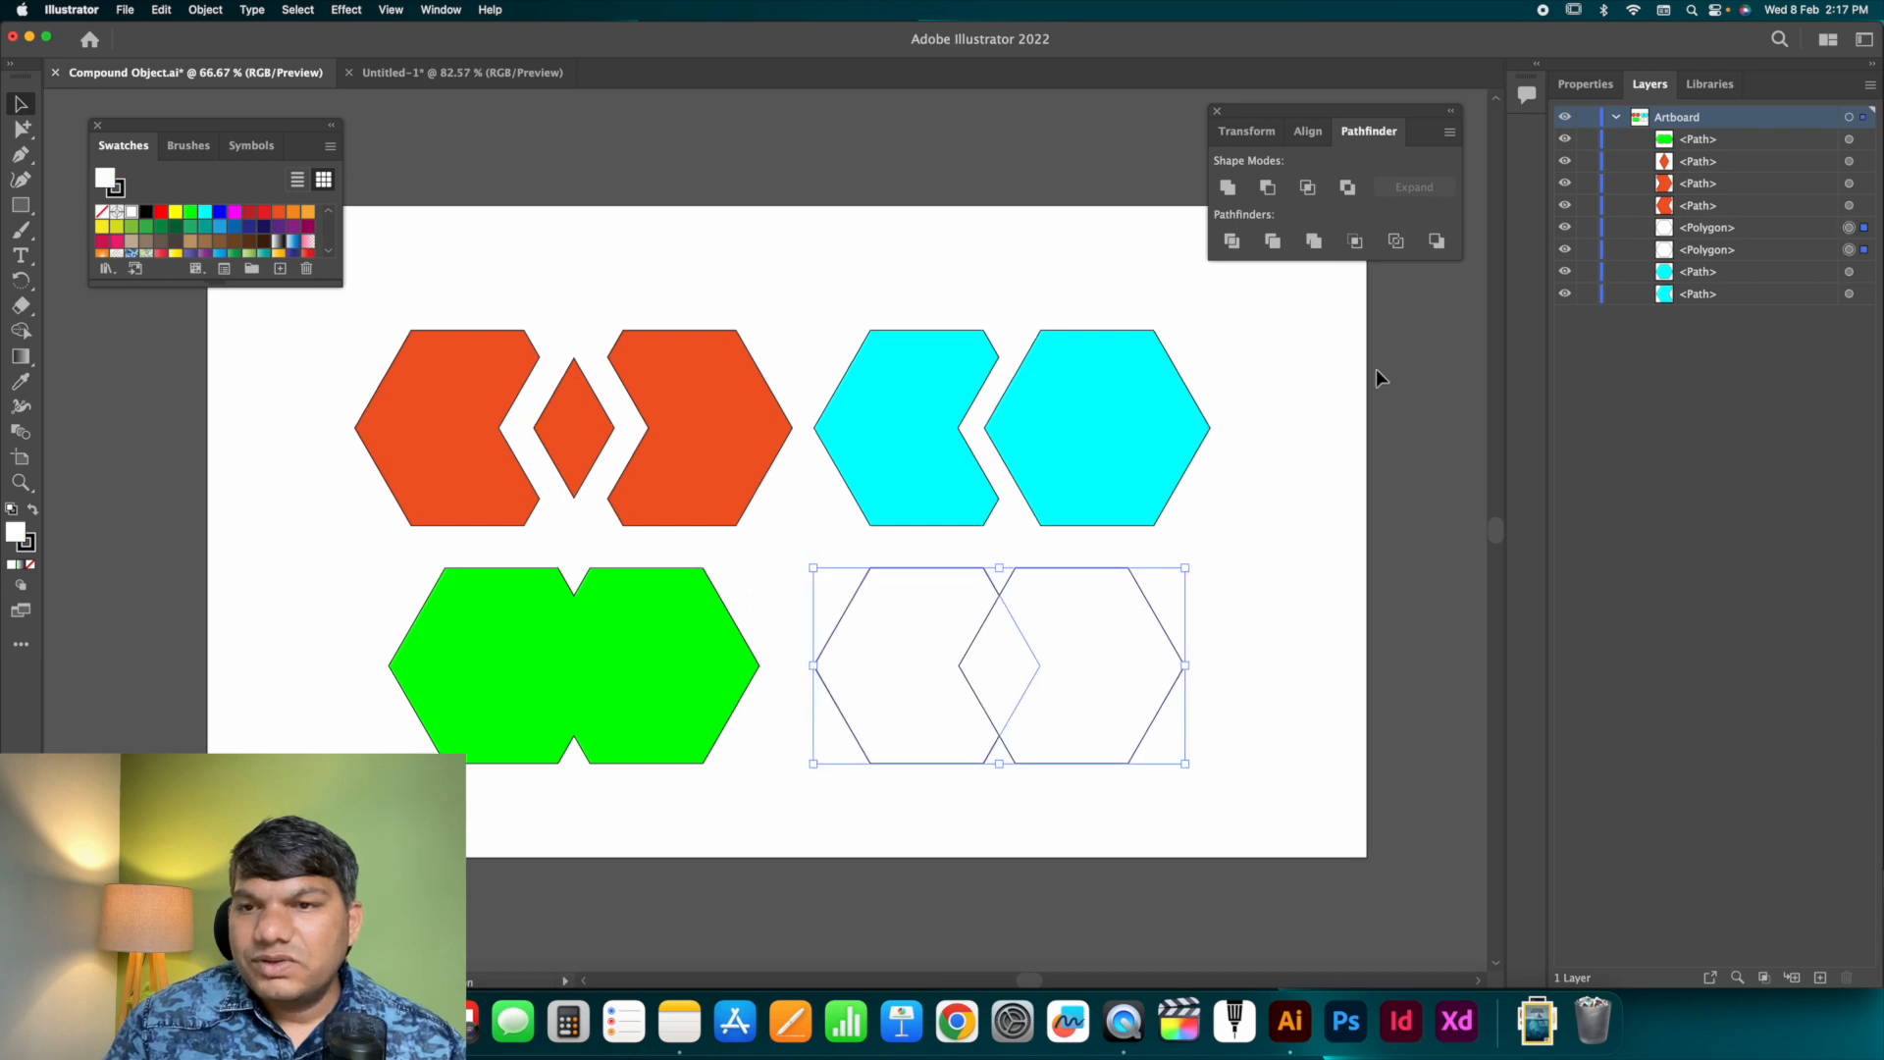
left_click(1357, 243)
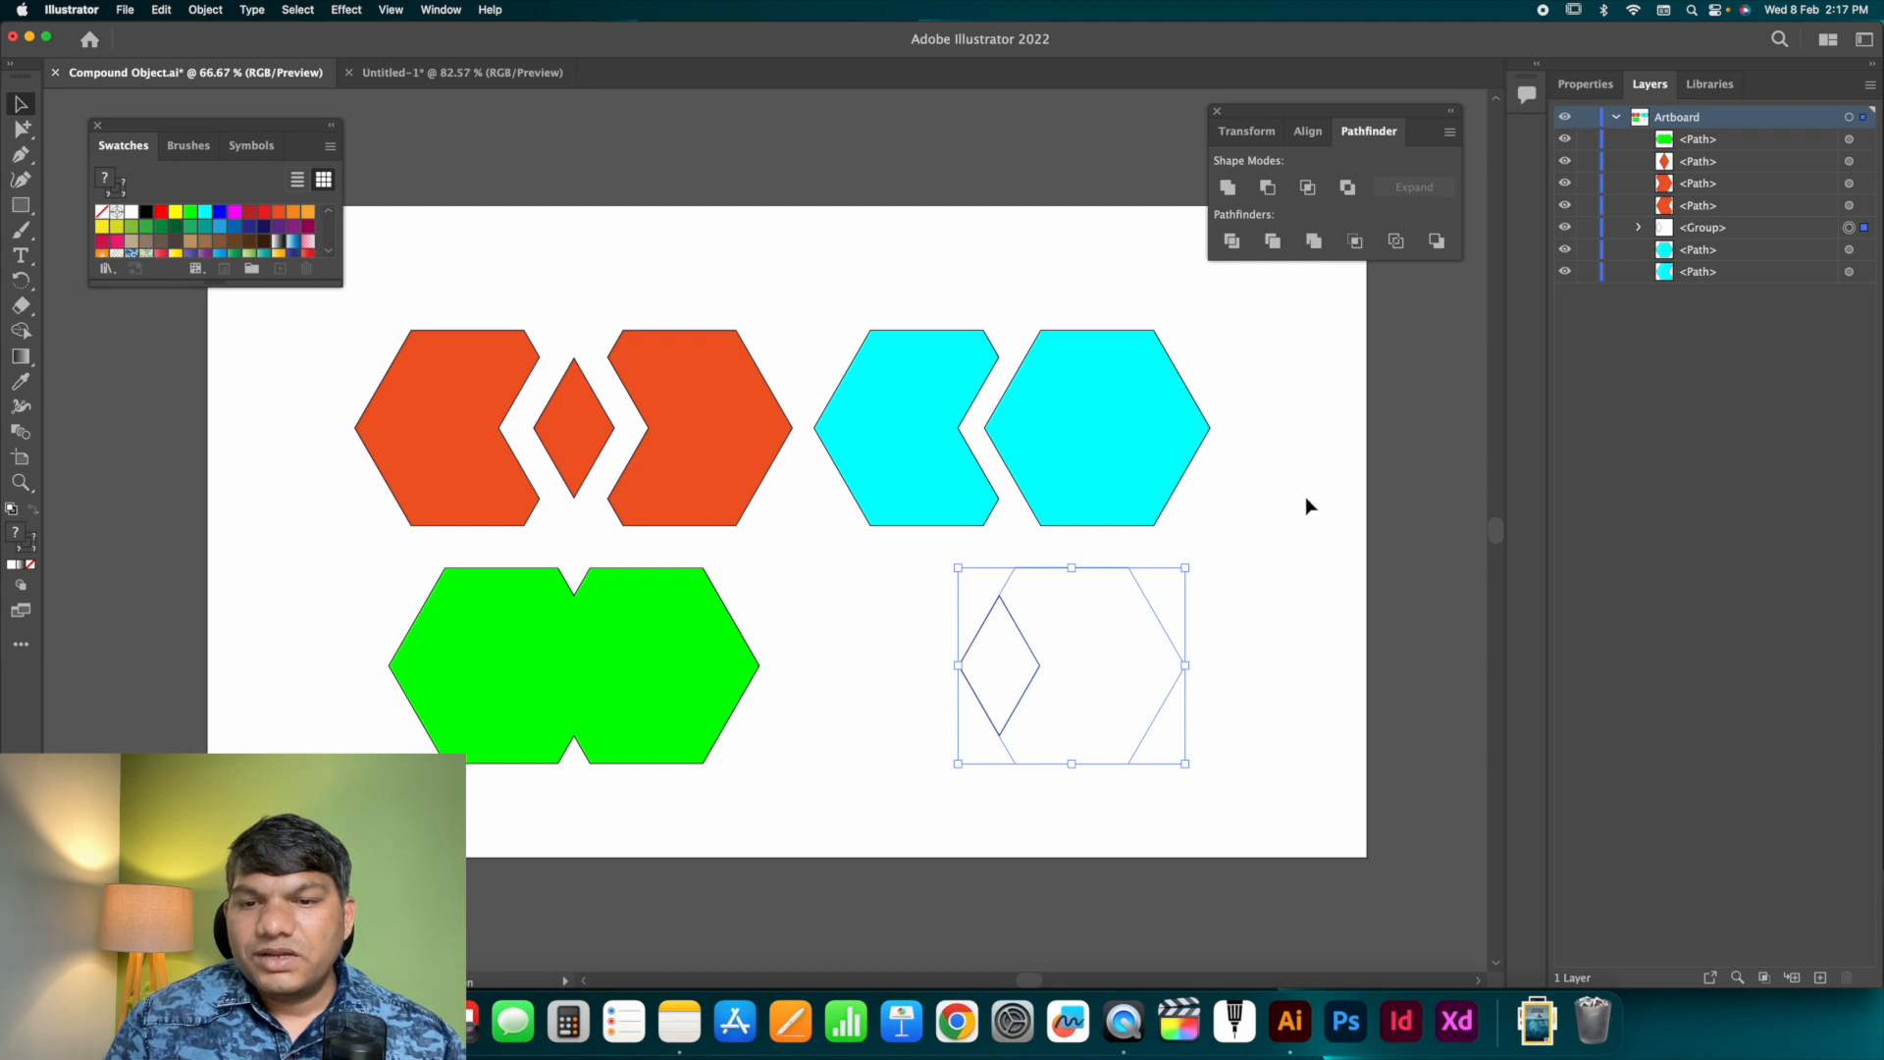
left_click_drag(1177, 550, 935, 452)
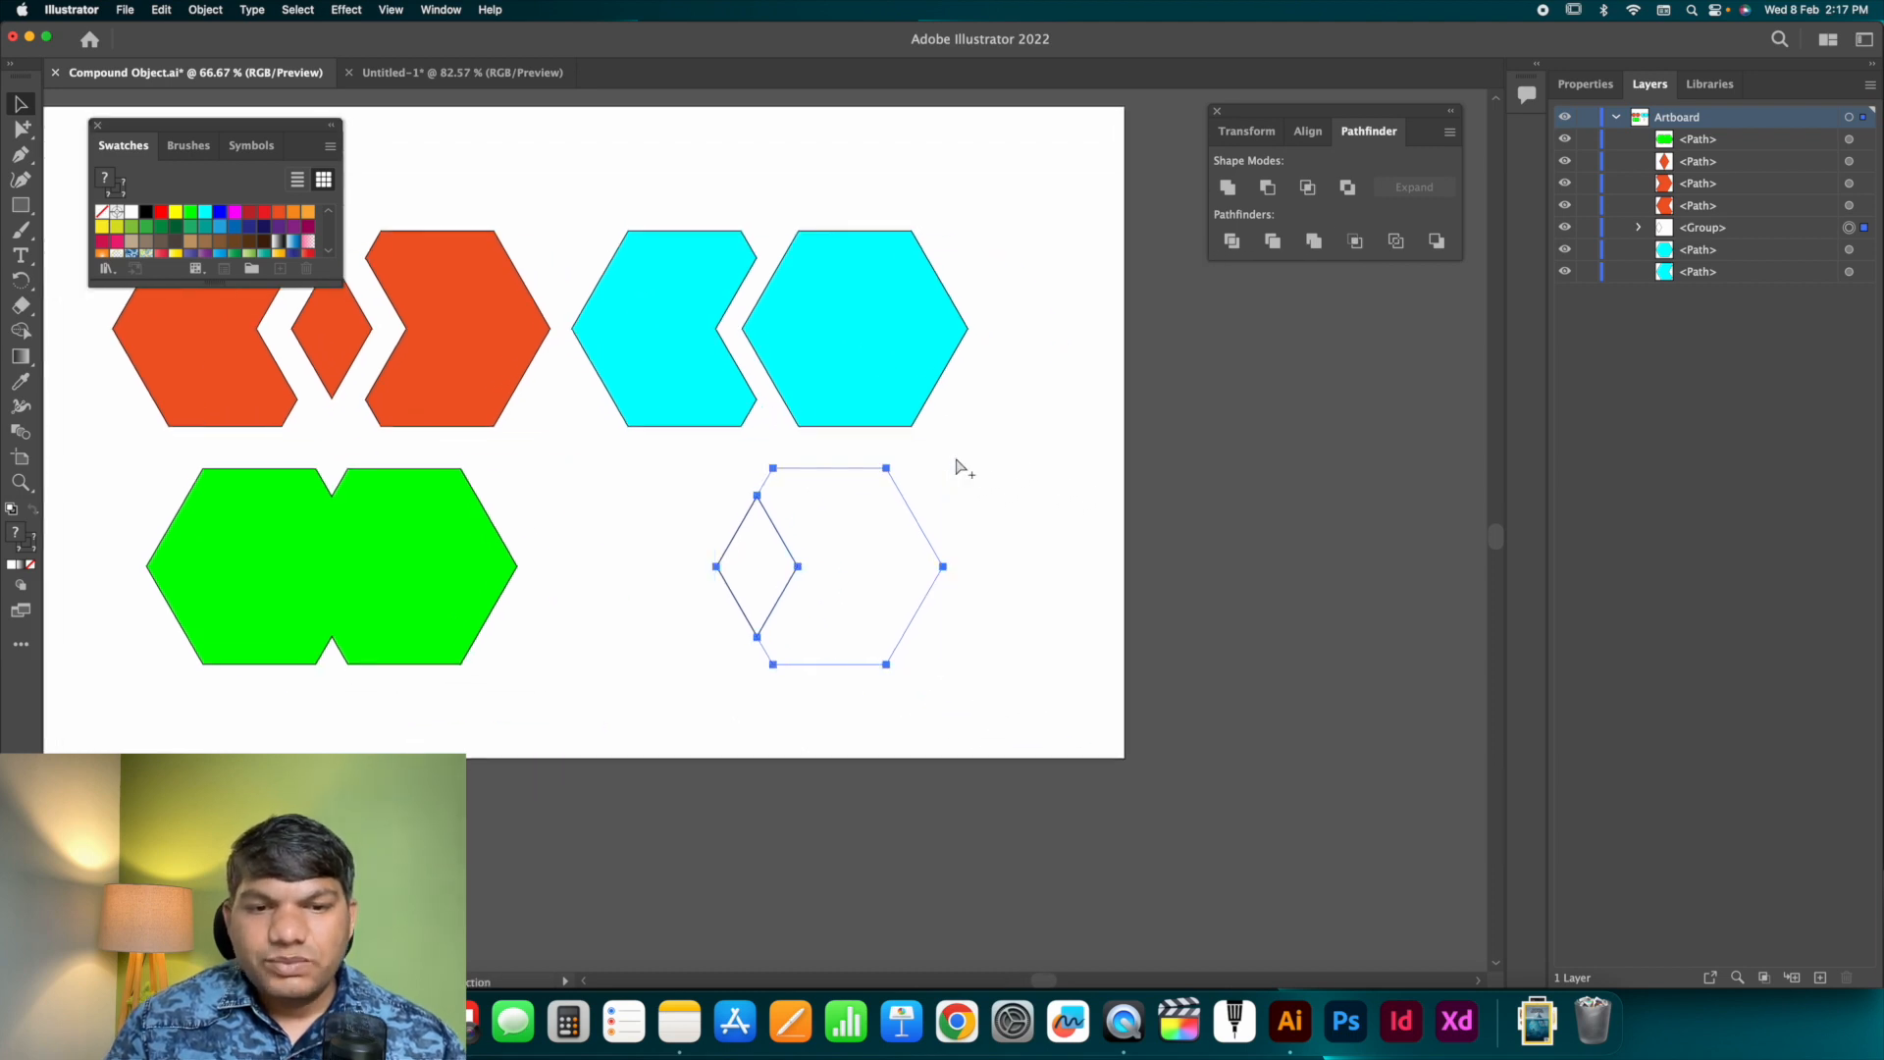
key("super+z")
Apply the Crop pathfinder to both overlapping hexagons of the lower-right pair and ungroup the result.
left_click(1035, 492)
left_click(904, 502)
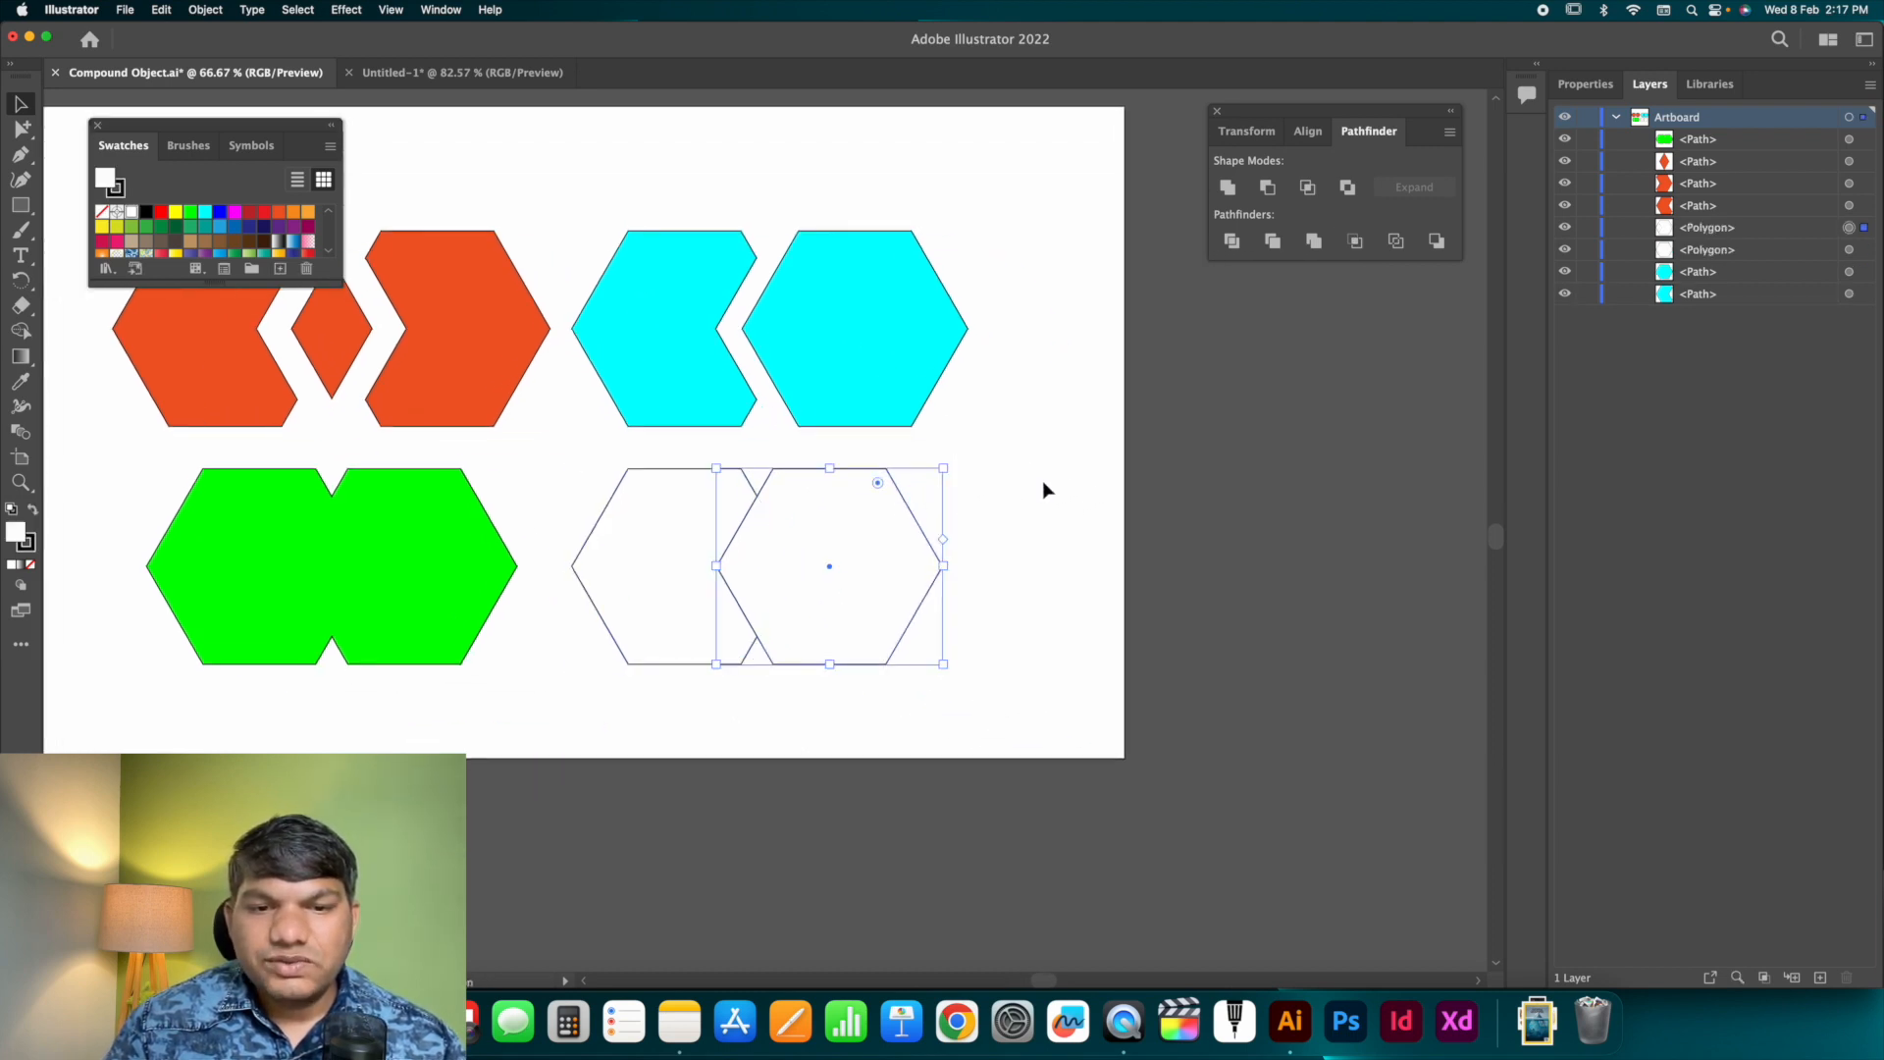
left_click_drag(1046, 481, 665, 619)
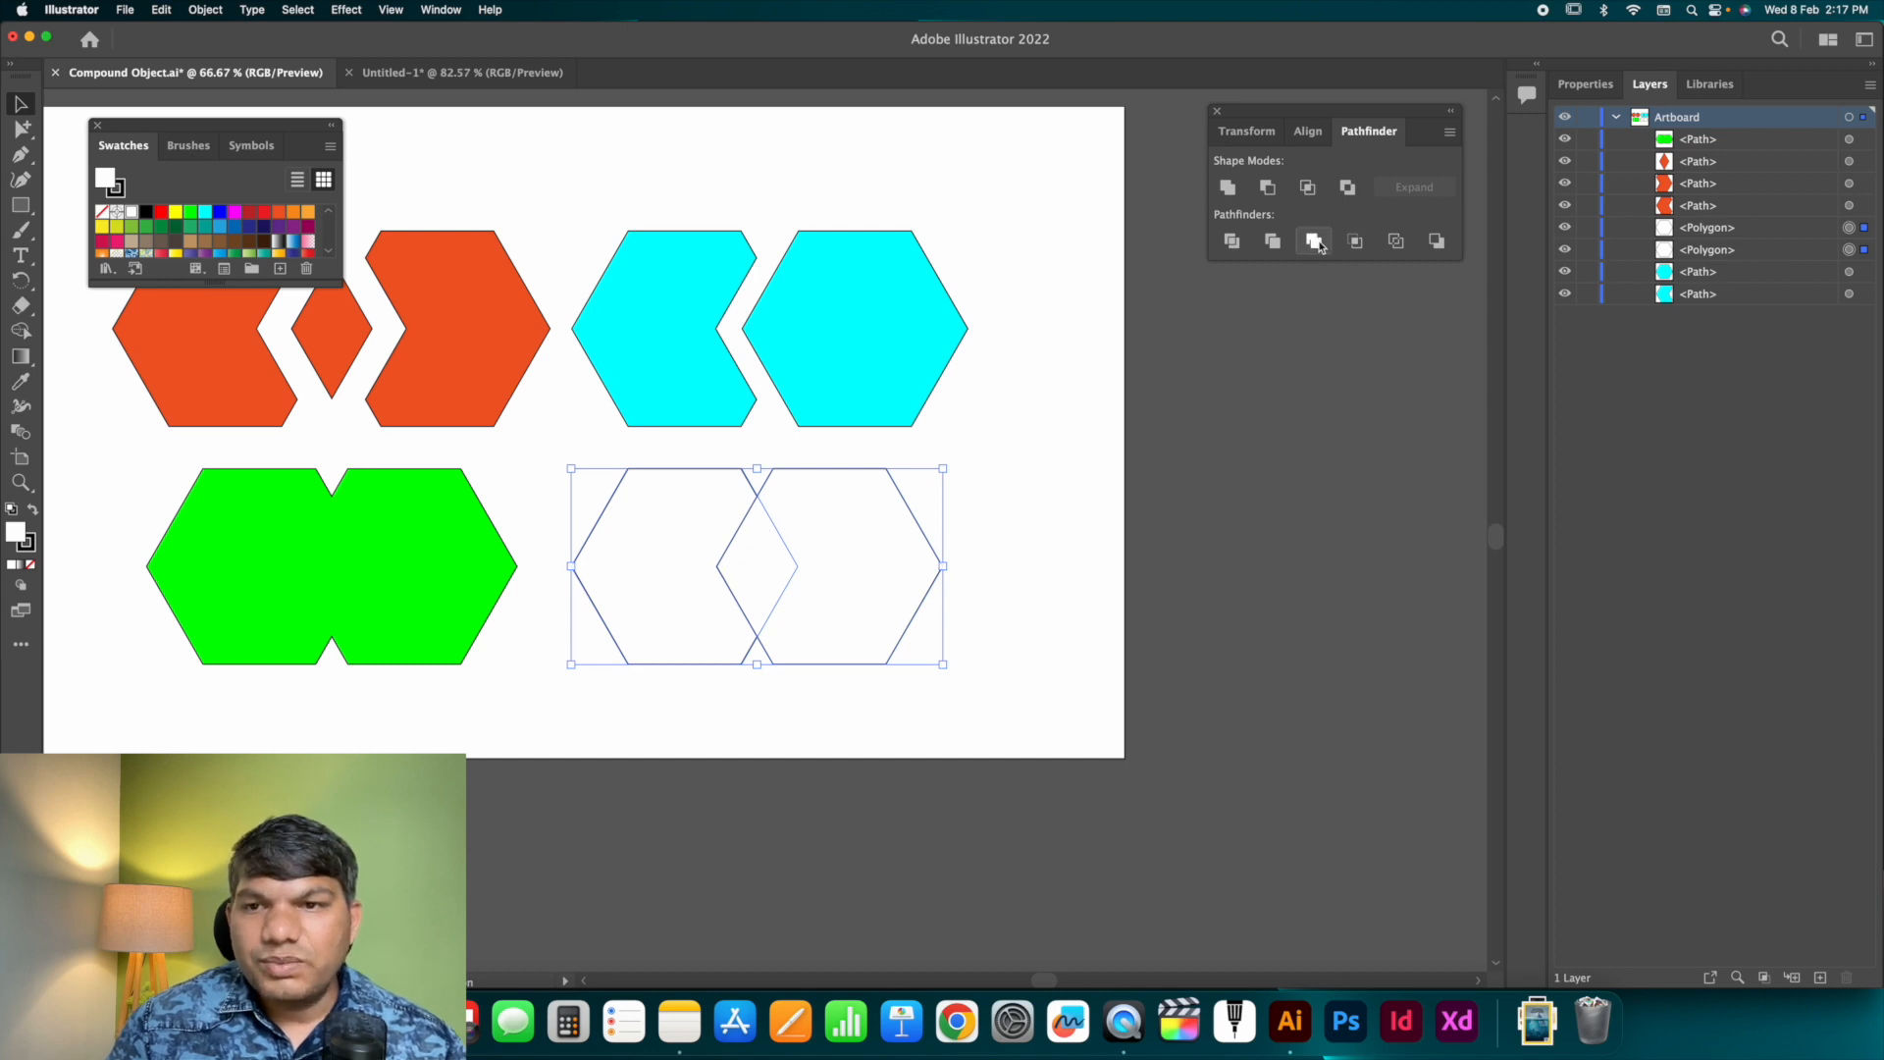
left_click(1356, 241)
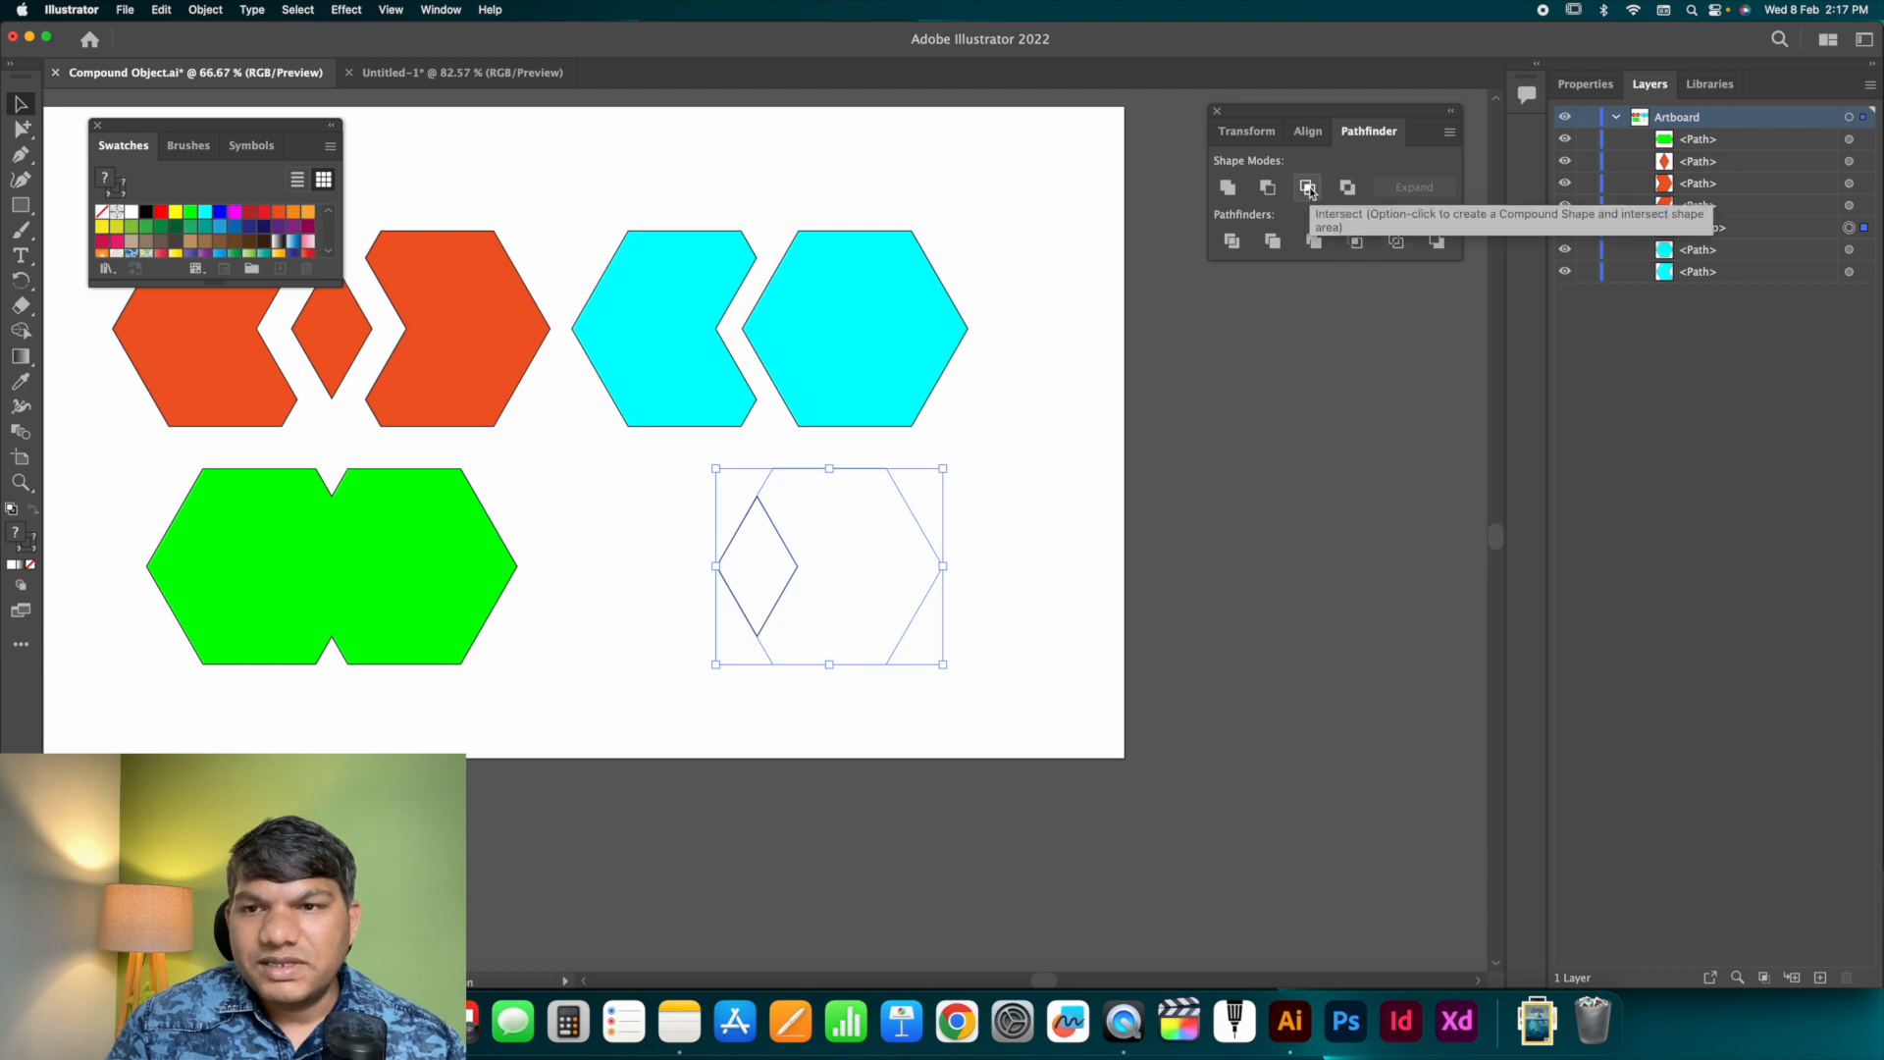
left_click(1005, 565)
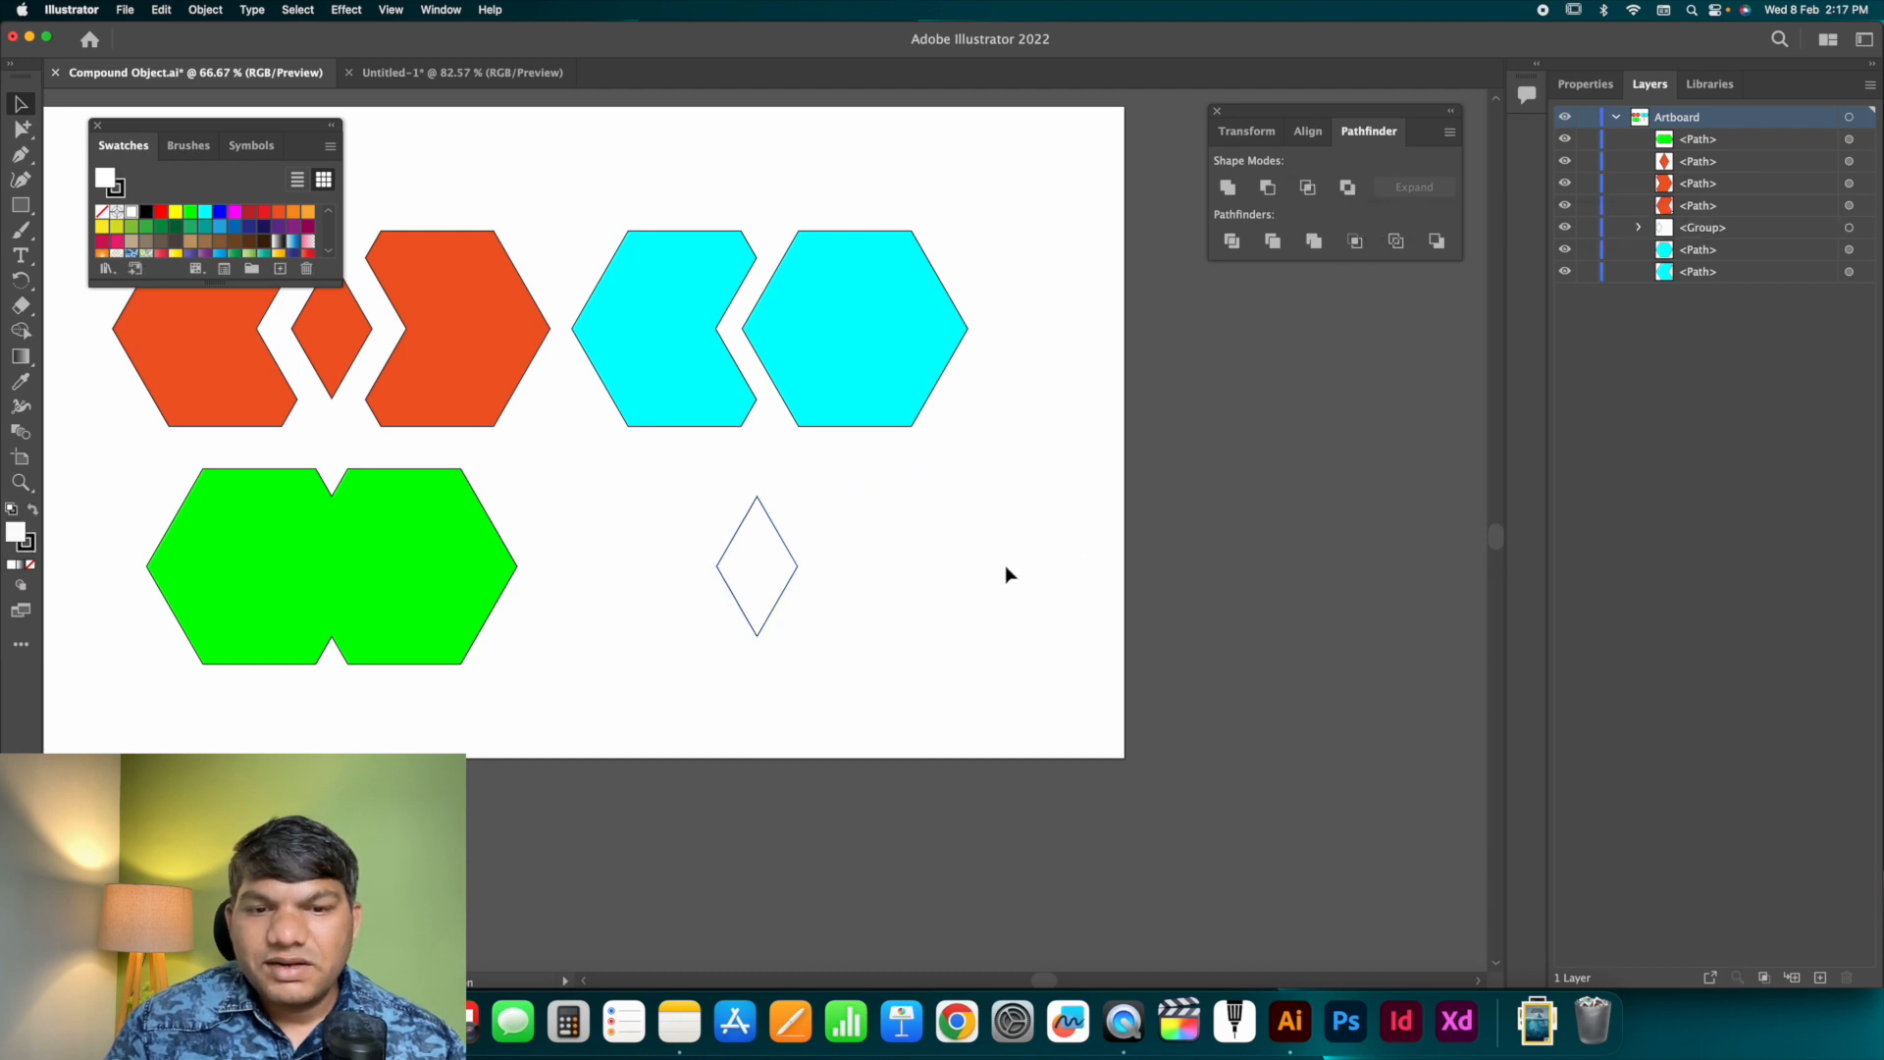
left_click(793, 566)
key("super+shift+g")
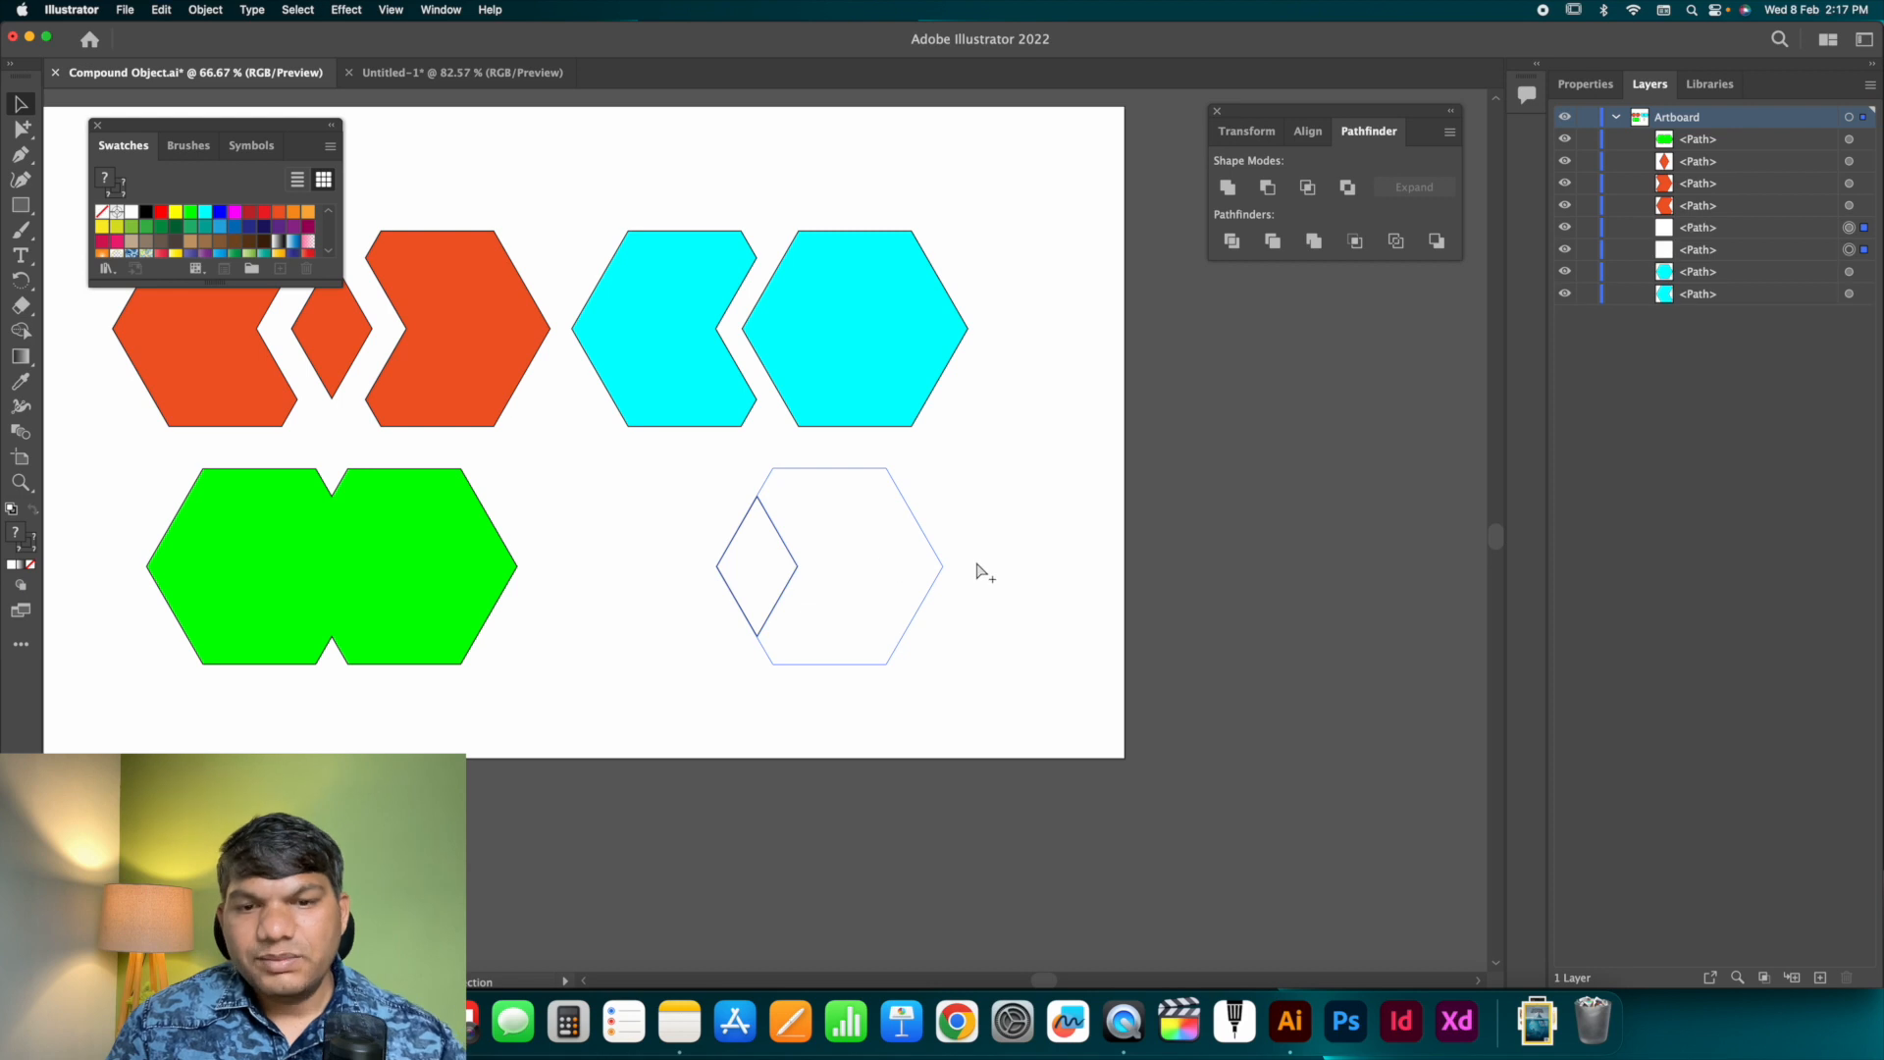
Move the larger piece of the cropped pair slightly to the right and fill it with light orange.
left_click(928, 540)
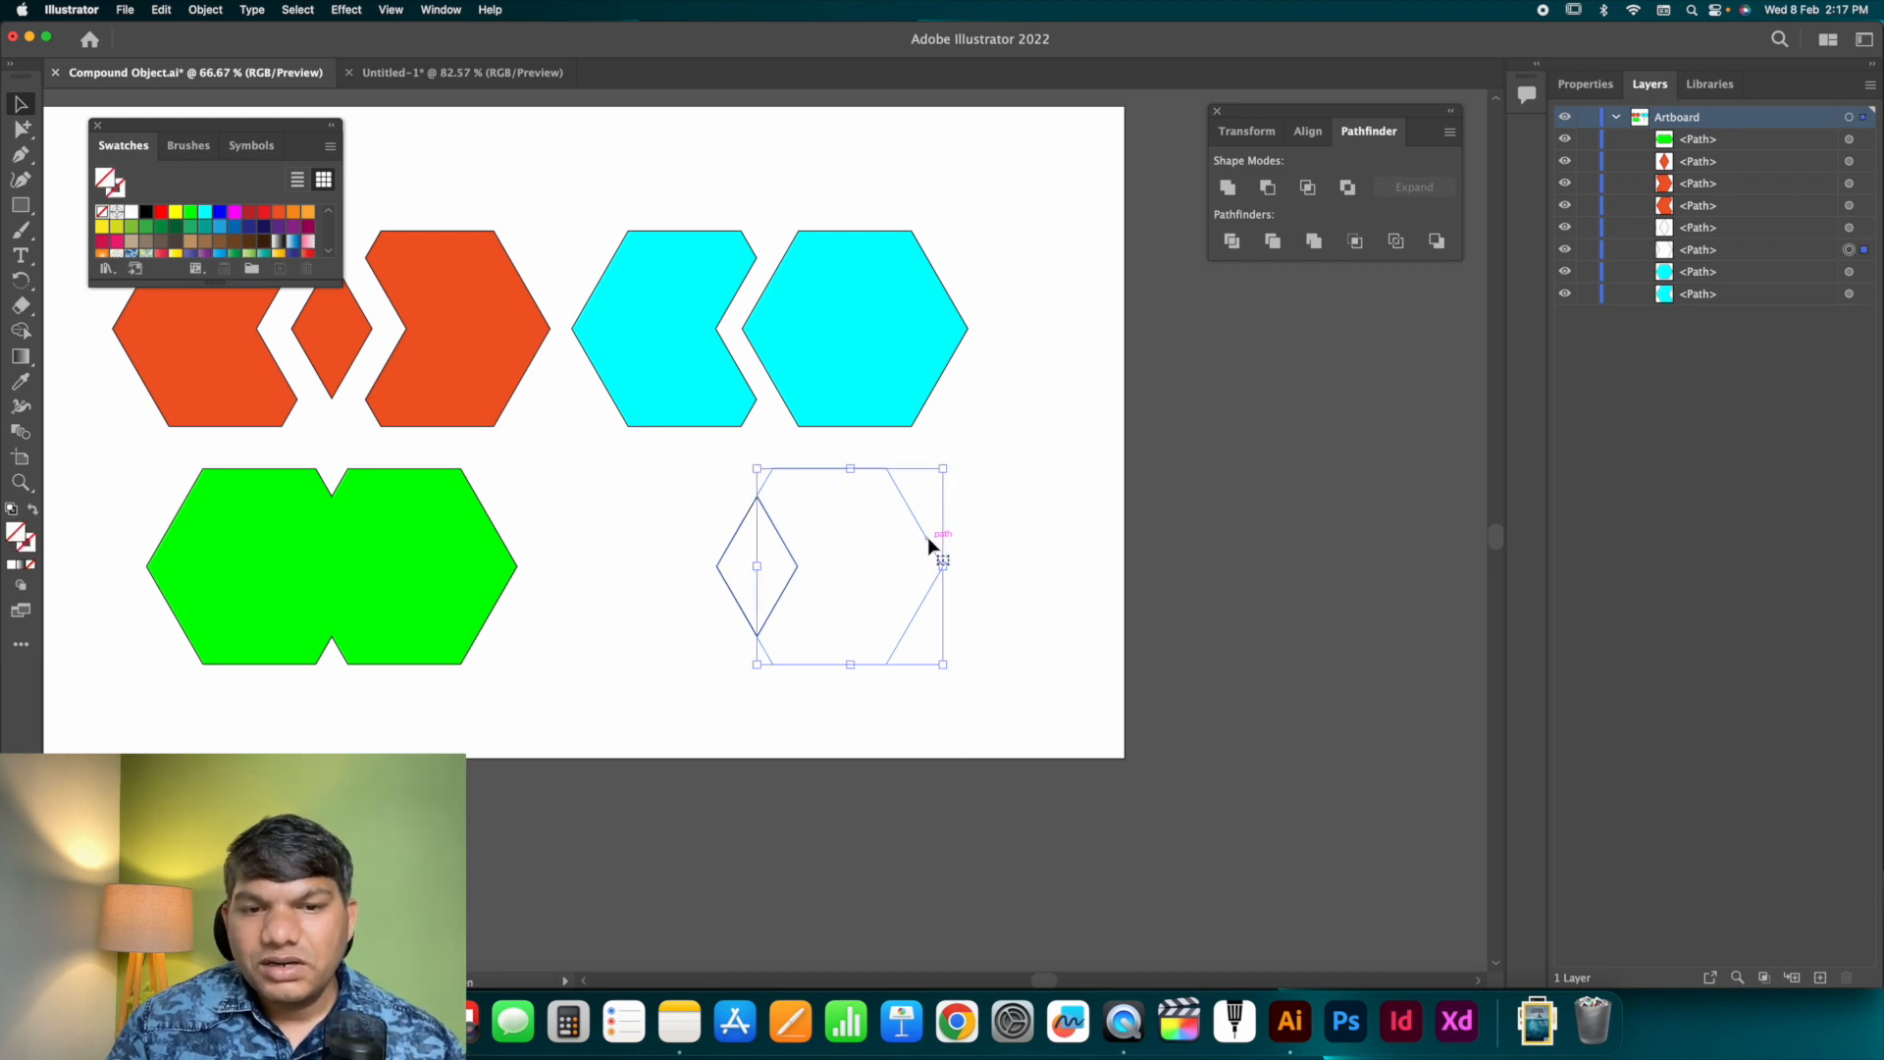
left_click_drag(929, 540, 949, 546)
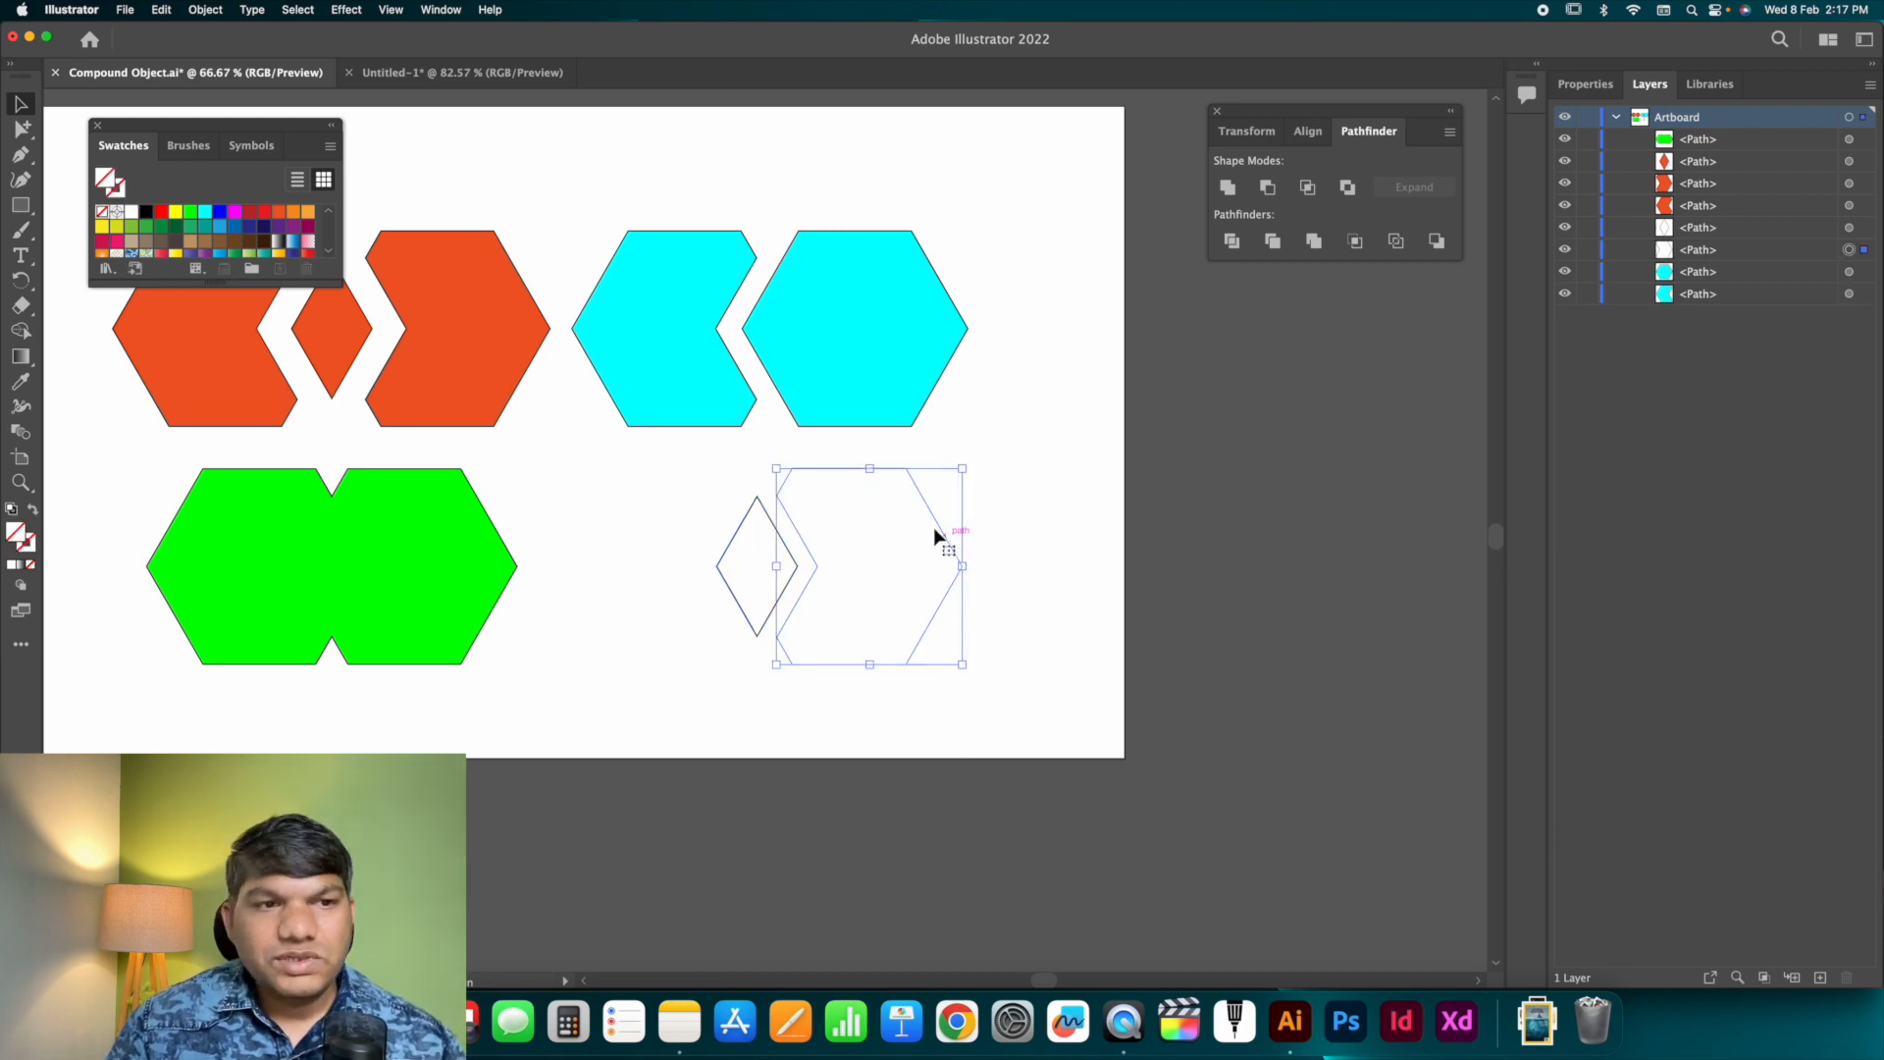
left_click(308, 212)
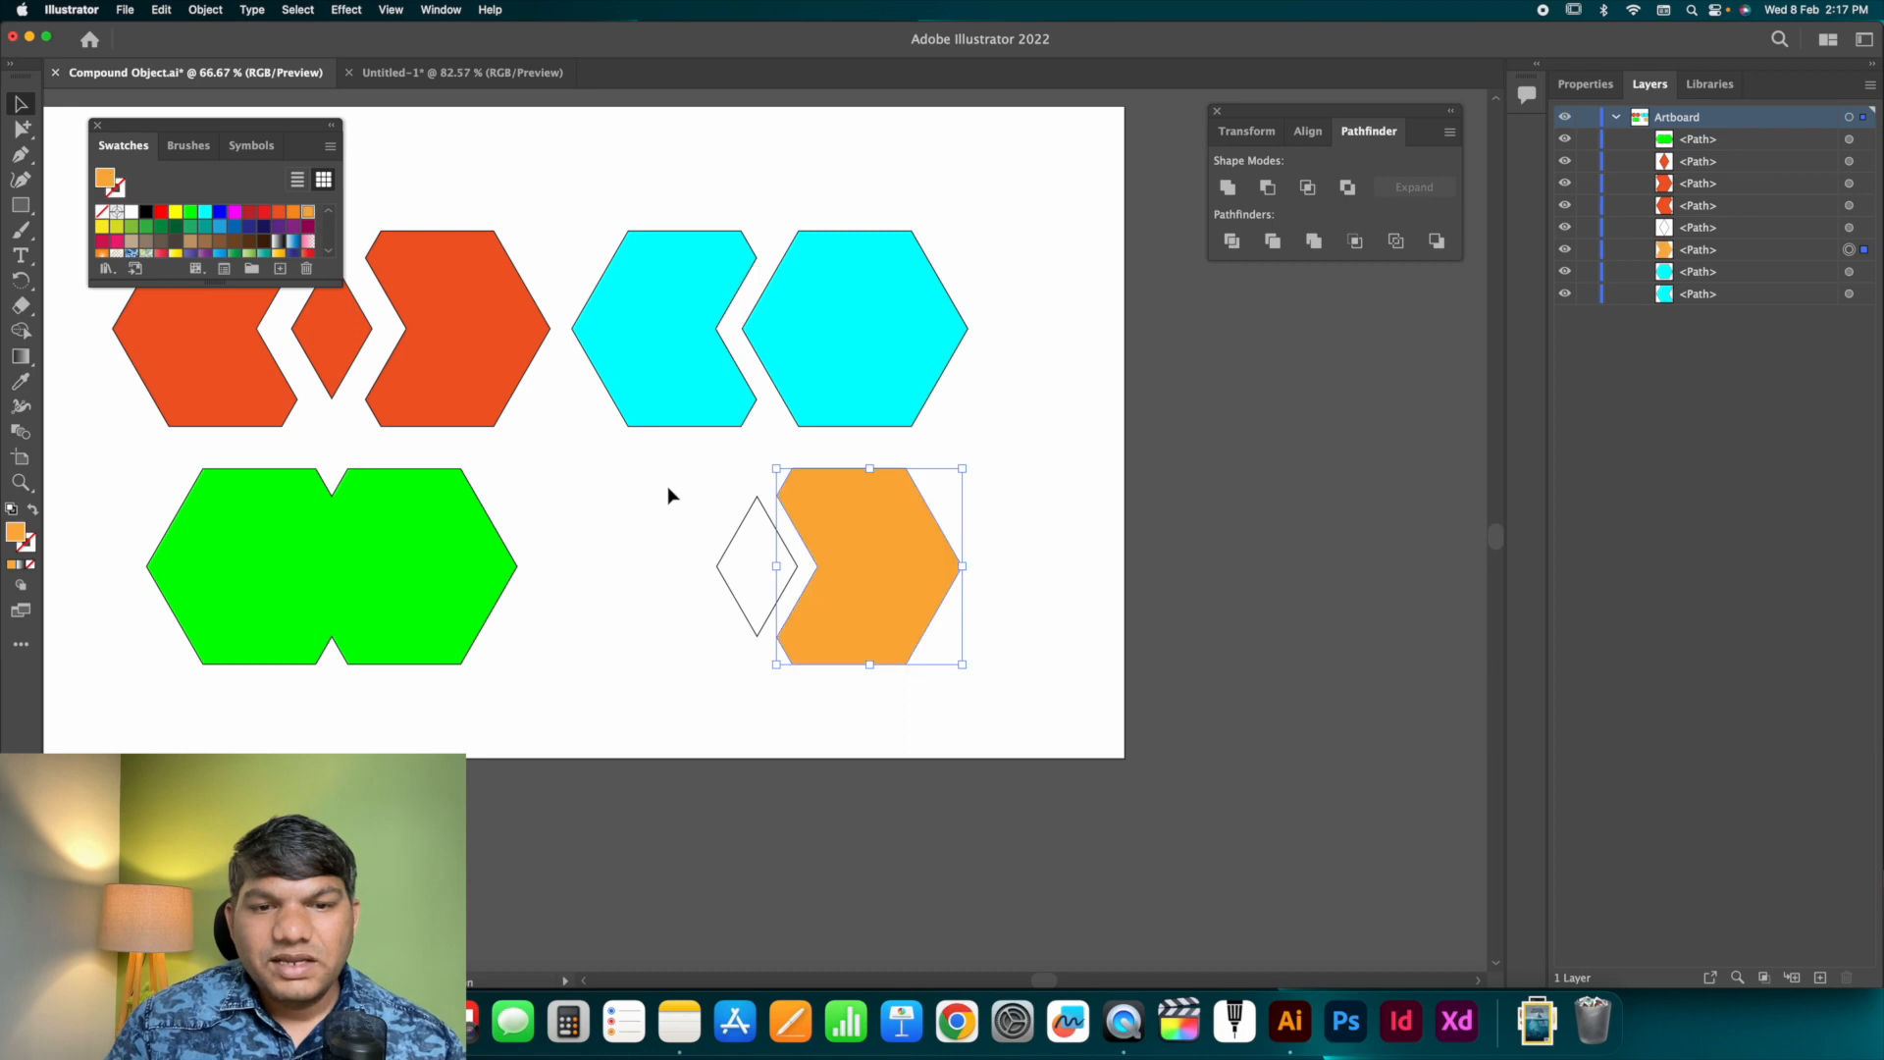
Fill the diamond piece of the cropped pair with red.
left_click(755, 505)
left_click(264, 212)
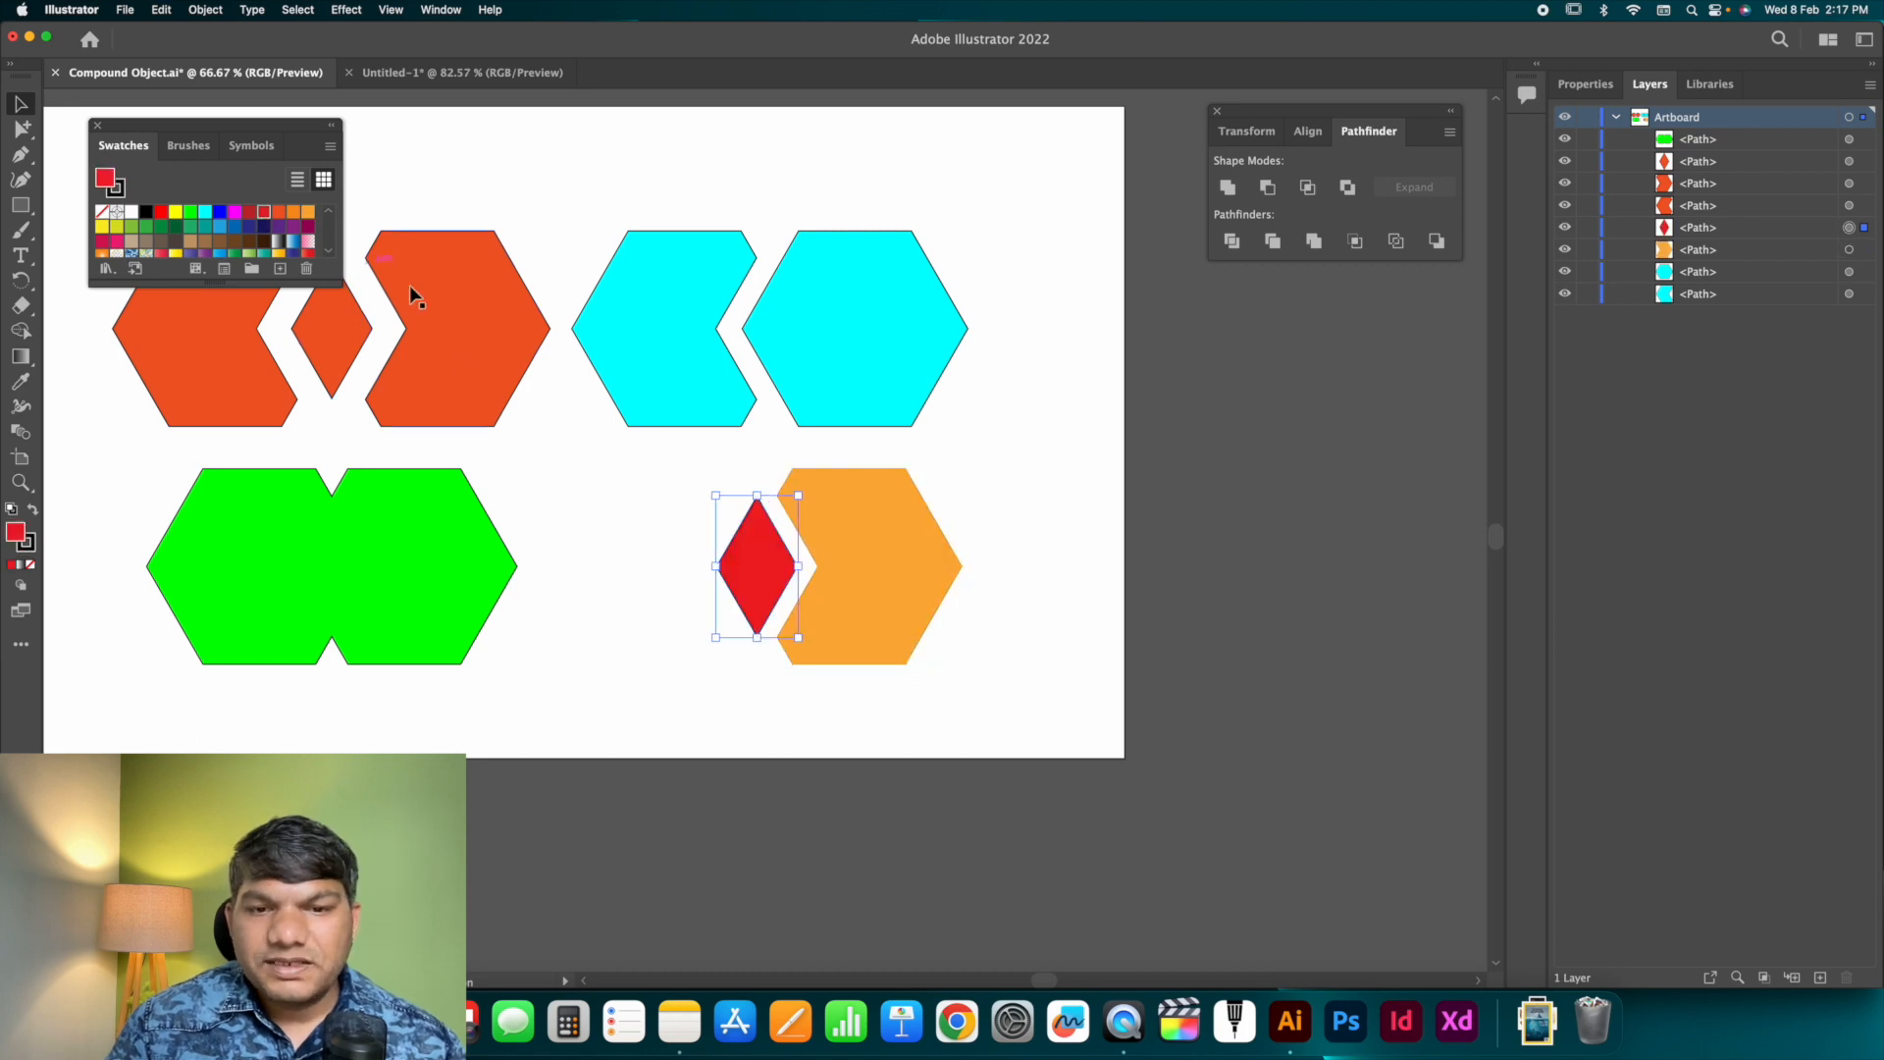
left_click(1020, 513)
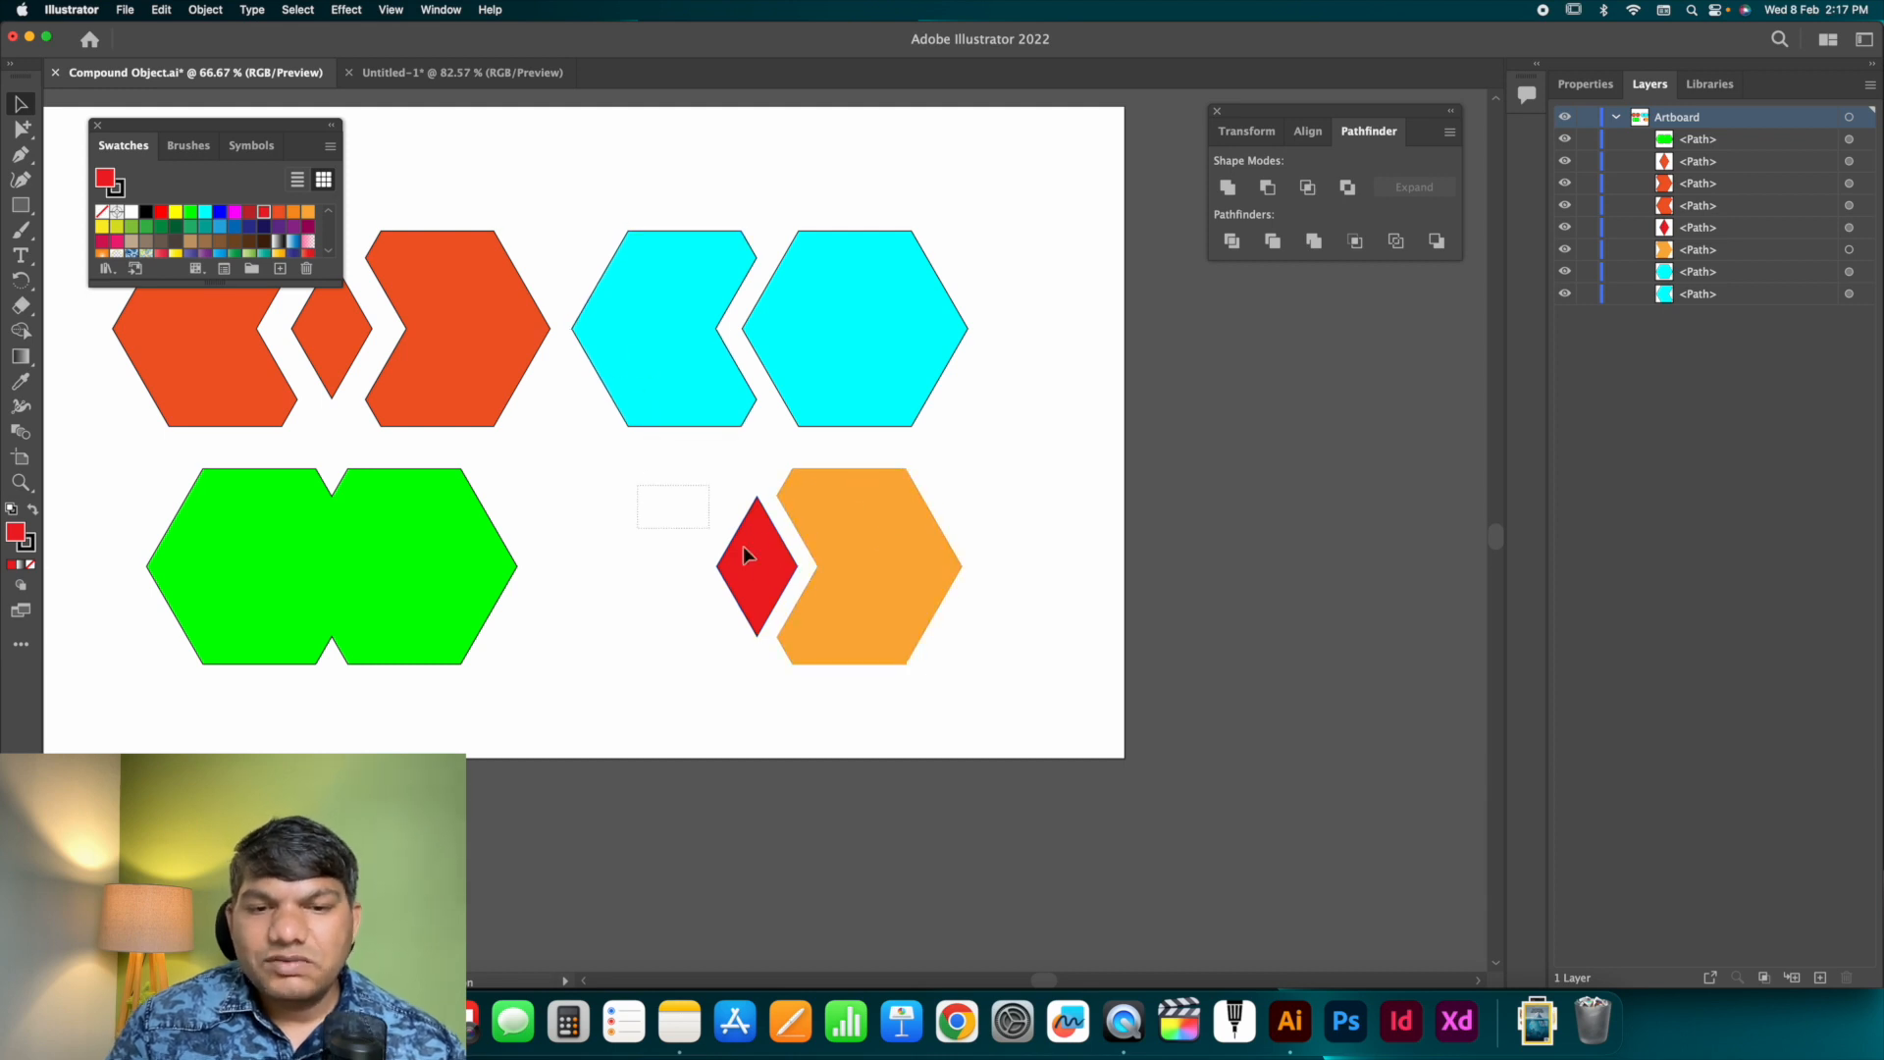
left_click_drag(743, 555, 968, 643)
left_click(993, 496)
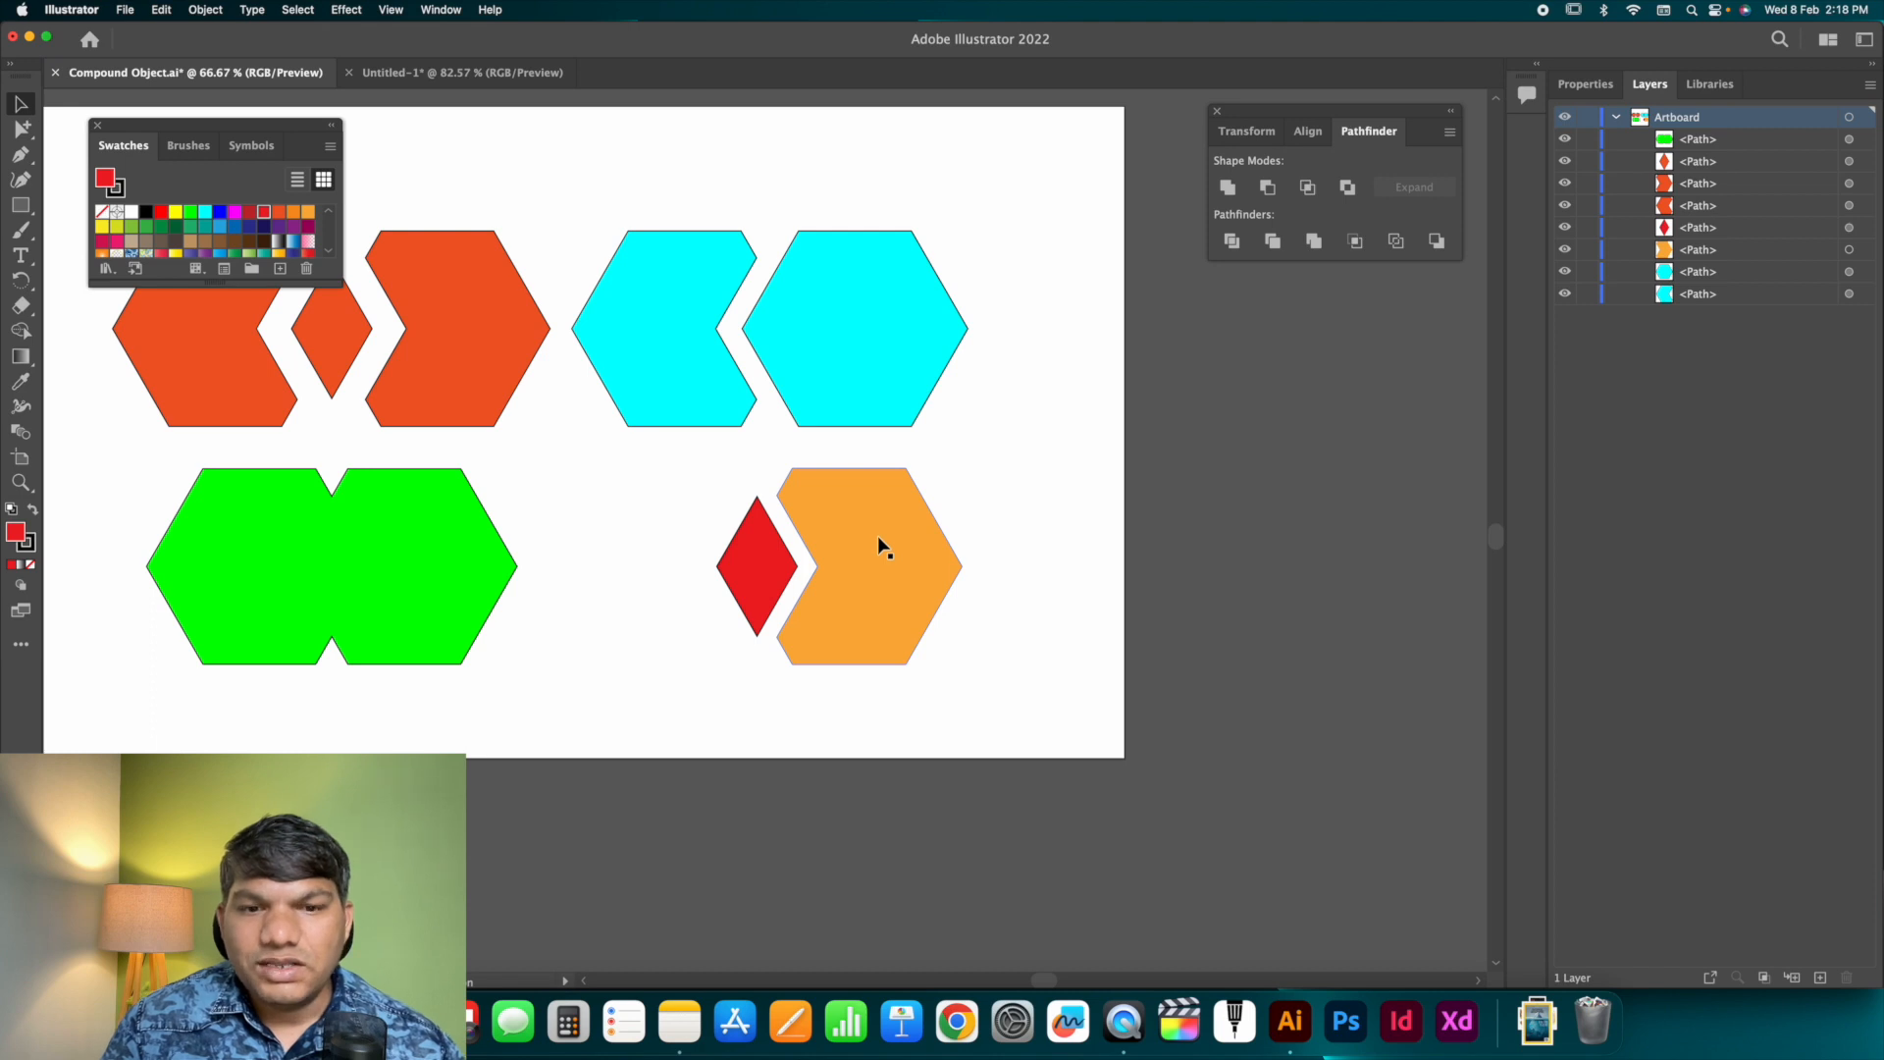
left_click_drag(982, 501, 708, 630)
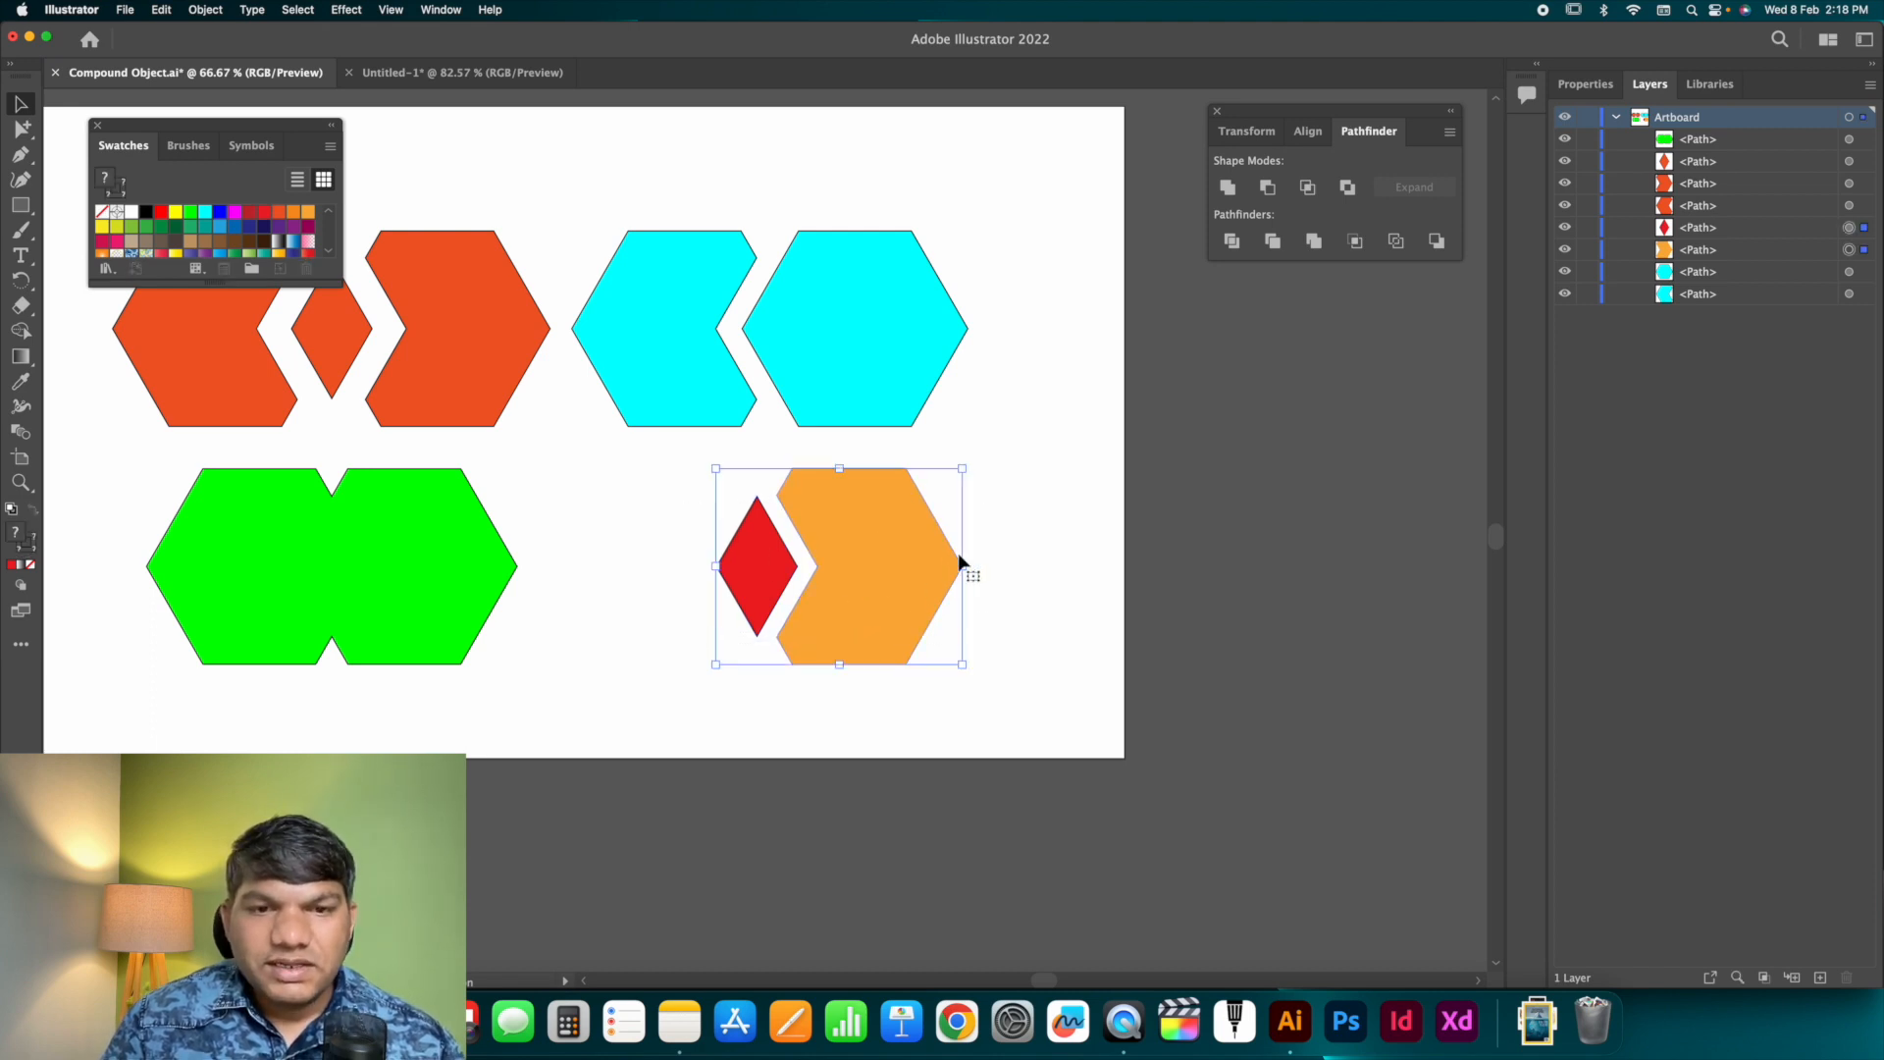
left_click_drag(966, 558, 658, 636)
left_click(721, 597)
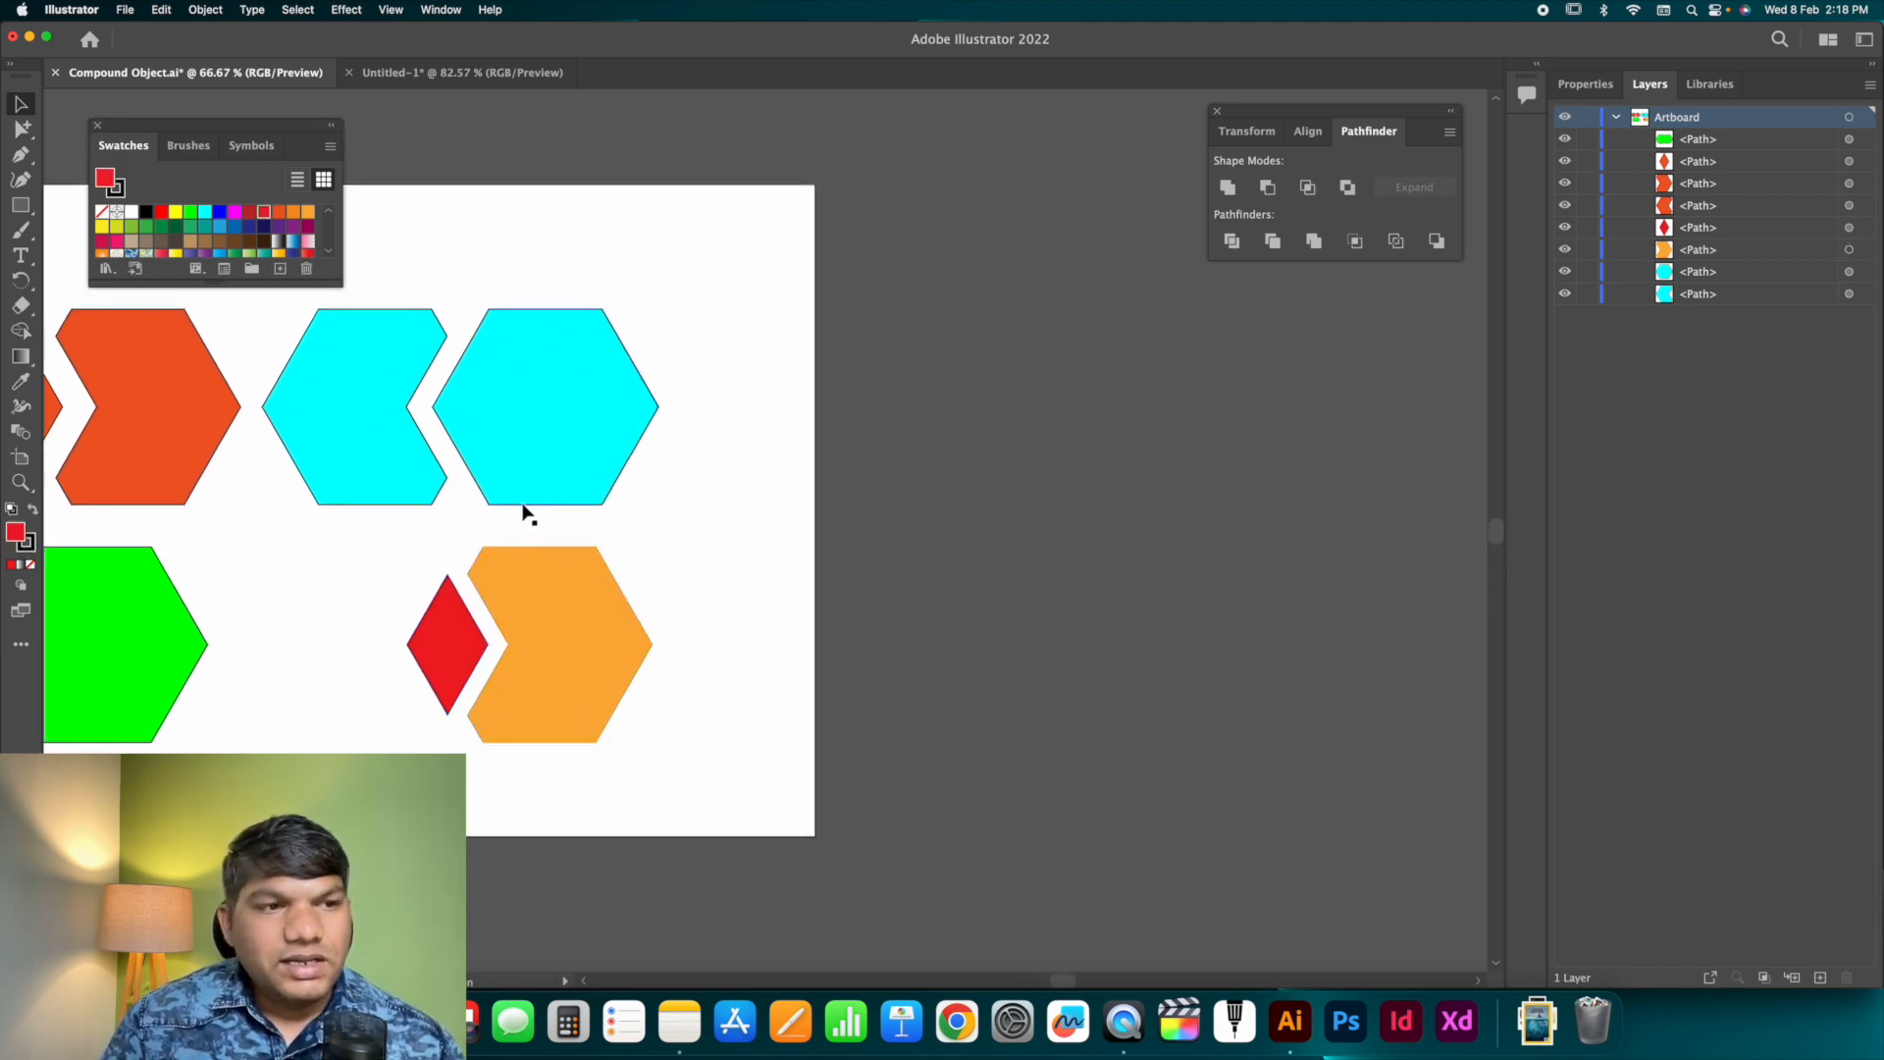
Draw a red hexagon about 210 px high over the artboard's lower-right edge and add a copy overlapping it horizontally.
left_click_drag(22, 204, 98, 255)
mouse_move(756, 562)
left_mouse_down()
mouse_move(850, 660)
mouse_move(806, 636)
mouse_move(909, 626)
mouse_move(899, 669)
mouse_move(814, 649)
mouse_move(912, 655)
left_mouse_up()
key("v")
key("space")
left_click_drag(795, 503, 892, 681)
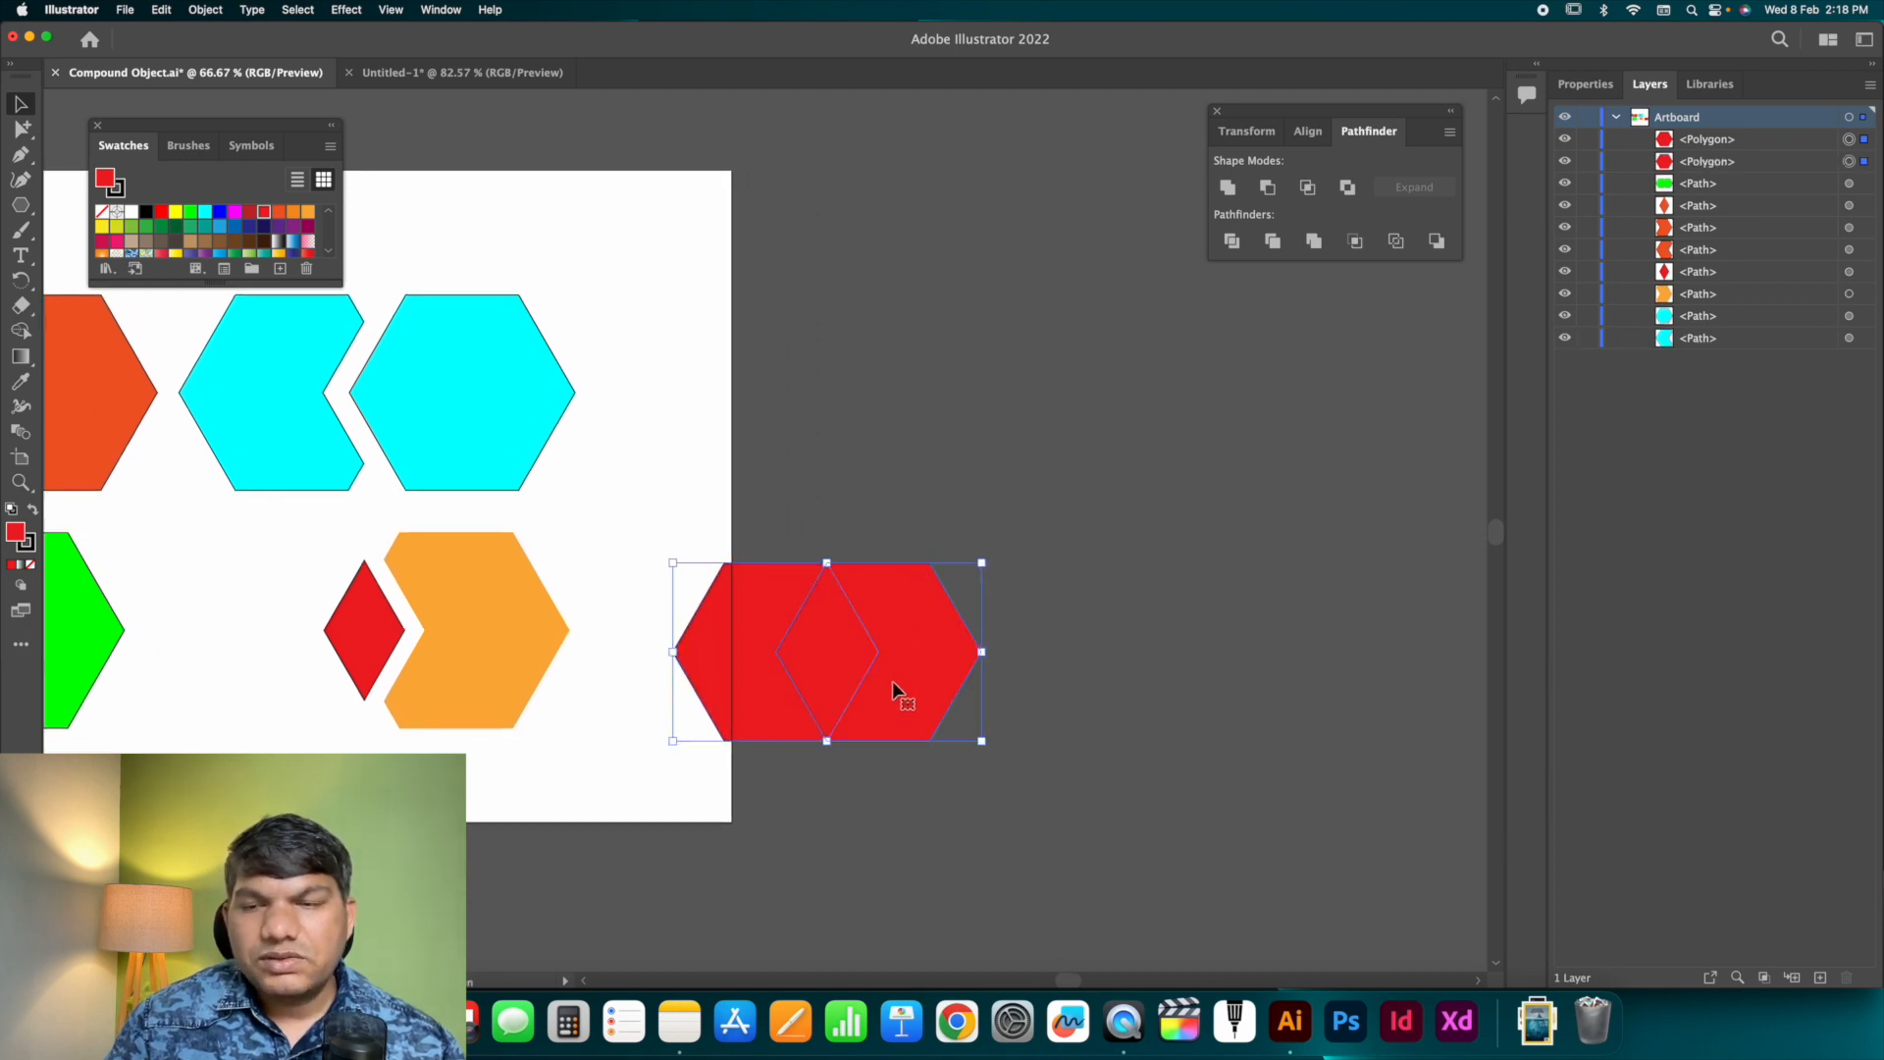
Apply the Outline pathfinder to the red hexagon pair and give the resulting lines a 4 pt black stroke.
left_click(1397, 243)
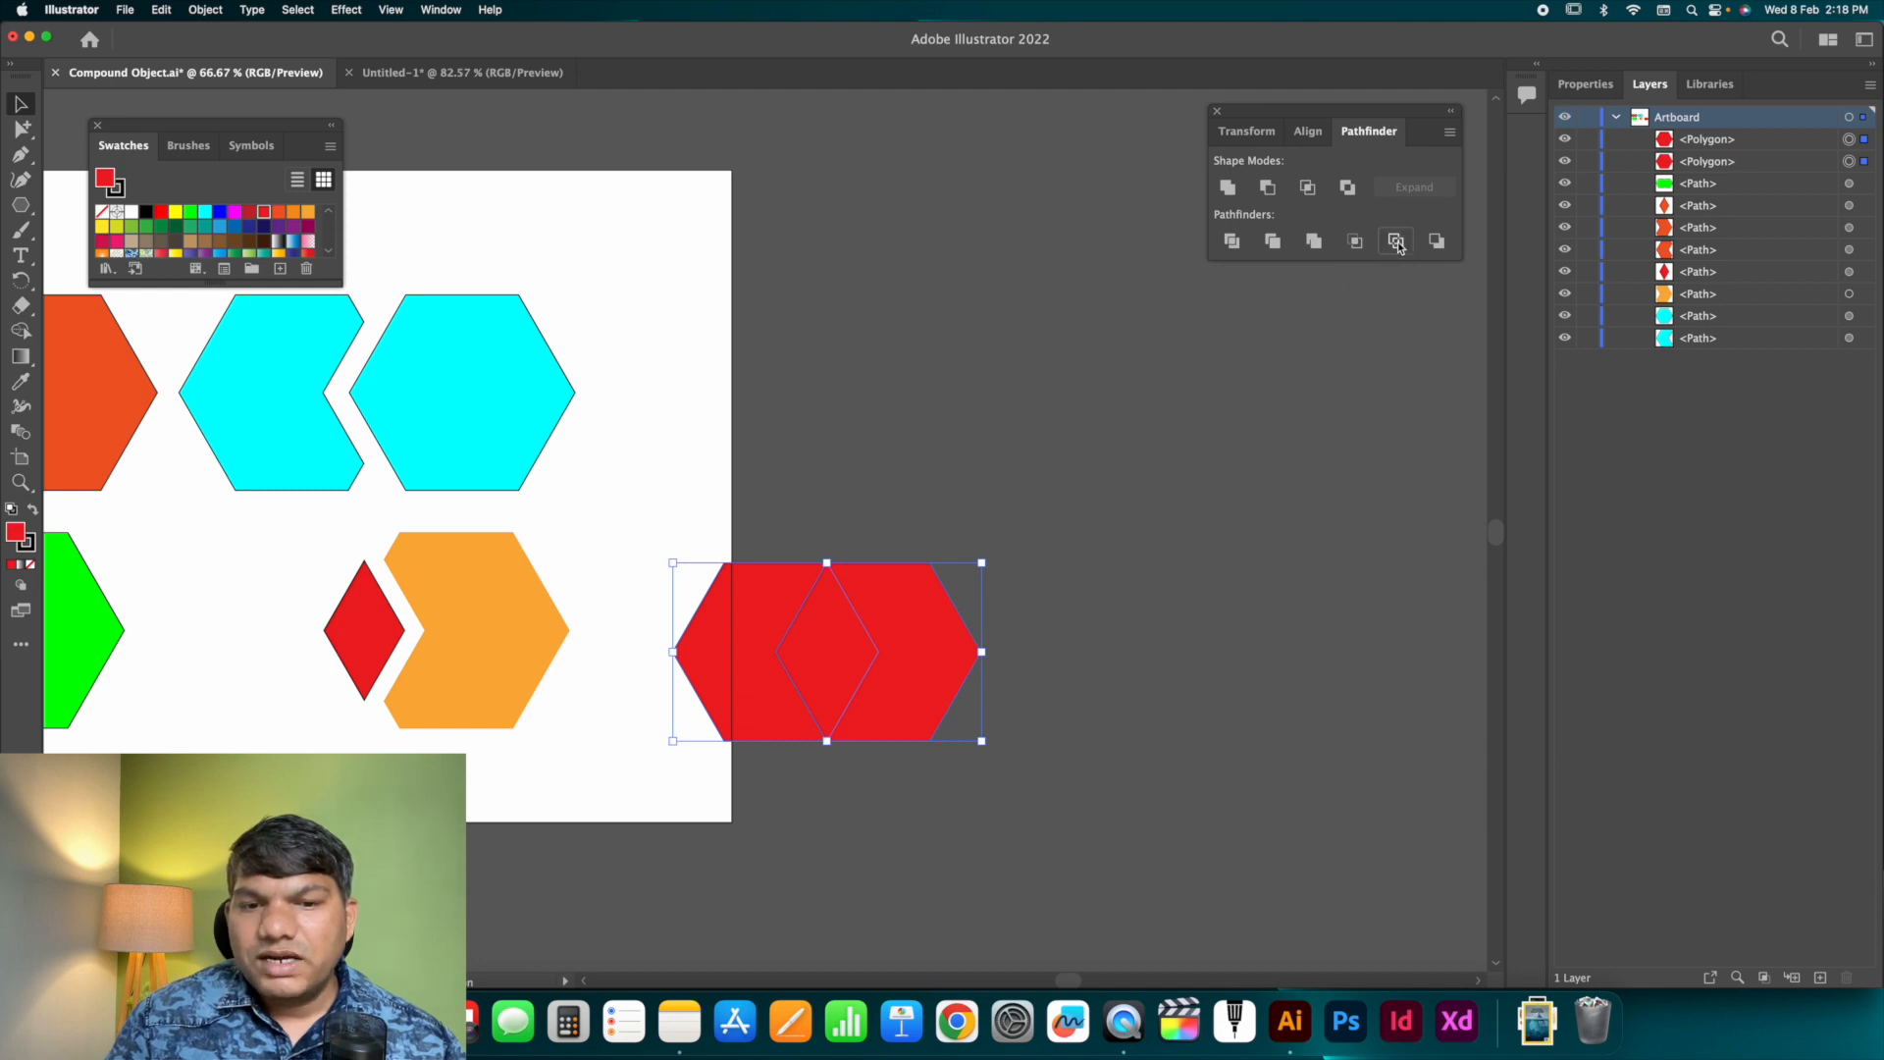
left_click(1008, 443)
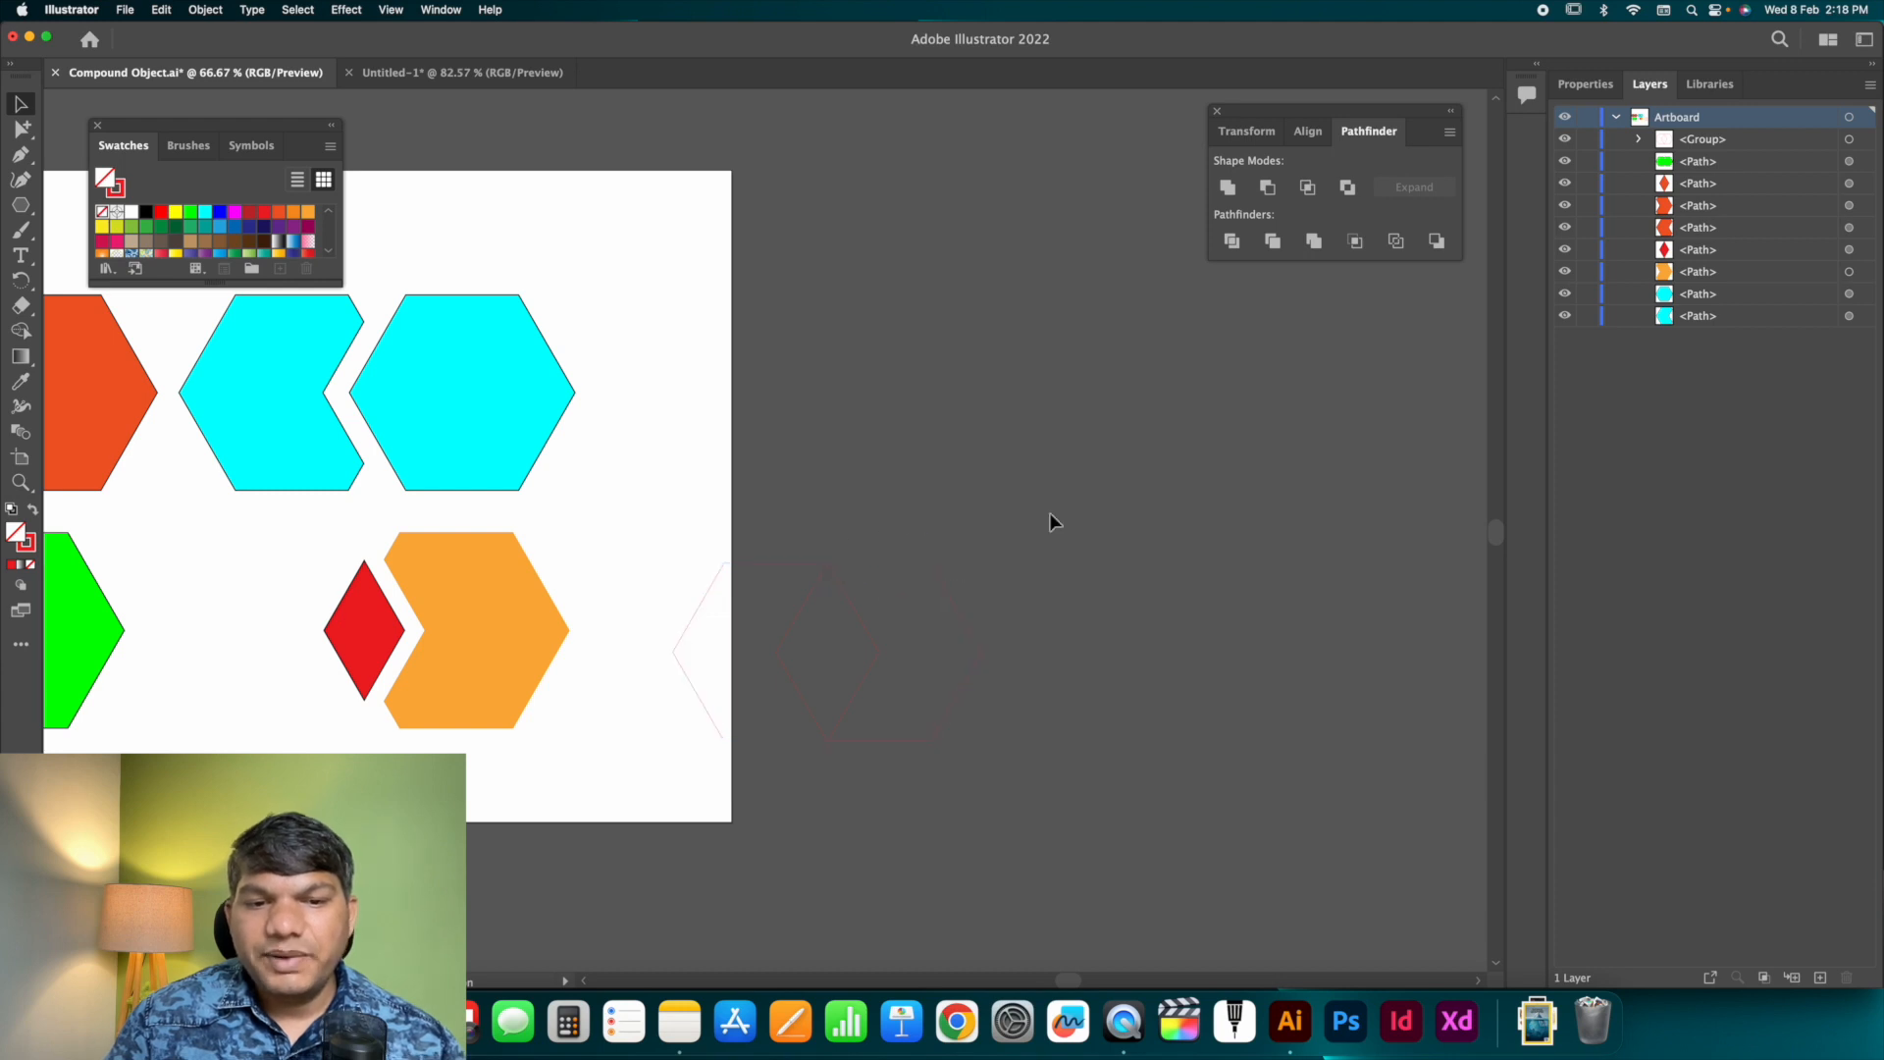
left_click_drag(1050, 512, 686, 781)
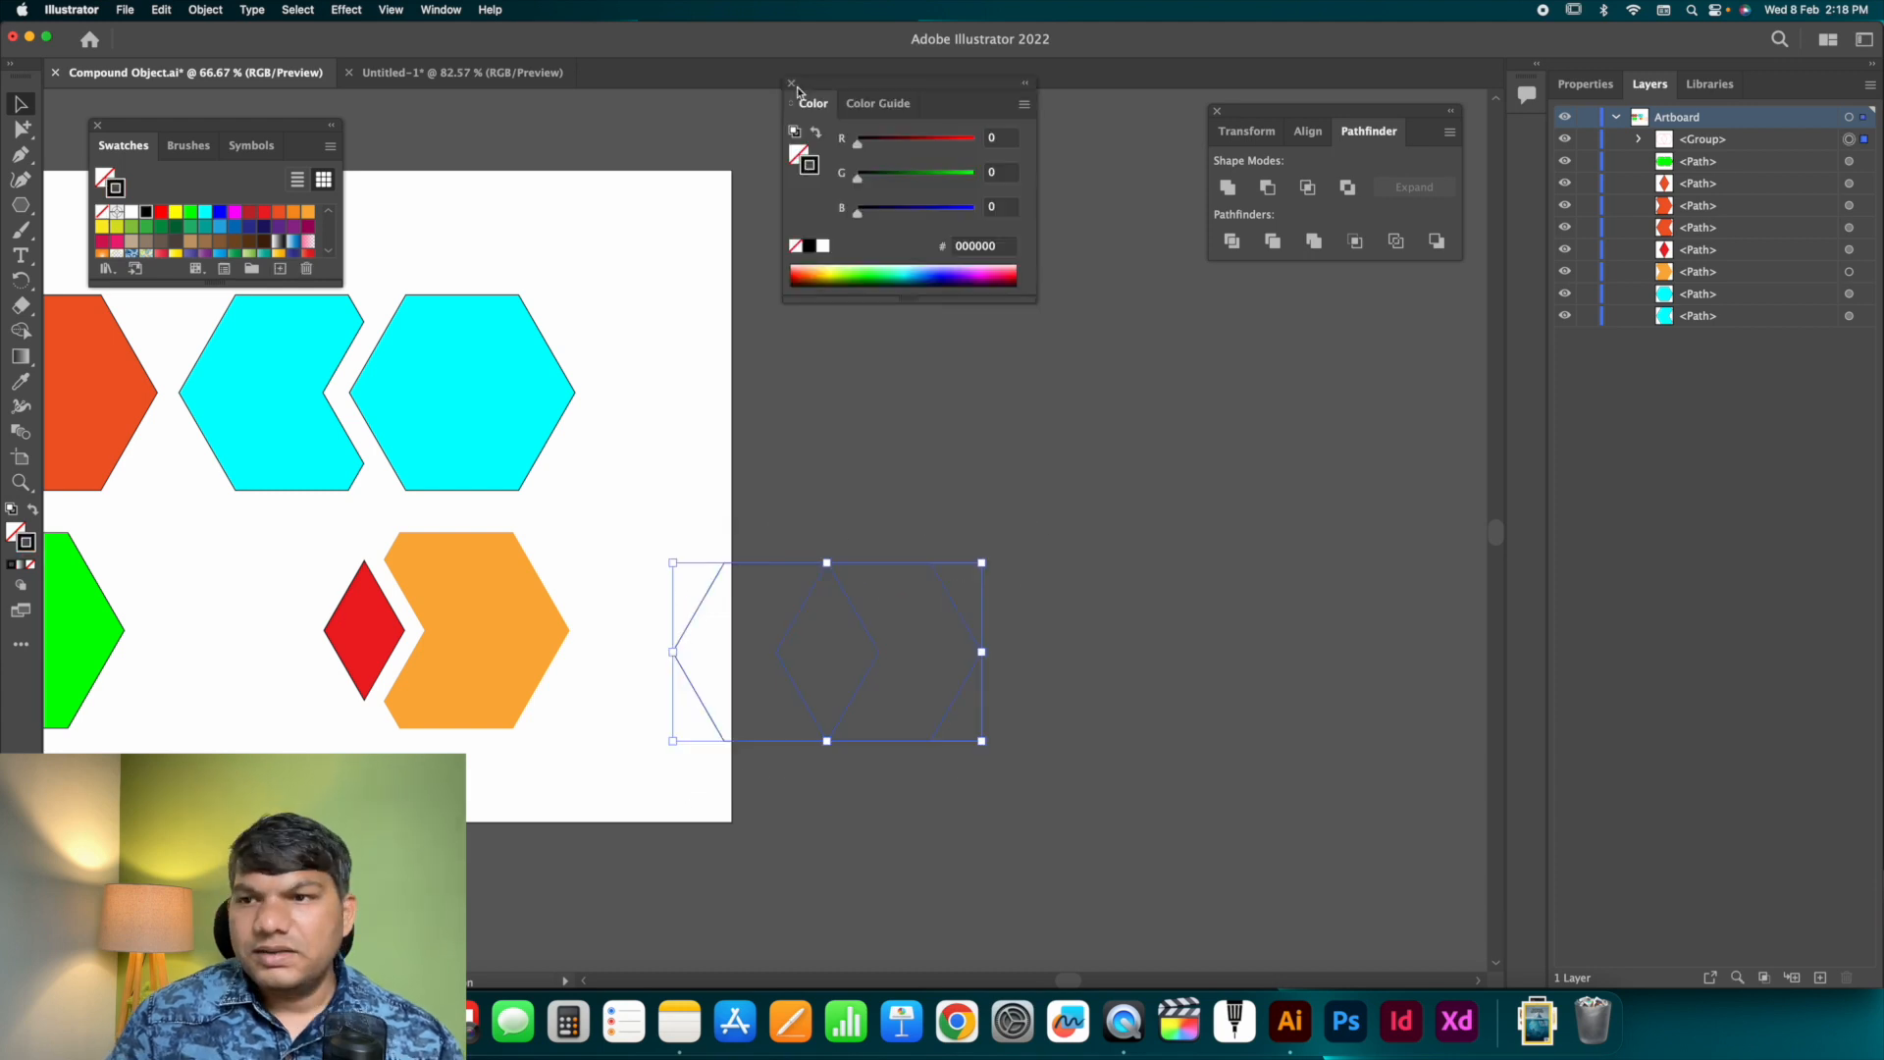
left_click(793, 85)
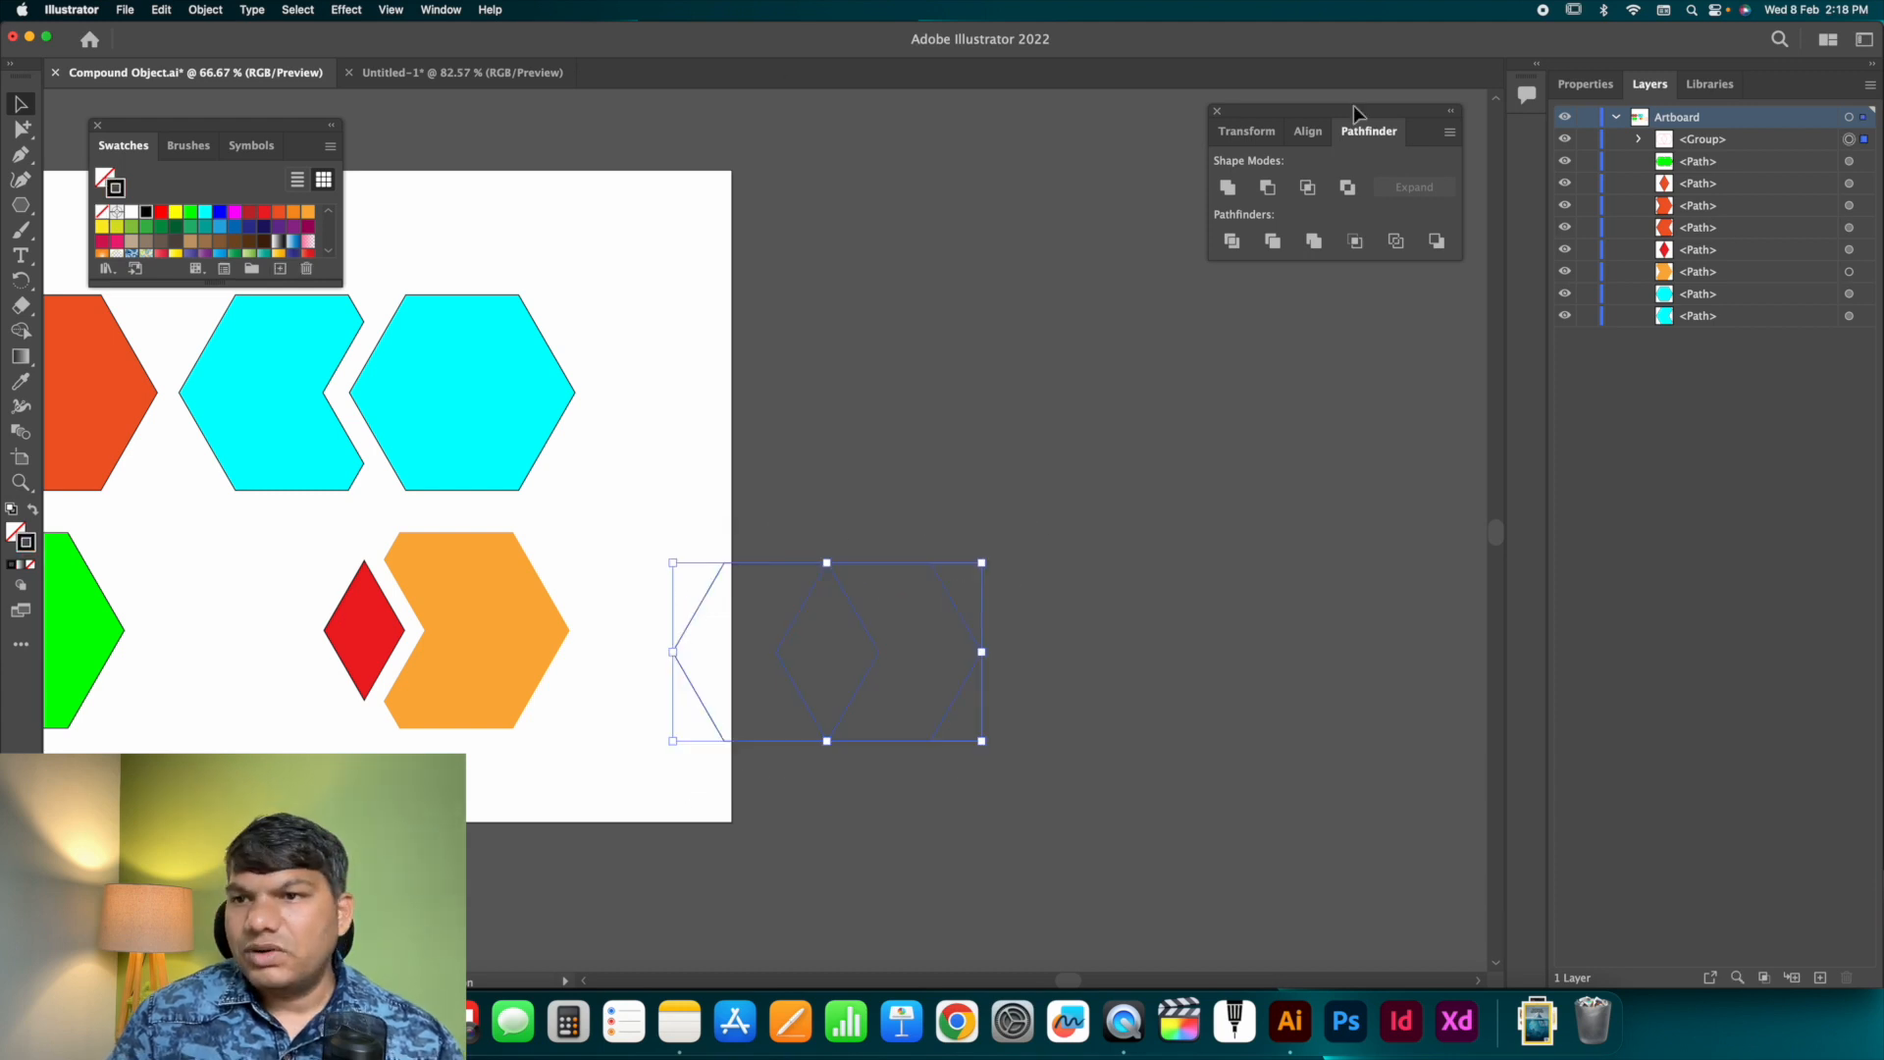
left_click(1585, 85)
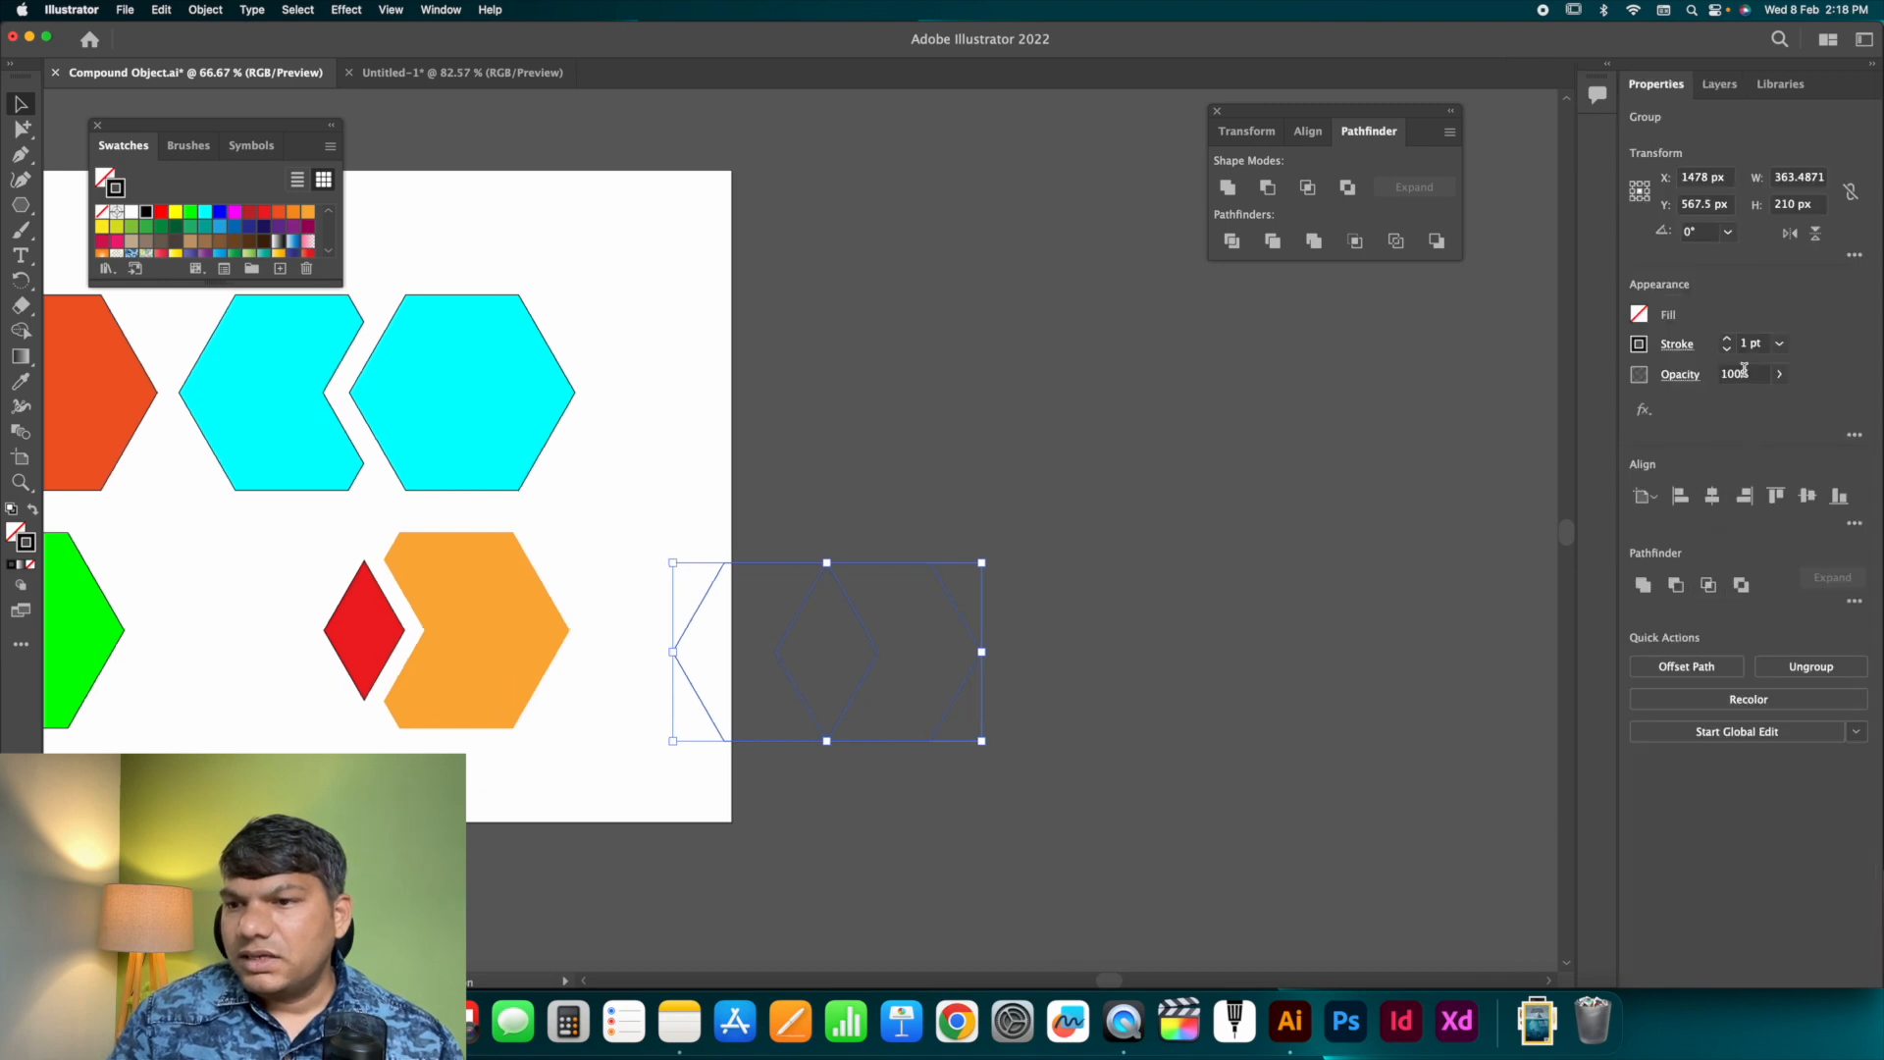
left_click(1779, 344)
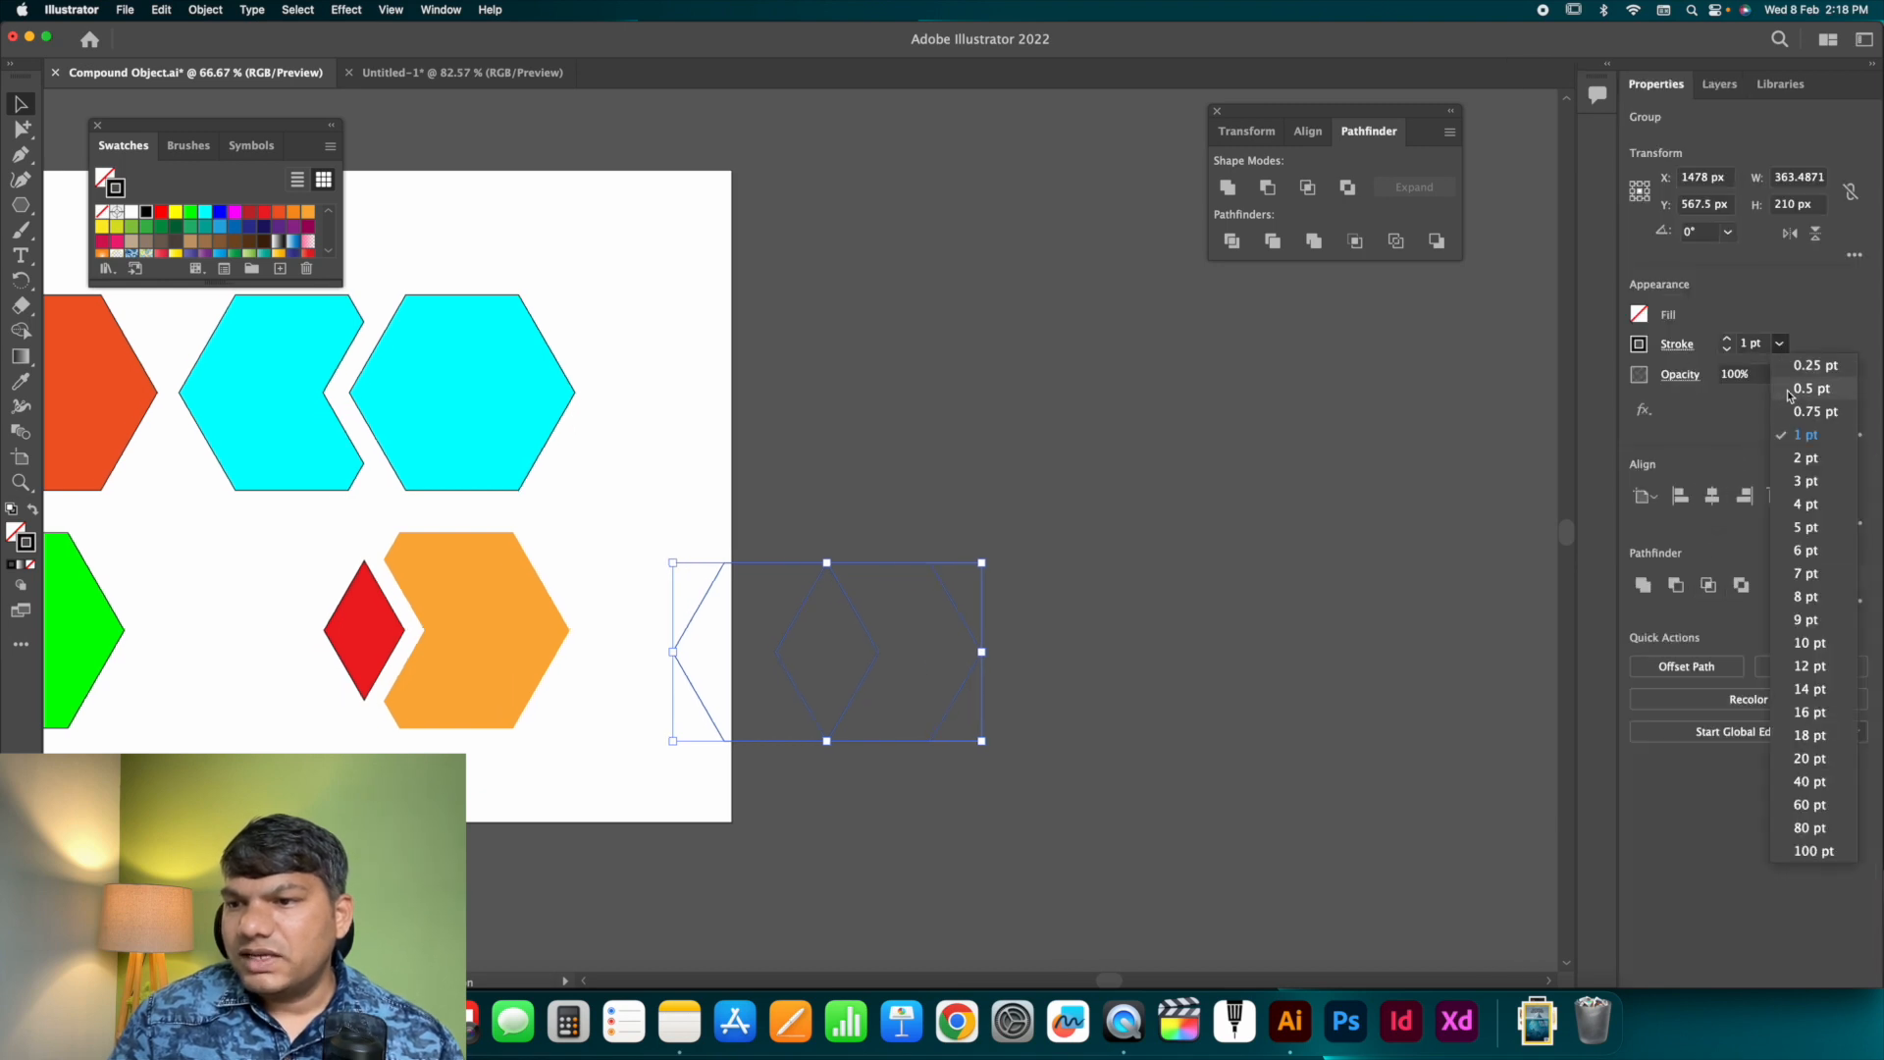
left_click(1804, 505)
left_click(1158, 561)
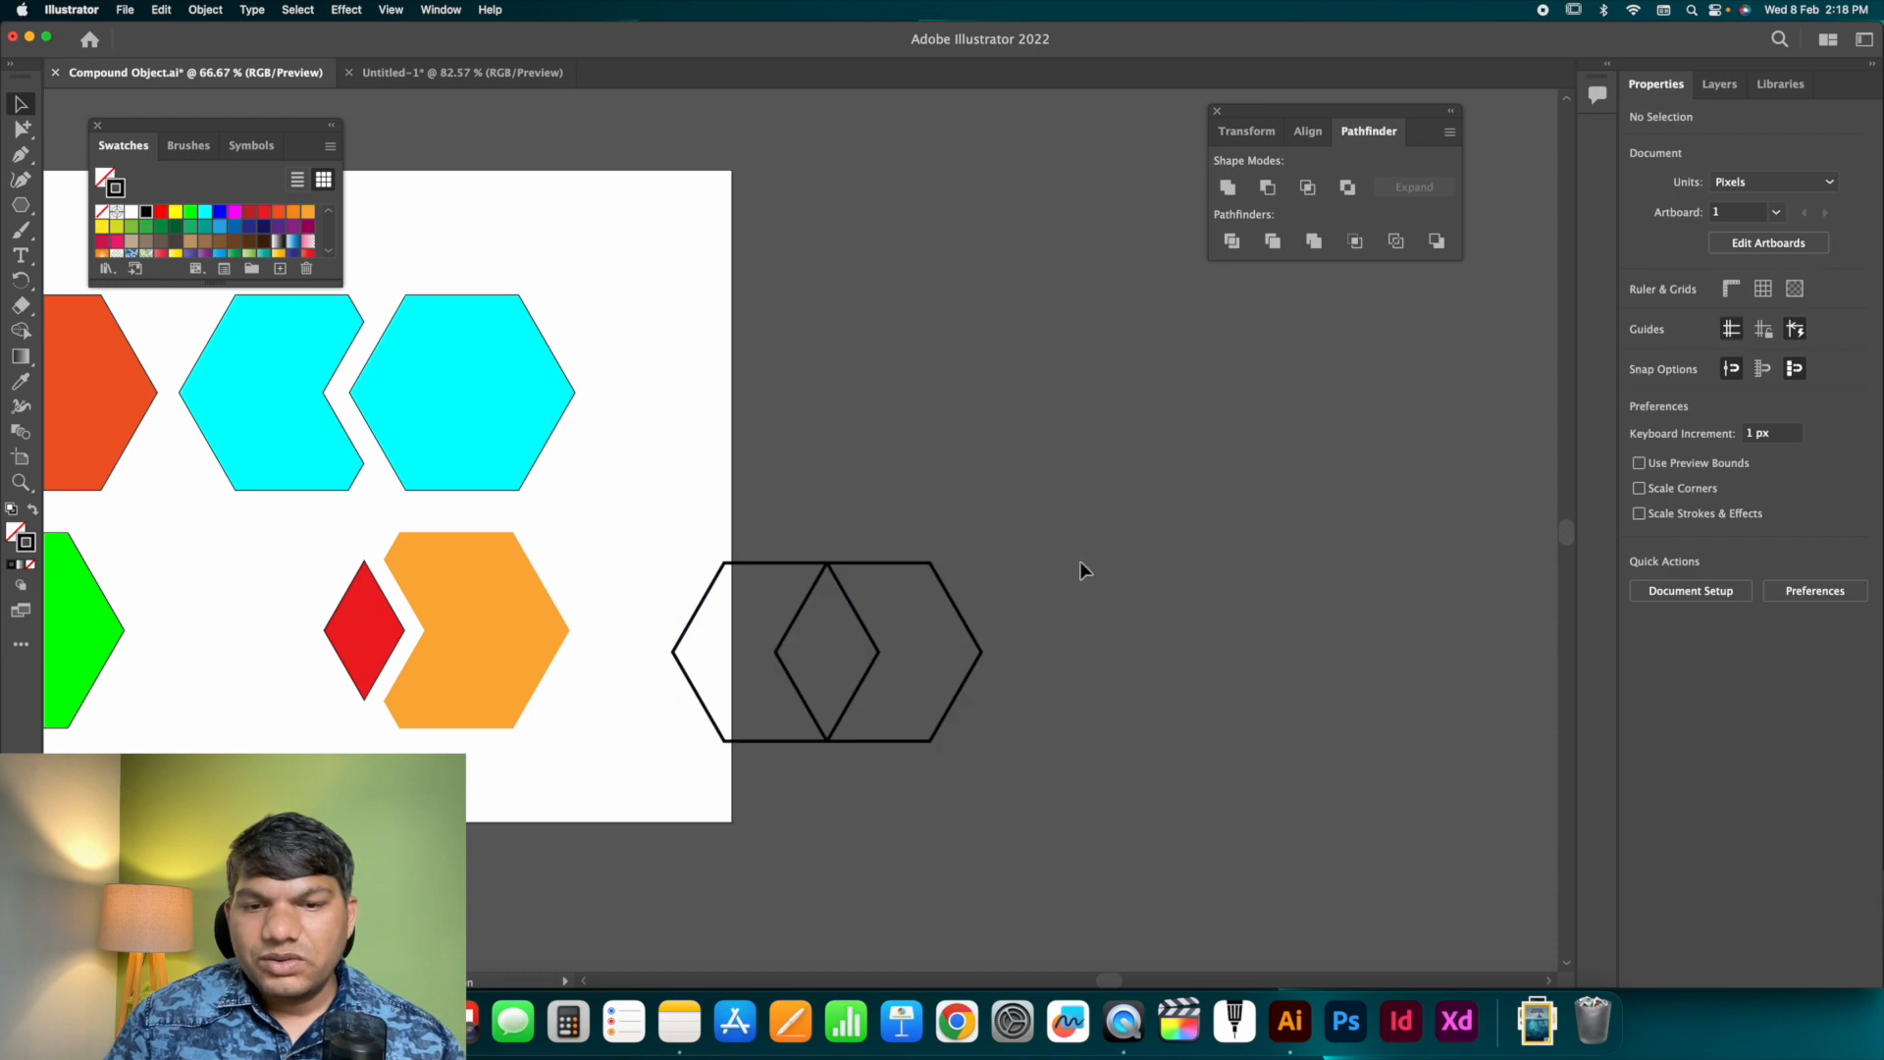
Ungroup the outlined pair and move its right outer line piece slightly to the right.
left_click(938, 573)
scroll(1016, 556, "right", 1)
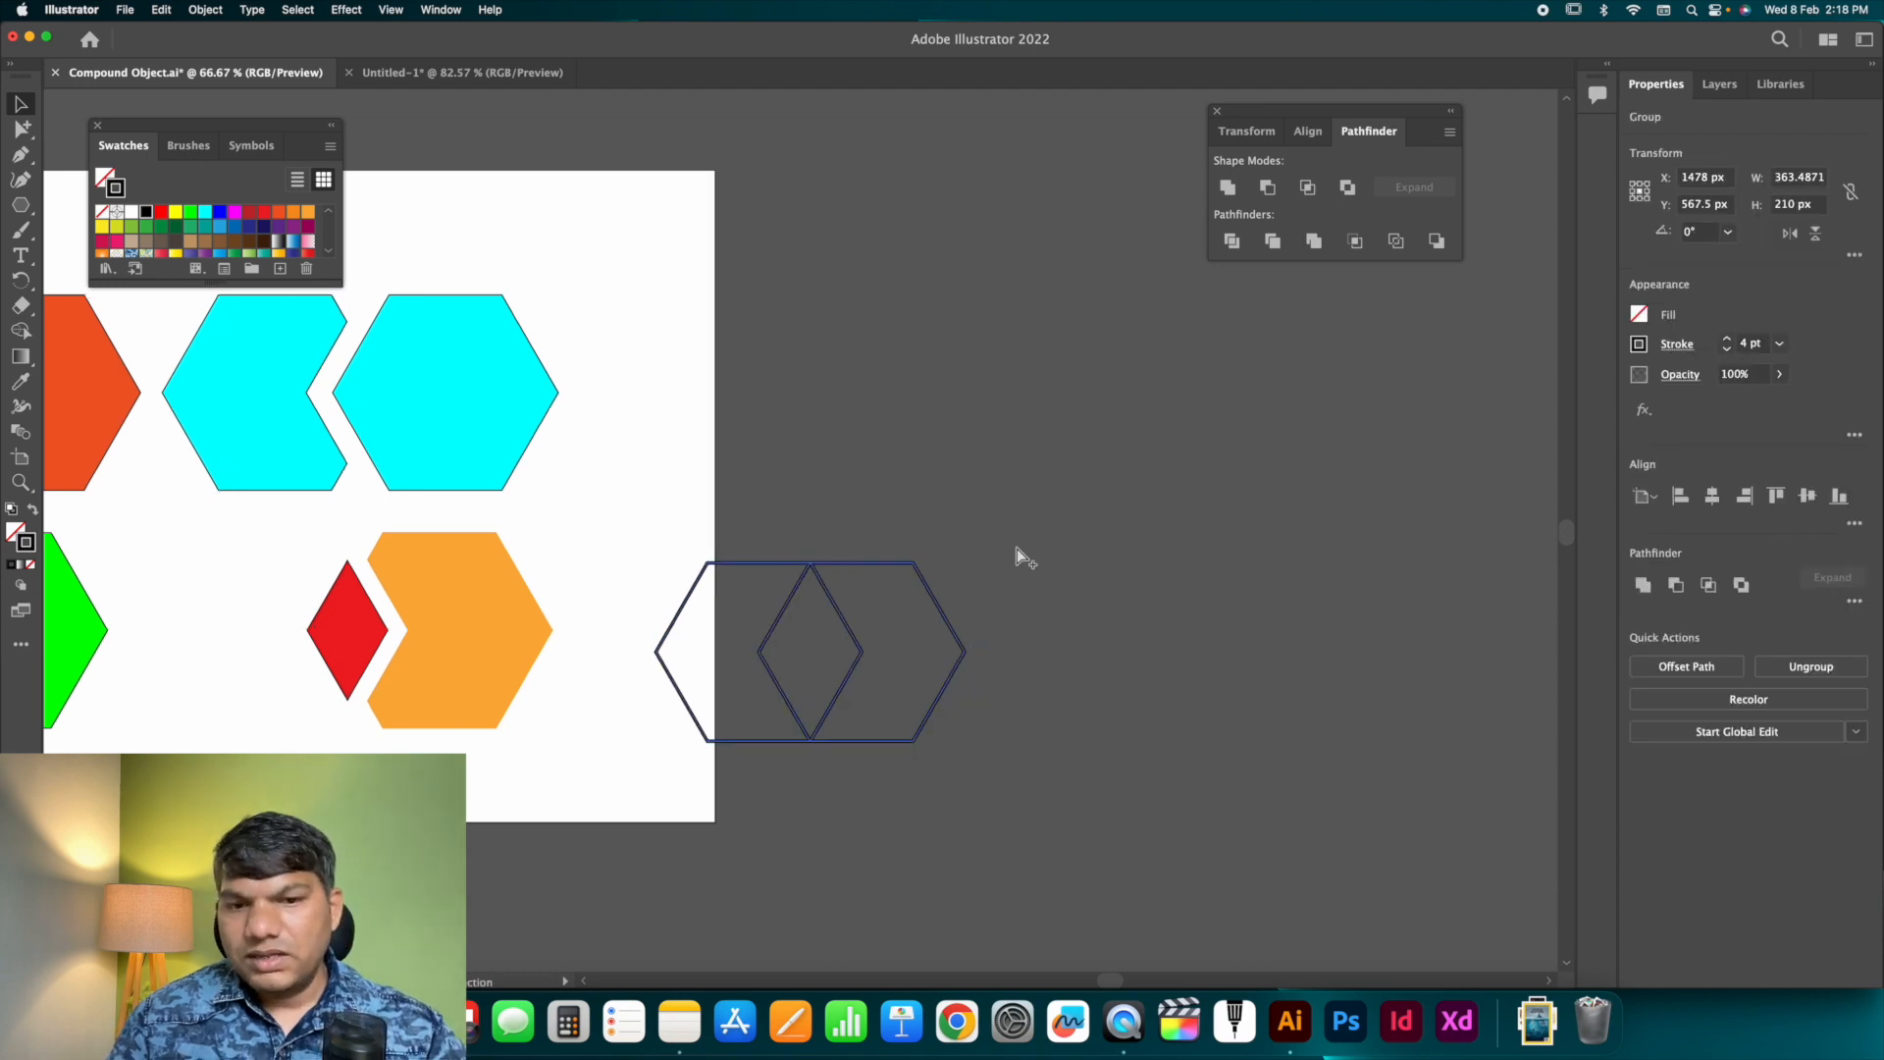
left_click(920, 566)
left_click_drag(919, 574, 961, 576)
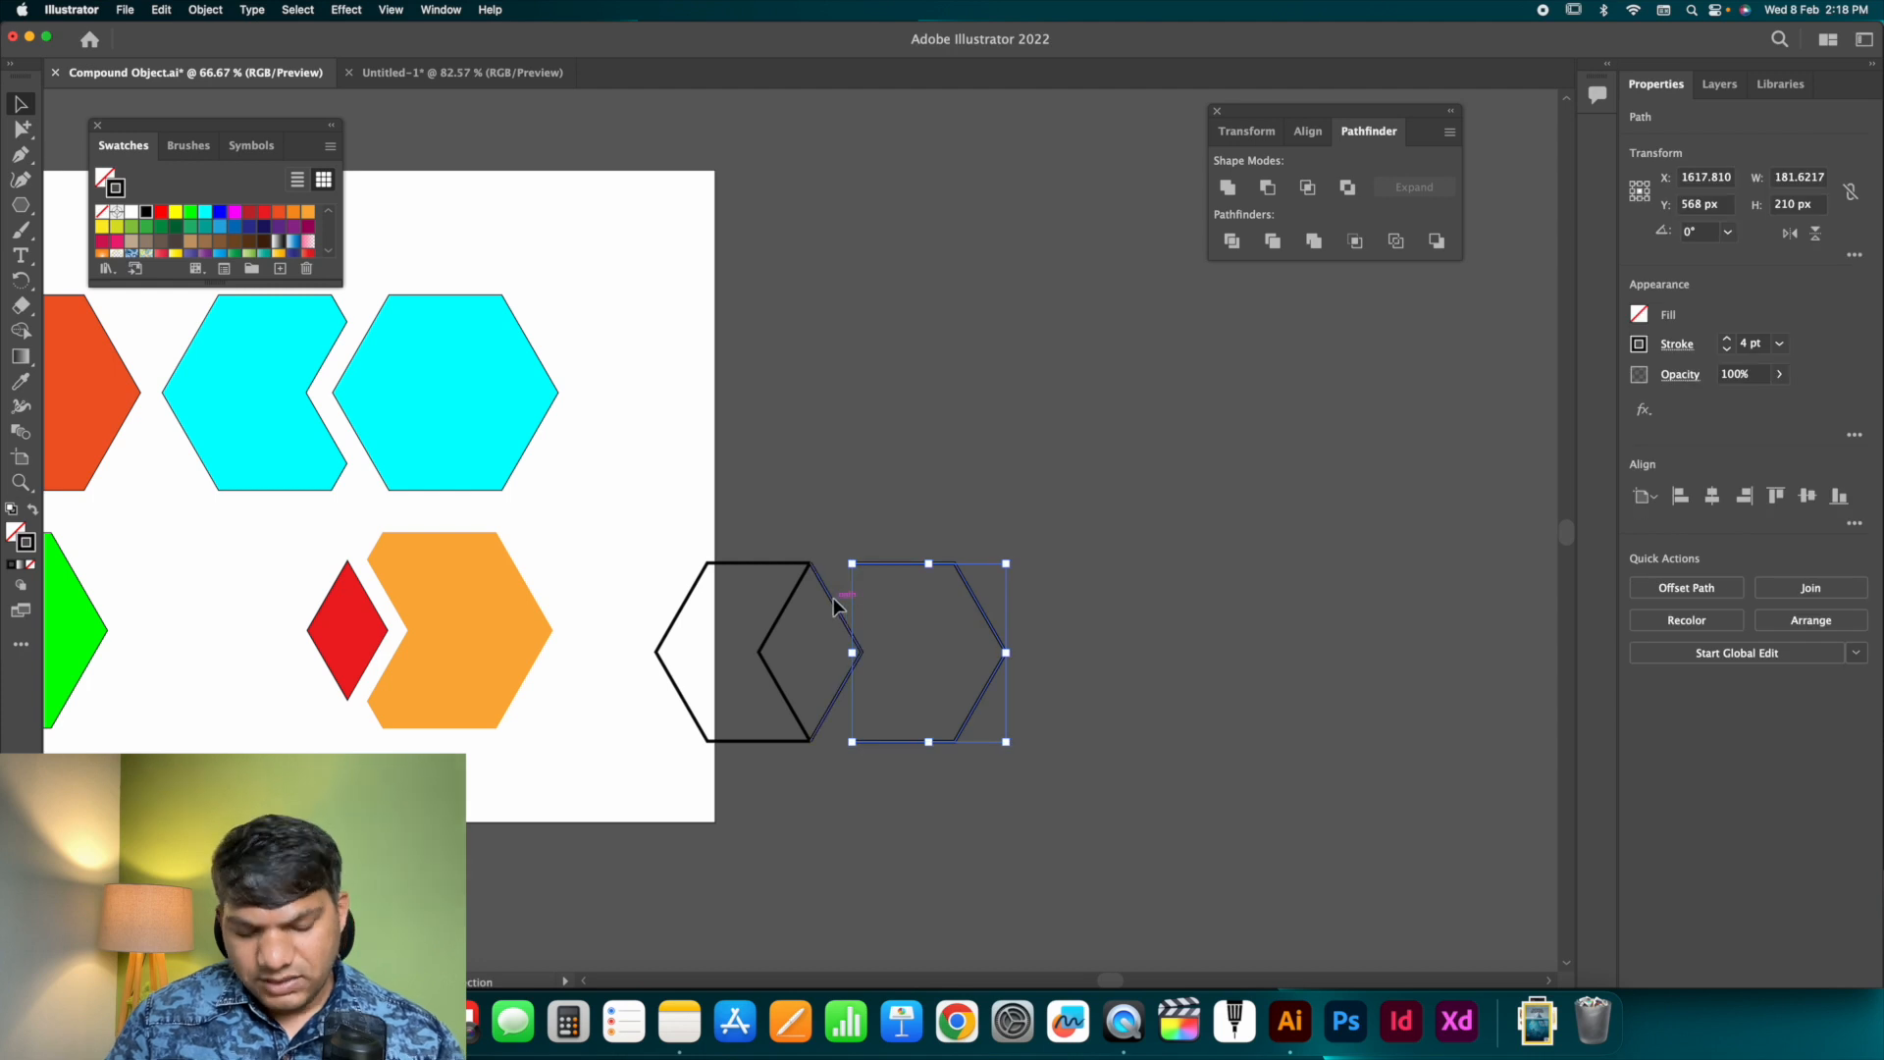
Shift the two middle angled line pieces to the right too, spacing all four pieces of the outlined pair apart.
scroll(834, 598, "down", 1)
left_click(833, 597, "shift")
key("super+d")
scroll(832, 598, "right", 1)
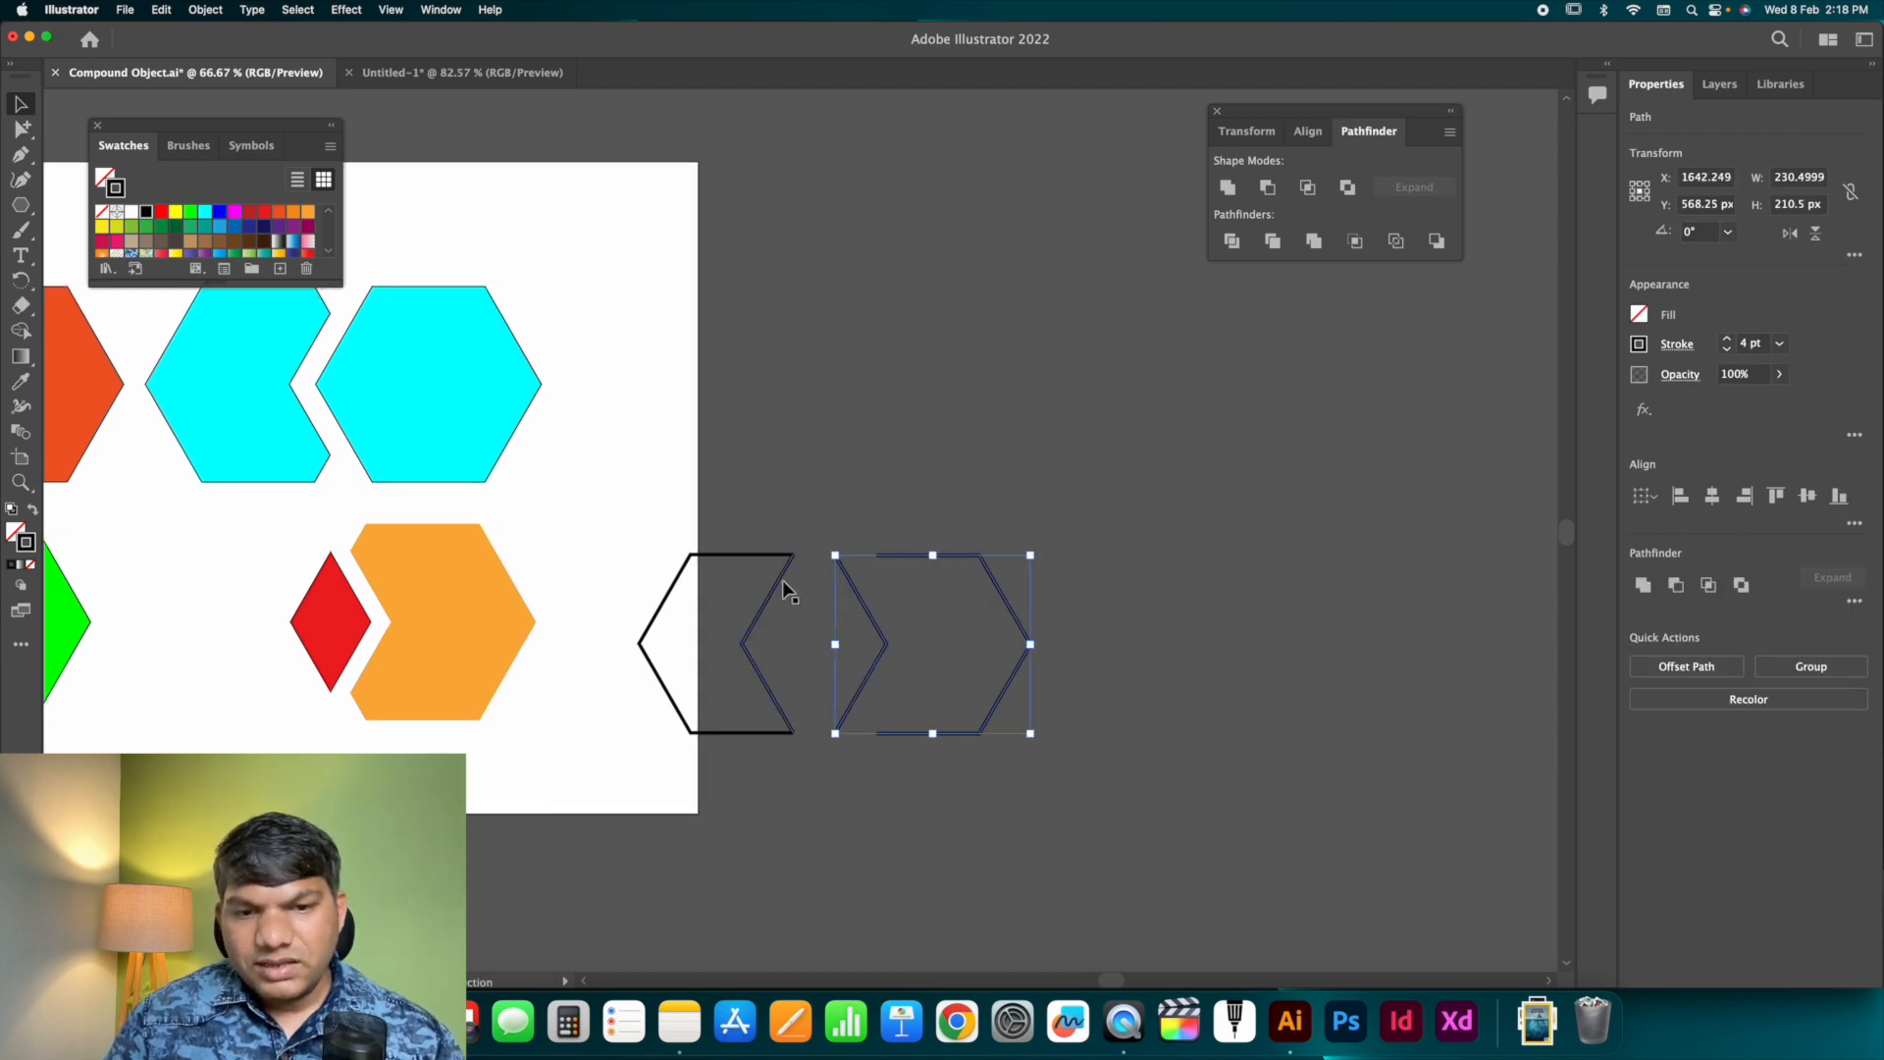
left_click(781, 576, "shift")
scroll(781, 576, "left", 2)
key("super+d")
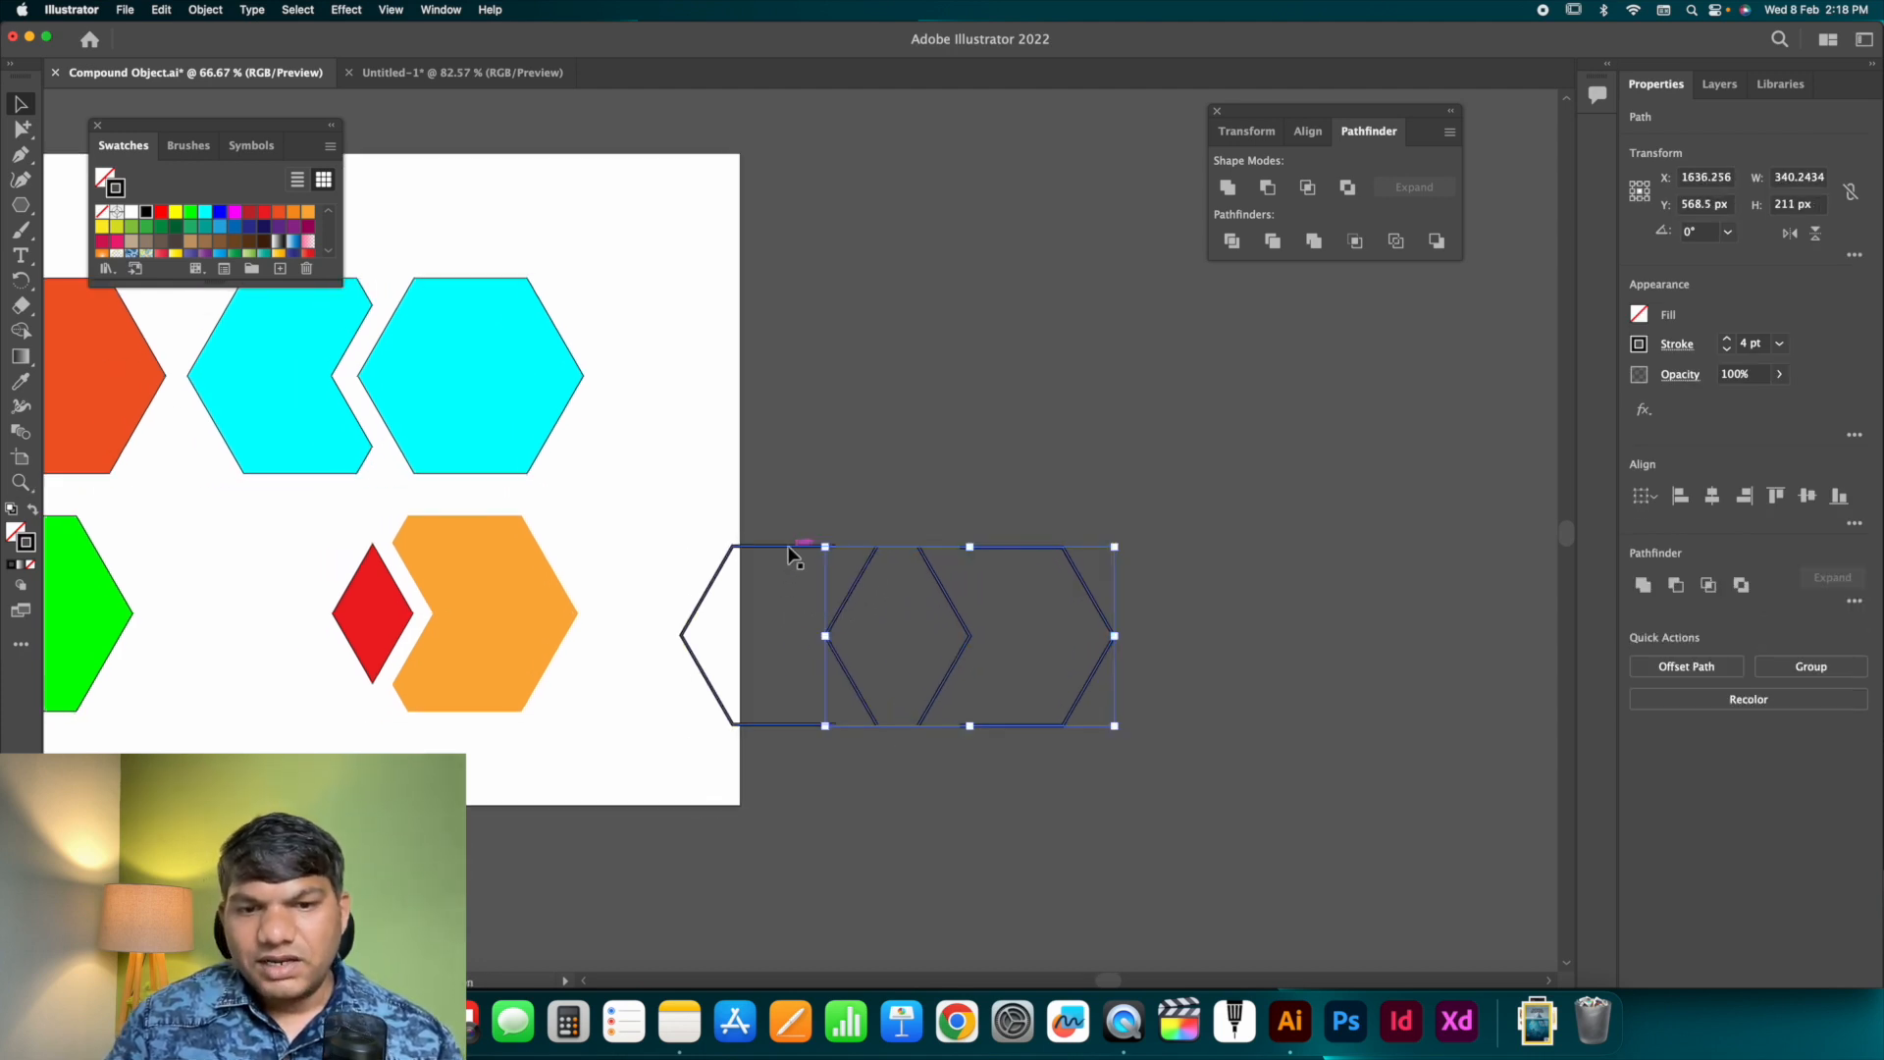
left_click(794, 546)
left_click(856, 485)
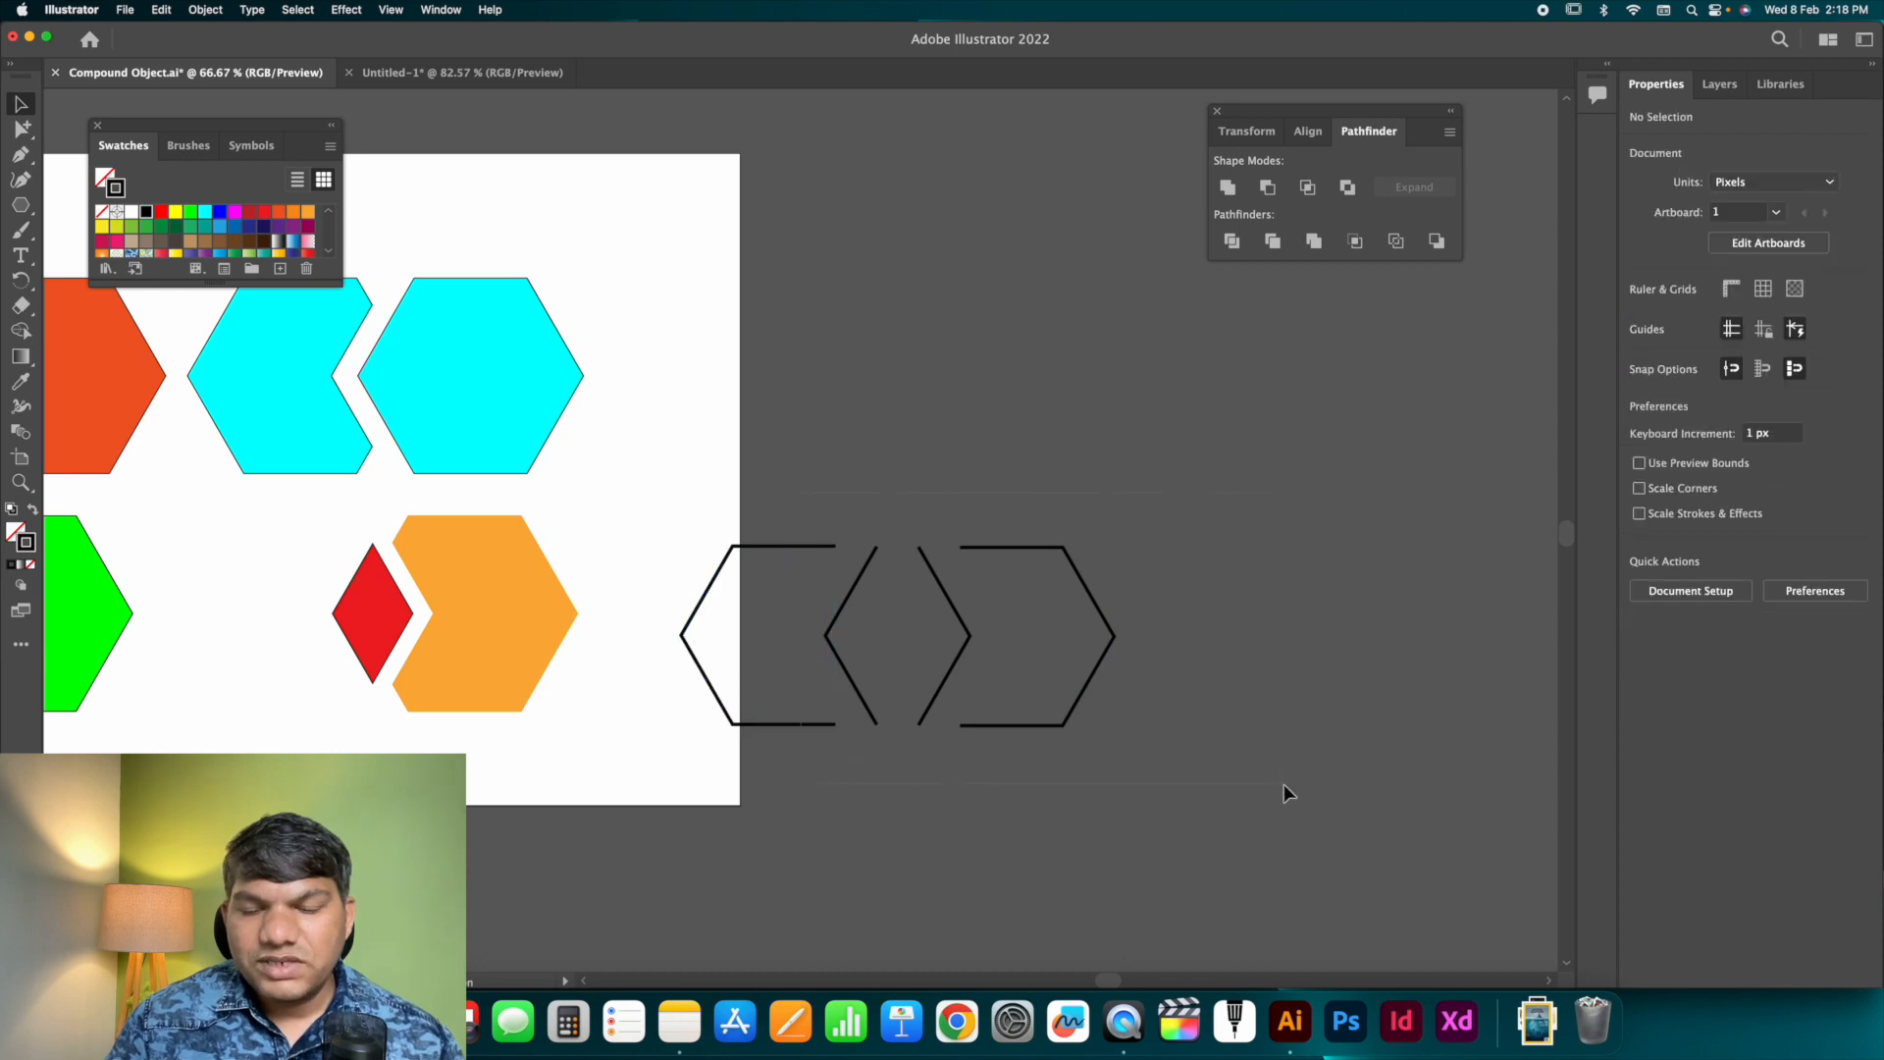
left_click_drag(1283, 793, 1091, 636)
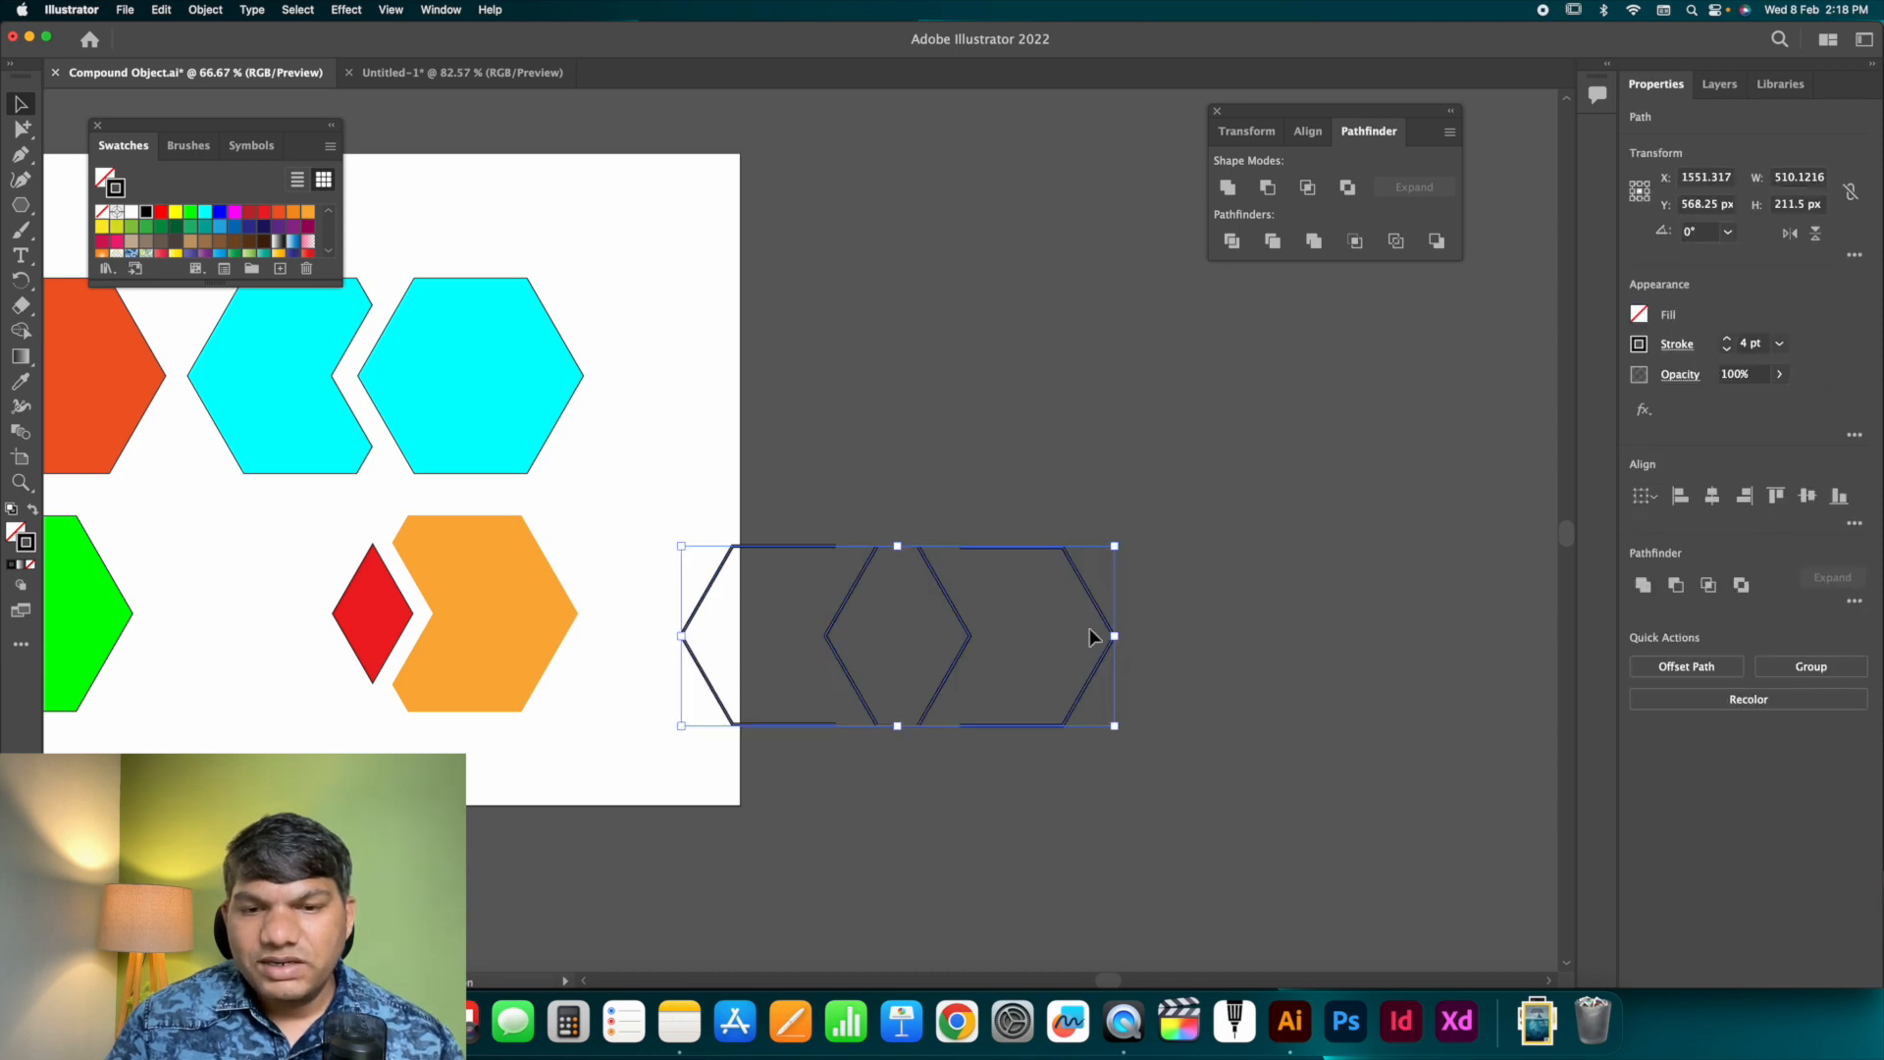
left_click(915, 510)
left_click(817, 545)
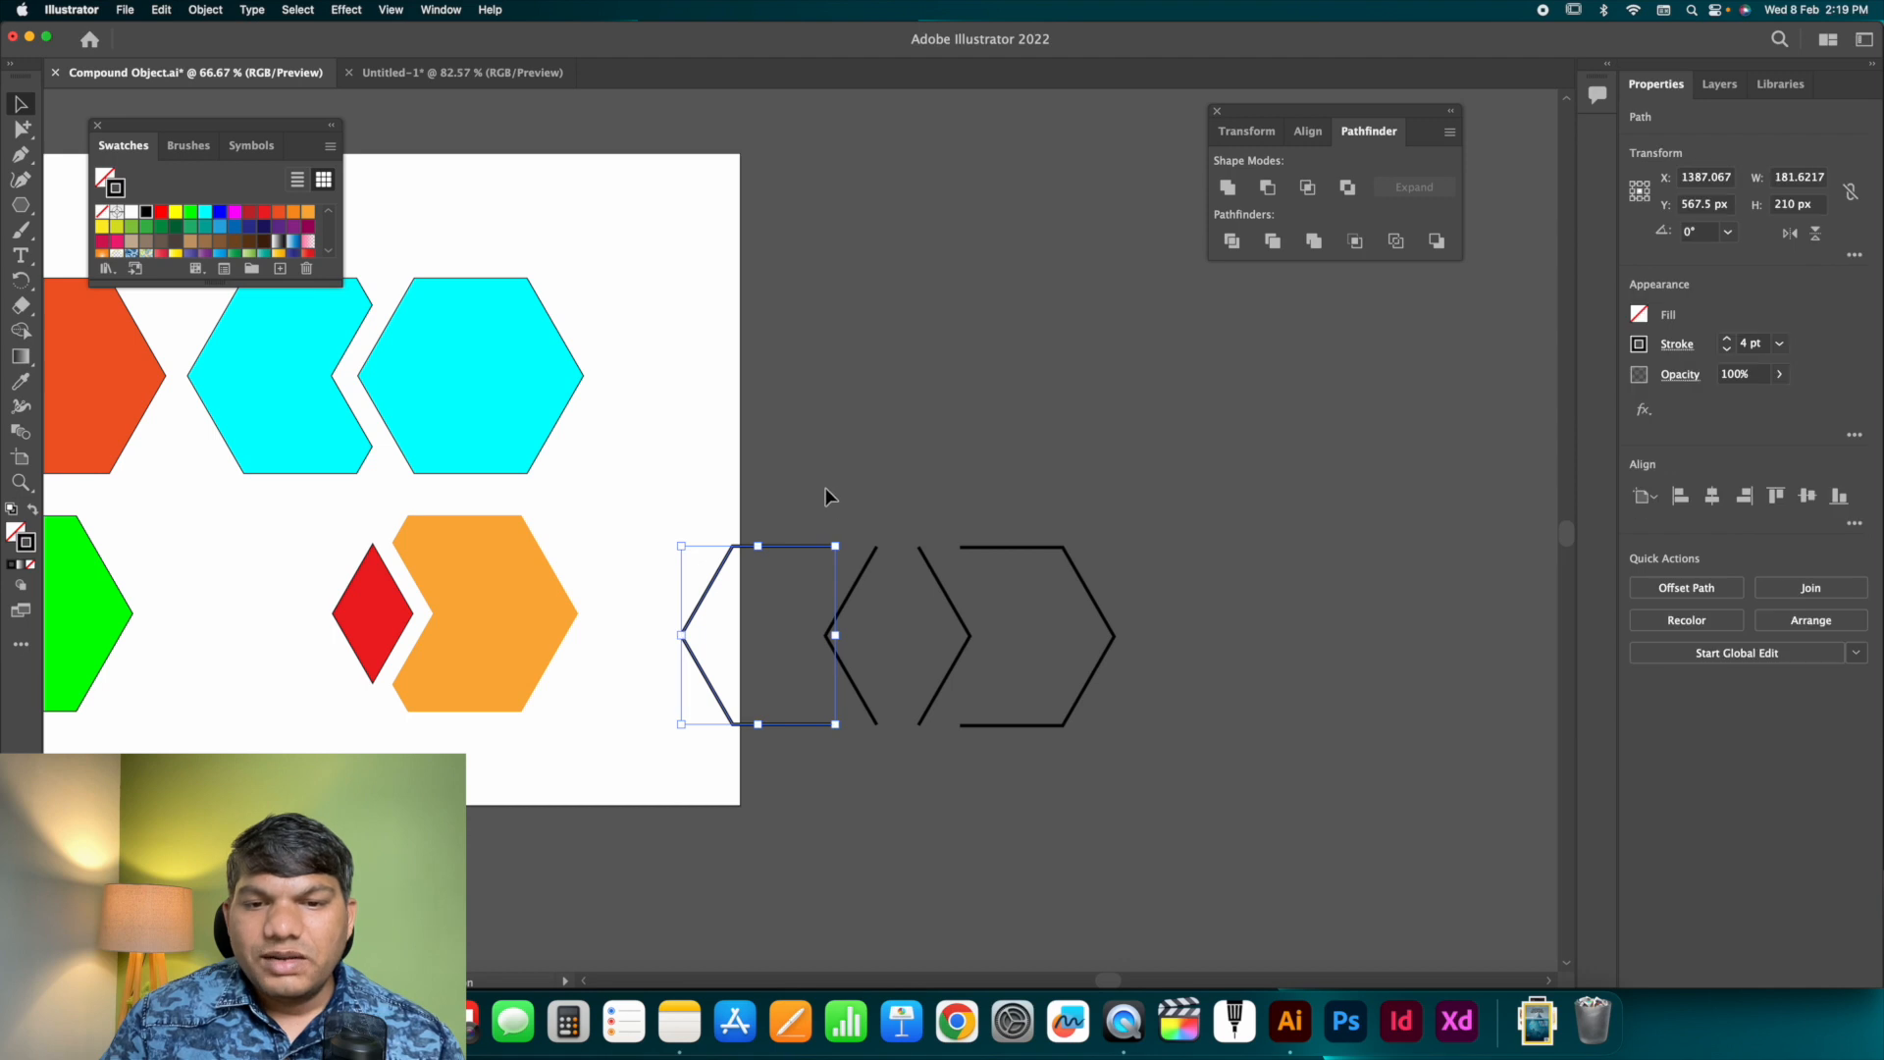
left_click_drag(1091, 750, 1160, 785)
left_click(826, 439)
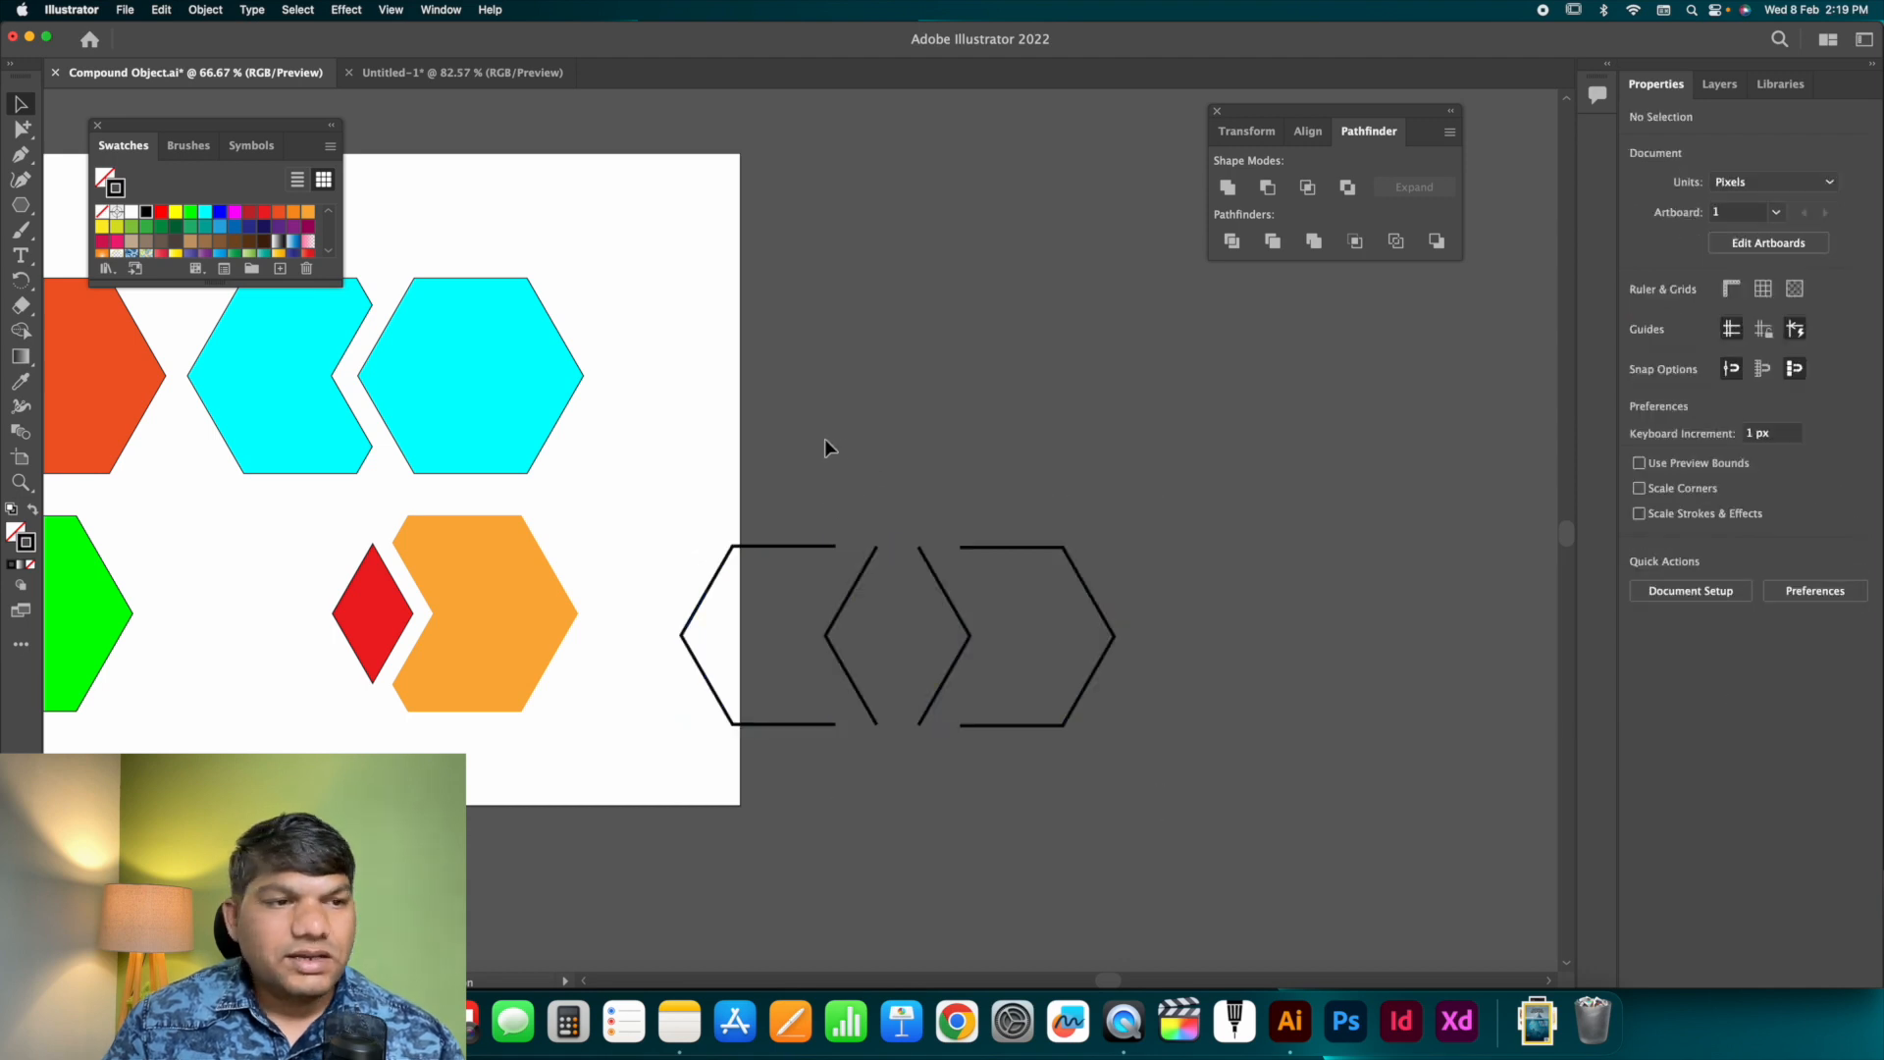
Draw an unfilled hexagon about 210 px high above the separated line pieces, add an overlapping copy and select both.
left_click(20, 204)
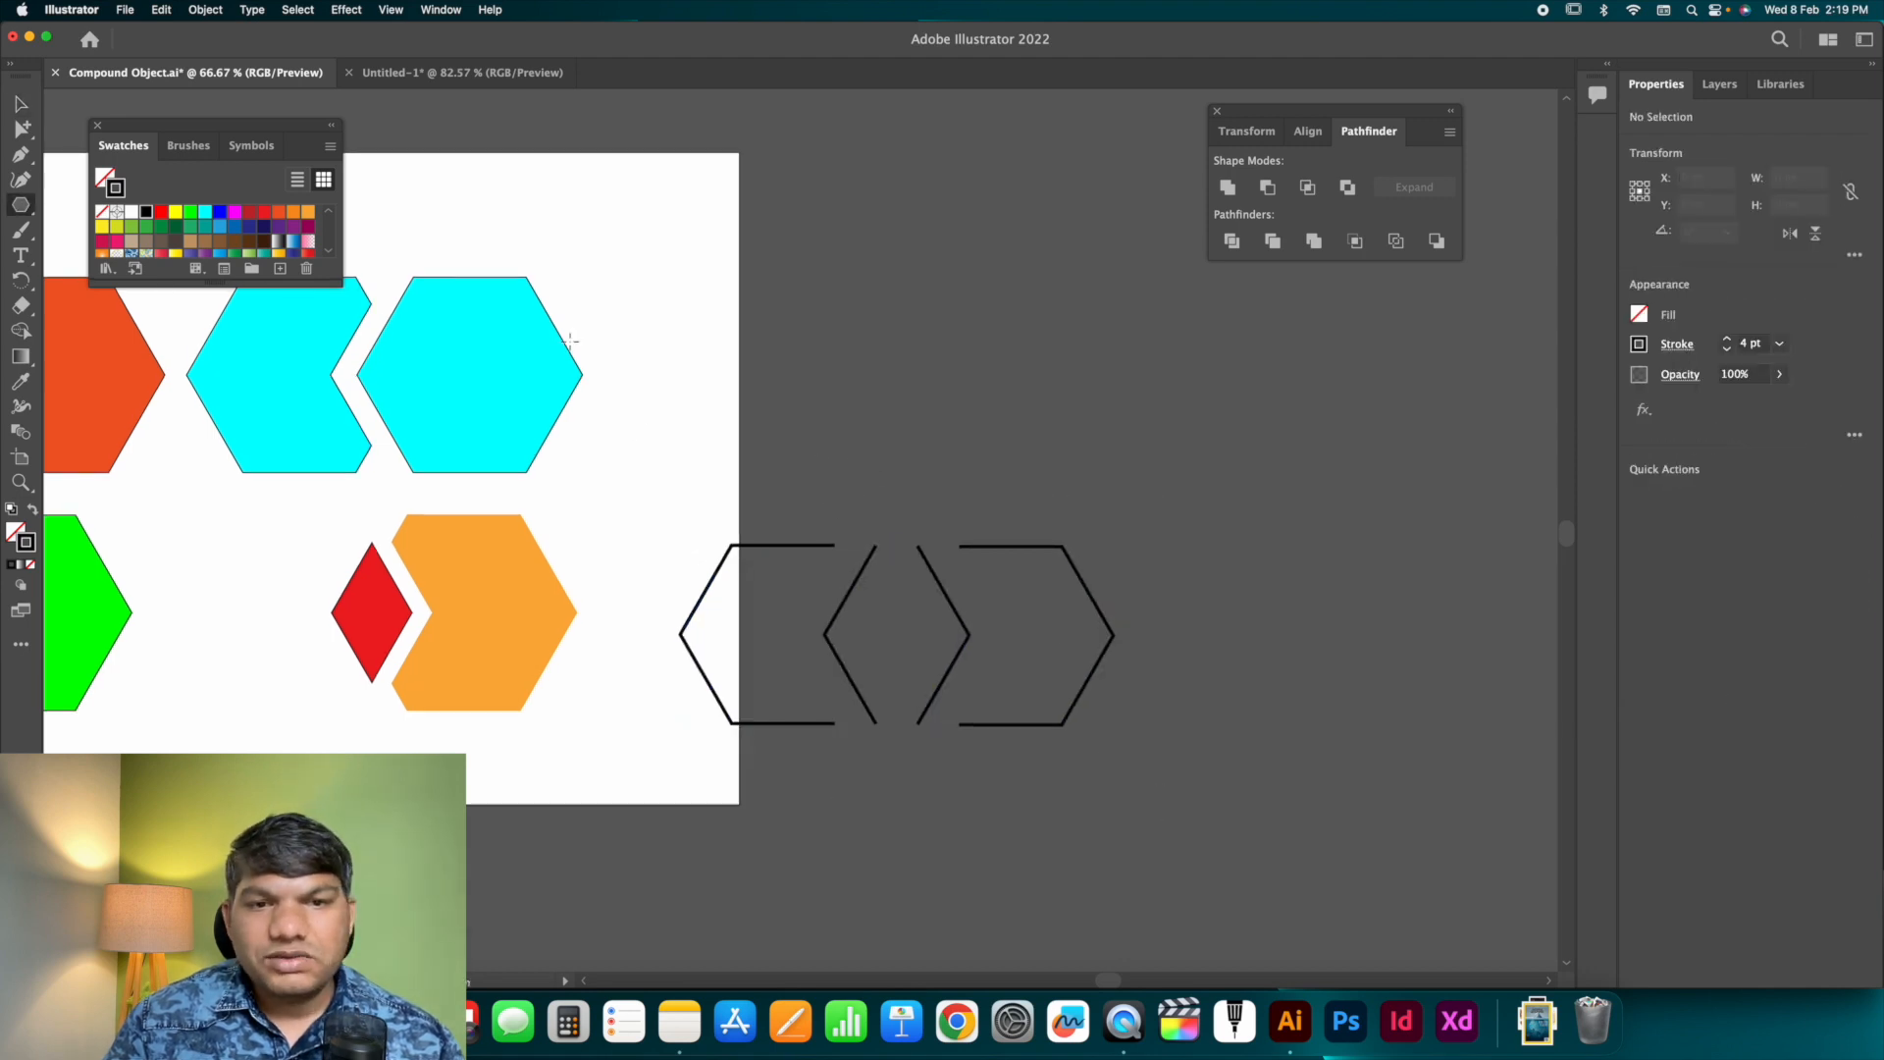
left_click_drag(756, 291, 961, 412)
key("v")
left_click(745, 398, "shift")
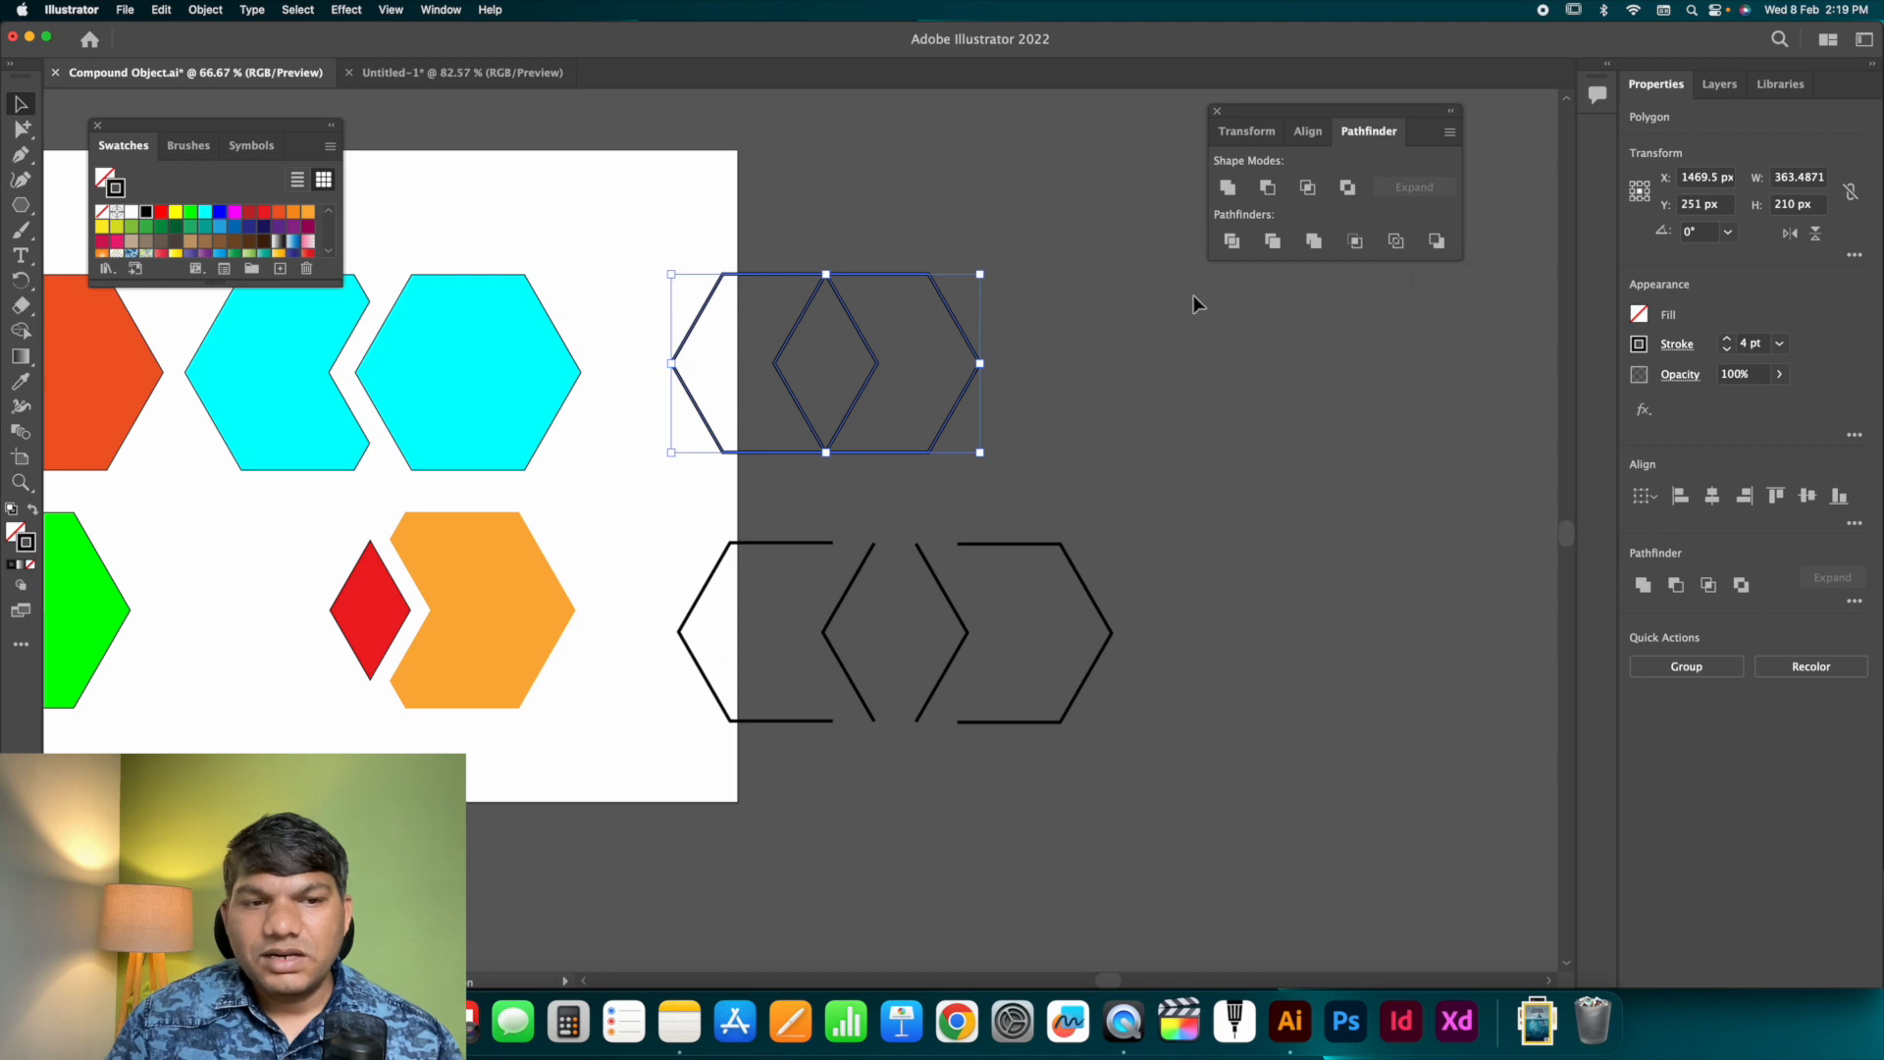
Reset the overlapping hexagon pair to the default white fill and 1 pt stroke, and apply the Minus Back pathfinder.
key("d")
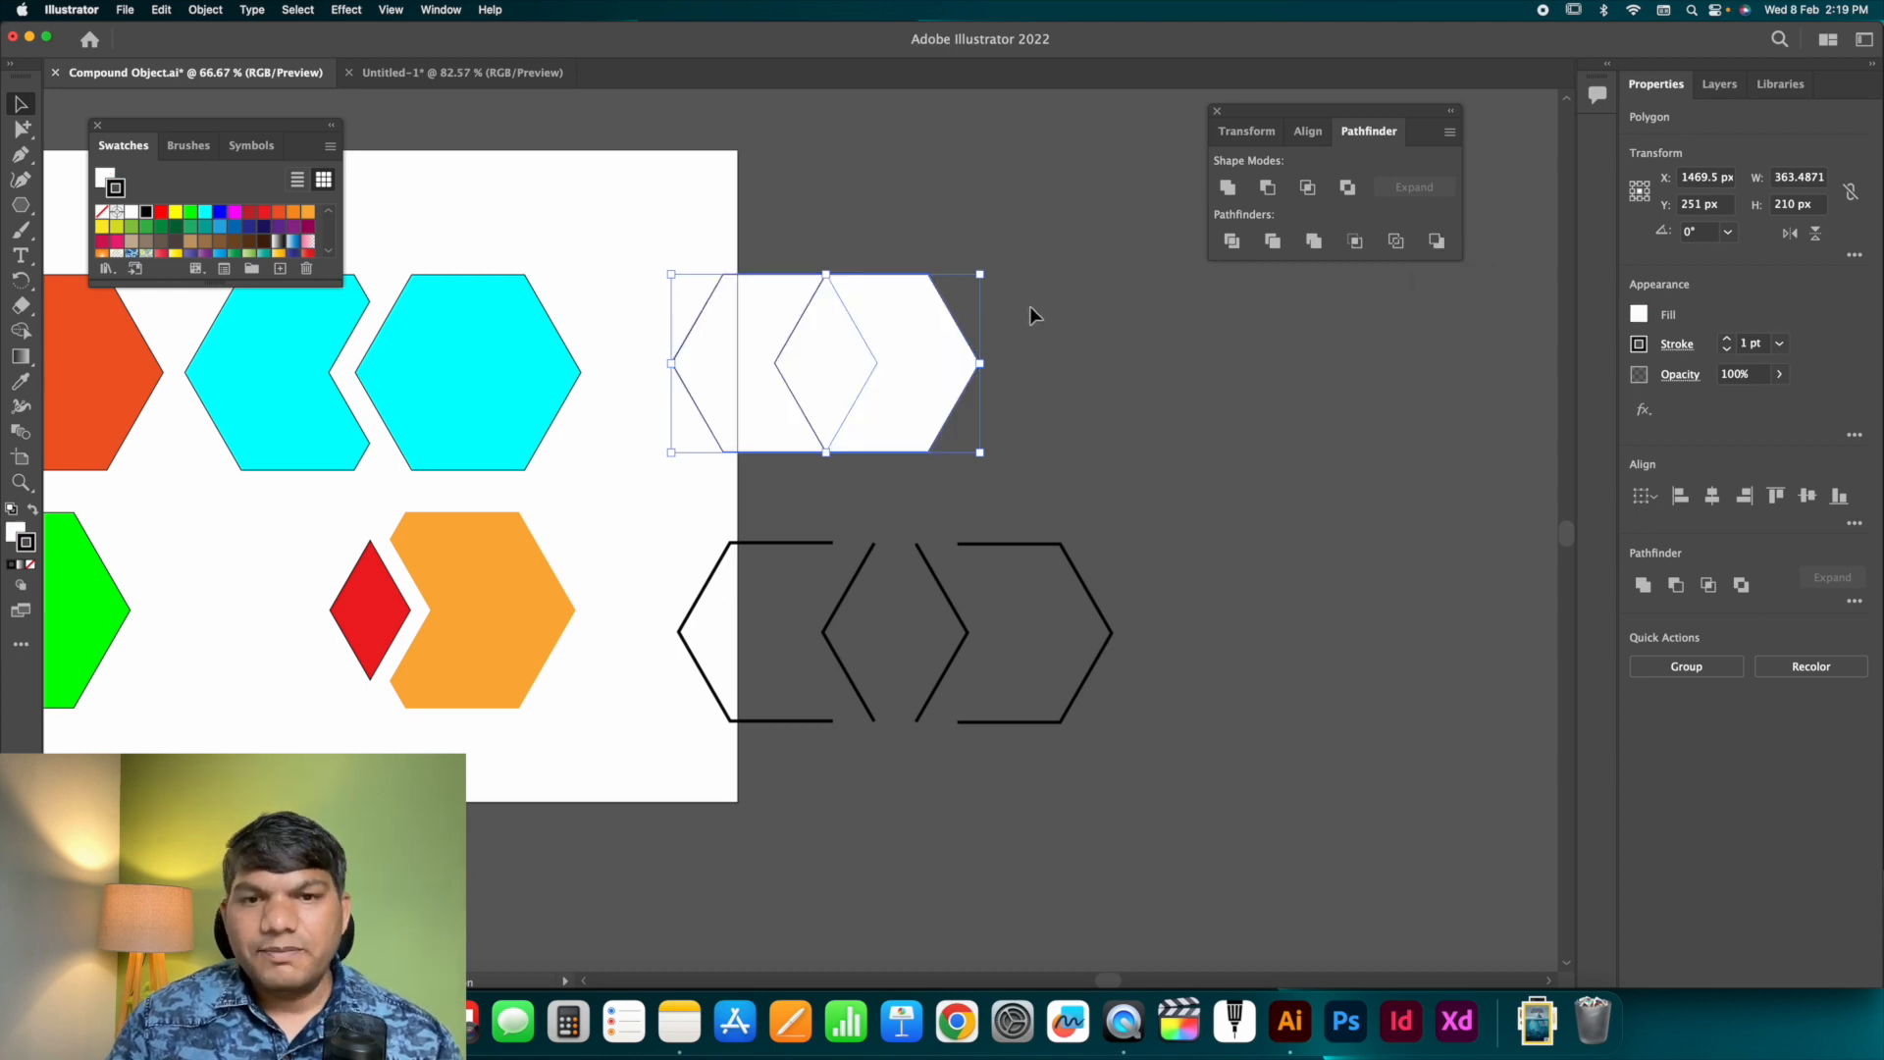
left_click(1007, 323)
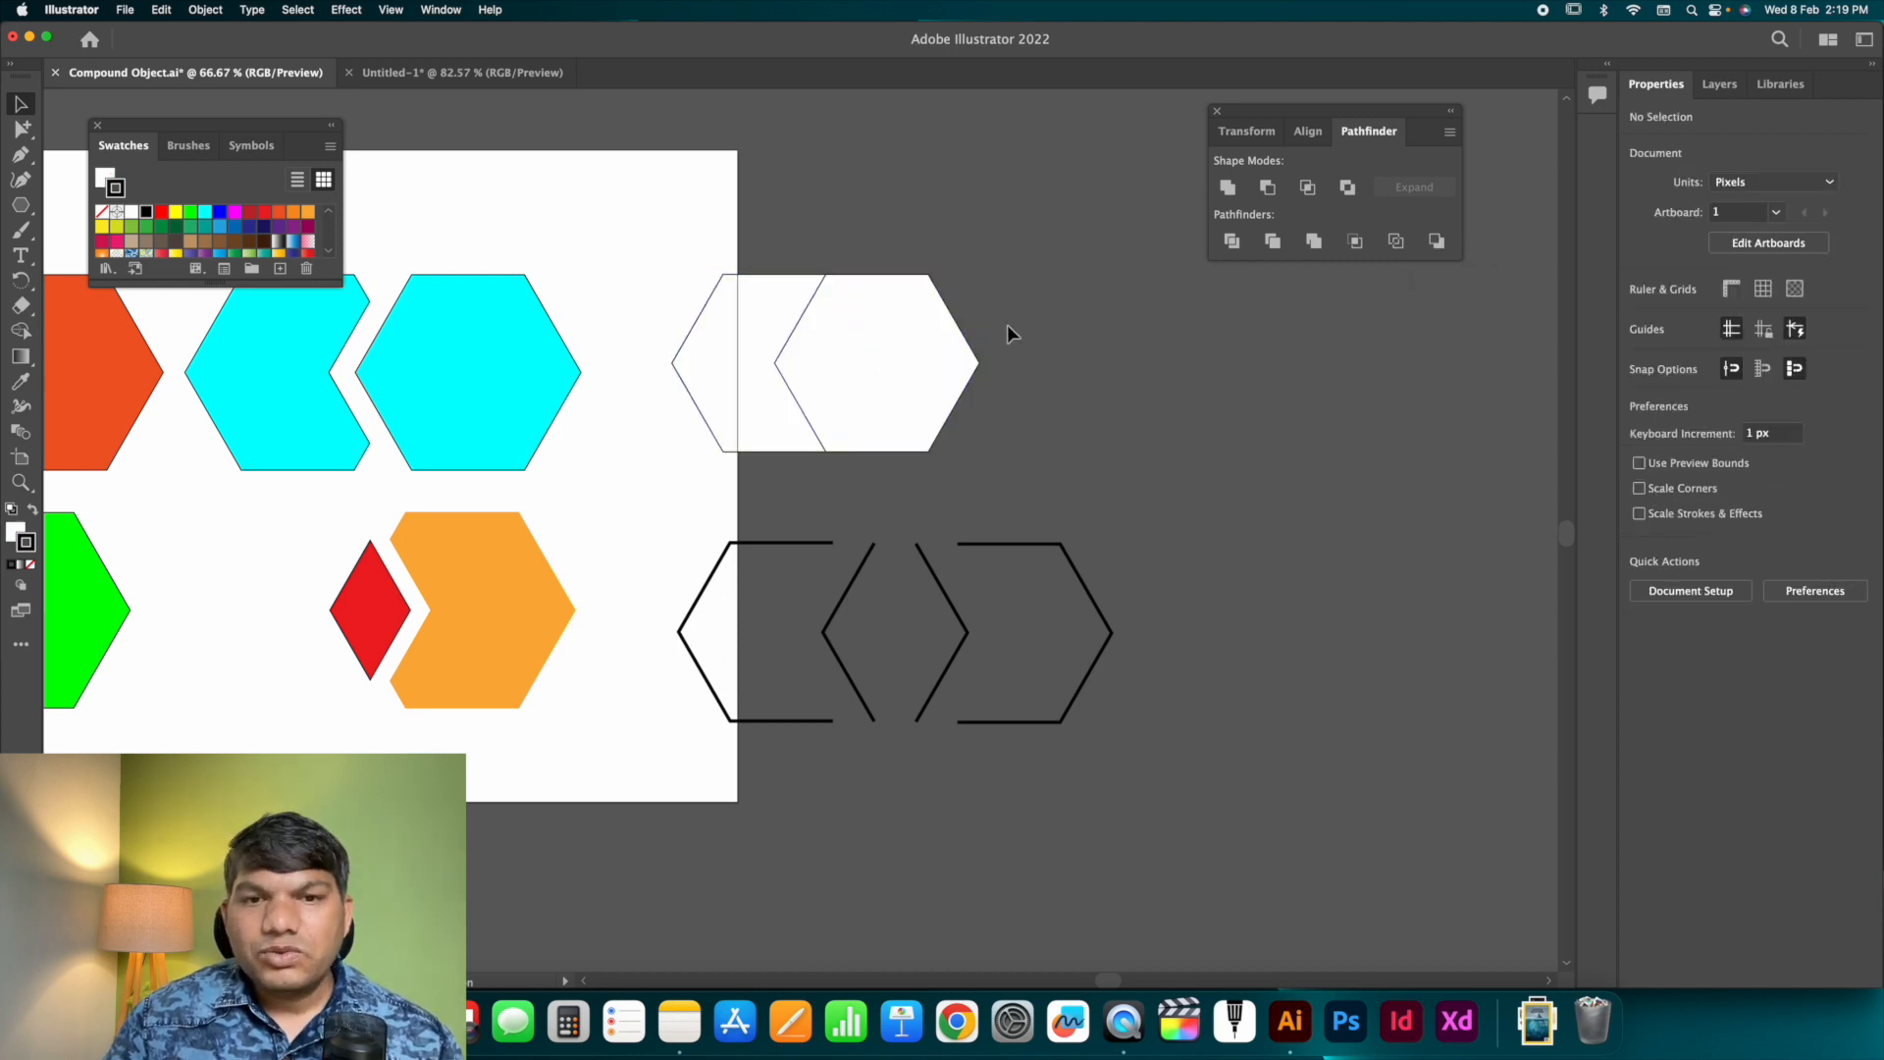
left_click(911, 331)
left_click(734, 312)
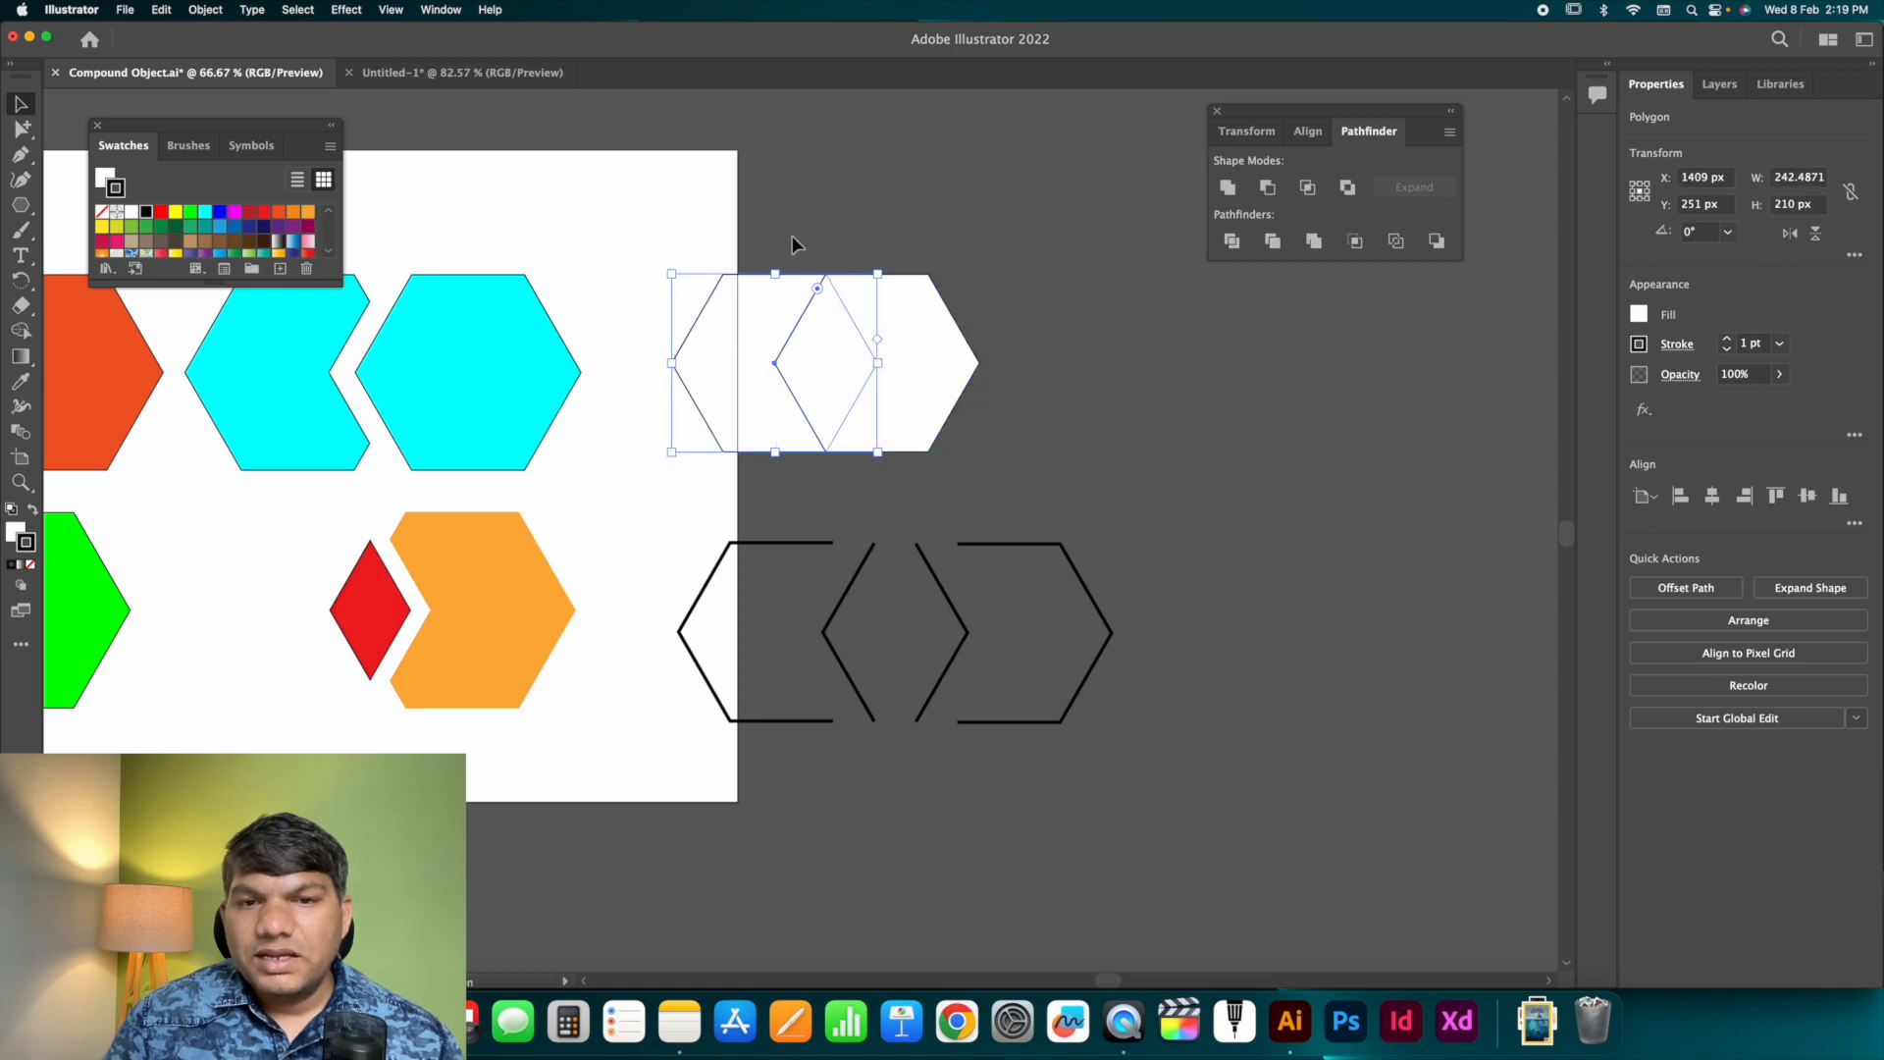
left_click(947, 365, "shift")
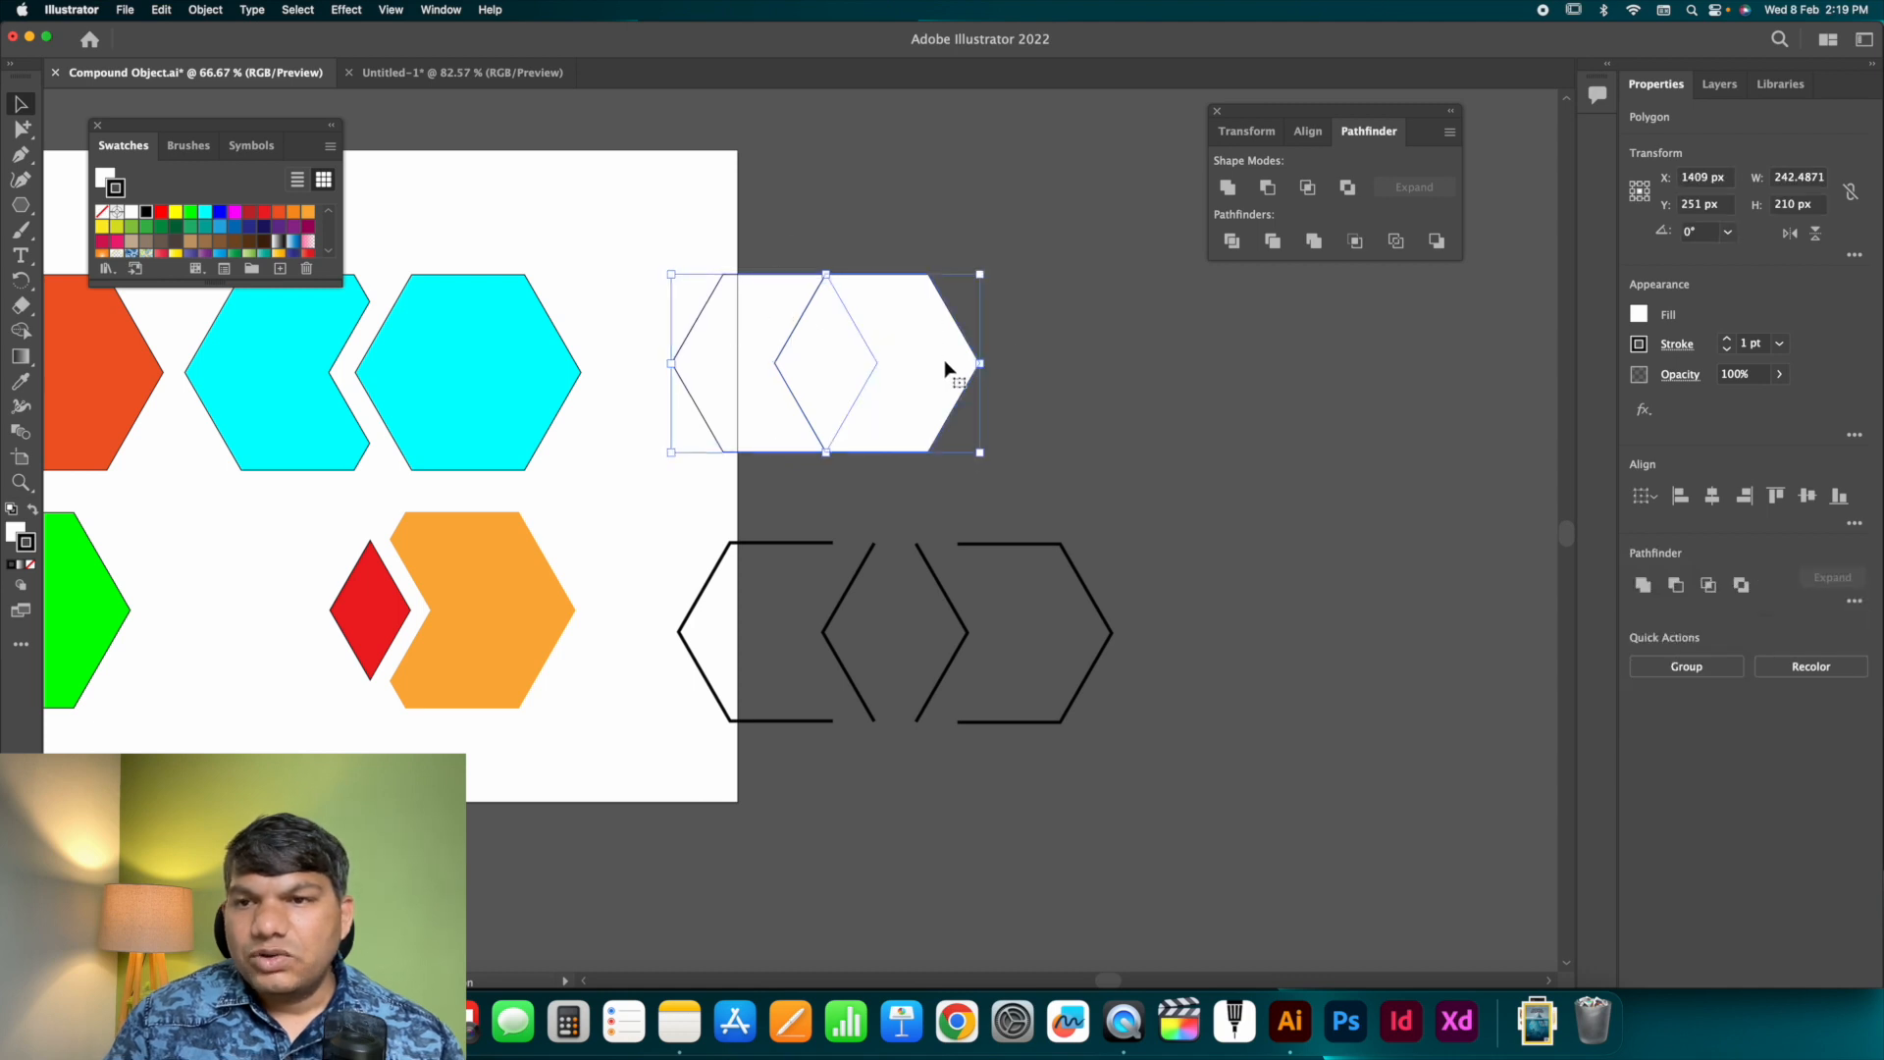
left_click(1434, 247)
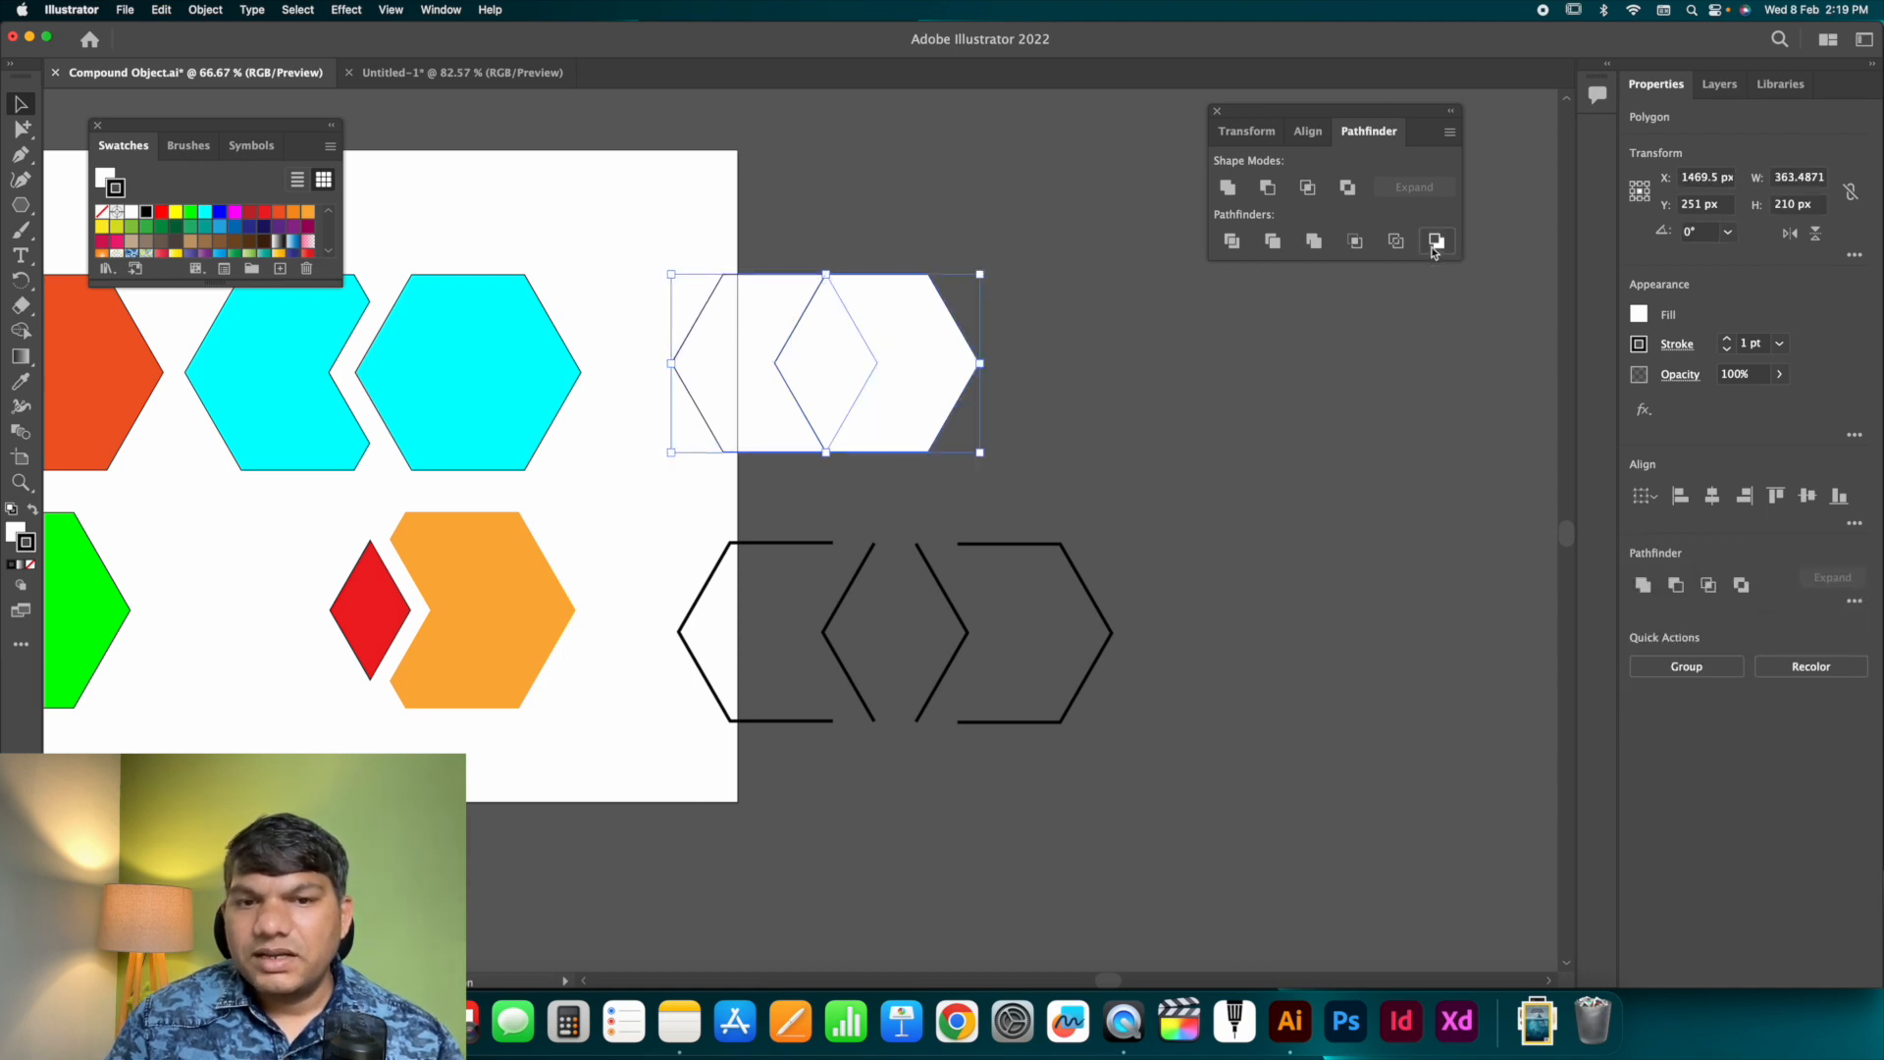
left_click(1021, 365)
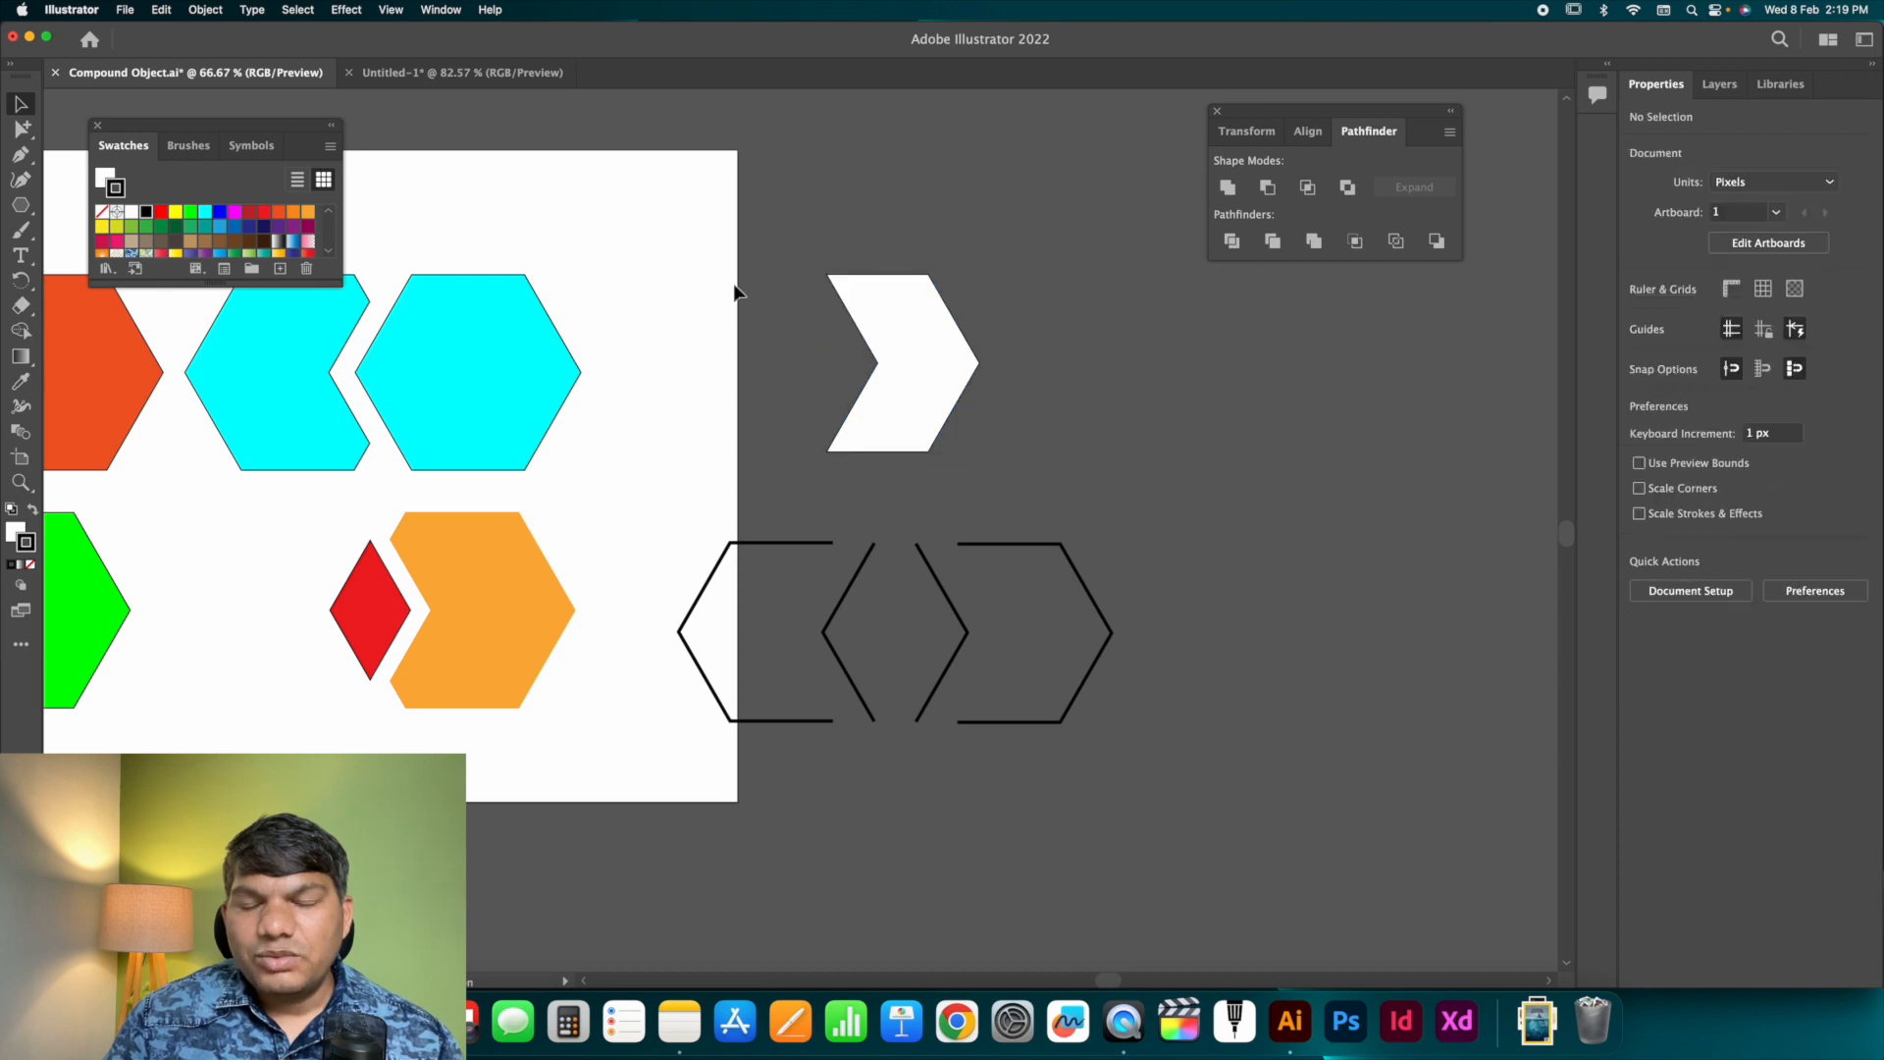
Fill the Minus Back chevron with orange and move the red diamond and orange piece about 135 px left.
left_click(883, 335)
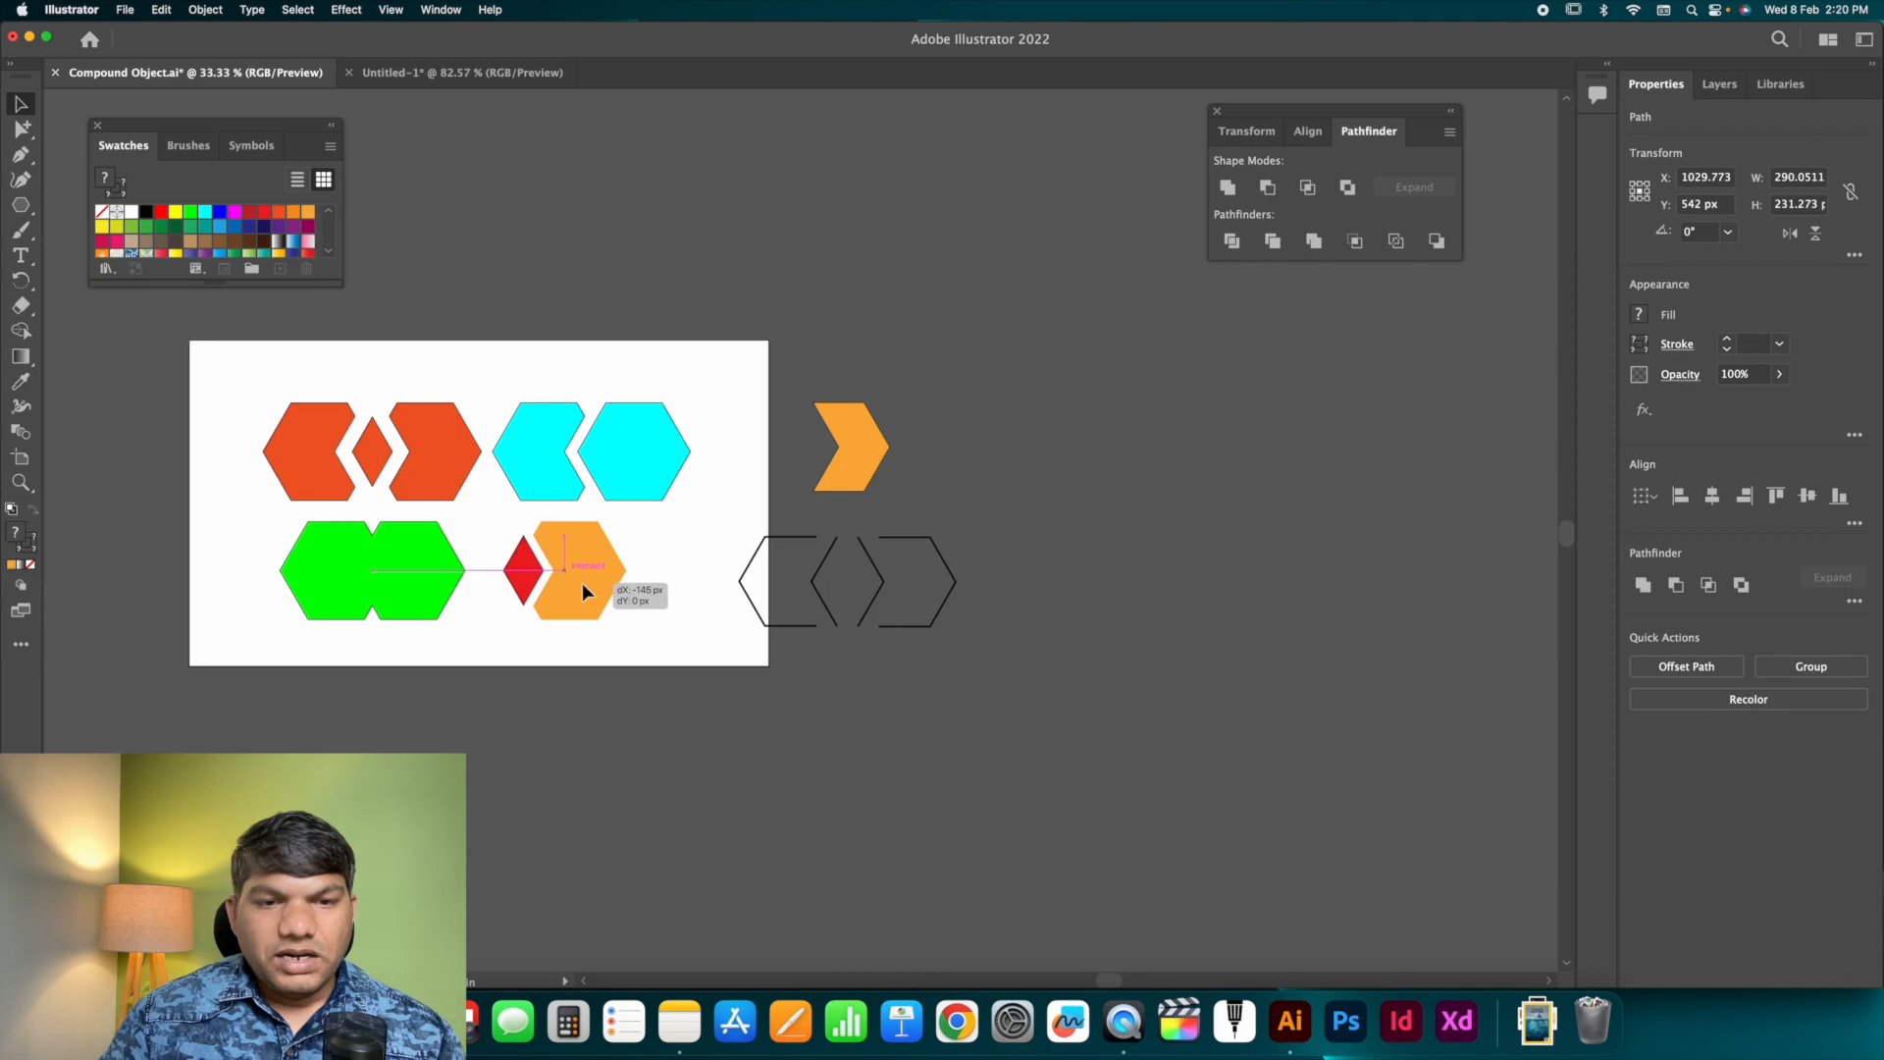
left_click(581, 583)
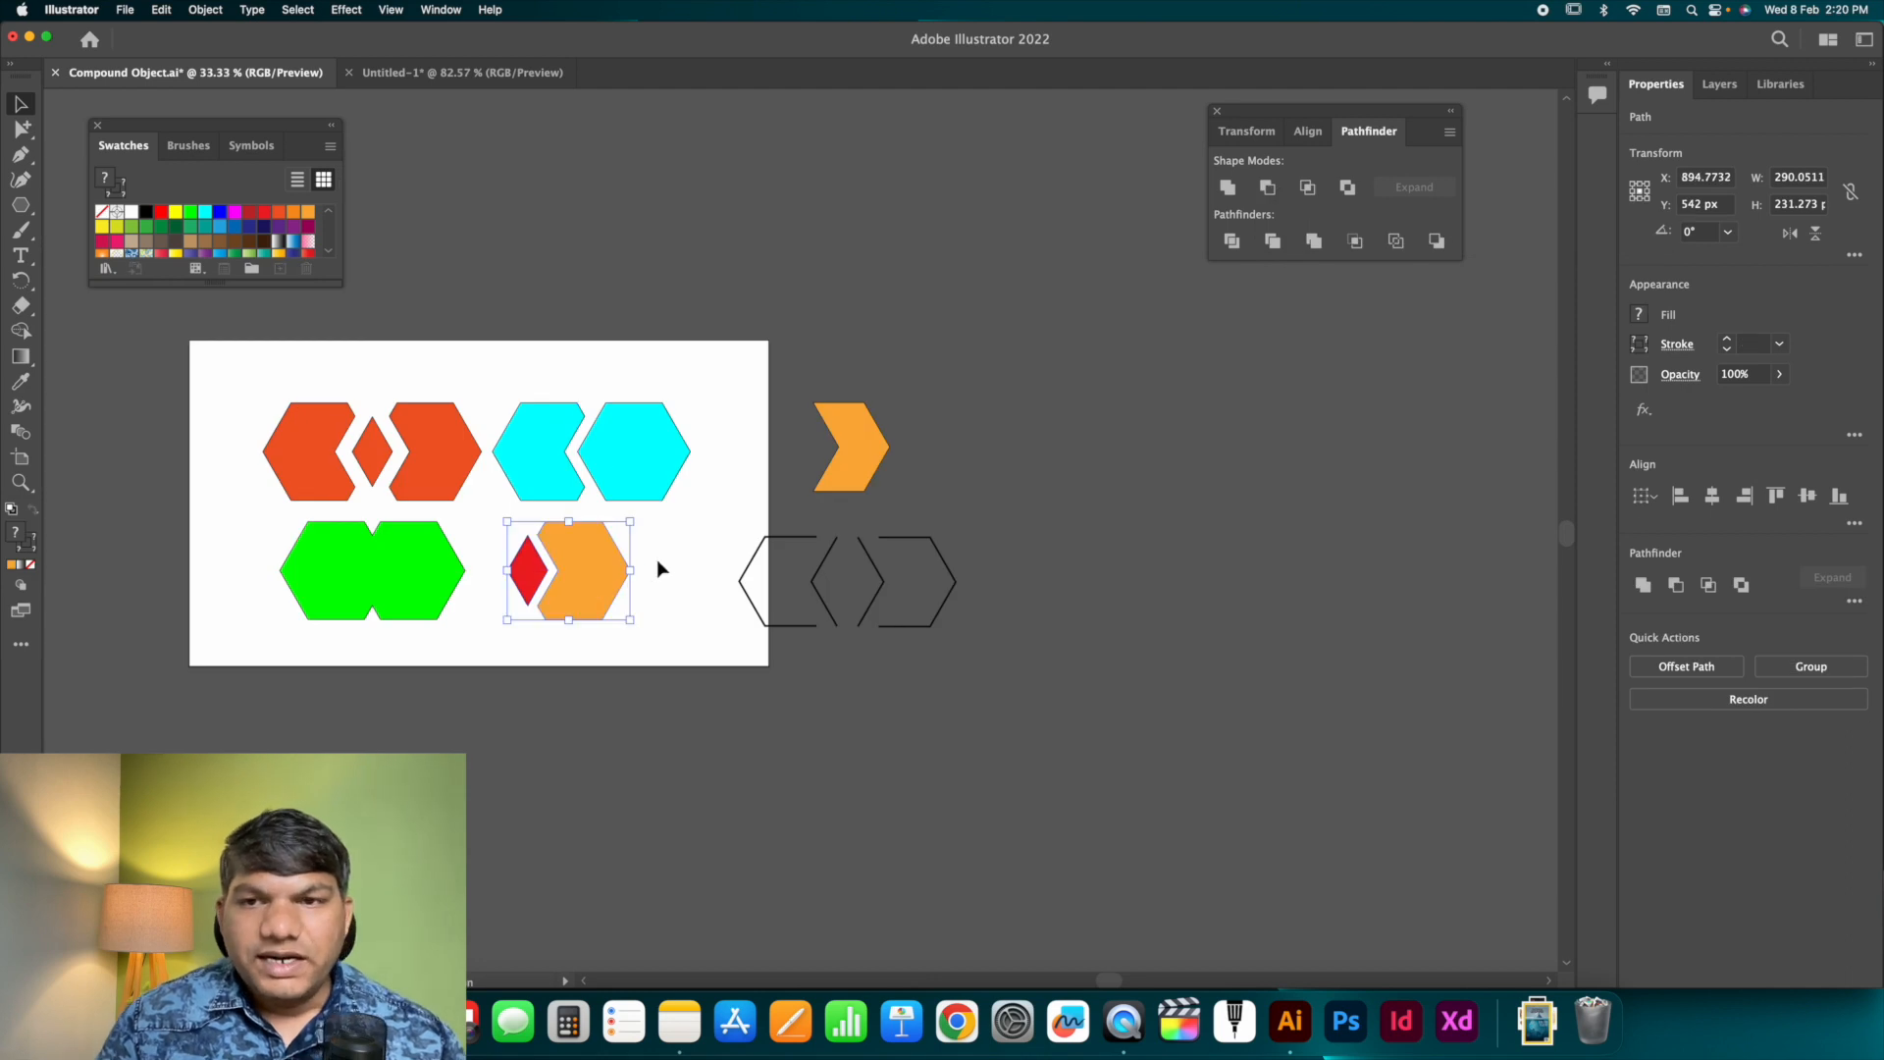
left_click(660, 569)
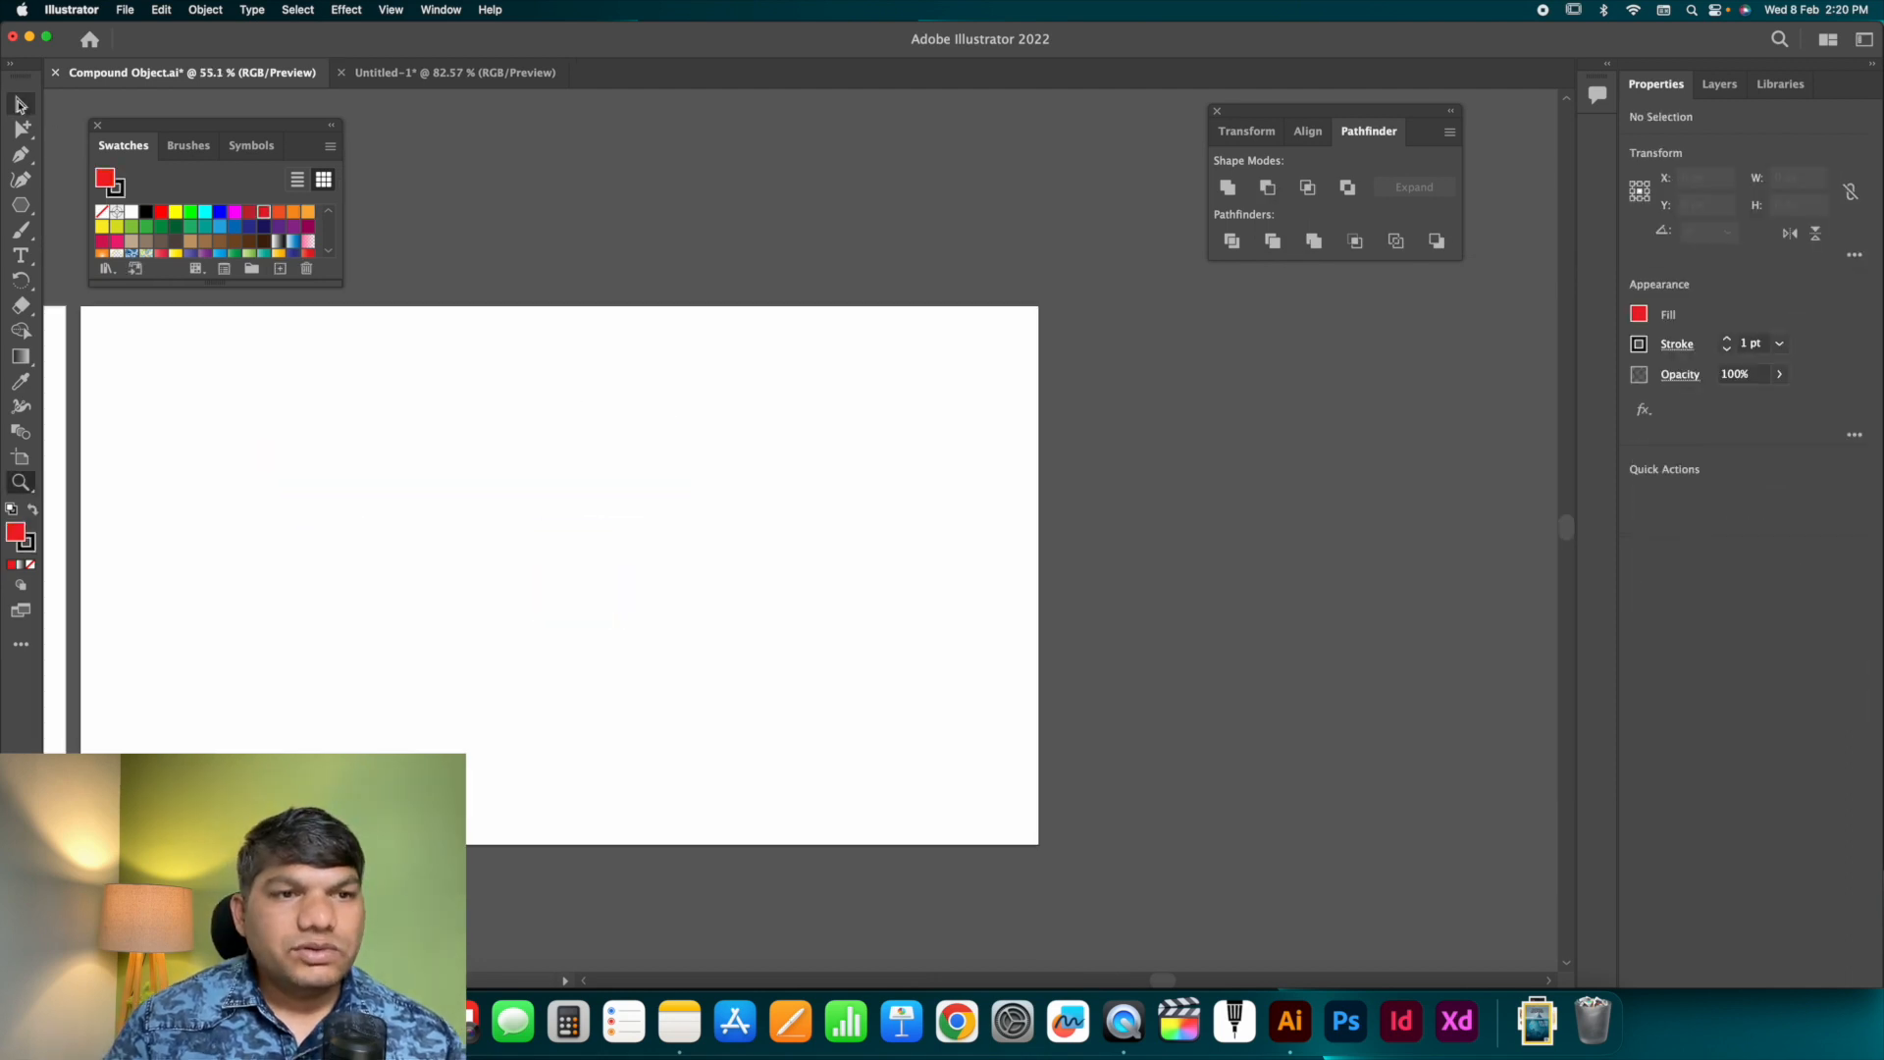
Draw a hexagon about 164 px high on the blank second artboard and add an overlapping copy to its right.
left_click(19, 105)
scroll(414, 226, "left", 15)
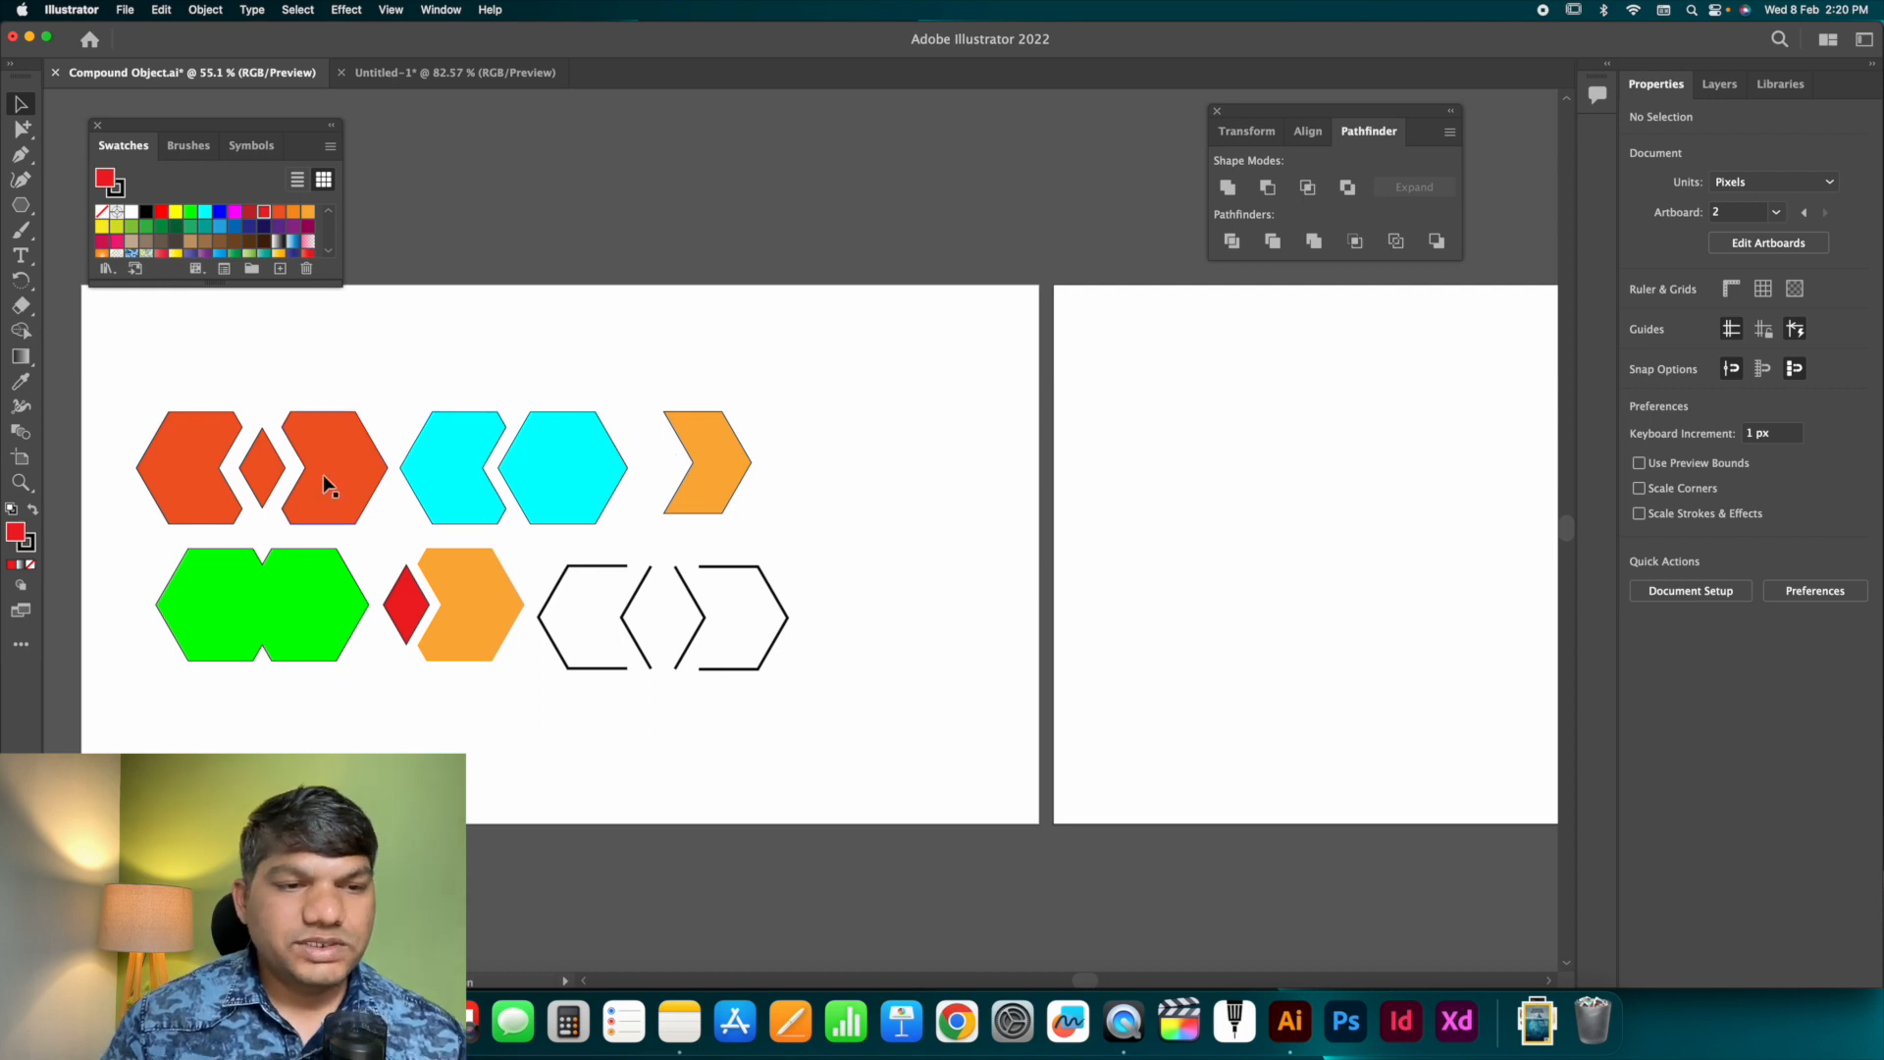
left_click(402, 405)
left_click_drag(363, 439, 421, 412)
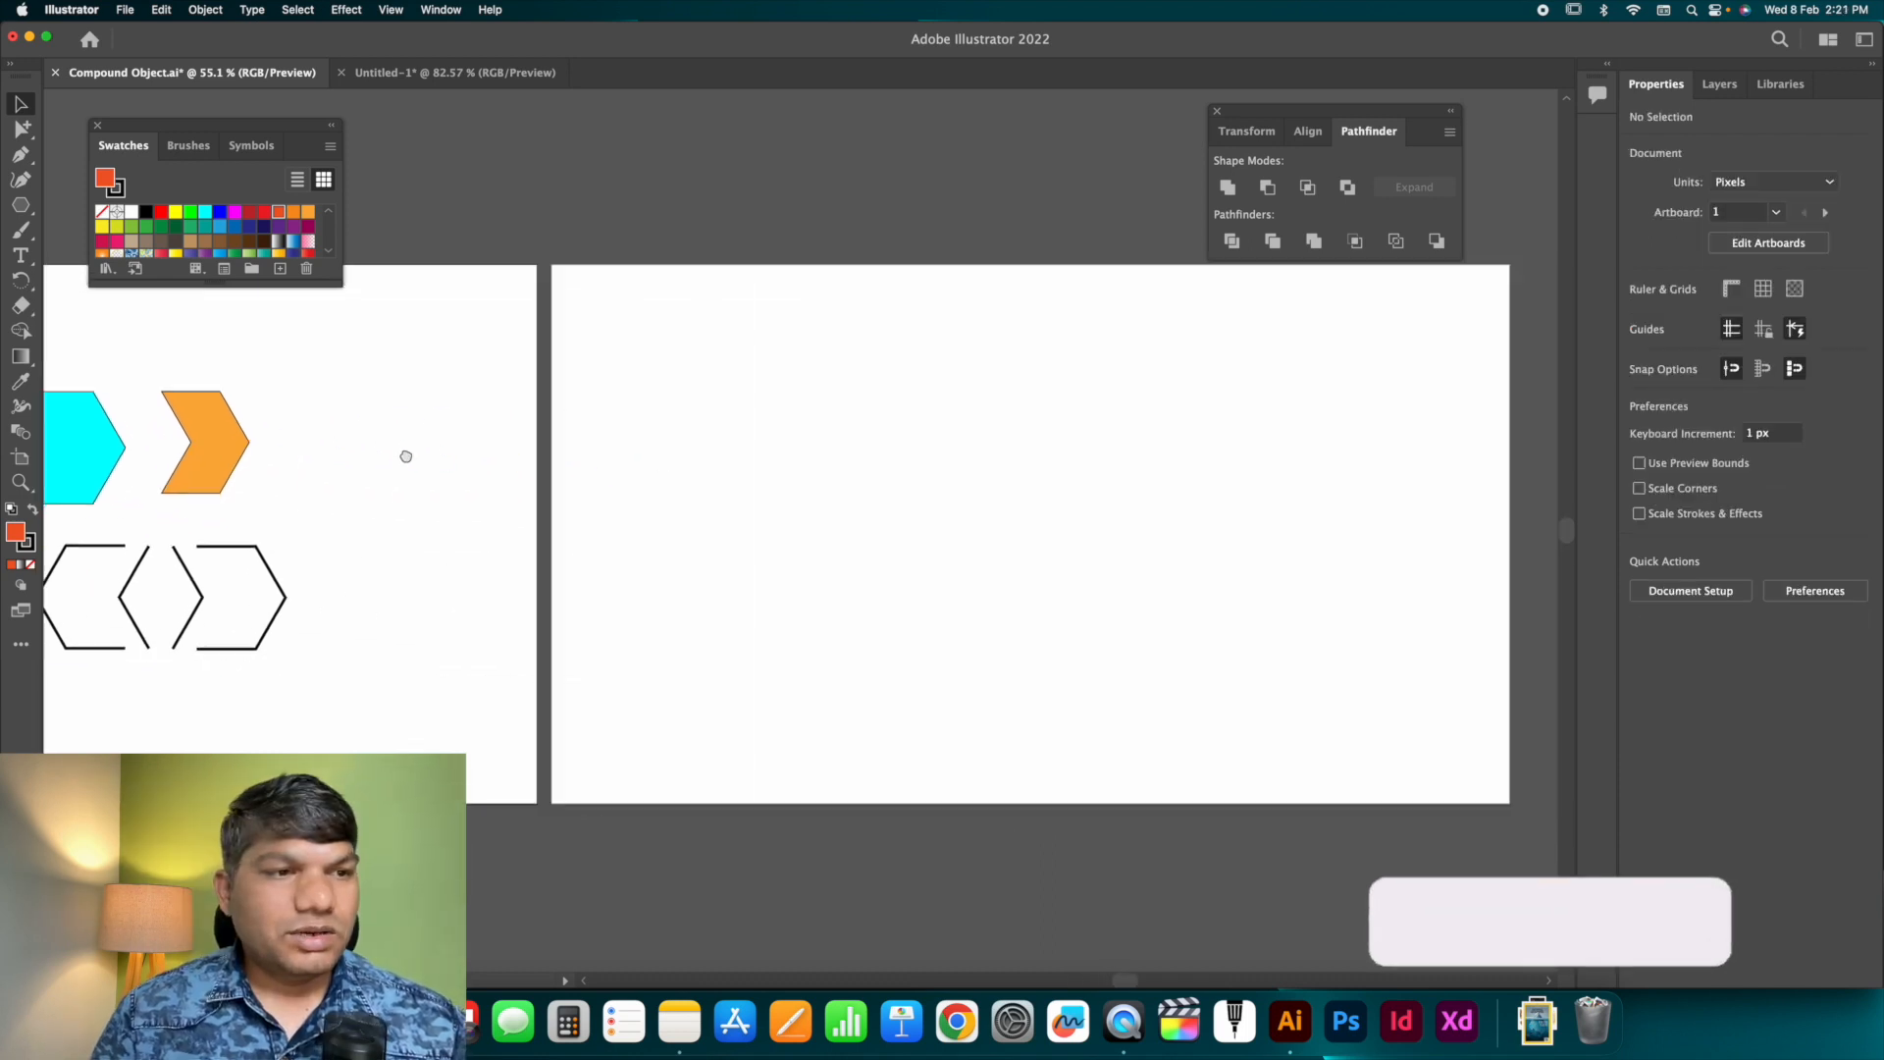
left_click(21, 204)
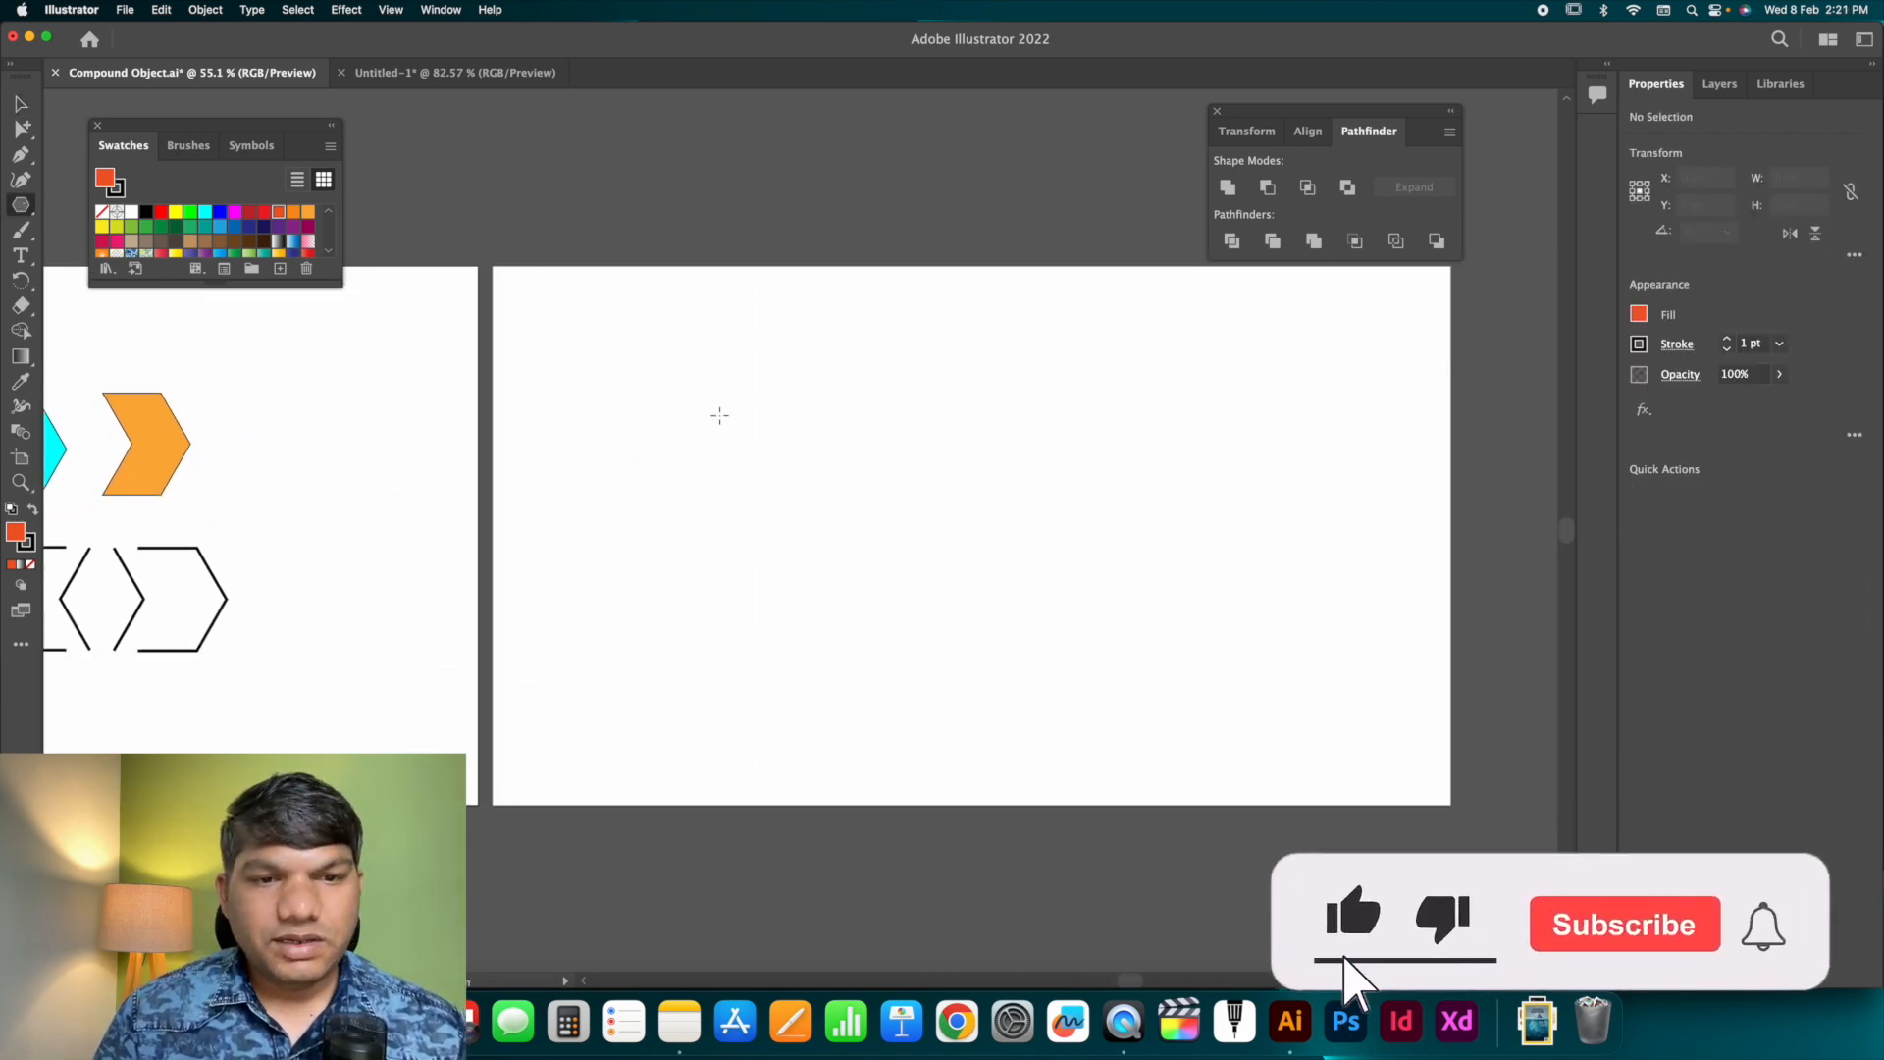
left_click_drag(640, 392, 768, 448)
key("v")
left_click(925, 429)
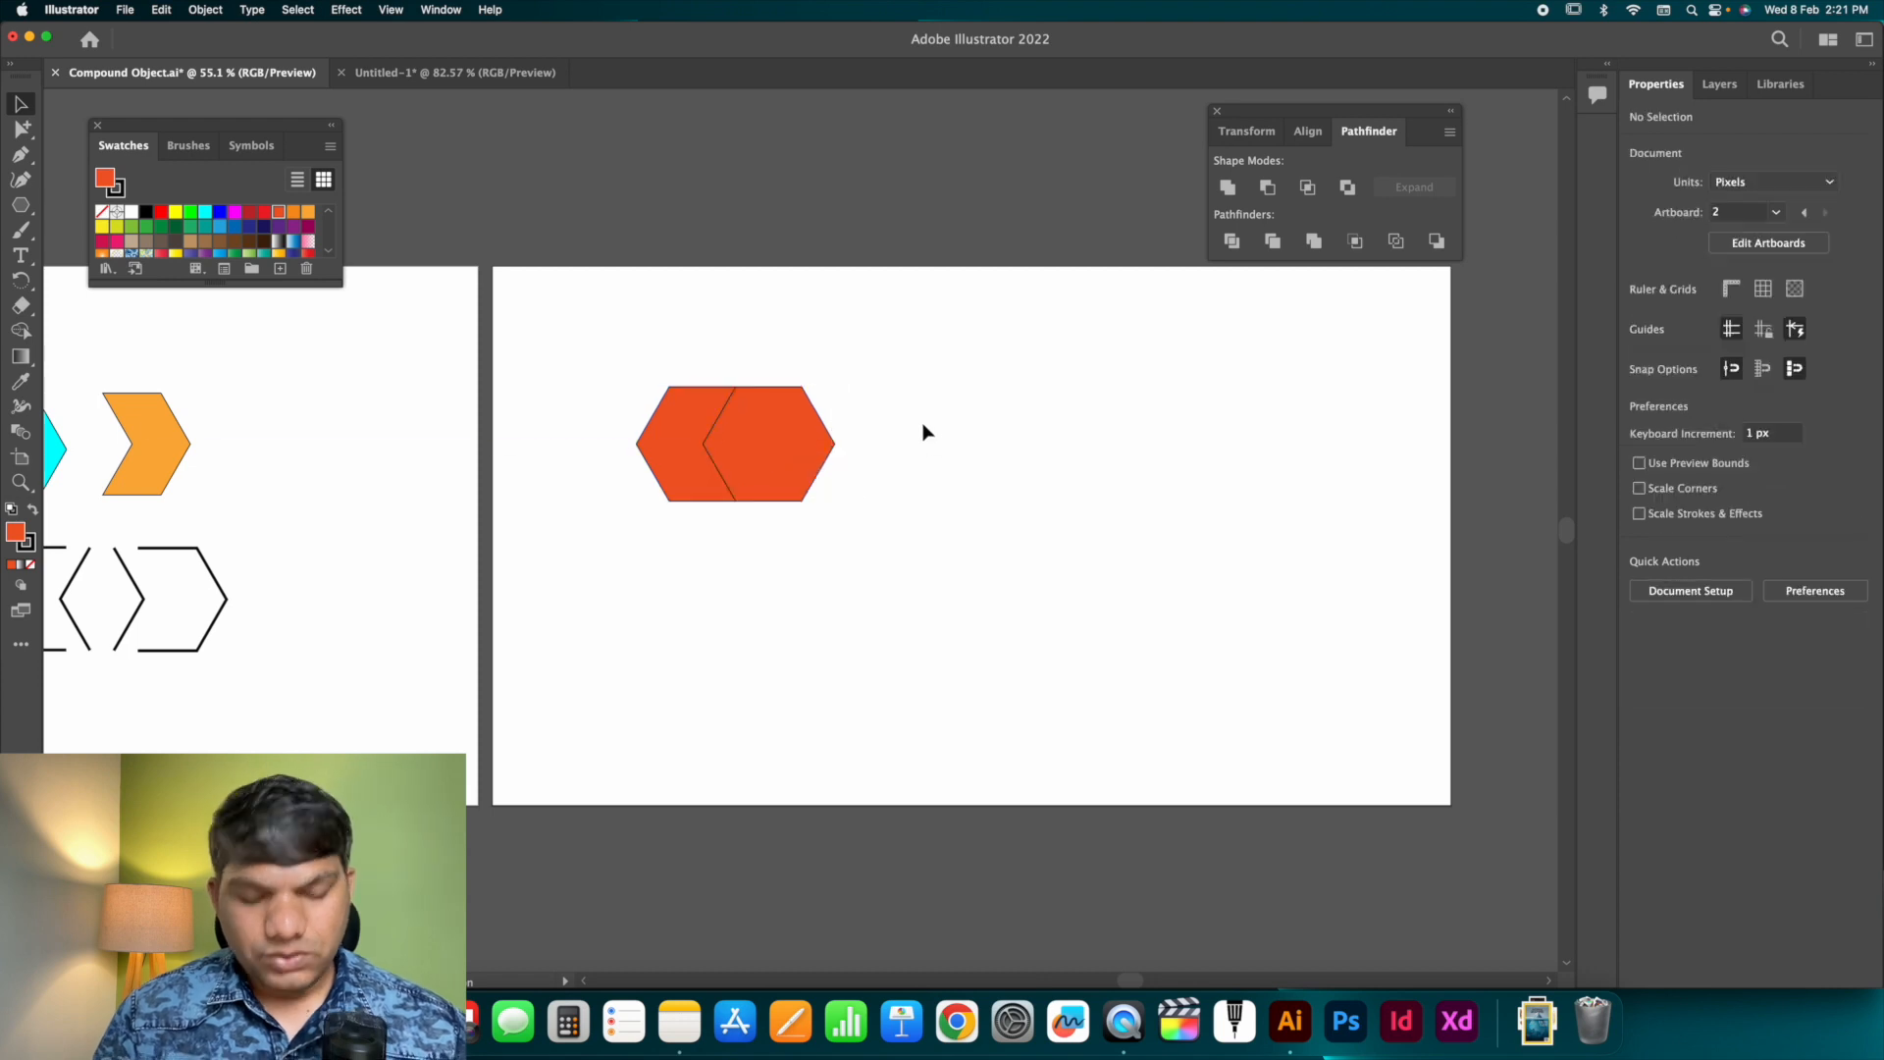
Reset both hexagons on the second artboard to the default white fill and black stroke.
left_click_drag(925, 429, 562, 520)
key("d")
left_click(744, 539)
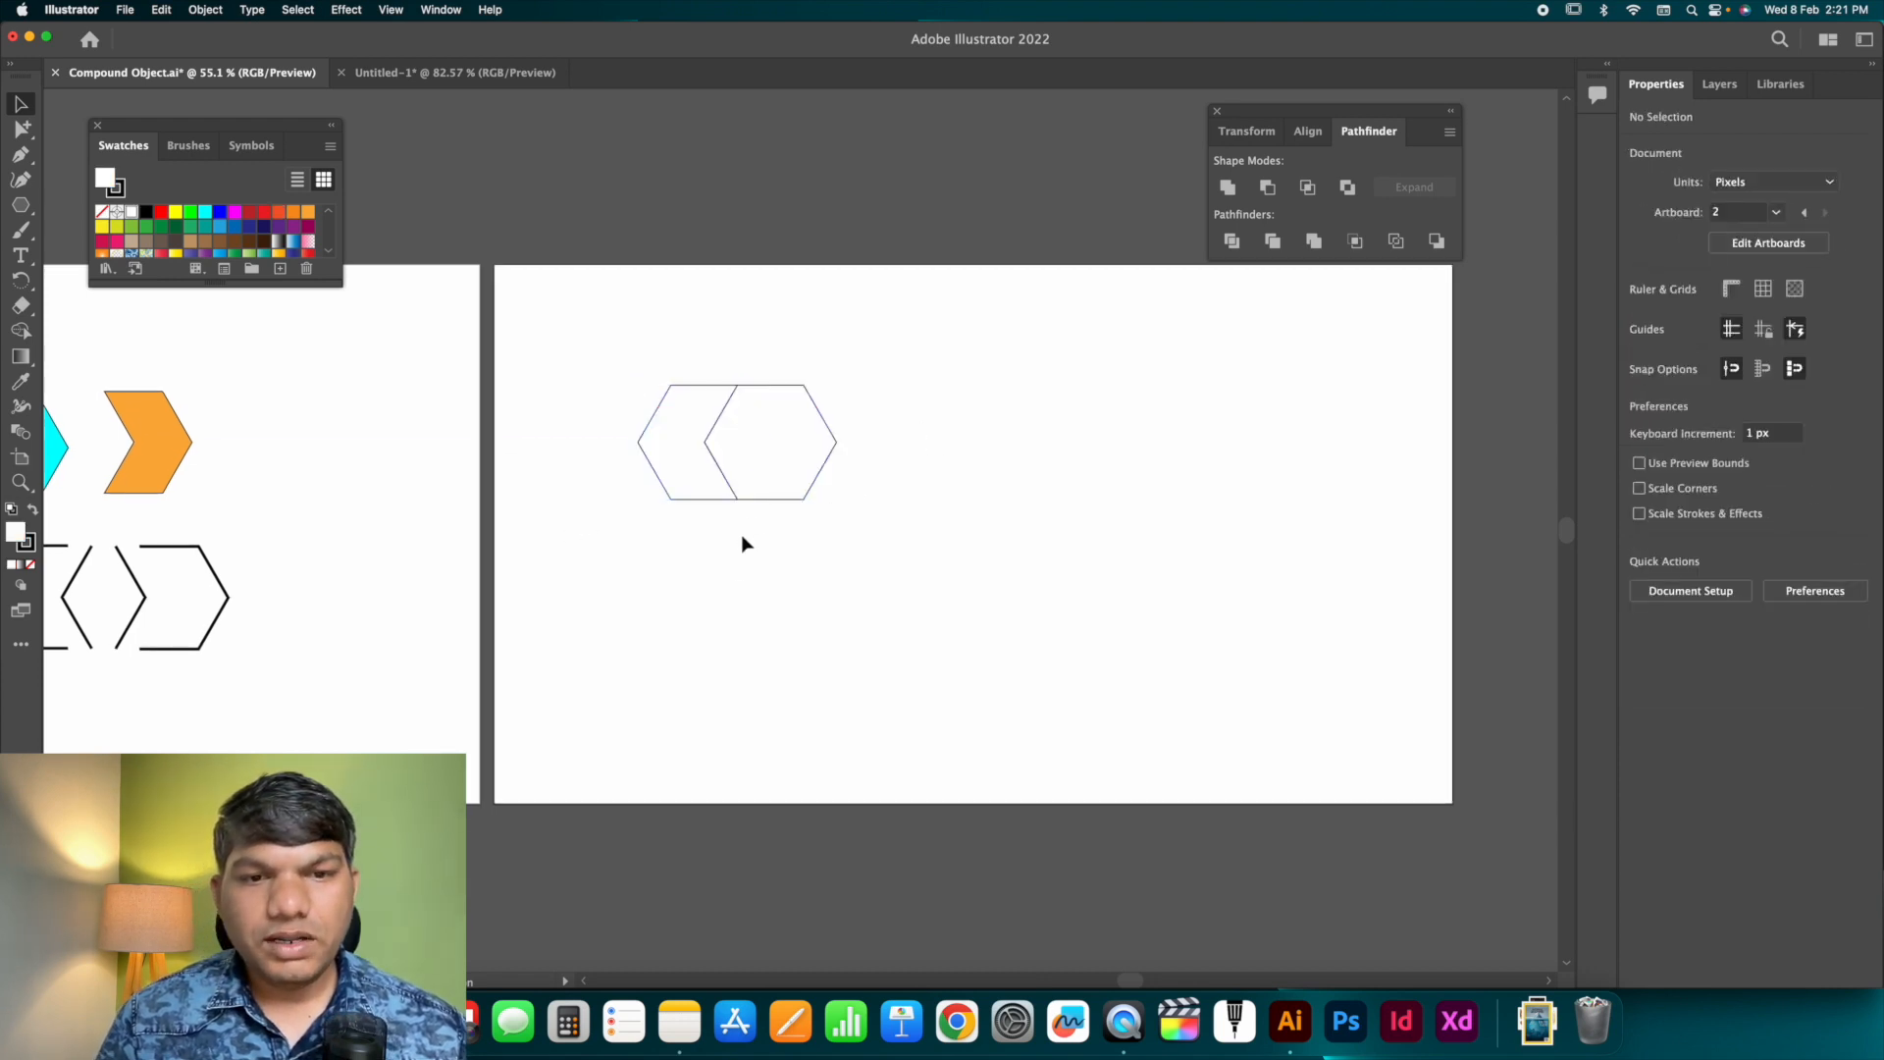
Duplicate the hexagon pair into a two-by-two arrangement and shift all four pairs slightly right on the artboard.
mouse_move(711, 379)
left_mouse_down()
mouse_move(775, 498)
mouse_move(1089, 517)
left_mouse_up()
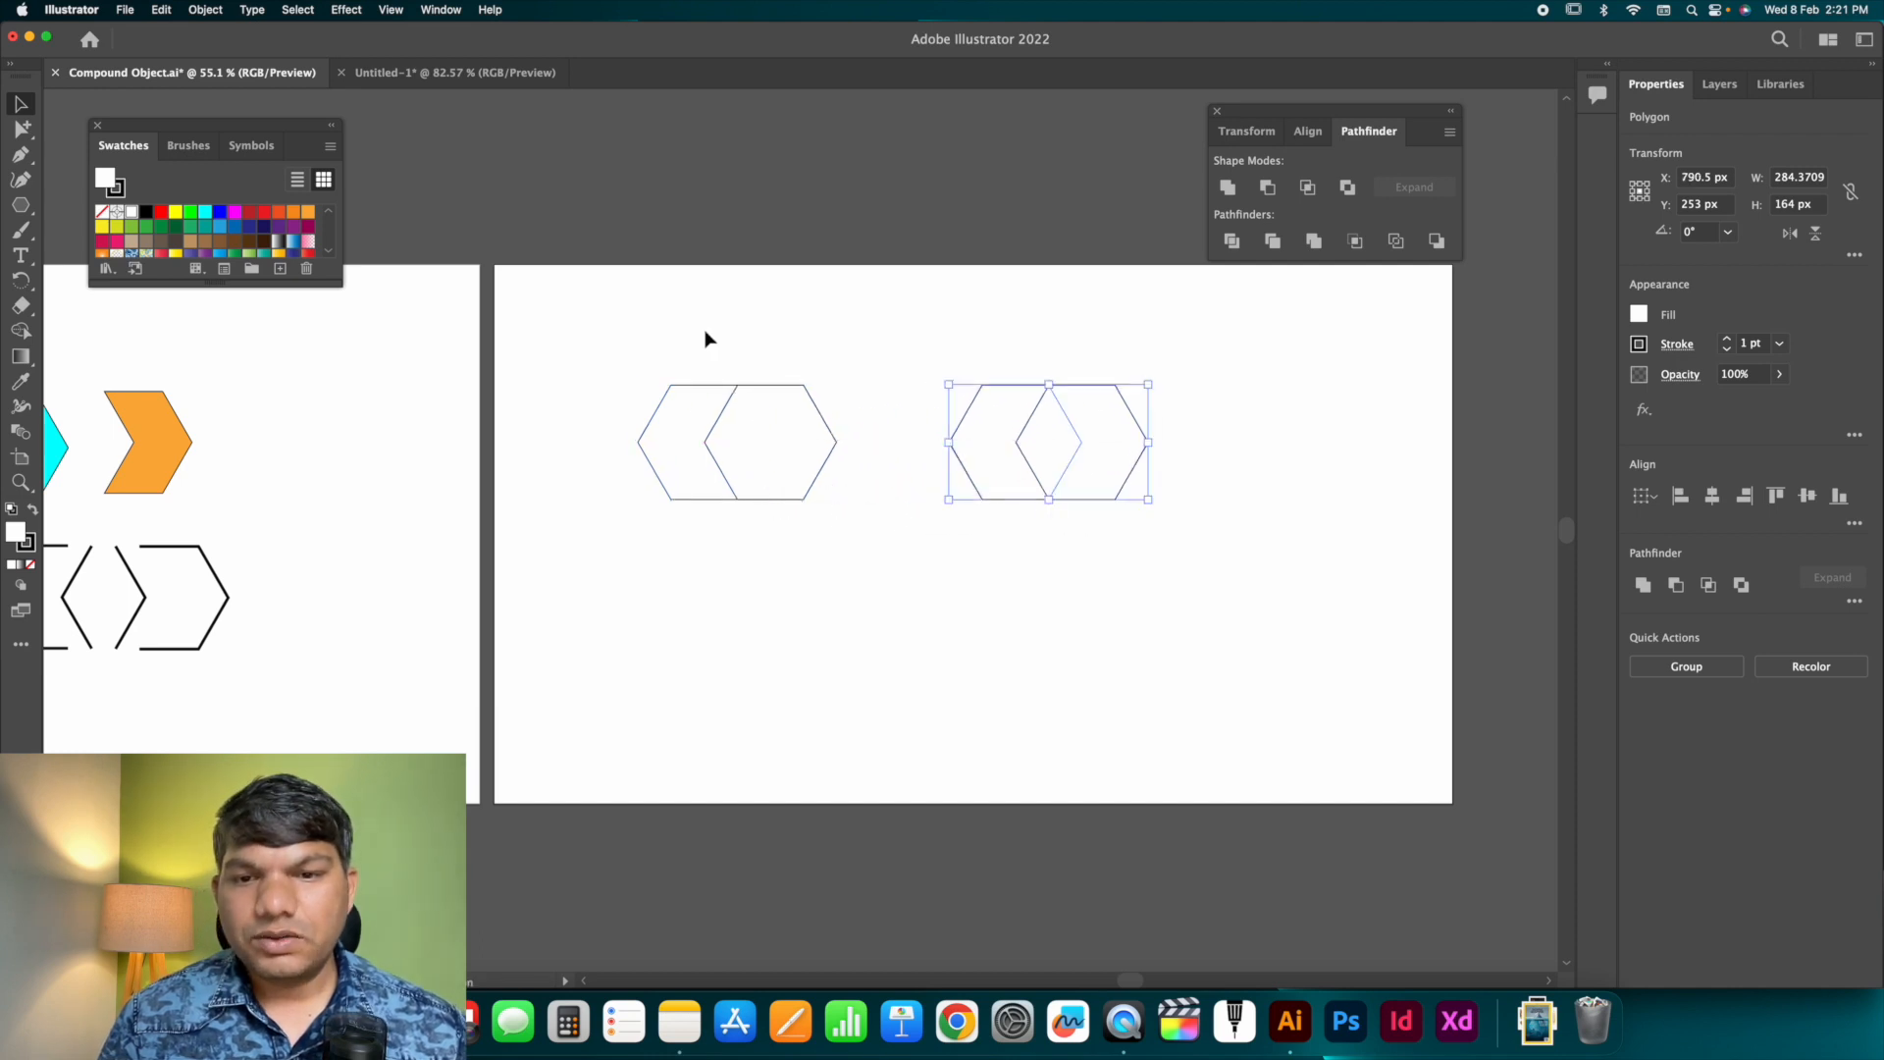
left_click_drag(707, 337, 1199, 581)
left_click_drag(1106, 507, 1114, 697)
left_click_drag(1263, 385, 660, 703)
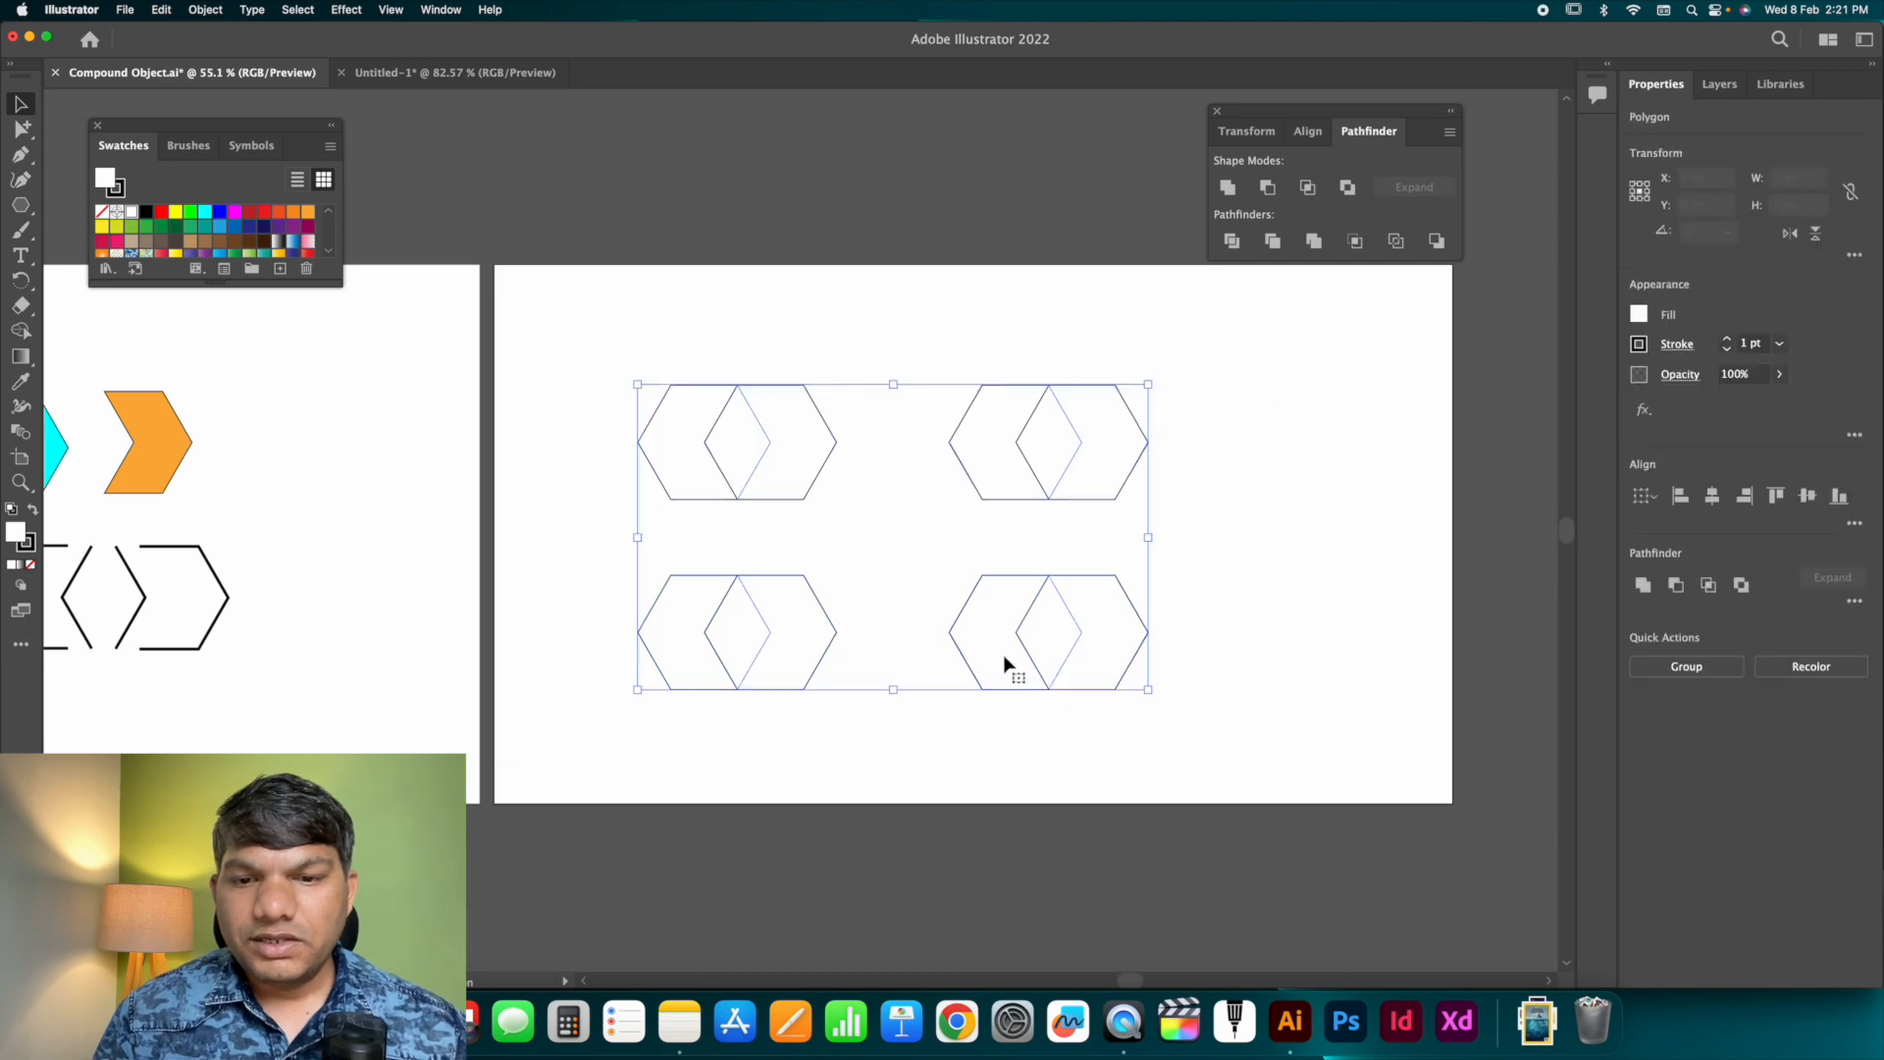
left_click_drag(1080, 639, 1146, 640)
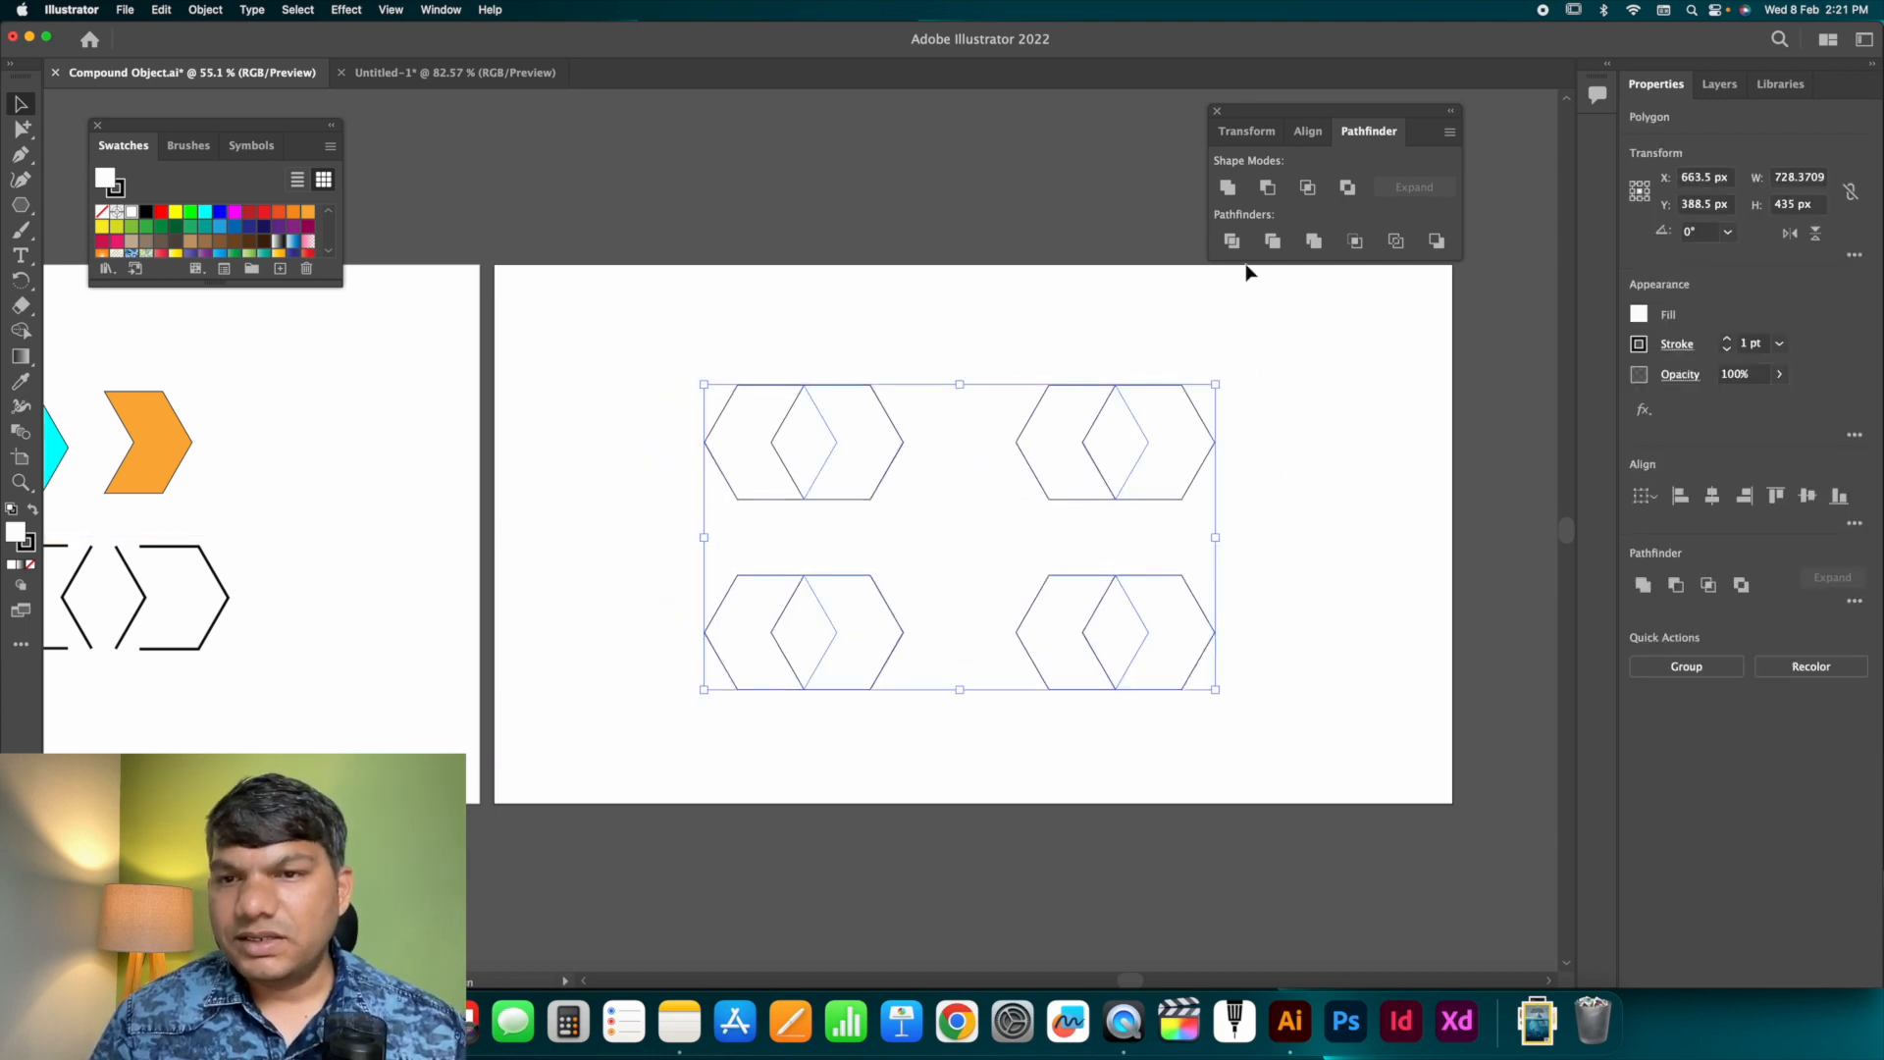
left_click(1230, 193)
left_click(1057, 232)
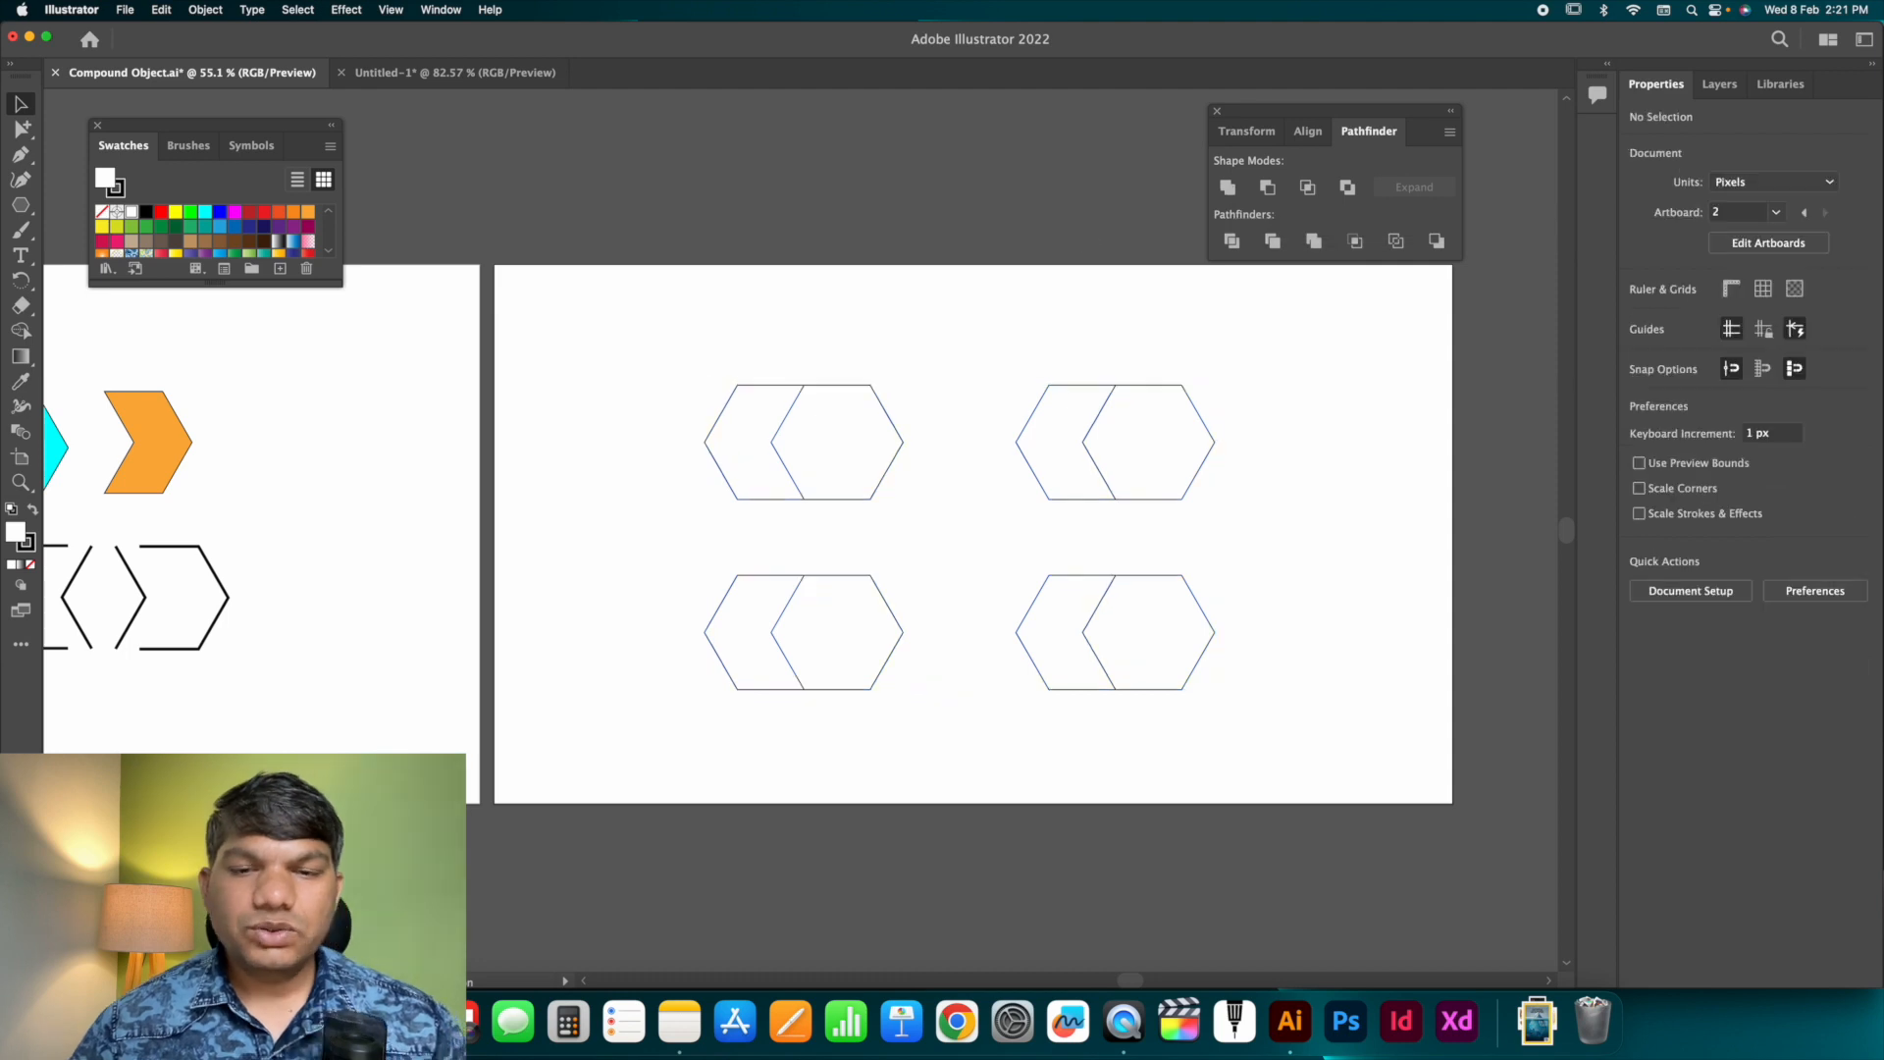
Combine the upper-left hexagon pair into a Unite compound shape and move it about 79 px left.
scroll(901, 341, "right", 3)
left_click(758, 461)
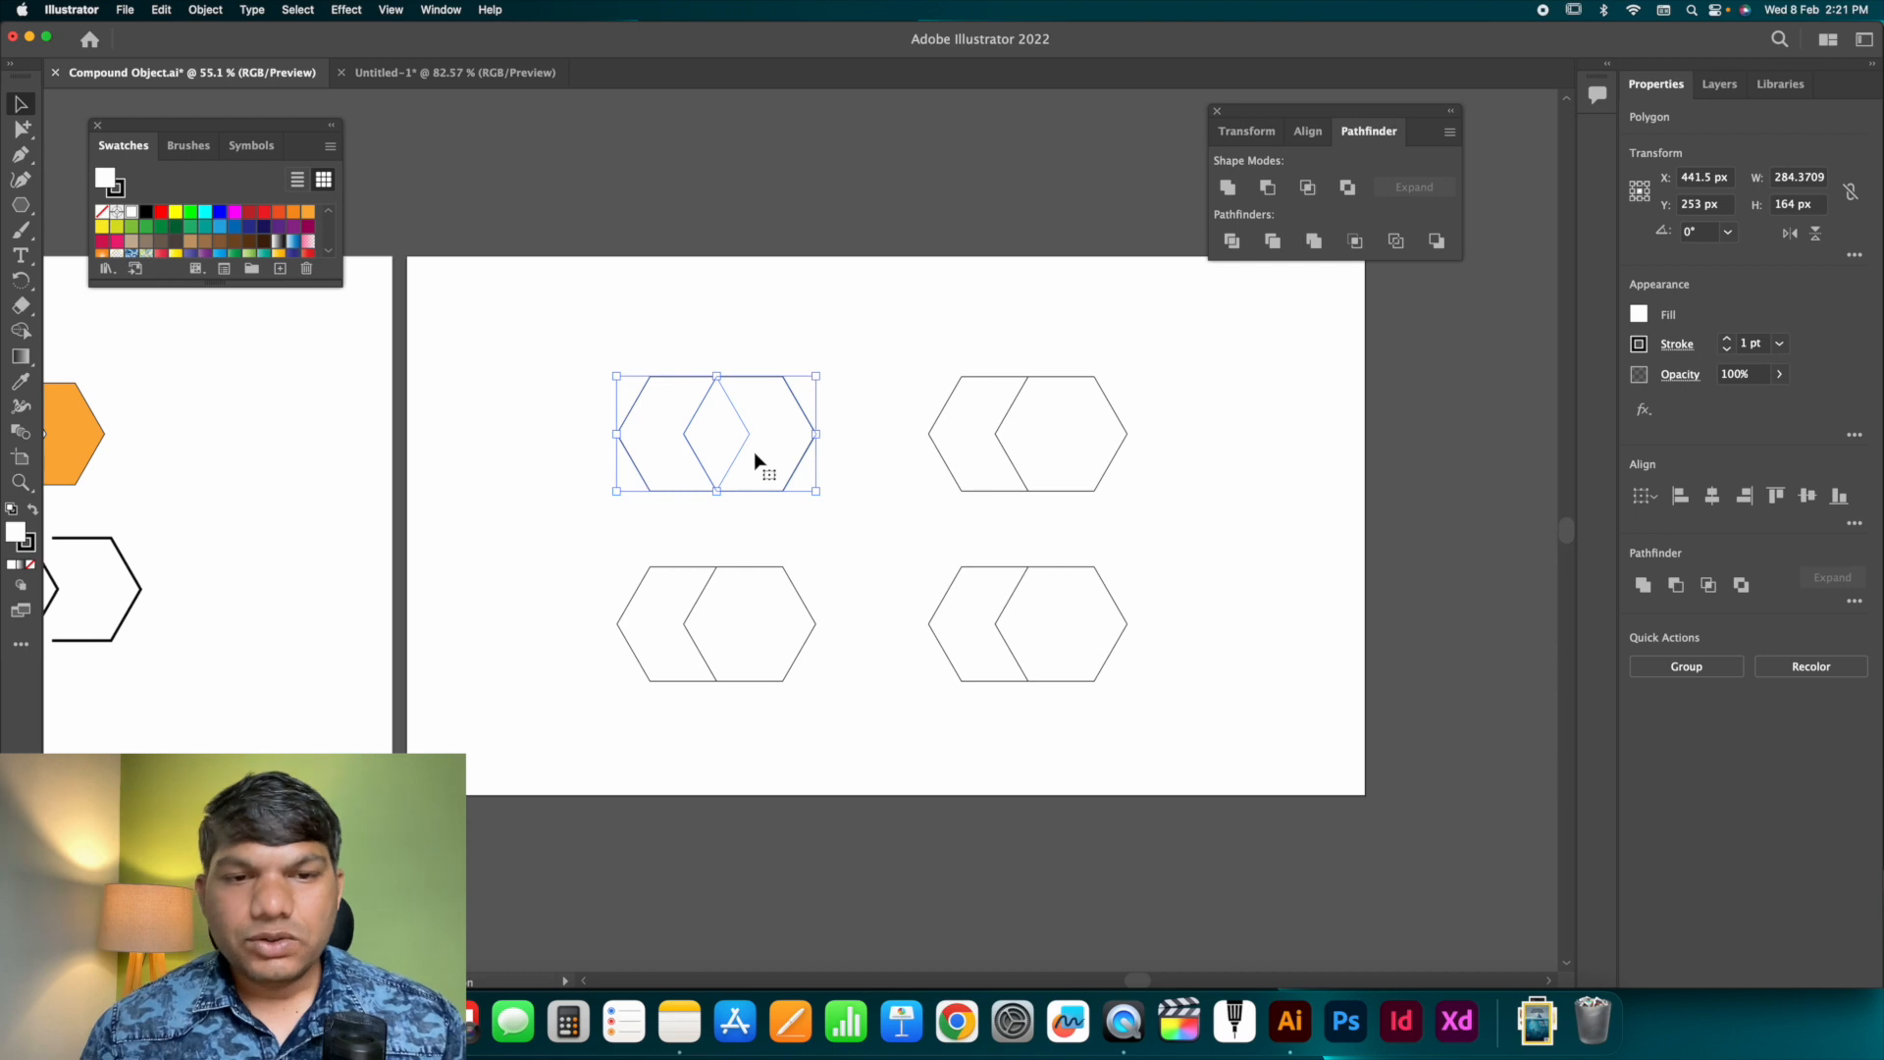
left_click_drag(671, 321, 780, 475)
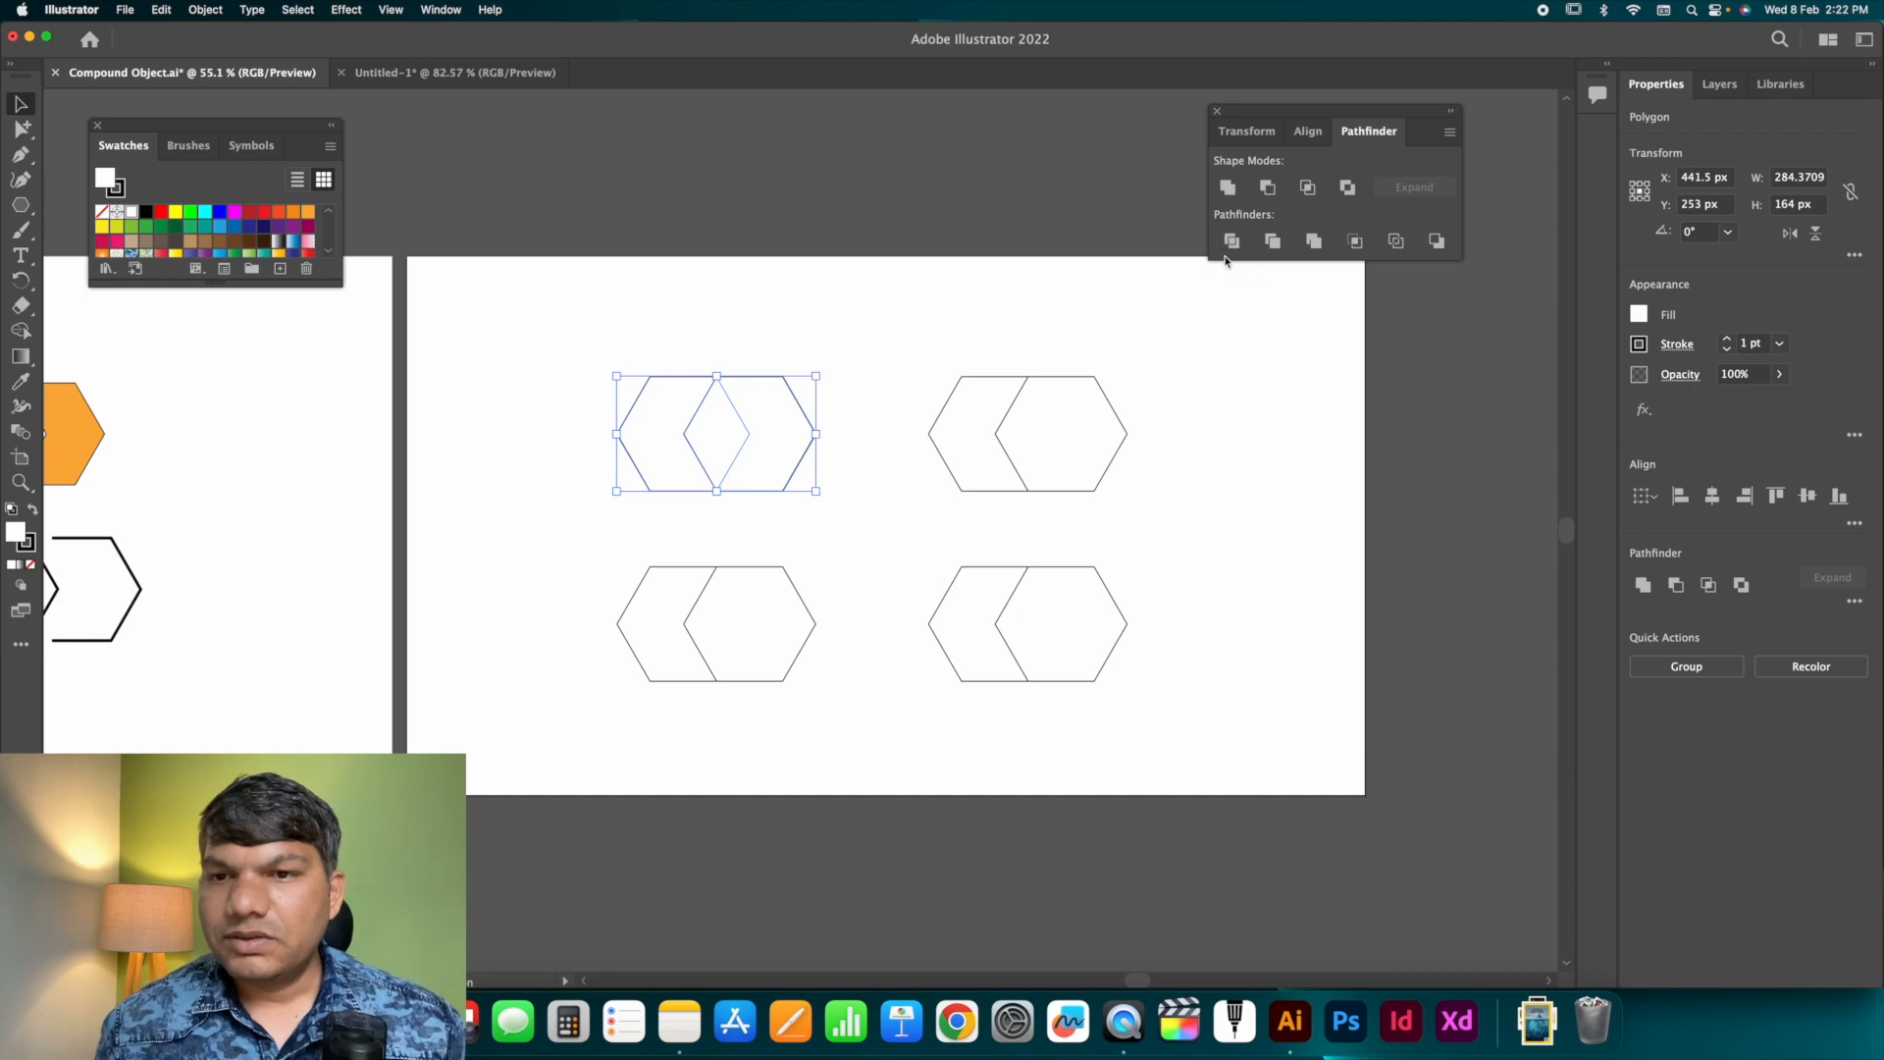
left_click(1228, 187, "alt")
left_click(992, 261)
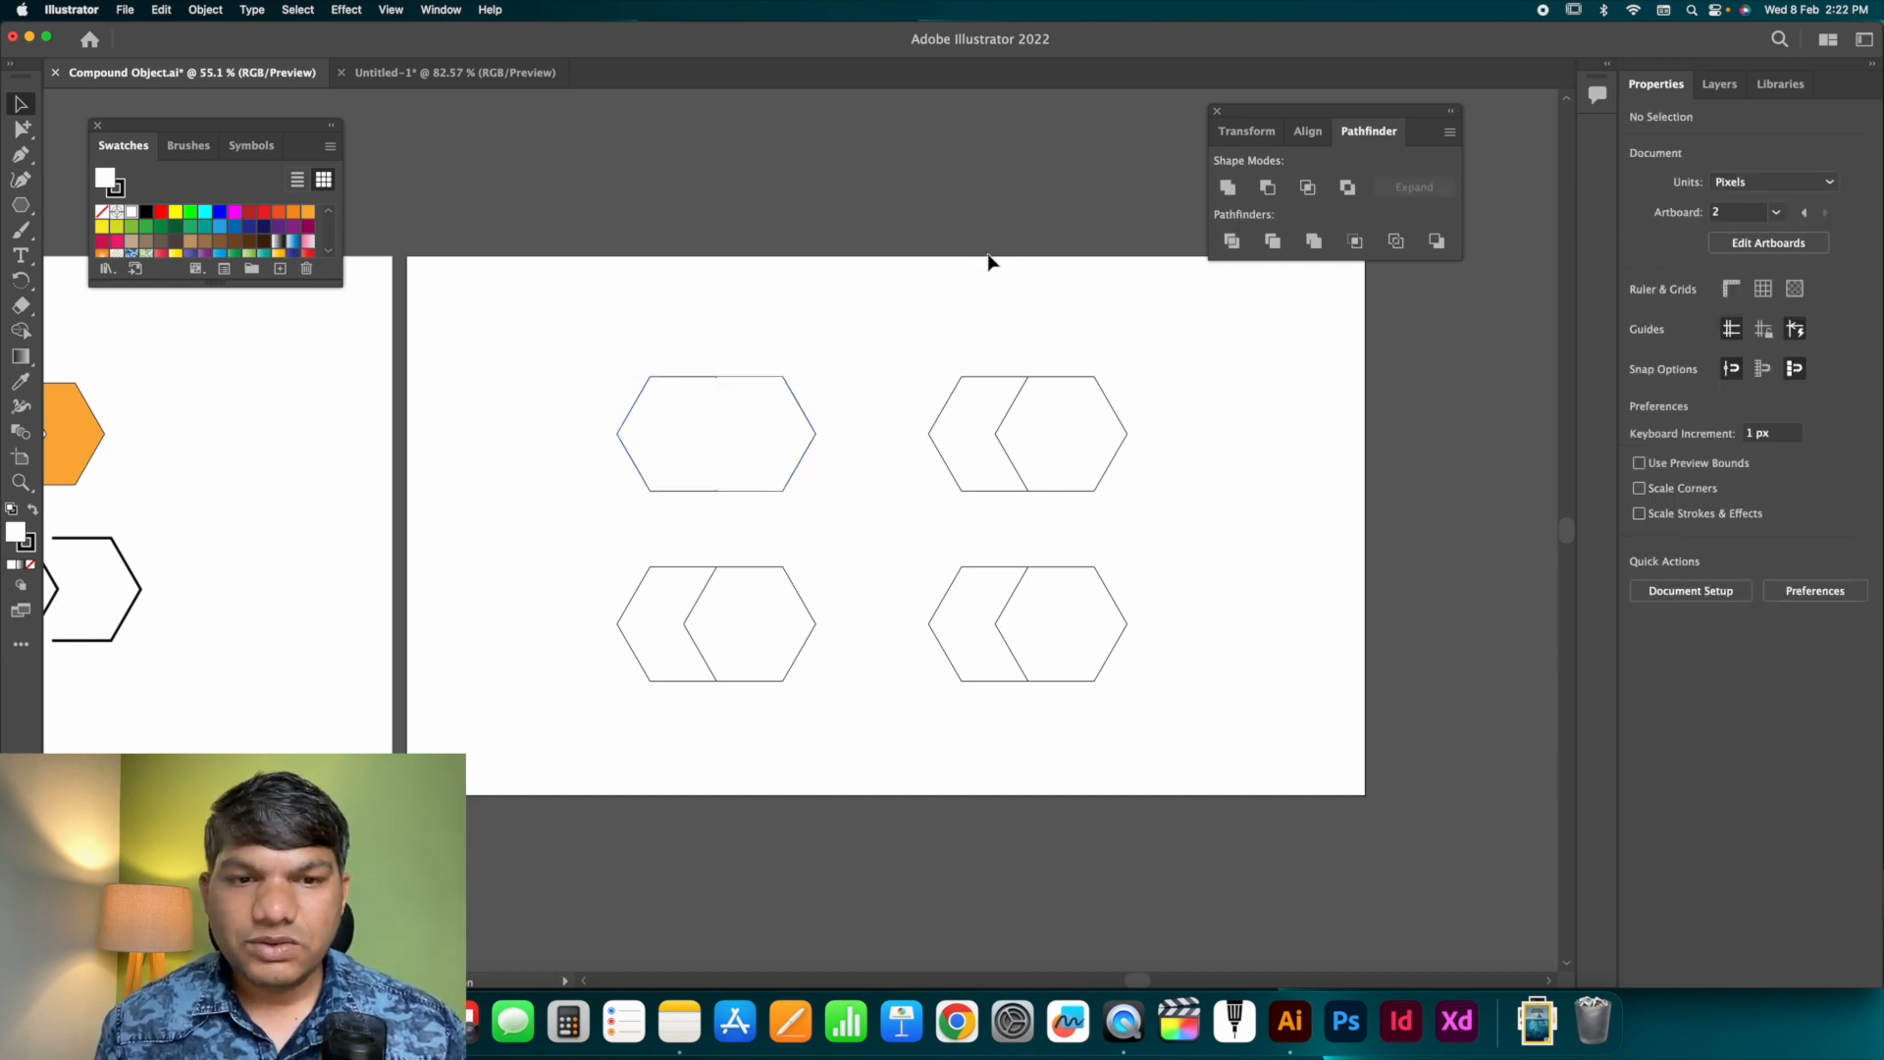
left_click_drag(778, 385, 723, 386)
left_click(799, 341)
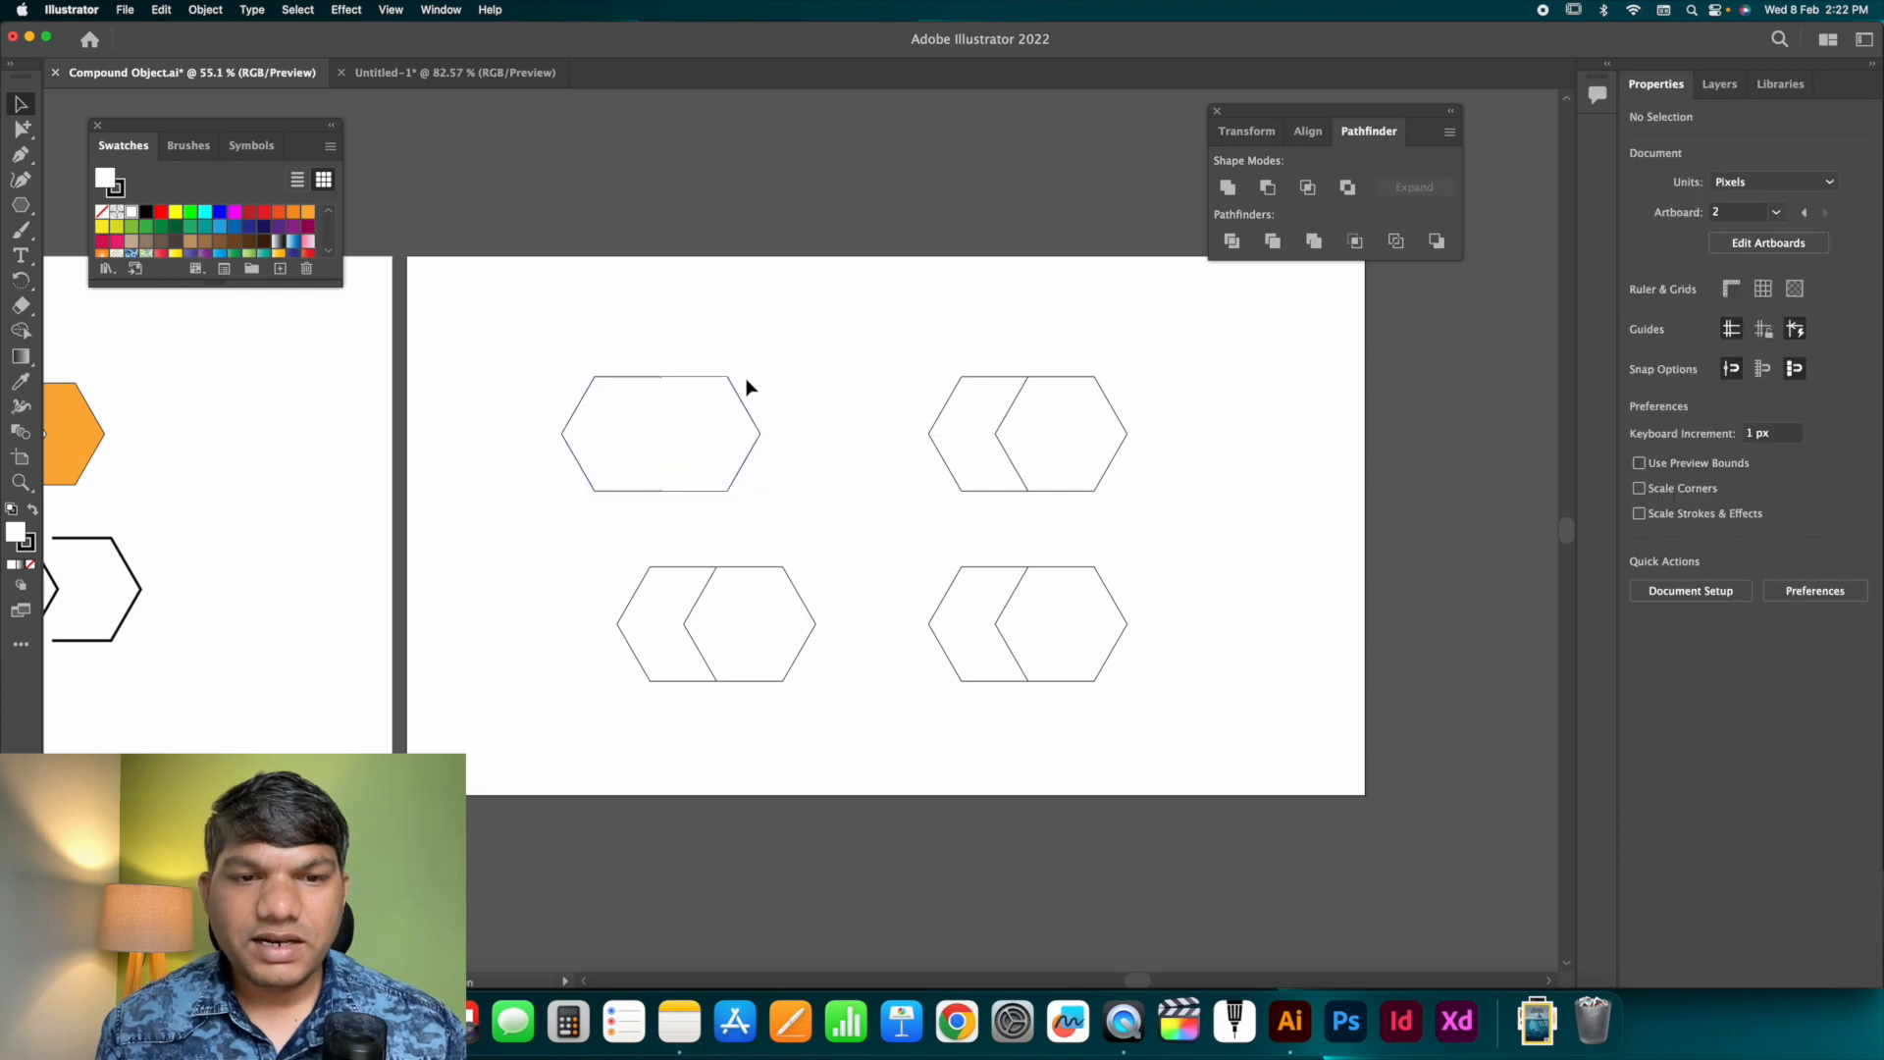
Fill the united compound shape with an orange swatch.
left_click(729, 393)
left_click(293, 212)
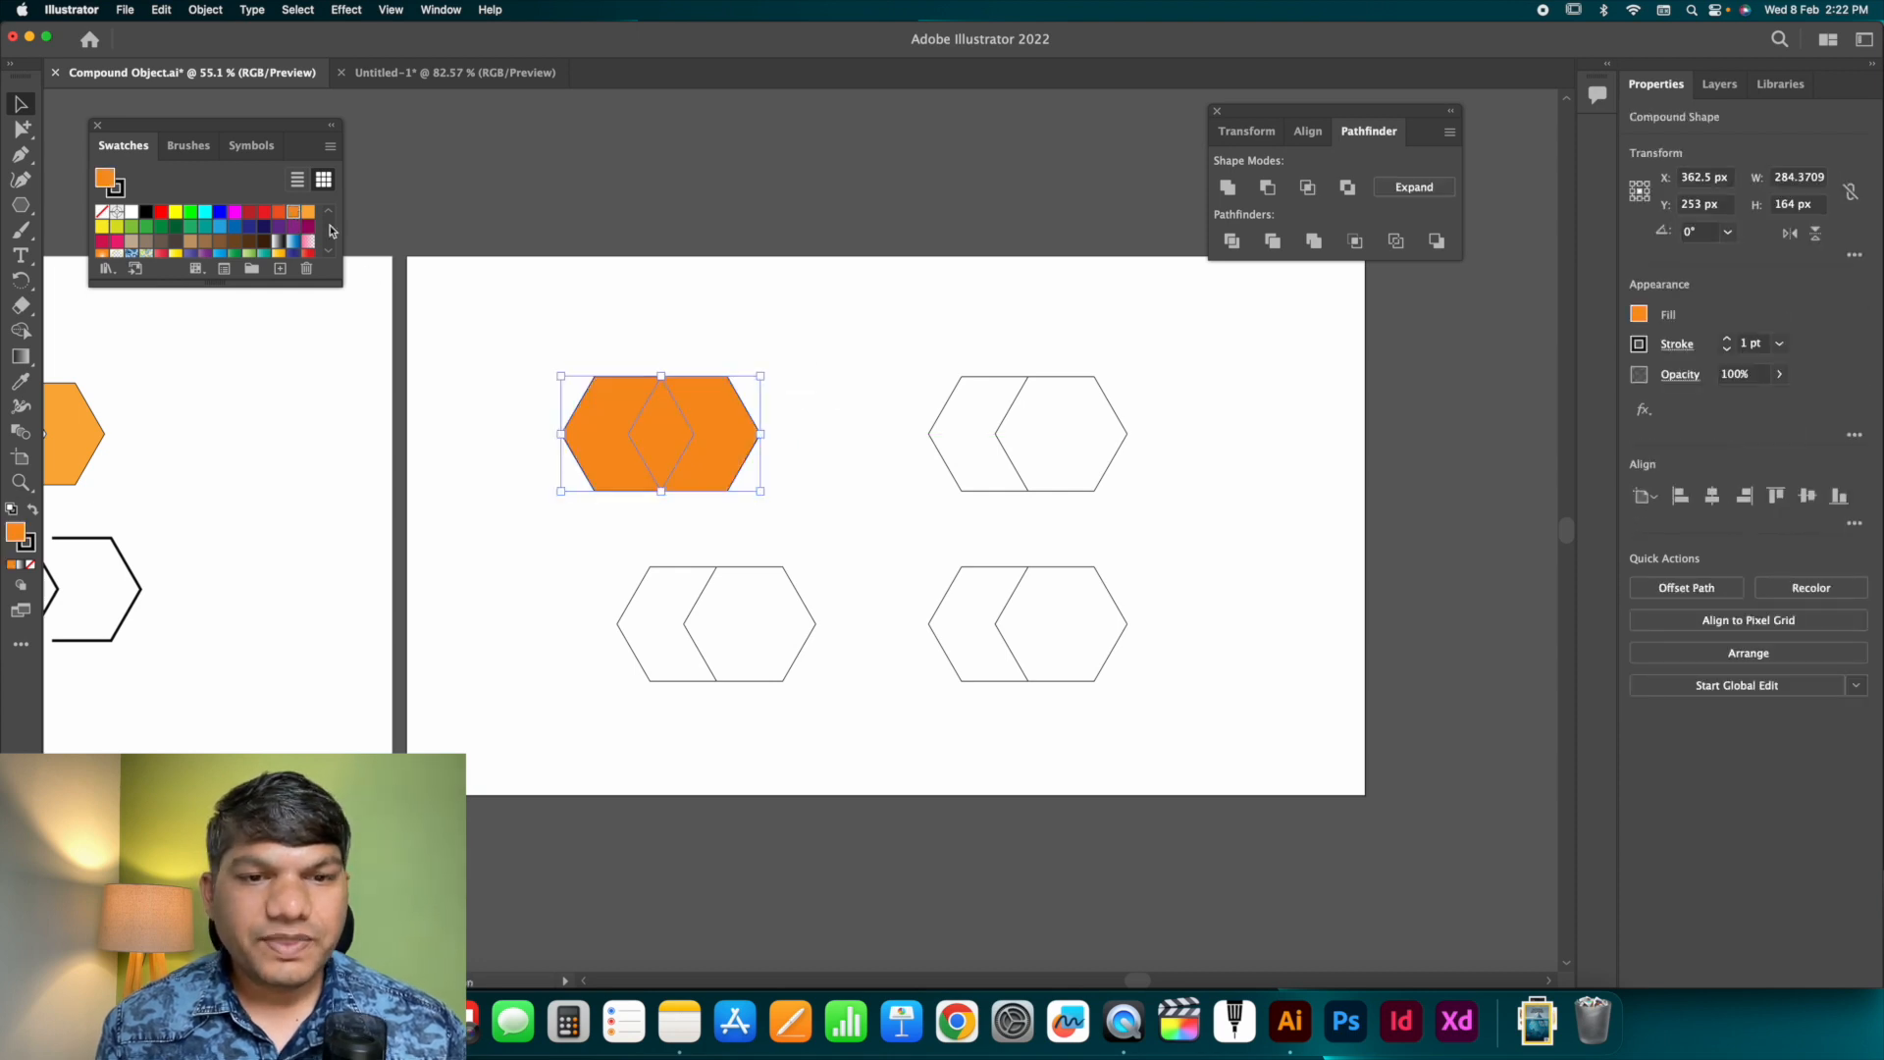
left_click(655, 285)
left_click(702, 391)
left_click(709, 356)
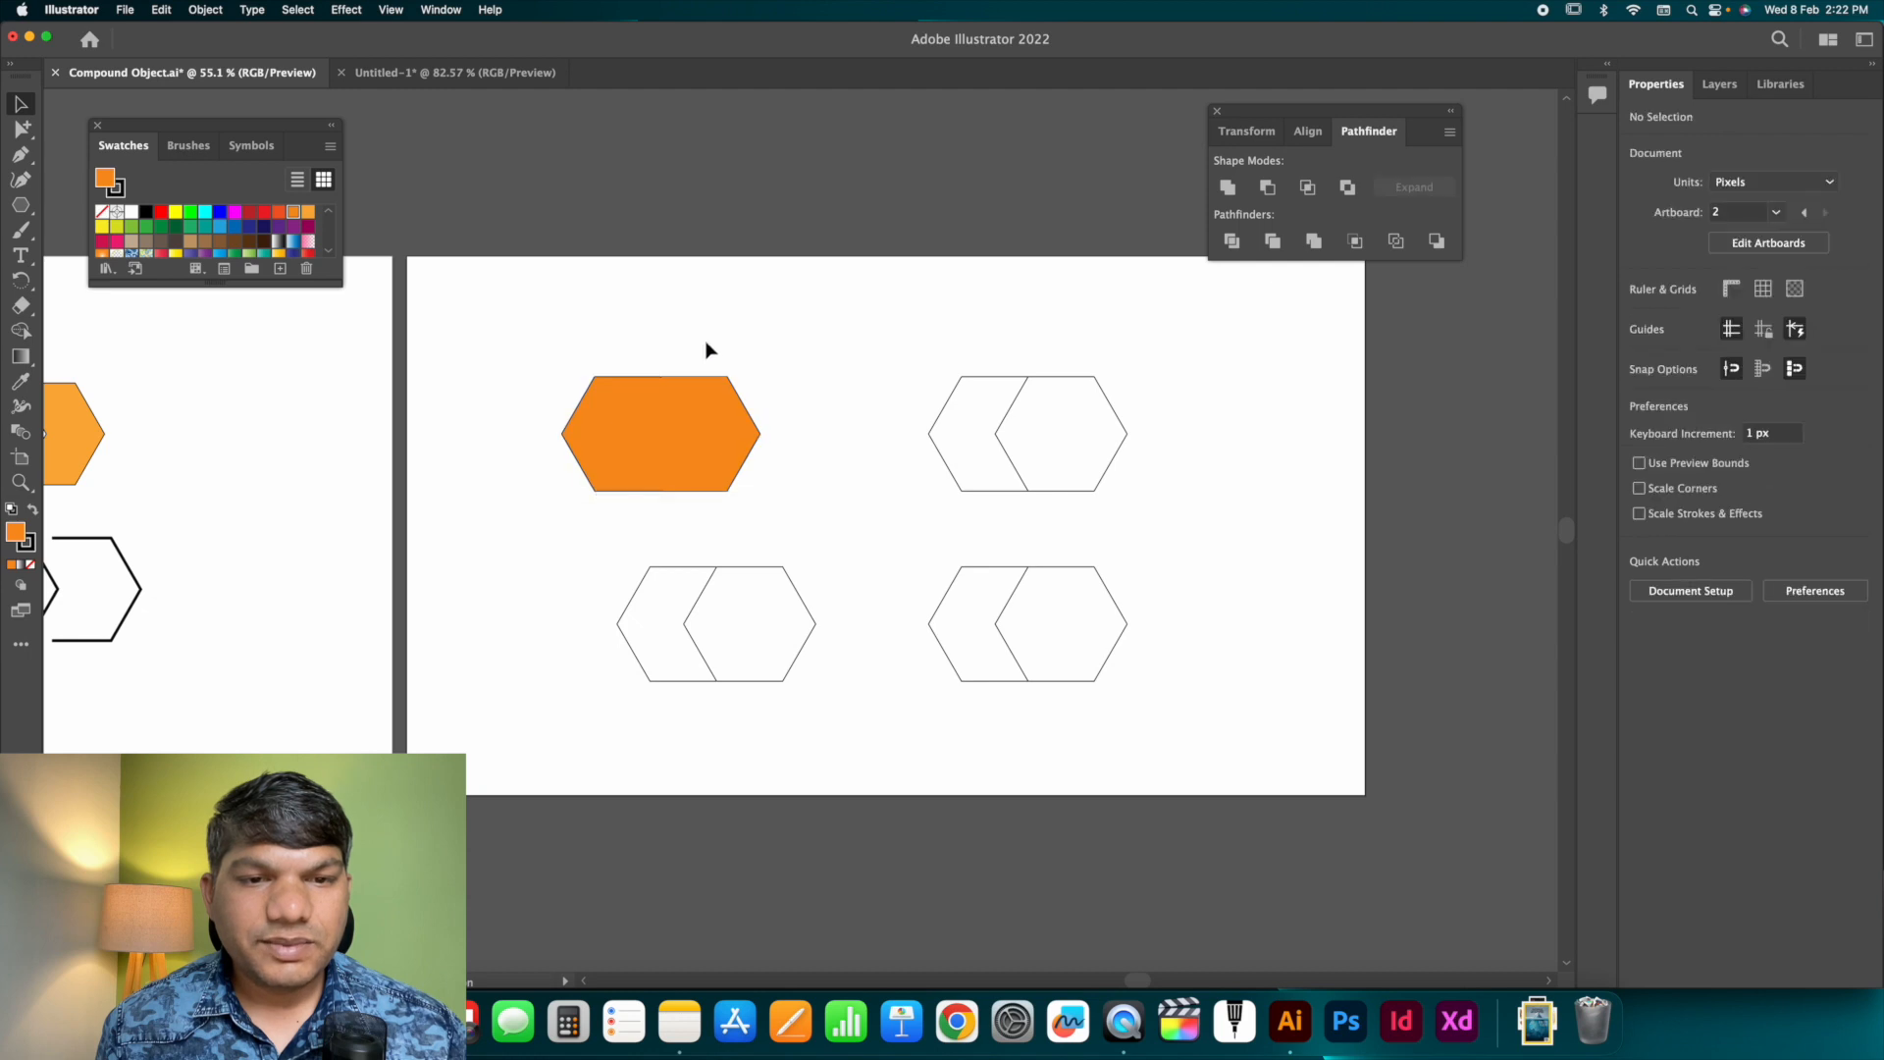
Compare how the orange compound shape, the earlier pathfinder results and the plain hexagons are listed among the layers.
left_click(722, 386)
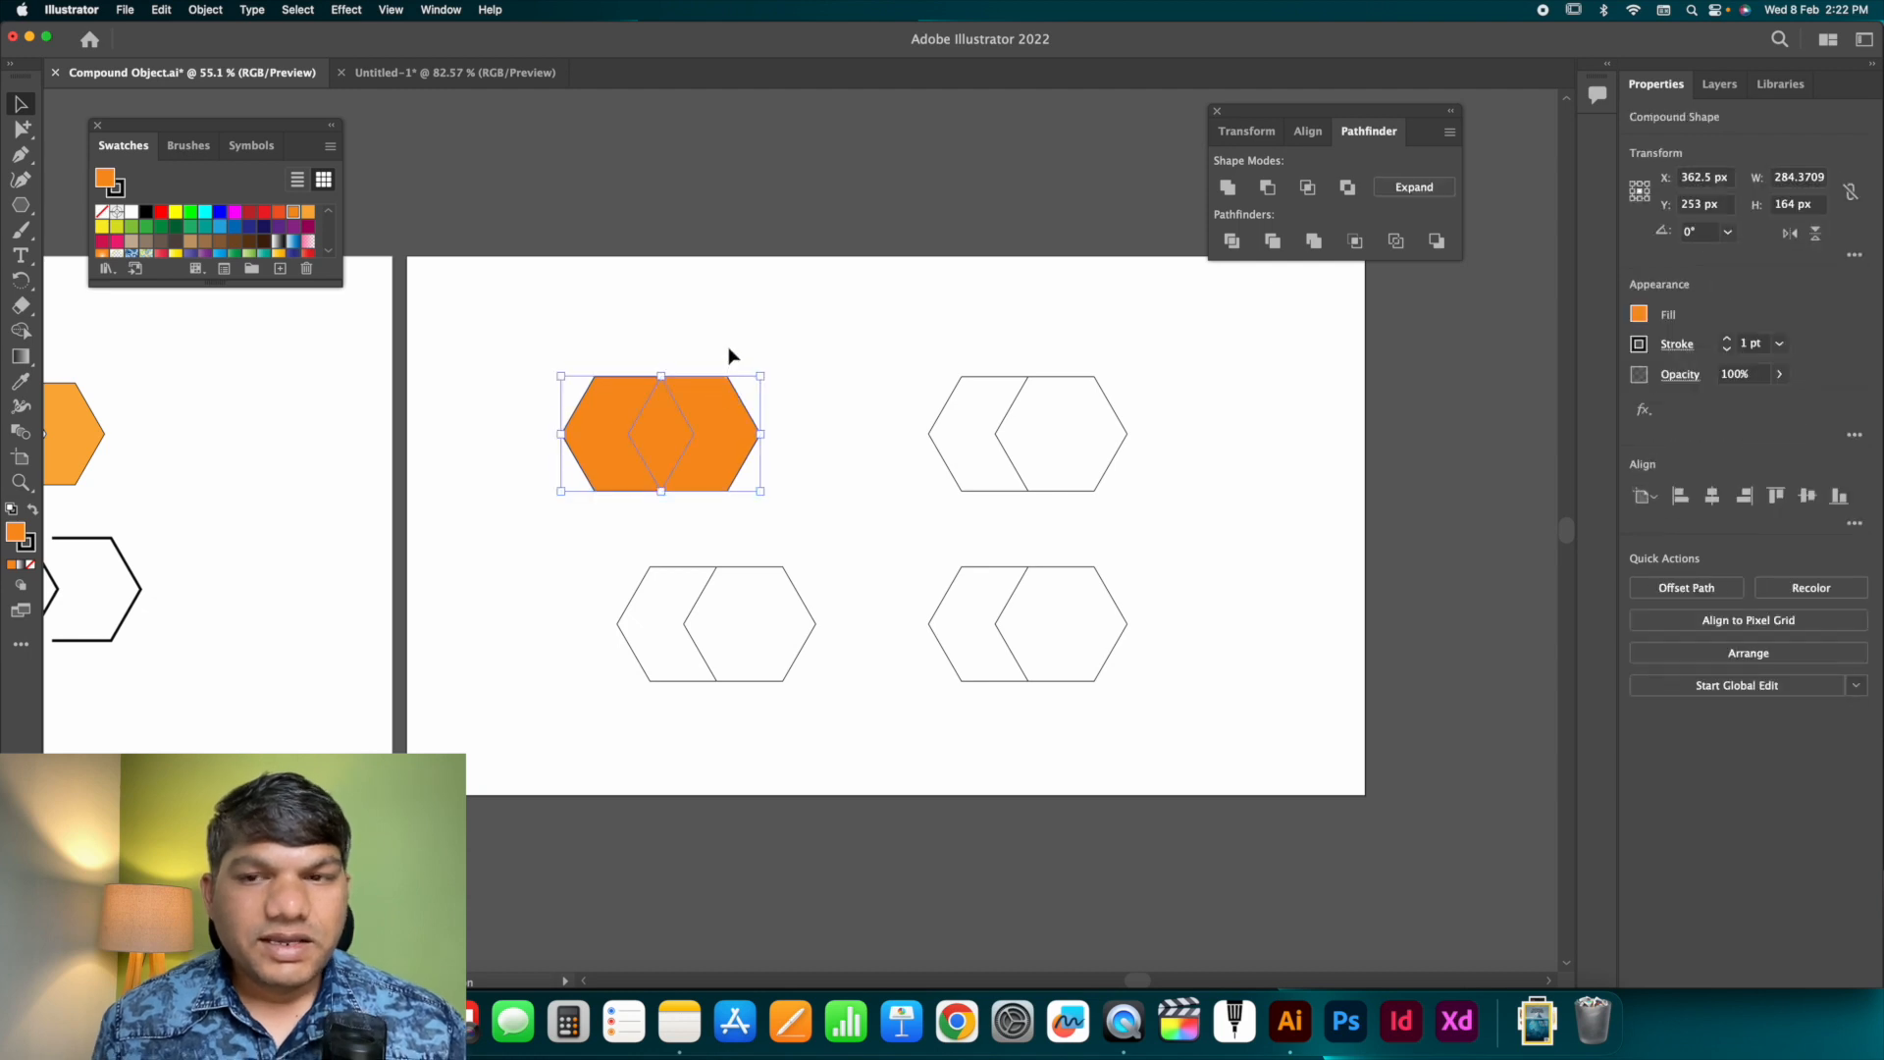
left_click(1717, 86)
left_click(758, 391)
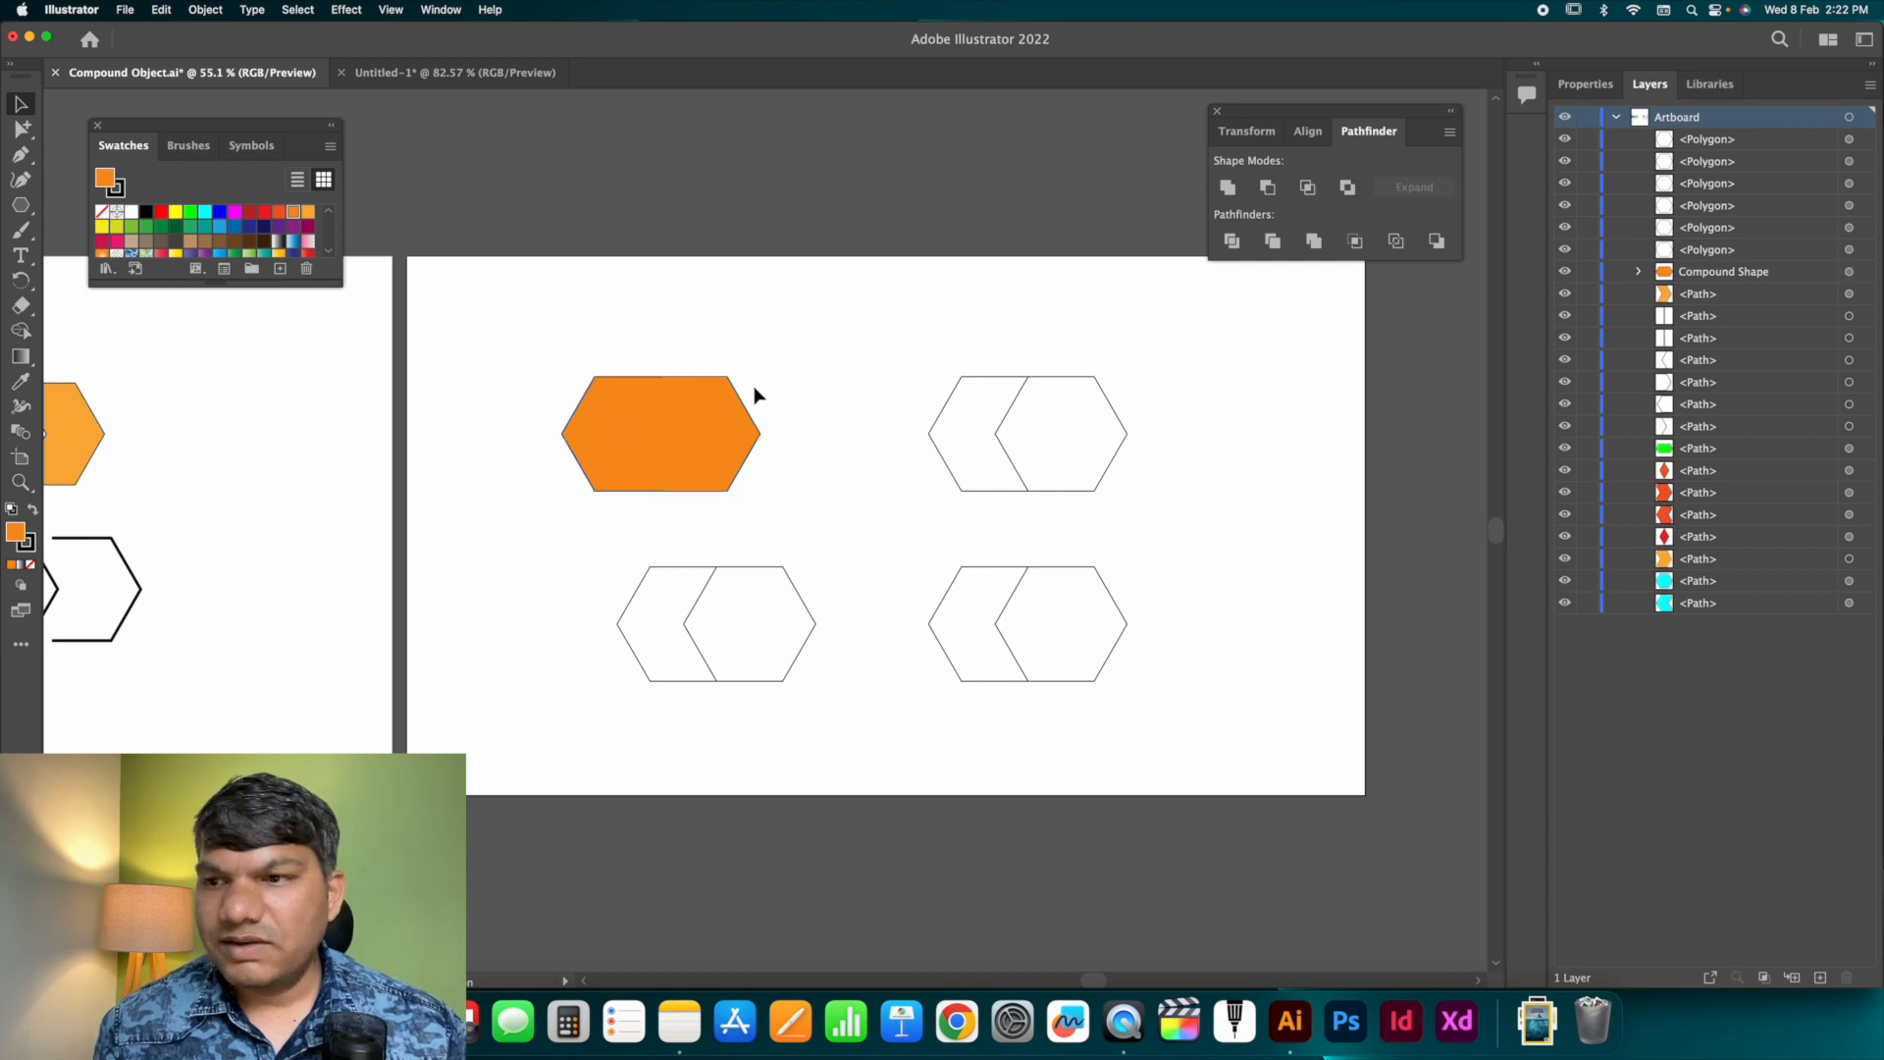
left_click(737, 398)
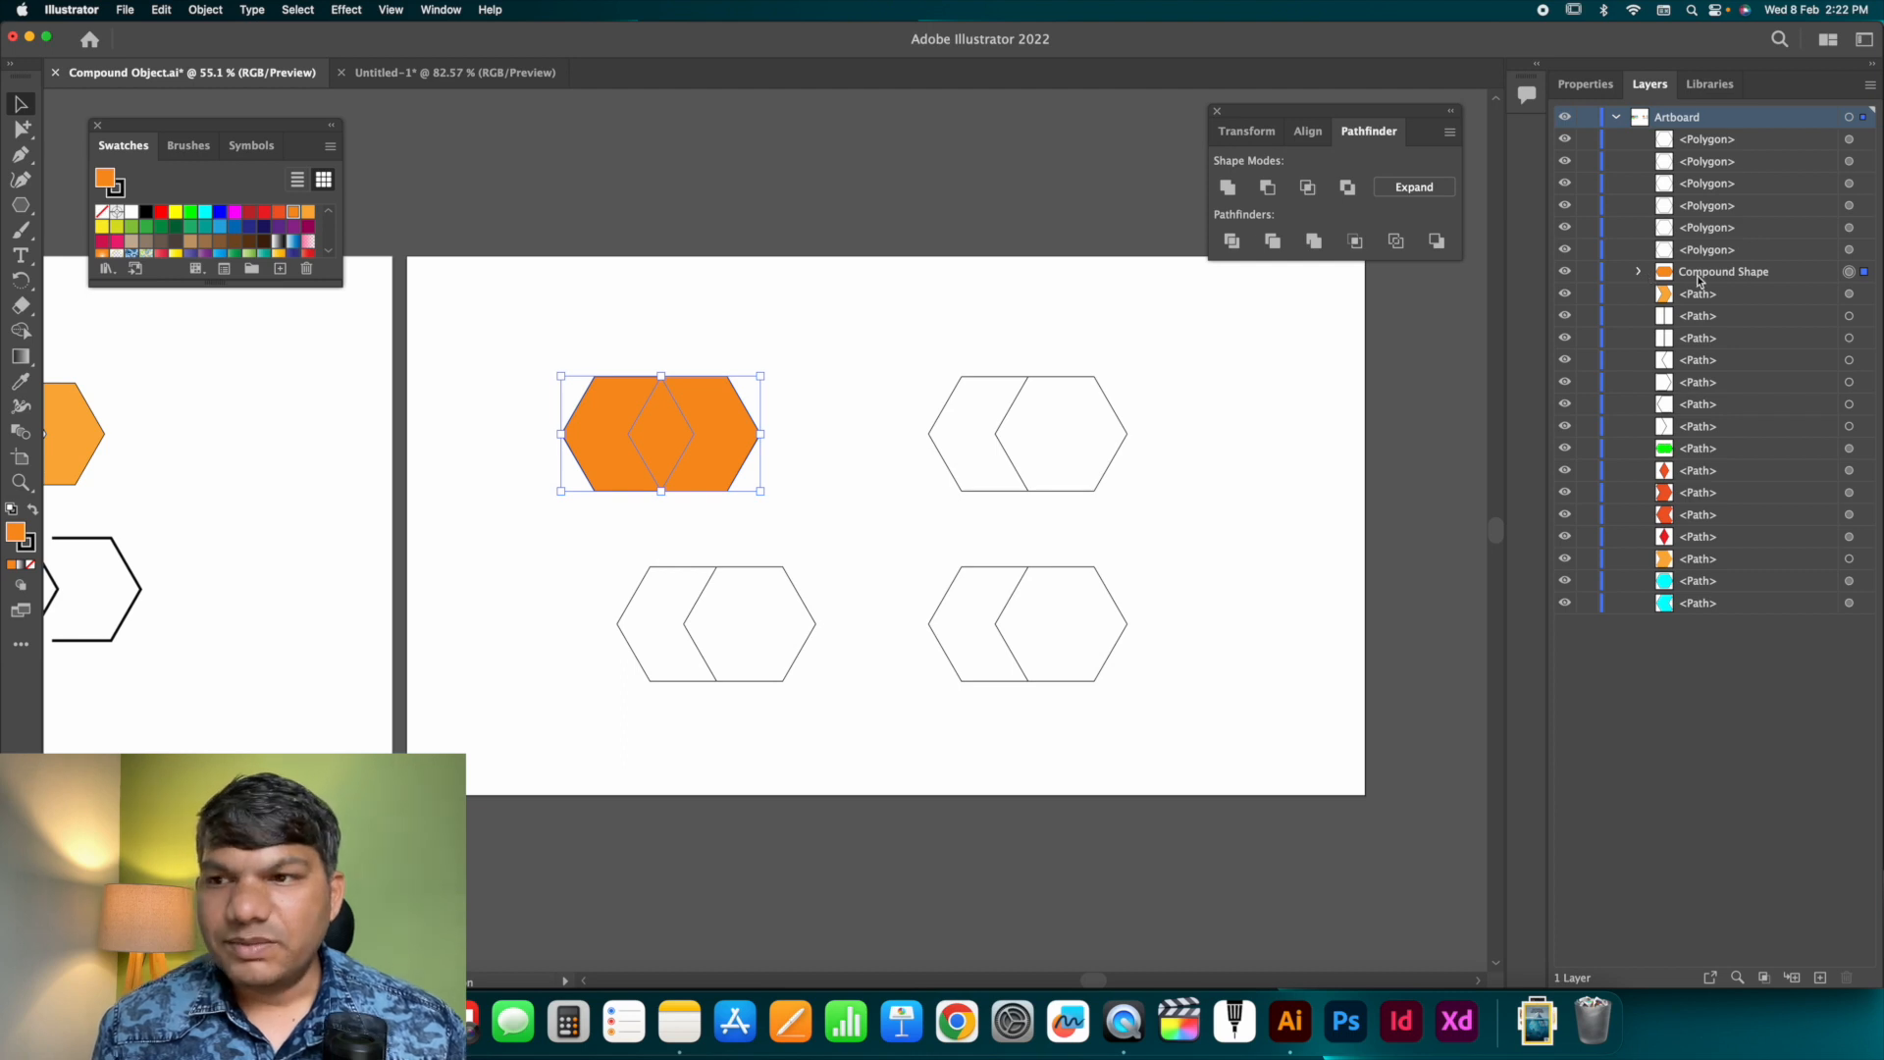
left_click(105, 435)
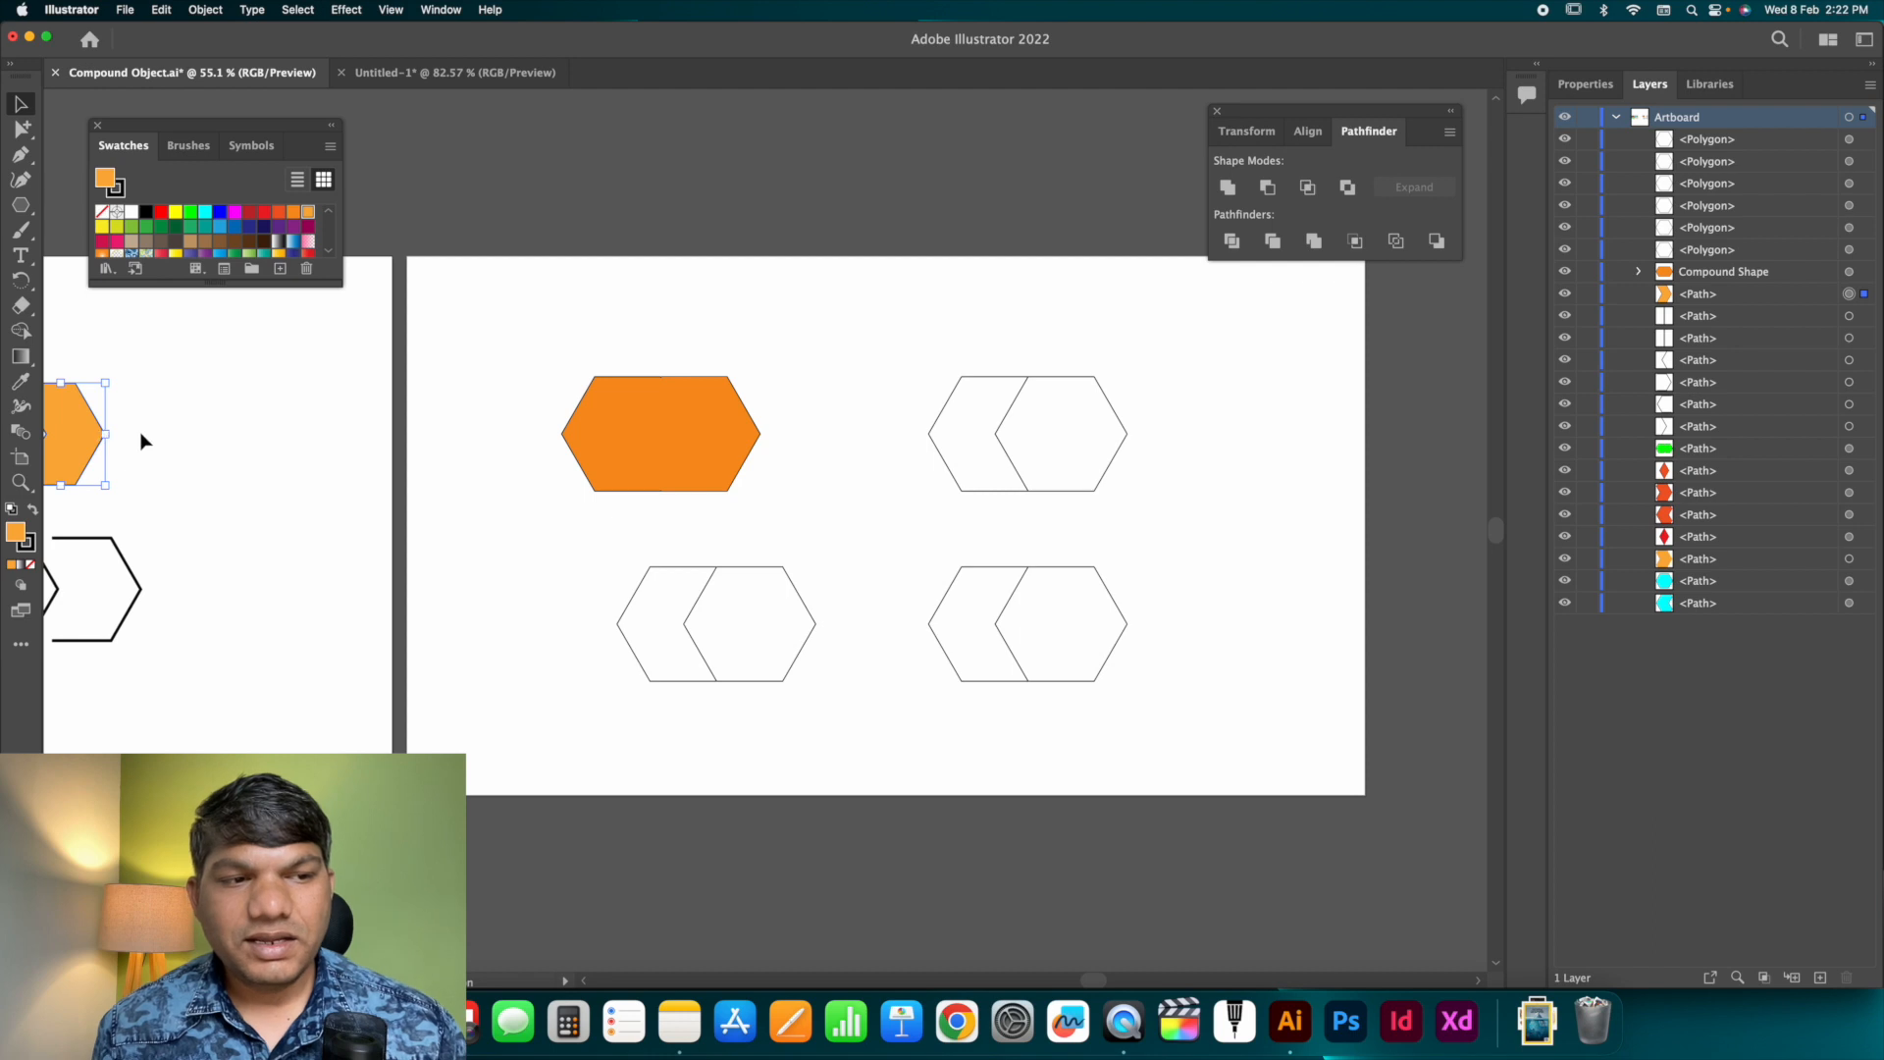
scroll(295, 428, "left", 10)
left_click(333, 432)
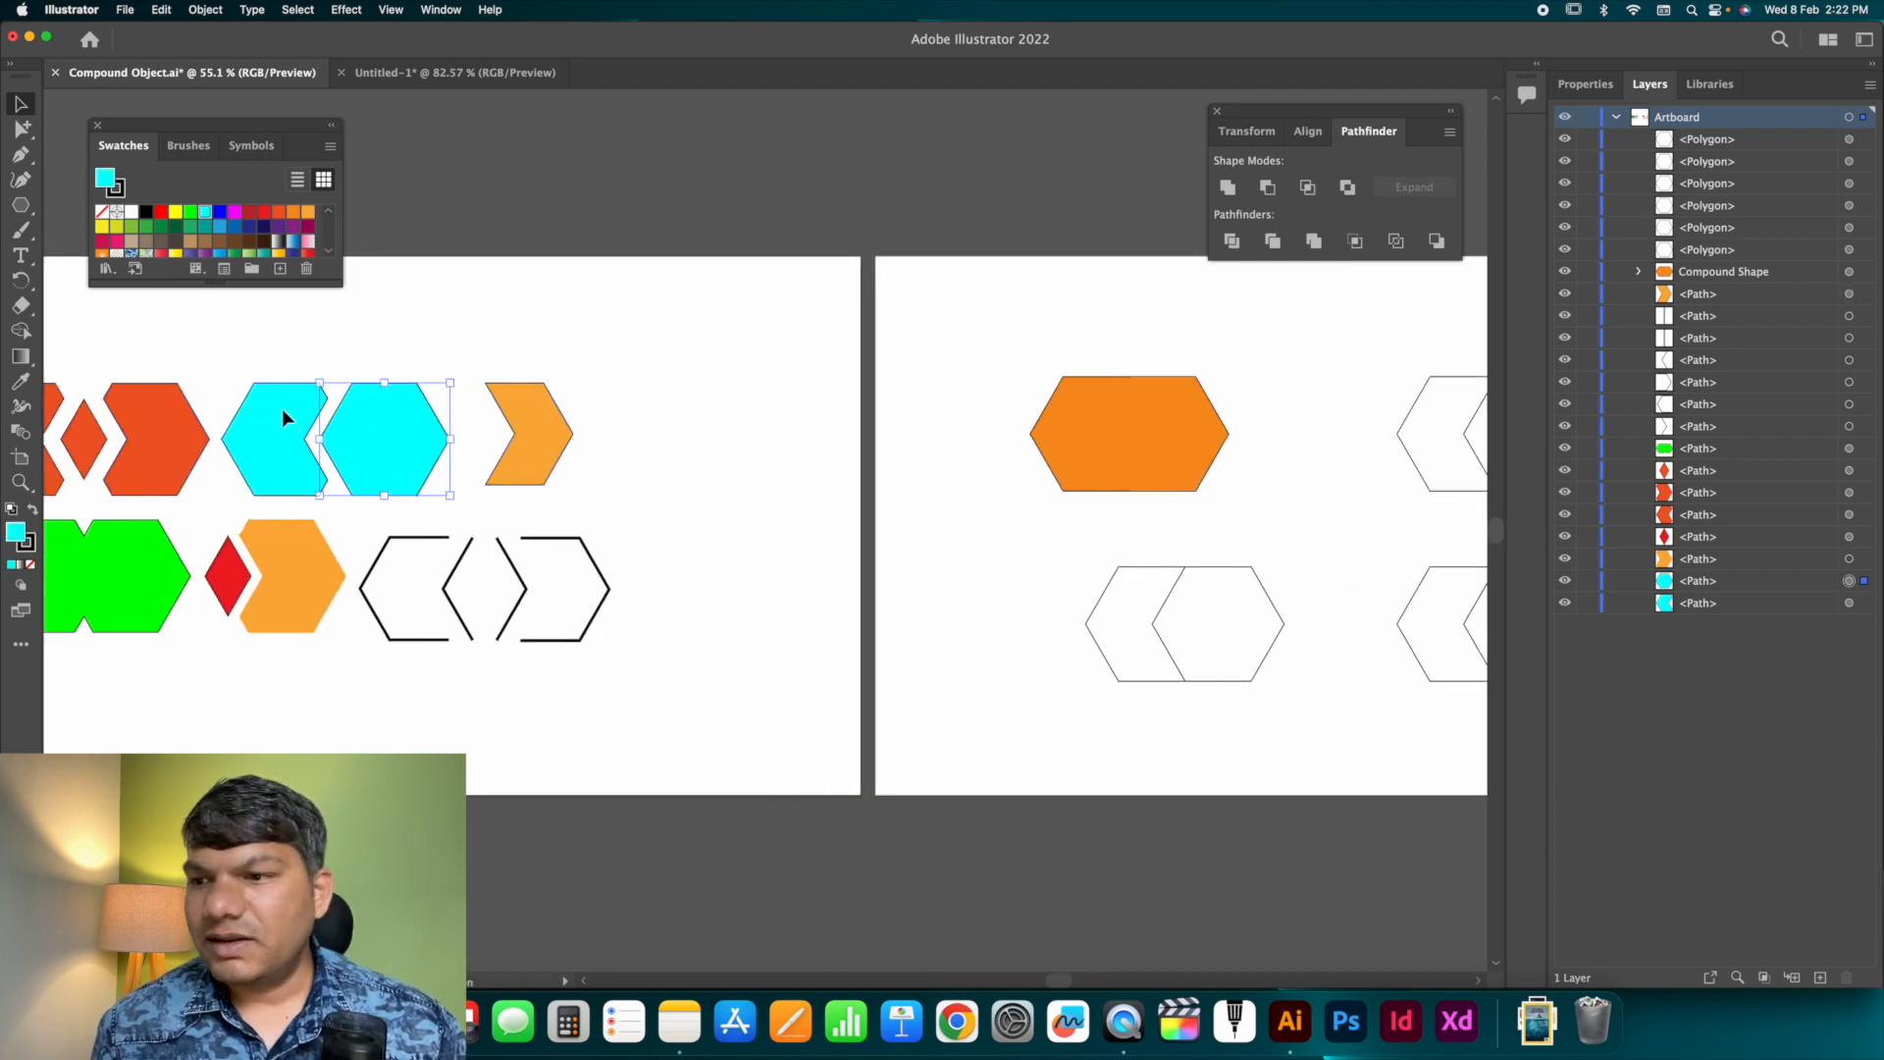
left_click(283, 415)
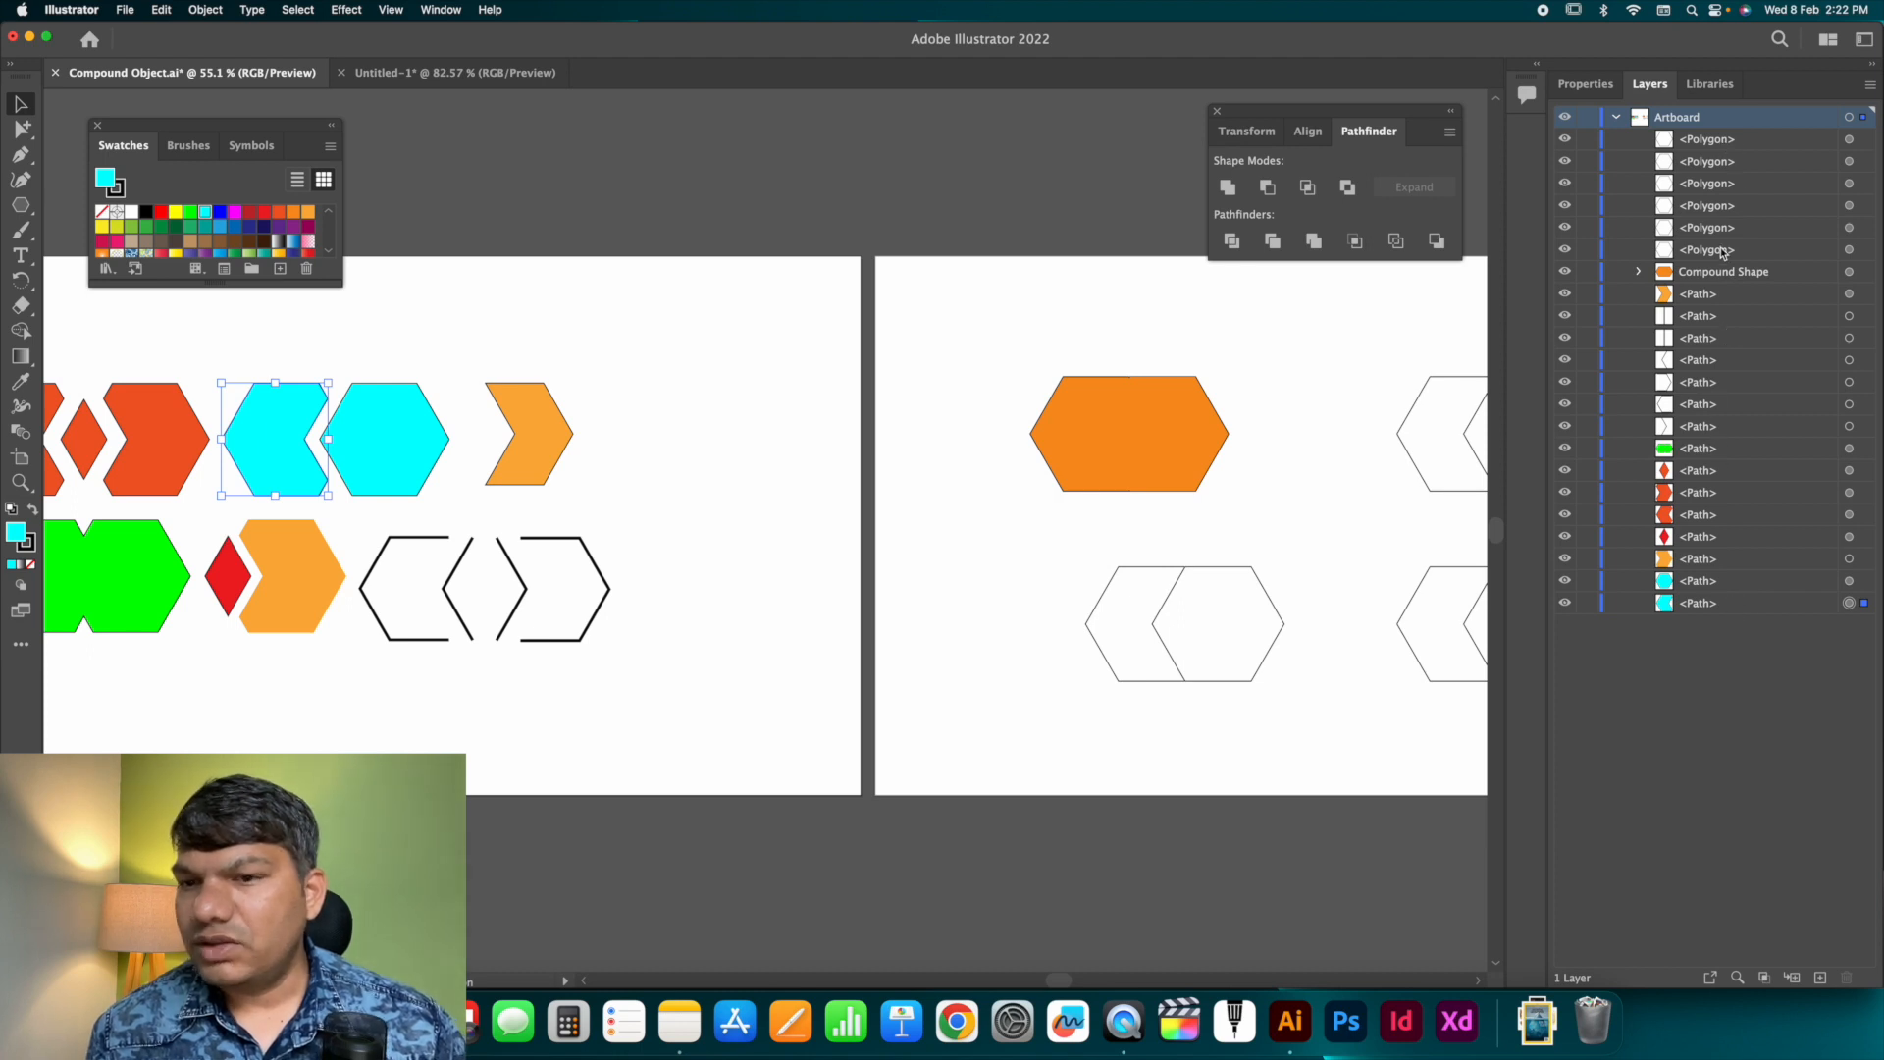
left_click(1258, 541)
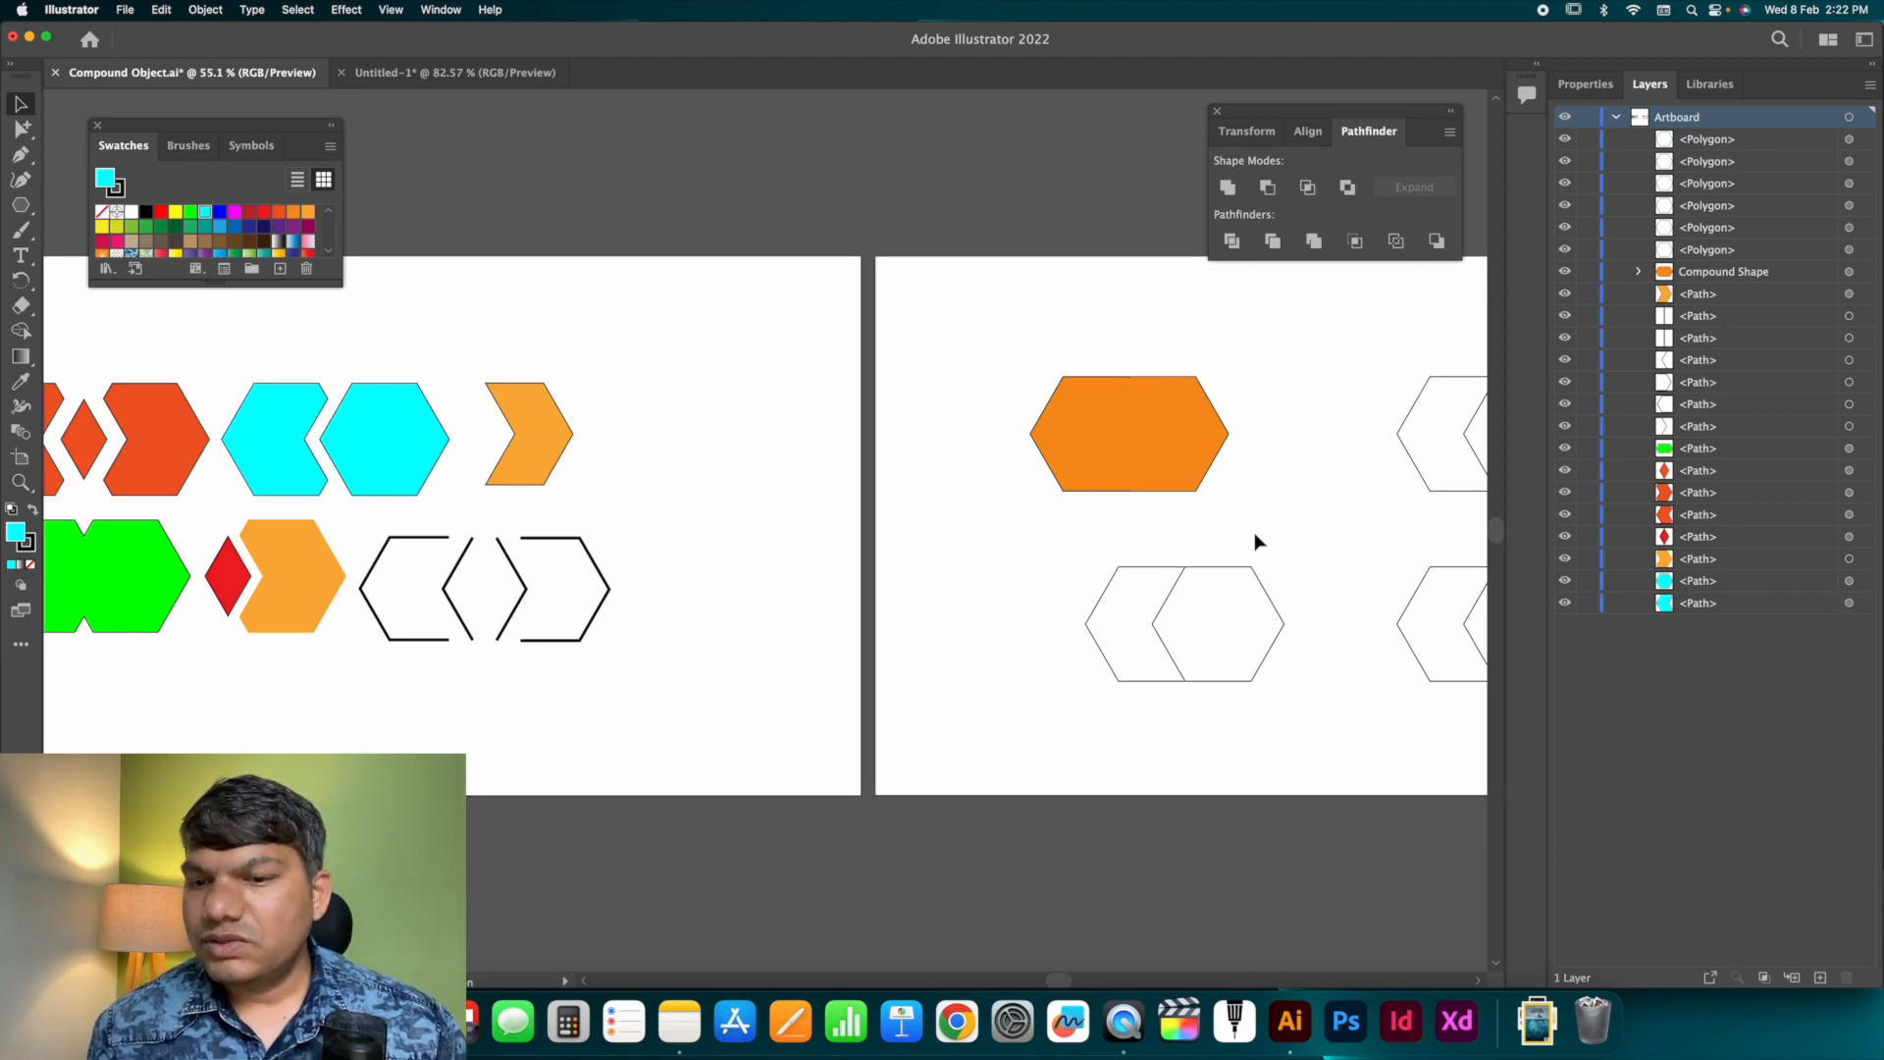
left_click(1217, 589)
left_click(1144, 593)
left_click_drag(1191, 547, 995, 504)
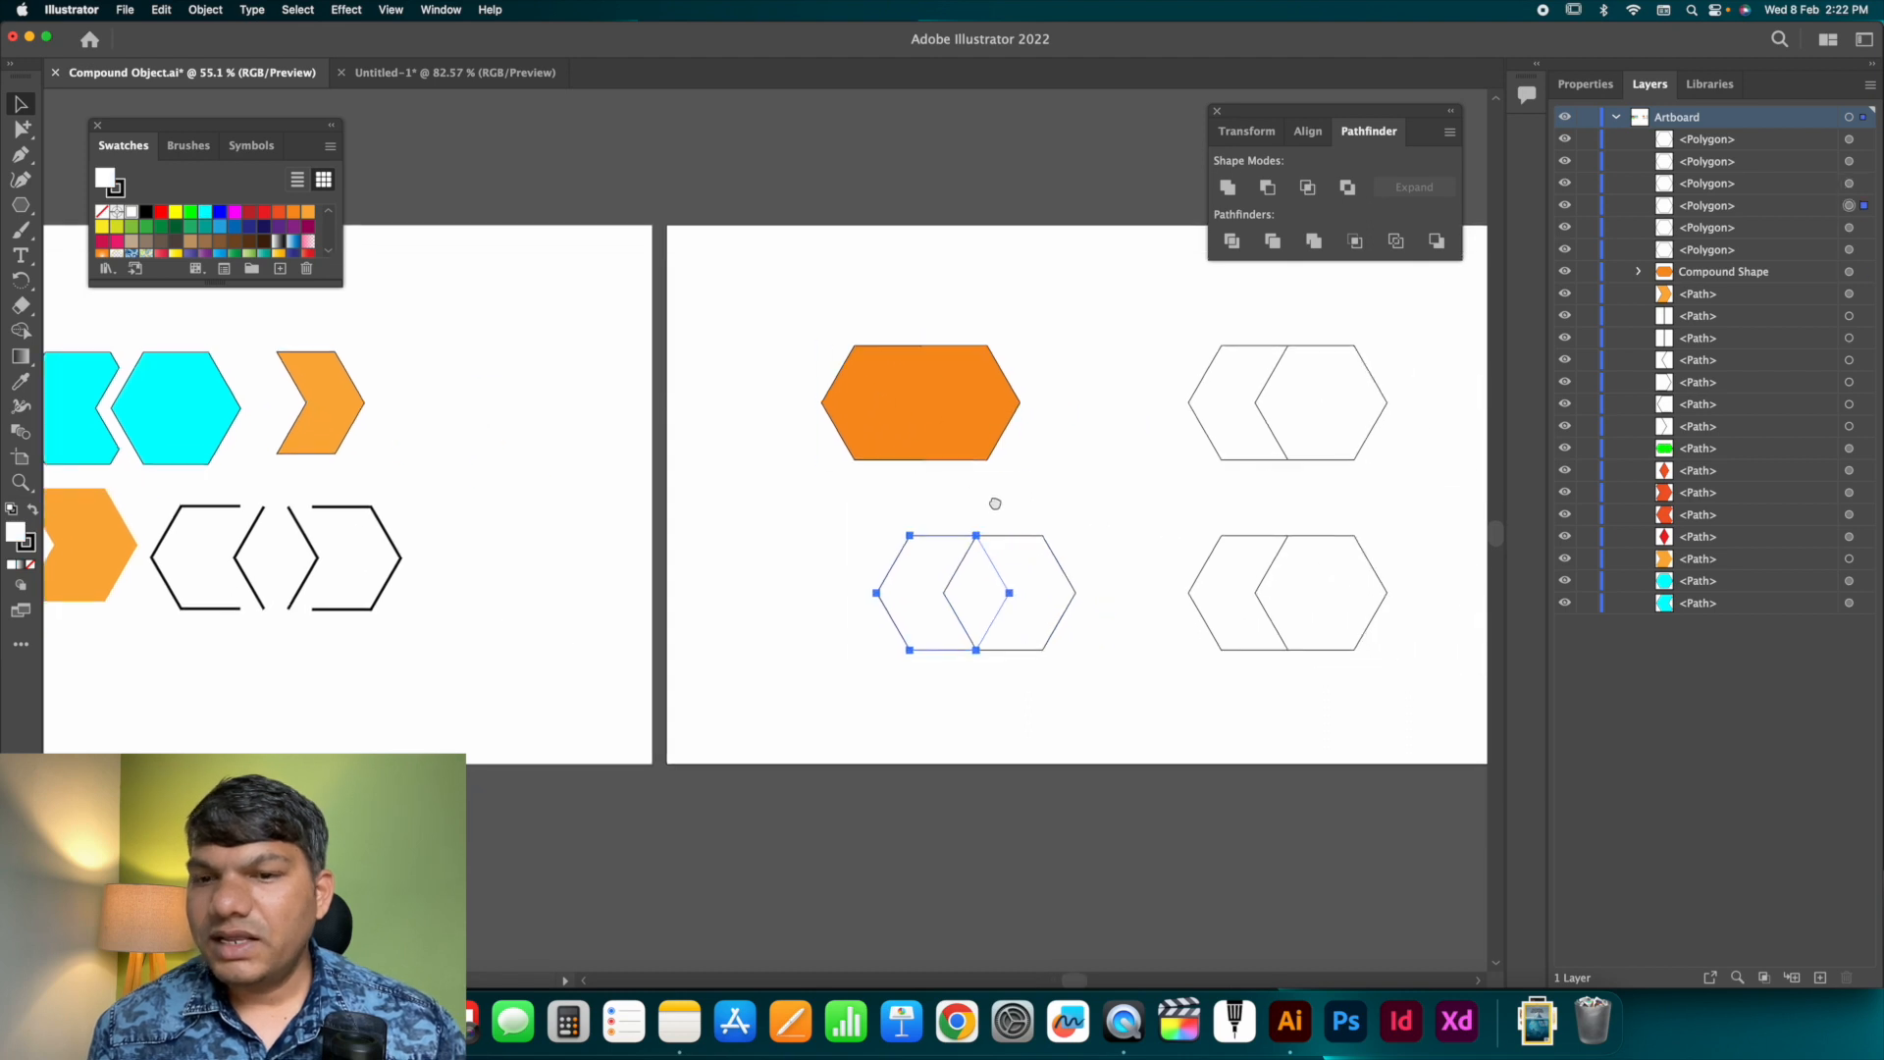
Recolour the united compound shape with the Sky gradient swatch.
left_click(976, 446)
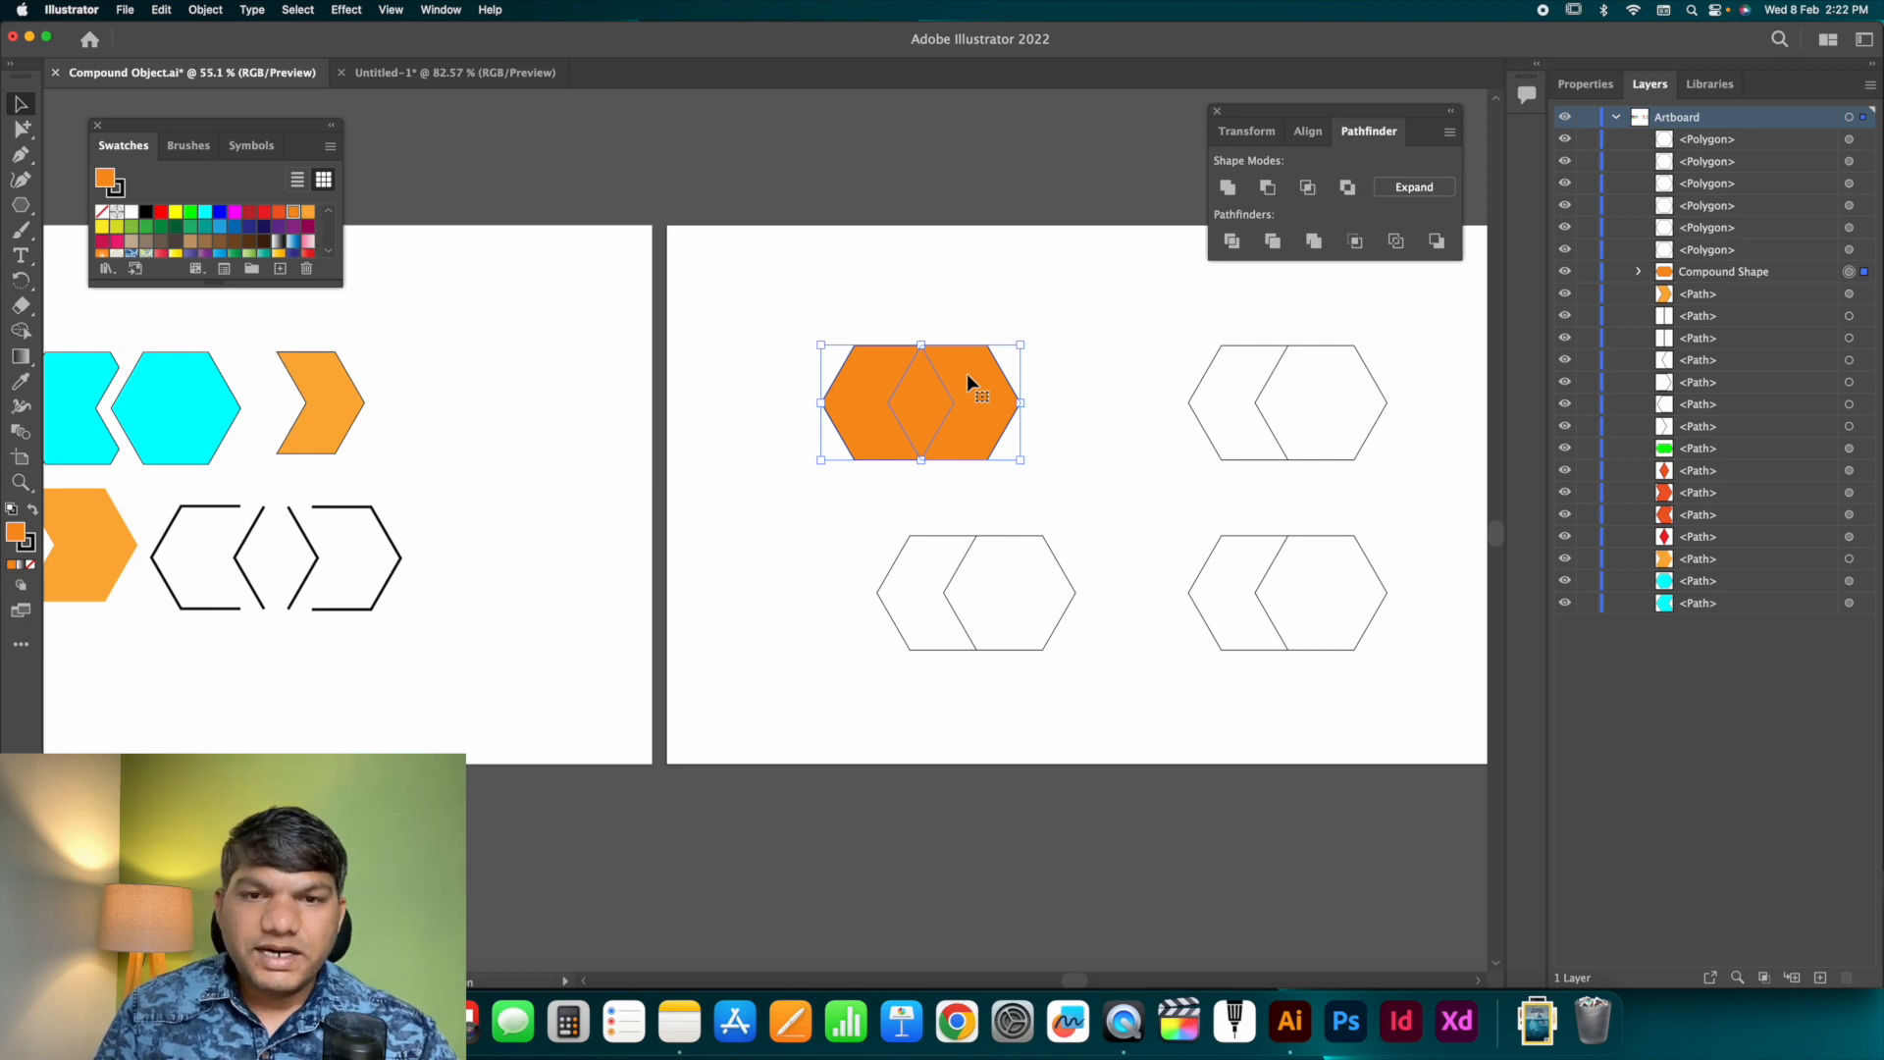
left_click(926, 282)
left_click(945, 361)
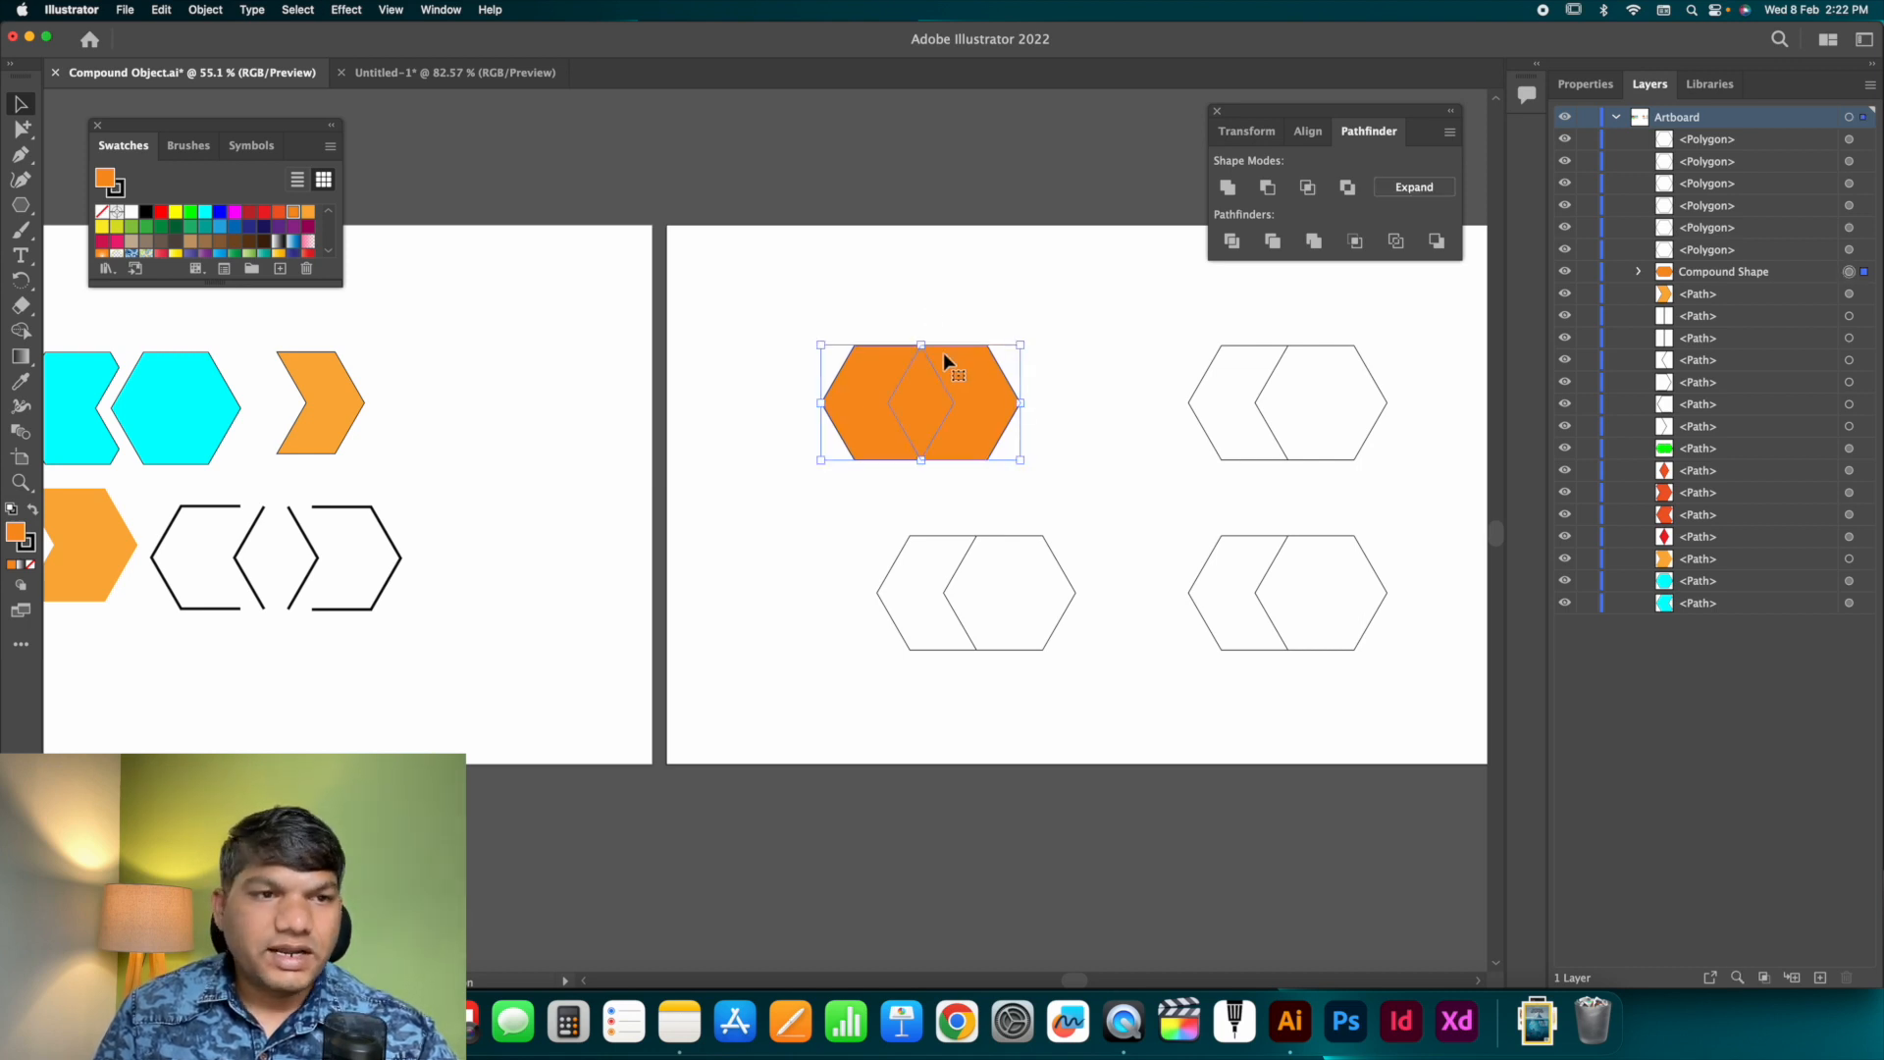
left_click(292, 242)
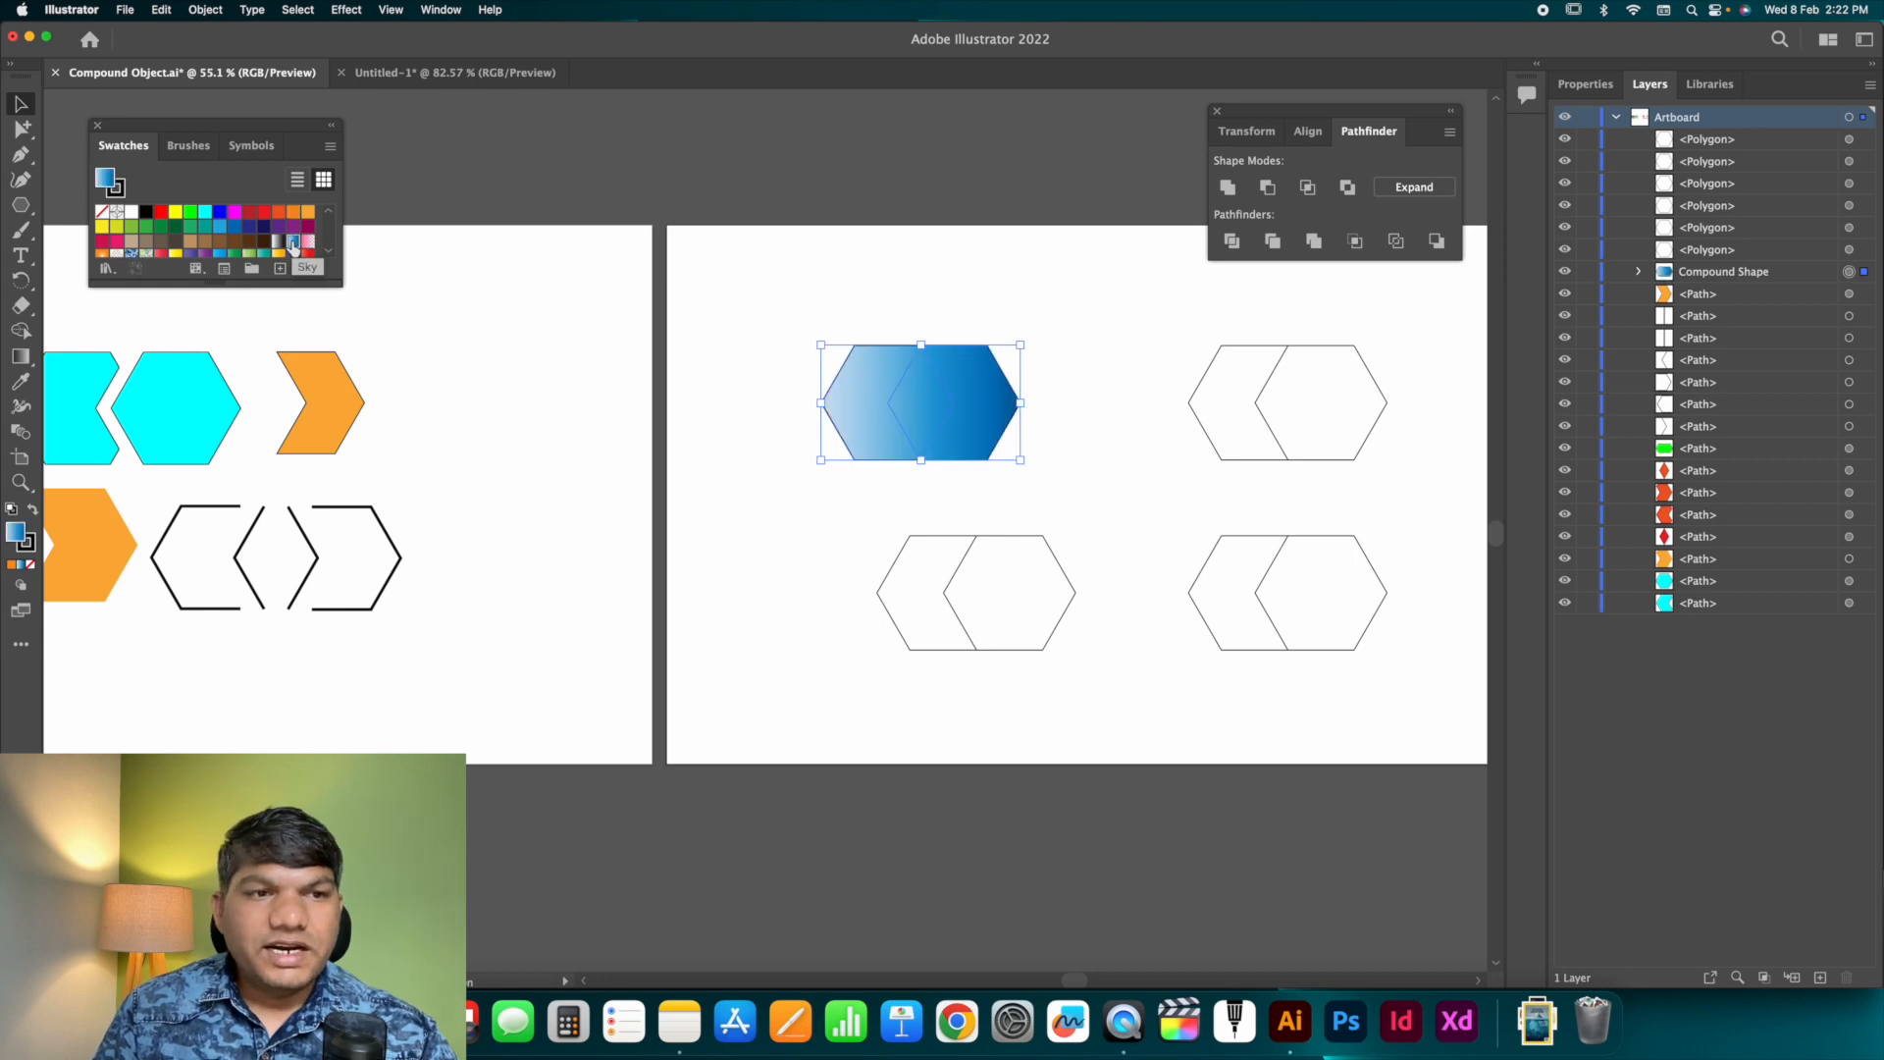
Fill both hexagons of the upper-right overlapping pair with the Sky gradient swatch.
left_click(464, 276)
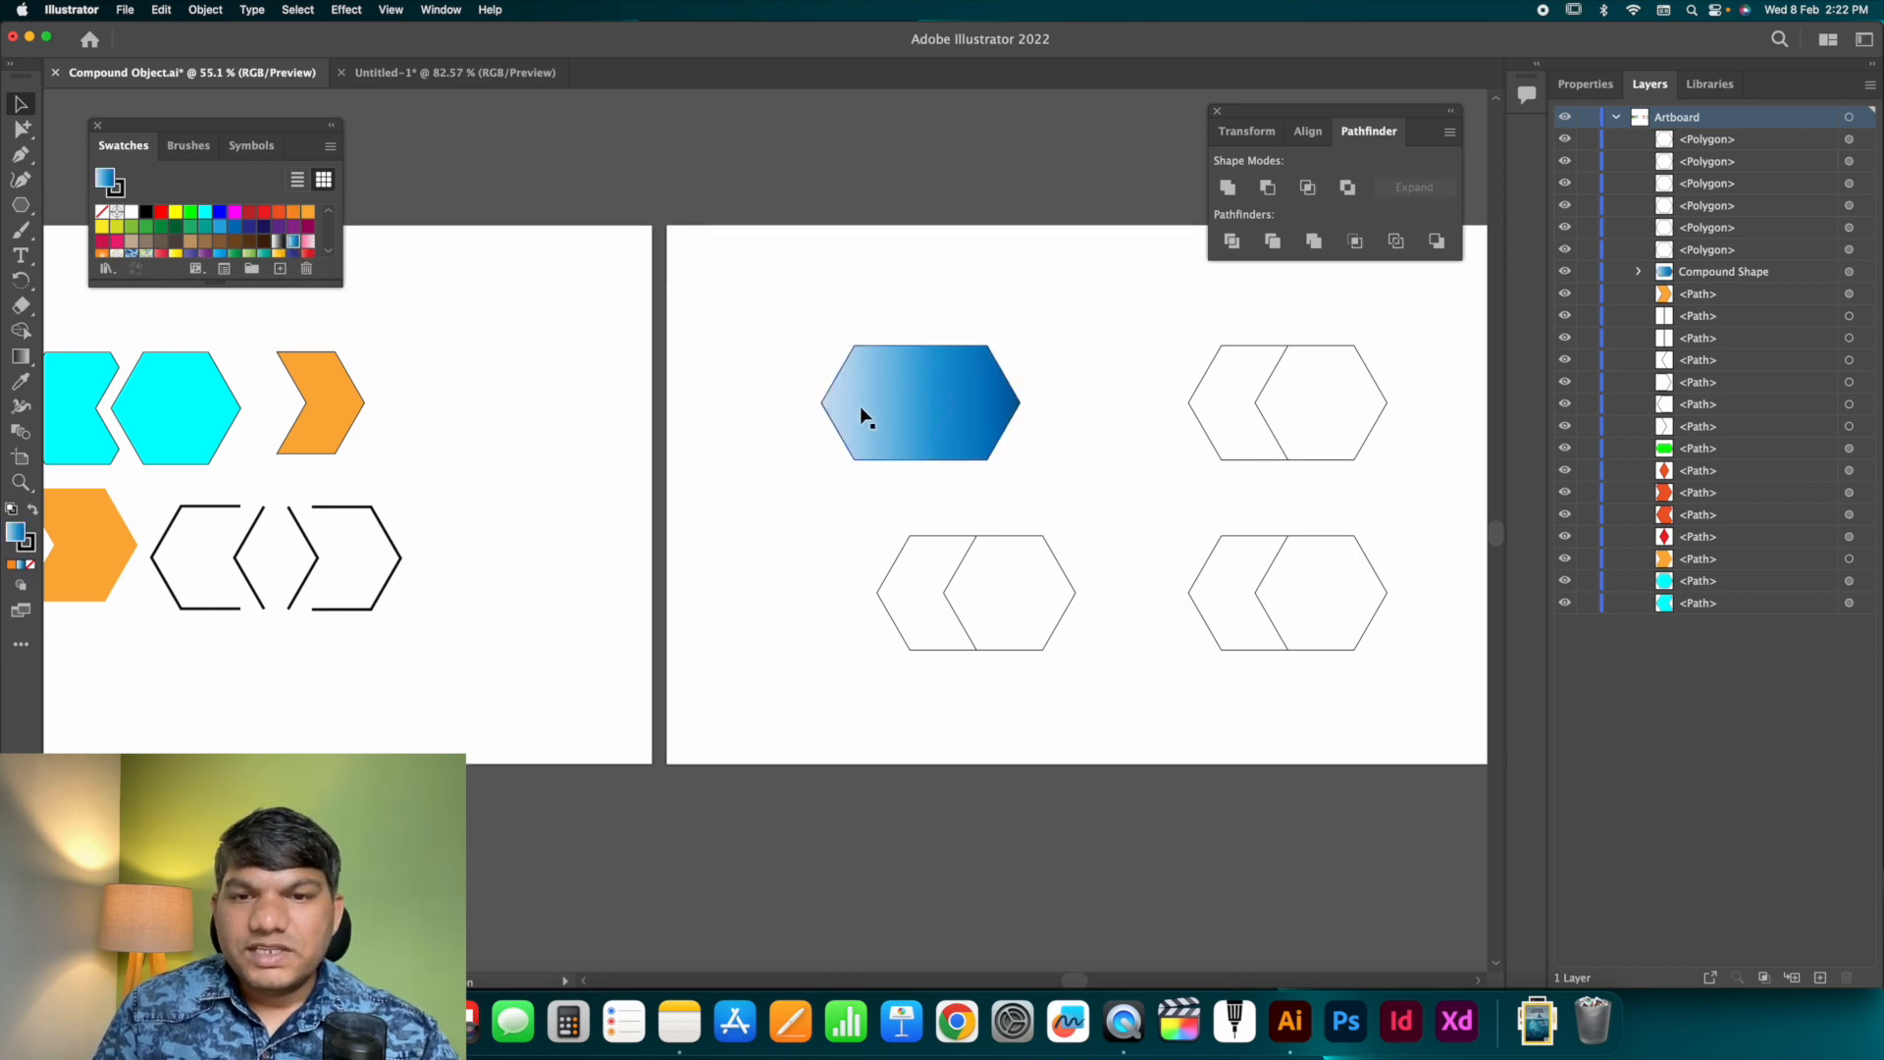
left_click(993, 404)
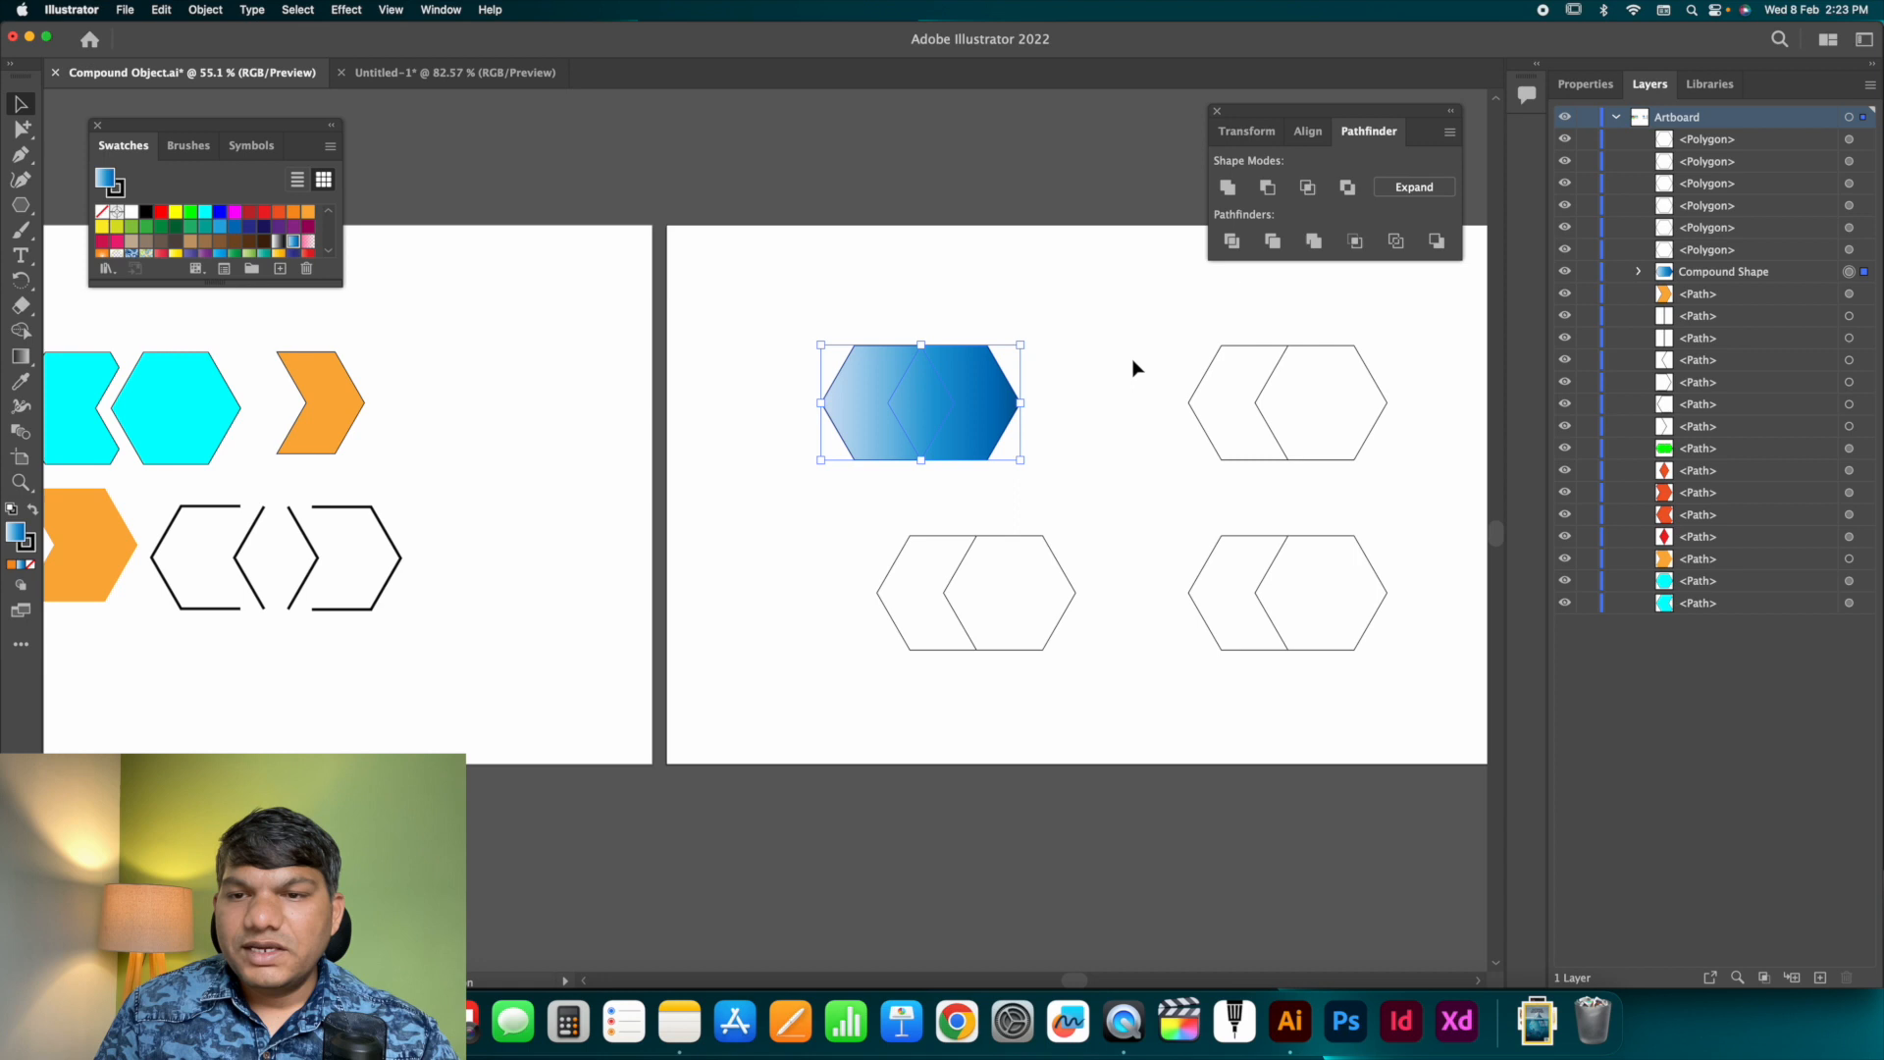
left_click(1364, 454)
left_click(293, 242)
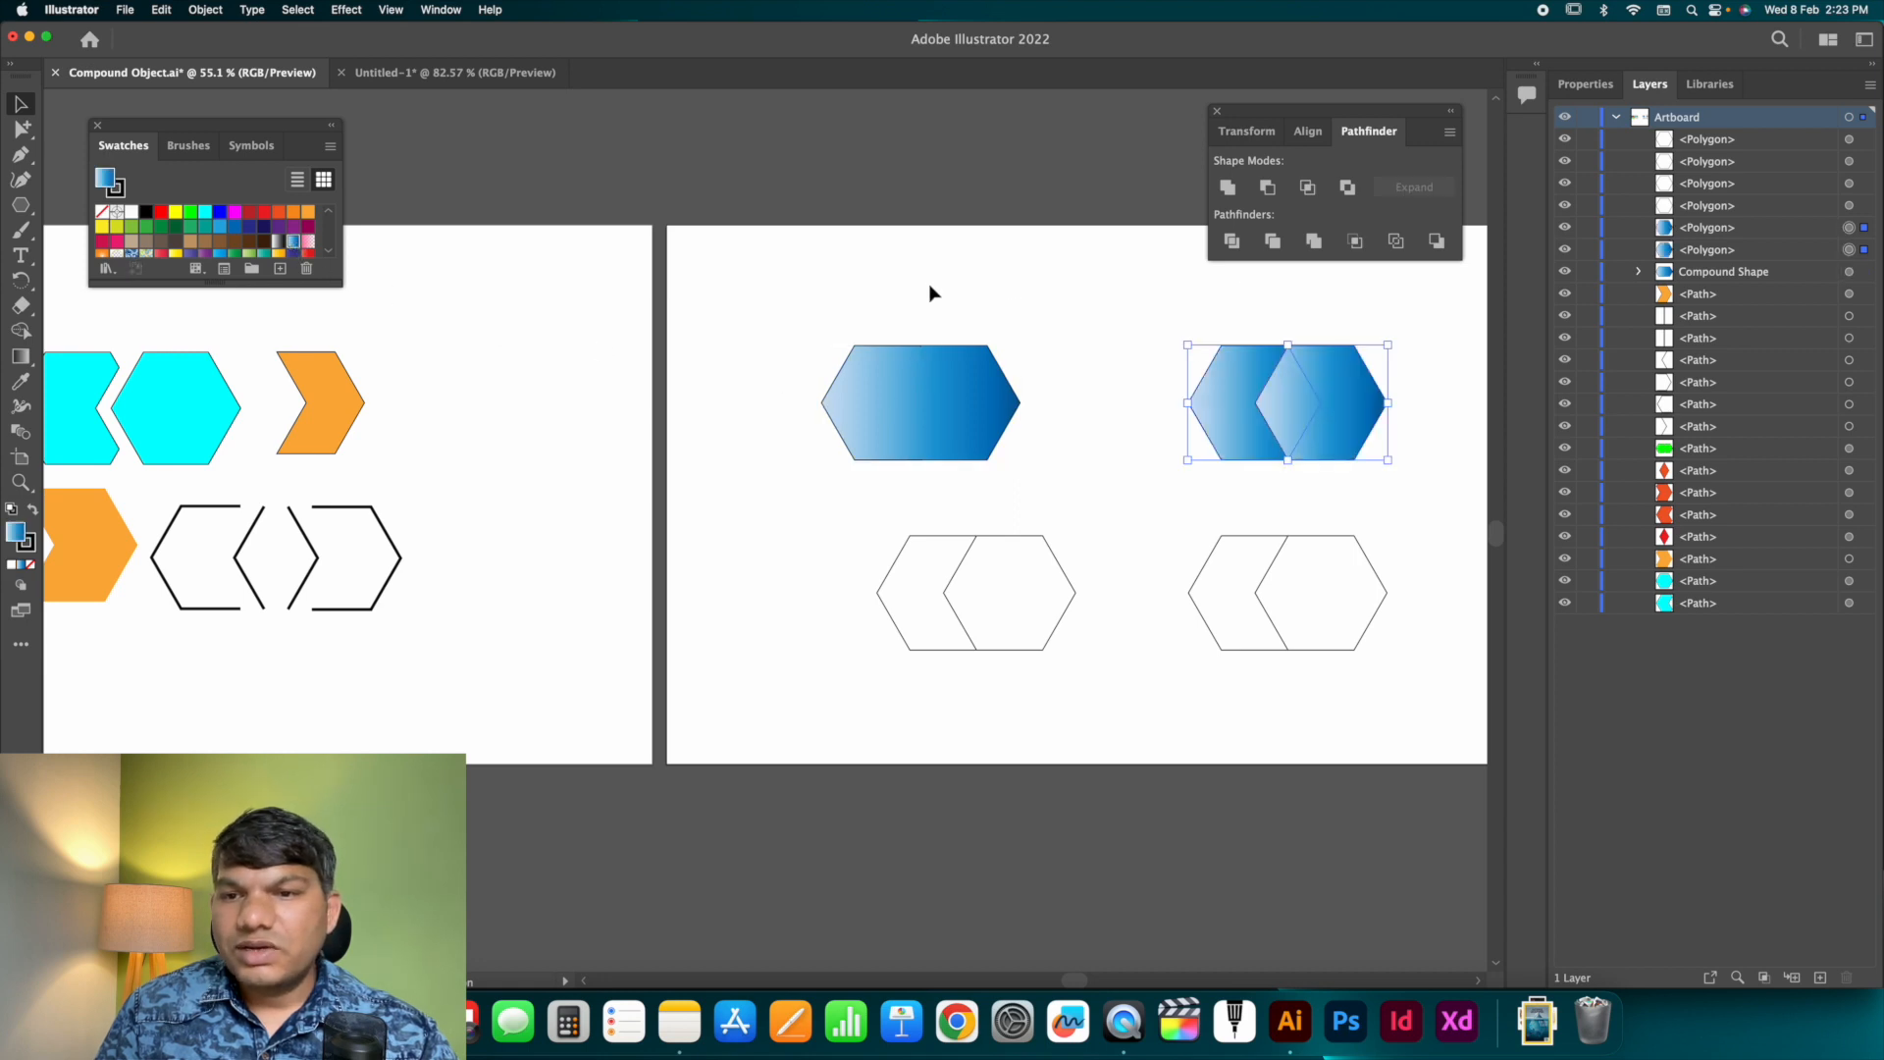
left_click(1020, 290)
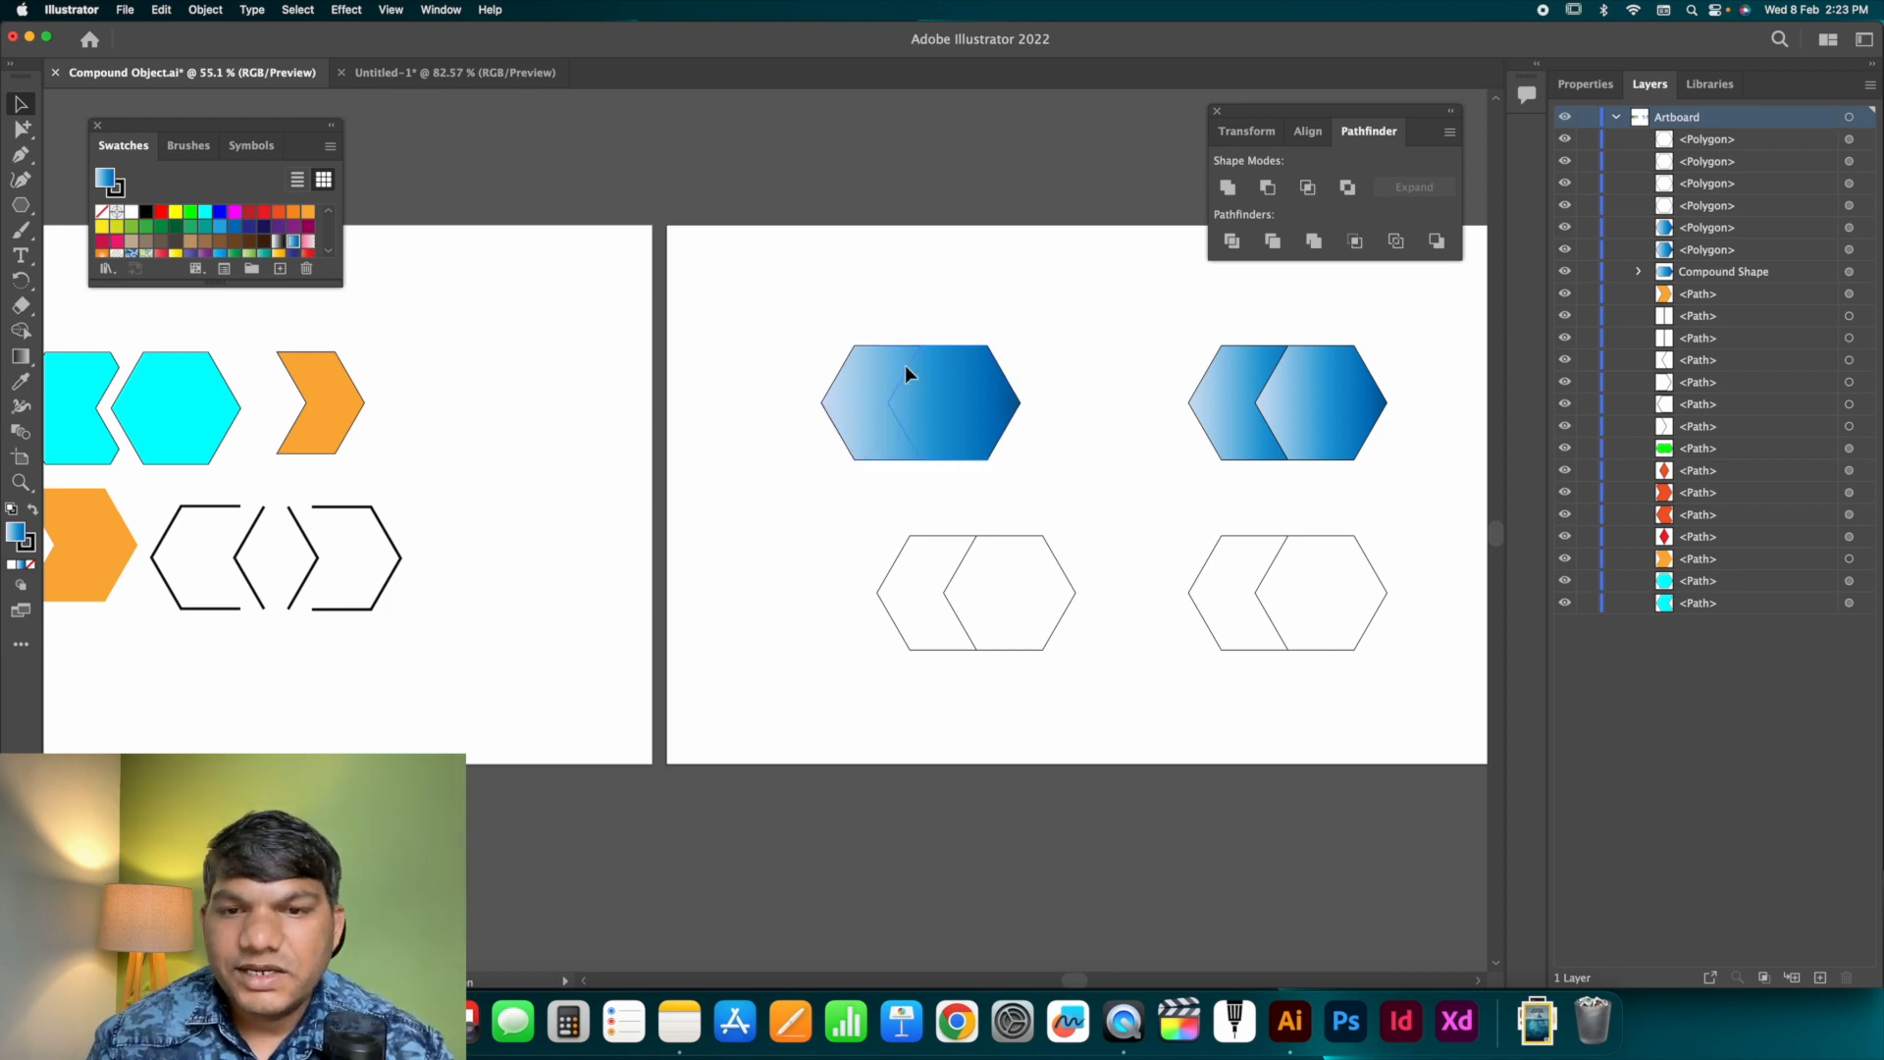
Examine the original hexagon outlines kept inside the blue united compound shape.
left_click(930, 393)
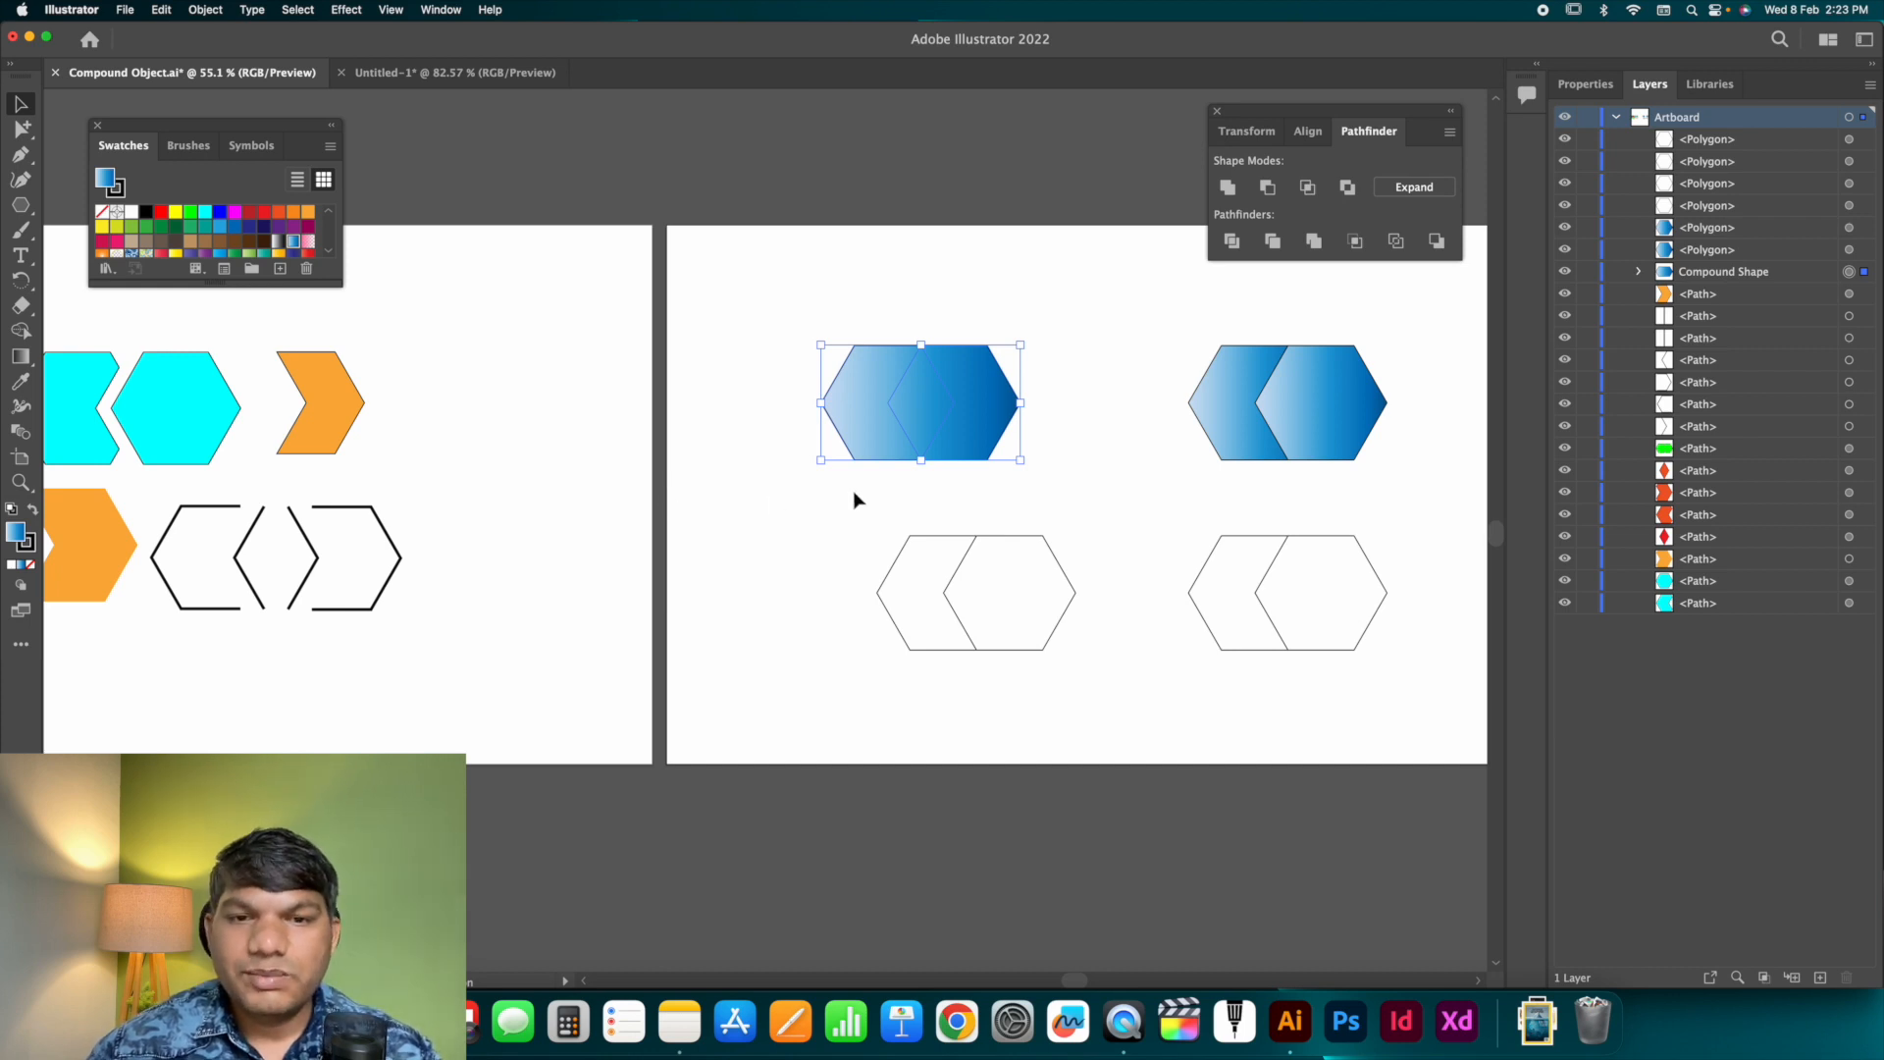
left_click(820, 503)
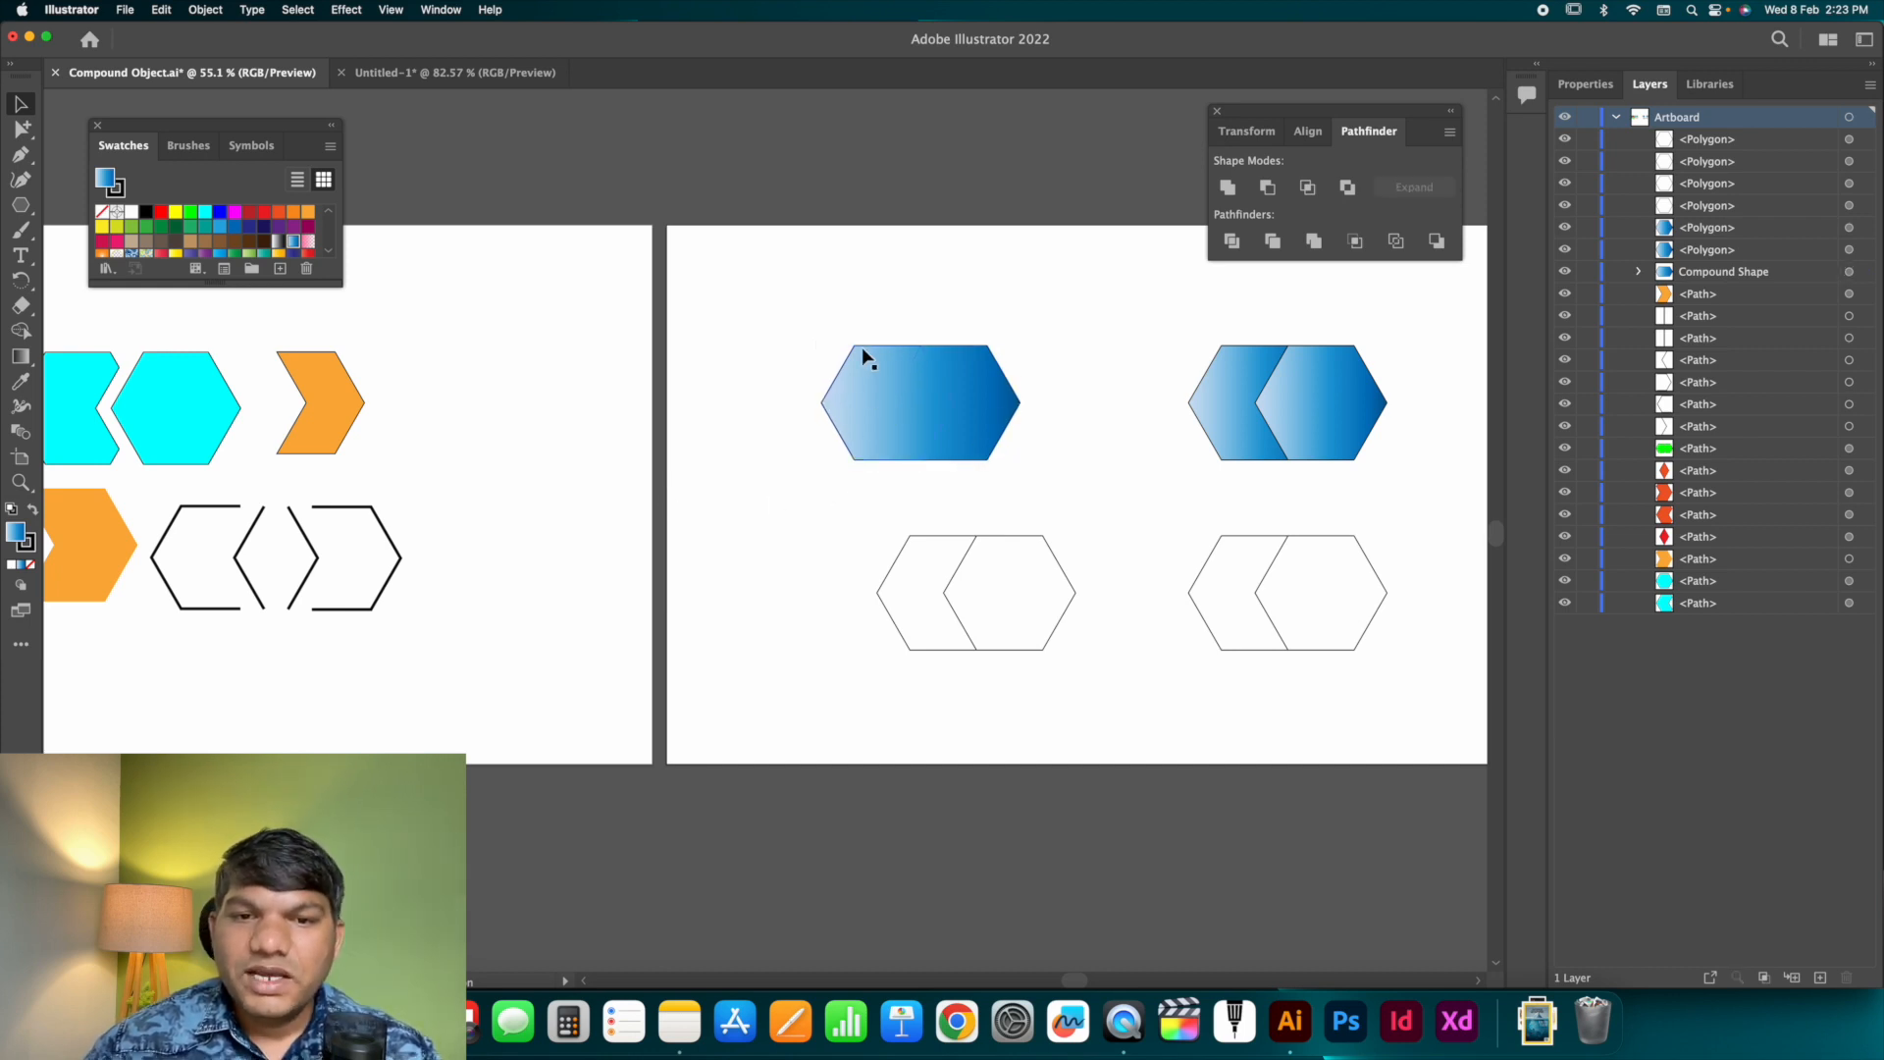
left_click(932, 402)
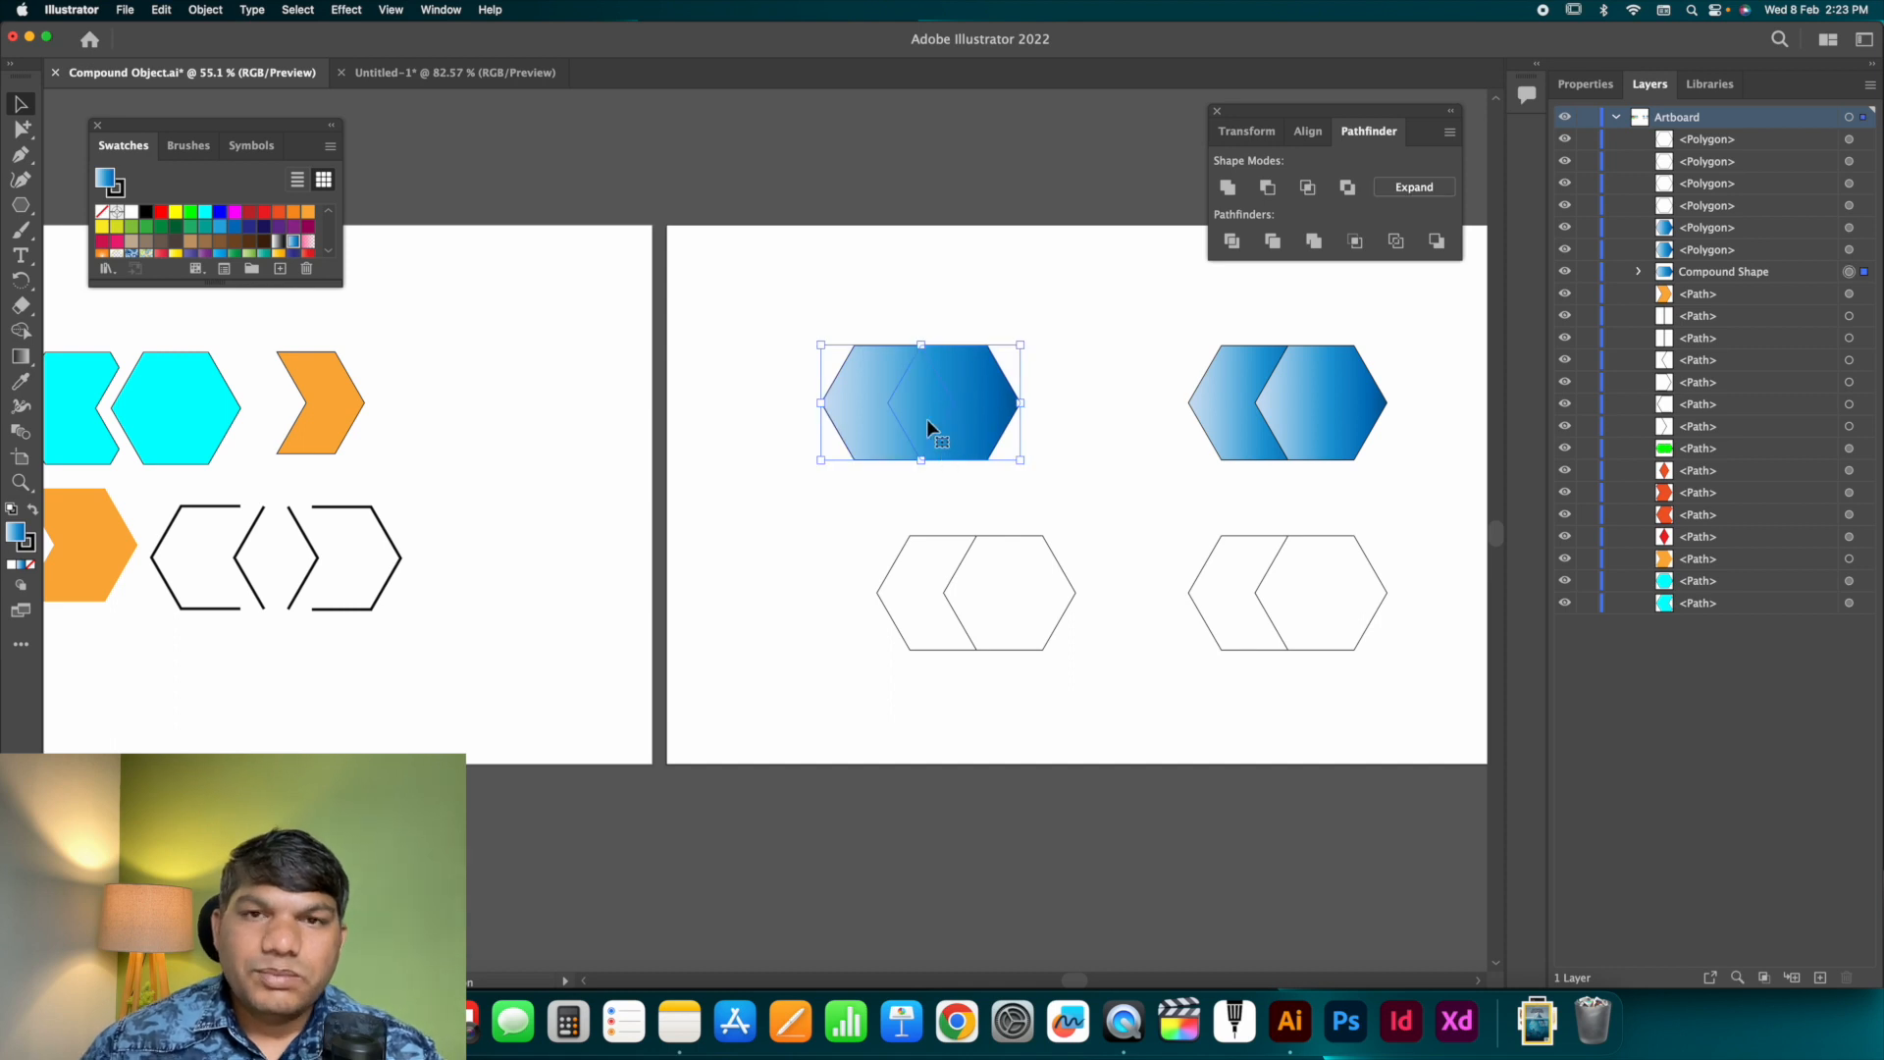
left_click(879, 297)
left_click(975, 404)
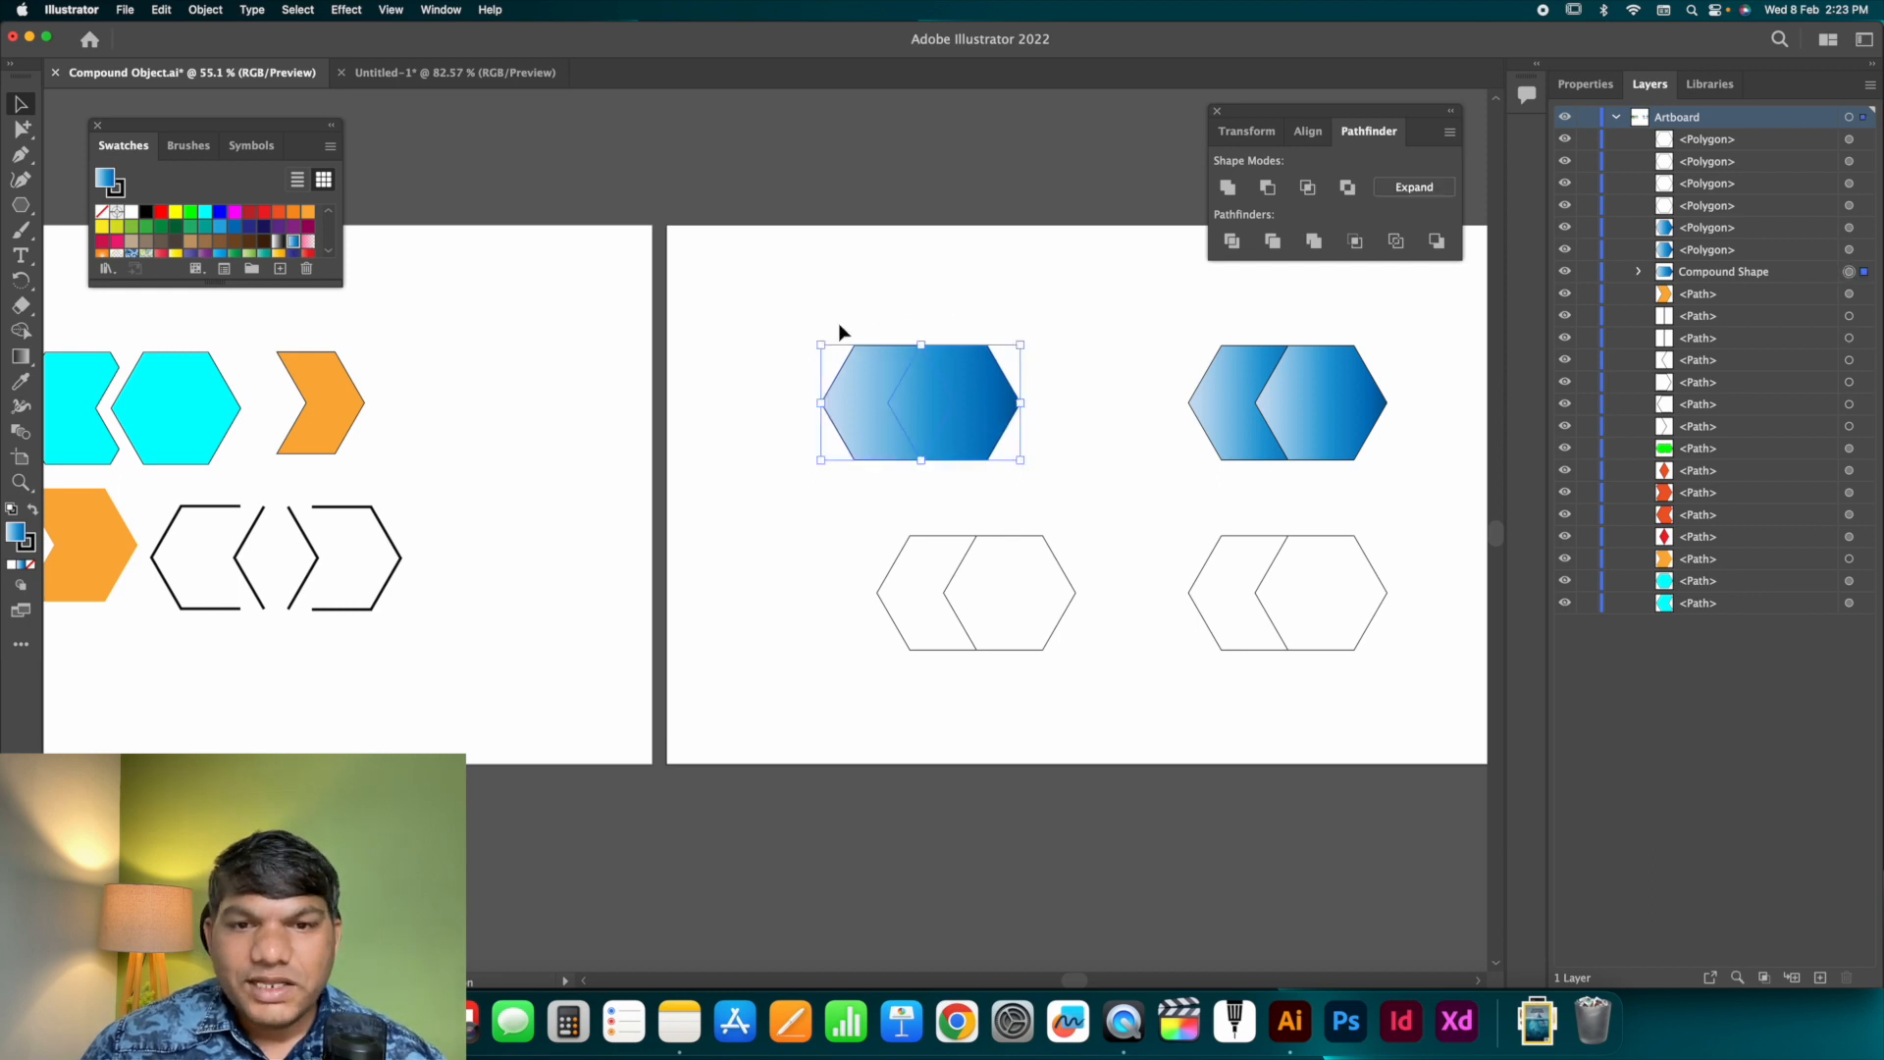
left_click(839, 330)
left_click(893, 362)
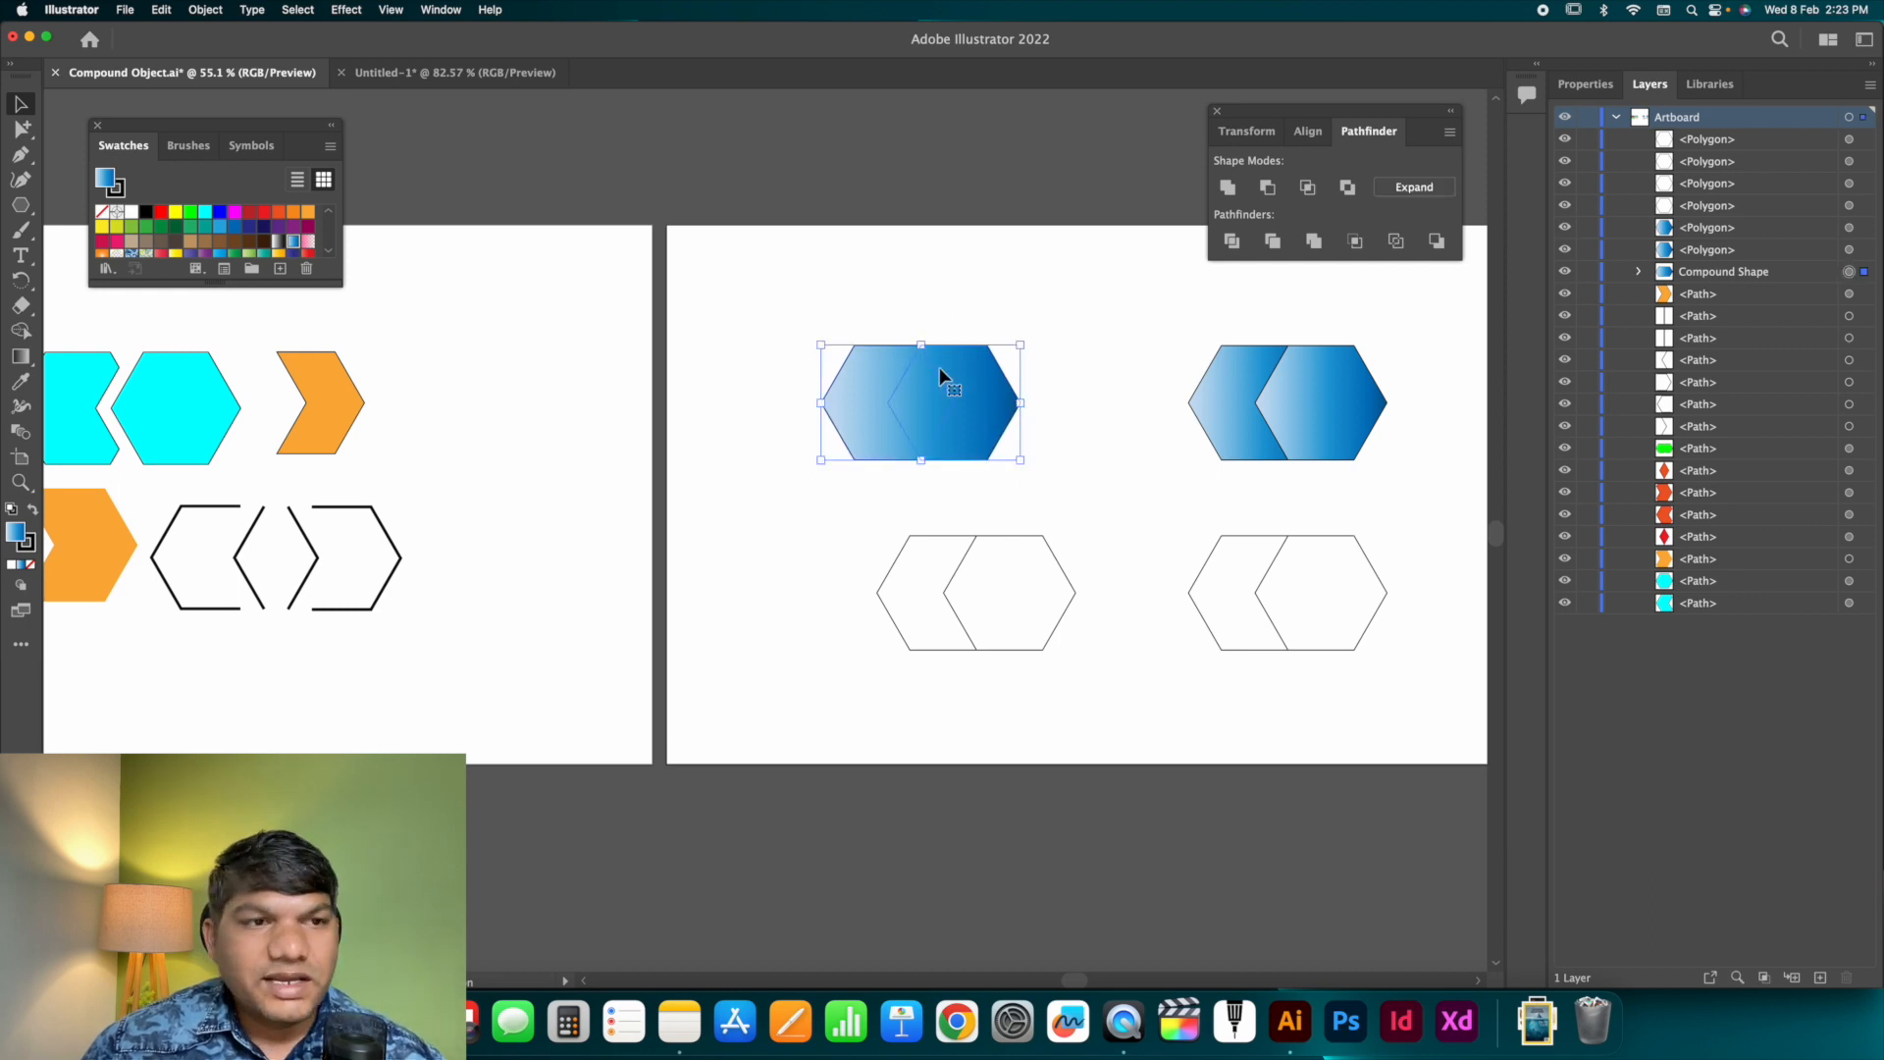
With the Group Selection tool, move only the left hexagon inside the united compound shape diagonally down and to the left.
left_click(22, 129)
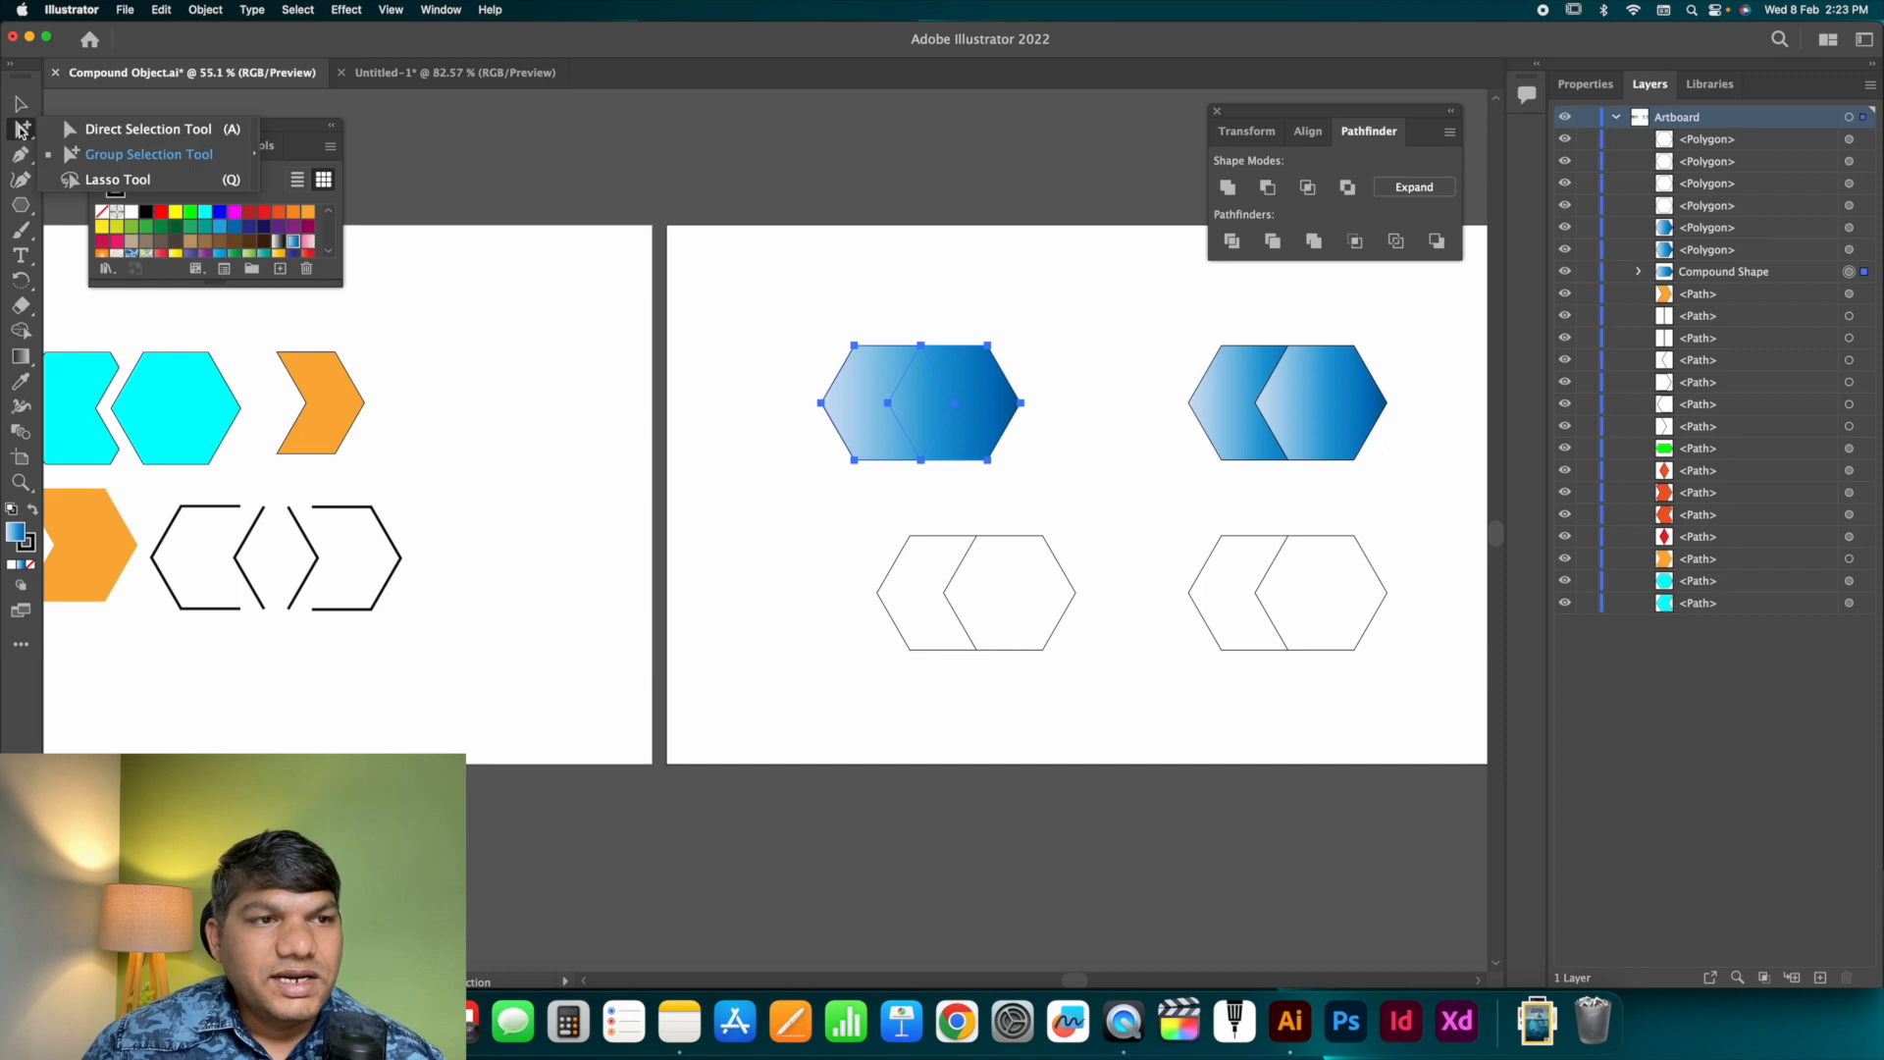
left_click(155, 154)
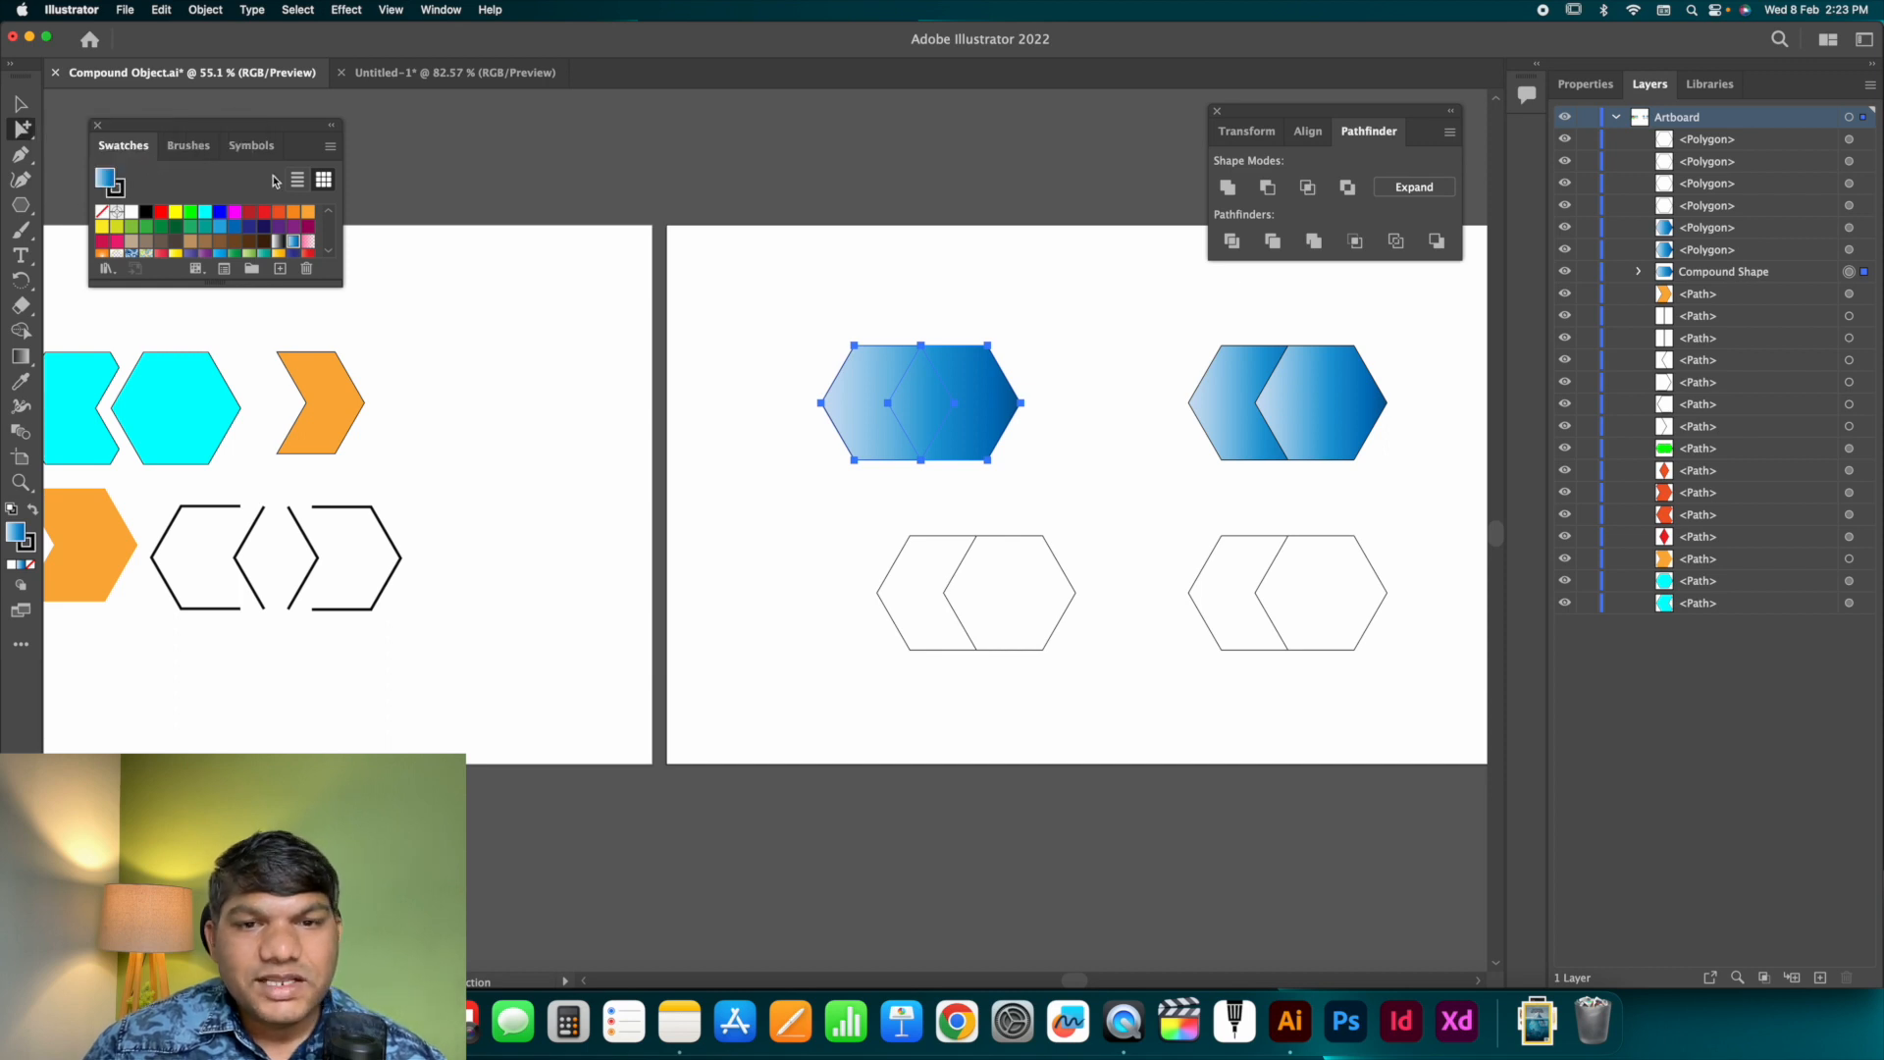
left_click(510, 190)
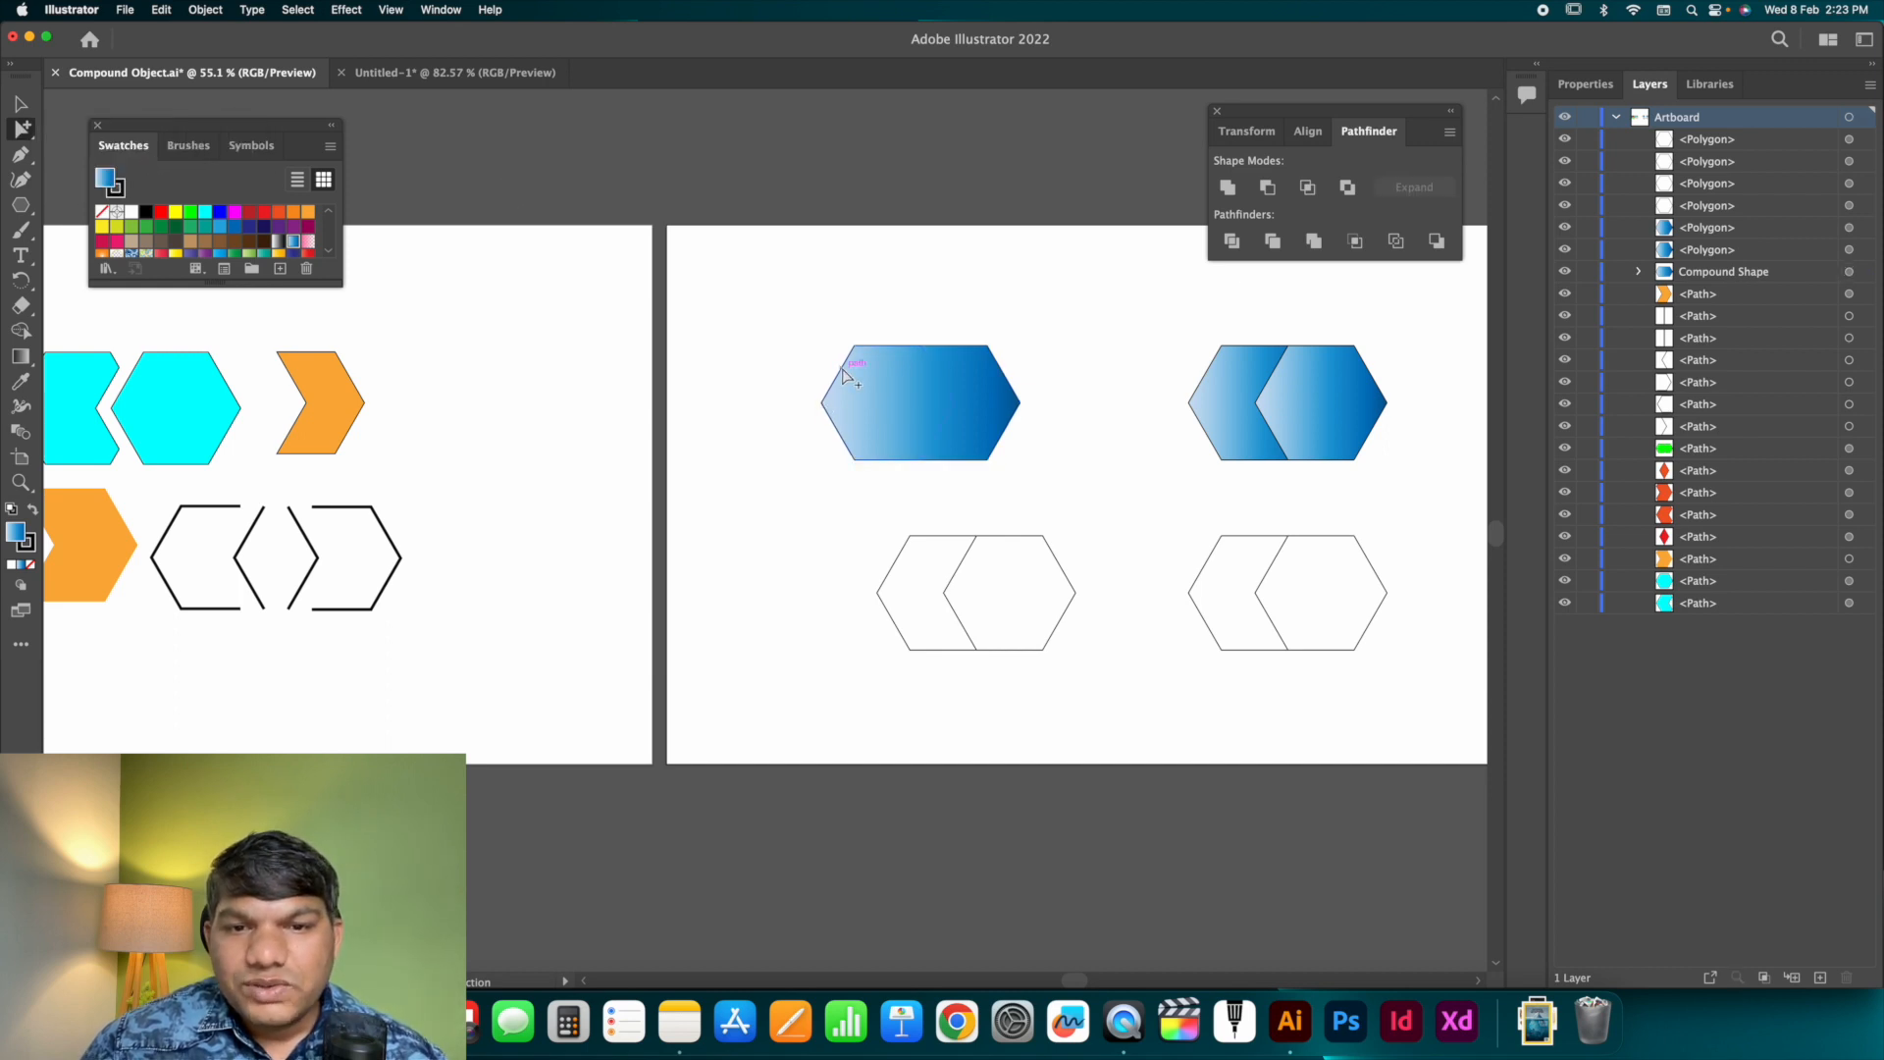
left_click_drag(842, 373, 819, 416)
left_click(20, 103)
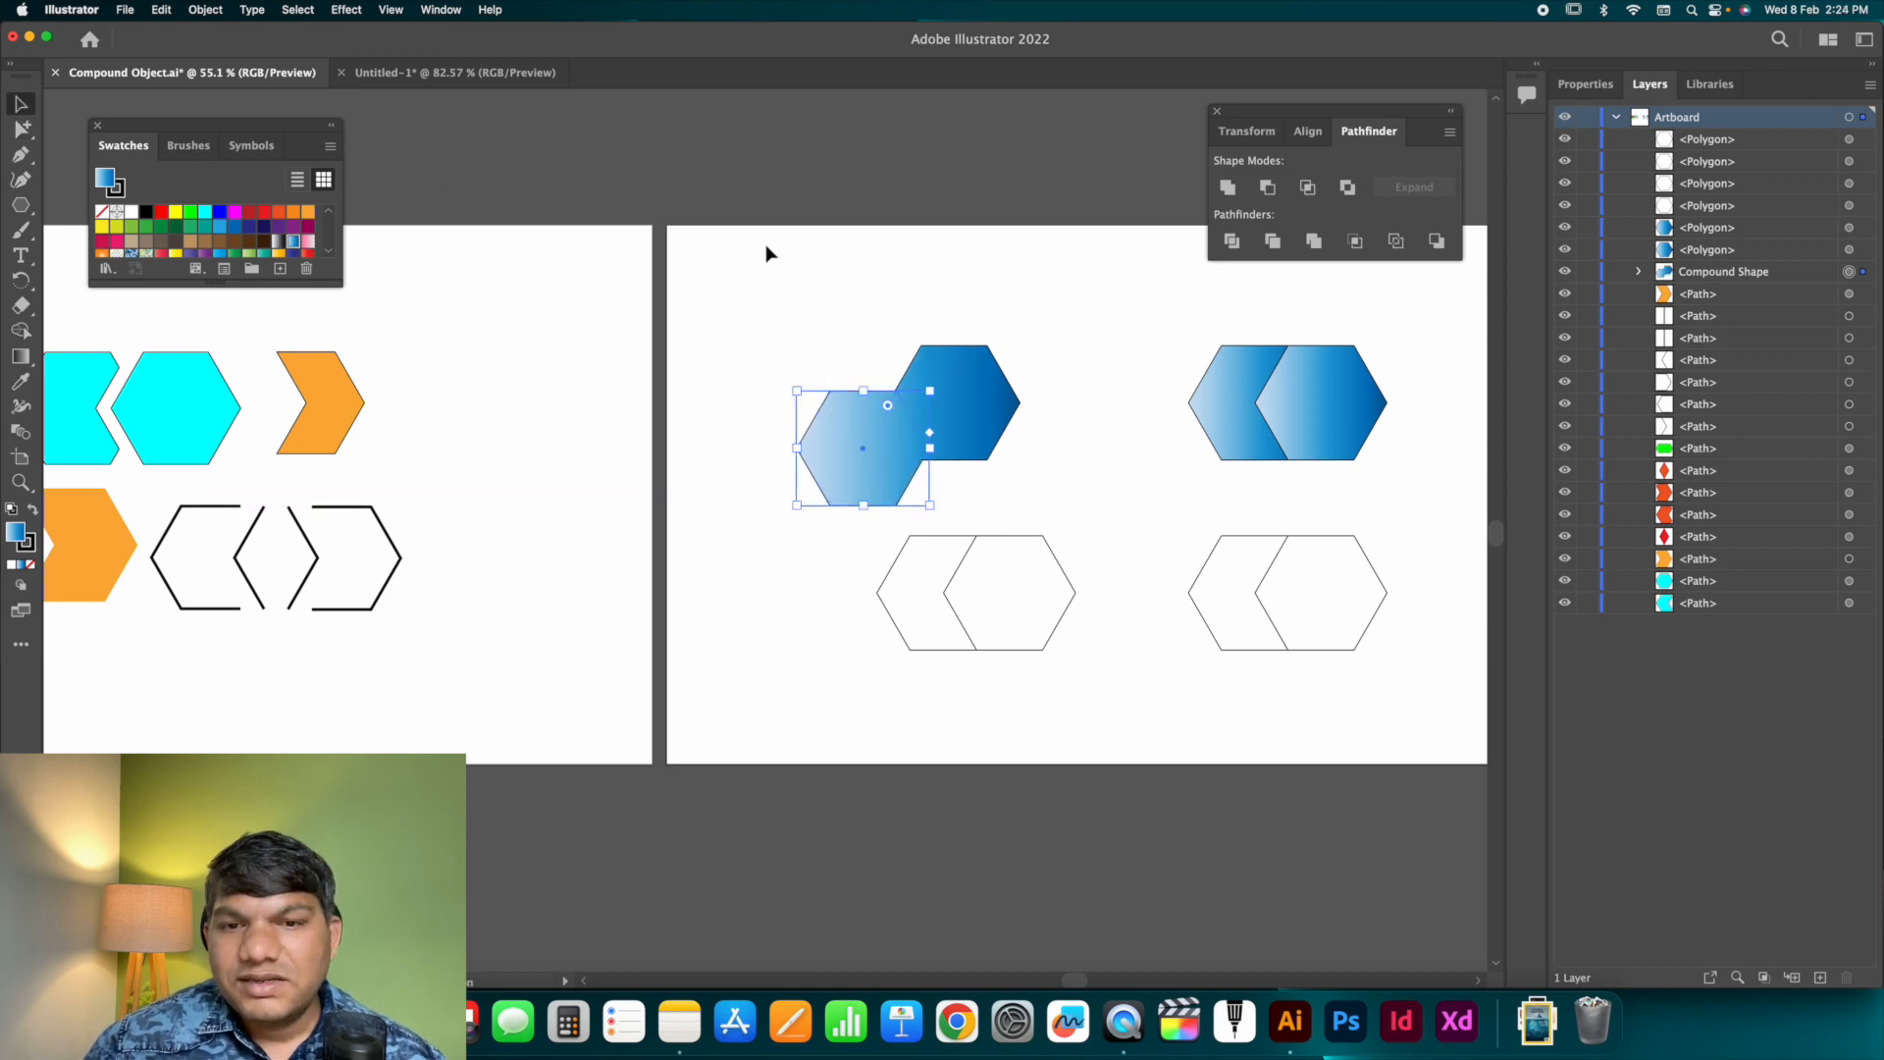
left_click(800, 257)
Move the whole united compound shape slightly upward and to the right.
left_click_drag(919, 379, 967, 361)
left_click(1087, 374)
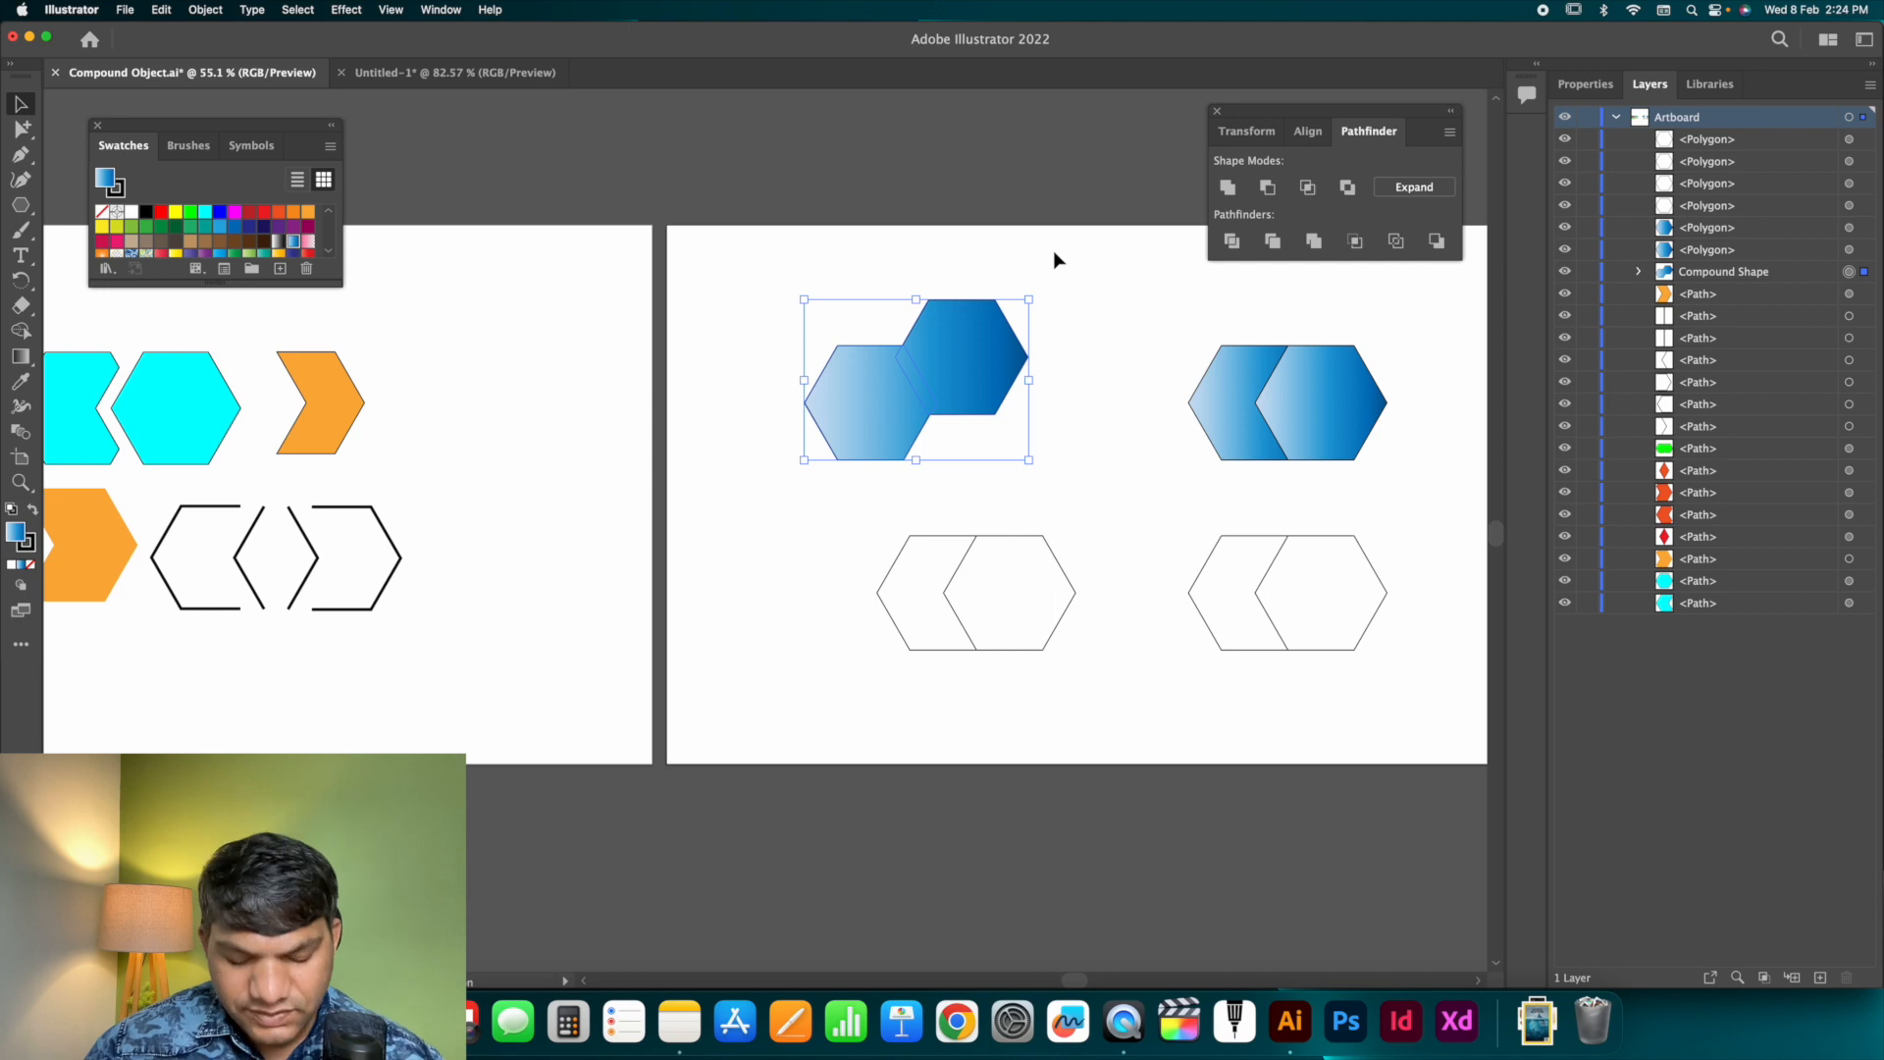
left_click(1104, 345)
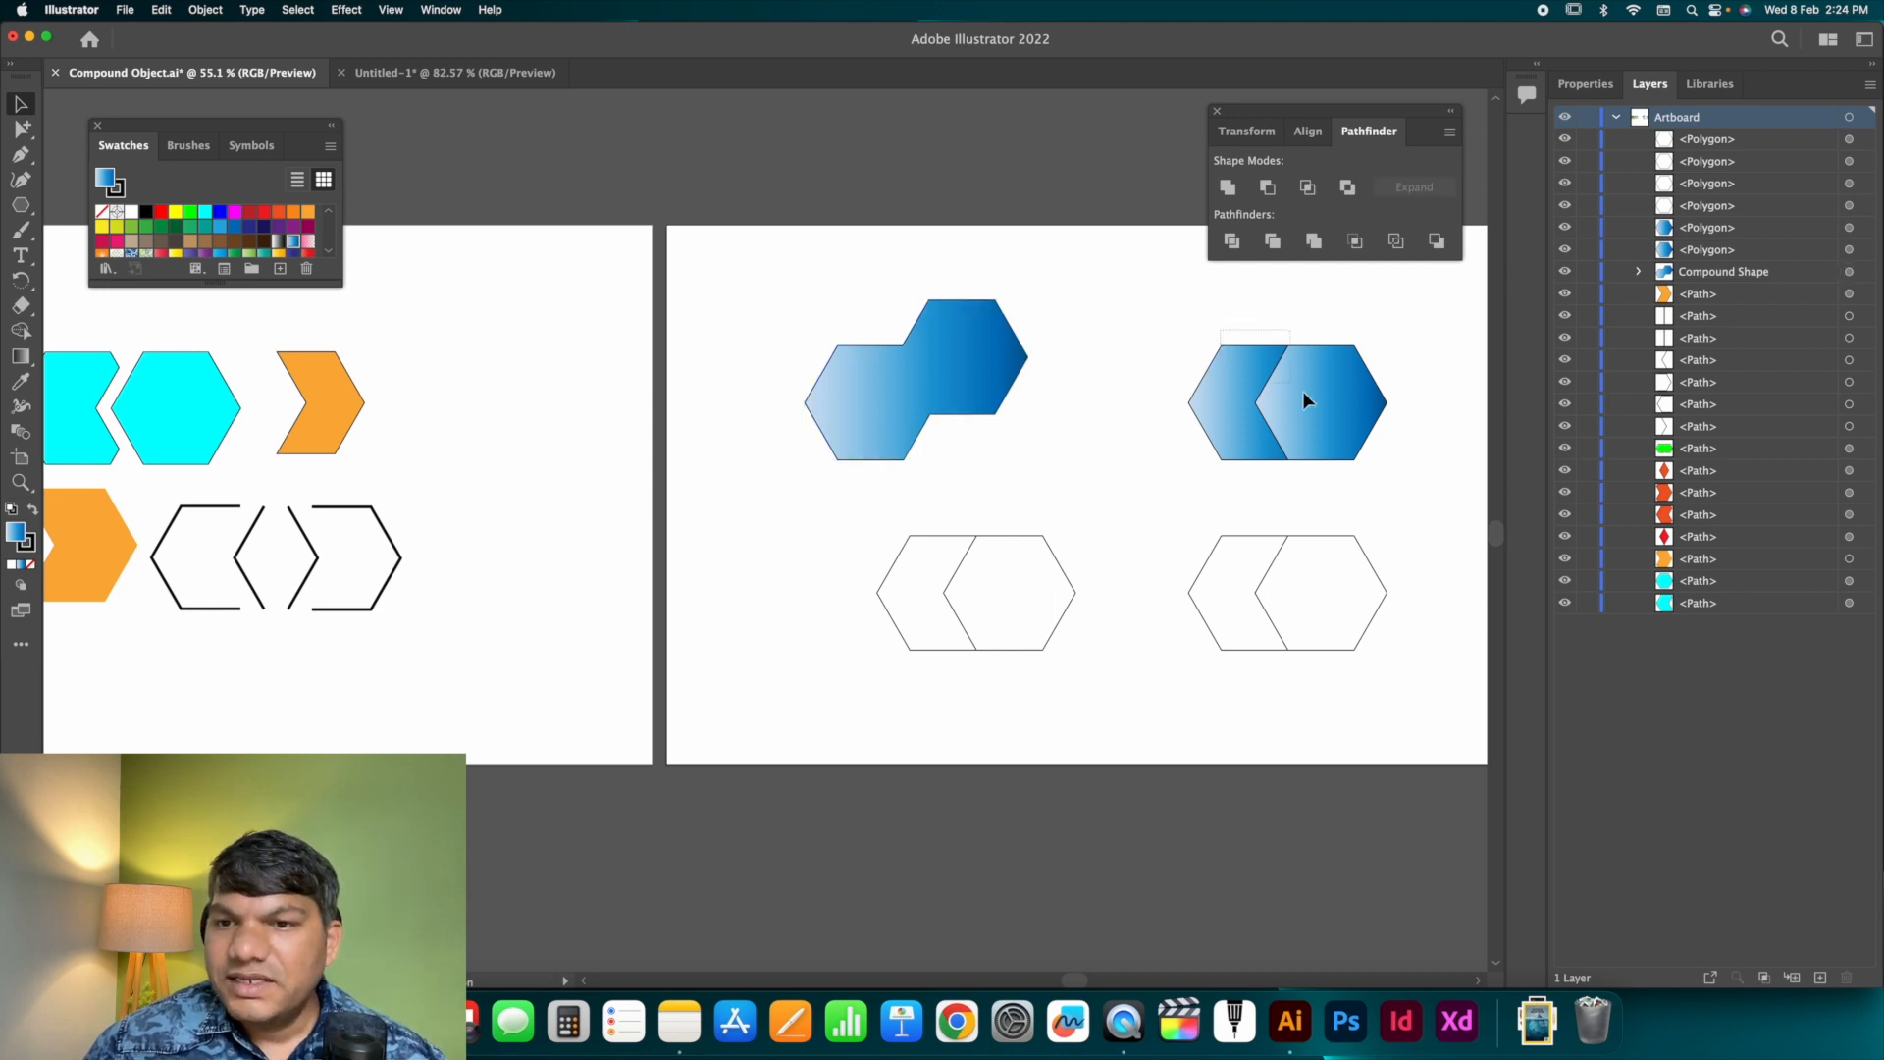
Turn the upper-right gradient hexagon pair into a Minus Front compound shape.
left_click_drag(1304, 393, 1316, 400)
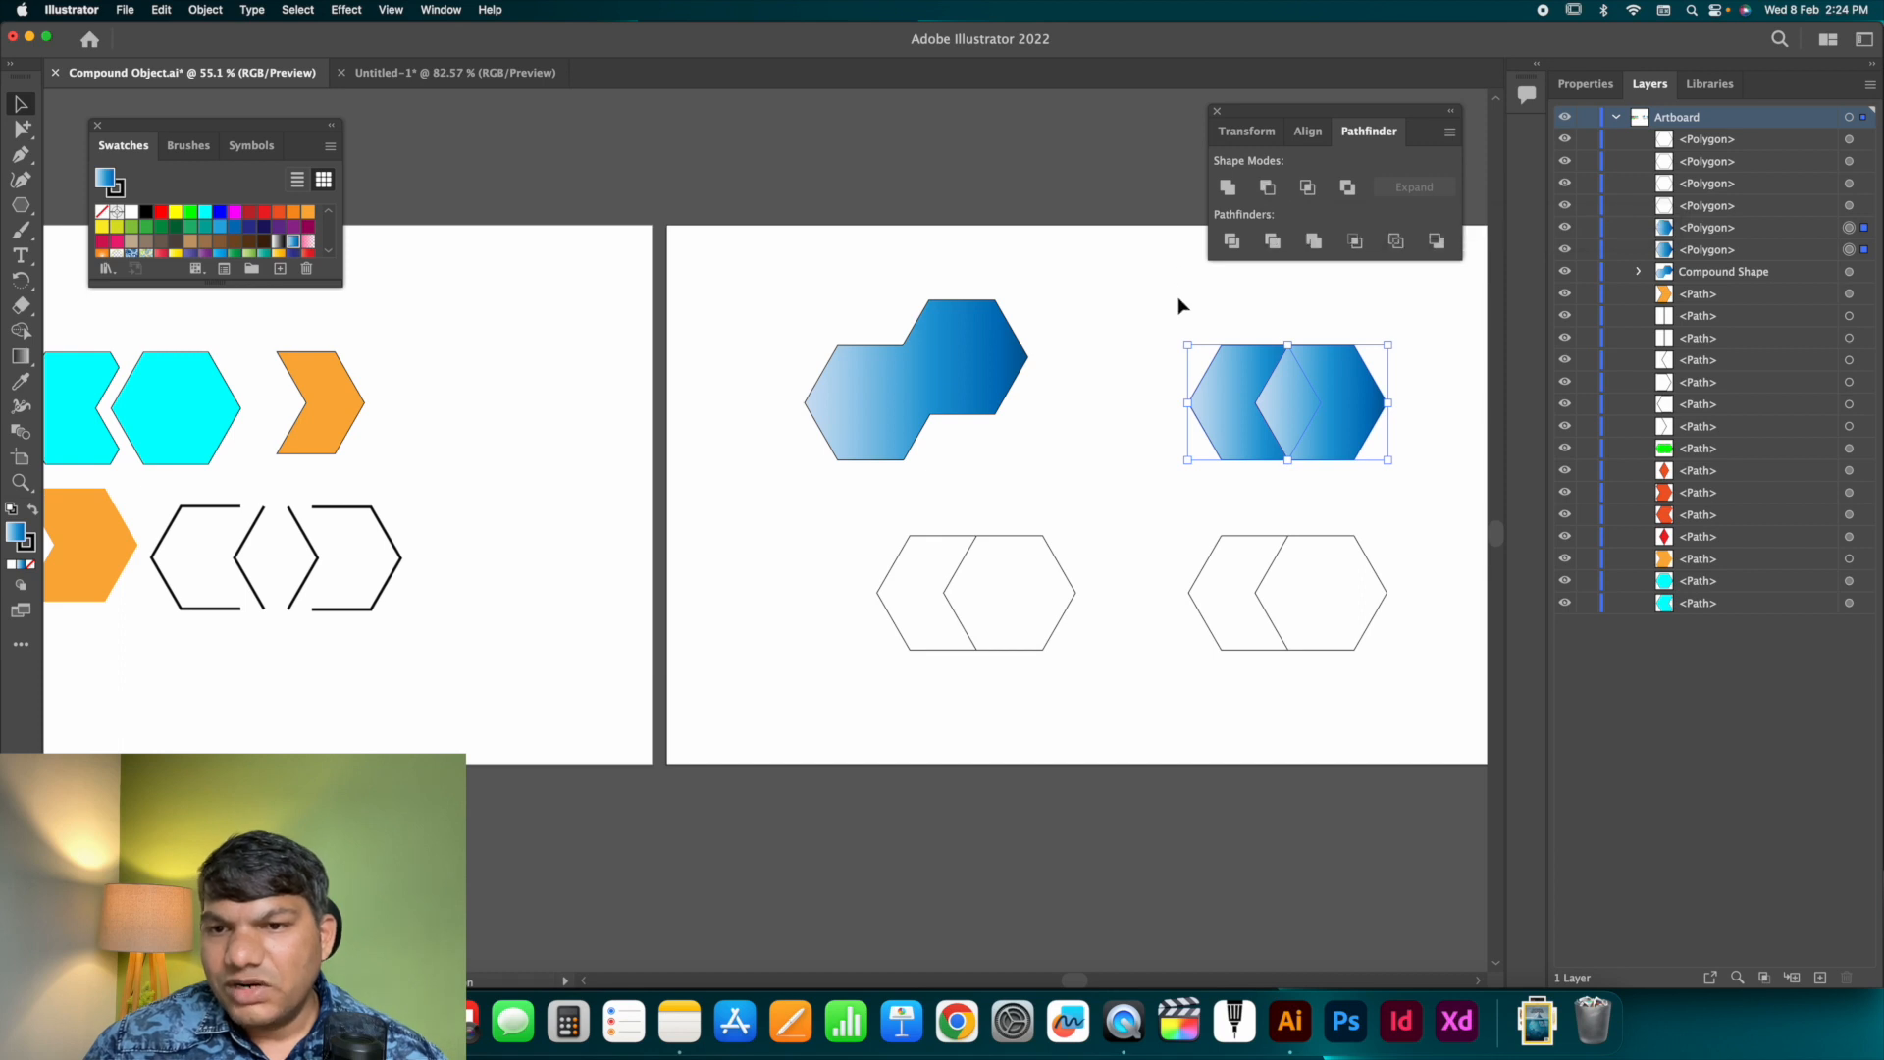
left_click(1267, 189)
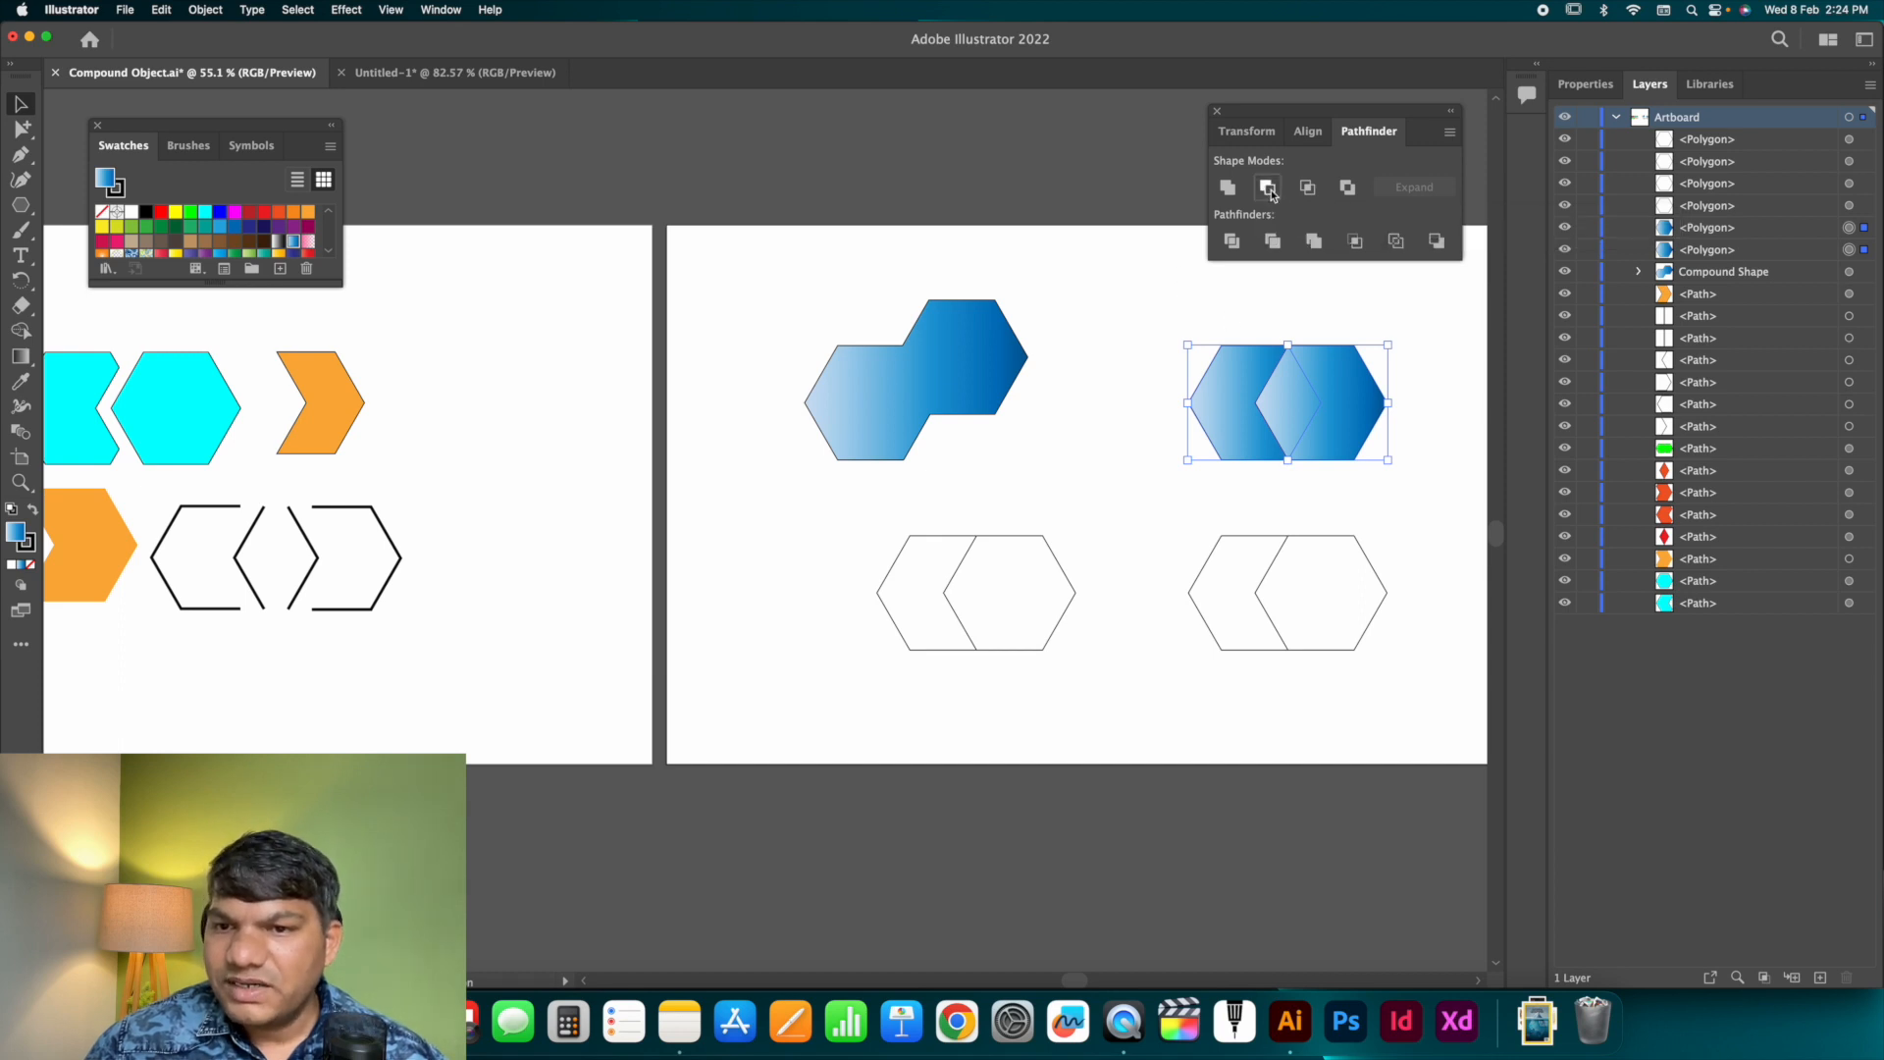
left_click(1047, 509)
Examine the hidden front hexagon's outline inside the Minus Front compound shape.
left_click(1291, 395)
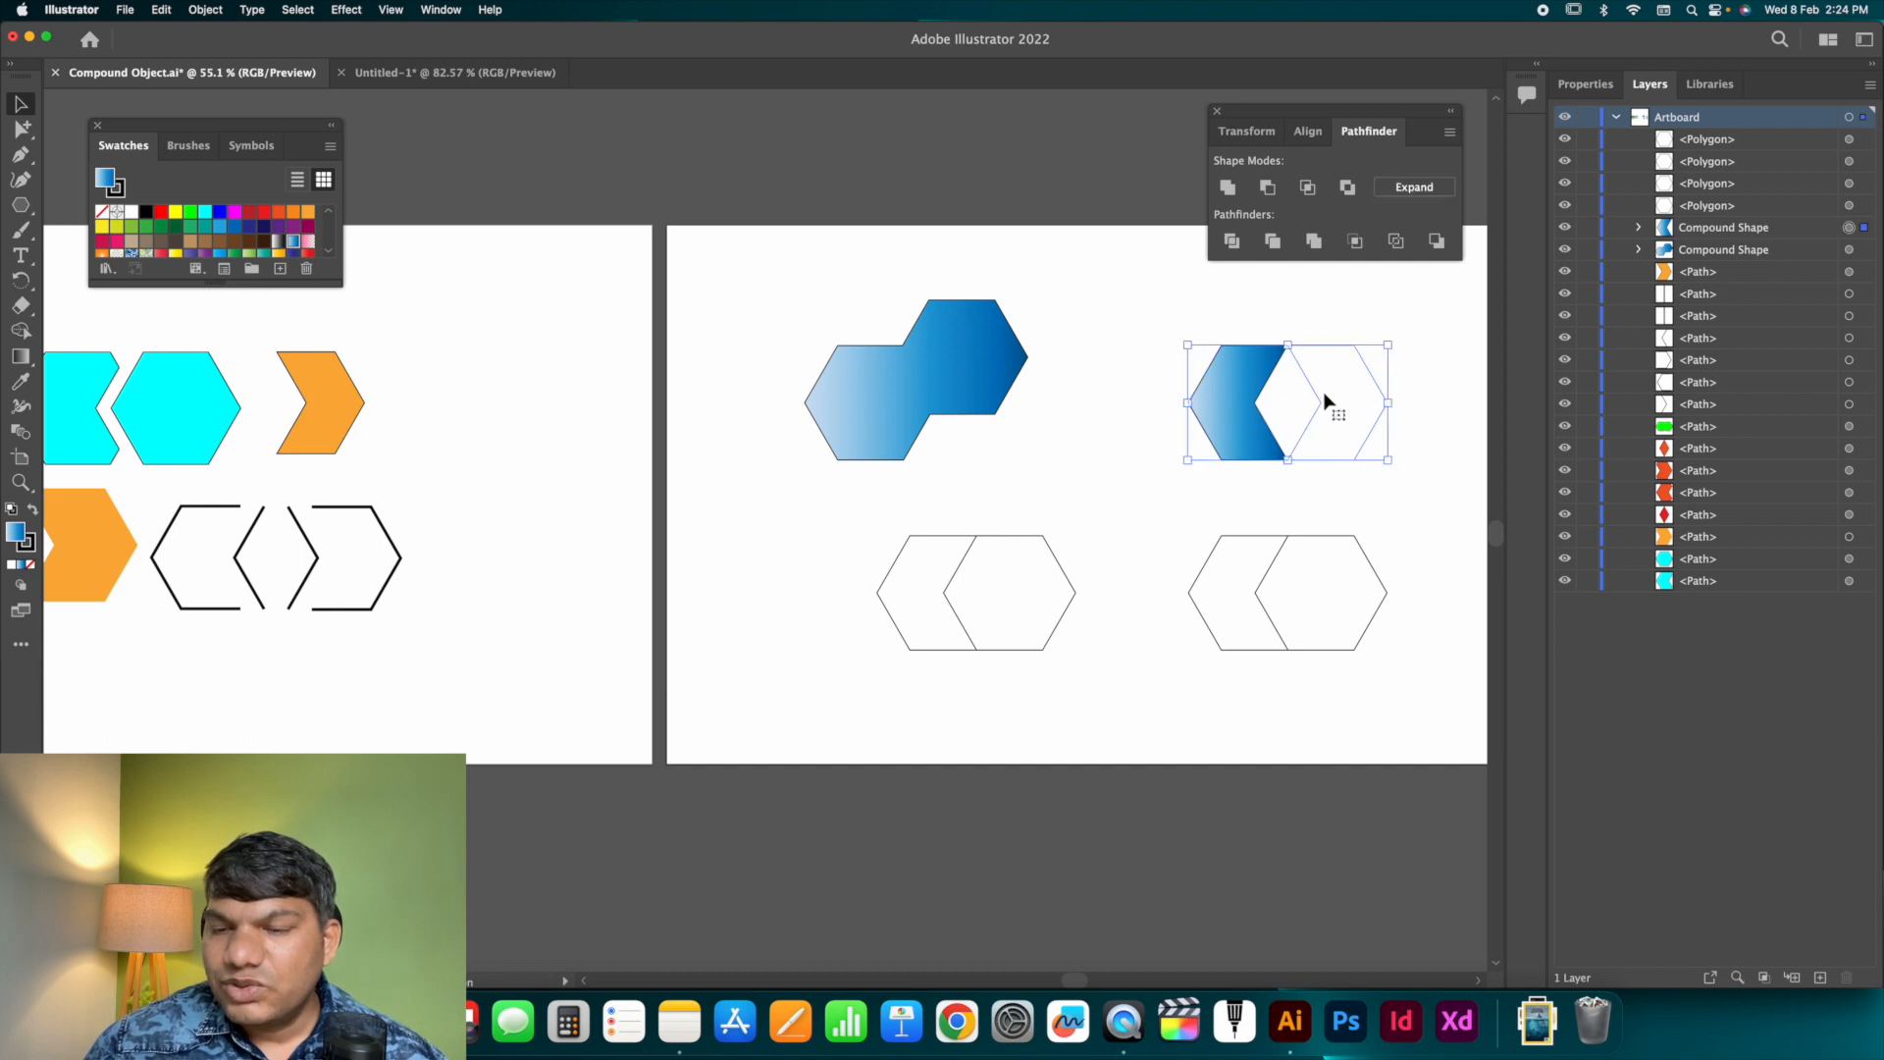
left_click(1176, 332)
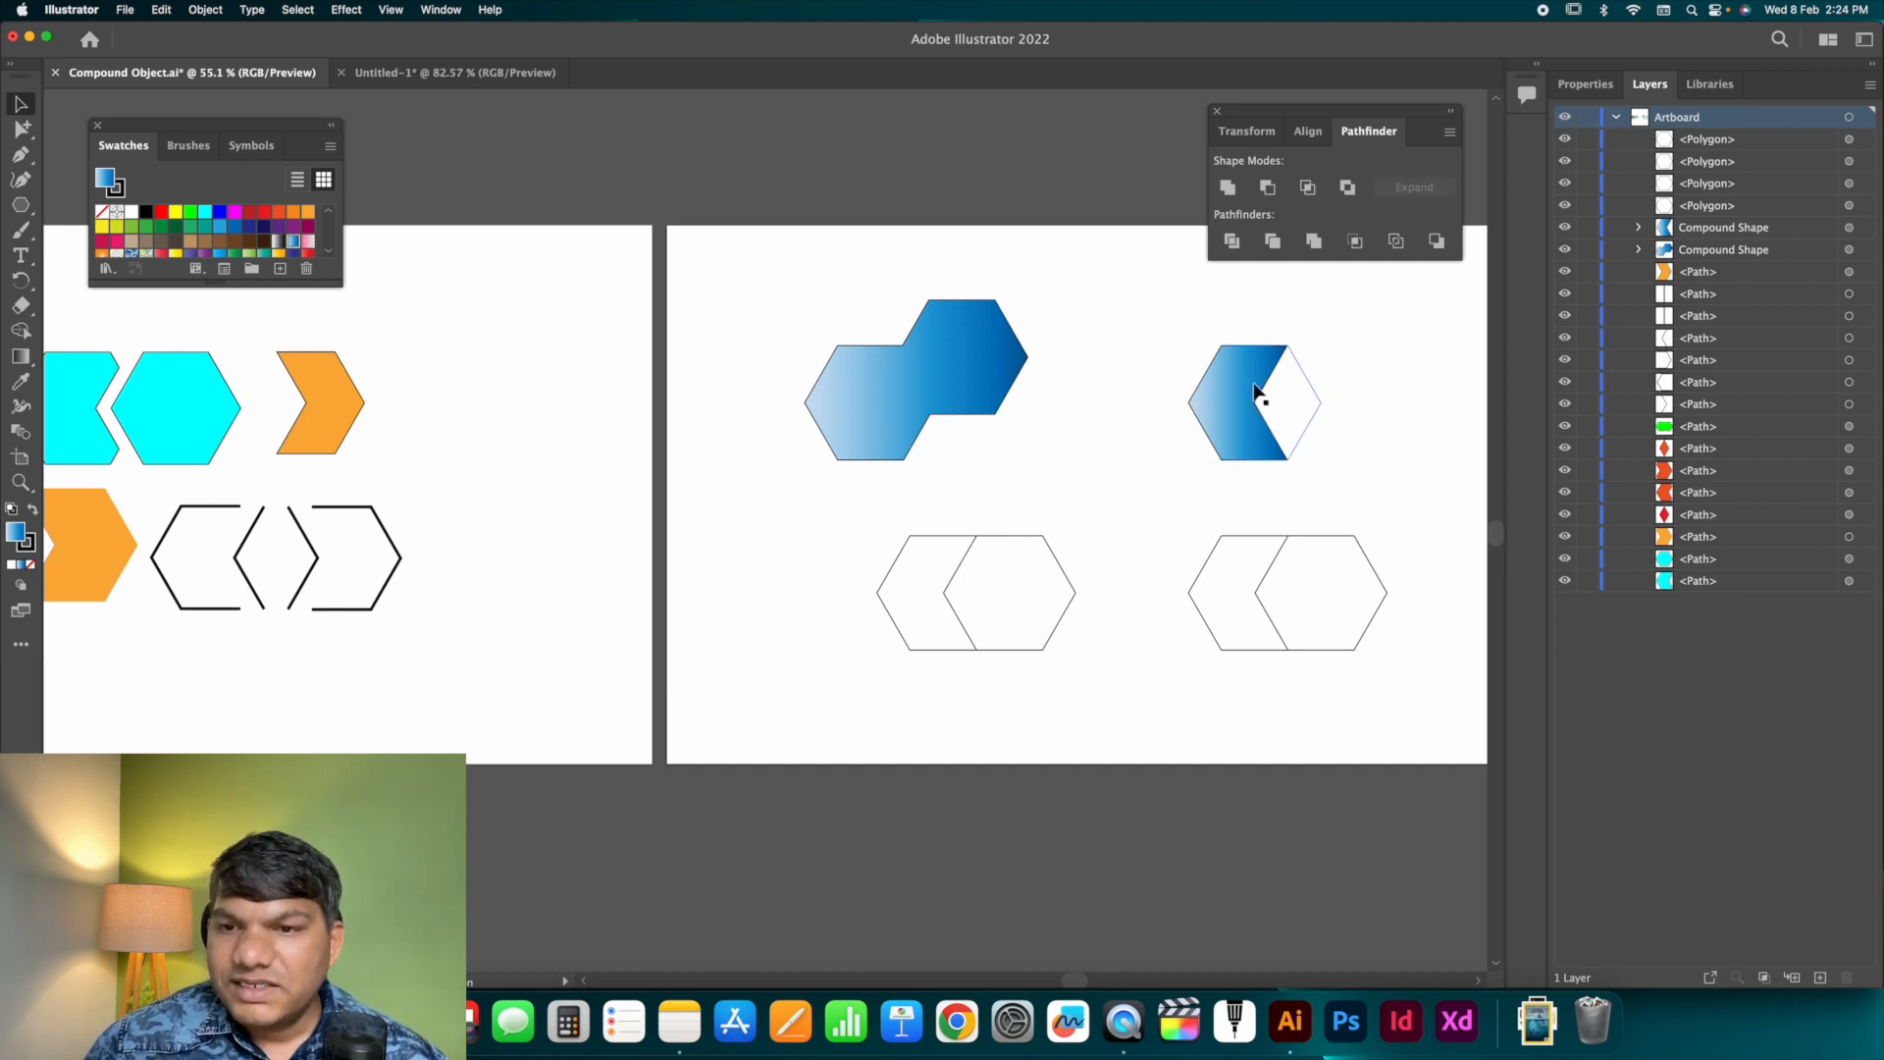
left_click(1266, 400)
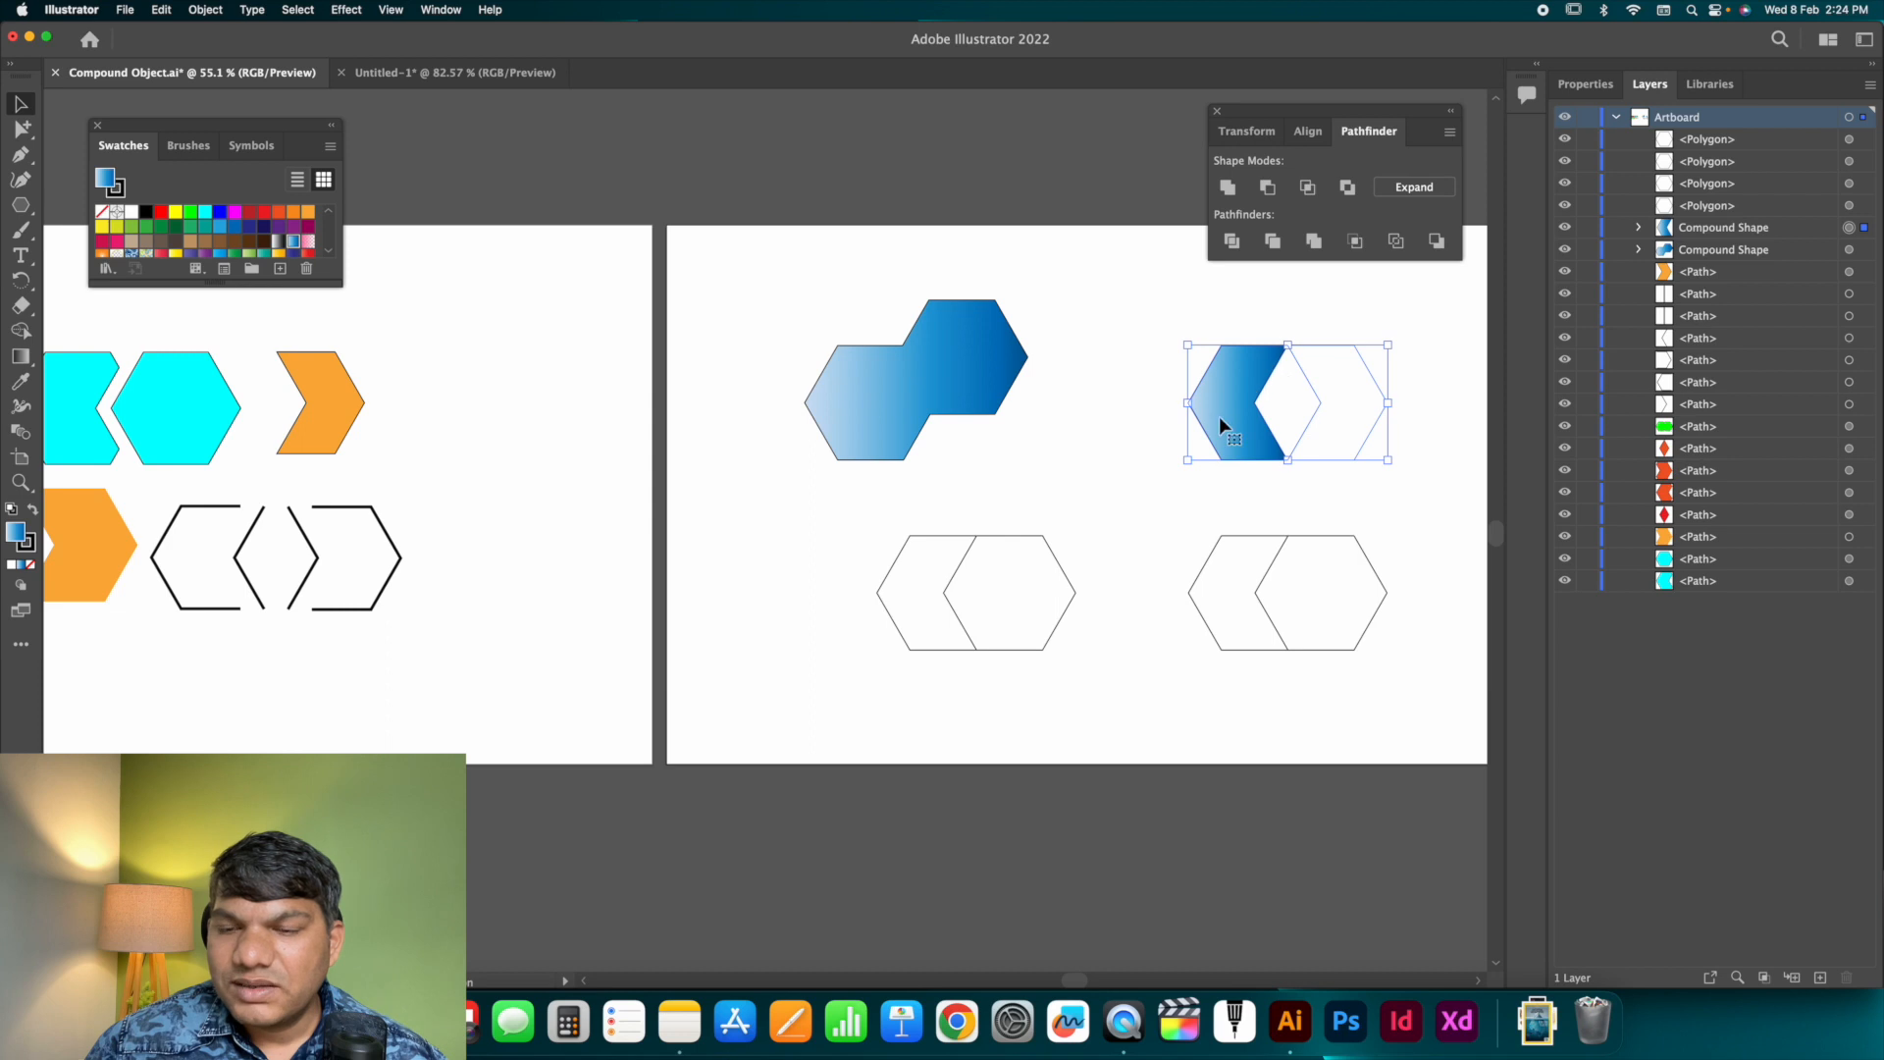
left_click(1138, 343)
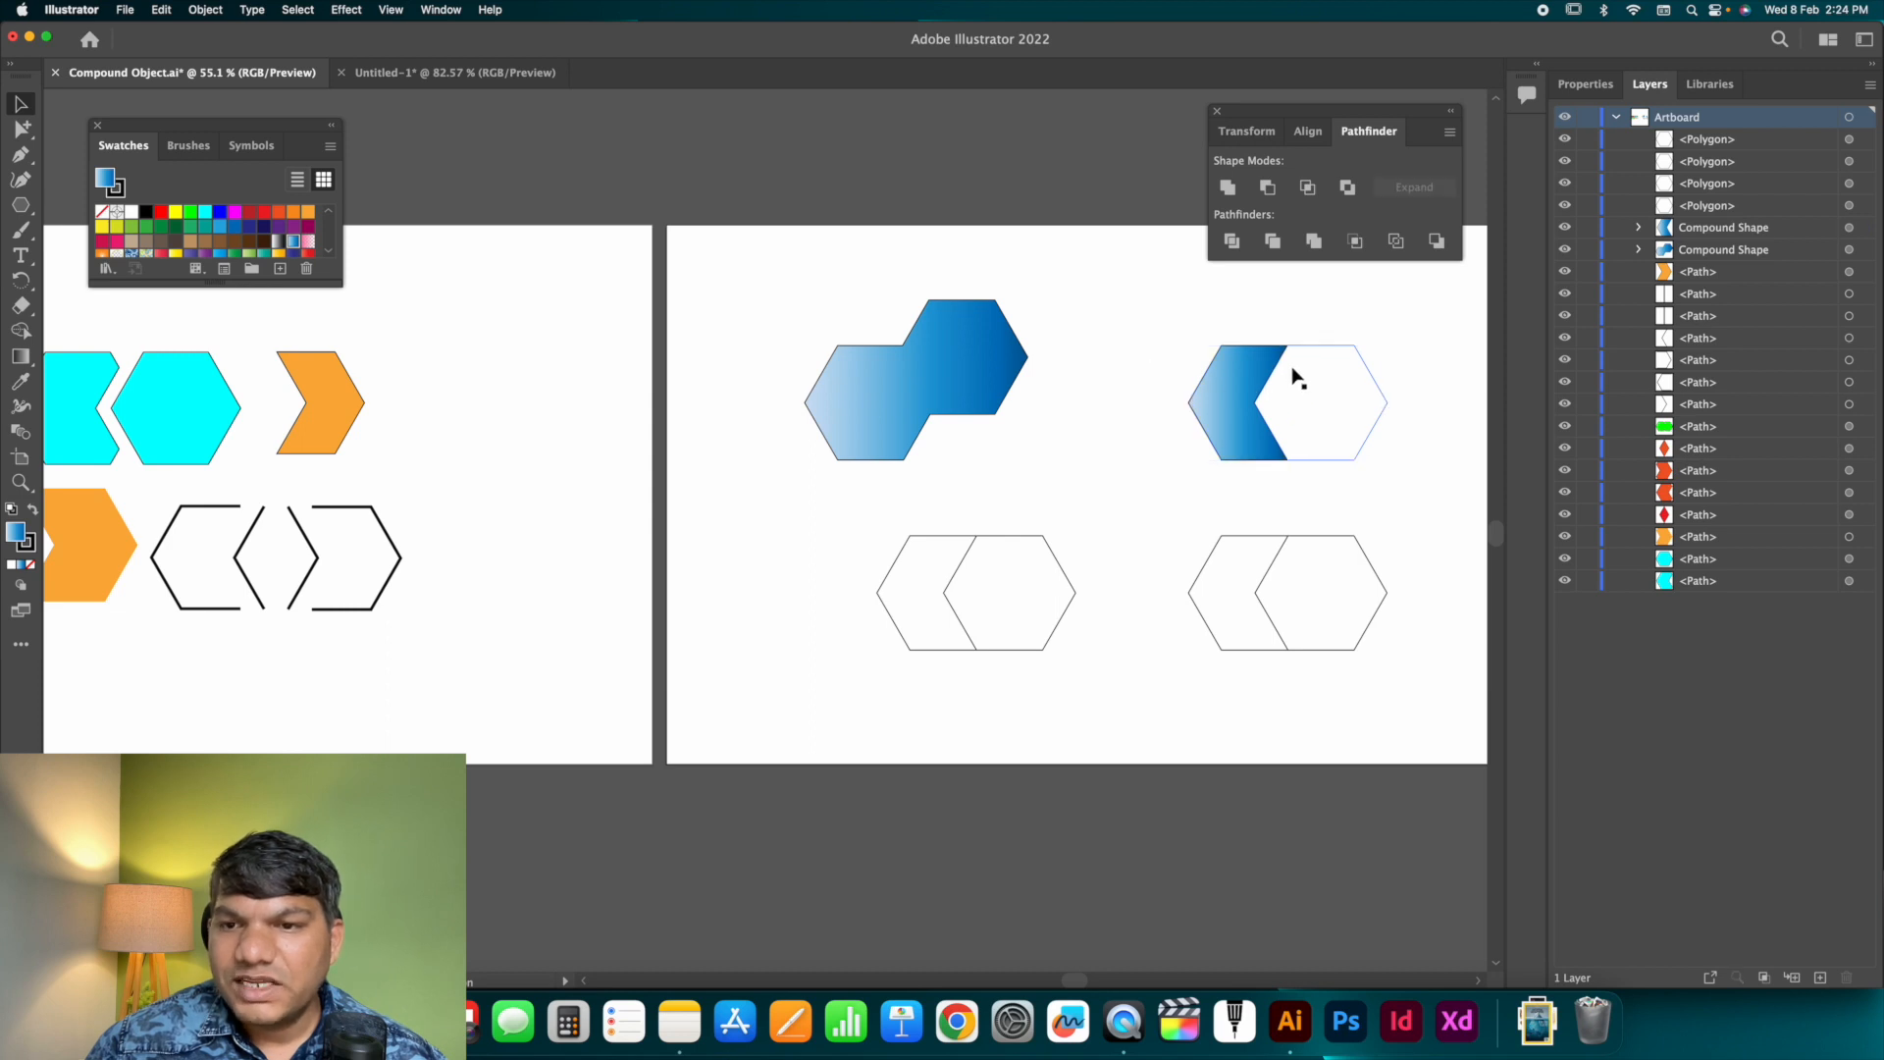
left_click(1295, 378)
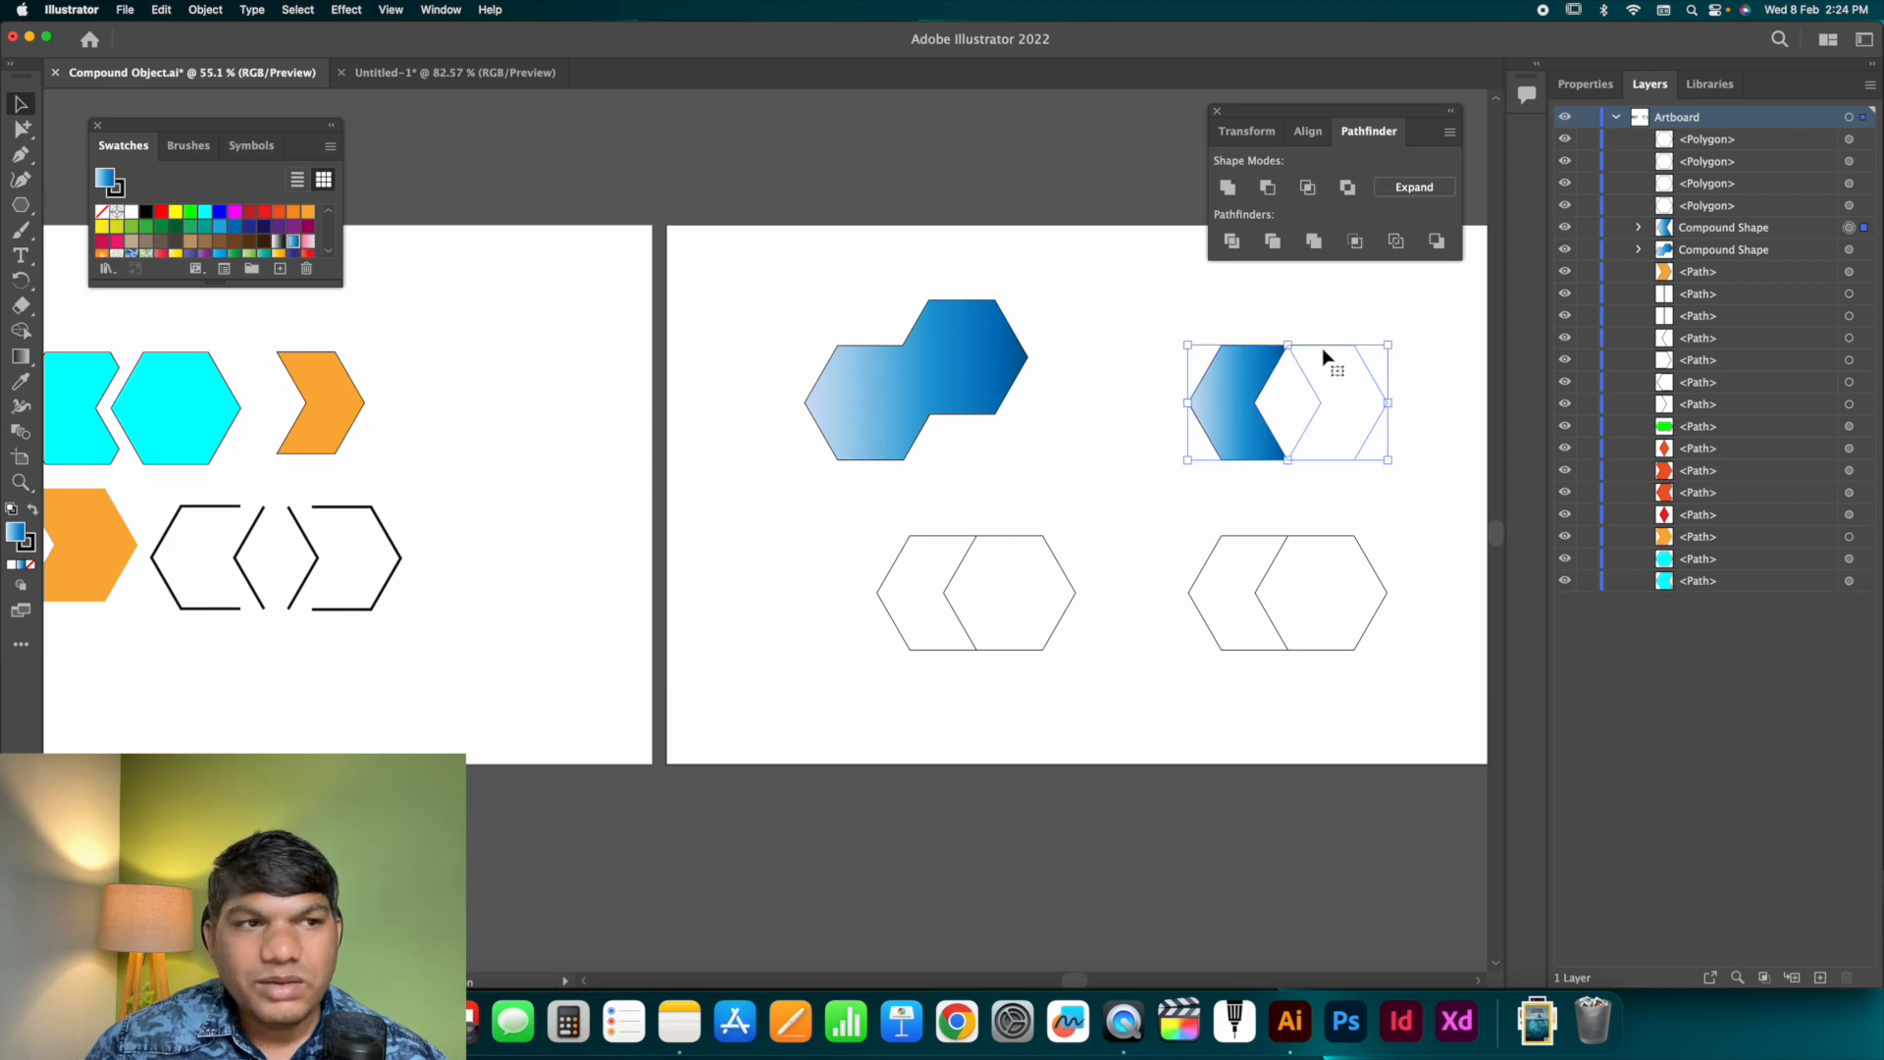
With the Group Selection tool, move the subtracting front hexagon up and to the left so it cuts the back hexagon's upper side.
left_click(24, 131)
left_click(721, 208)
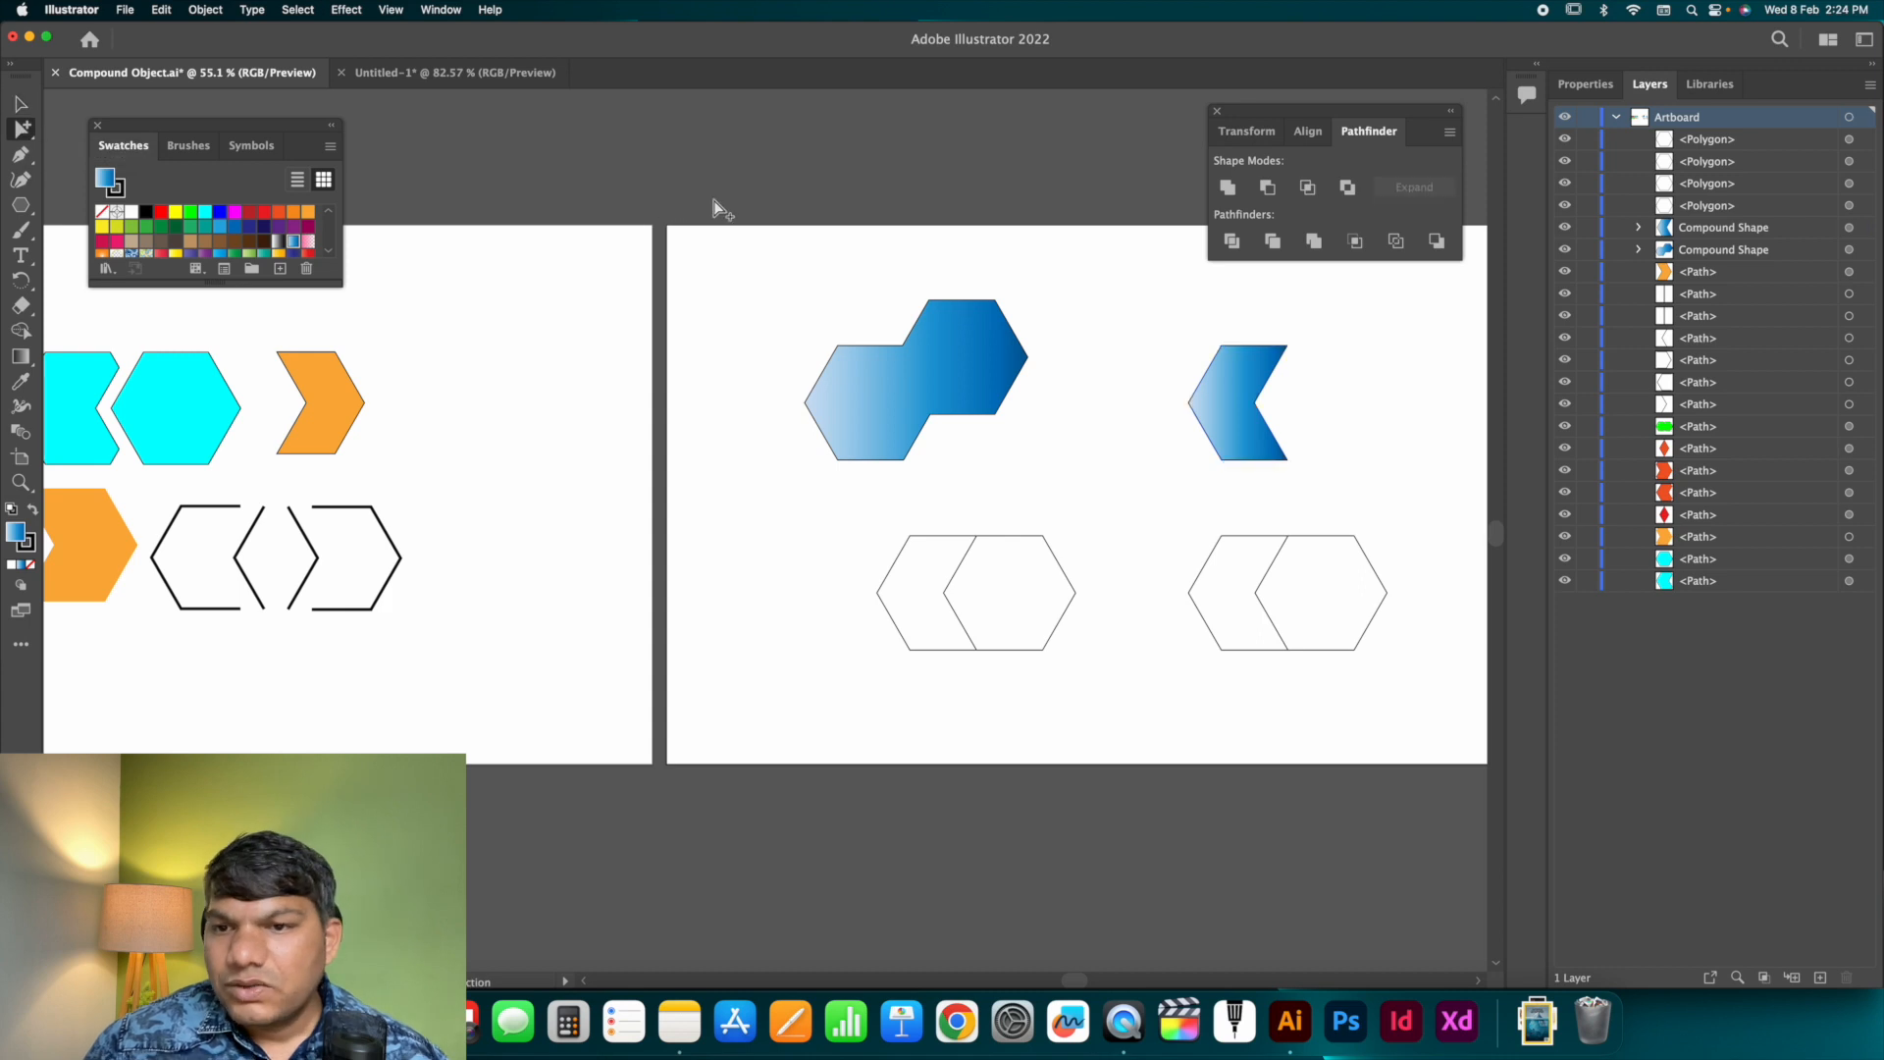
left_click(1319, 350)
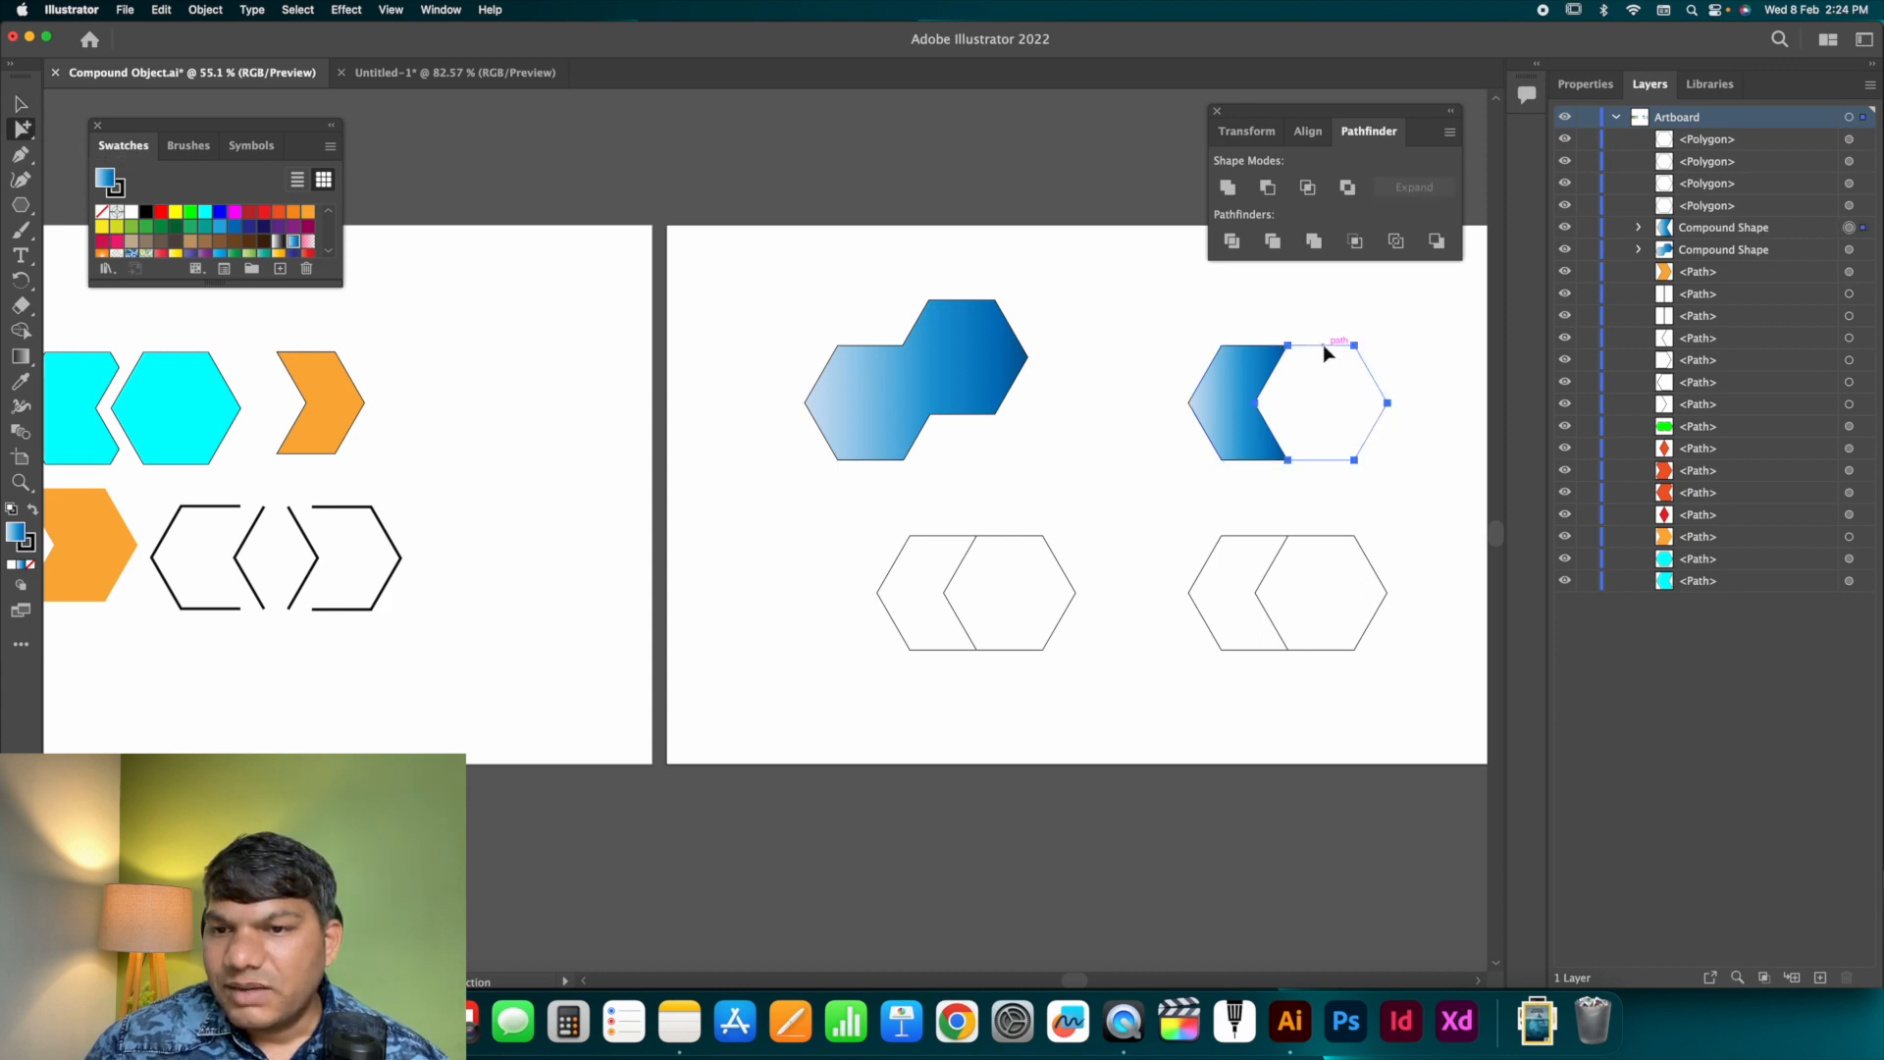
left_click_drag(1319, 350, 1290, 287)
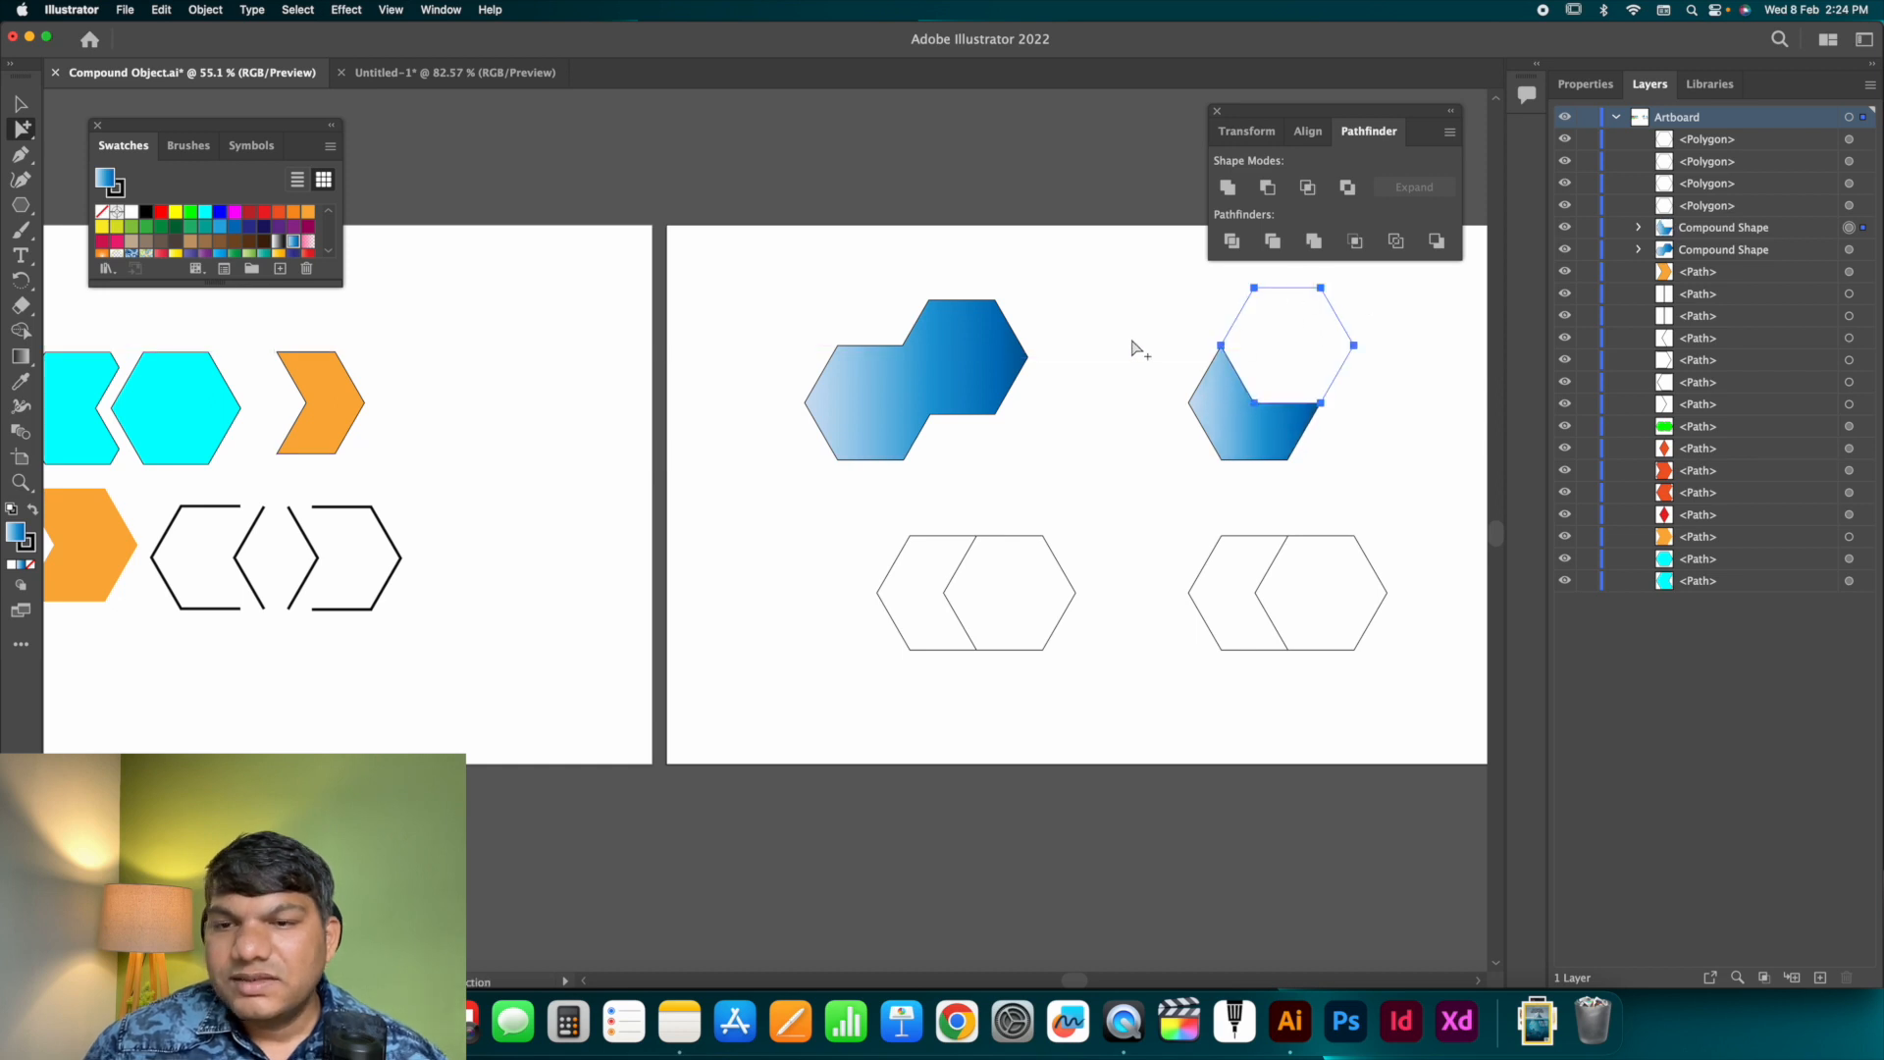
key("v")
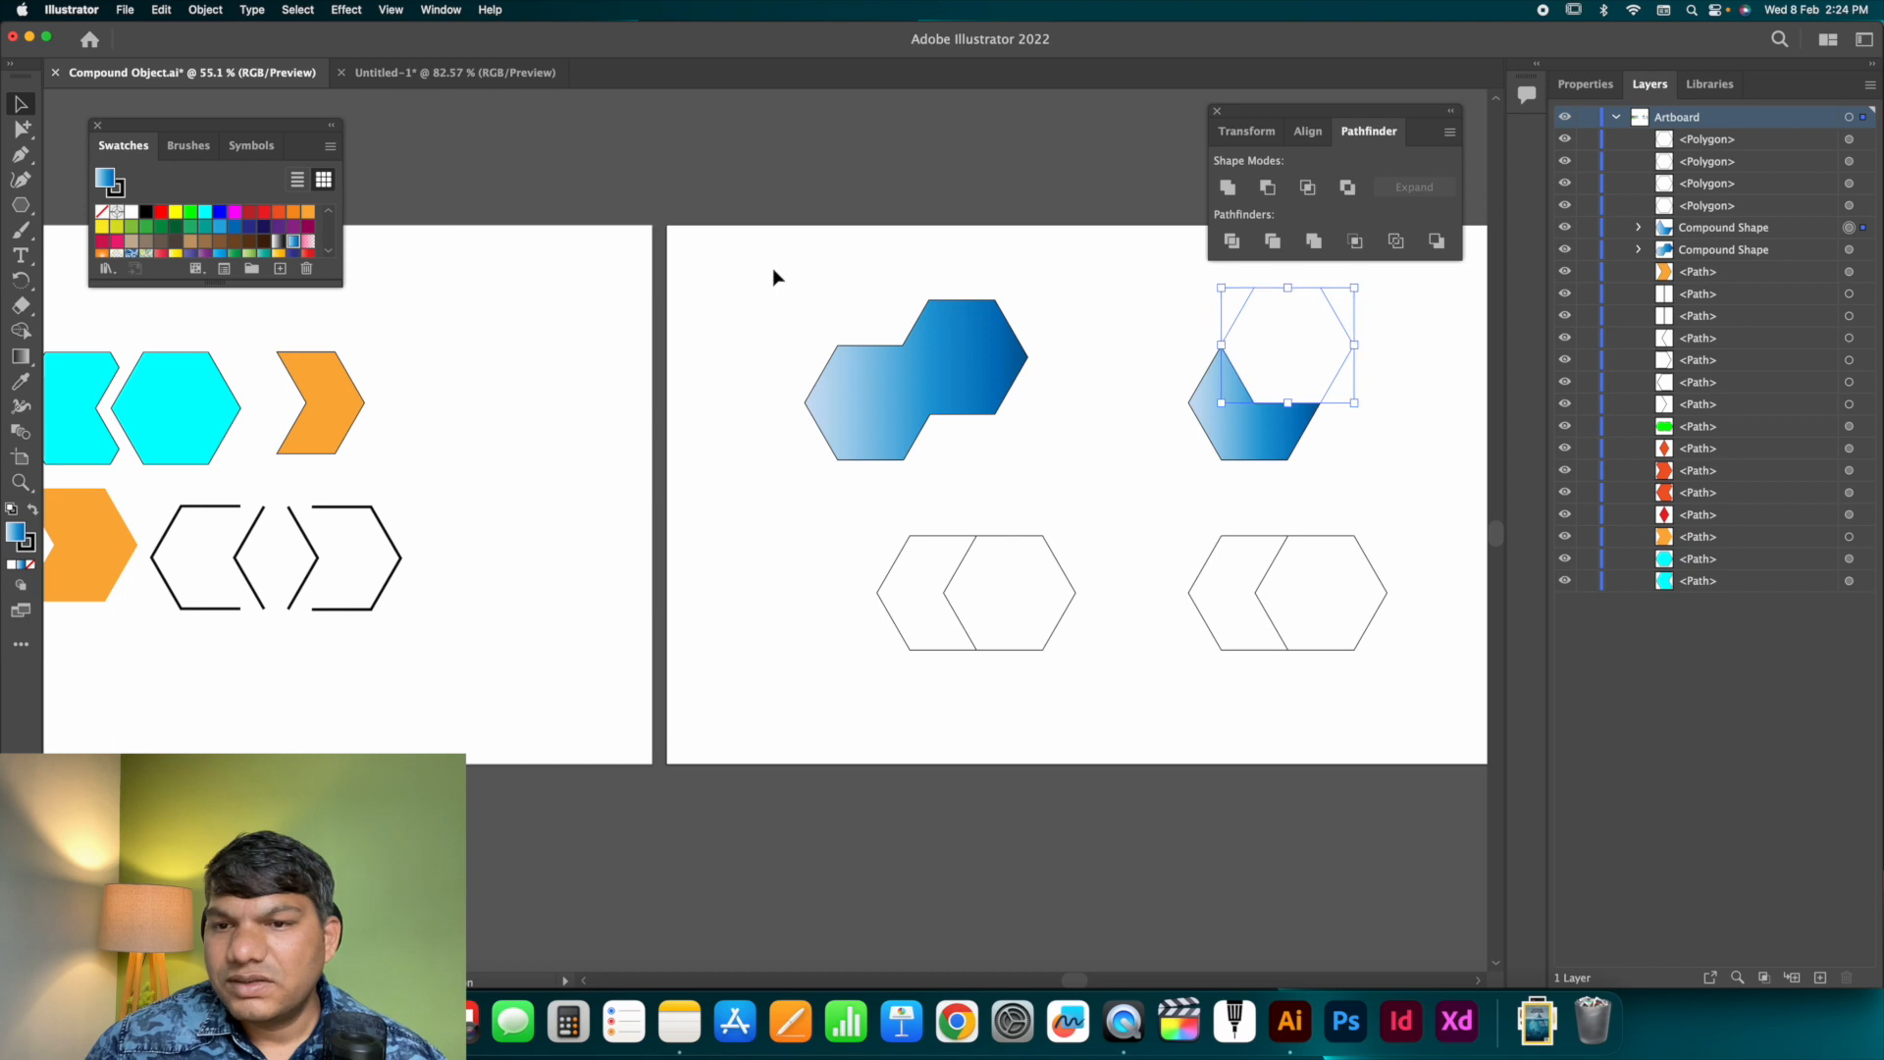
left_click(774, 273)
Expand the upper-right Minus Front compound shape into an ordinary path.
left_click(1223, 438)
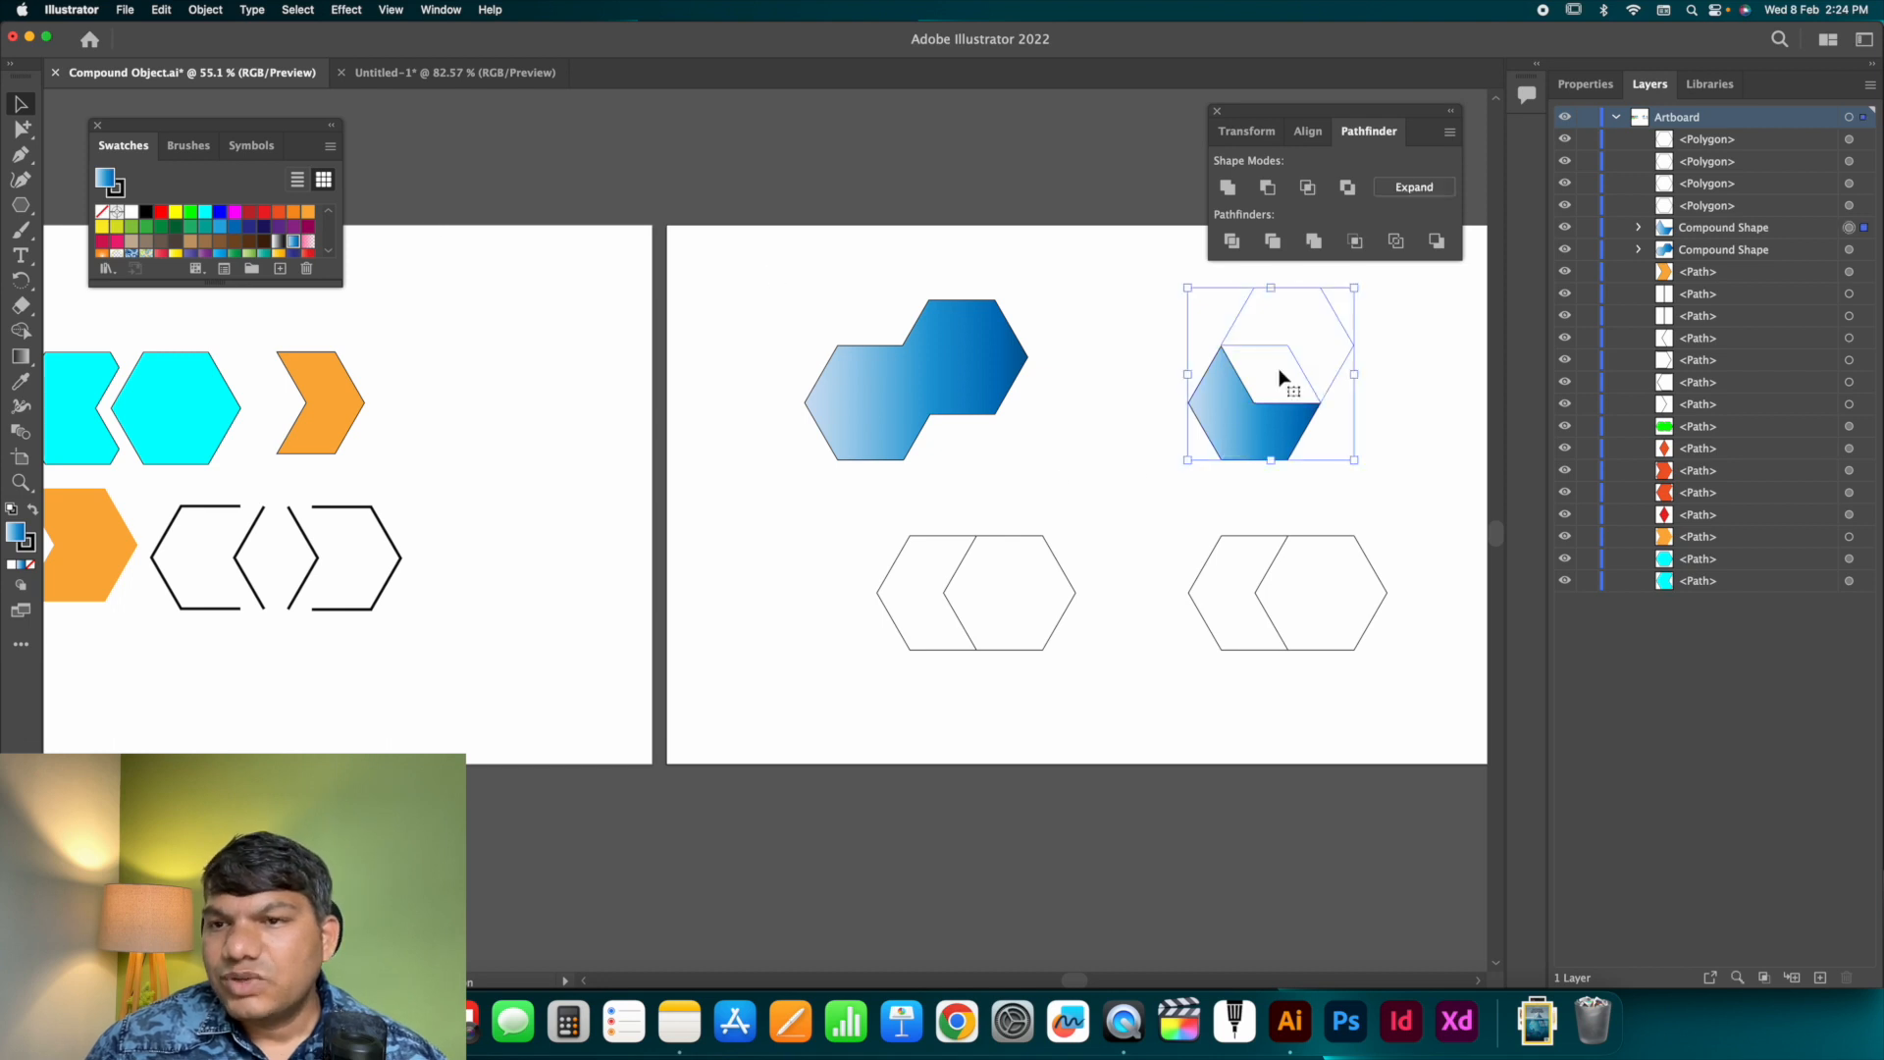
scroll(1278, 378, "left", 1)
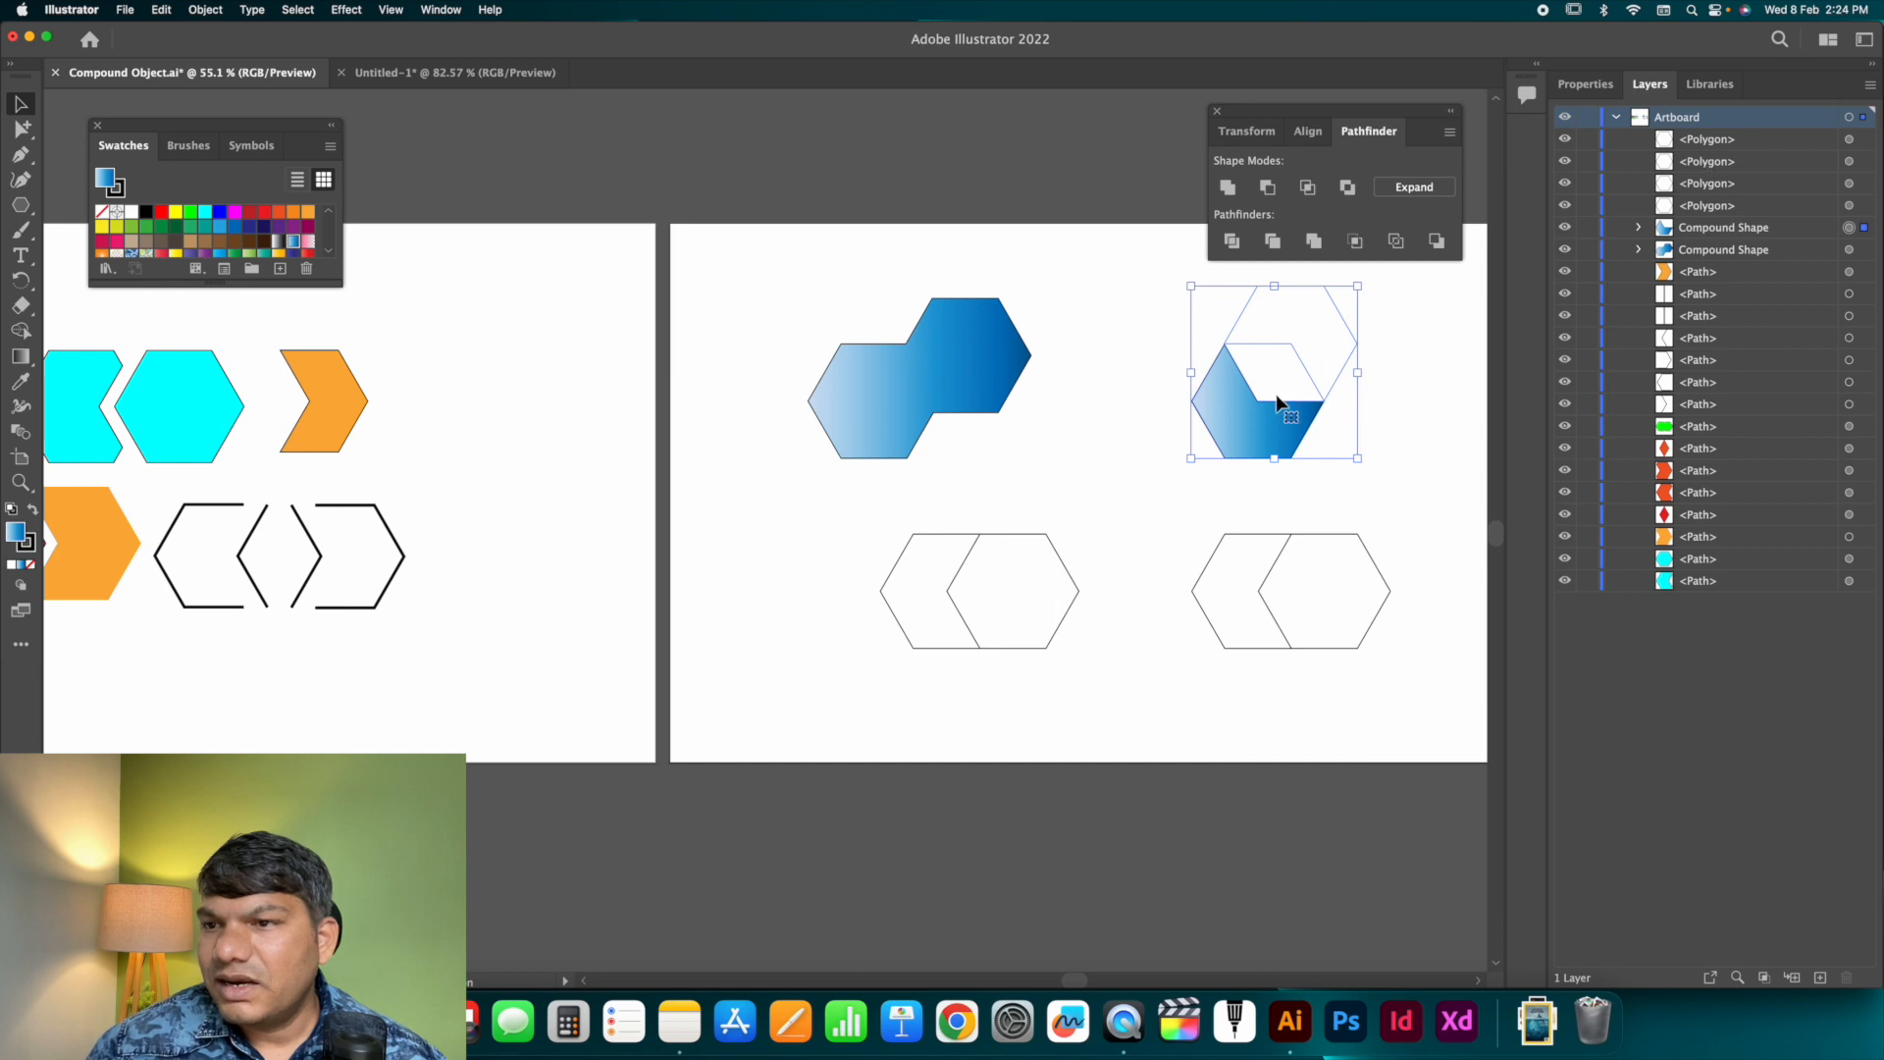
left_click(1818, 229)
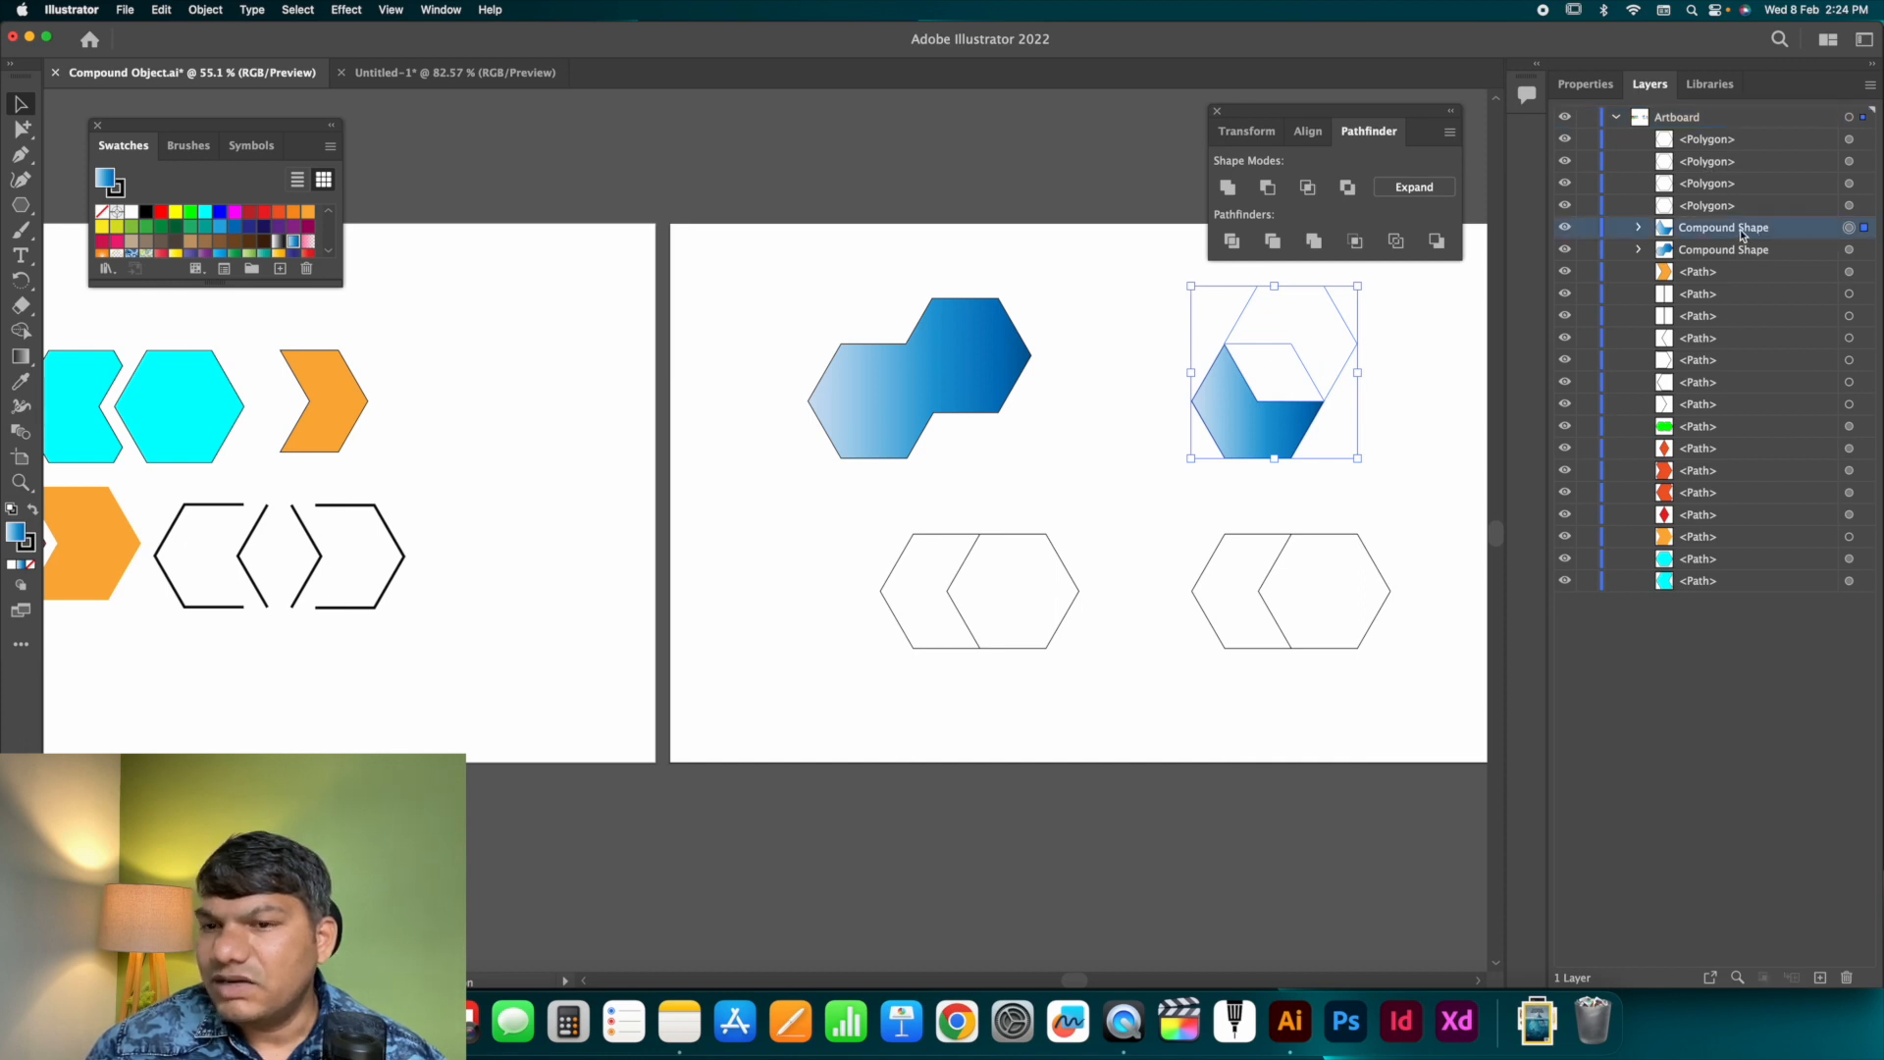
left_click(1365, 367)
left_click(1296, 407)
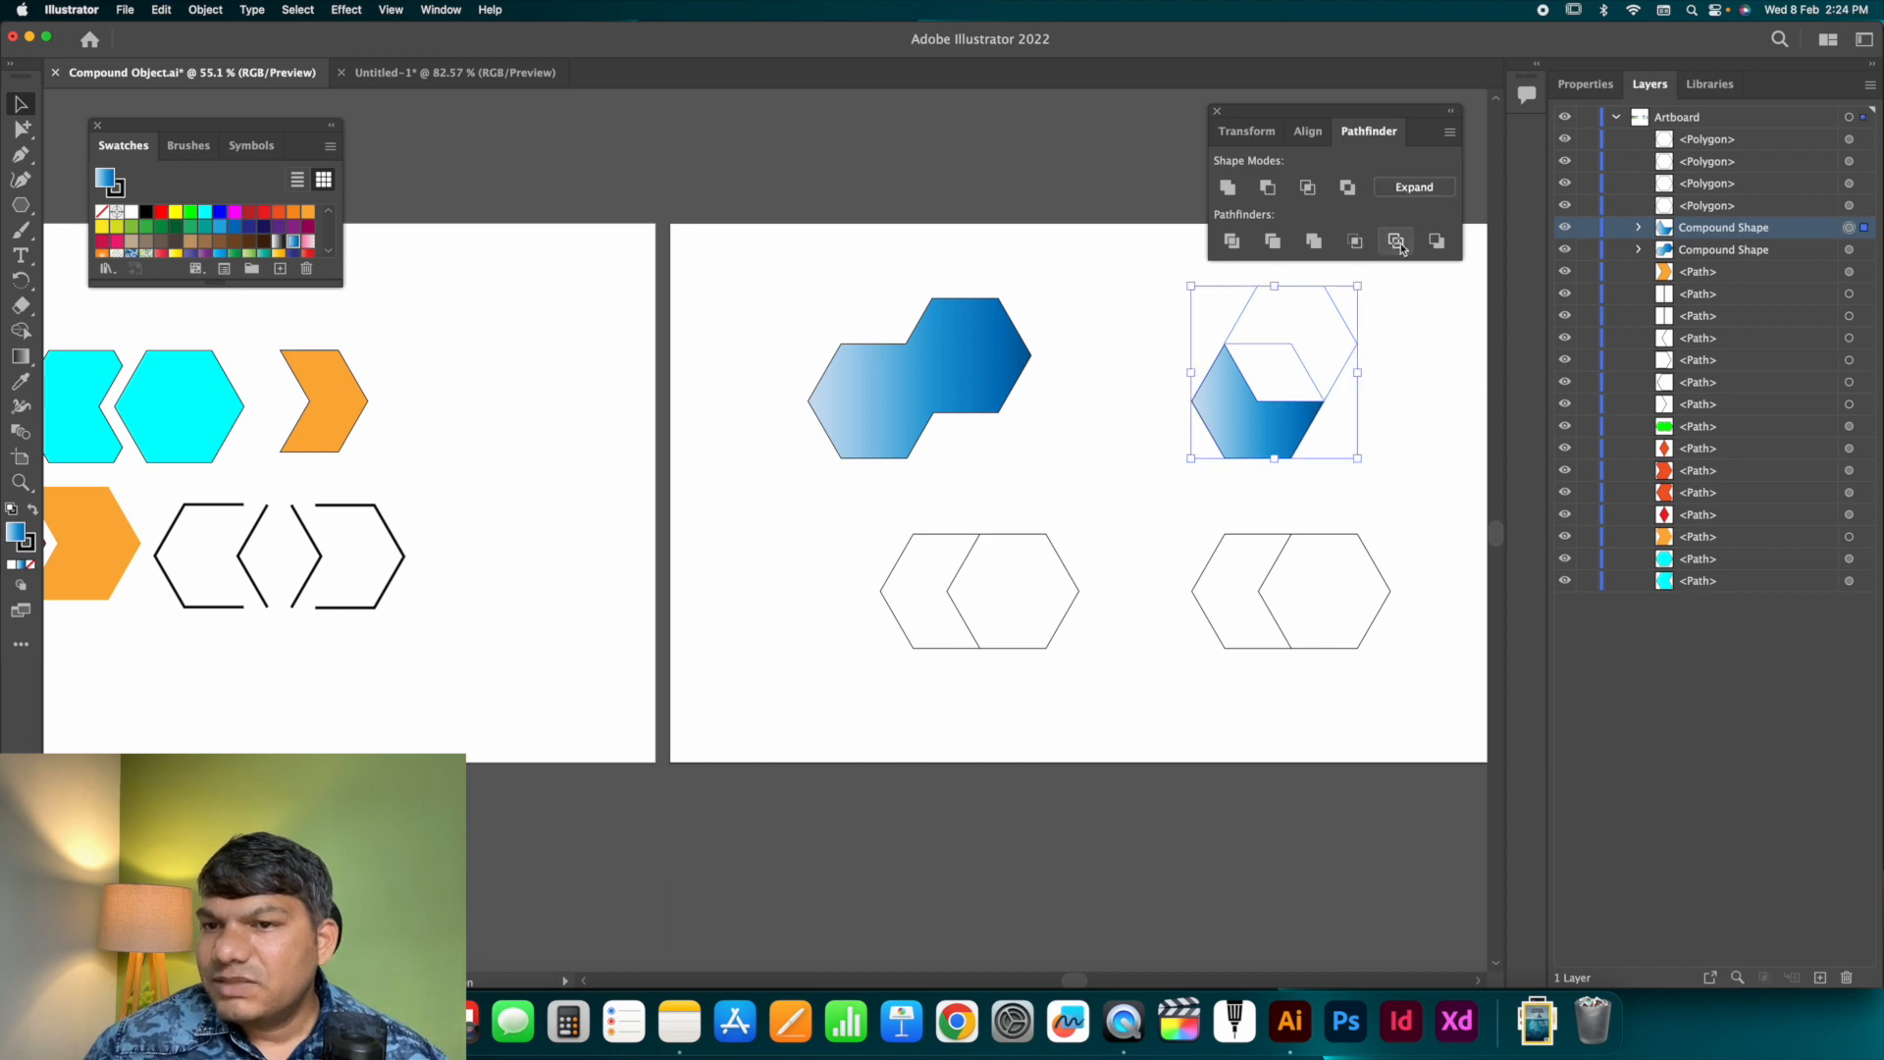
left_click(1413, 188)
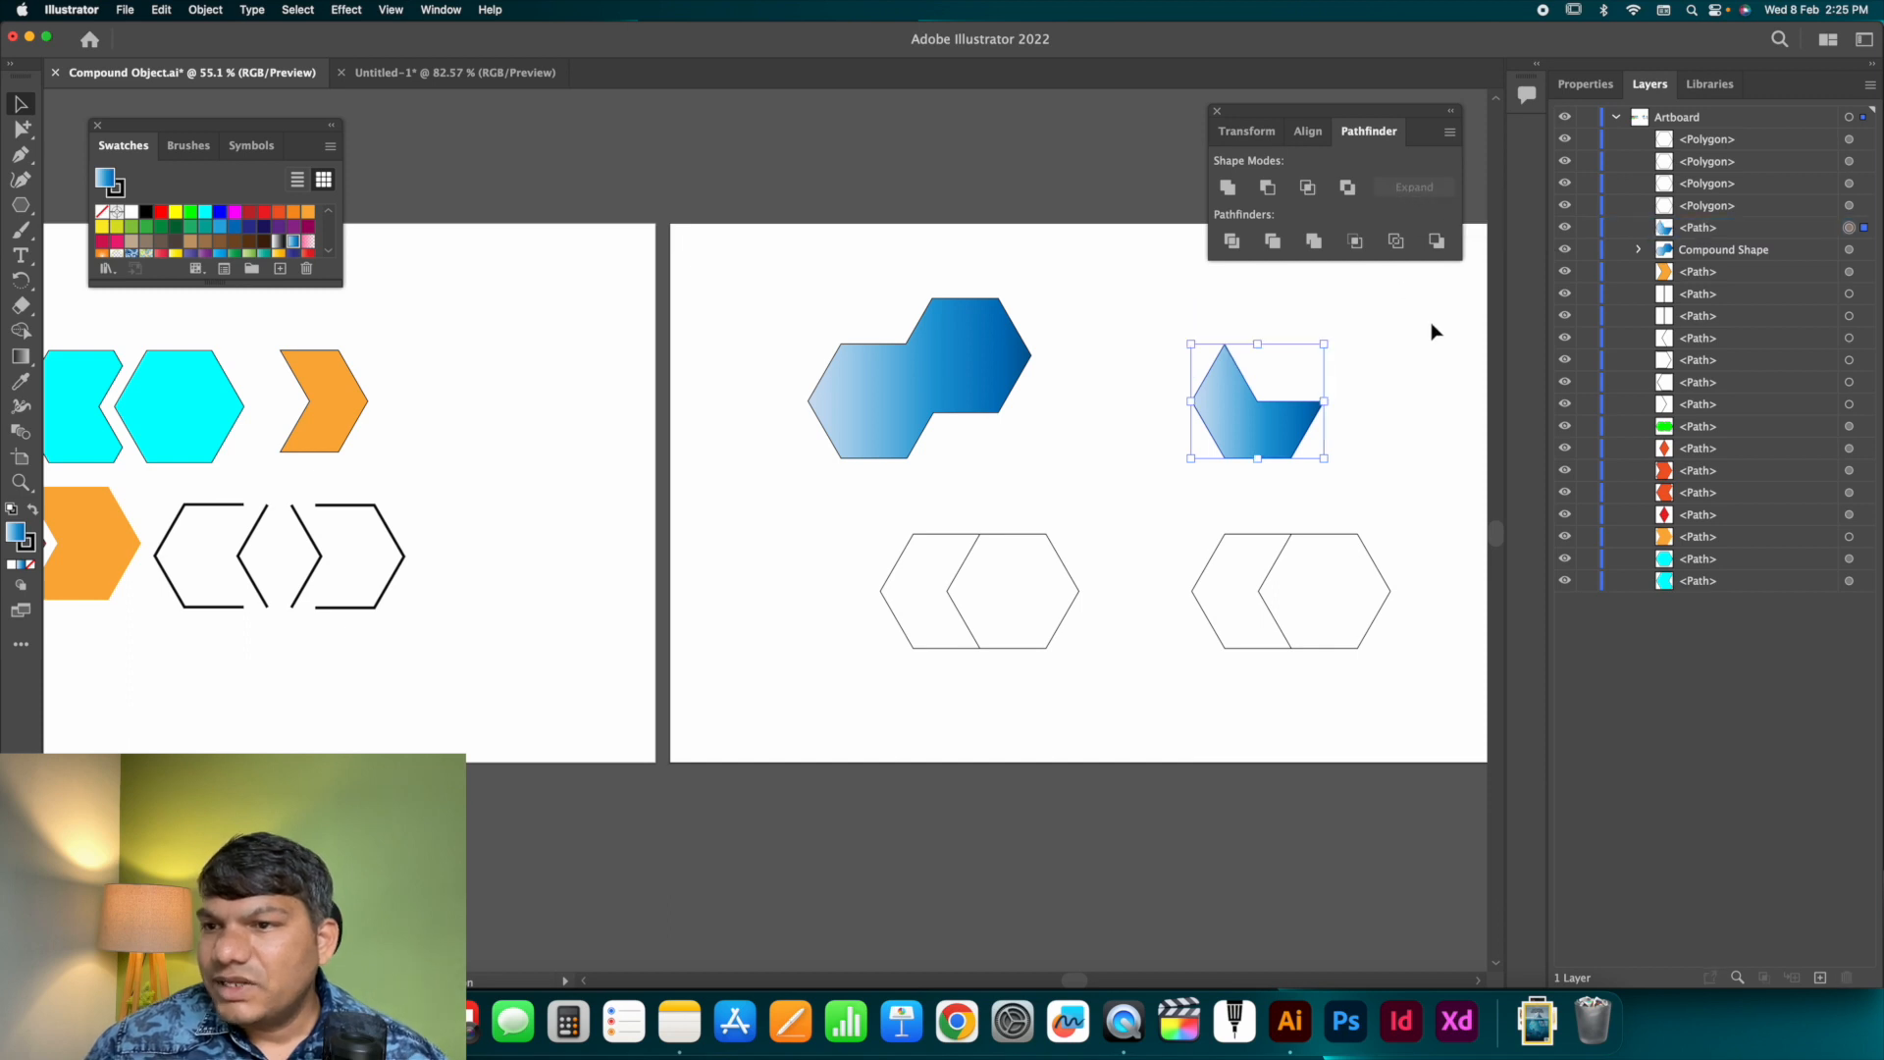
Compare the layer entries of the expanded shape and the still-live united compound shape.
left_click(1699, 231)
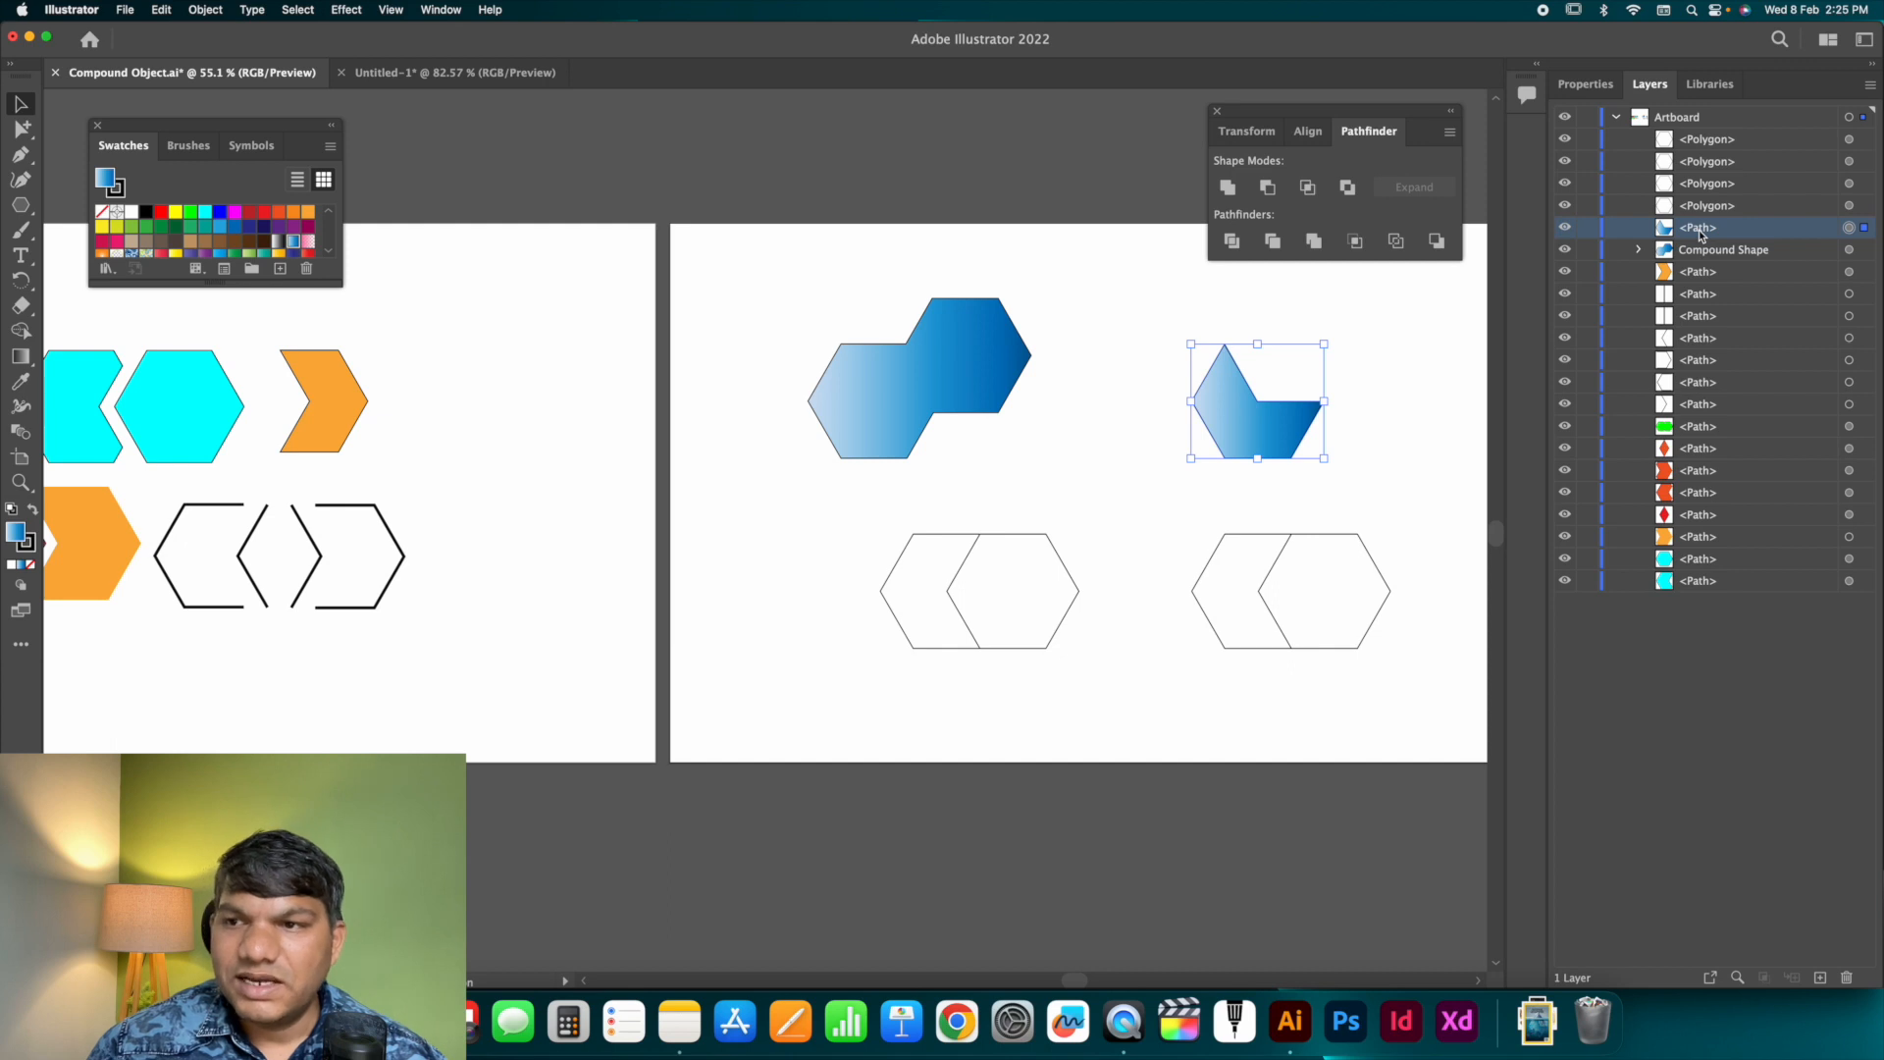
left_click(1683, 254)
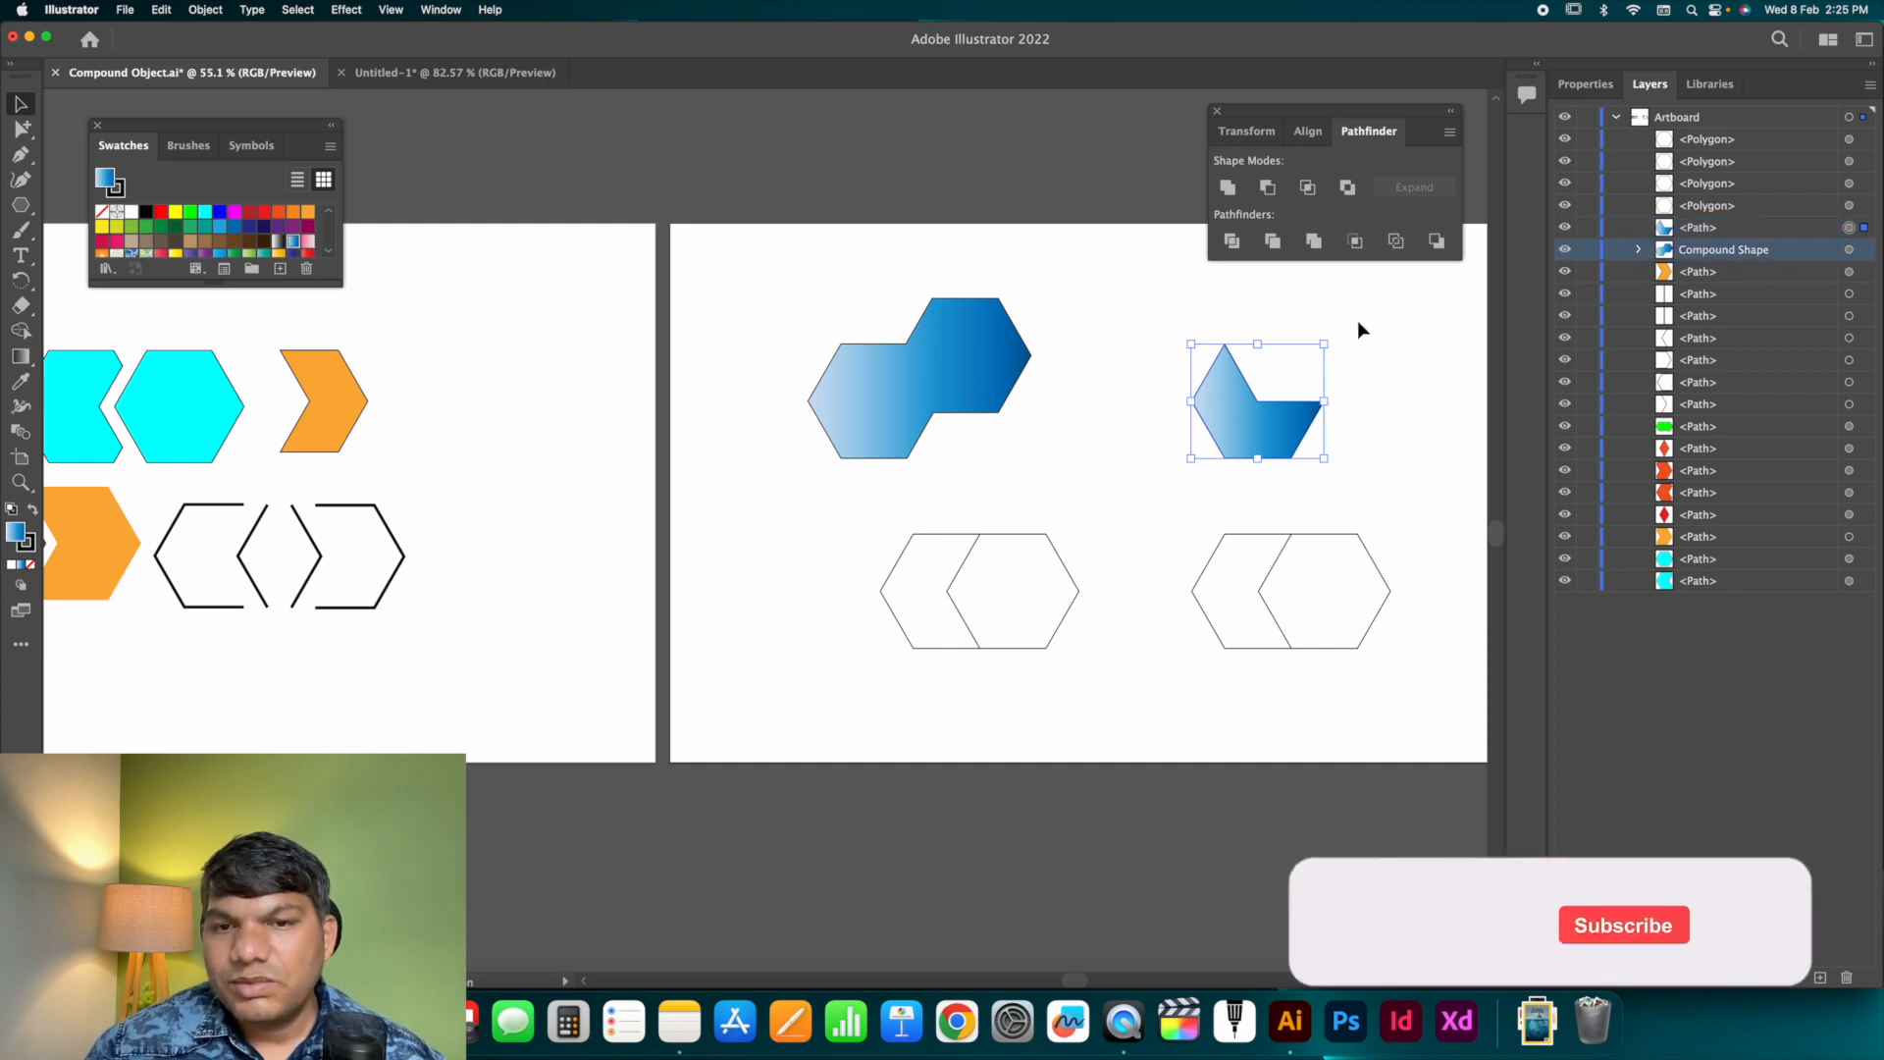
left_click(1008, 312)
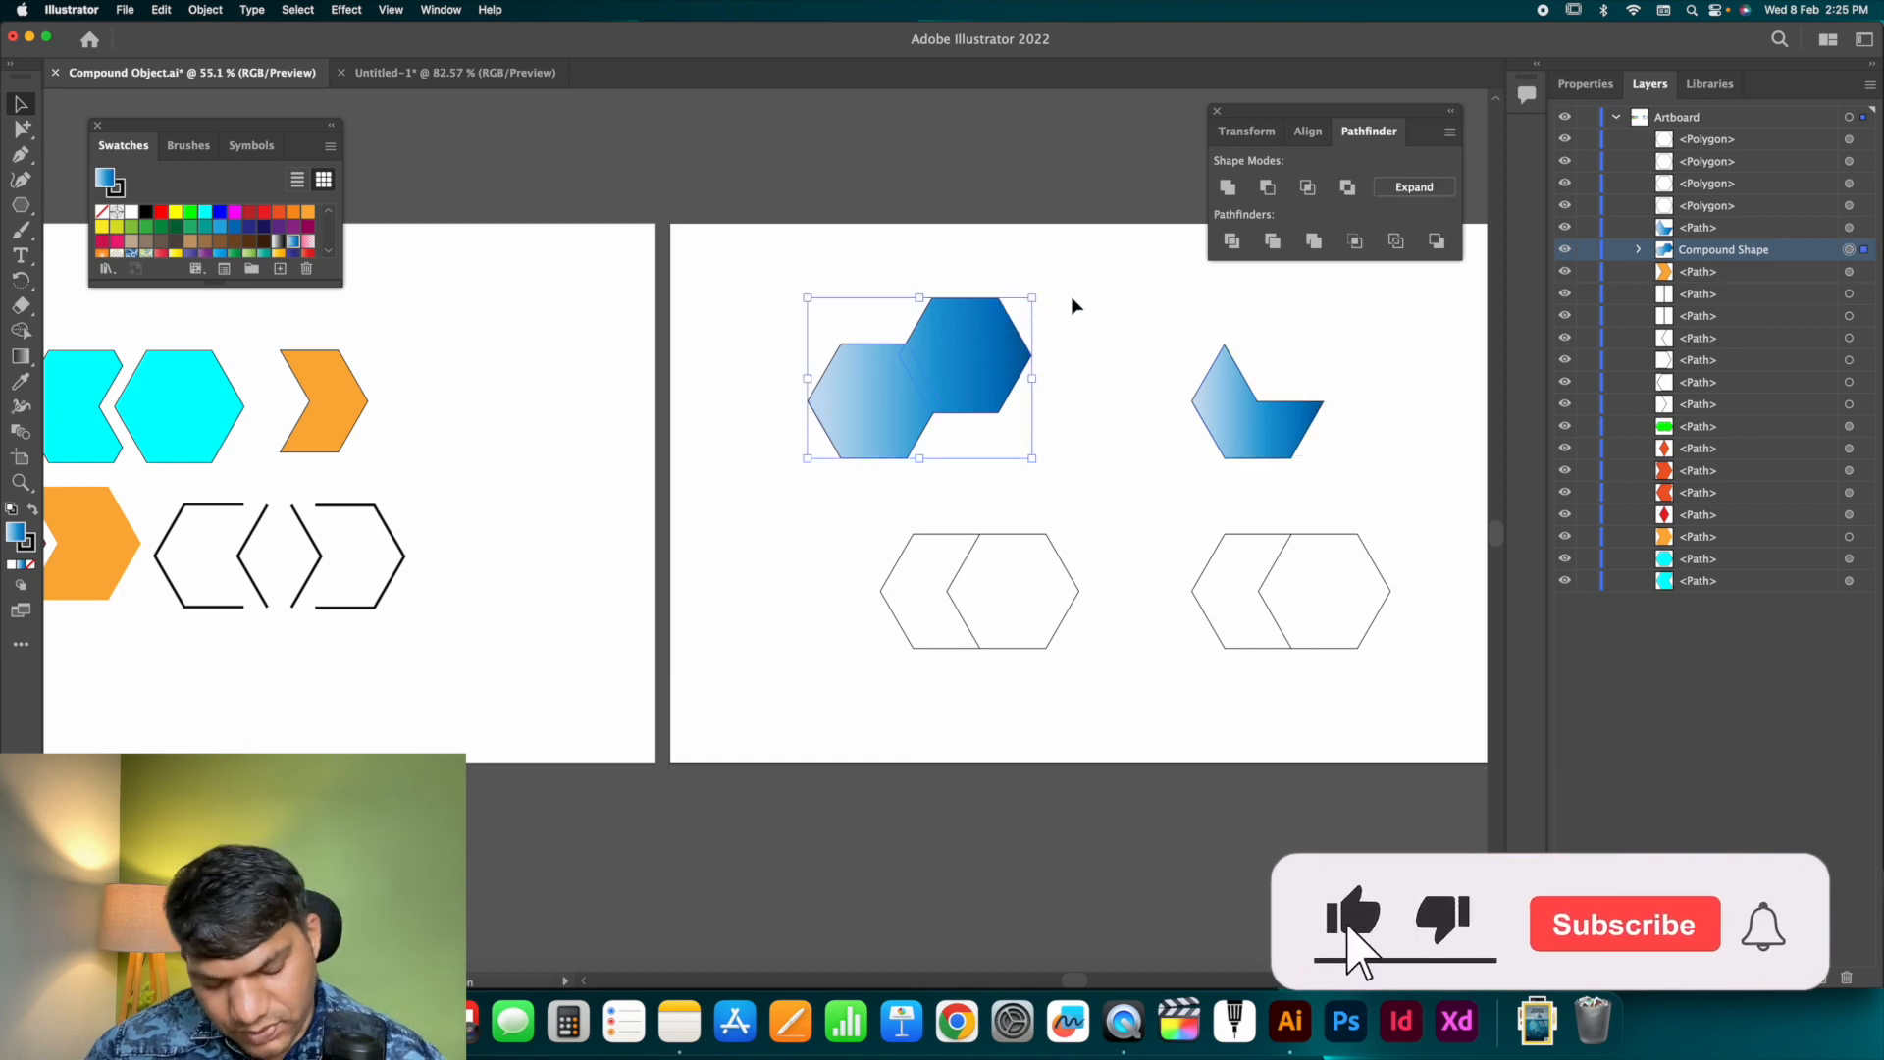
left_click(1077, 297)
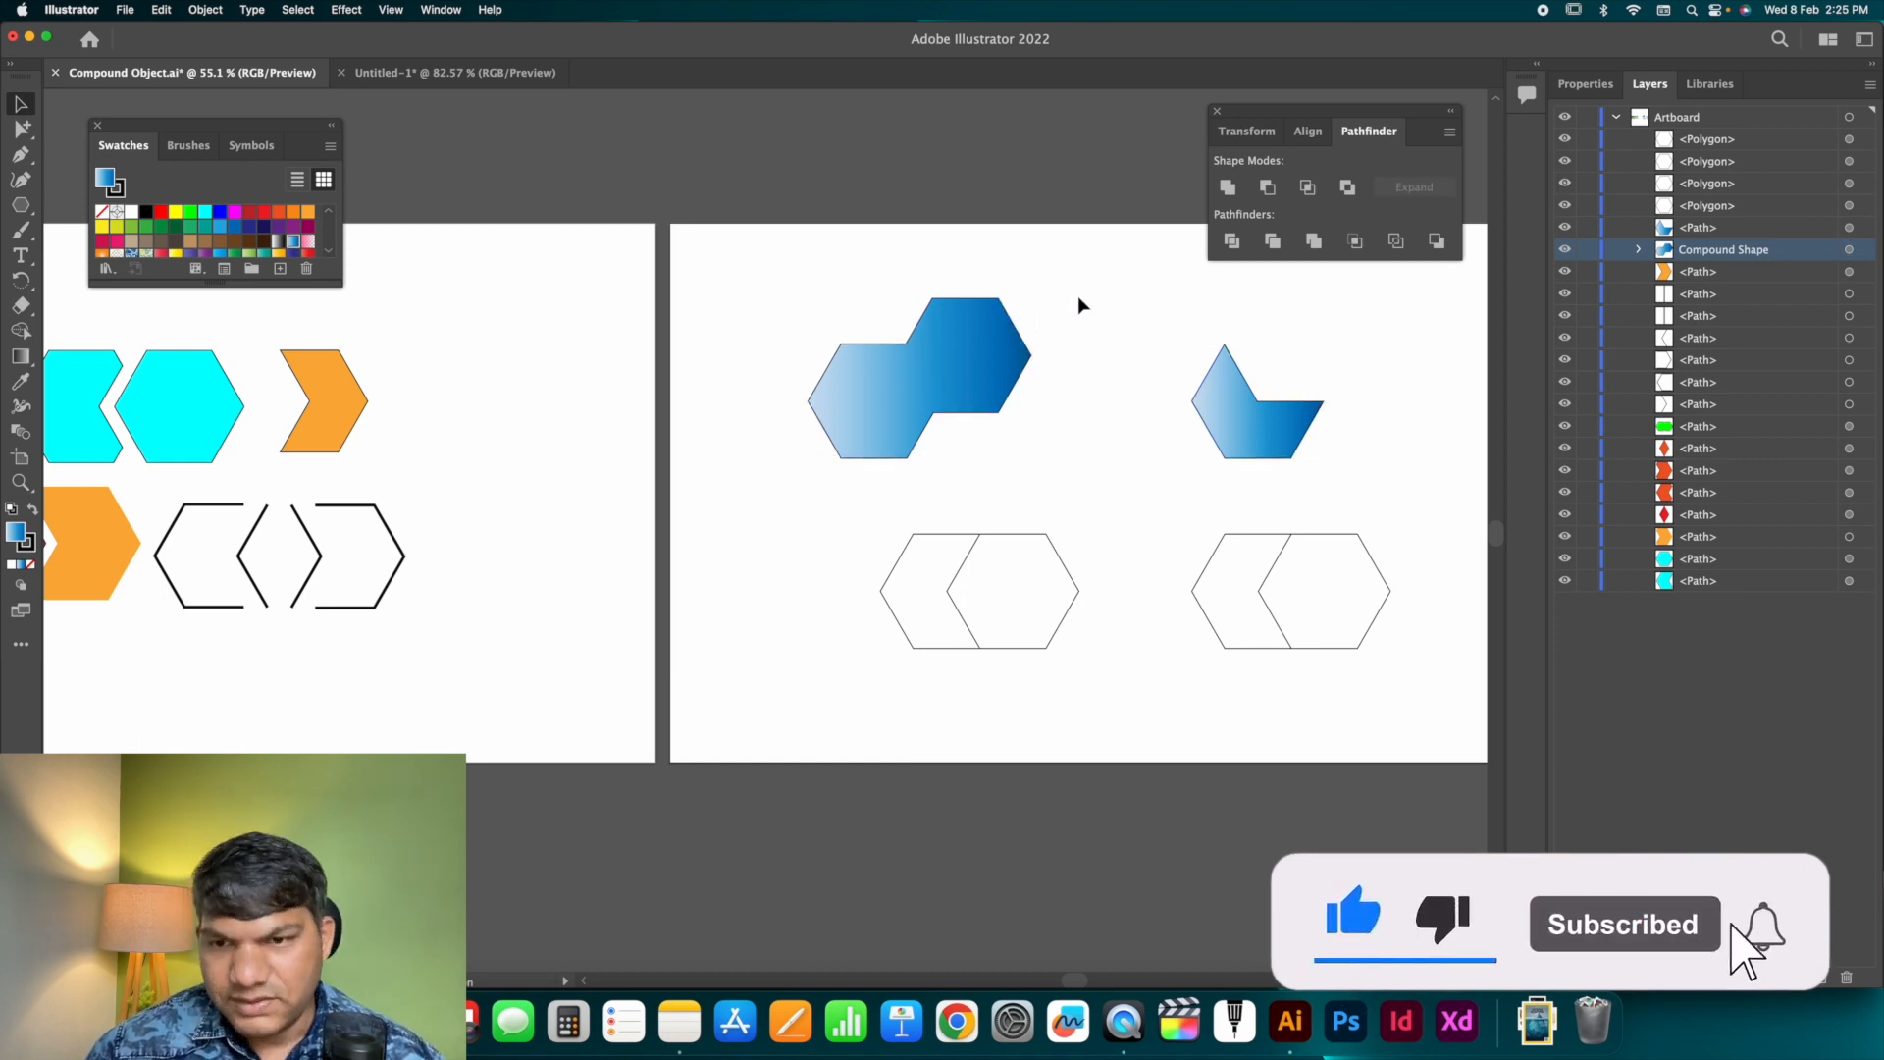
Undo the expansion of the Minus Front shape and fill the live compound shape with the white-to-black gradient swatch.
key("super+z")
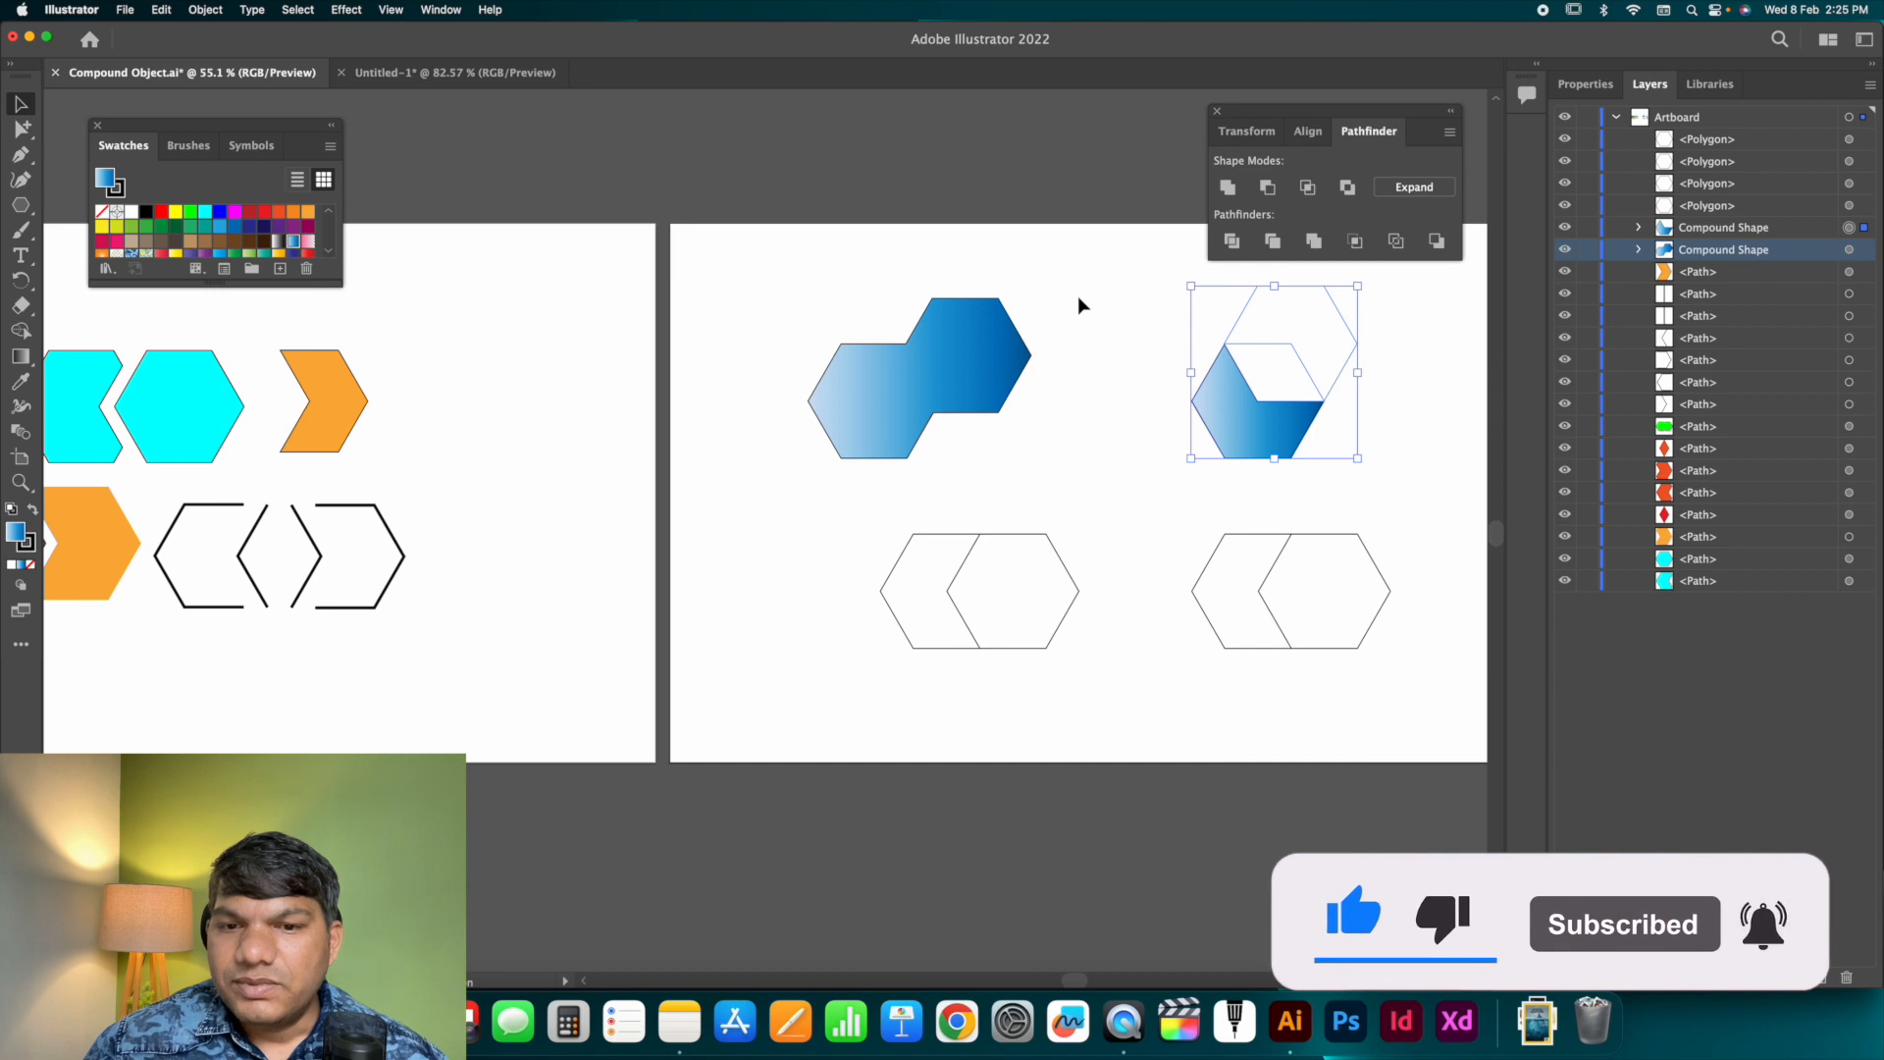
left_click(1077, 296)
left_click_drag(947, 525, 1046, 616)
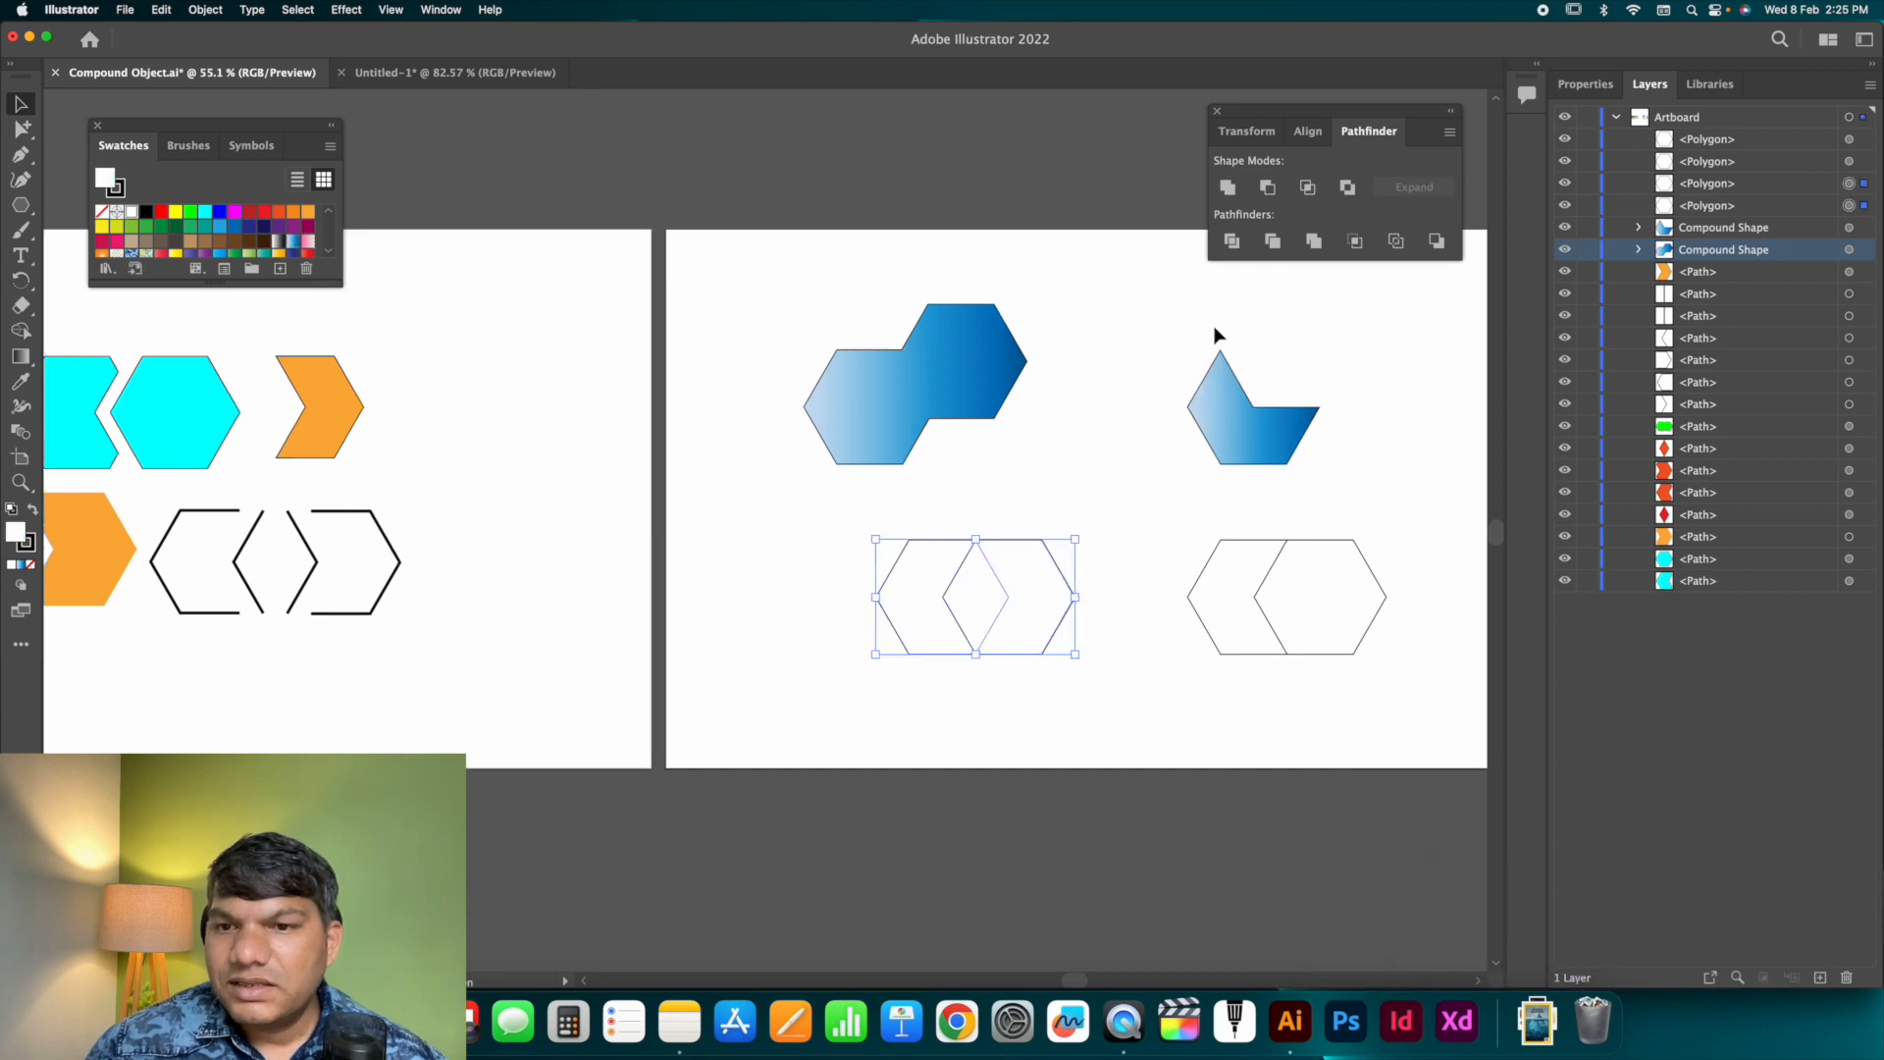
left_click(1211, 396)
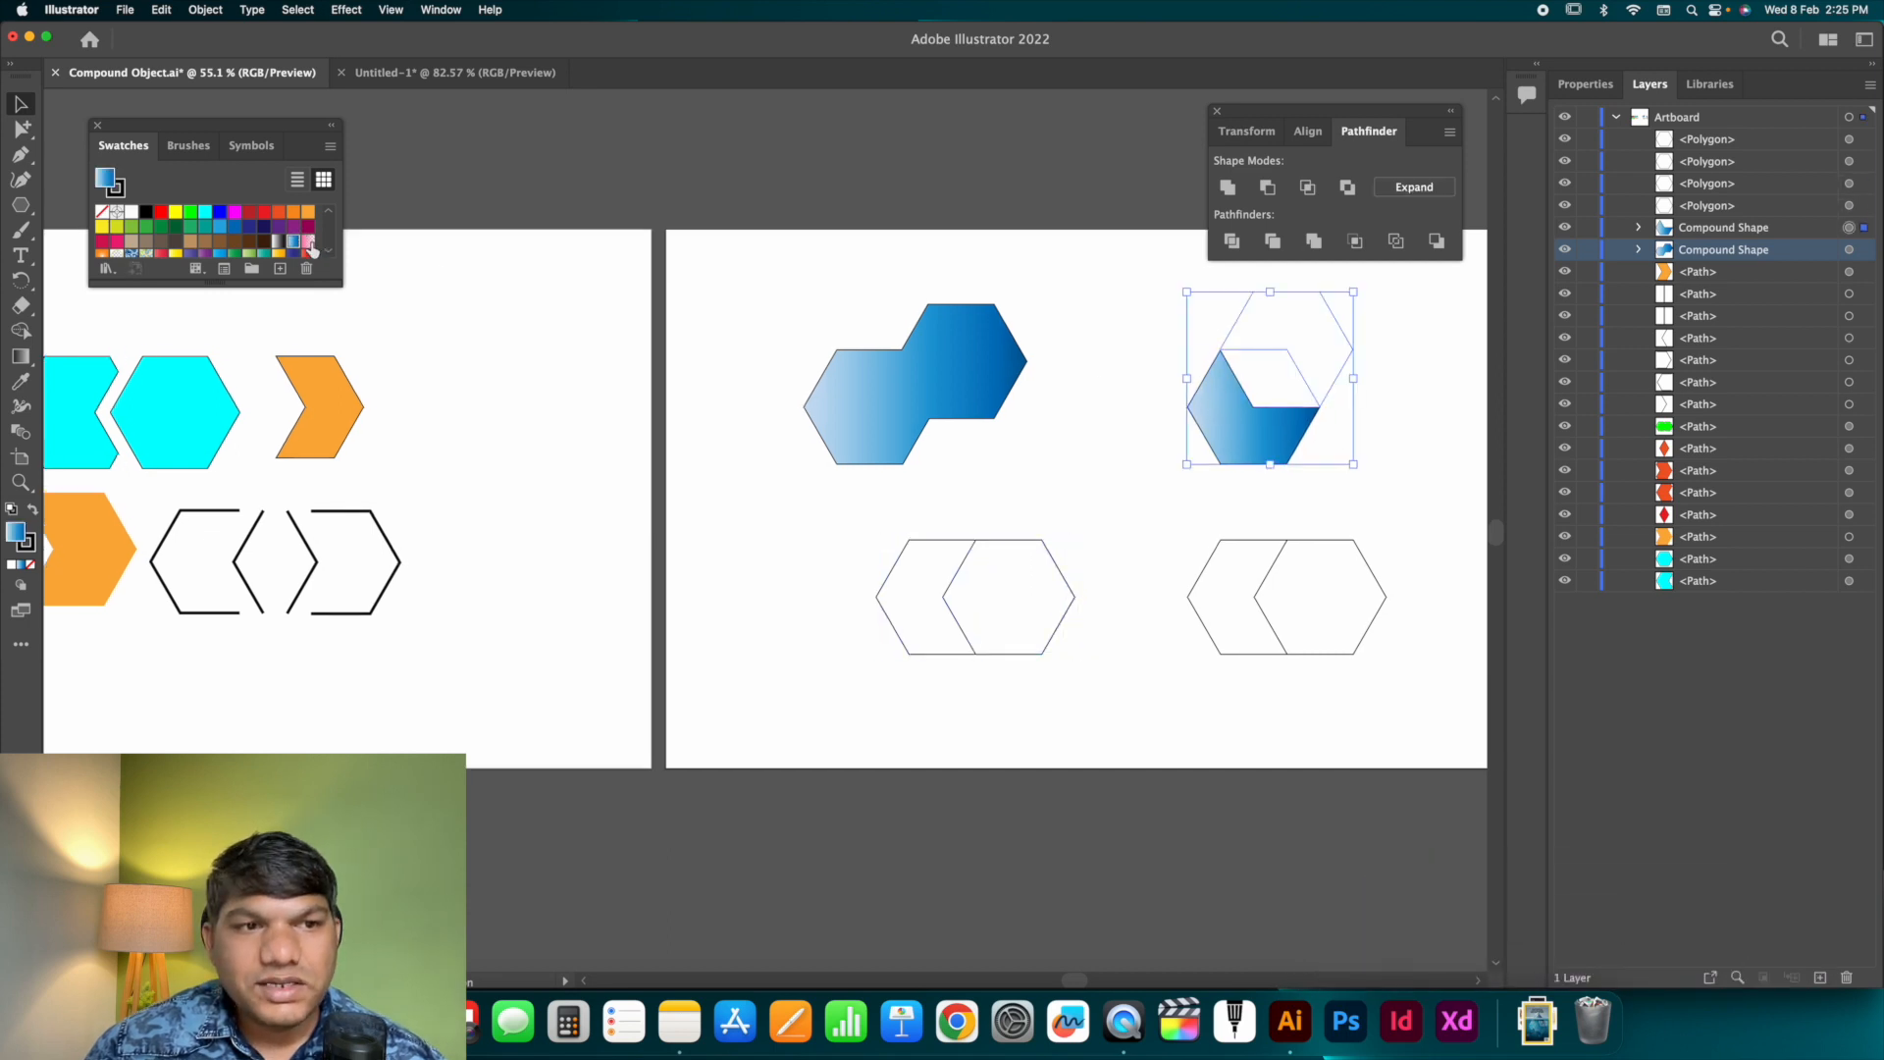
left_click(279, 242)
left_click(1064, 397)
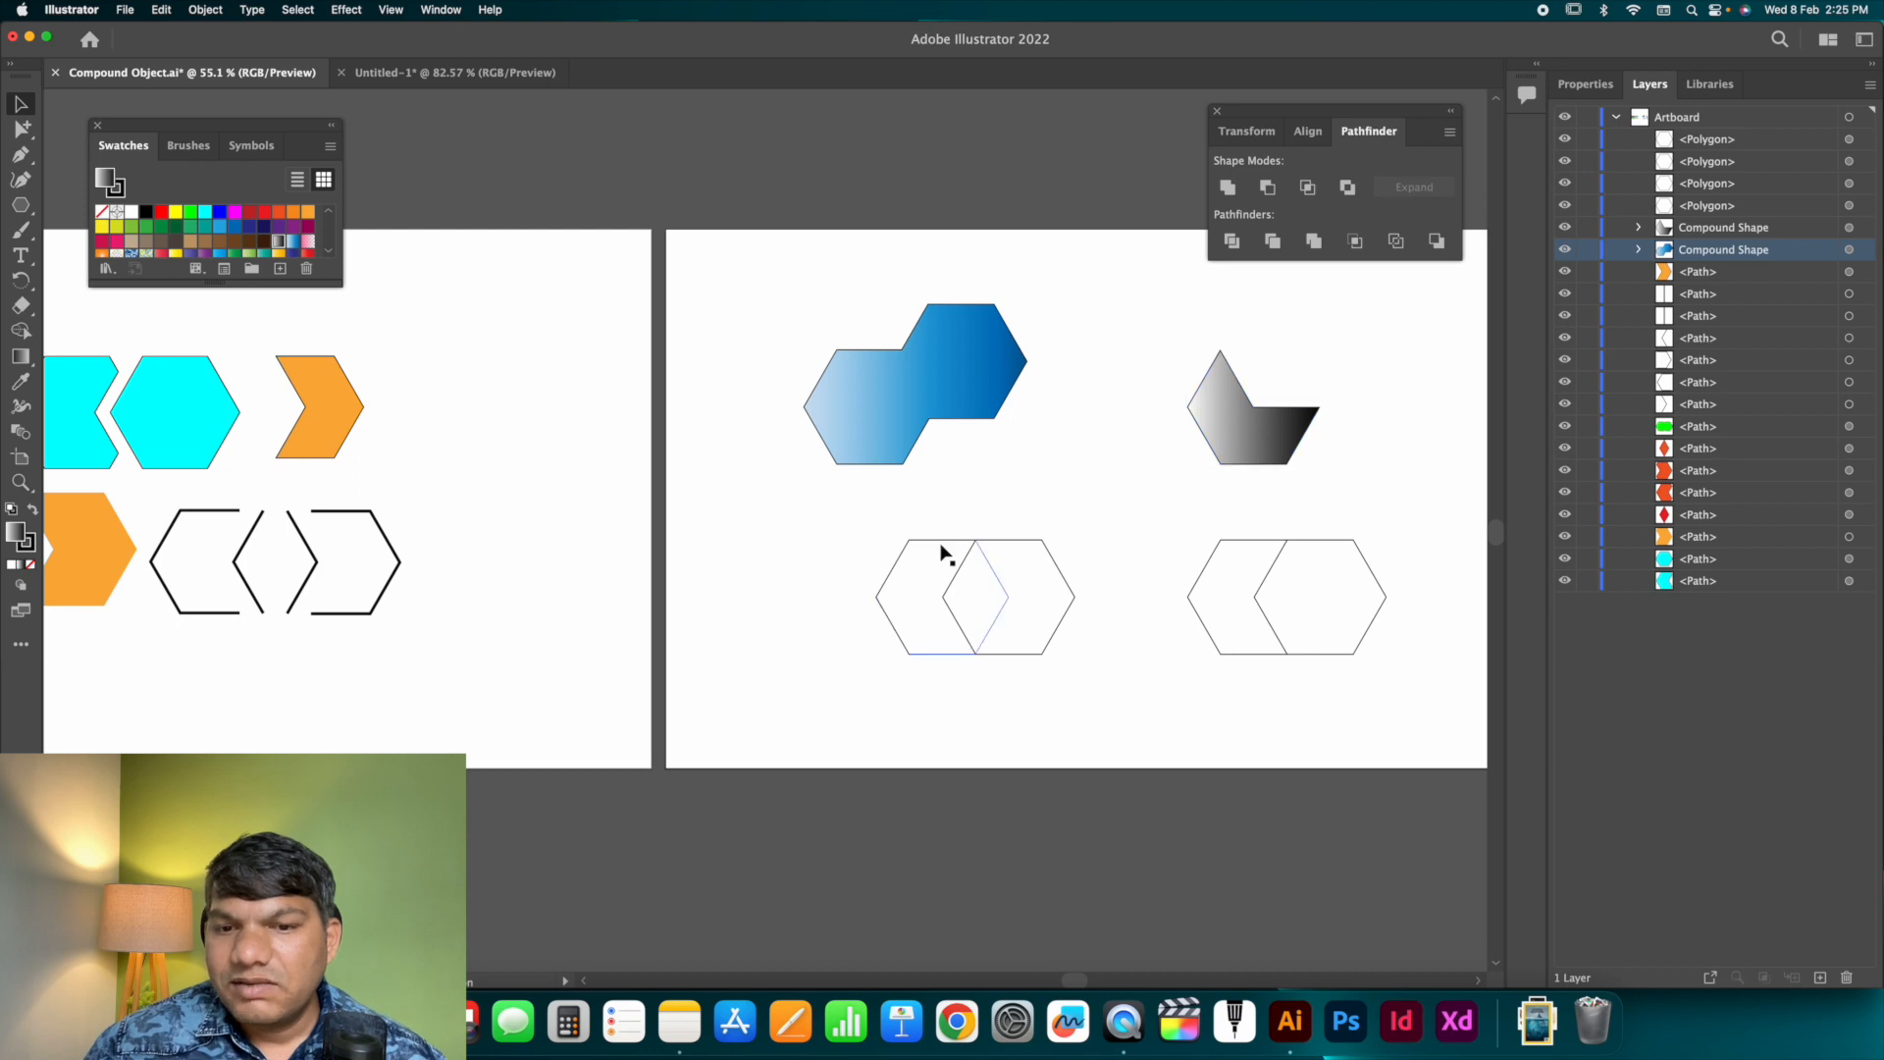
Combine the lower-left overlapping hexagon pair into a live Intersect compound shape.
left_click_drag(954, 522, 1007, 589)
scroll(1215, 417, "down", 2)
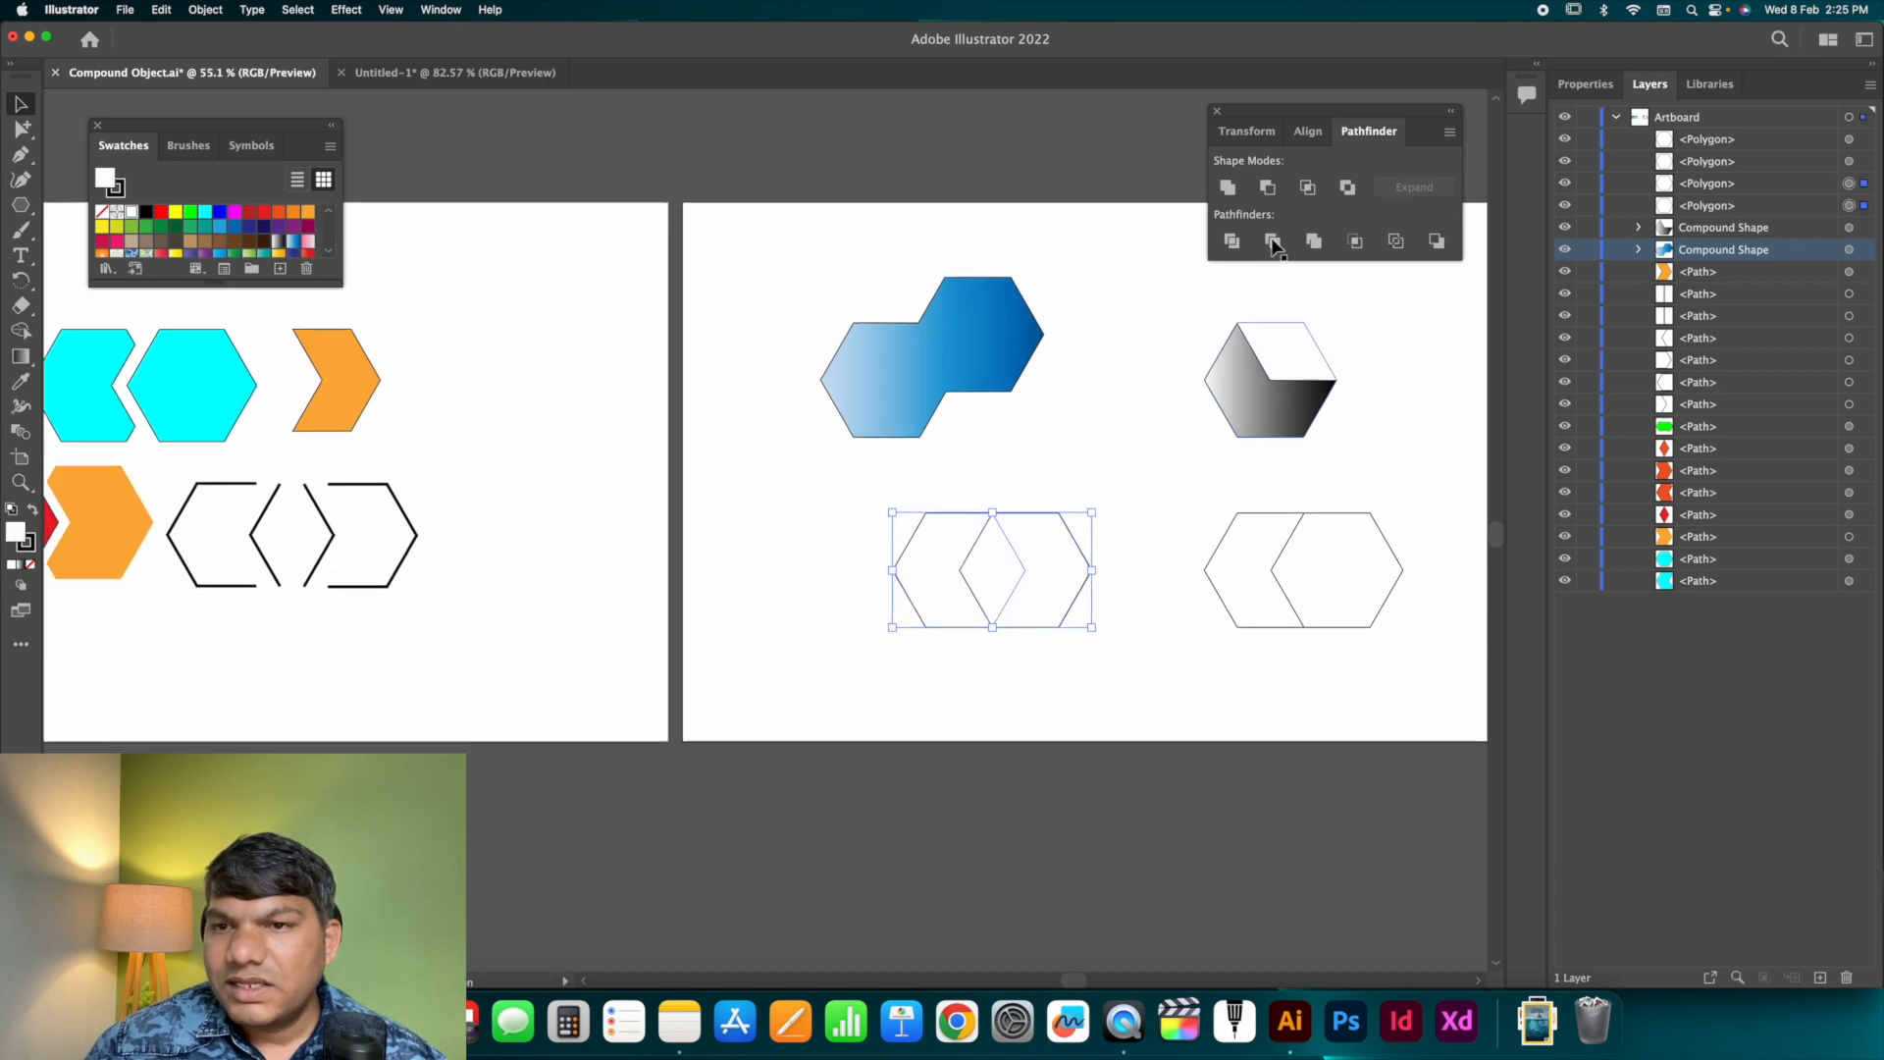
left_click(1309, 188)
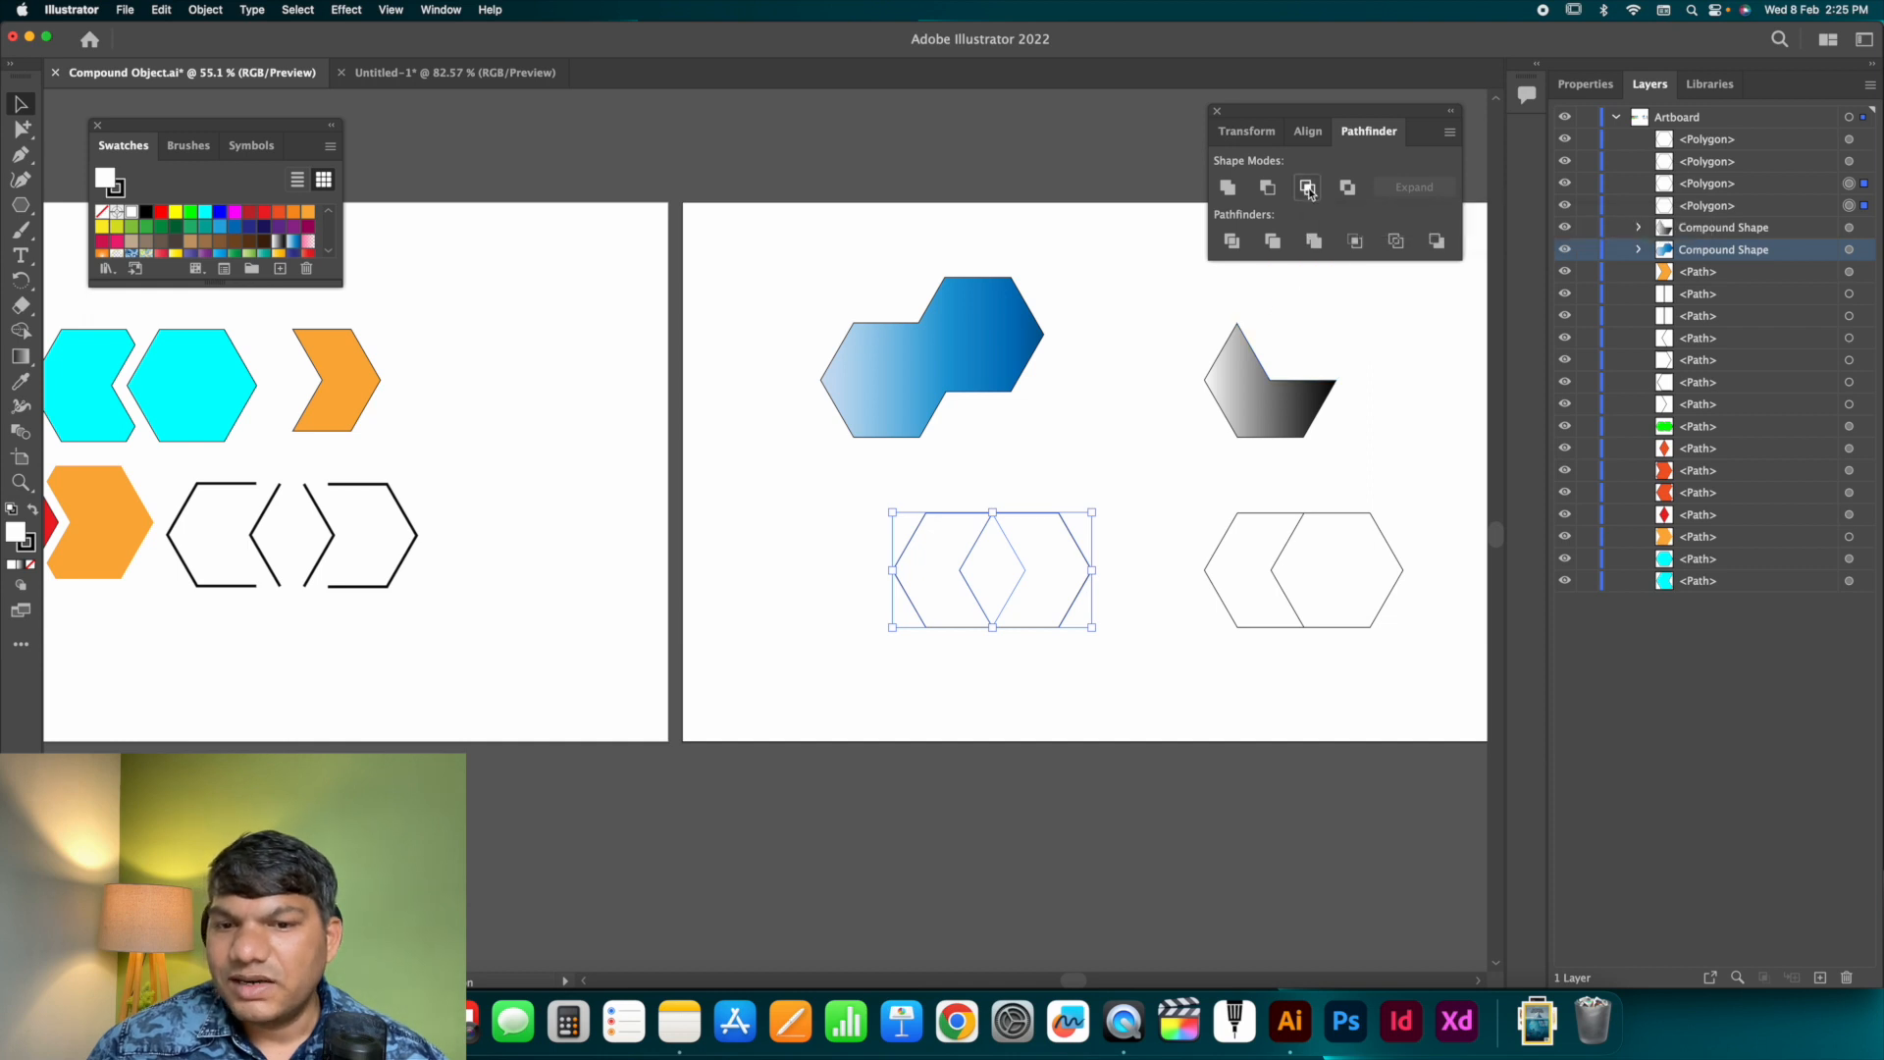
left_click(1128, 580)
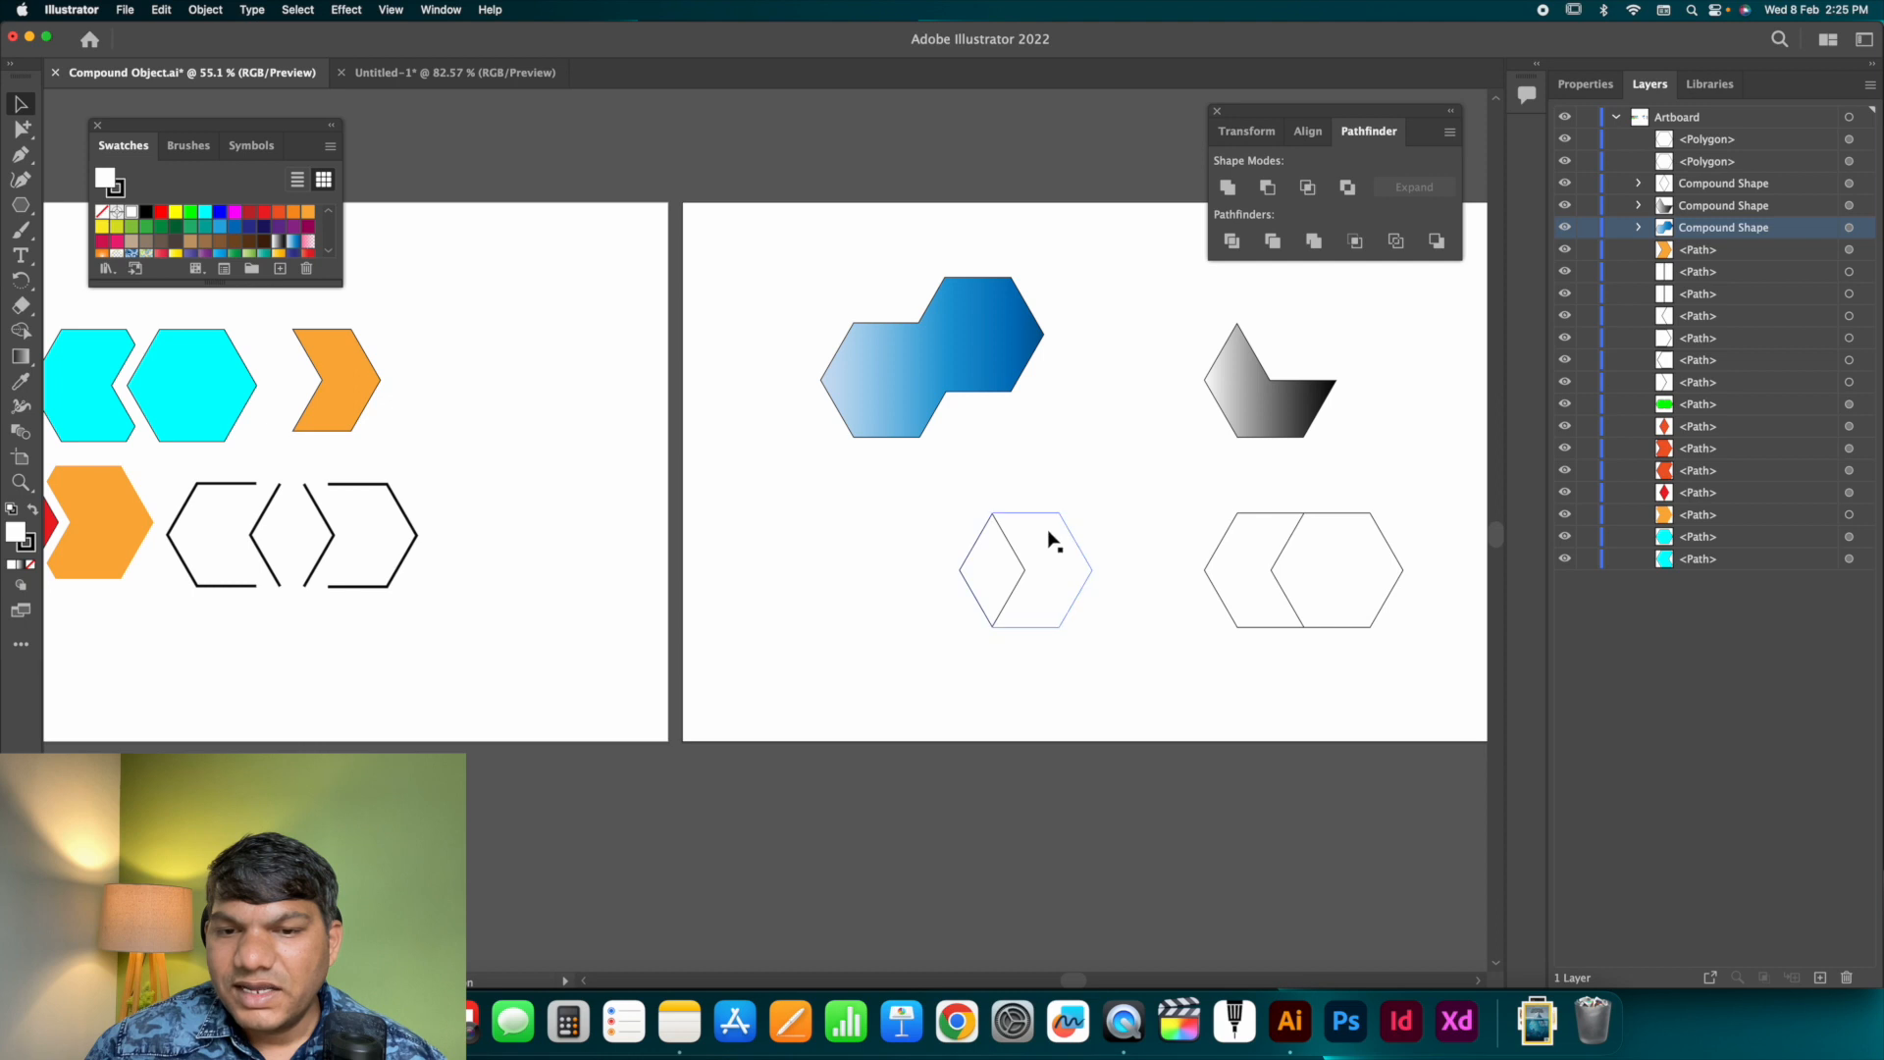
left_click(972, 579)
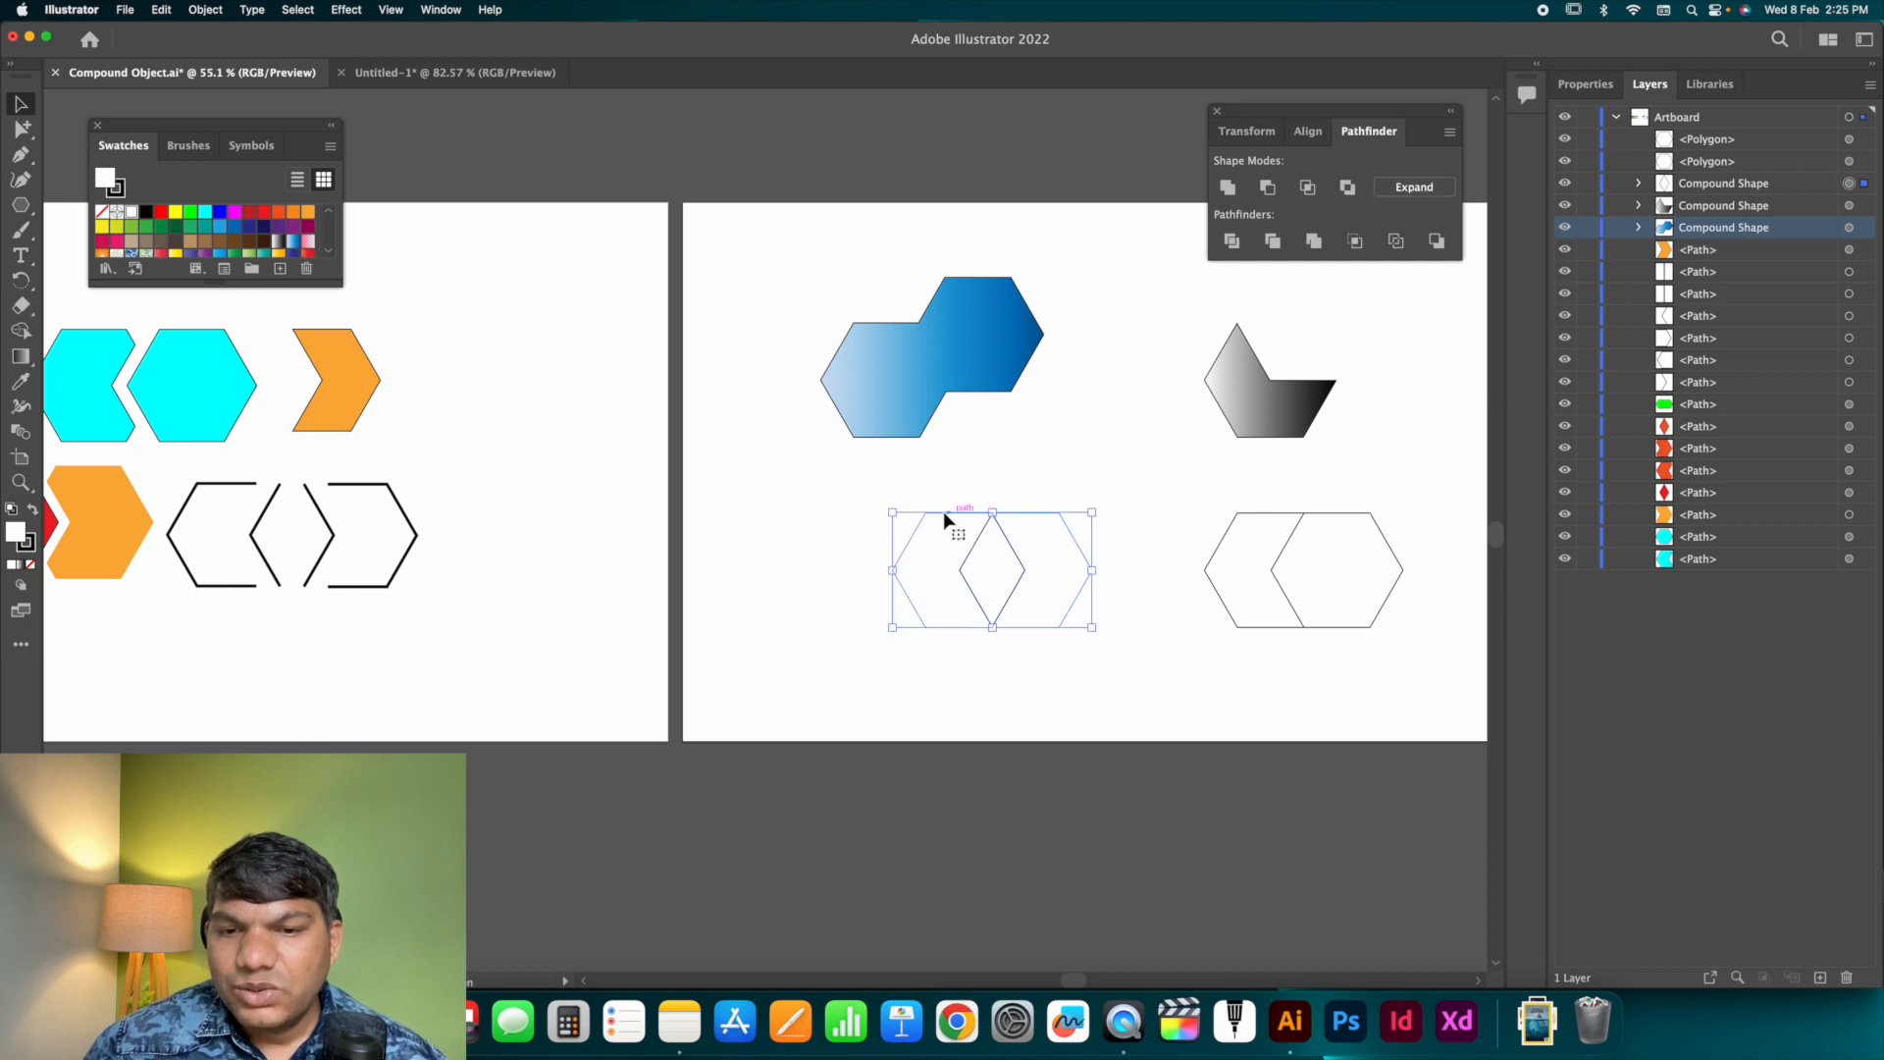
With the Group Selection tool, move the intersecting left hexagon right and slightly up, and the other one slightly down, to enlarge their overlap.
left_click(22, 128)
left_click(868, 618)
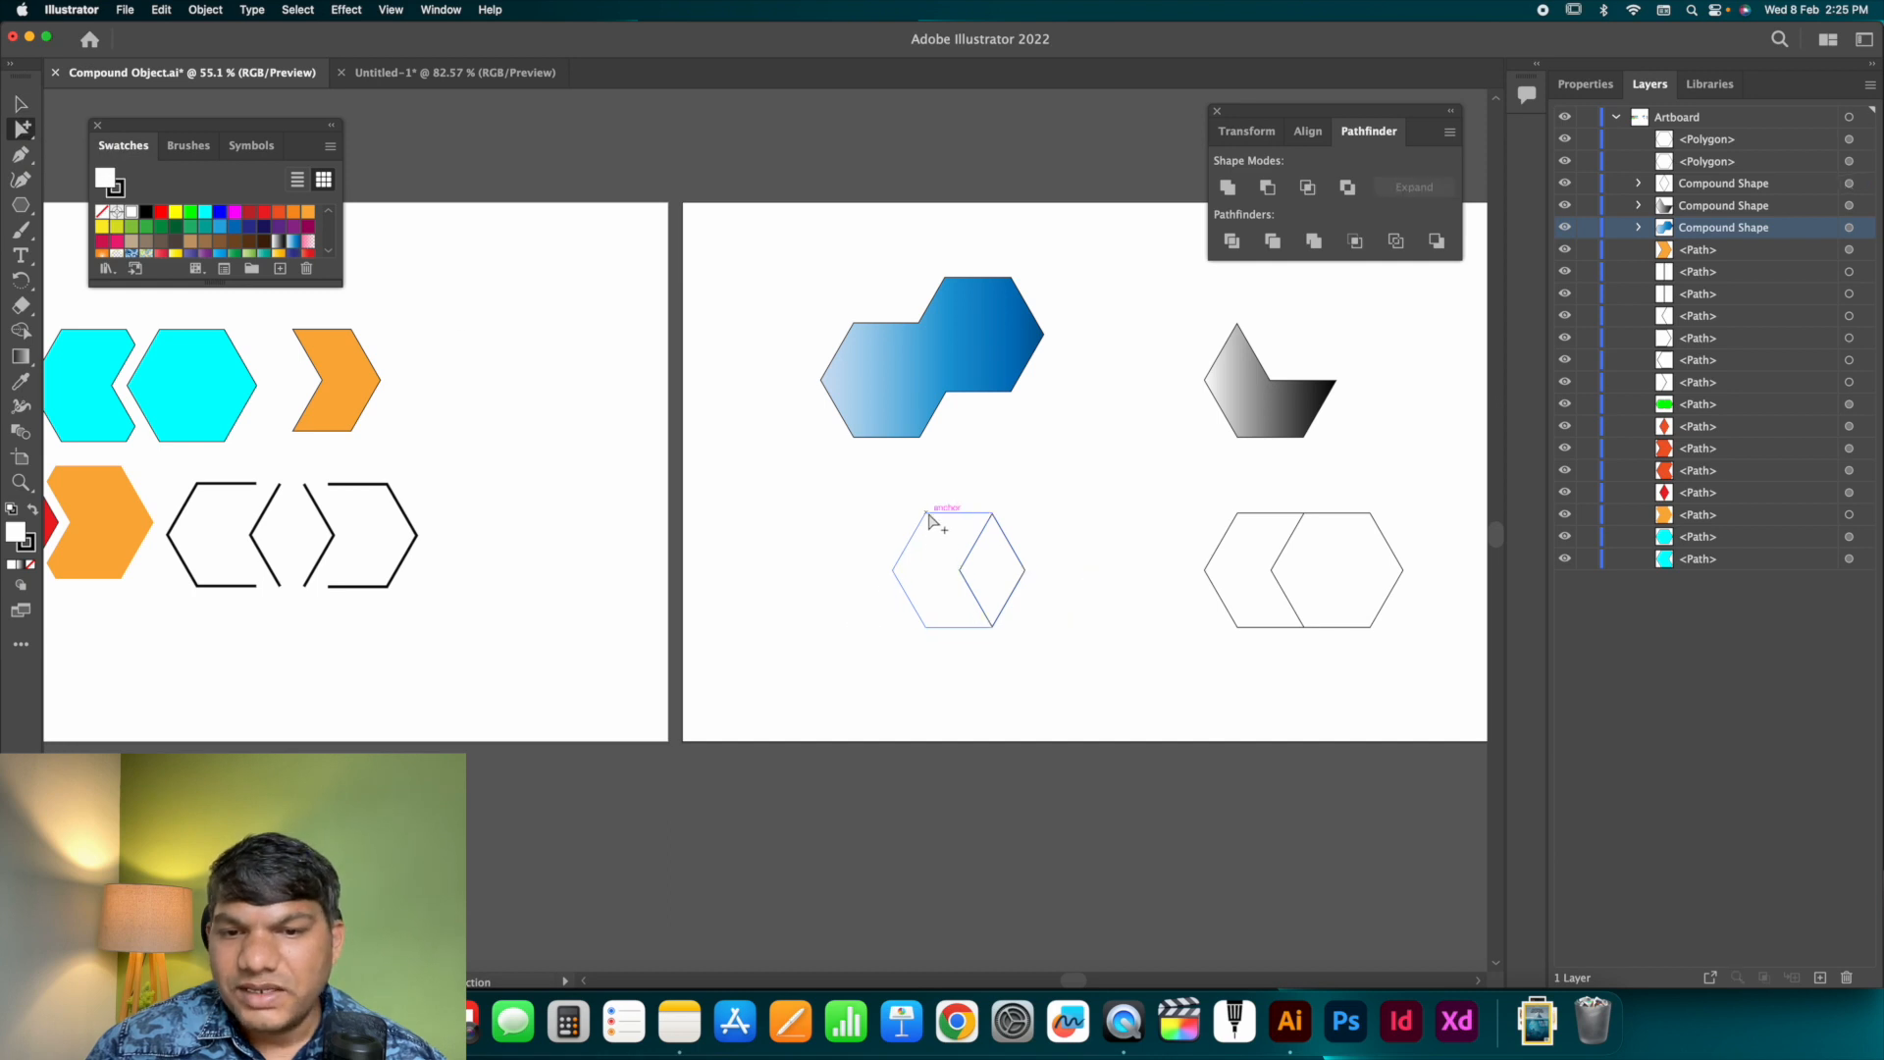
mouse_move(932, 517)
left_mouse_down()
mouse_move(925, 480)
mouse_move(960, 459)
mouse_move(962, 505)
left_mouse_up()
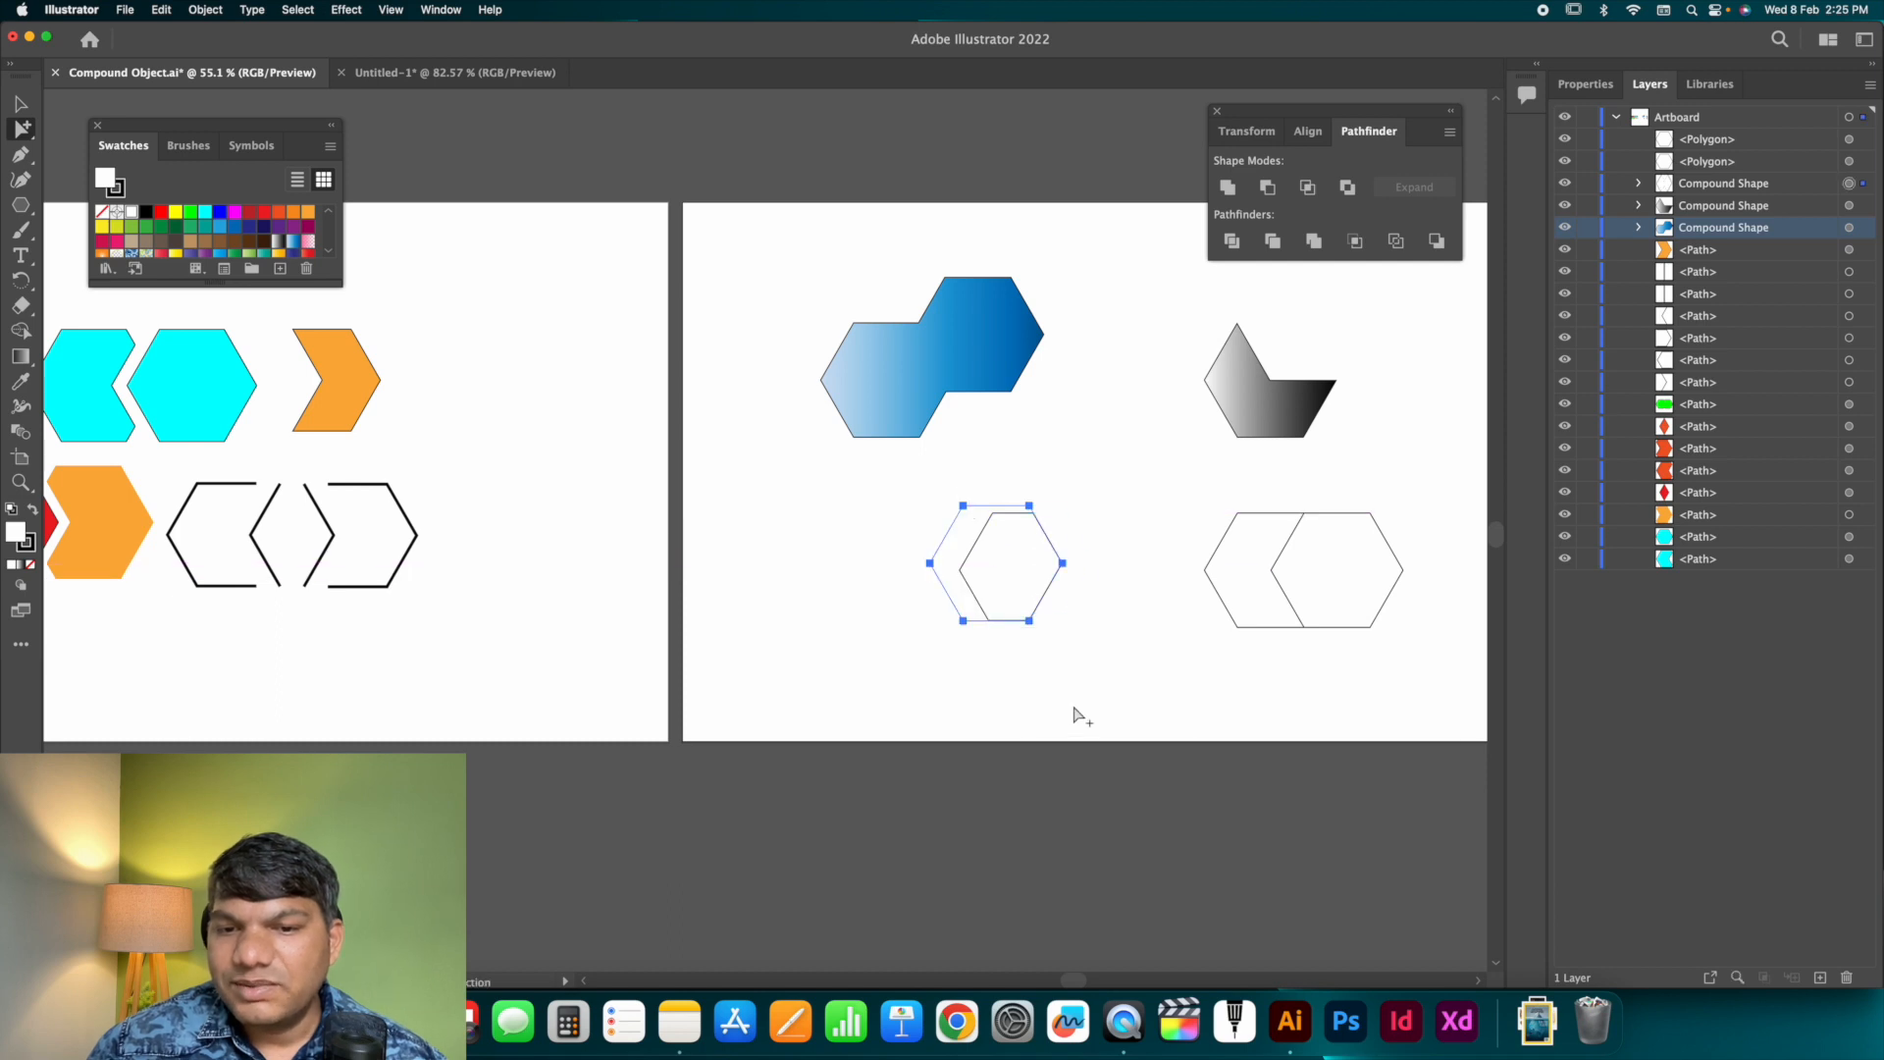
left_click(1076, 709)
left_click_drag(1076, 597, 1078, 604)
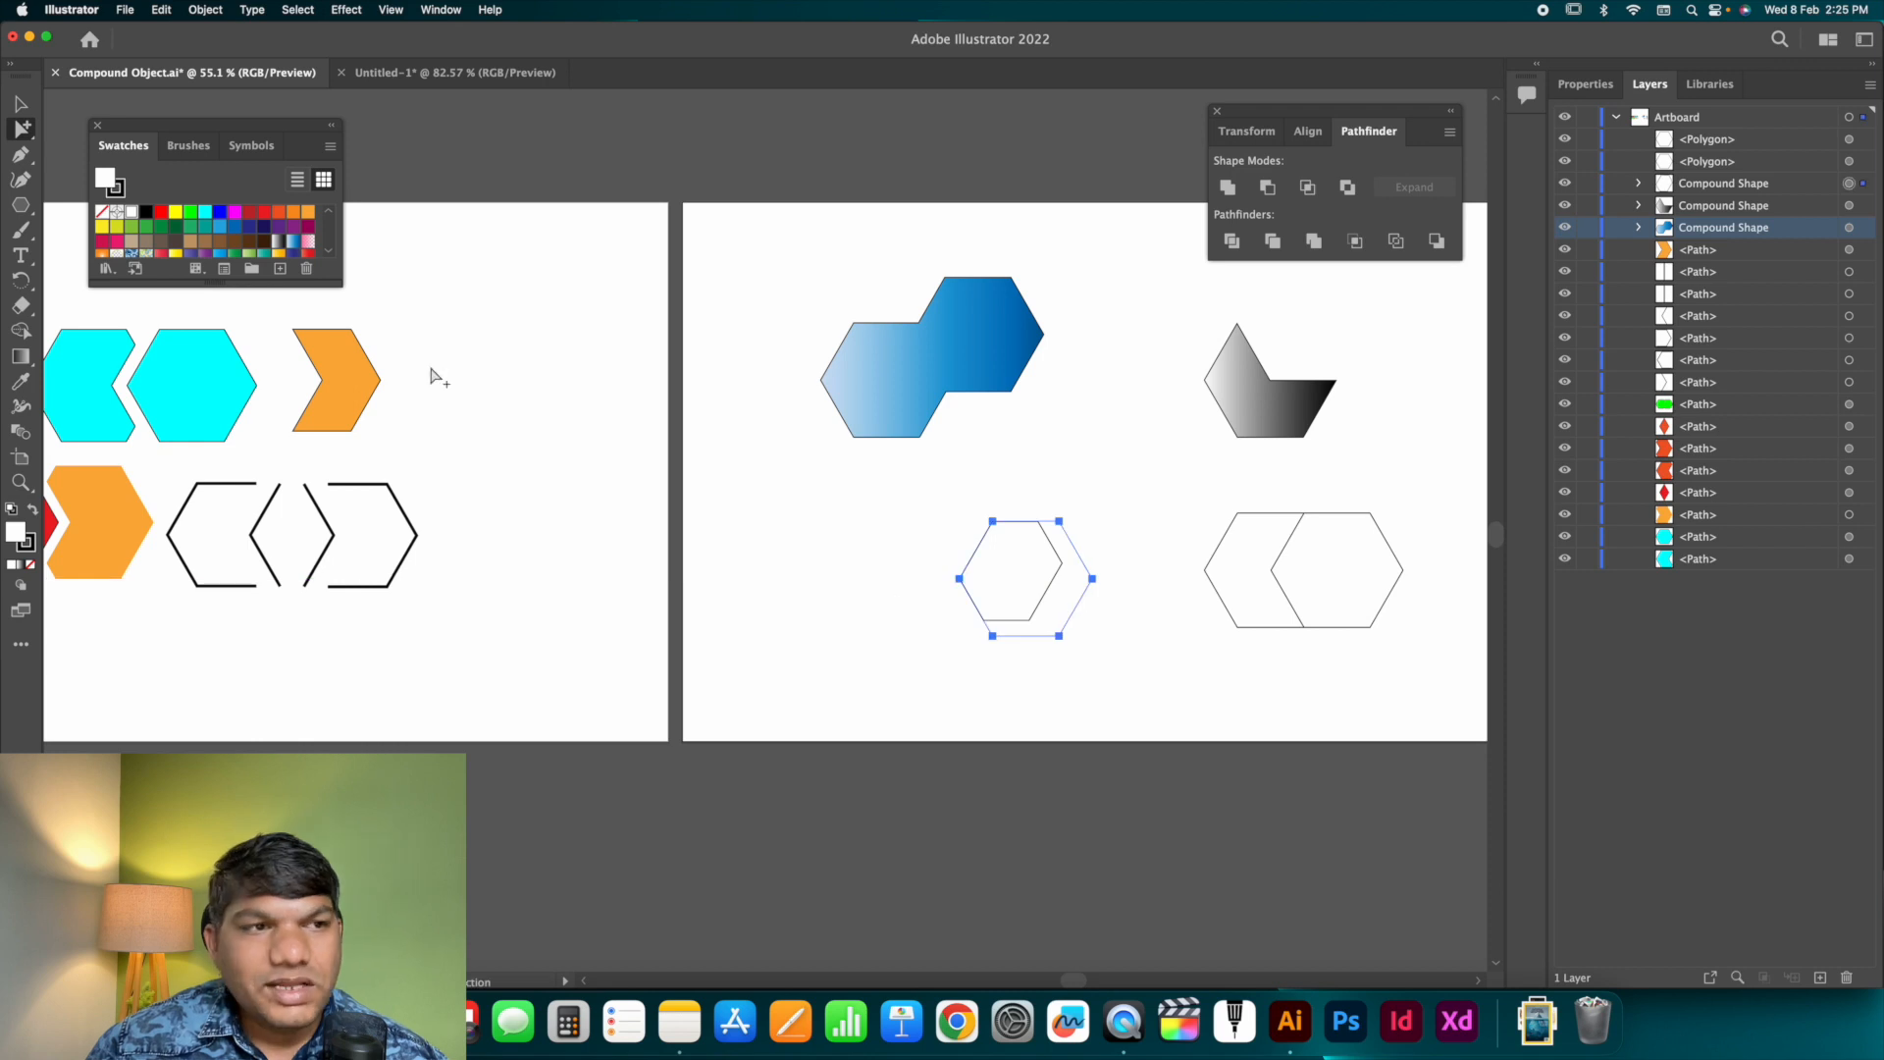
Fill the whole Intersect compound shape with the purple gradient swatch.
key("v")
left_click(572, 324)
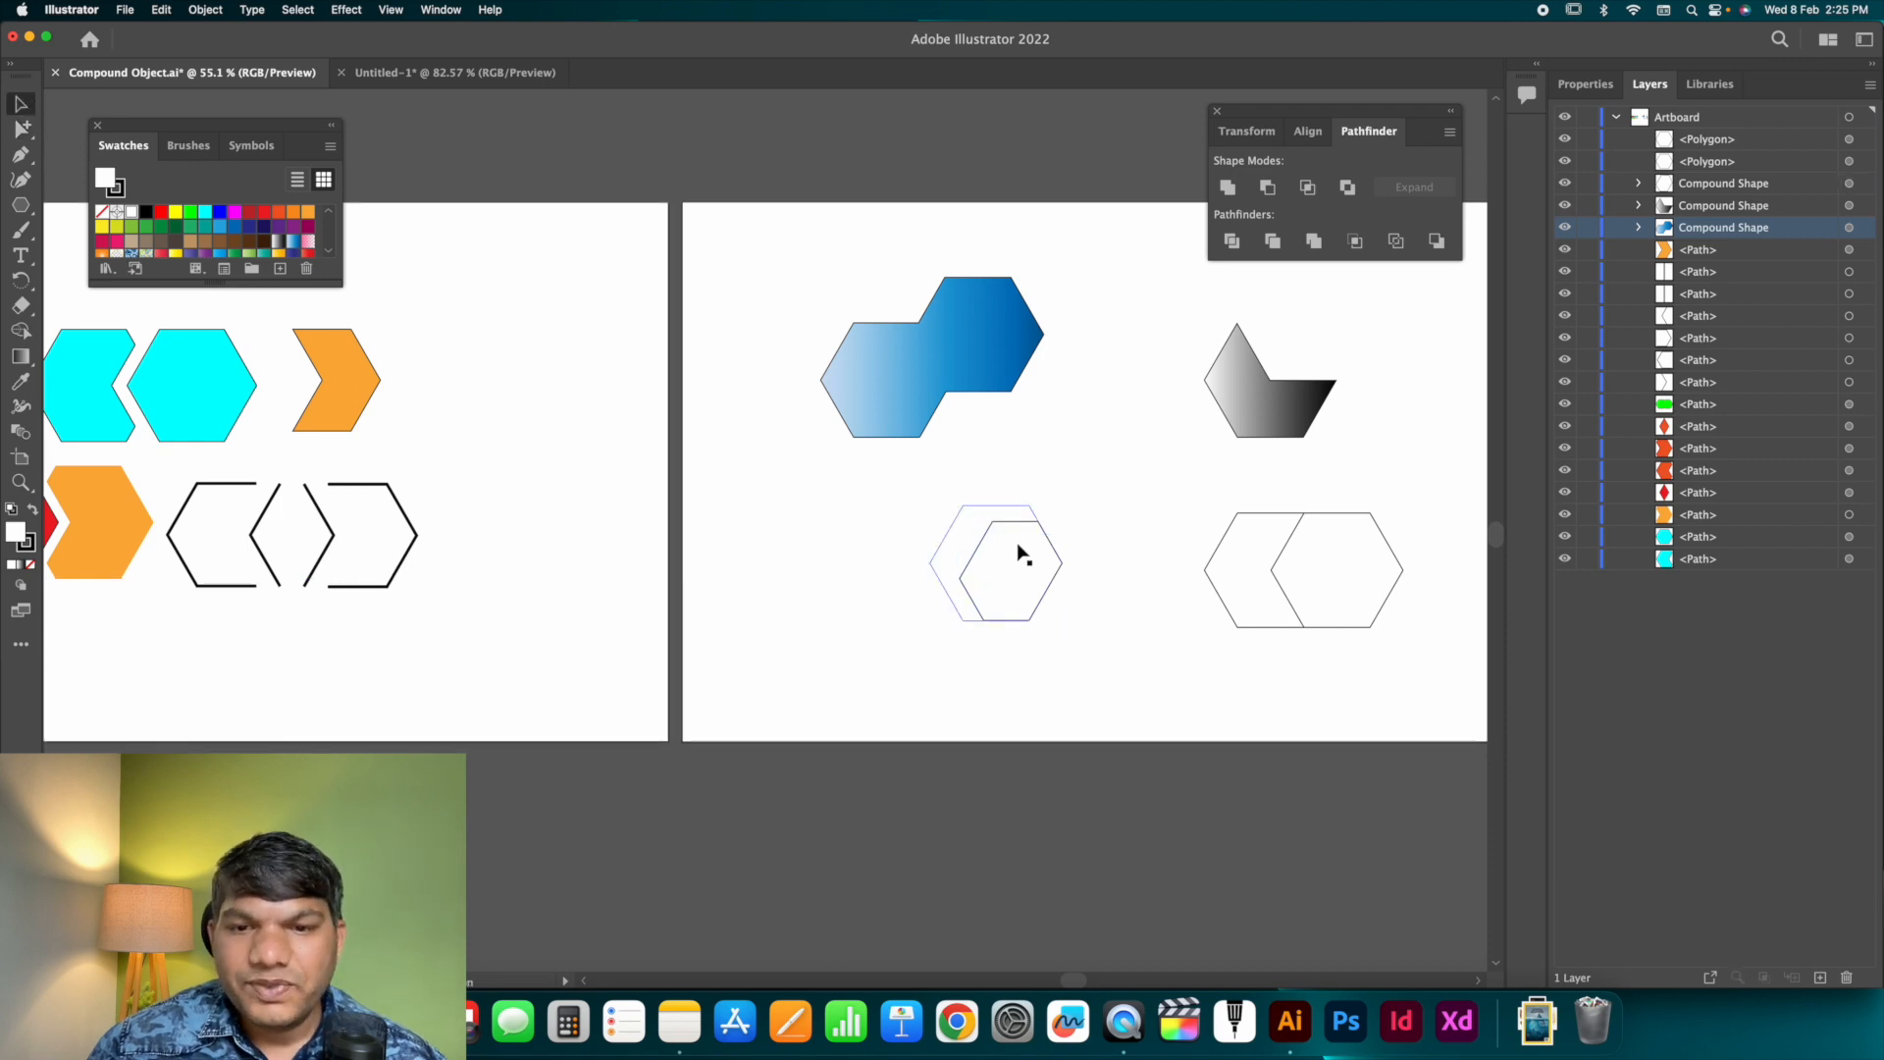
left_click(1021, 555)
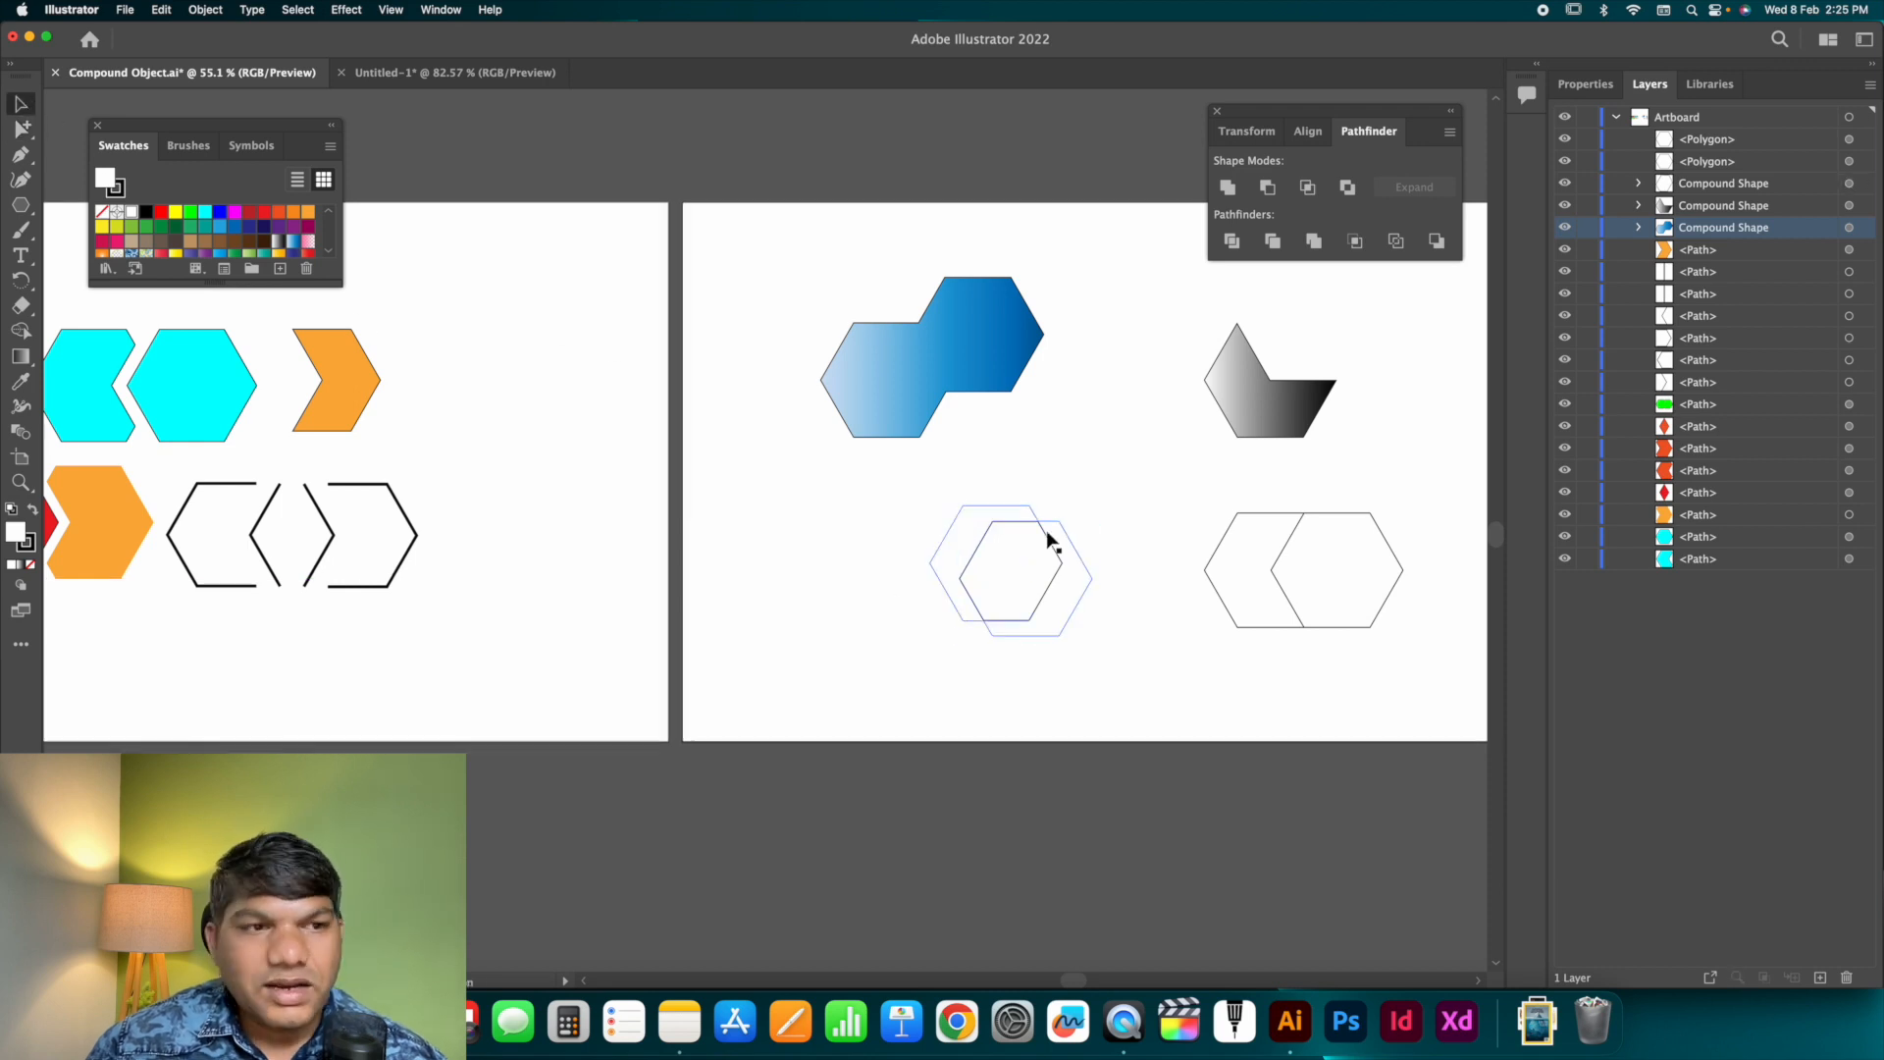
left_click(205, 254)
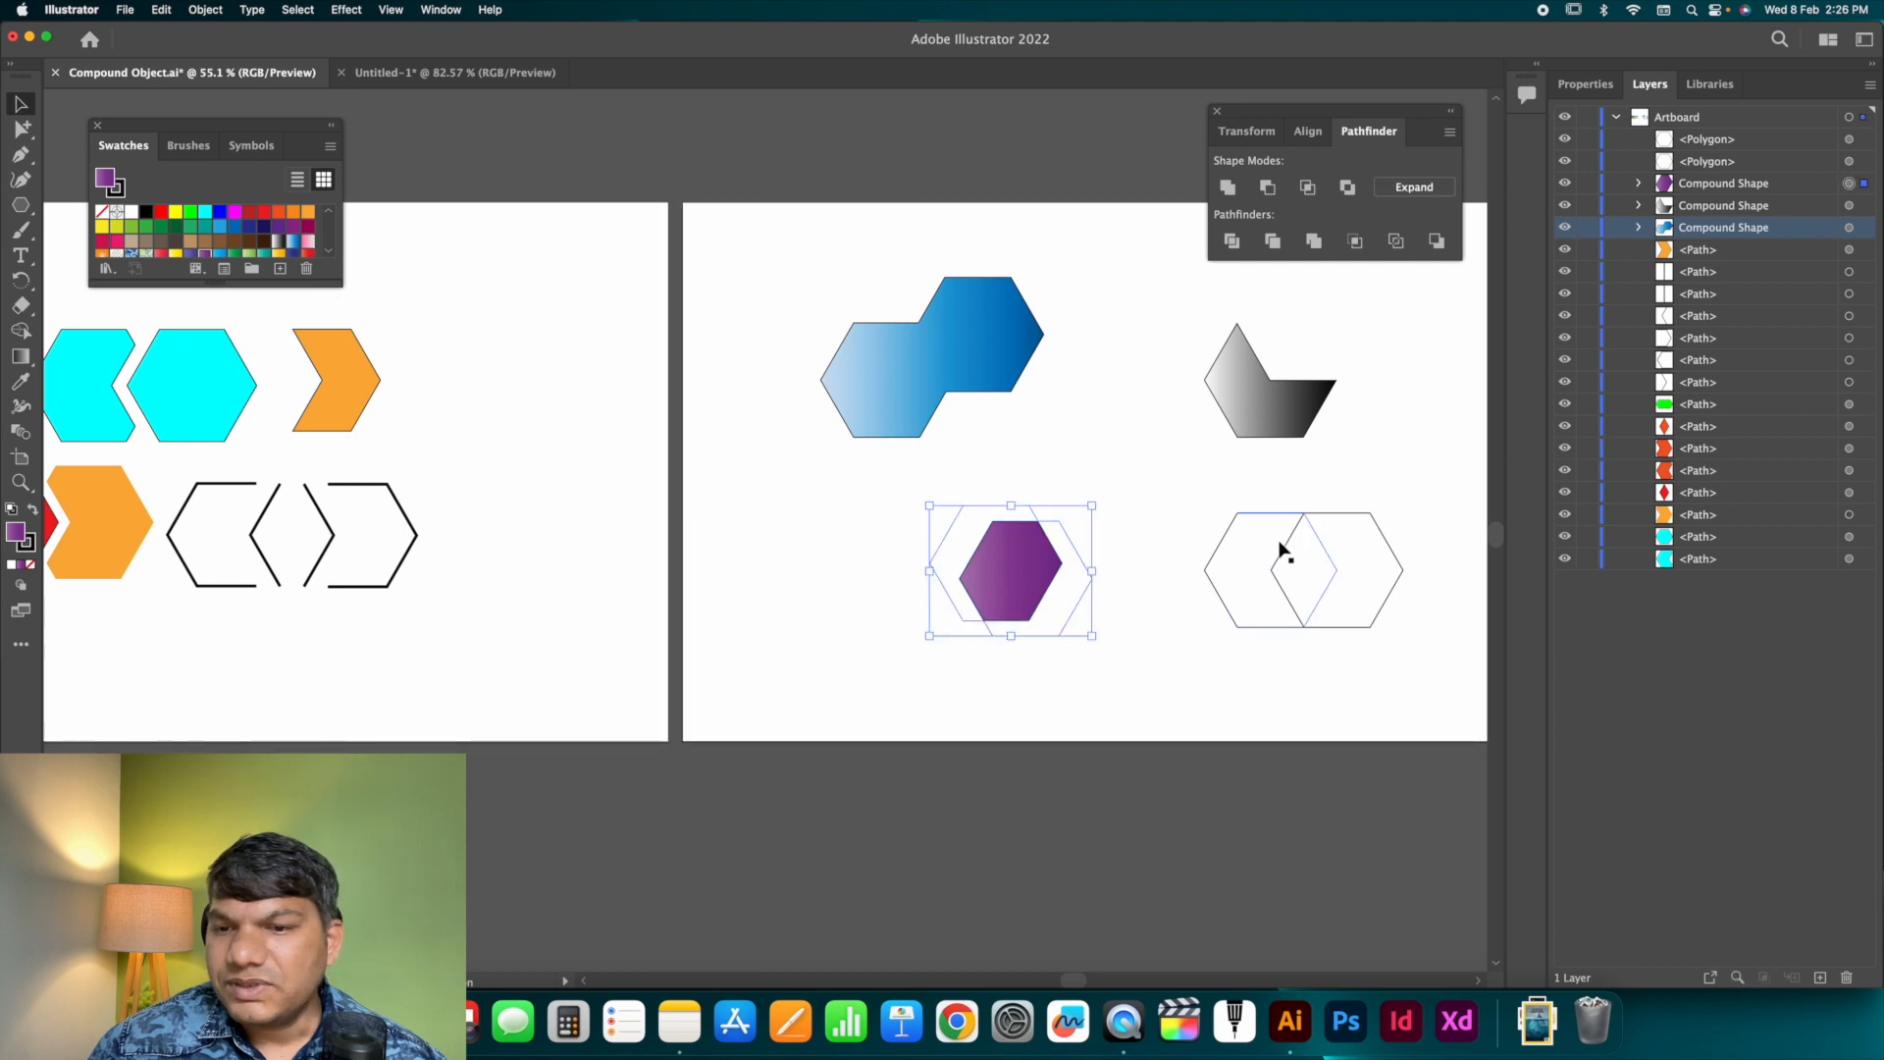
Make a live Exclude compound shape from the lower-right hexagon pair, fill it with the green gradient swatch, and enlarge the swatch list area.
left_click(1316, 538)
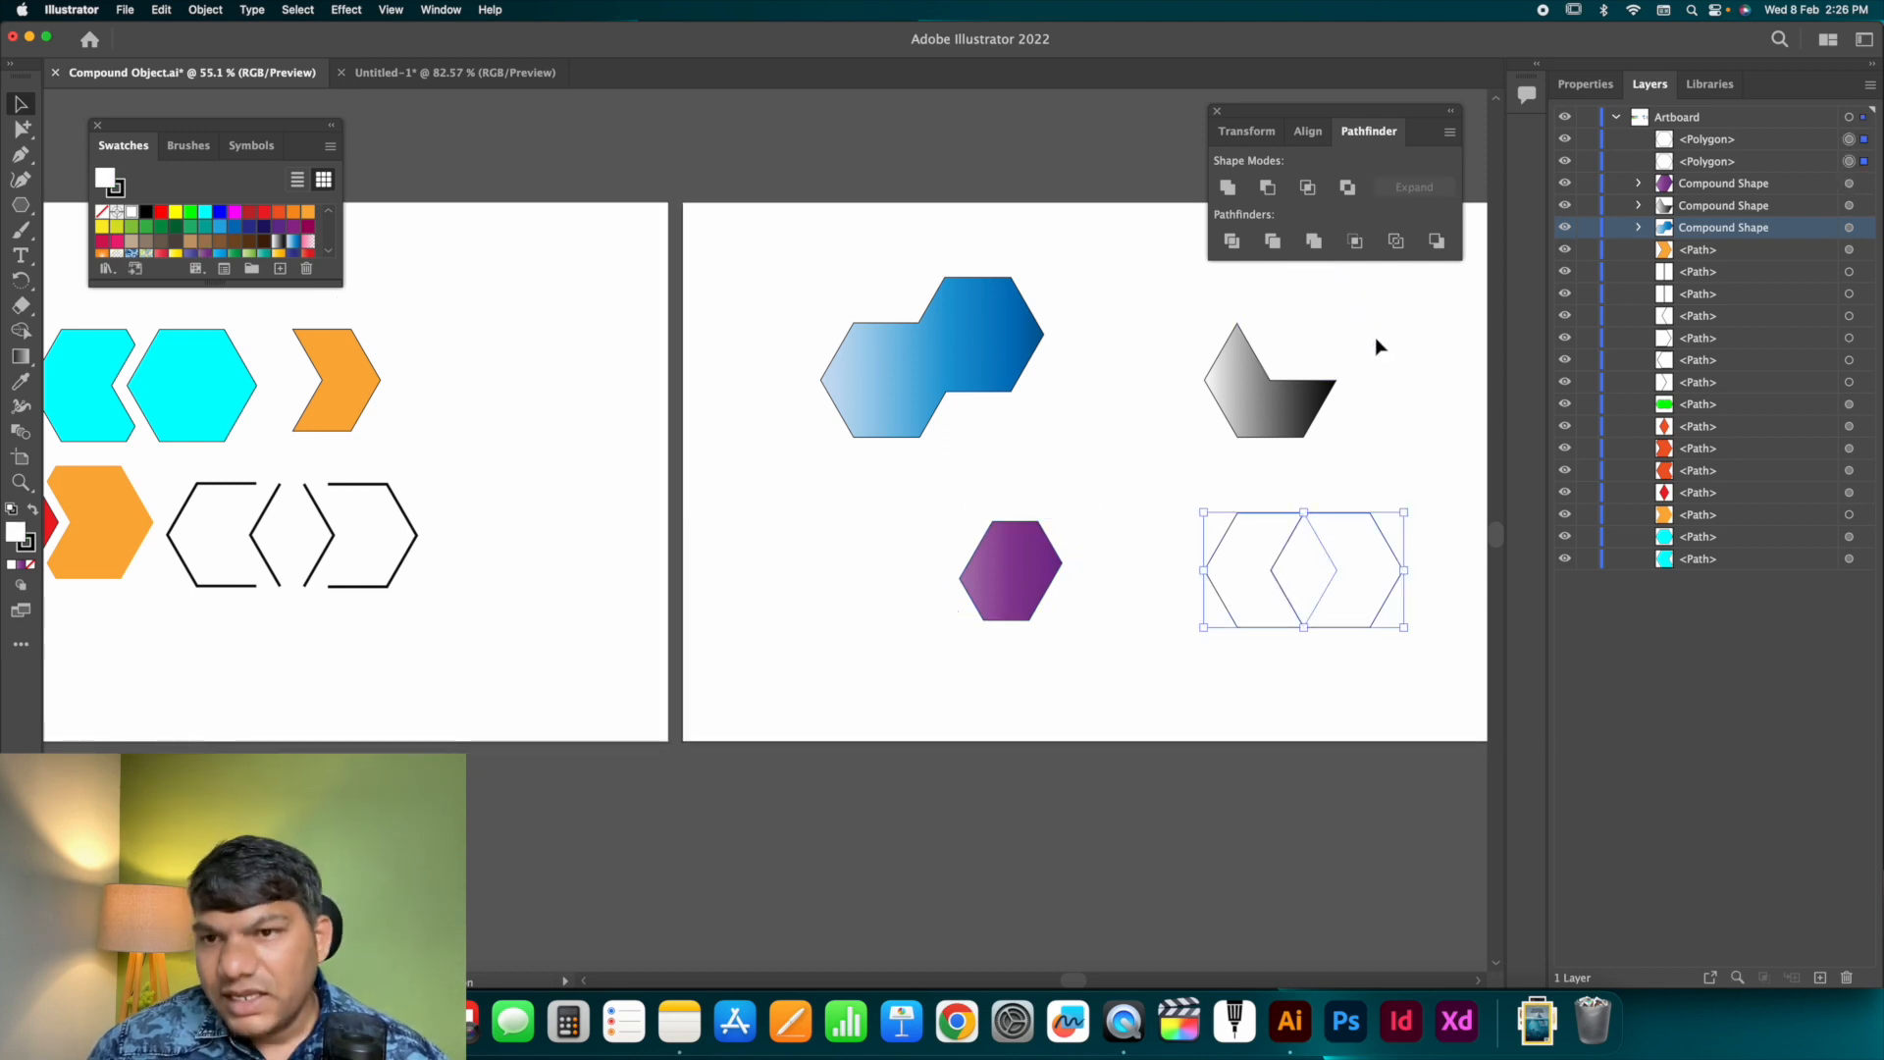
left_click(1348, 188, "alt")
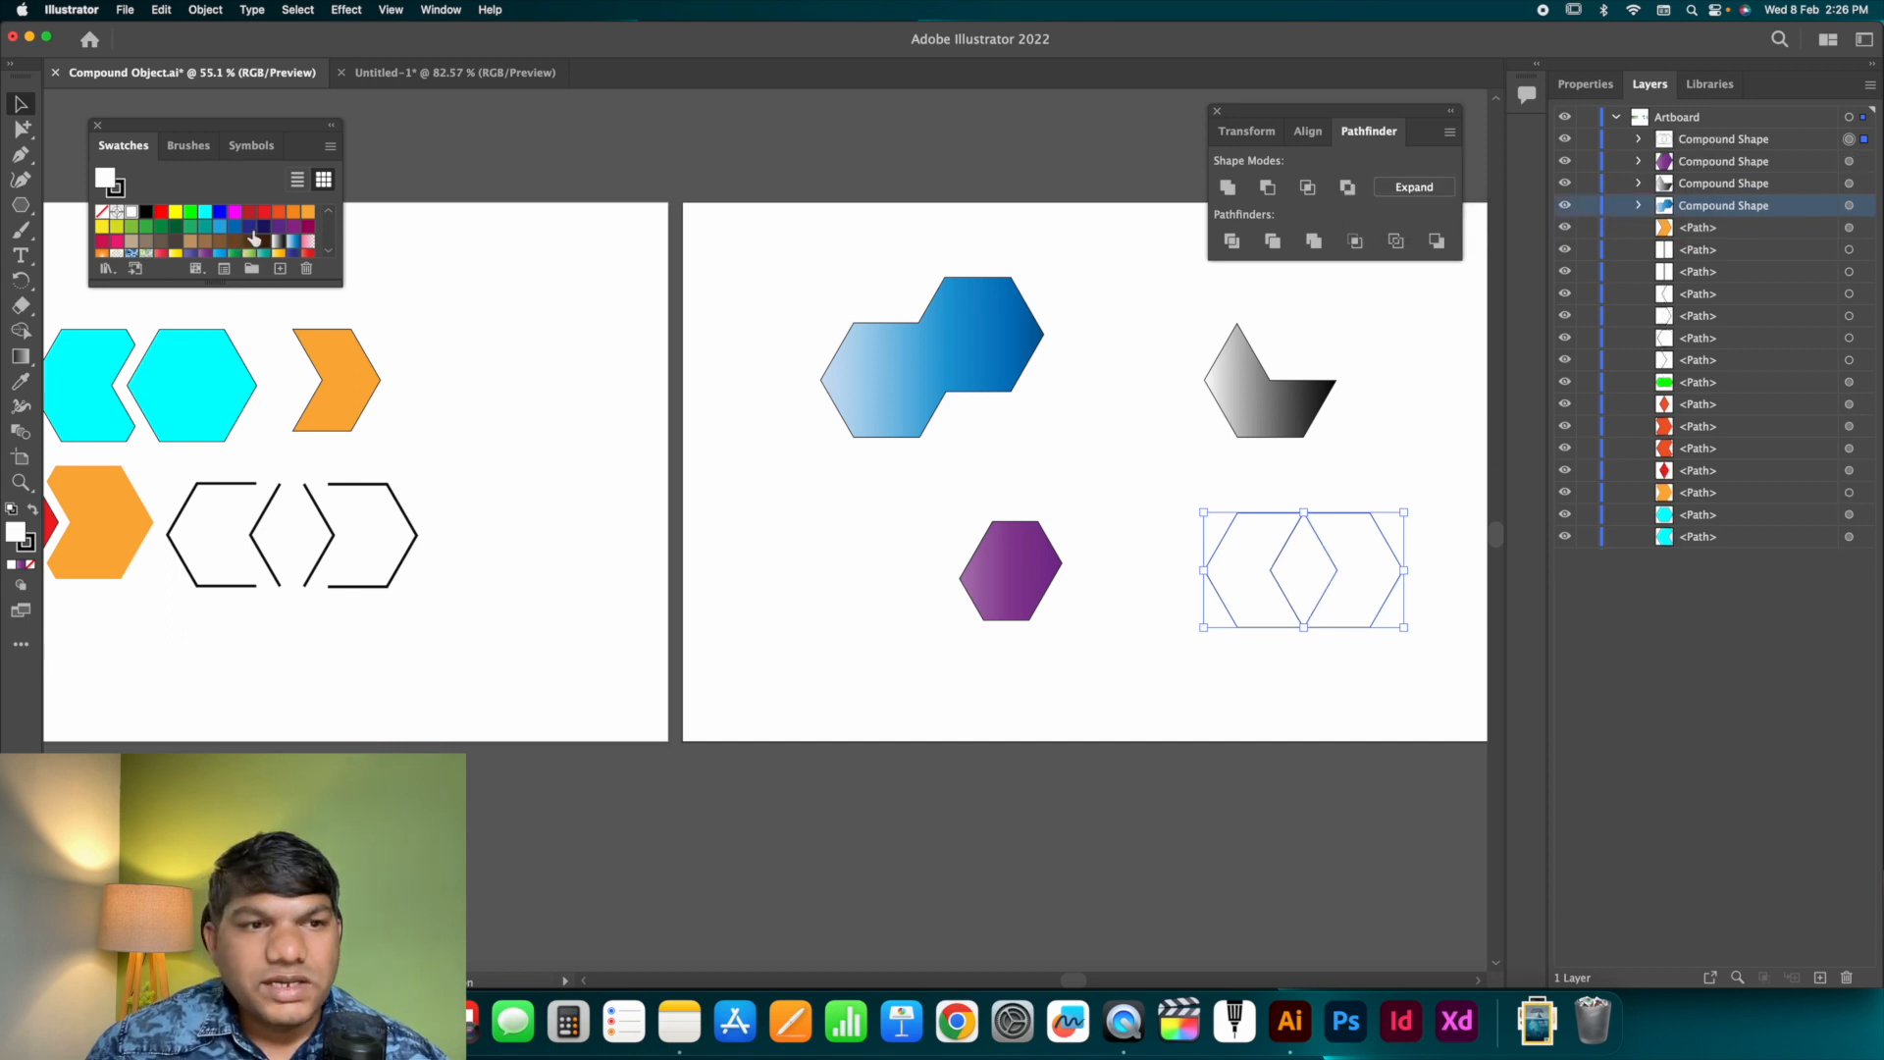
left_click(279, 241)
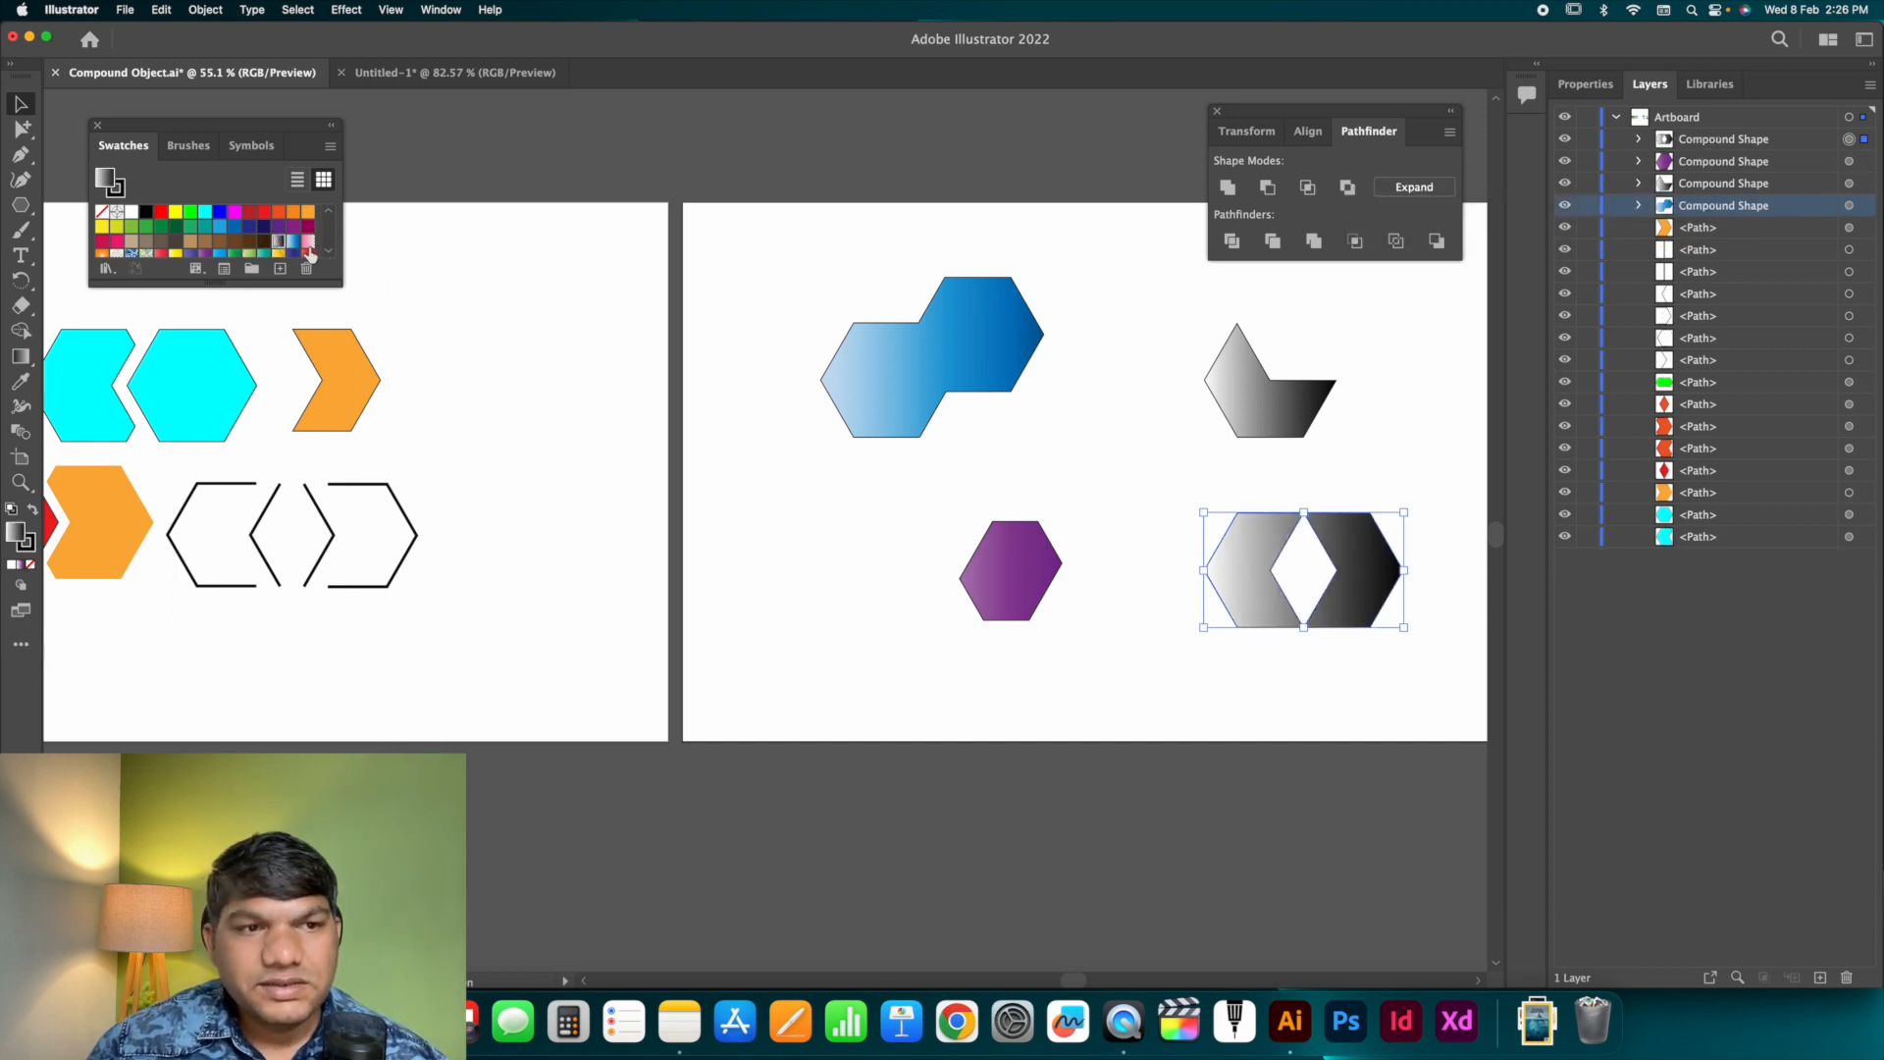
left_click(251, 255)
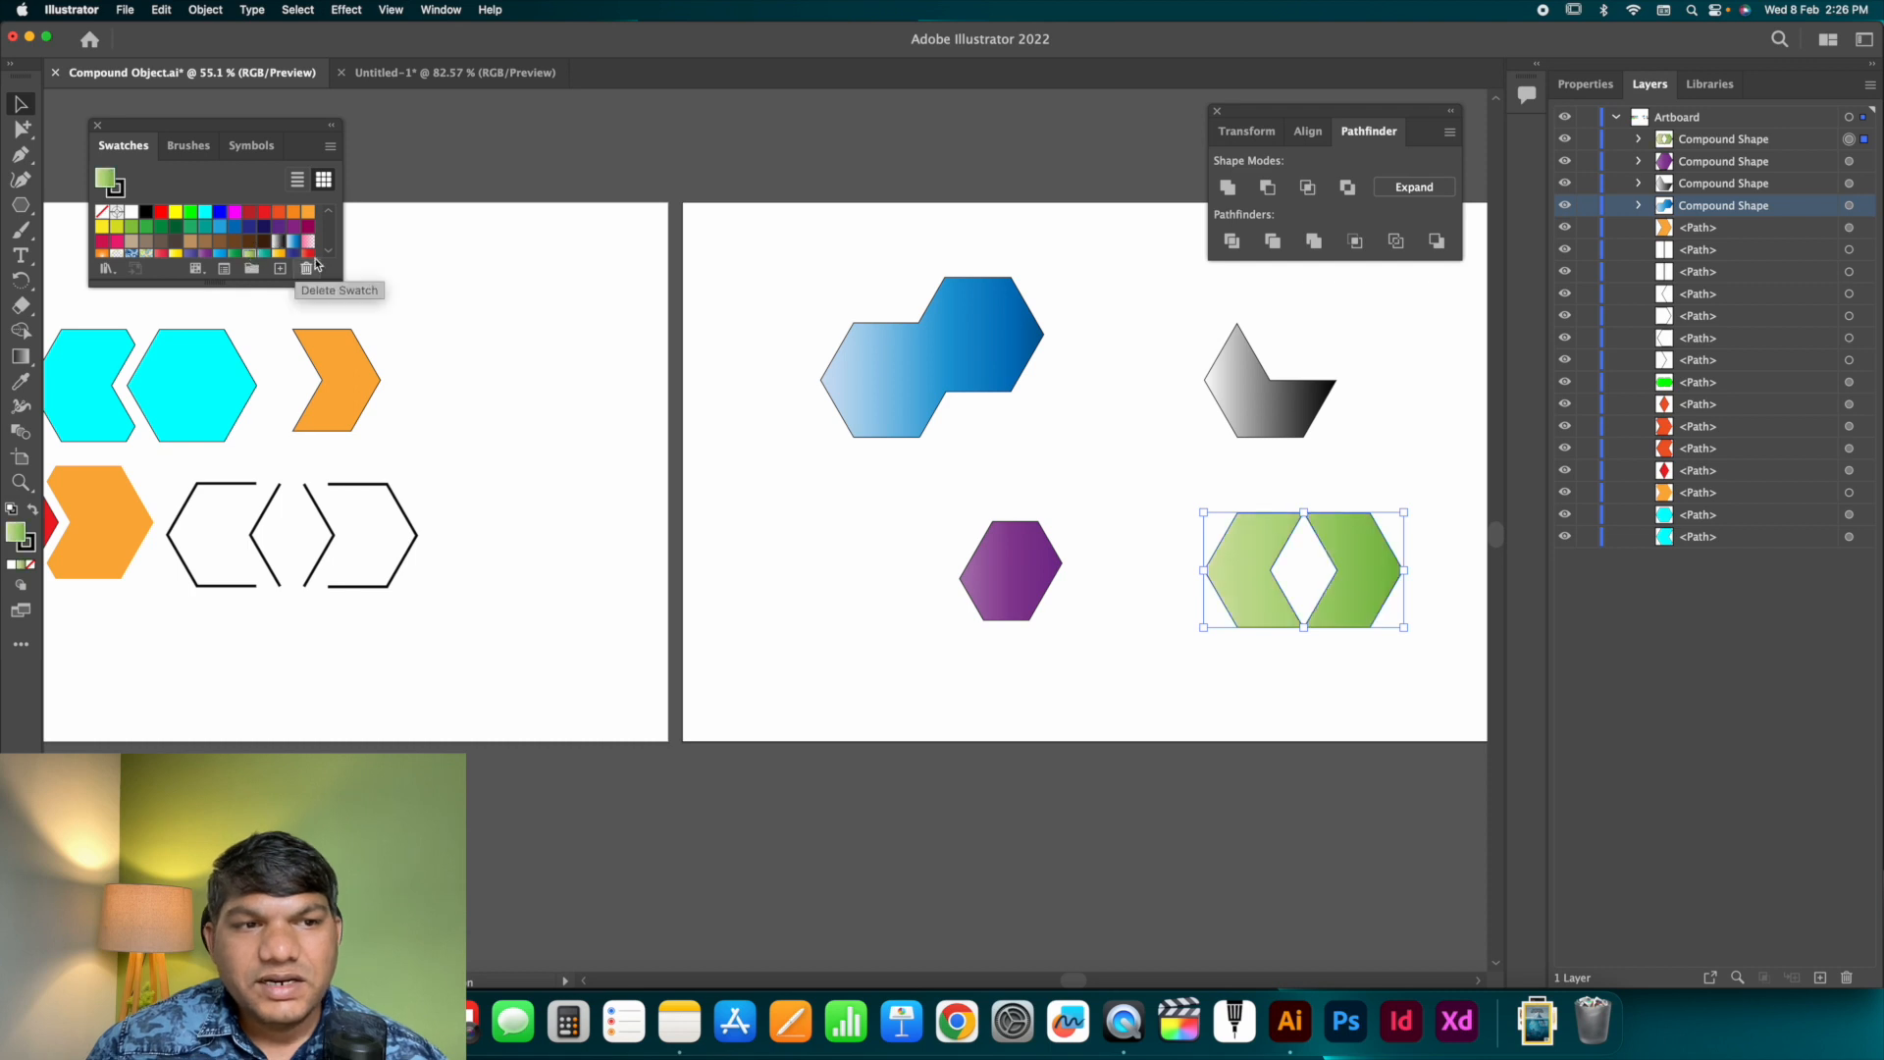
left_click_drag(251, 286, 251, 310)
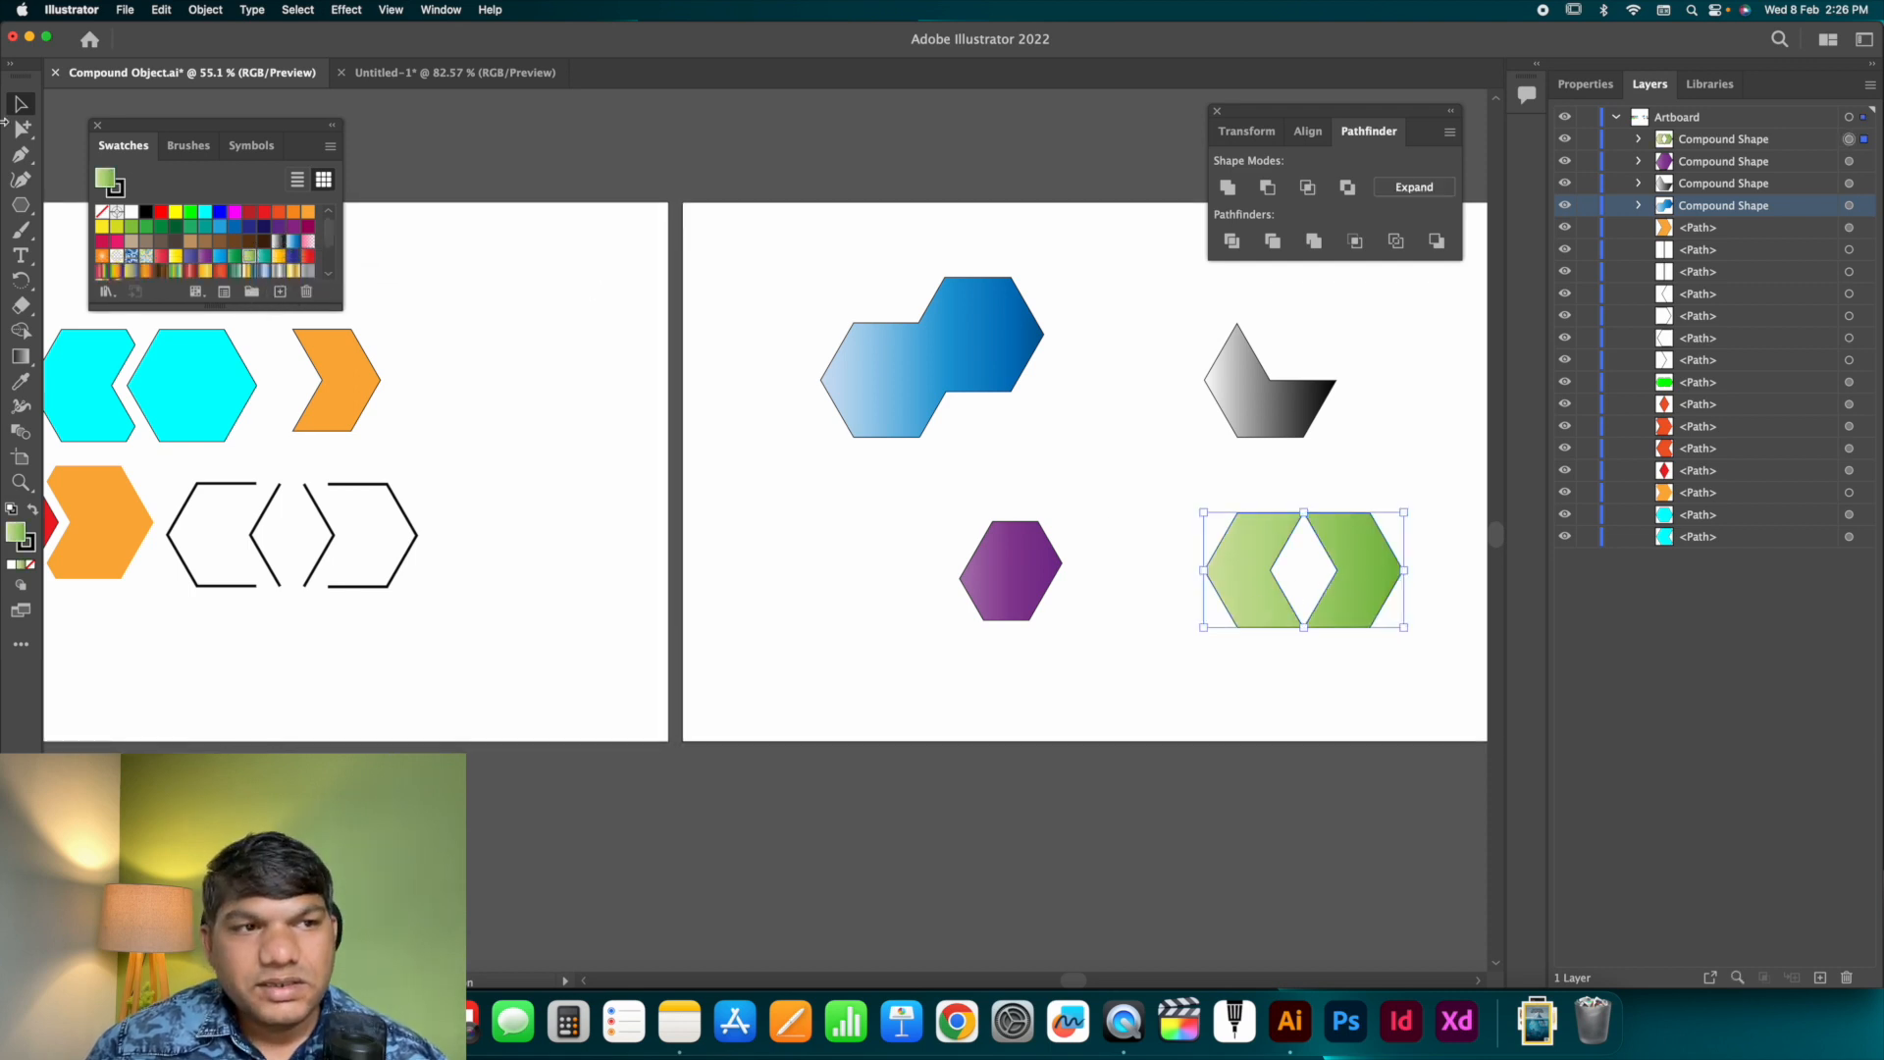
With the Group Selection tool, move the left hexagon of the green Exclude compound shape up and slightly right.
left_click(20, 128)
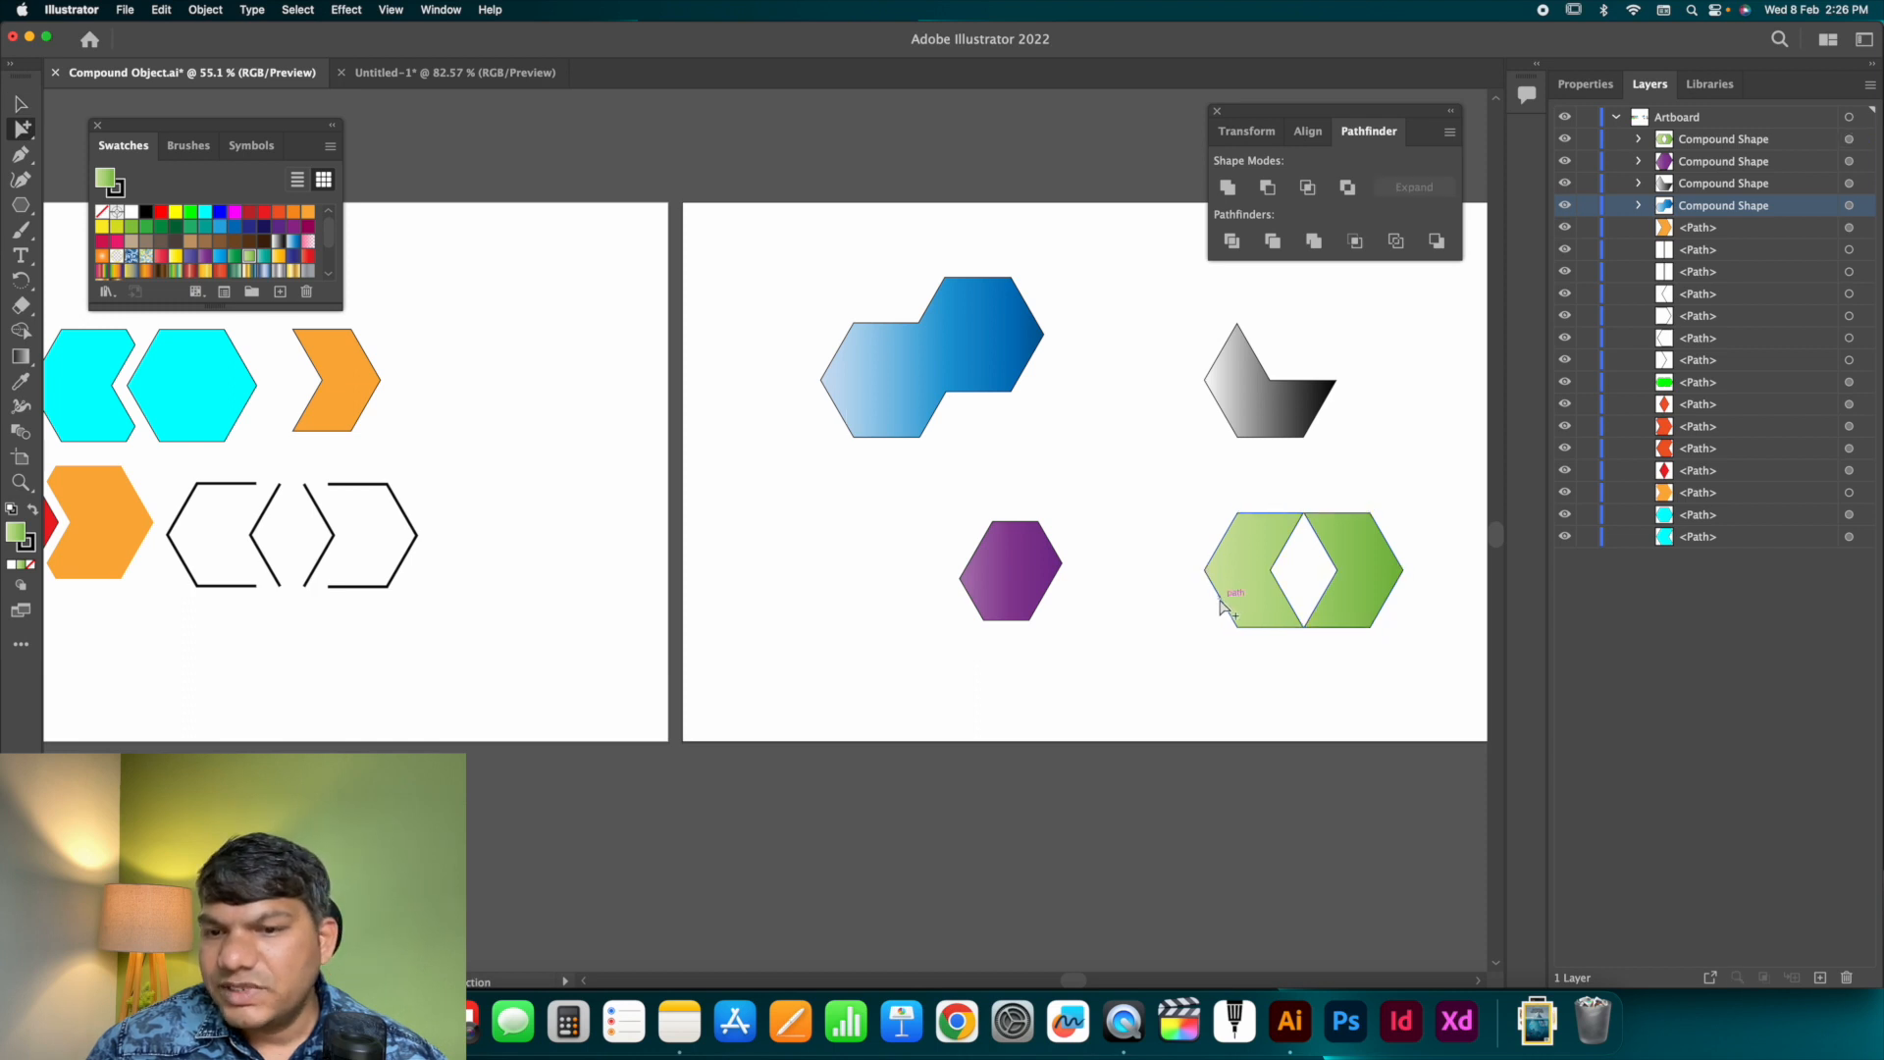
mouse_move(1223, 607)
left_mouse_down()
mouse_move(1233, 550)
mouse_move(1258, 564)
mouse_move(1226, 577)
left_mouse_up()
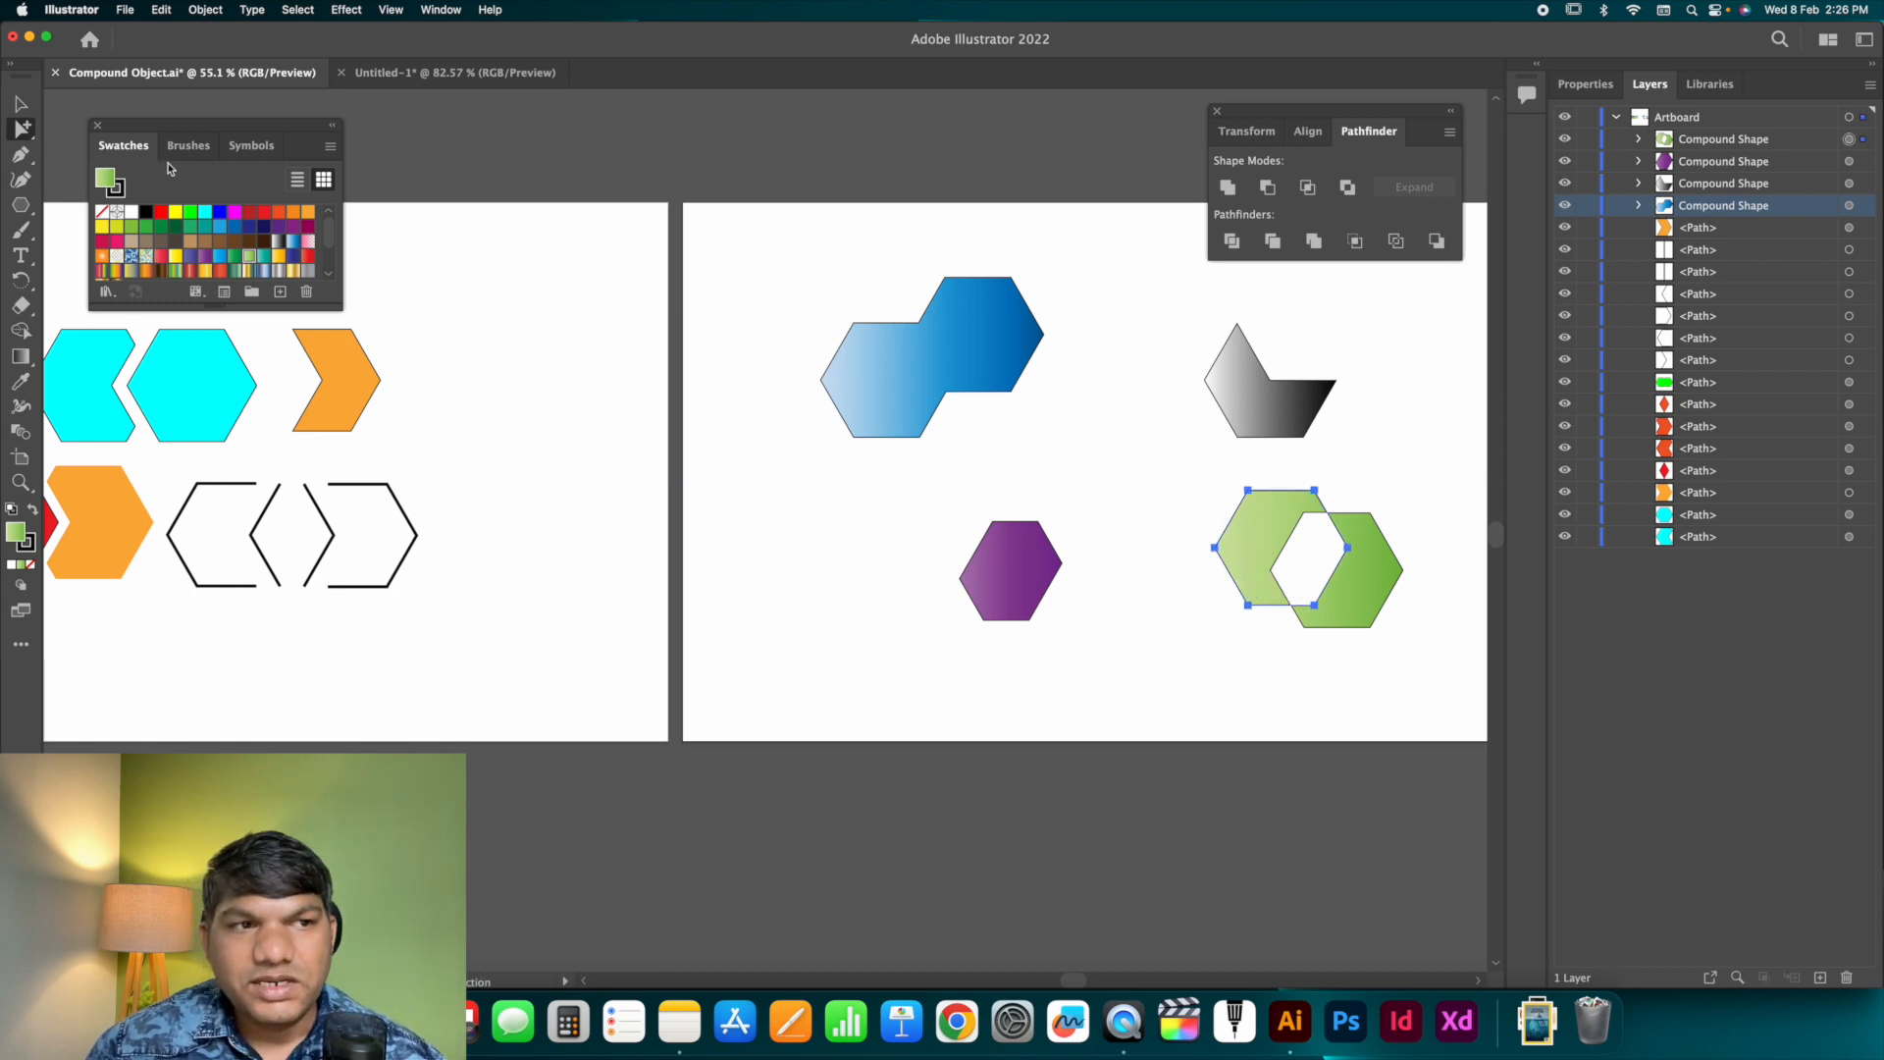
left_click(20, 103)
Review the four live compound shapes on the artboard together with their layer entries.
left_click(1376, 532)
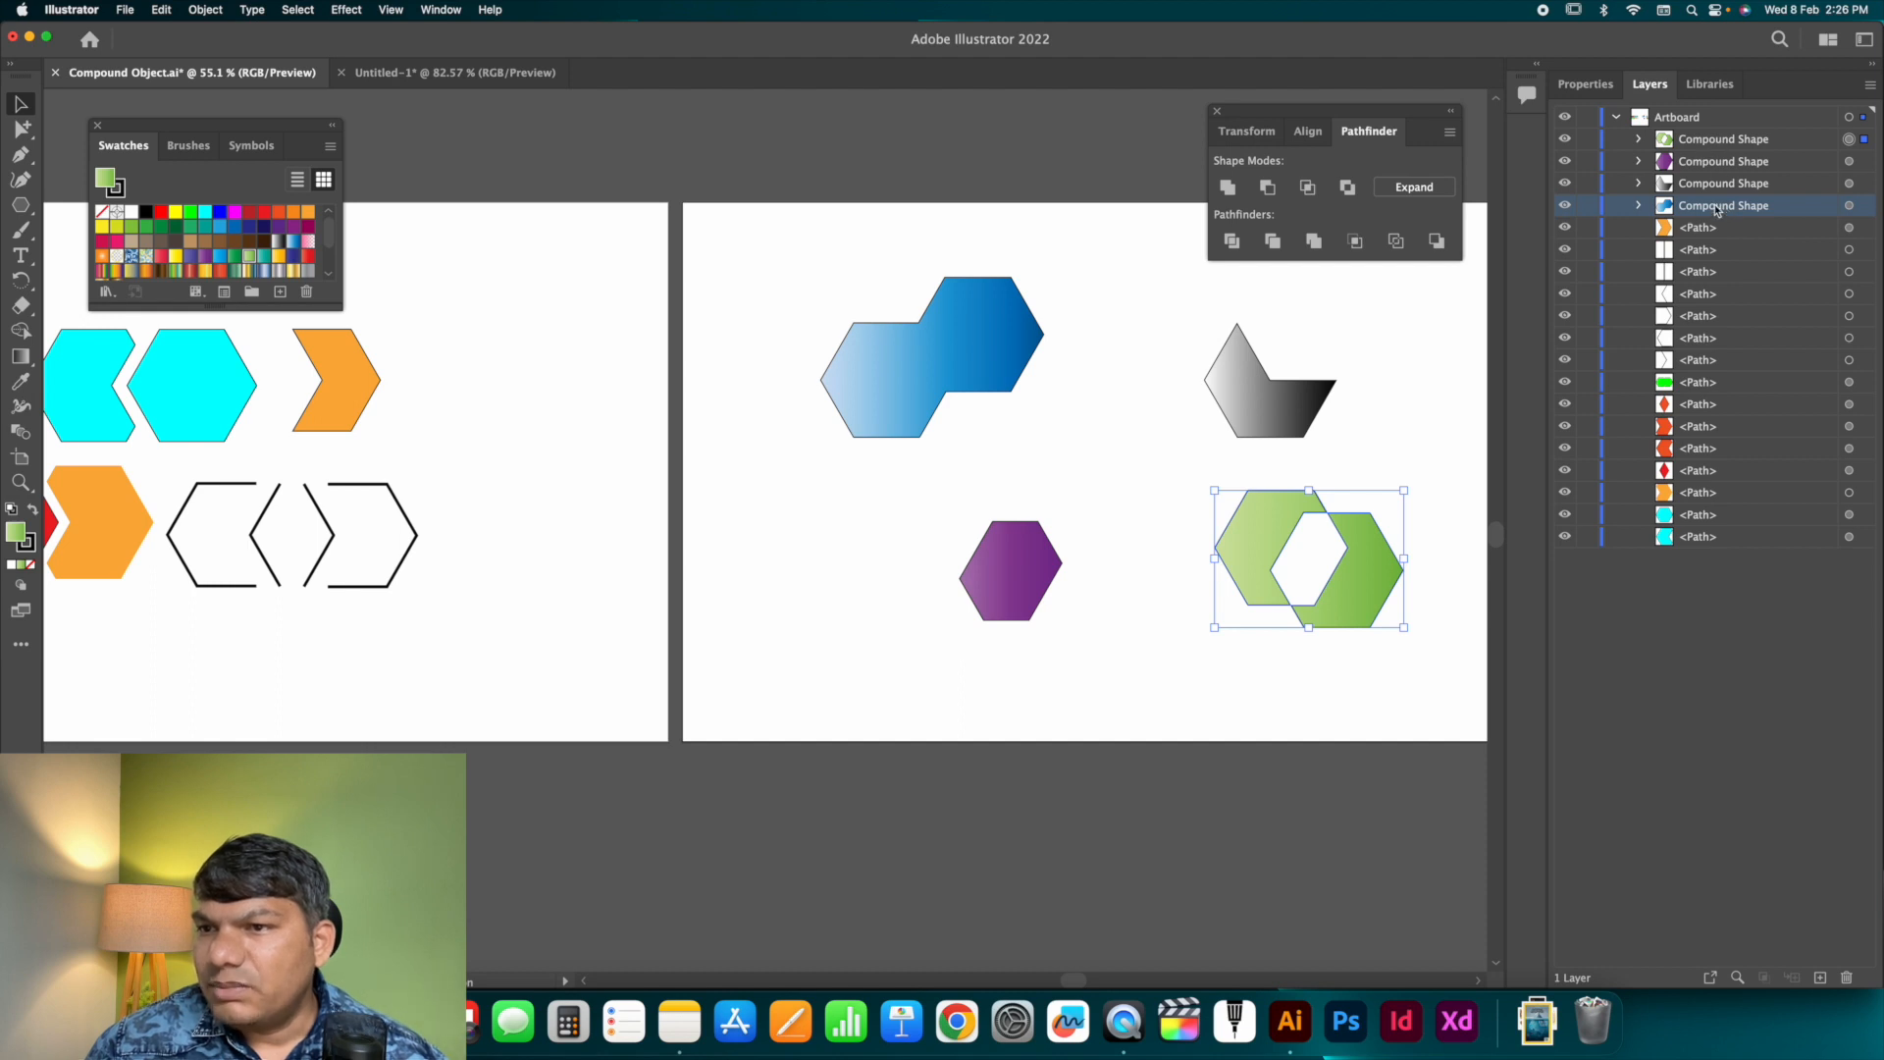
left_click(1014, 219)
scroll(966, 268, "right", 5)
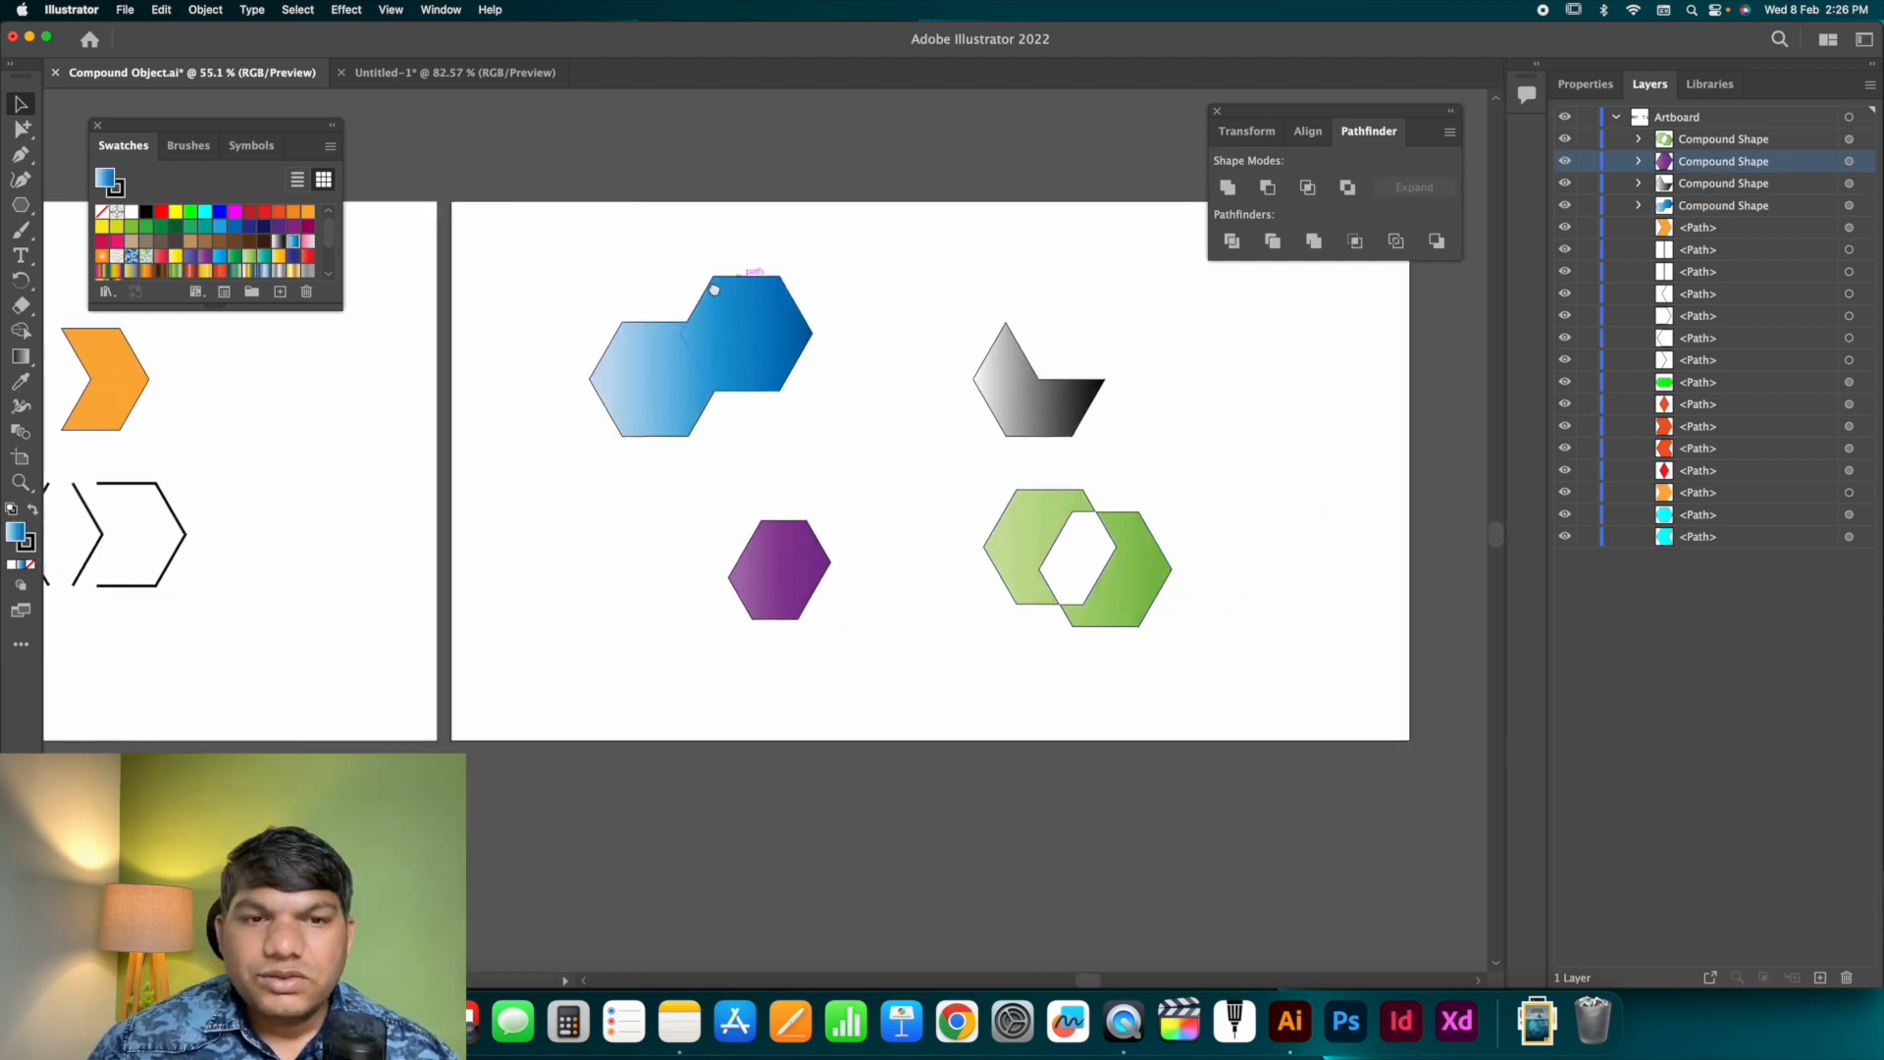
left_click_drag(601, 263, 1084, 655)
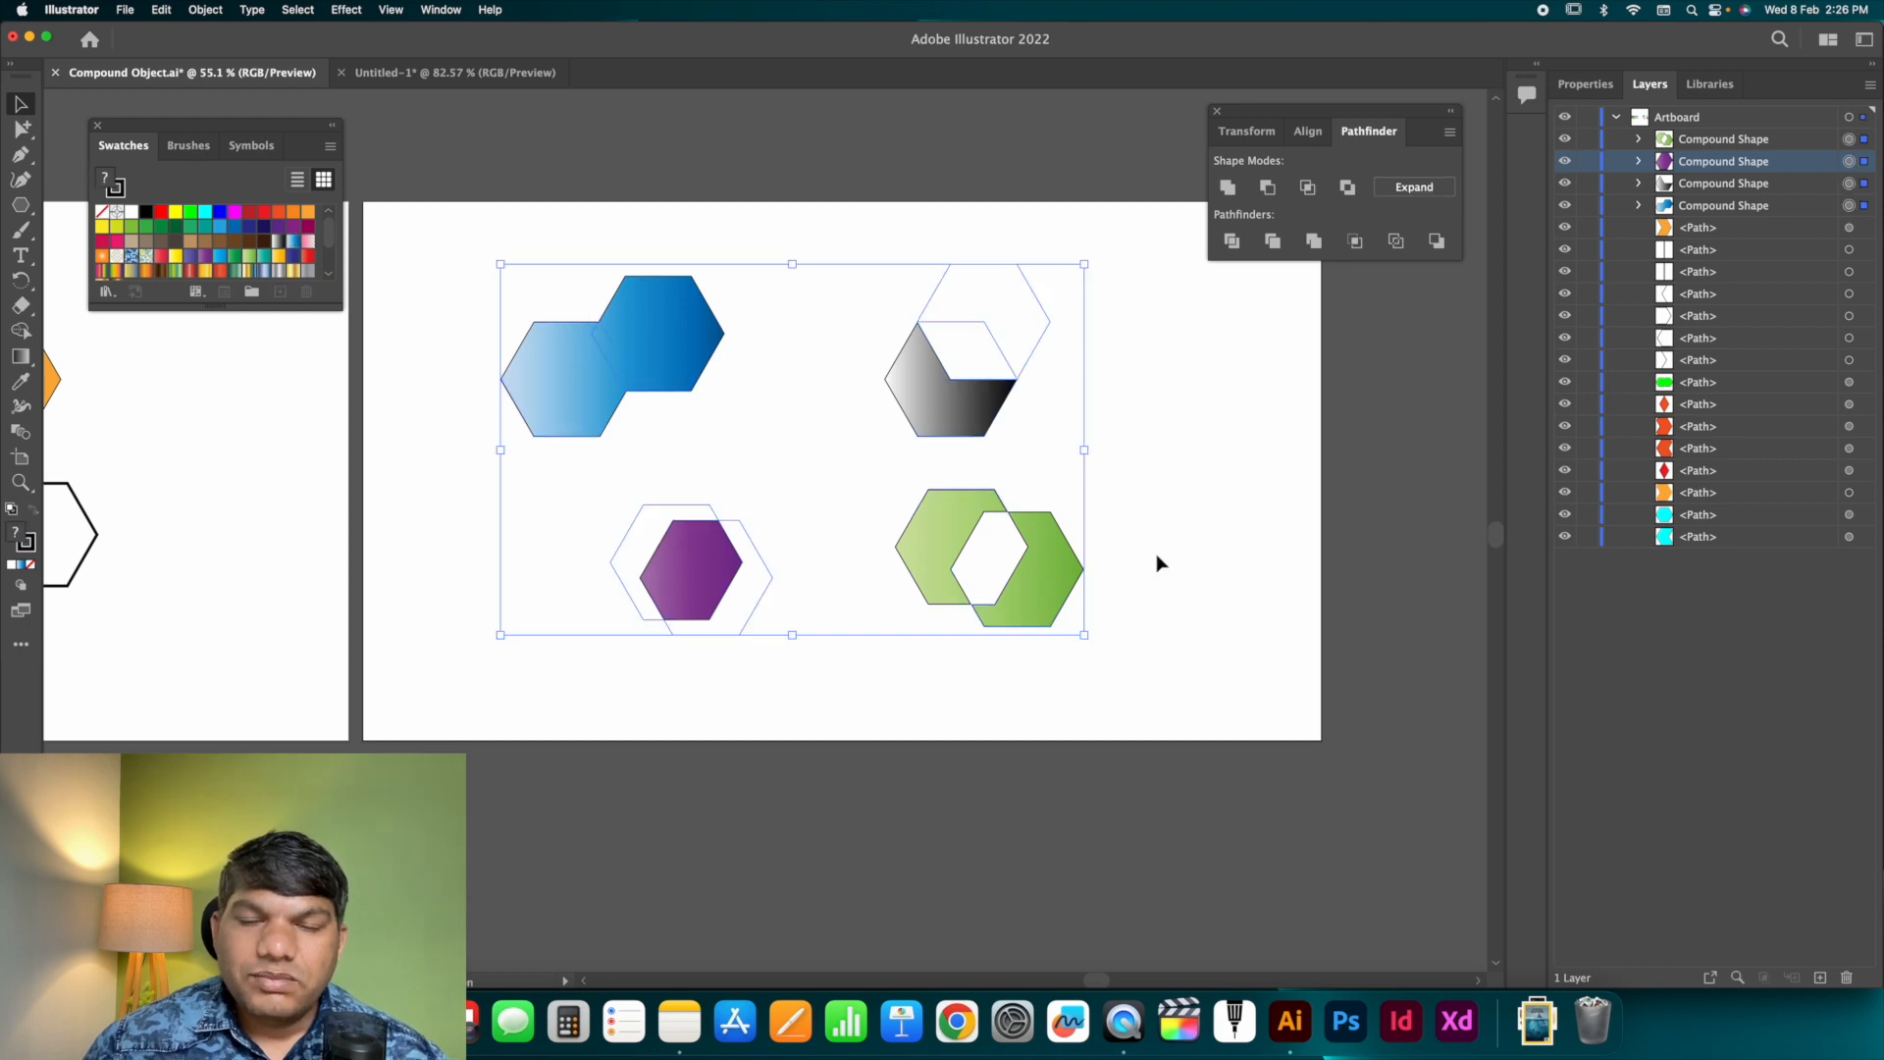
left_click(1156, 553)
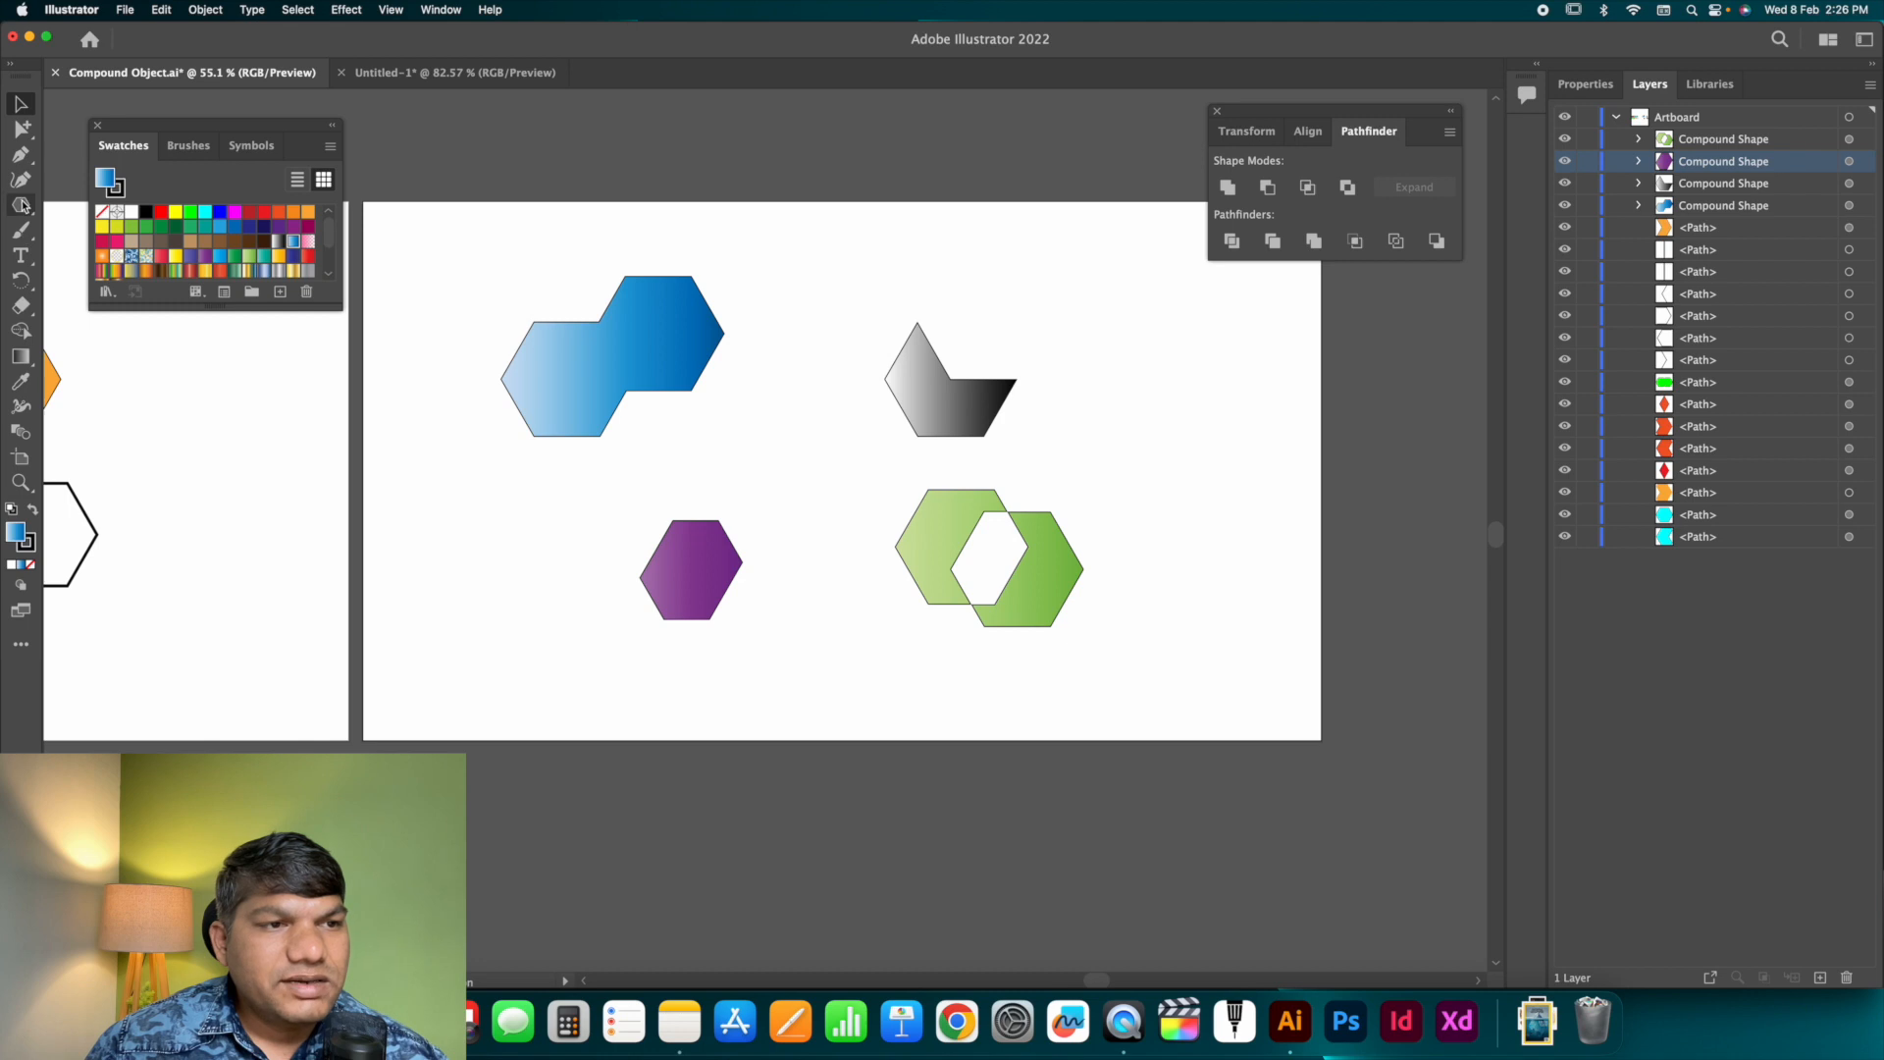
Draw a blue-gradient hexagon about 240 px wide and 208 px high beside the compound shapes, with a small circle inside it.
left_click(22, 205)
left_click_drag(1131, 404, 1228, 454)
key("v")
left_click(1191, 528)
key("l")
key("v")
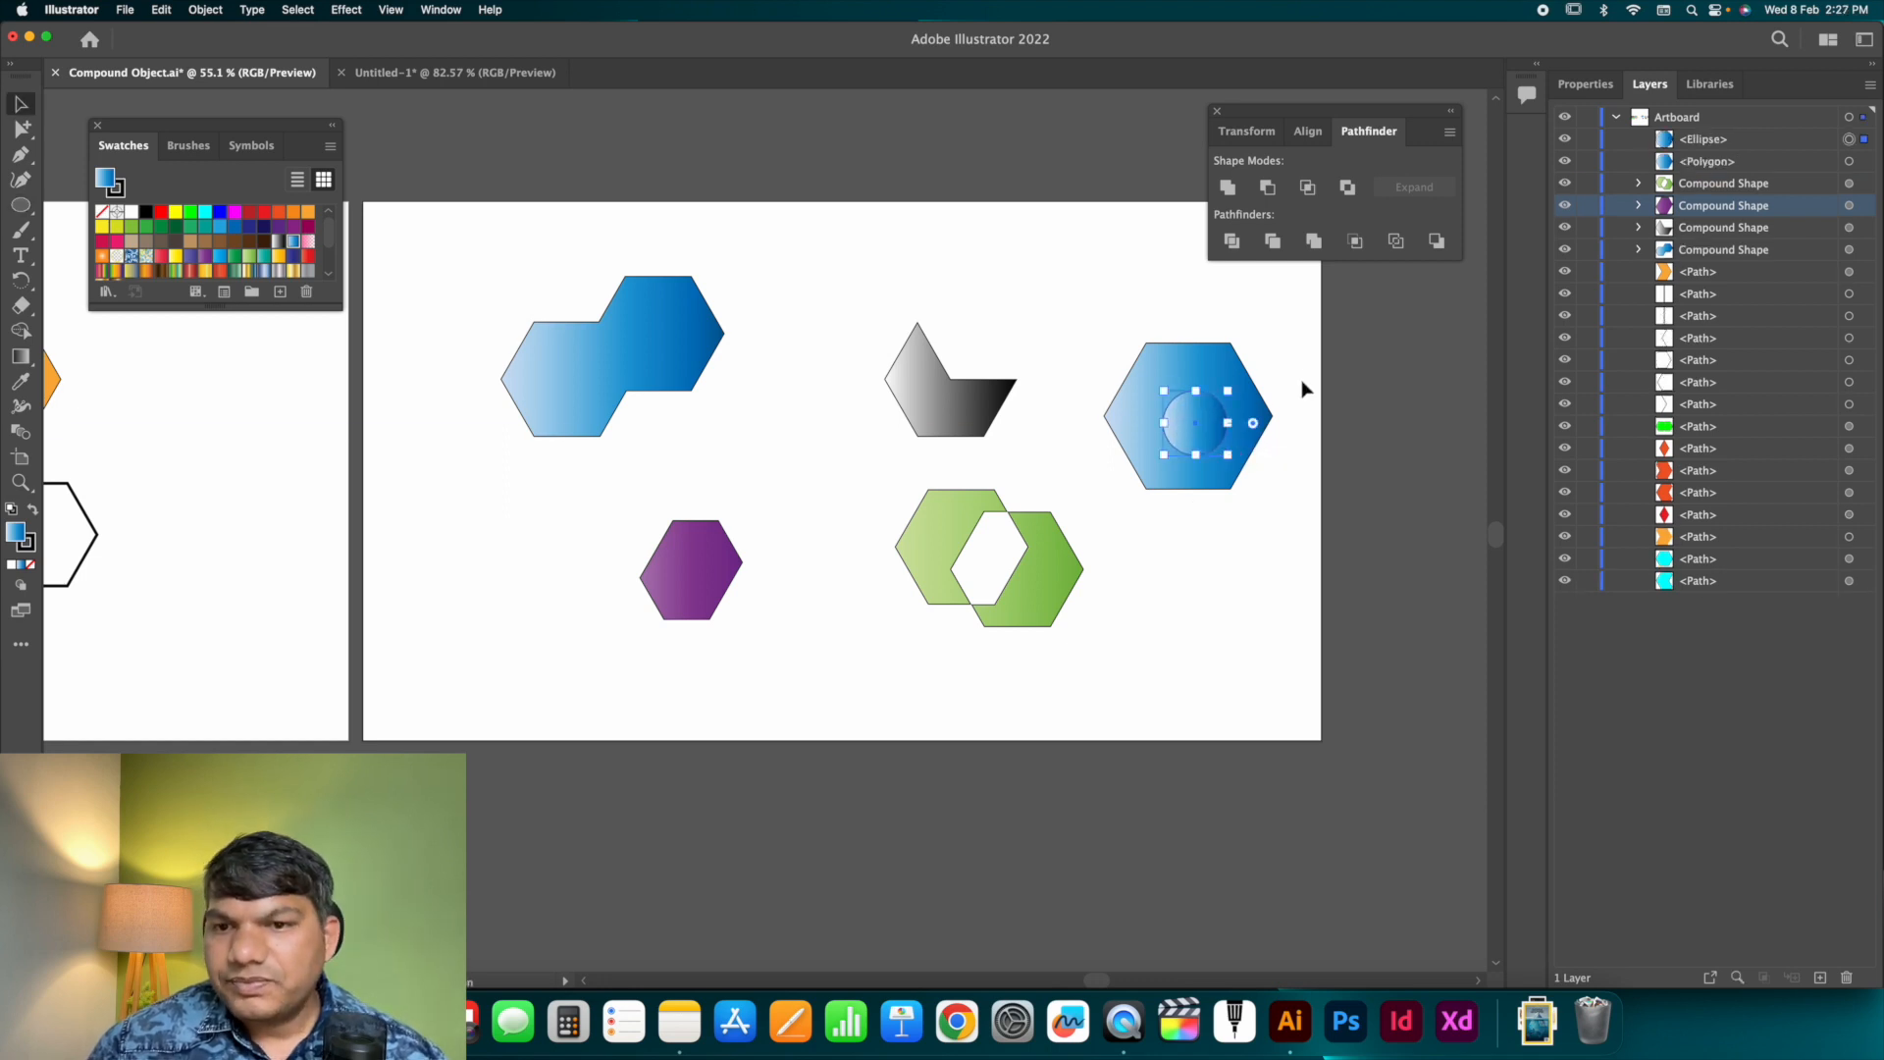
Align the circle and the new hexagon on their horizontal and vertical centers.
left_click(1184, 455, "shift")
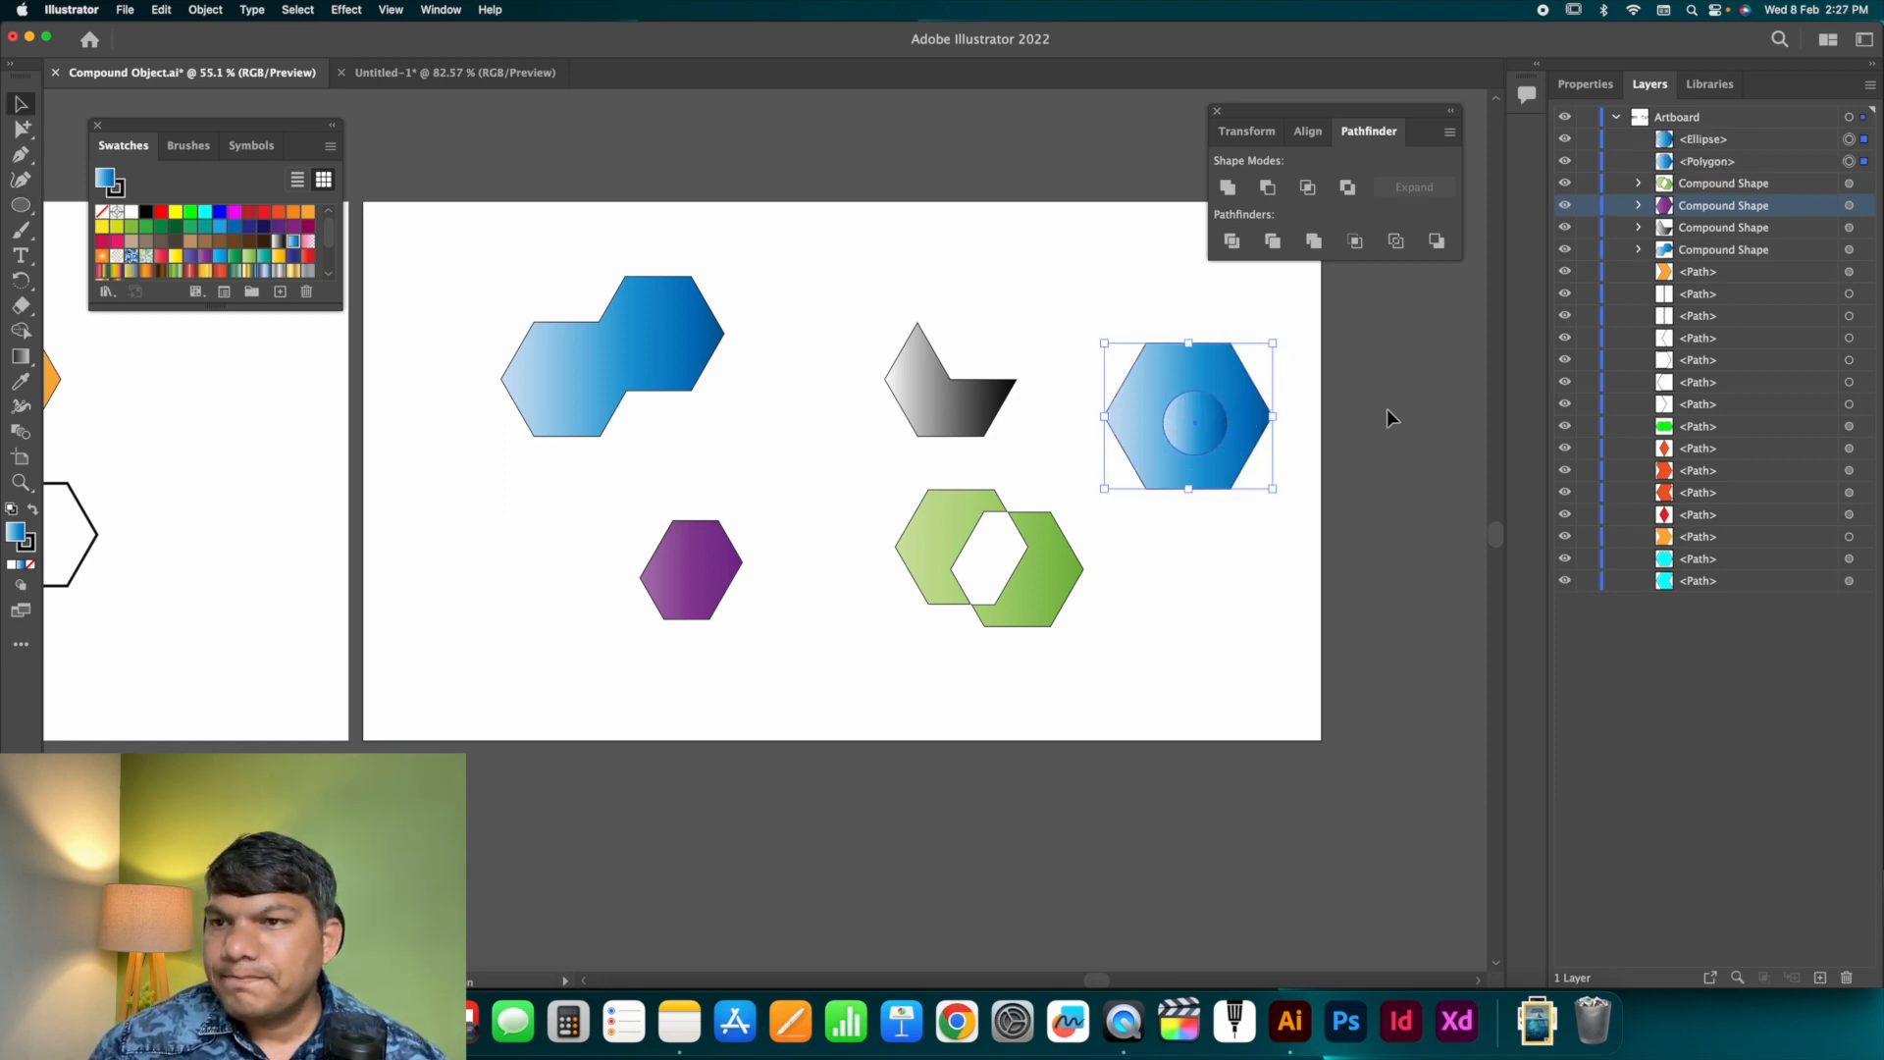
left_click(1585, 84)
left_click(1712, 496)
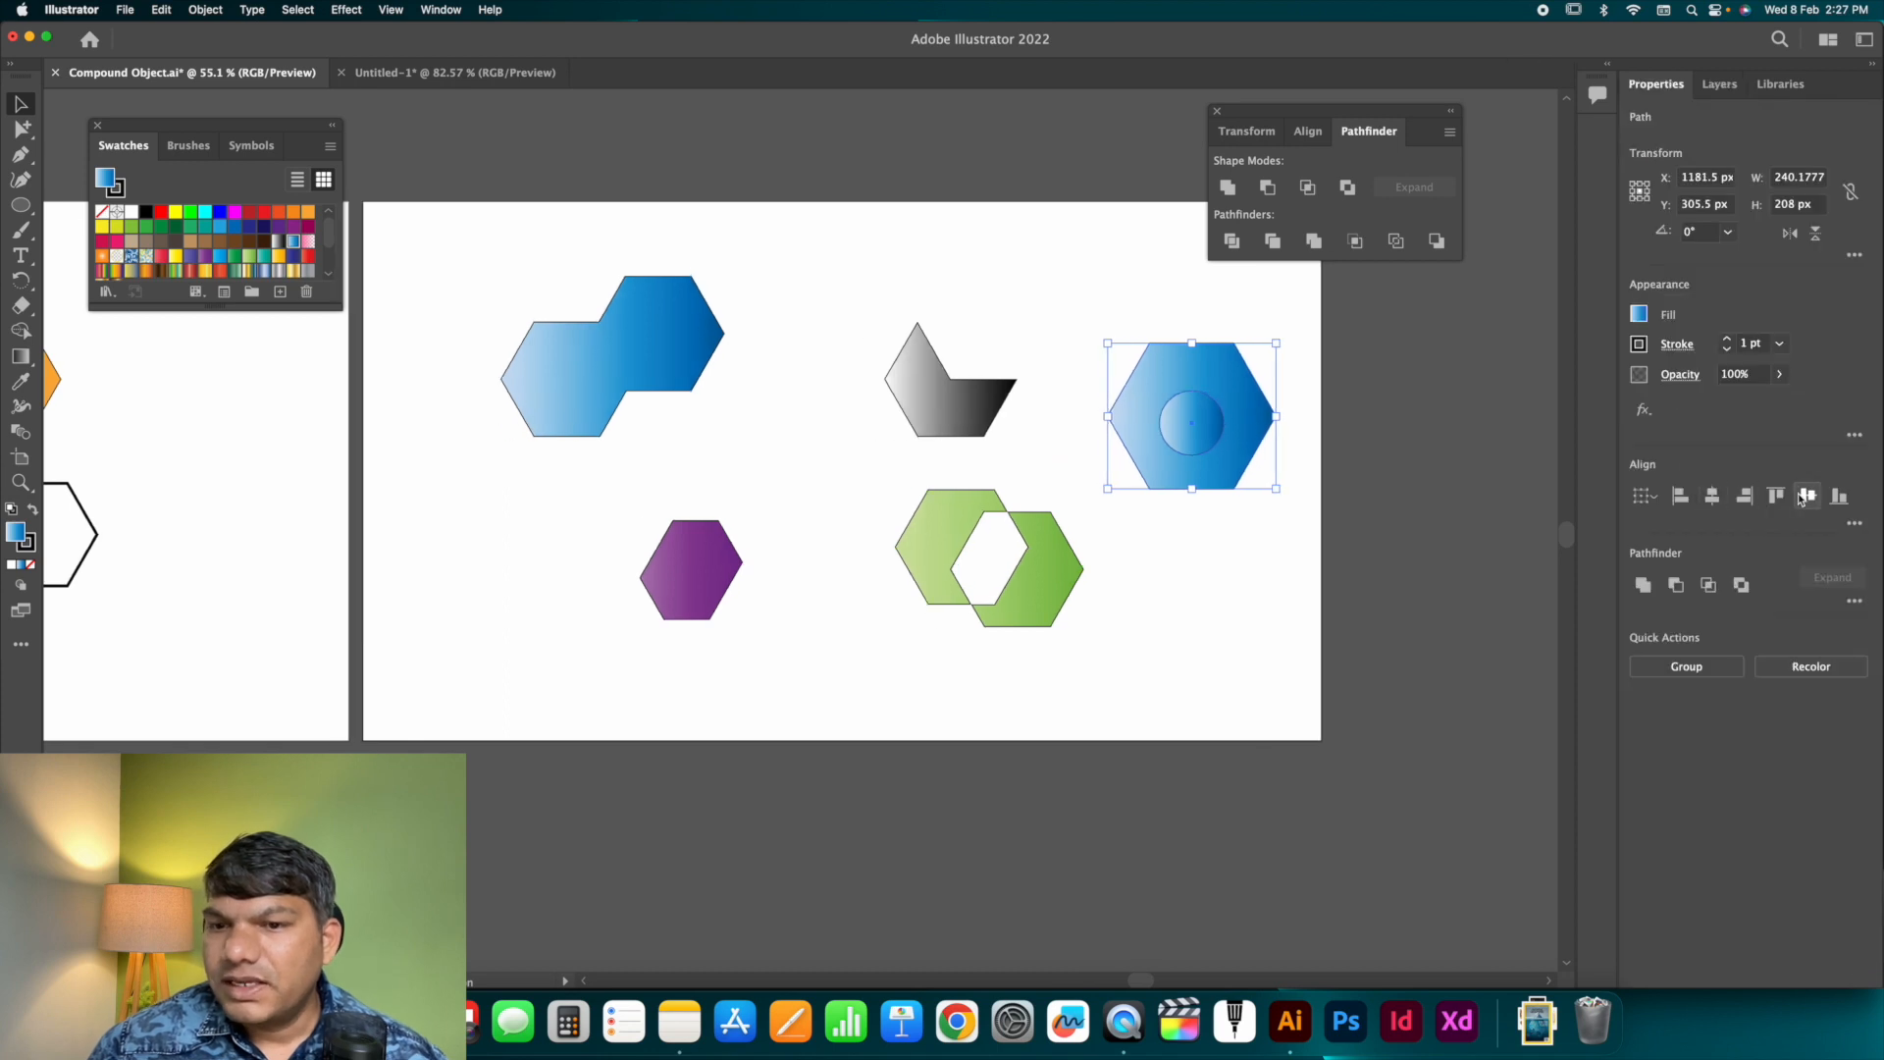
left_click(1807, 495)
scroll(1281, 422, "right", 5)
left_click(1099, 338)
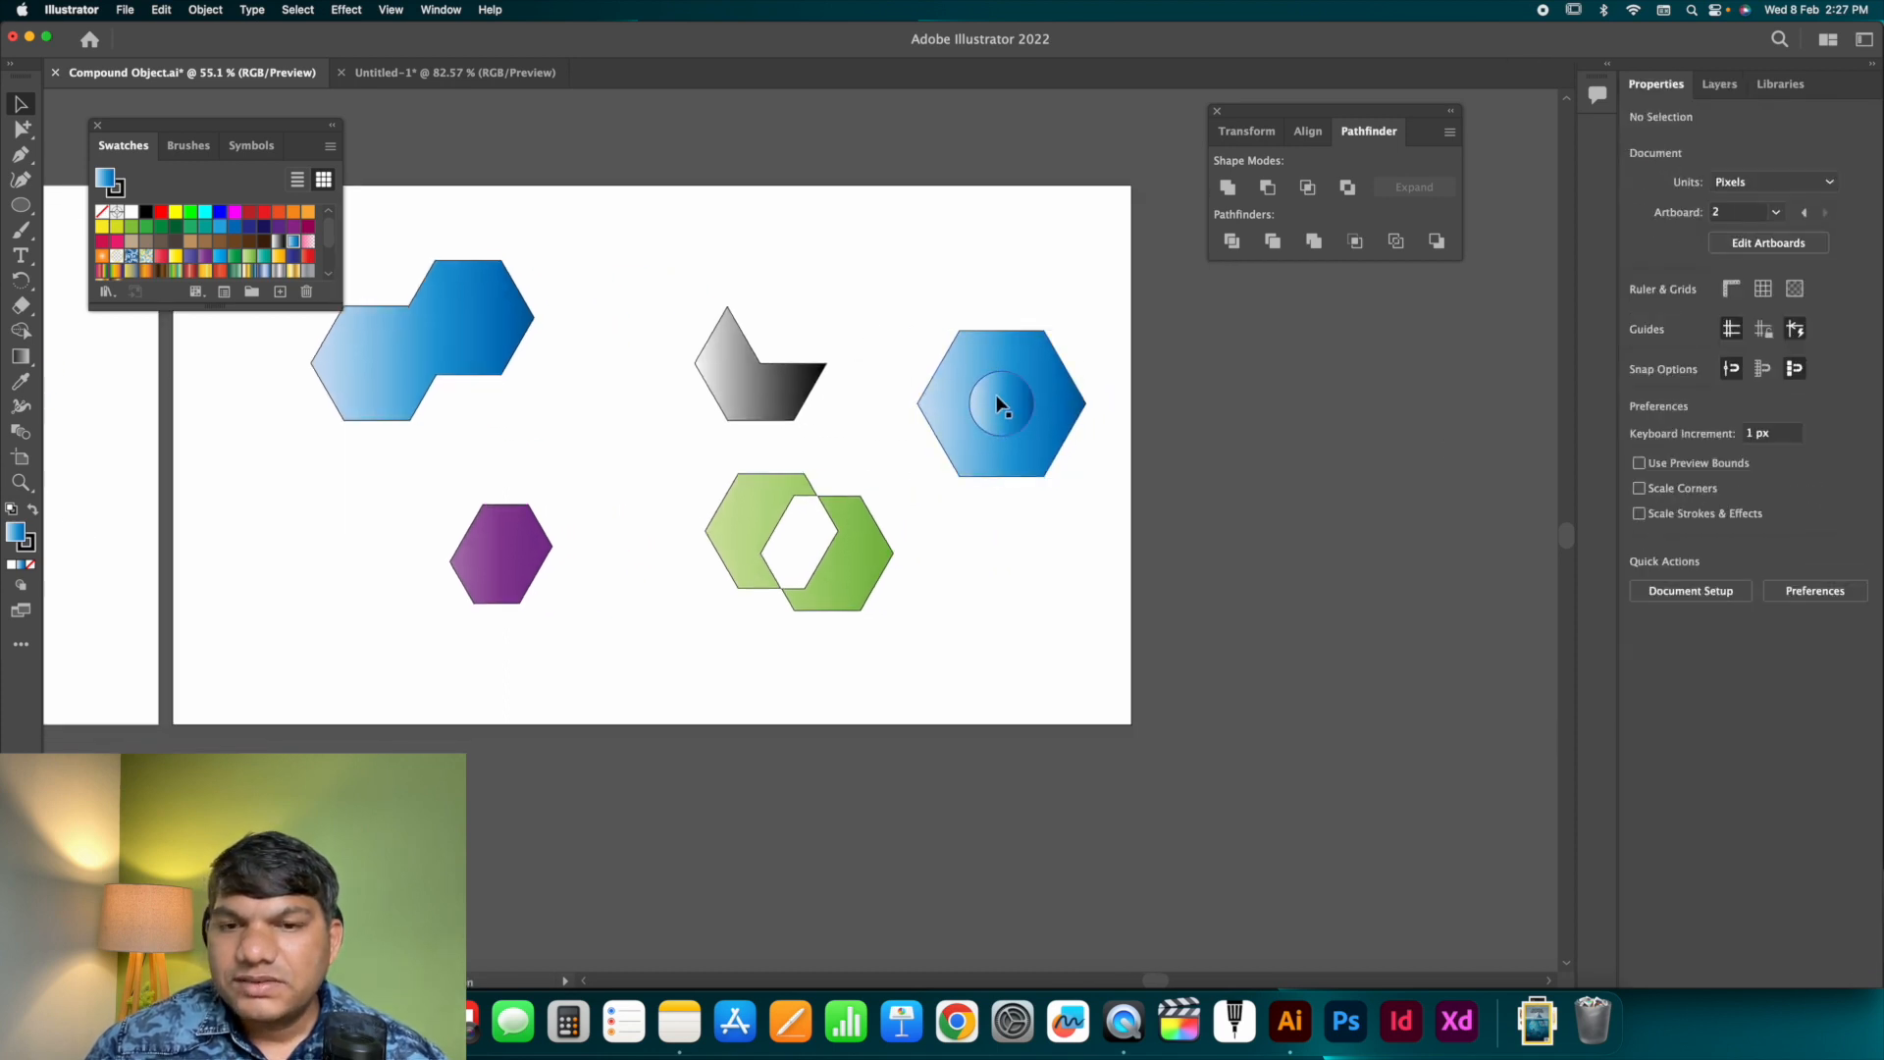
Cut the circle out of the hexagon with an ordinary Minus Front and move the resulting shape upward.
left_click(1003, 388)
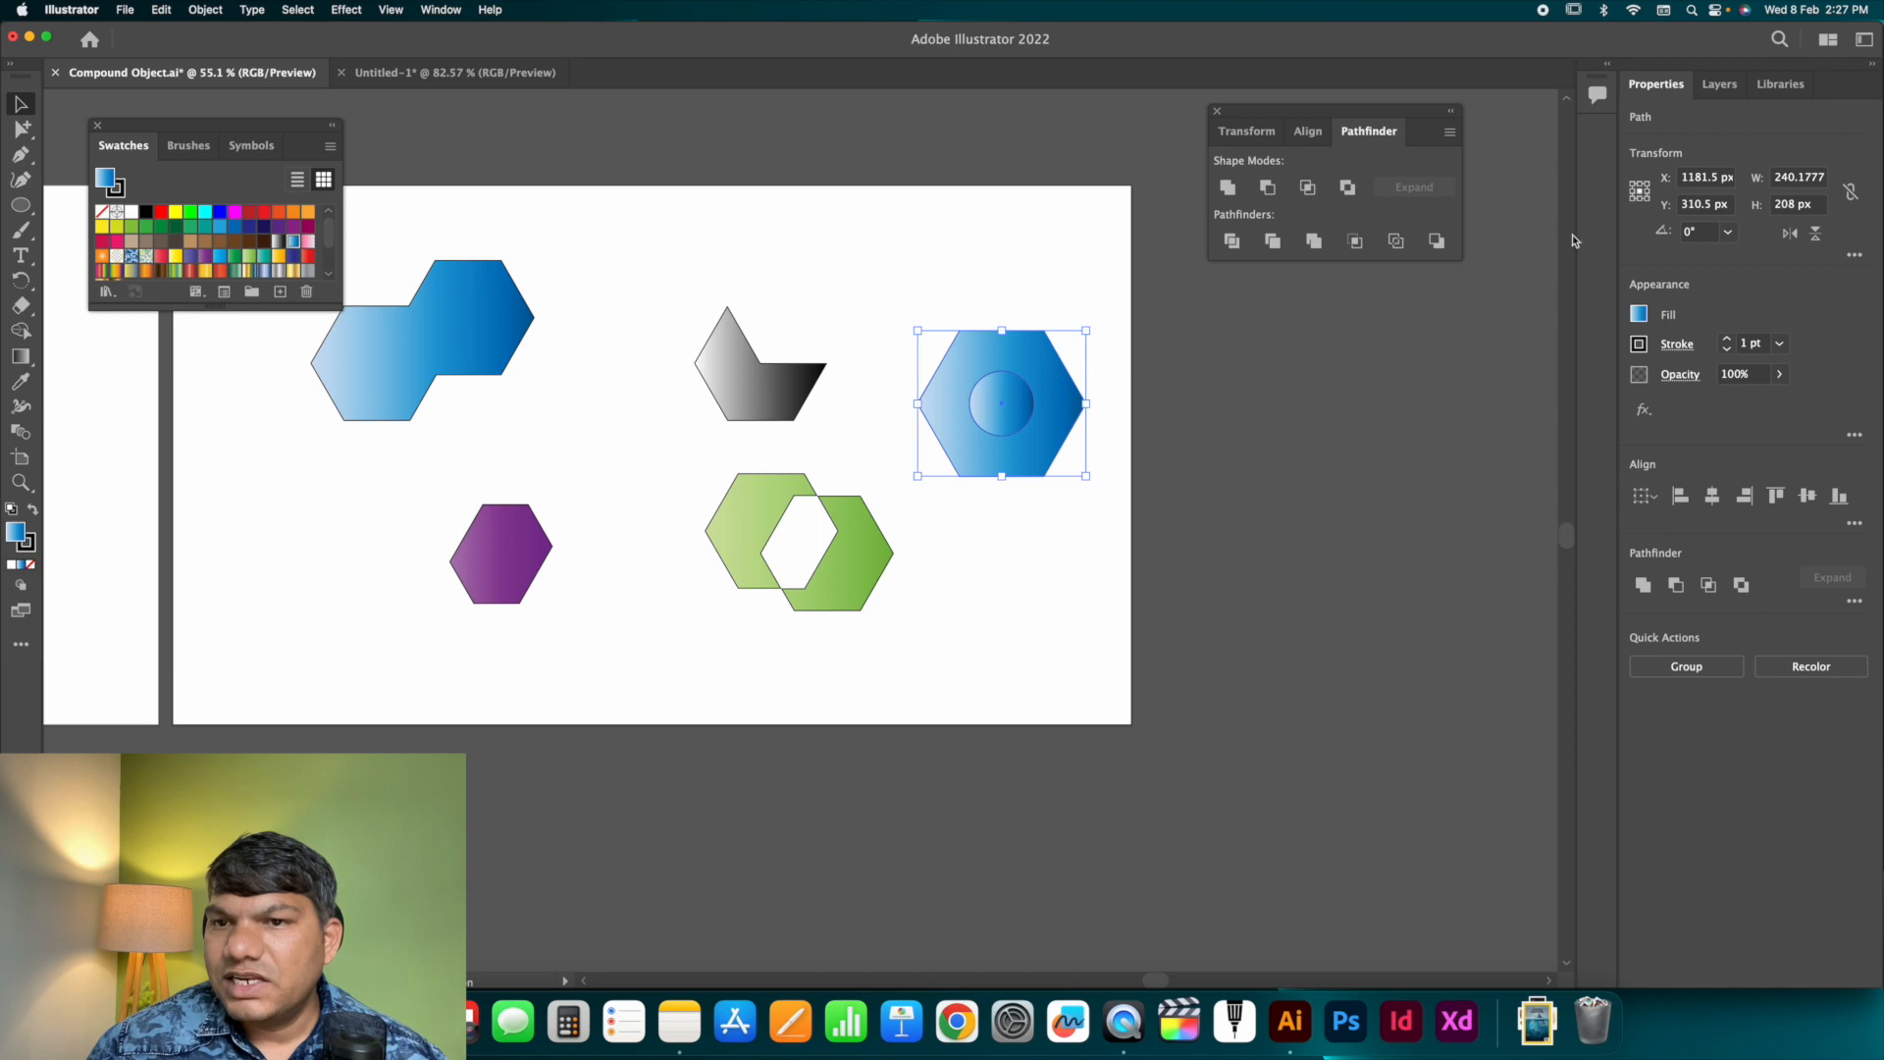
left_click(1268, 191)
left_click(1046, 210)
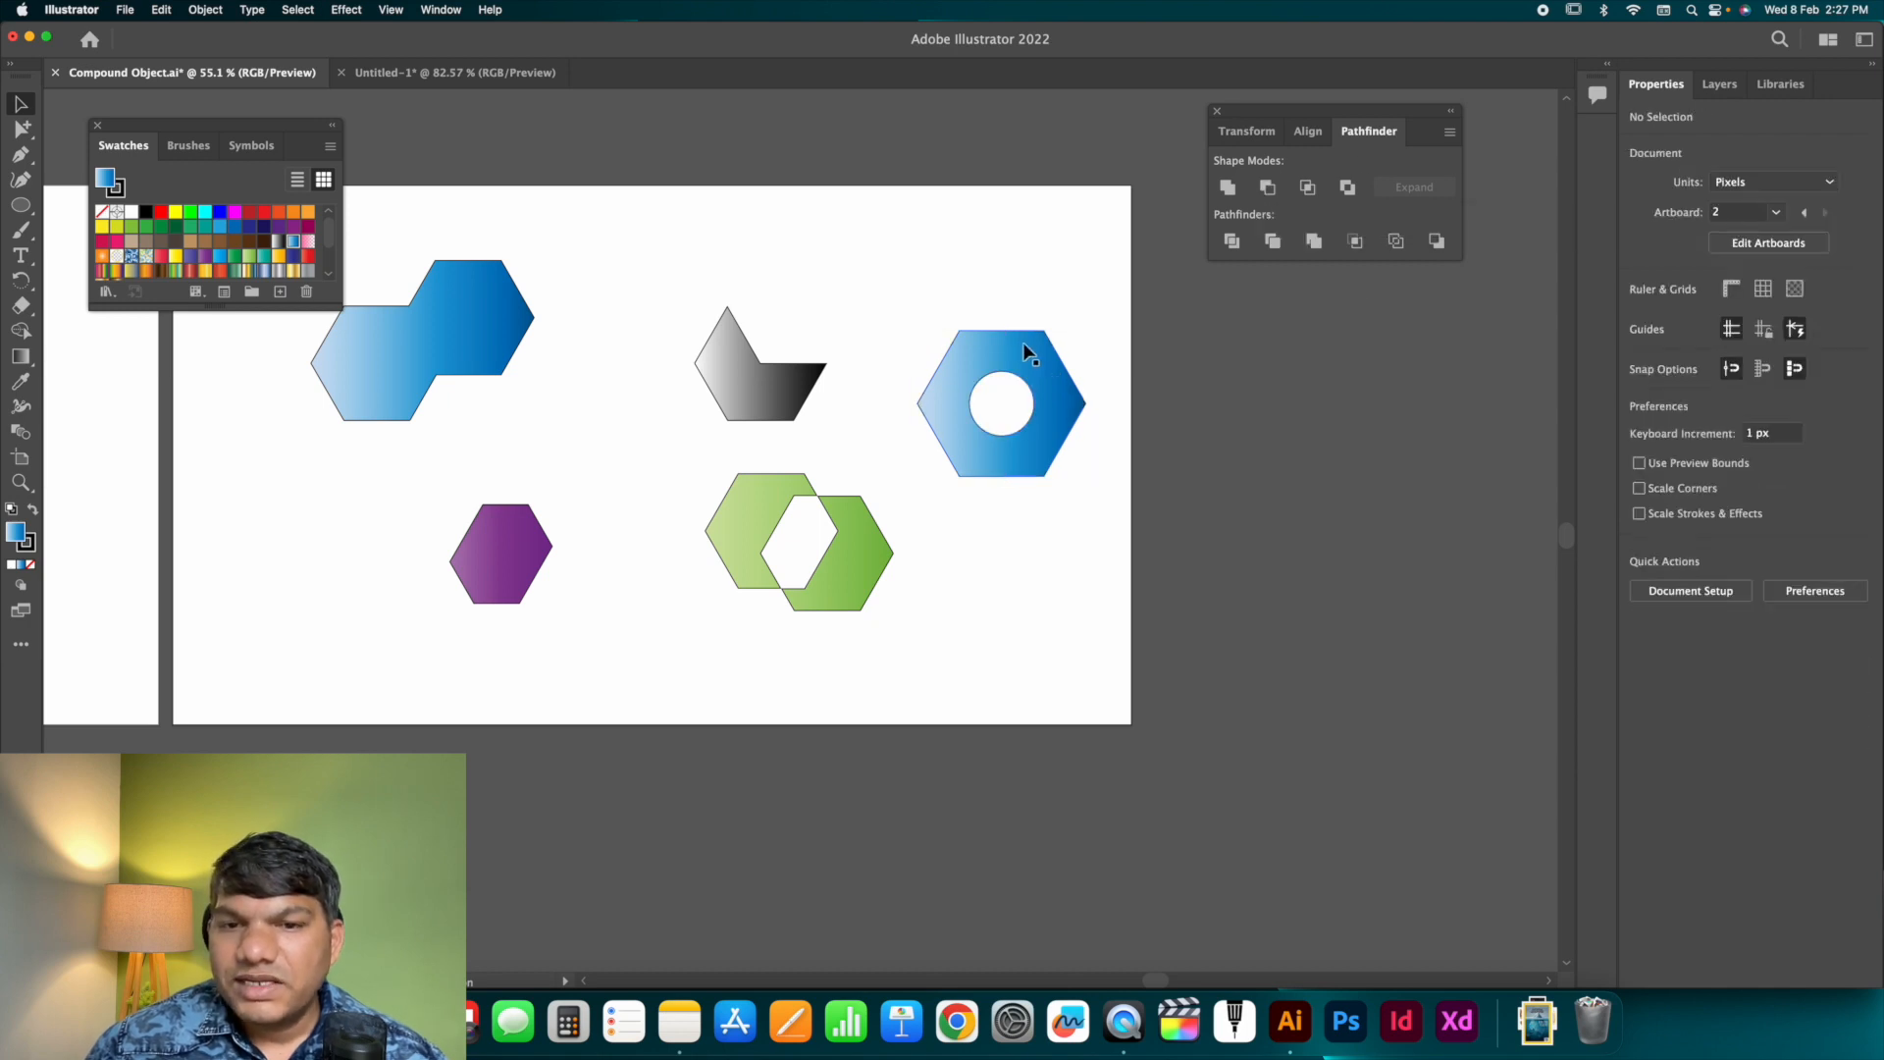
left_click_drag(1023, 342, 983, 345)
left_click(1084, 308)
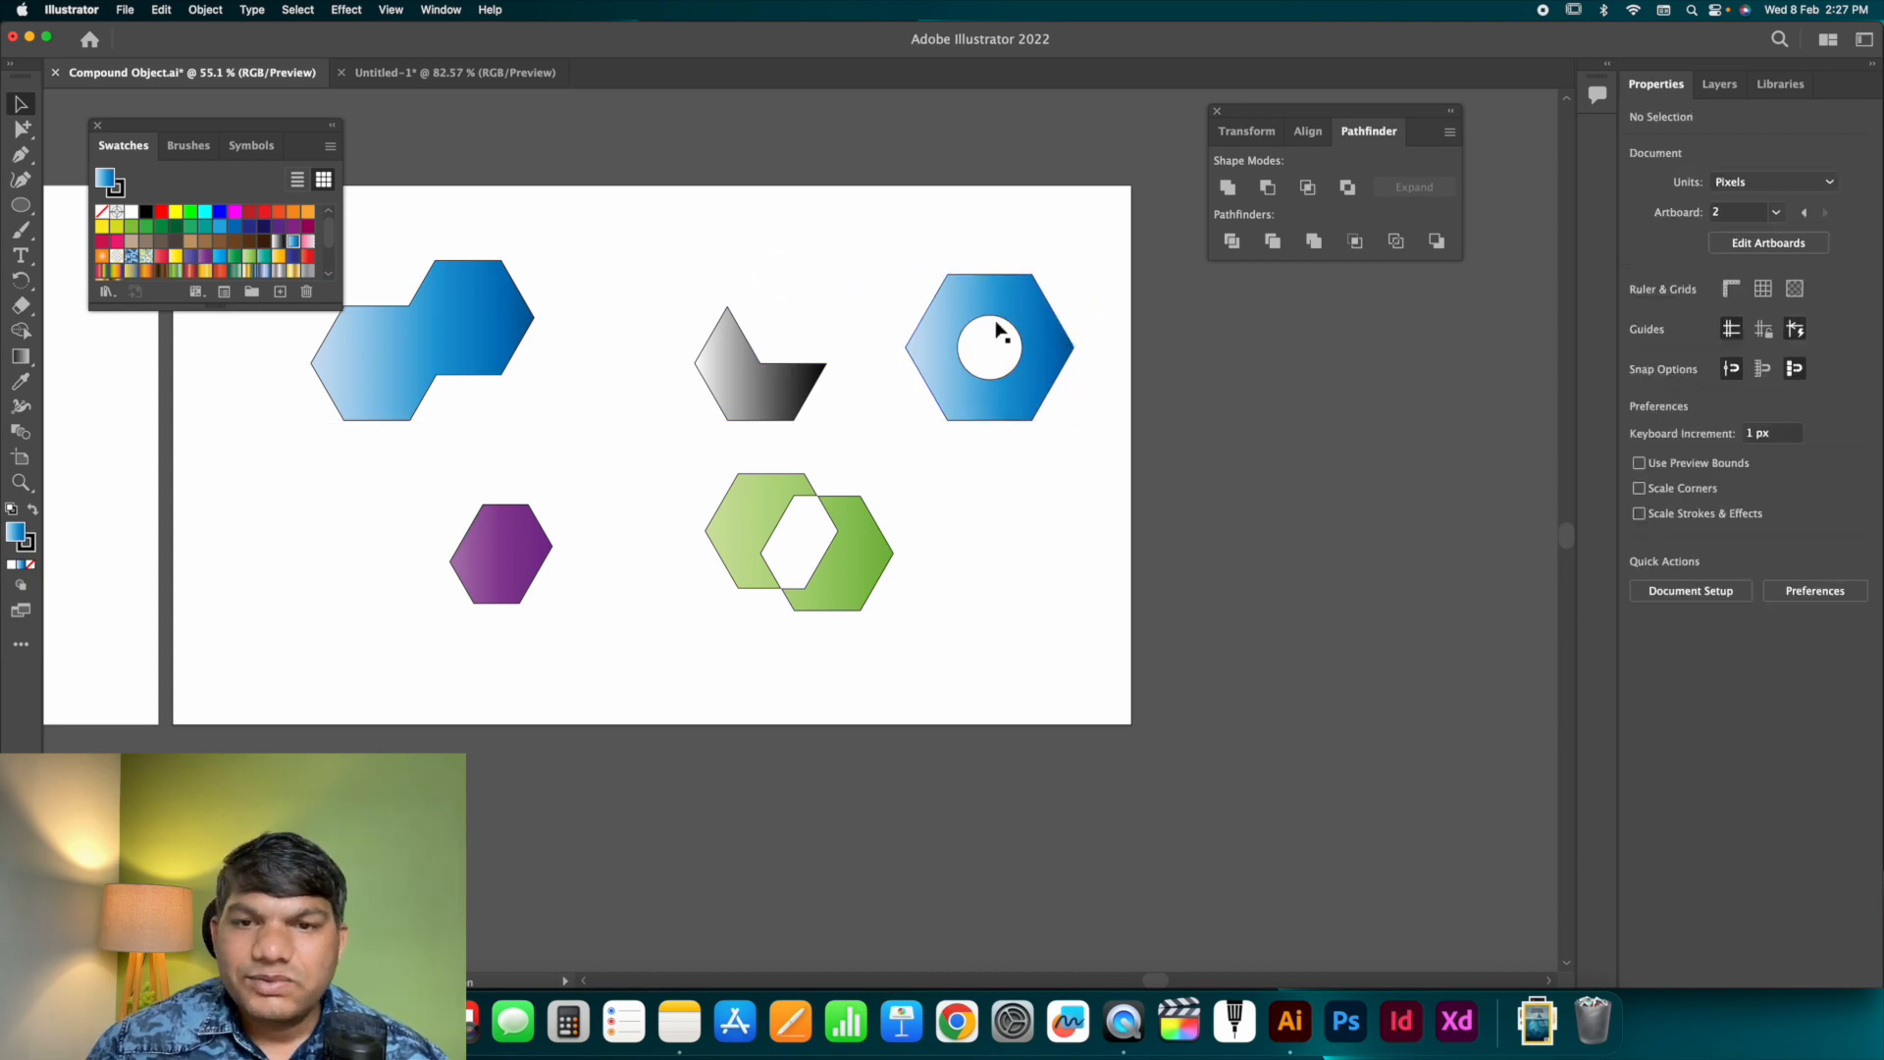
Check the holed hexagon's layer entry and shift its inner circle slightly left within the shape with the Group Selection tool.
mouse_move(1009, 329)
left_mouse_down()
mouse_move(992, 331)
mouse_move(1009, 332)
left_mouse_up()
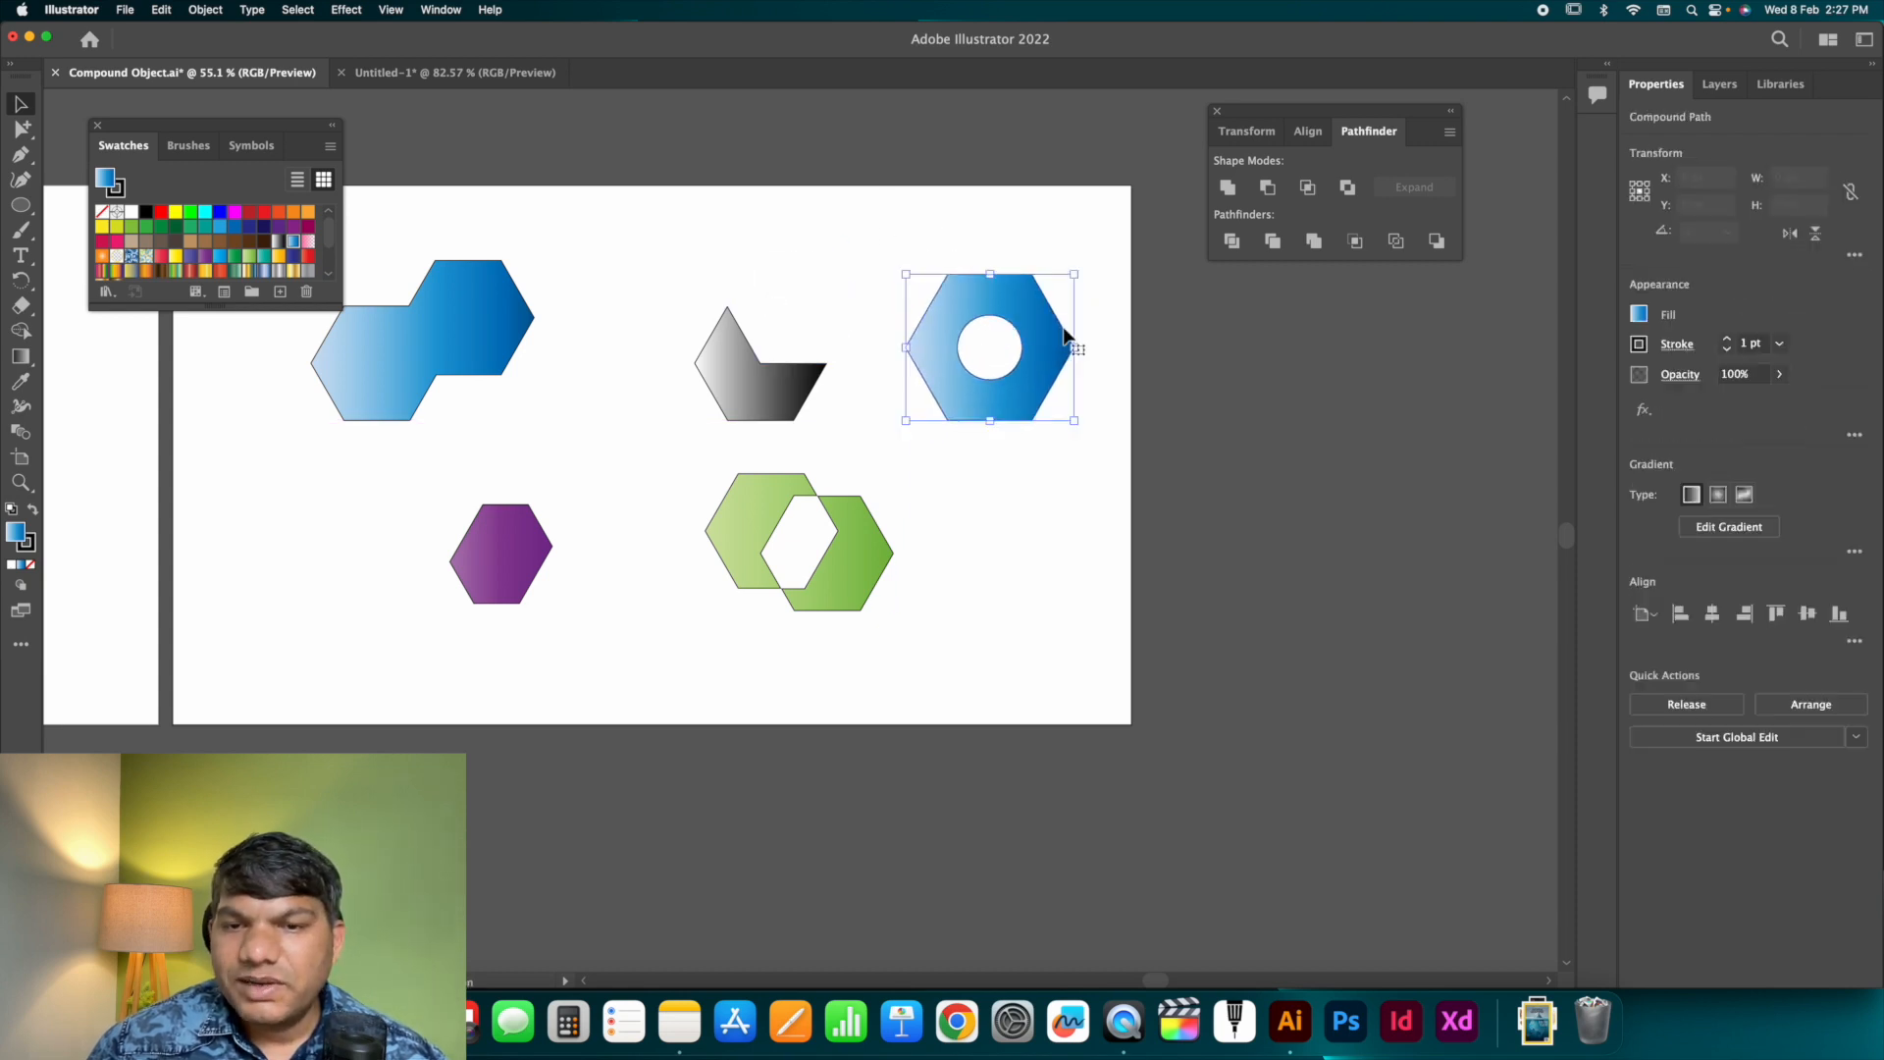
key("F7")
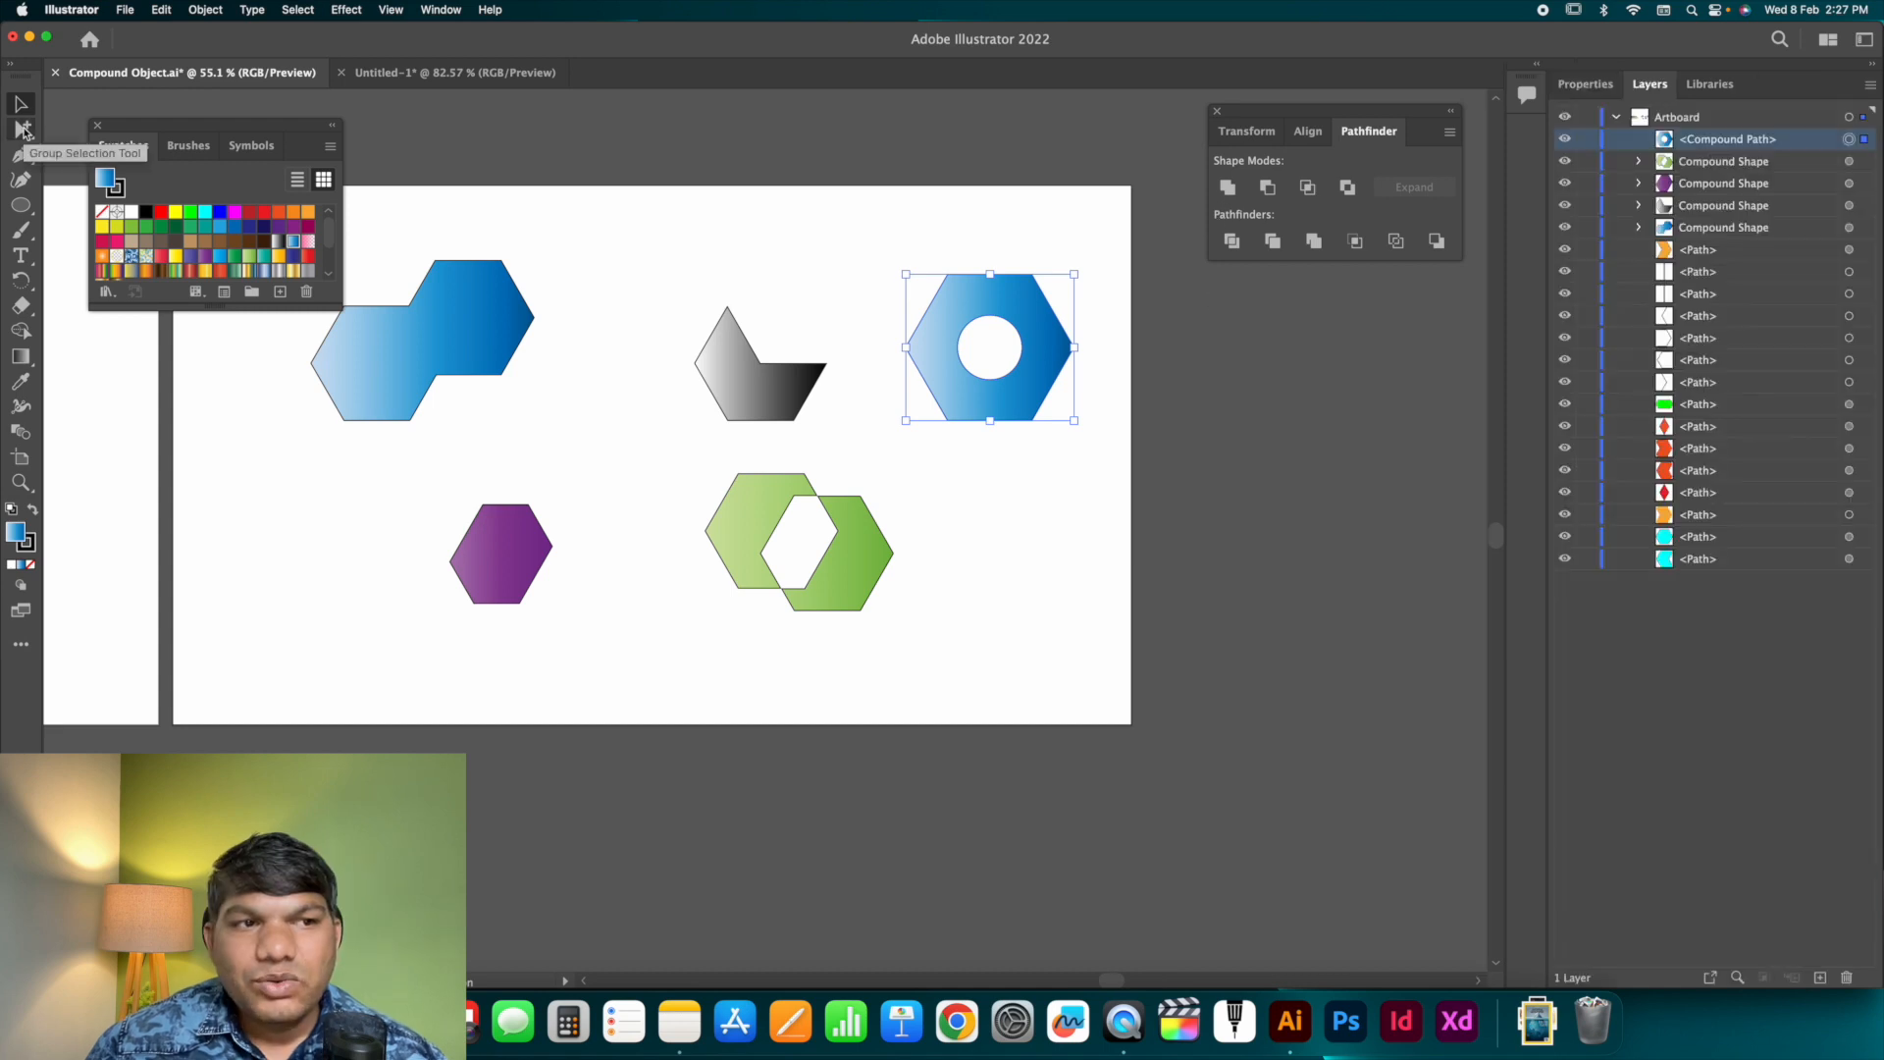
left_click(24, 130)
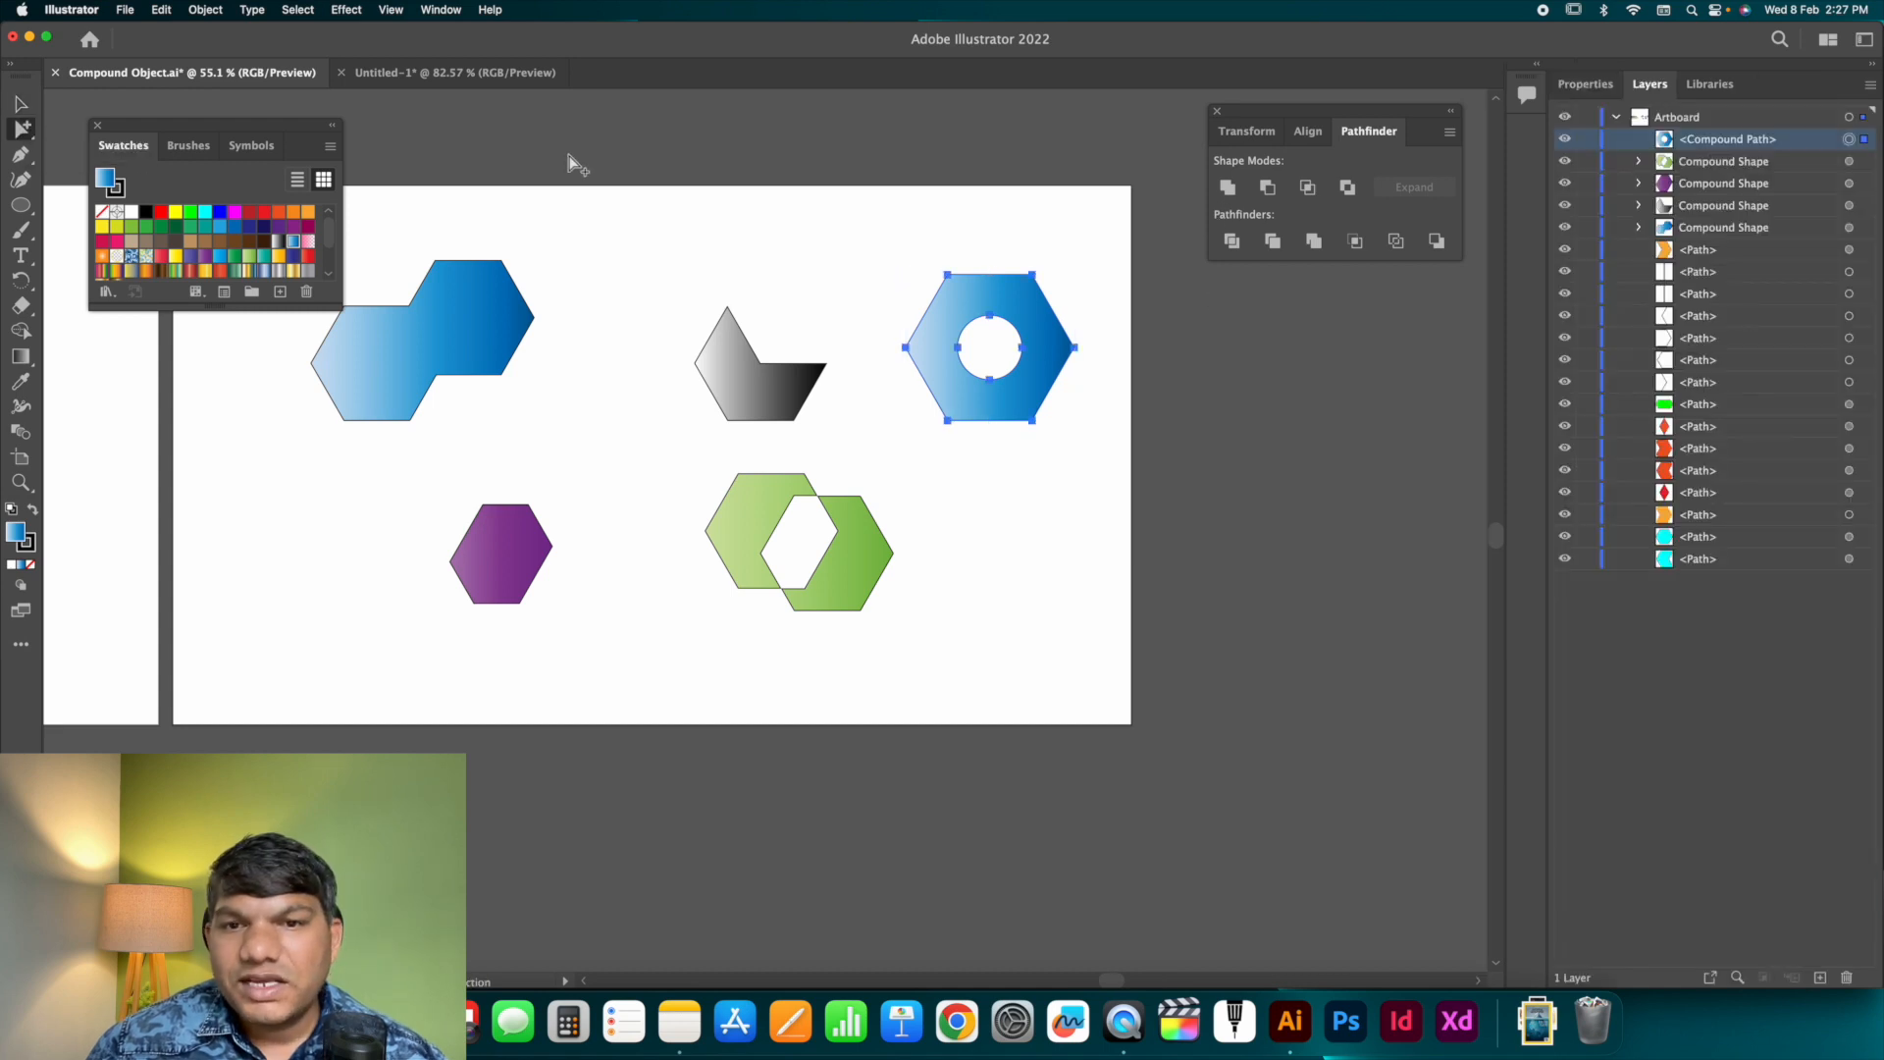
left_click(1018, 335)
left_click_drag(1014, 330, 1039, 310)
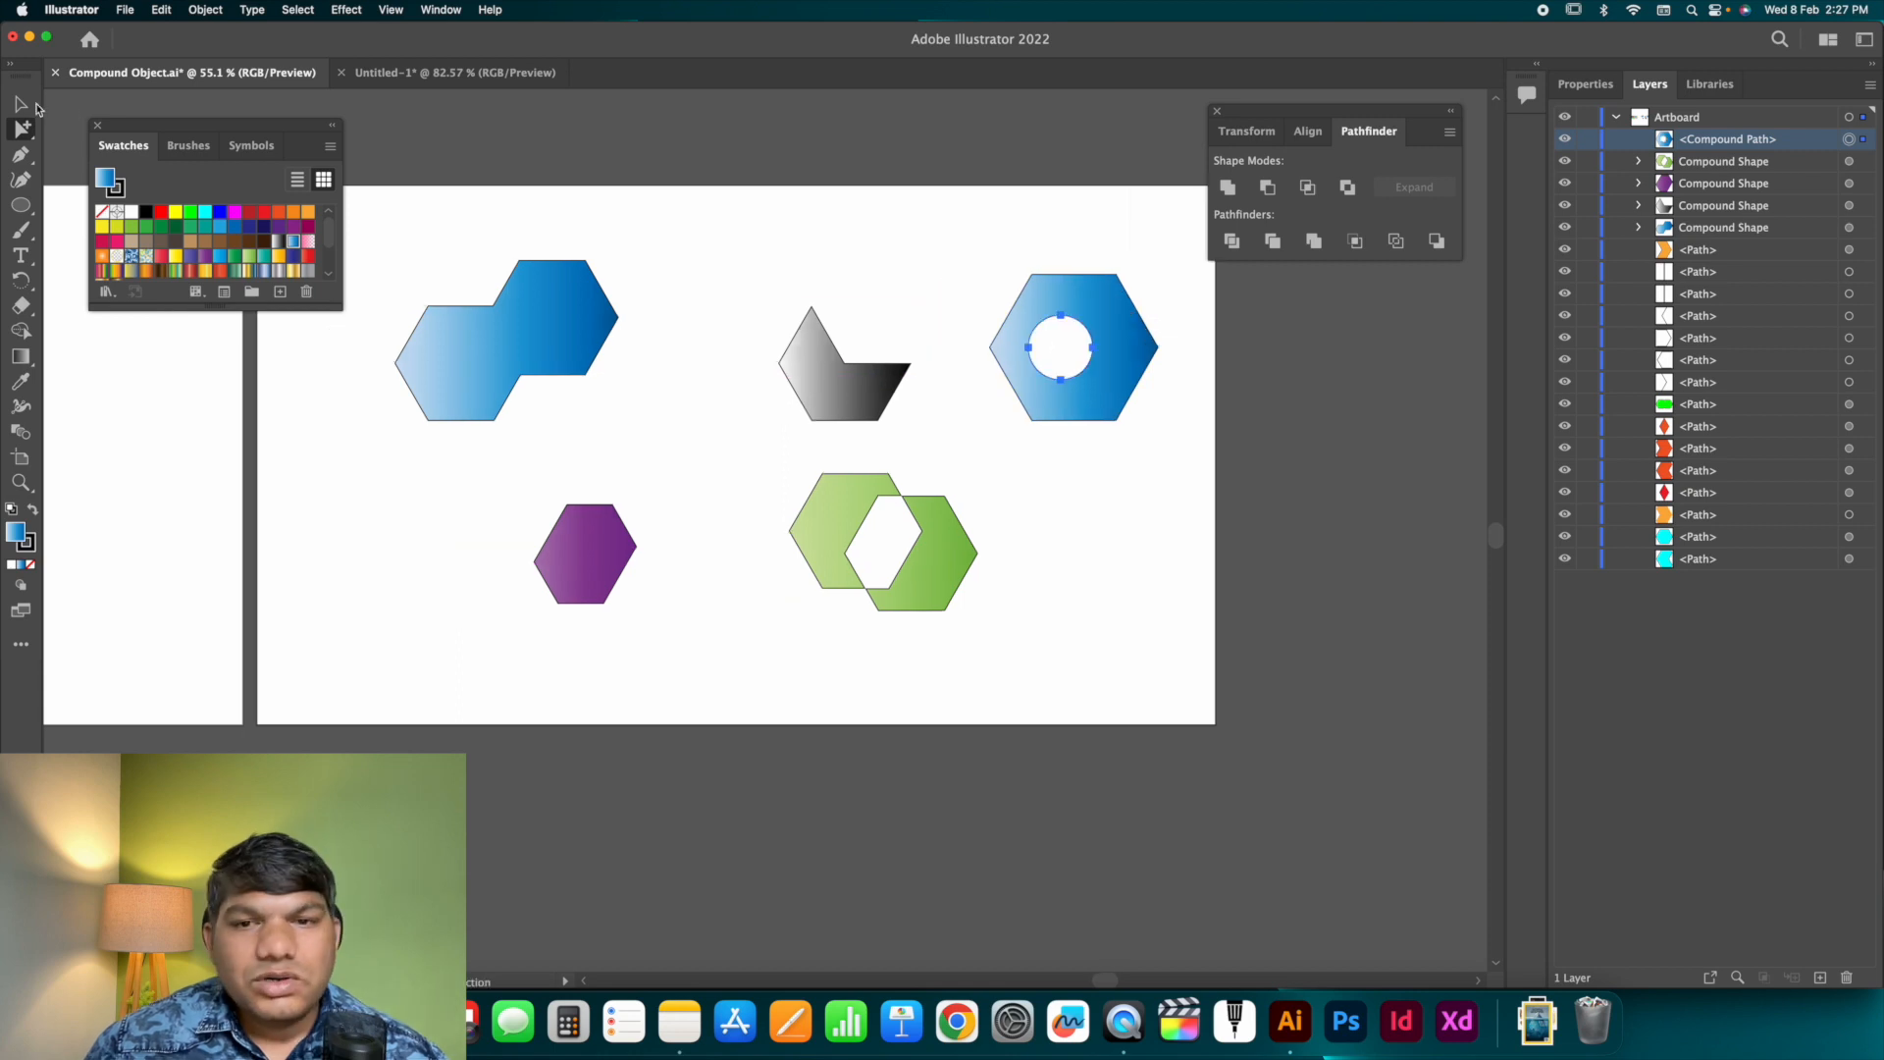
left_click(22, 104)
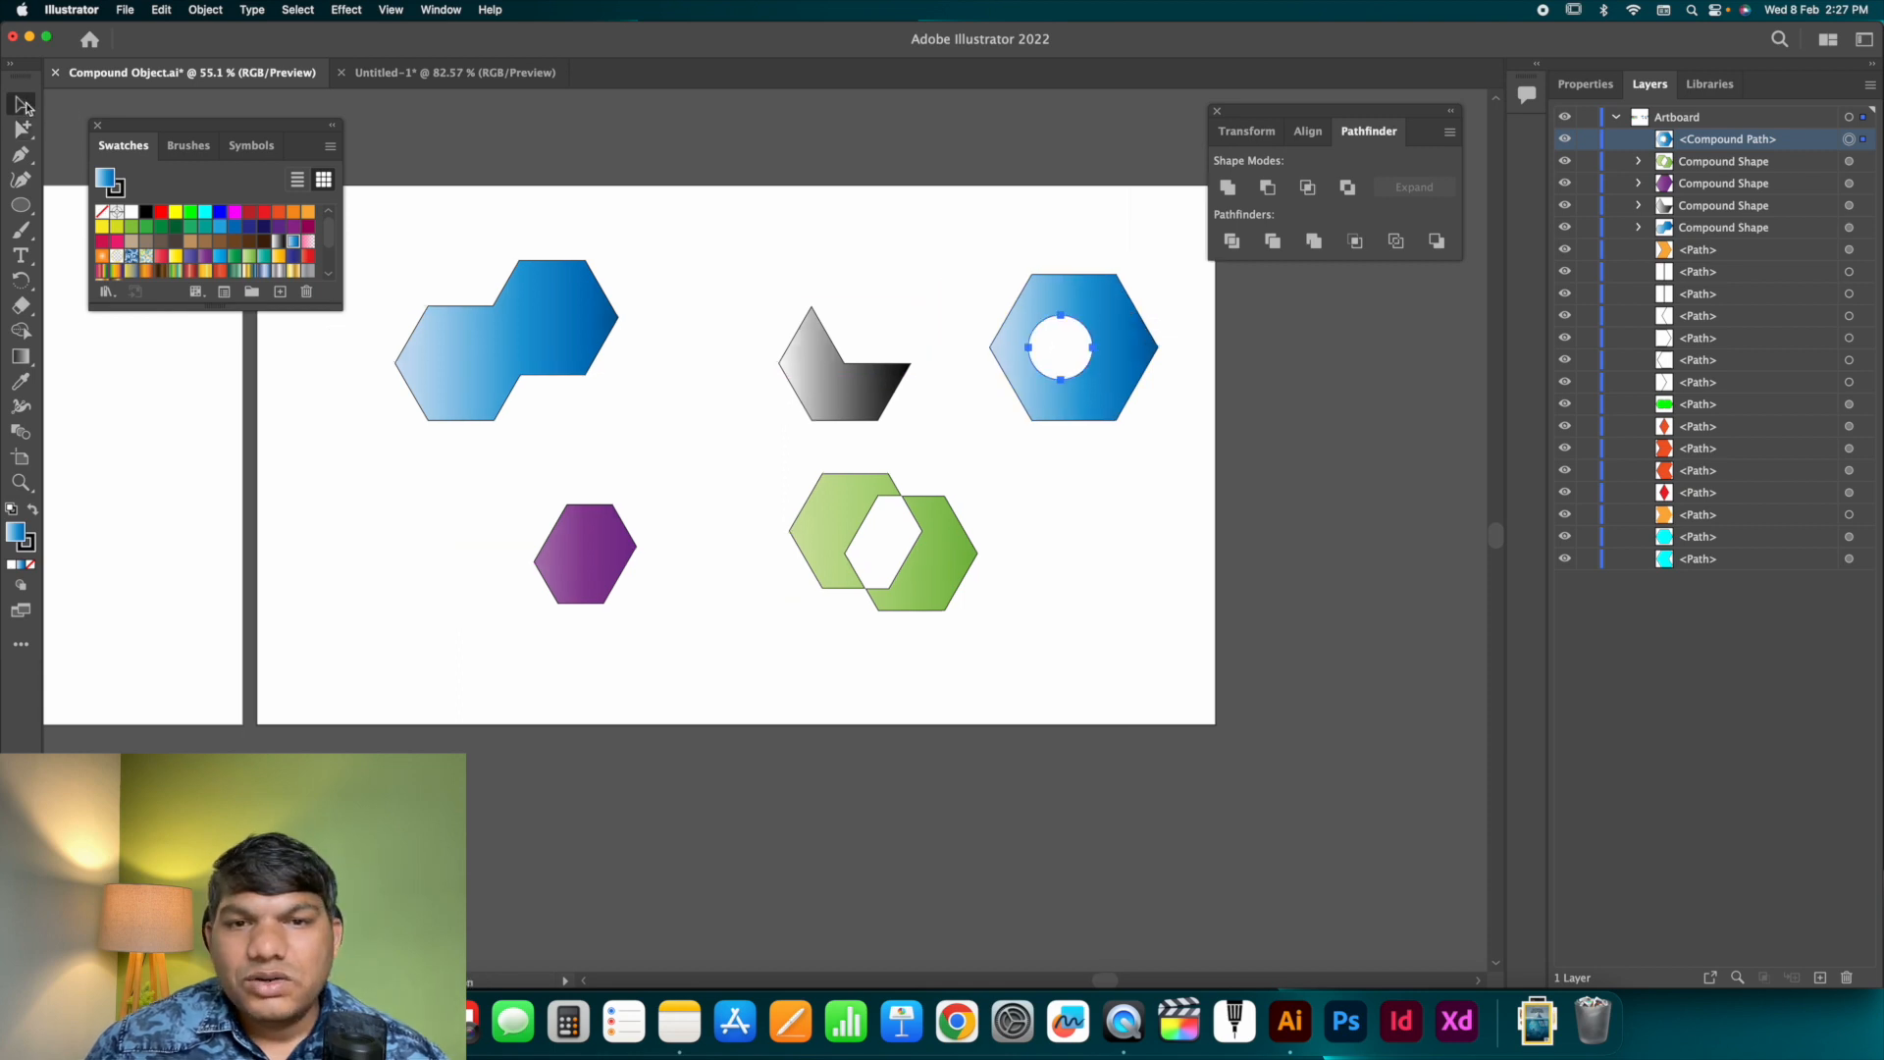
left_click(1055, 307)
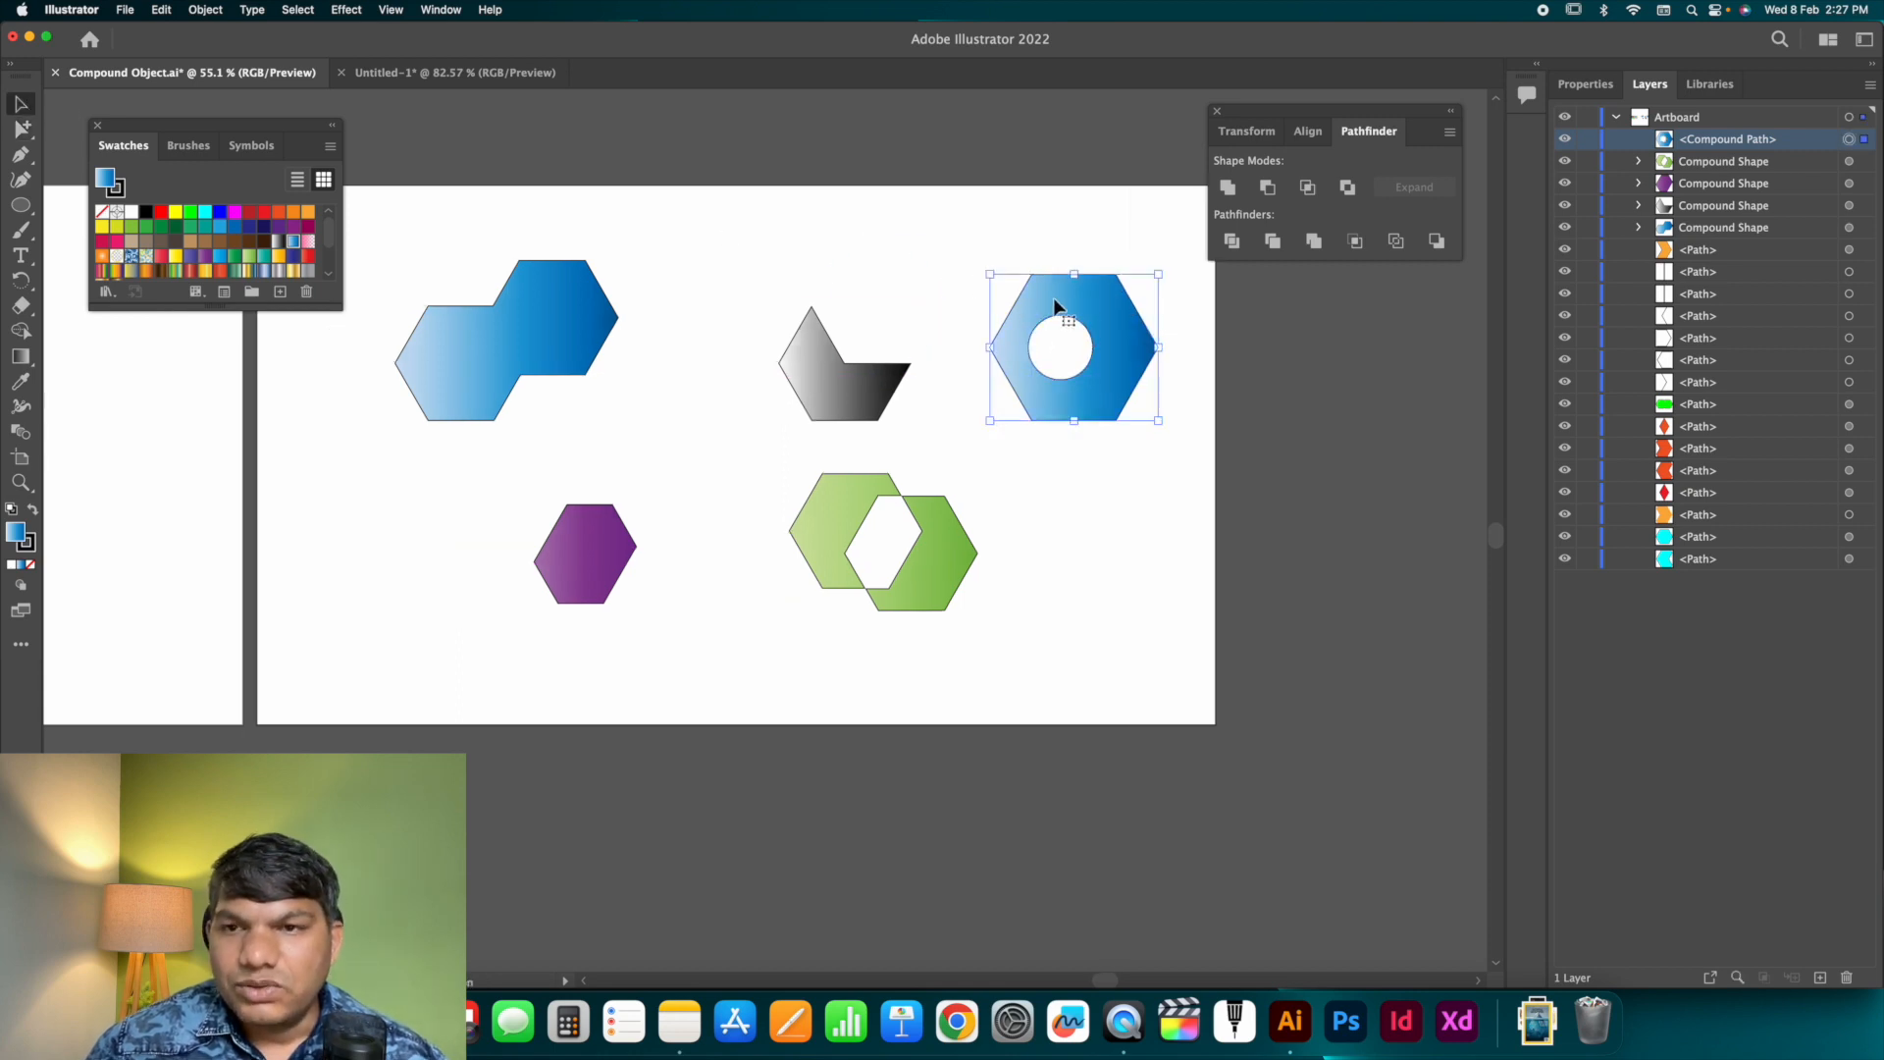
Add a third artboard, 1366 px wide and 768 px high, directly to the right of the second artboard.
left_click(921, 438)
scroll(922, 438, "left", 3)
key("super+minus")
key("super+minus")
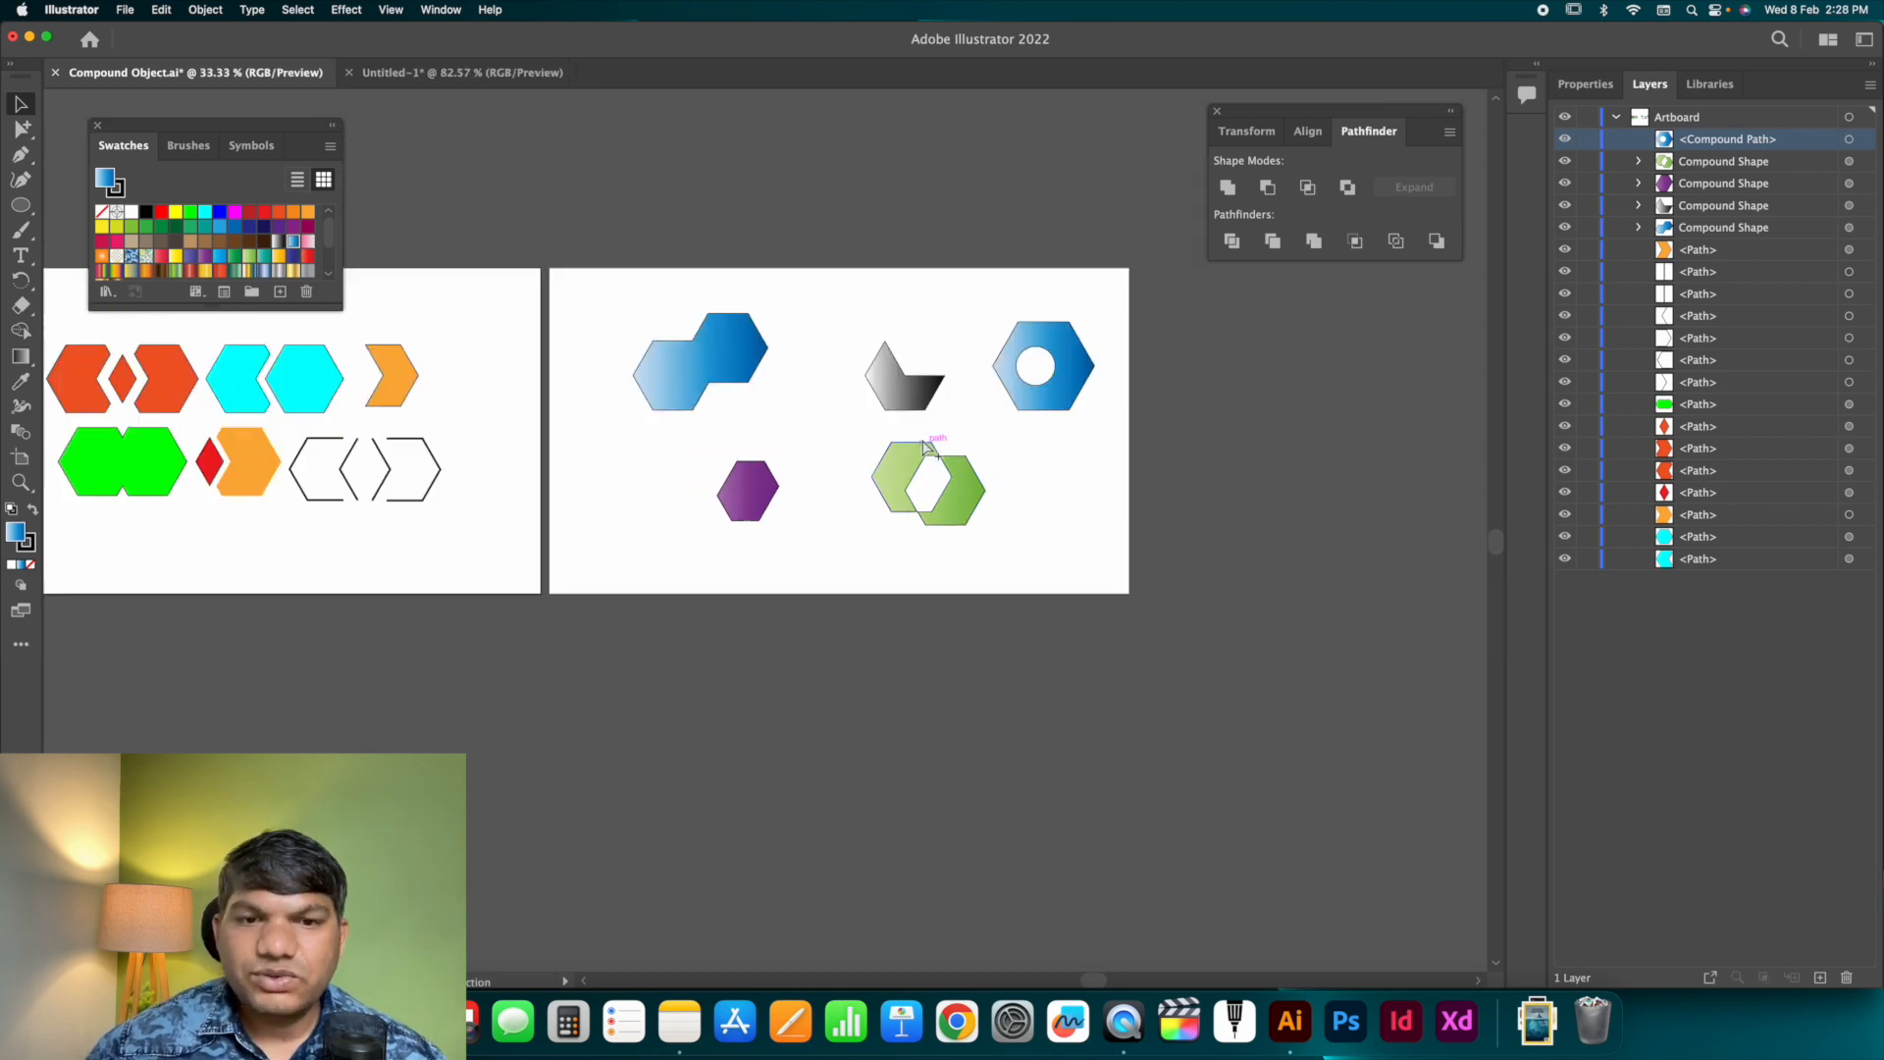
key("super+minus")
scroll(922, 438, "left", 3)
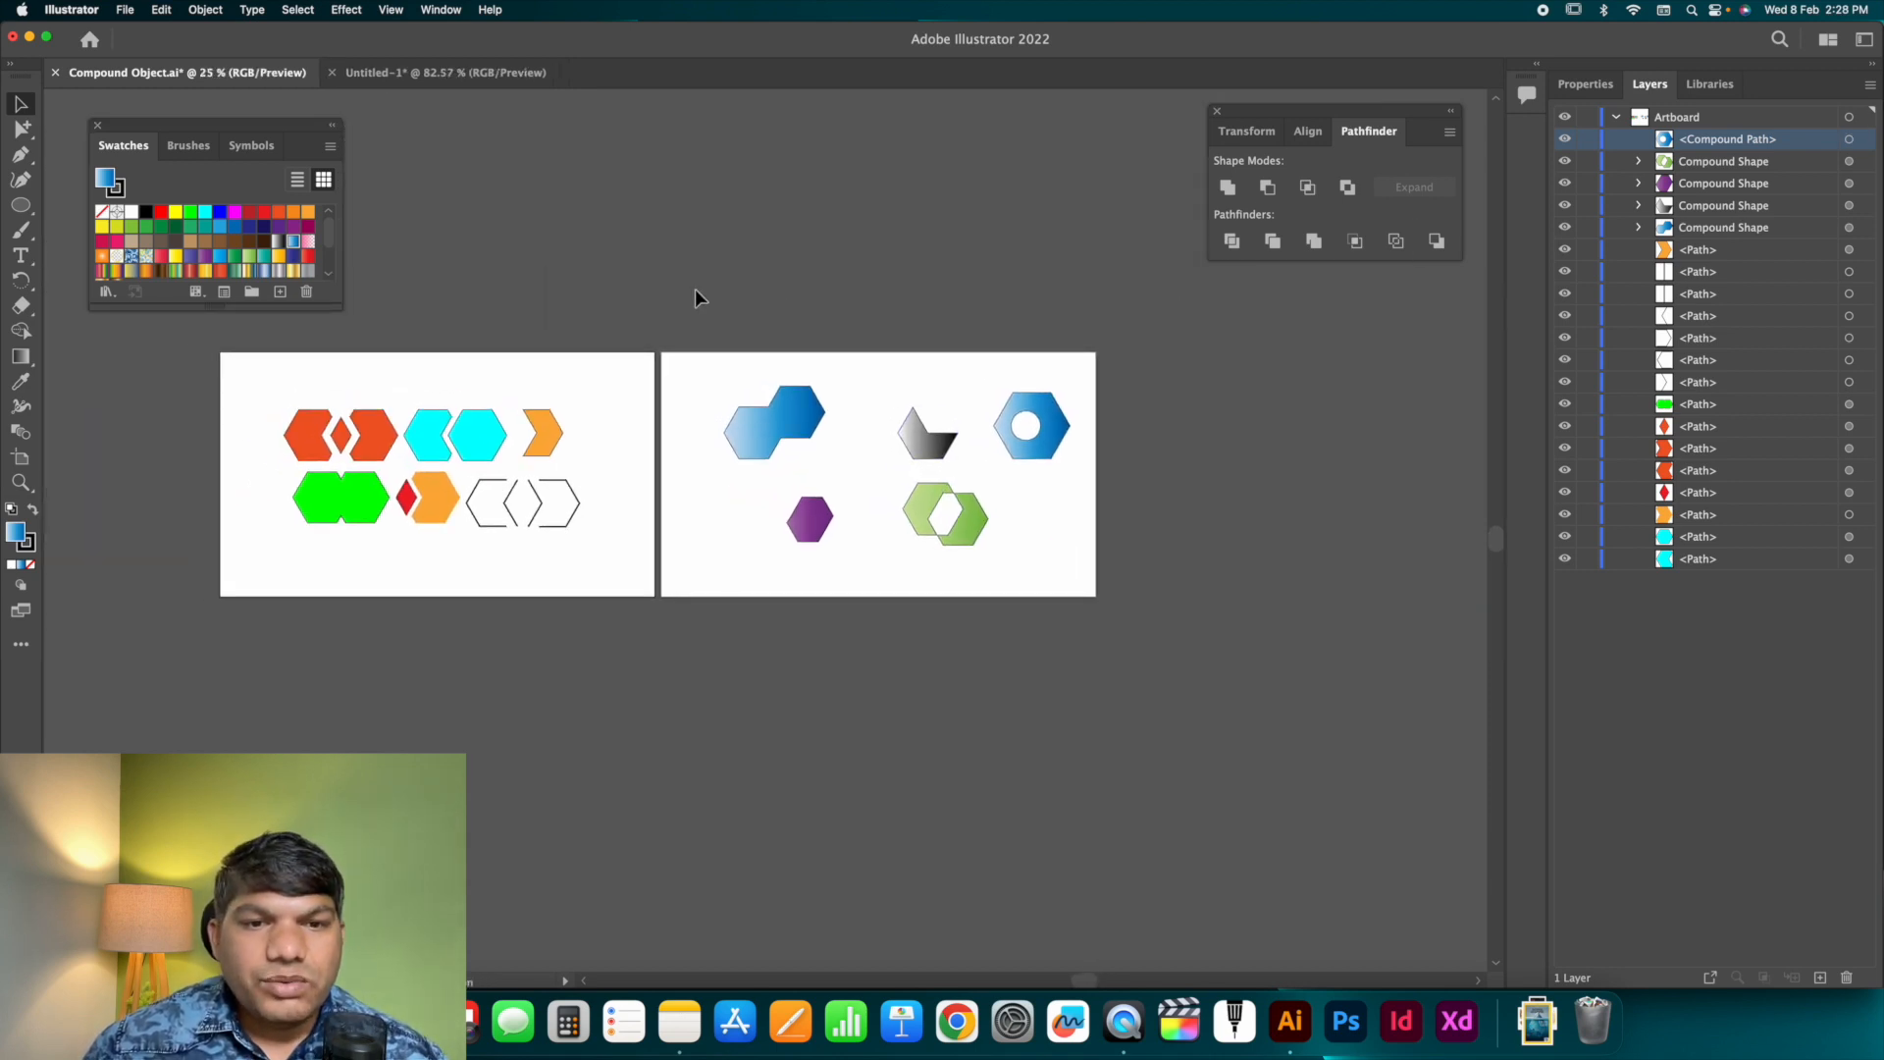
left_click_drag(698, 366, 791, 354)
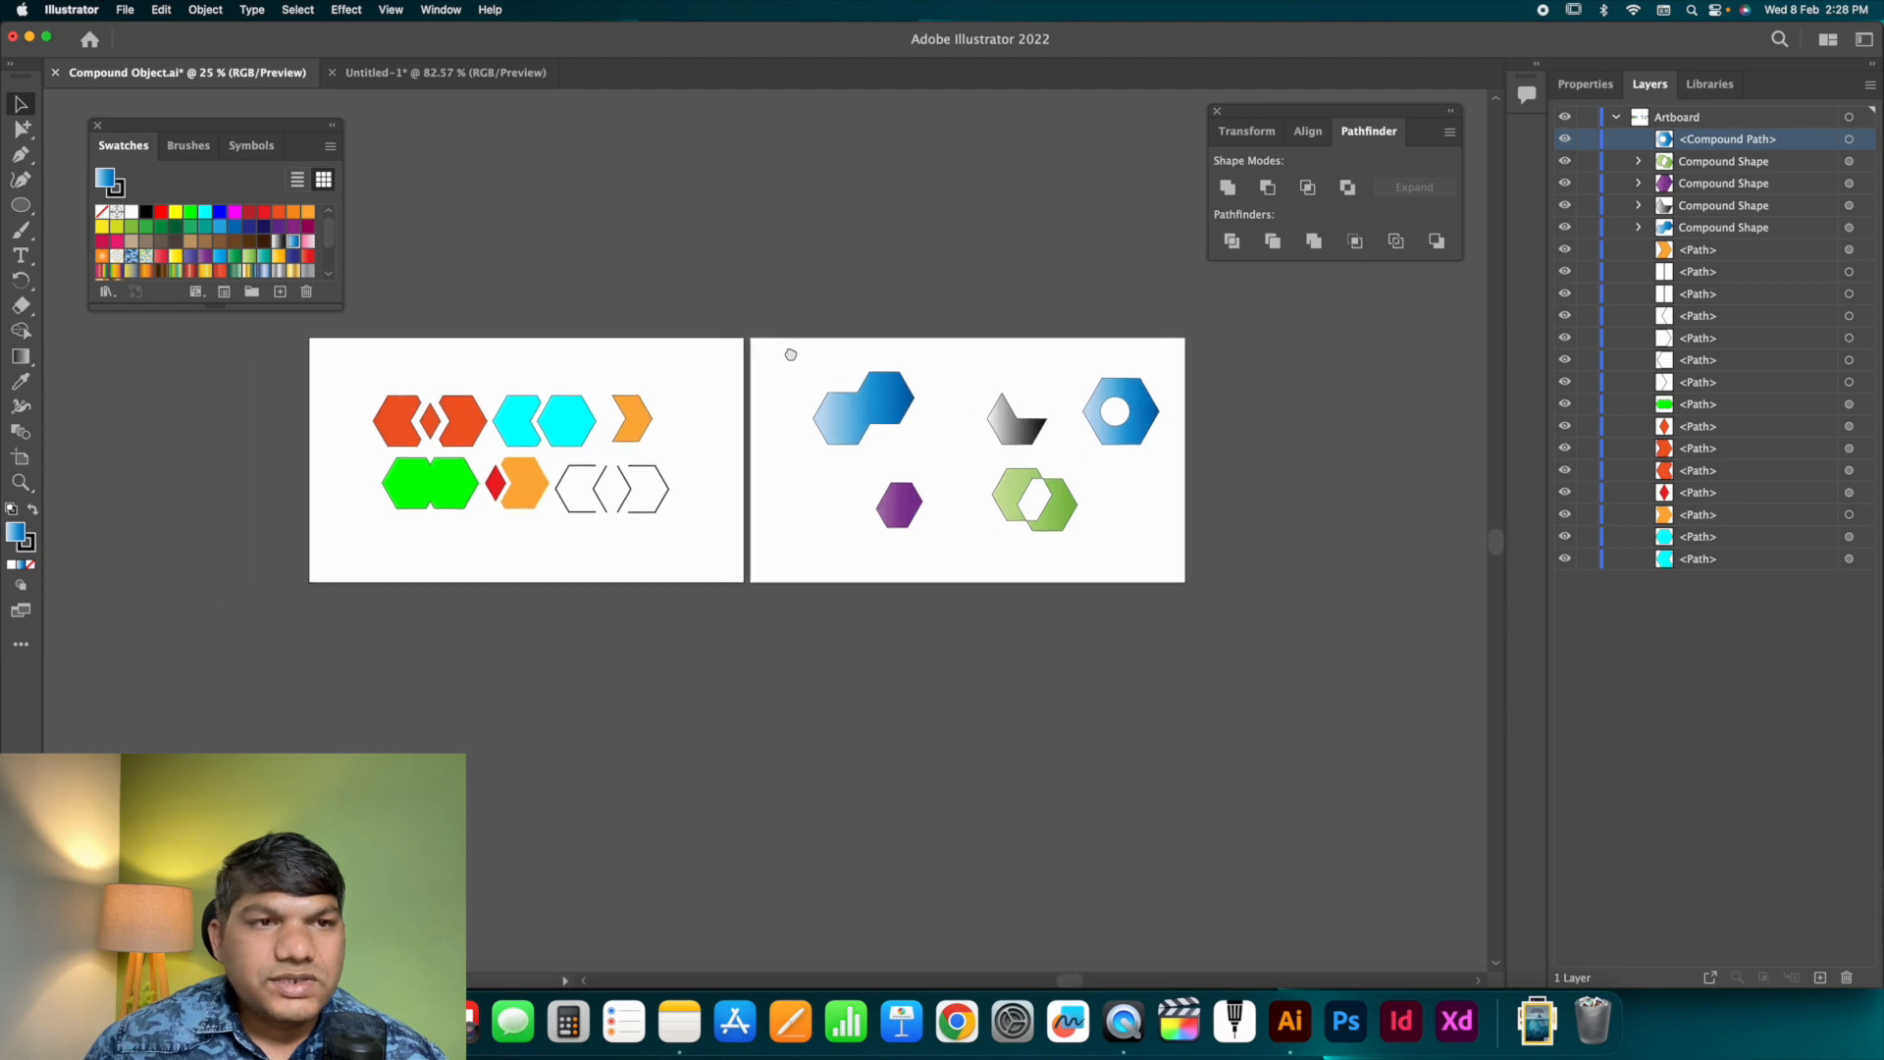
left_click(214, 11)
mouse_move(226, 510)
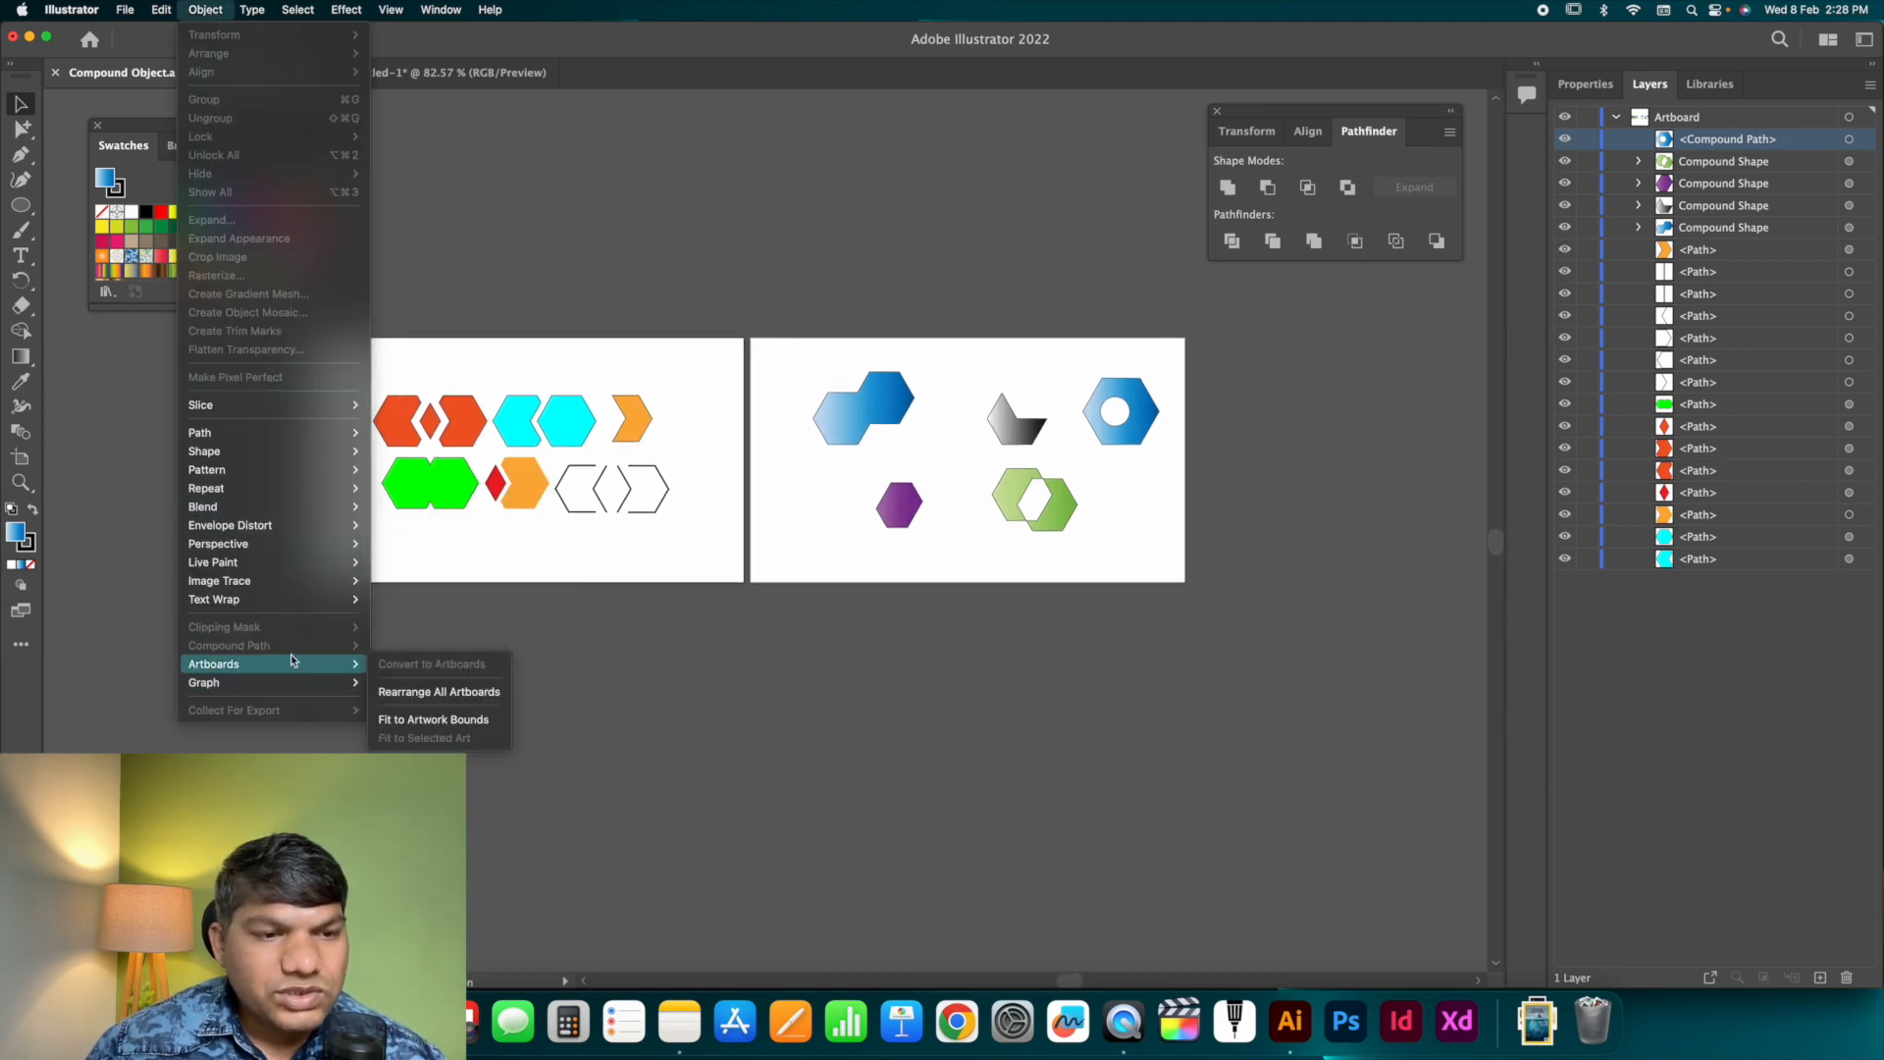
left_click(377, 646)
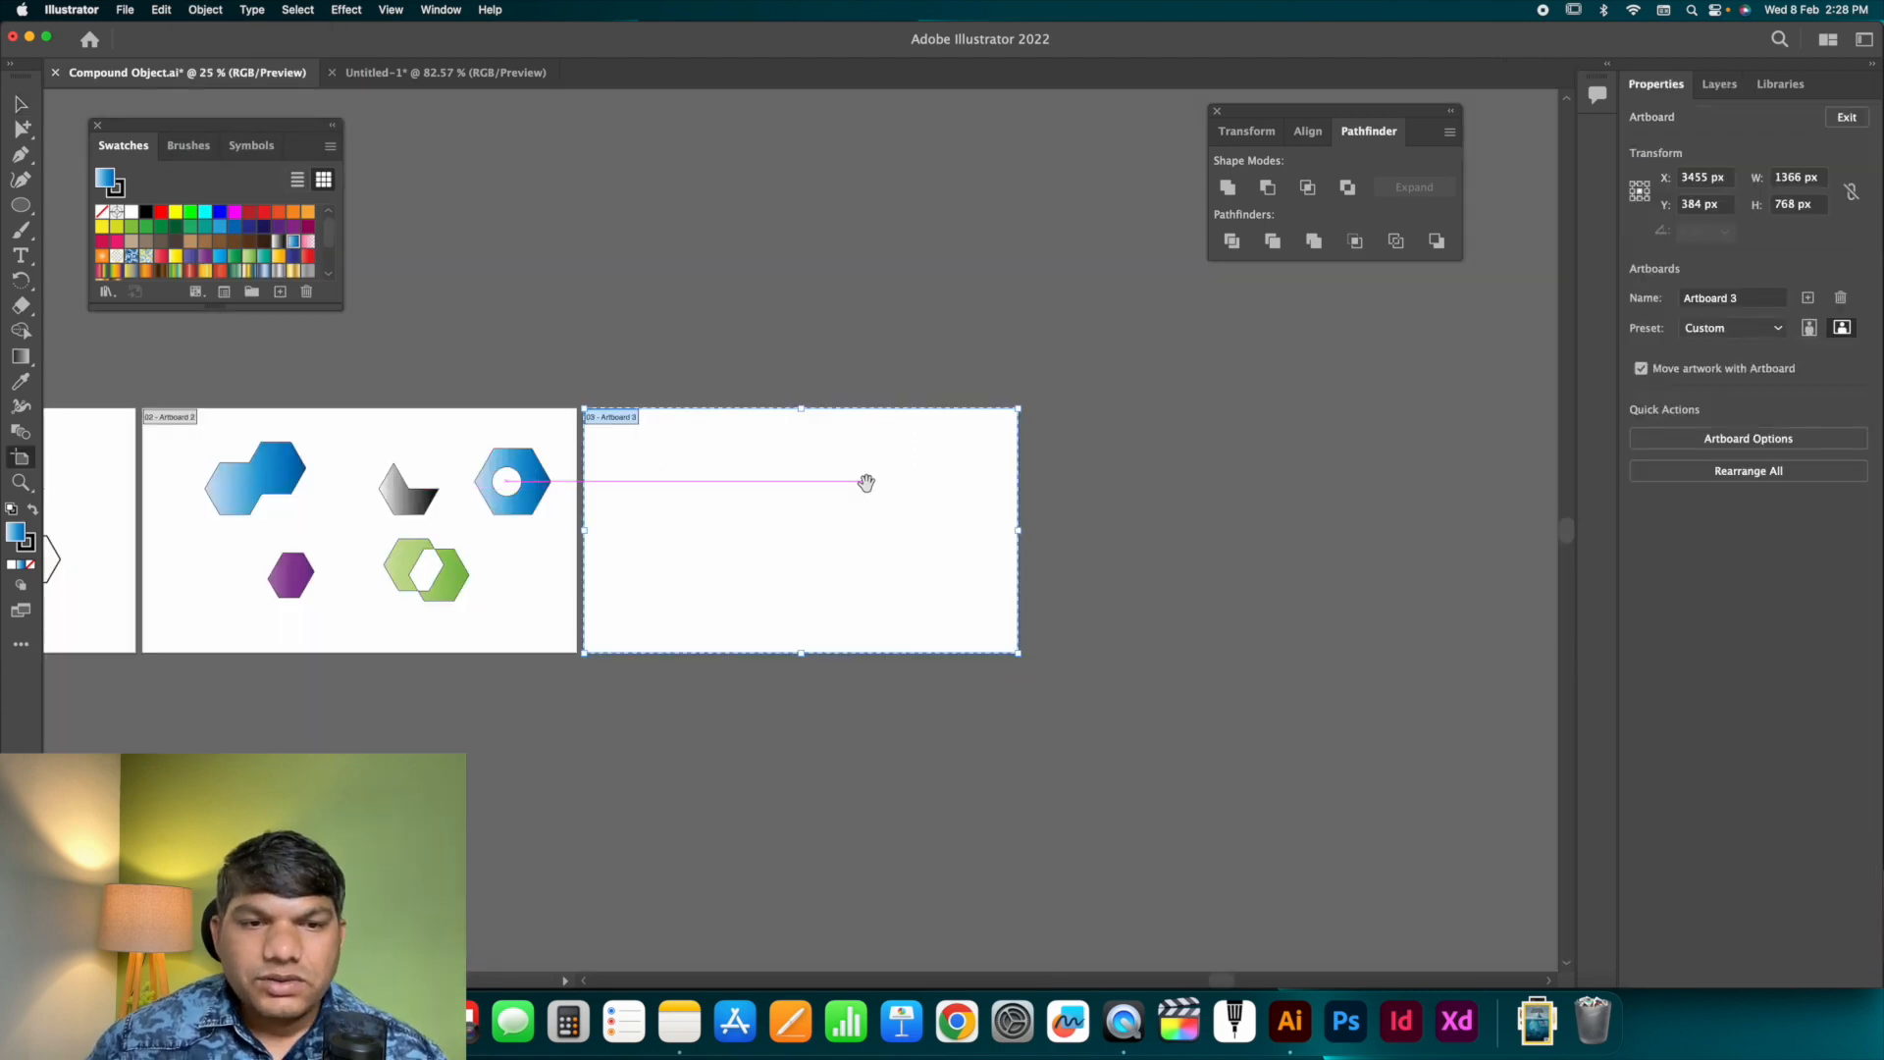
scroll(843, 471, "right", 2)
key("z")
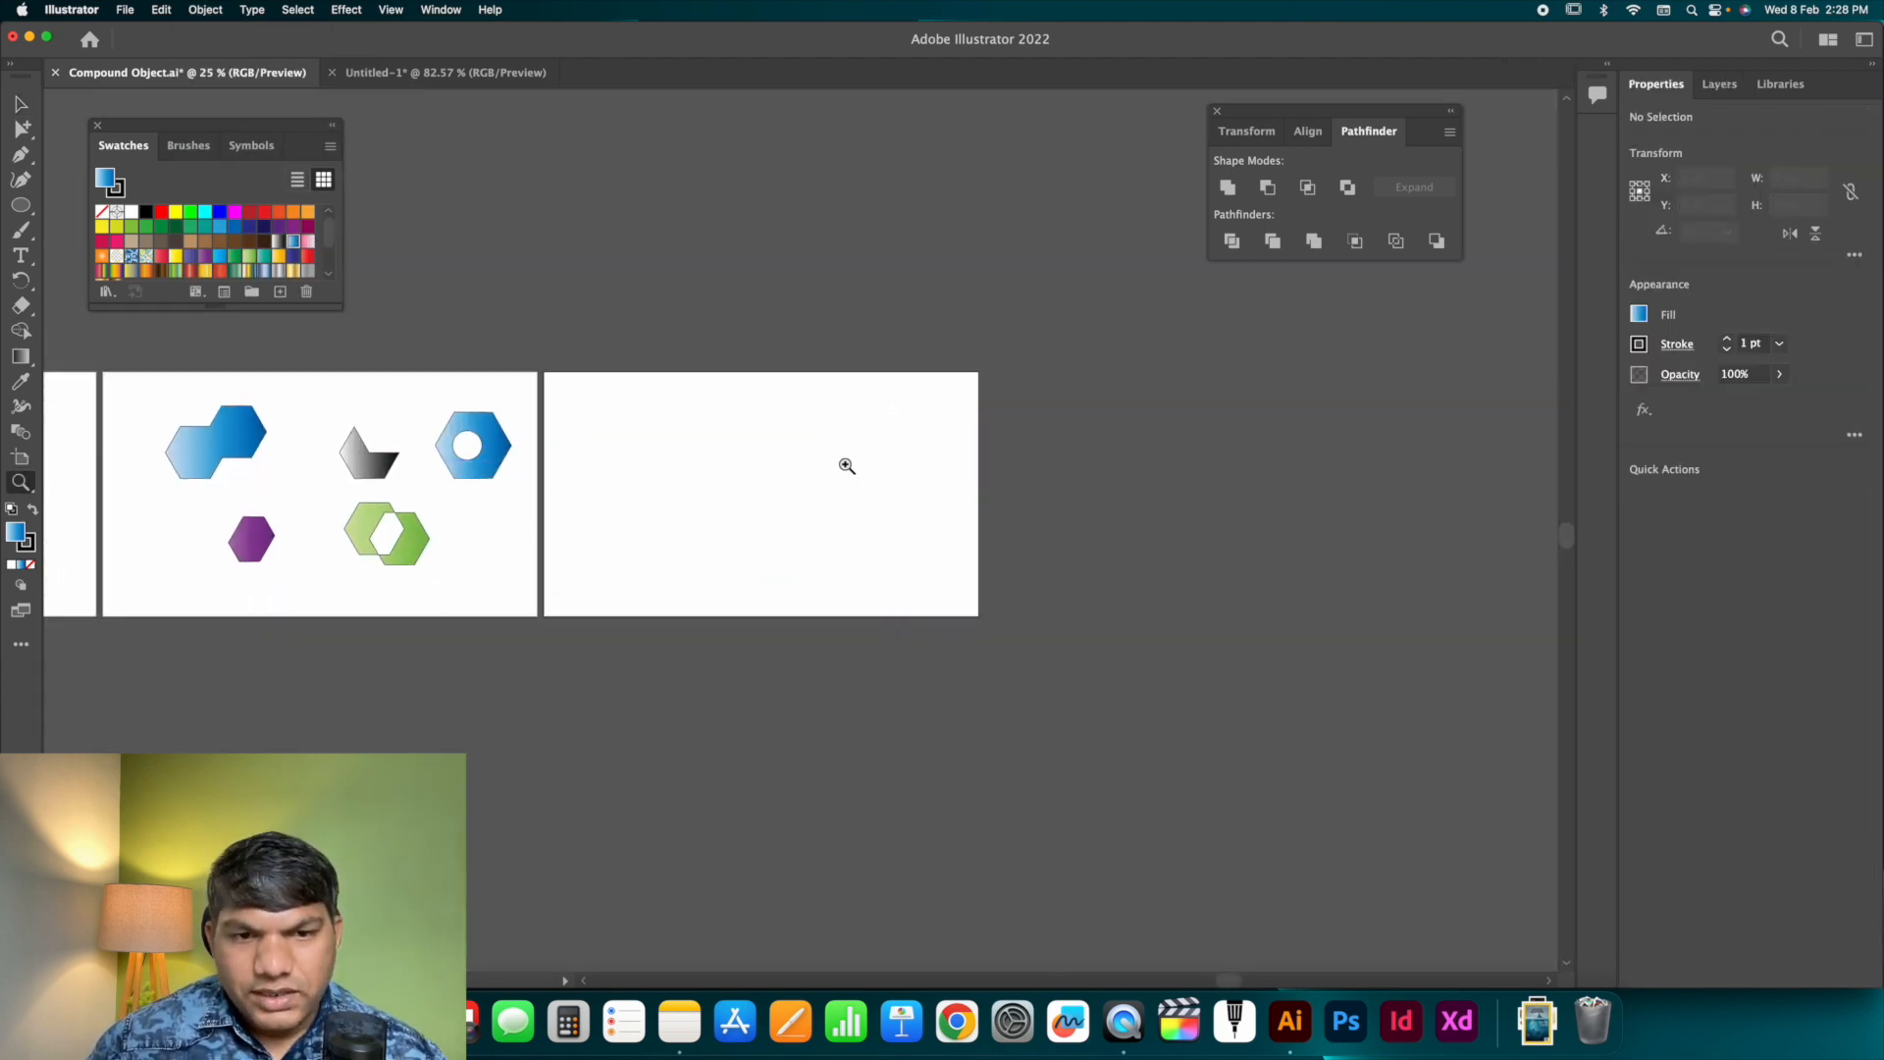
left_click(846, 465)
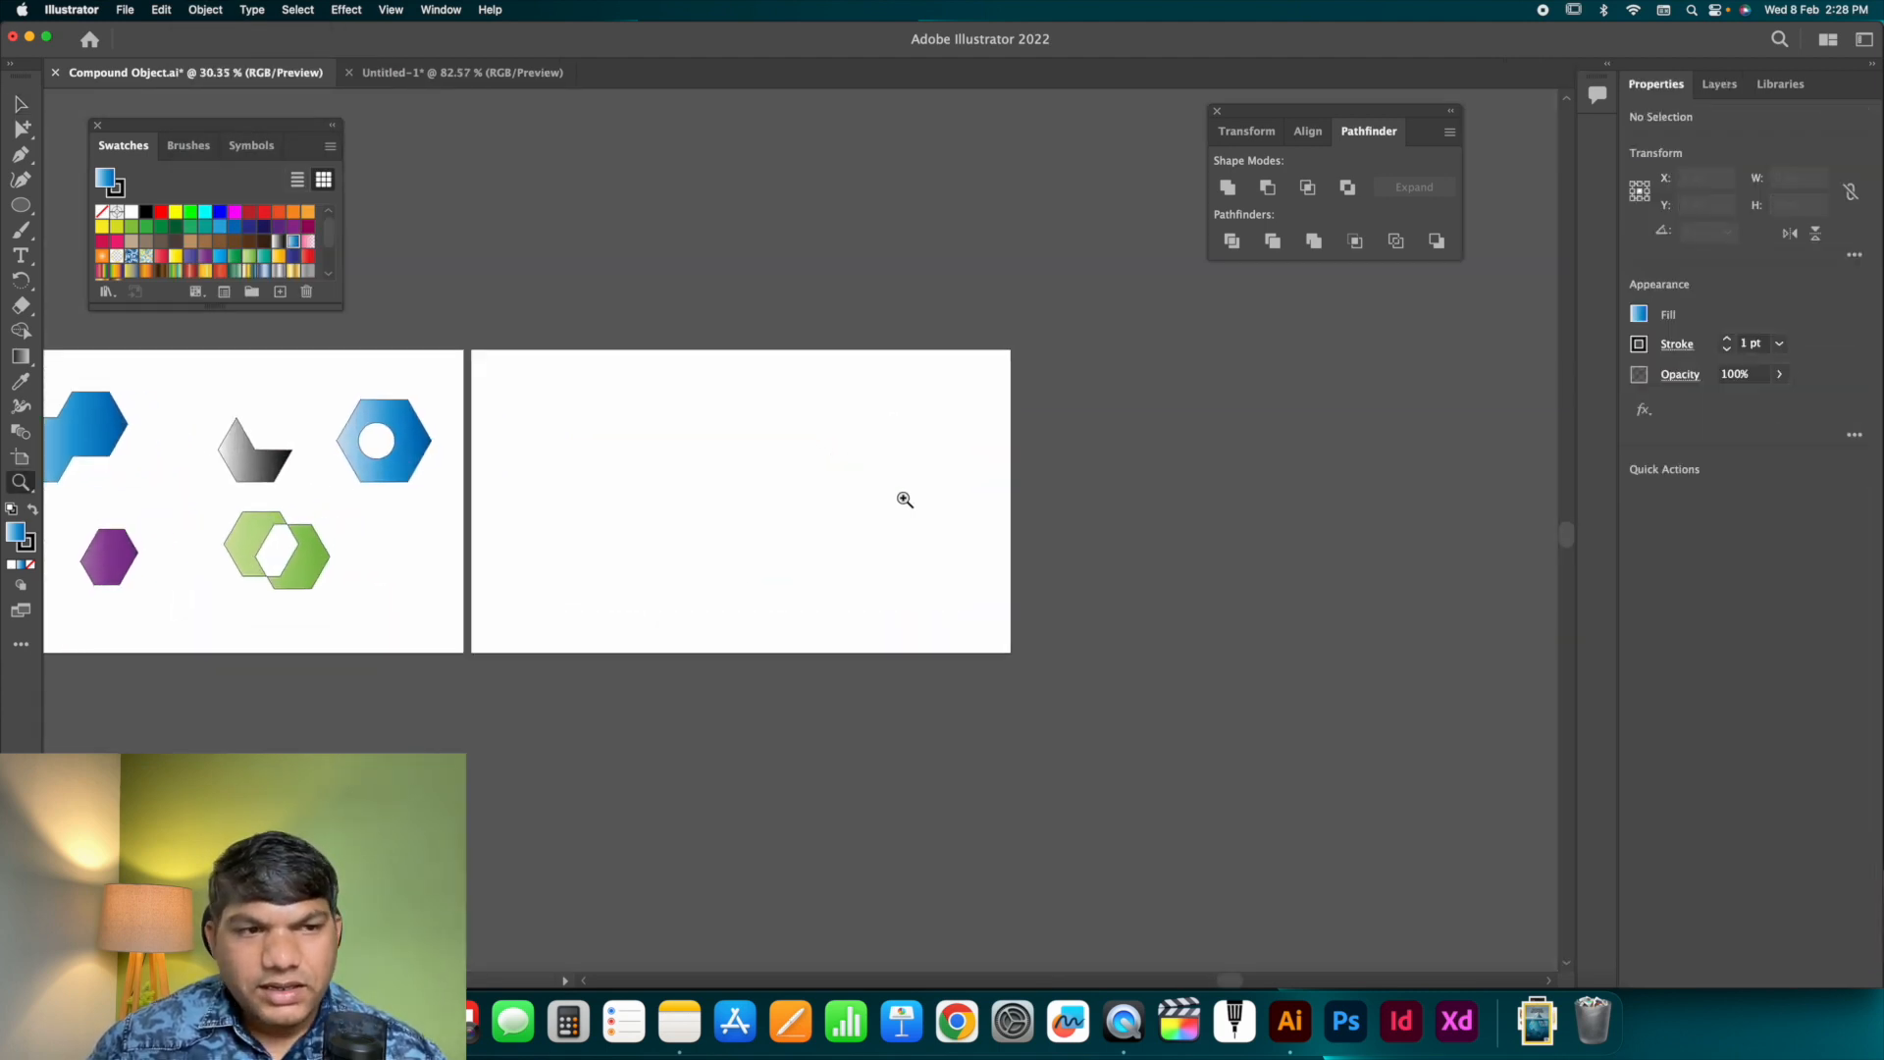
Draw six separate white hexagons of varied sizes across about 569 by 307 px of the third artboard and check their layer entries.
left_click(20, 205)
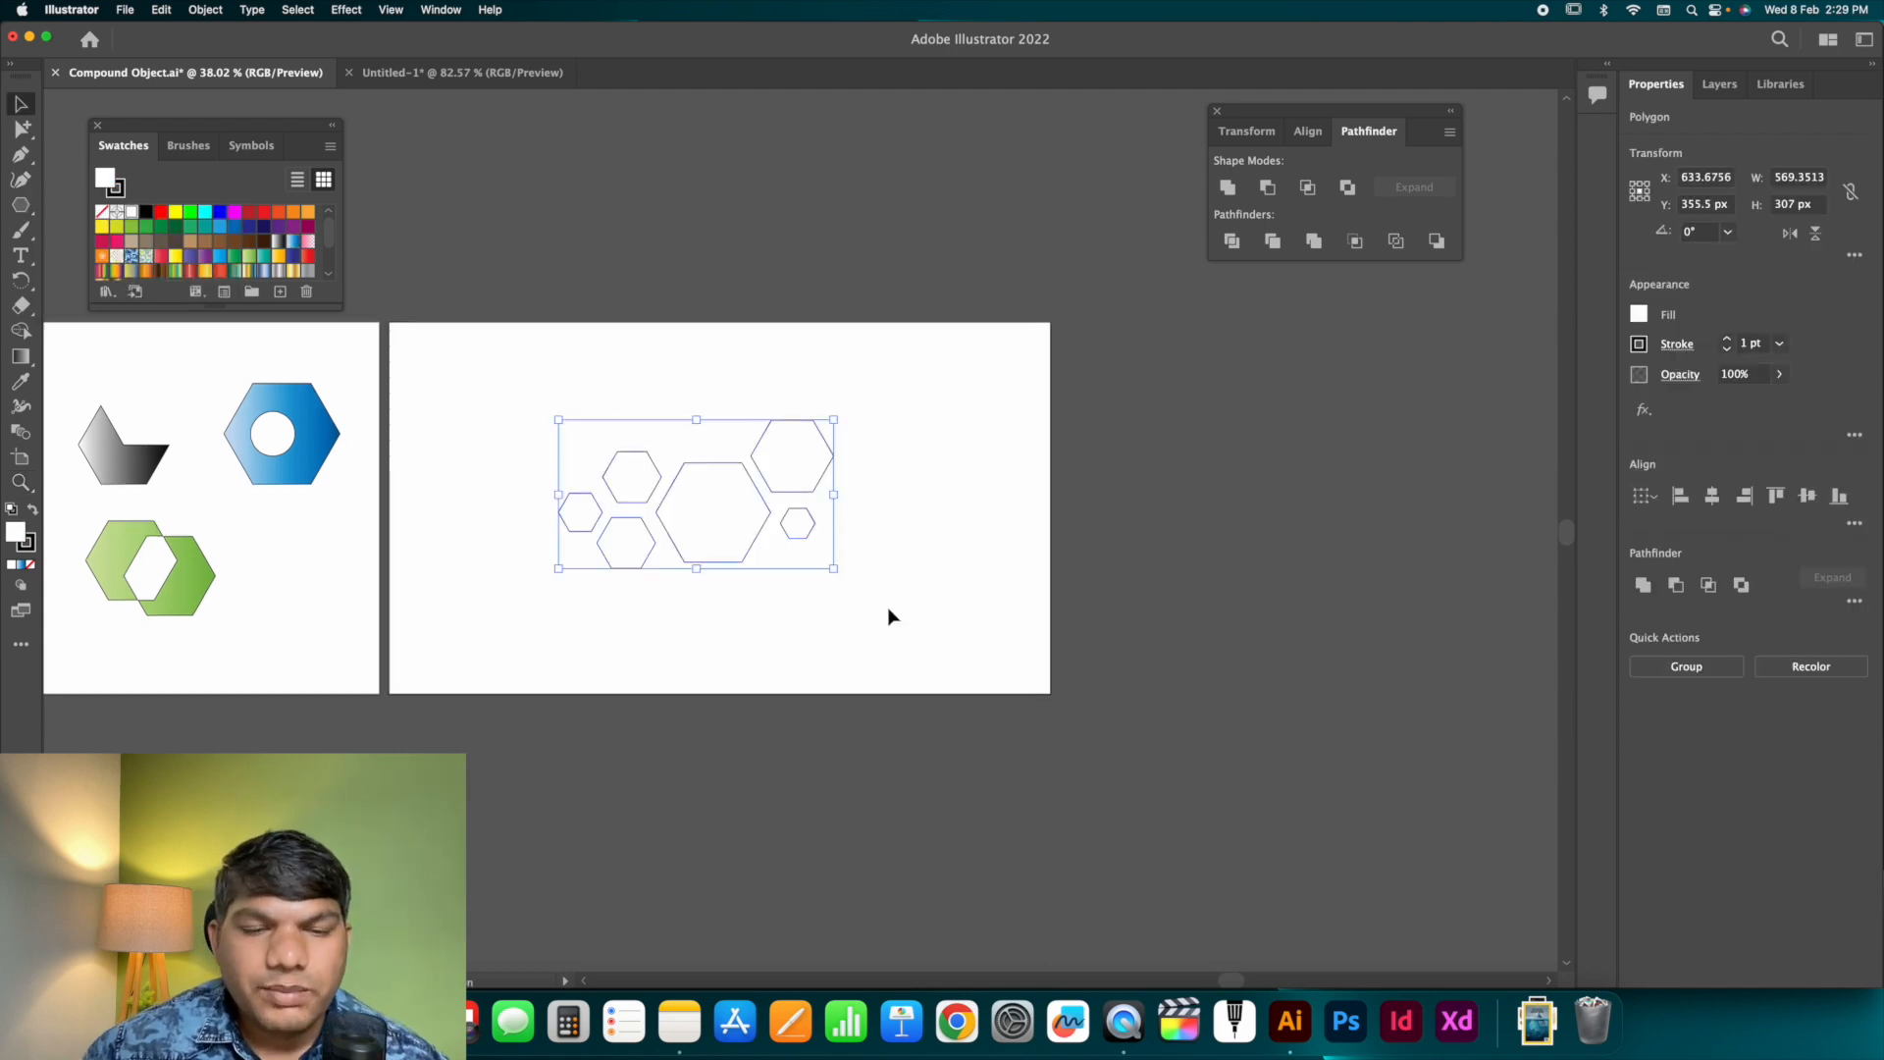
left_click(887, 617)
left_click(813, 489)
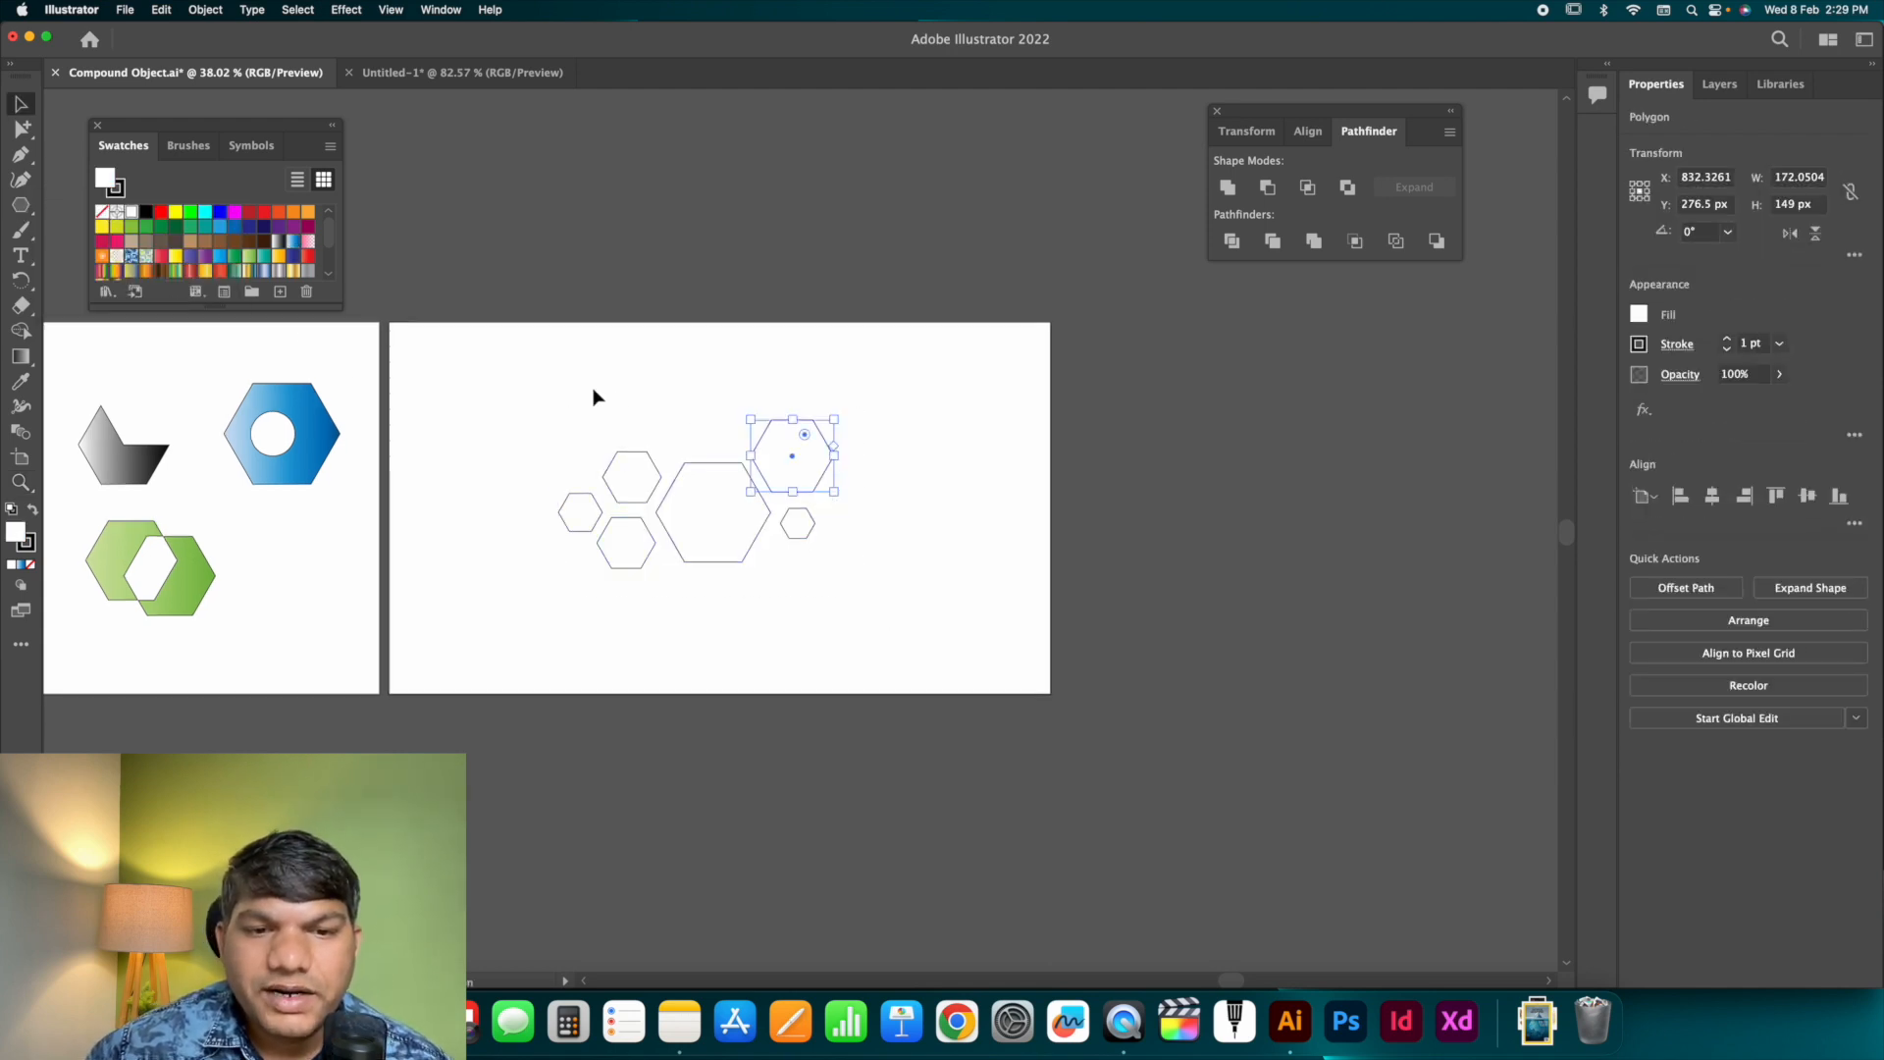
left_click_drag(593, 396, 898, 589)
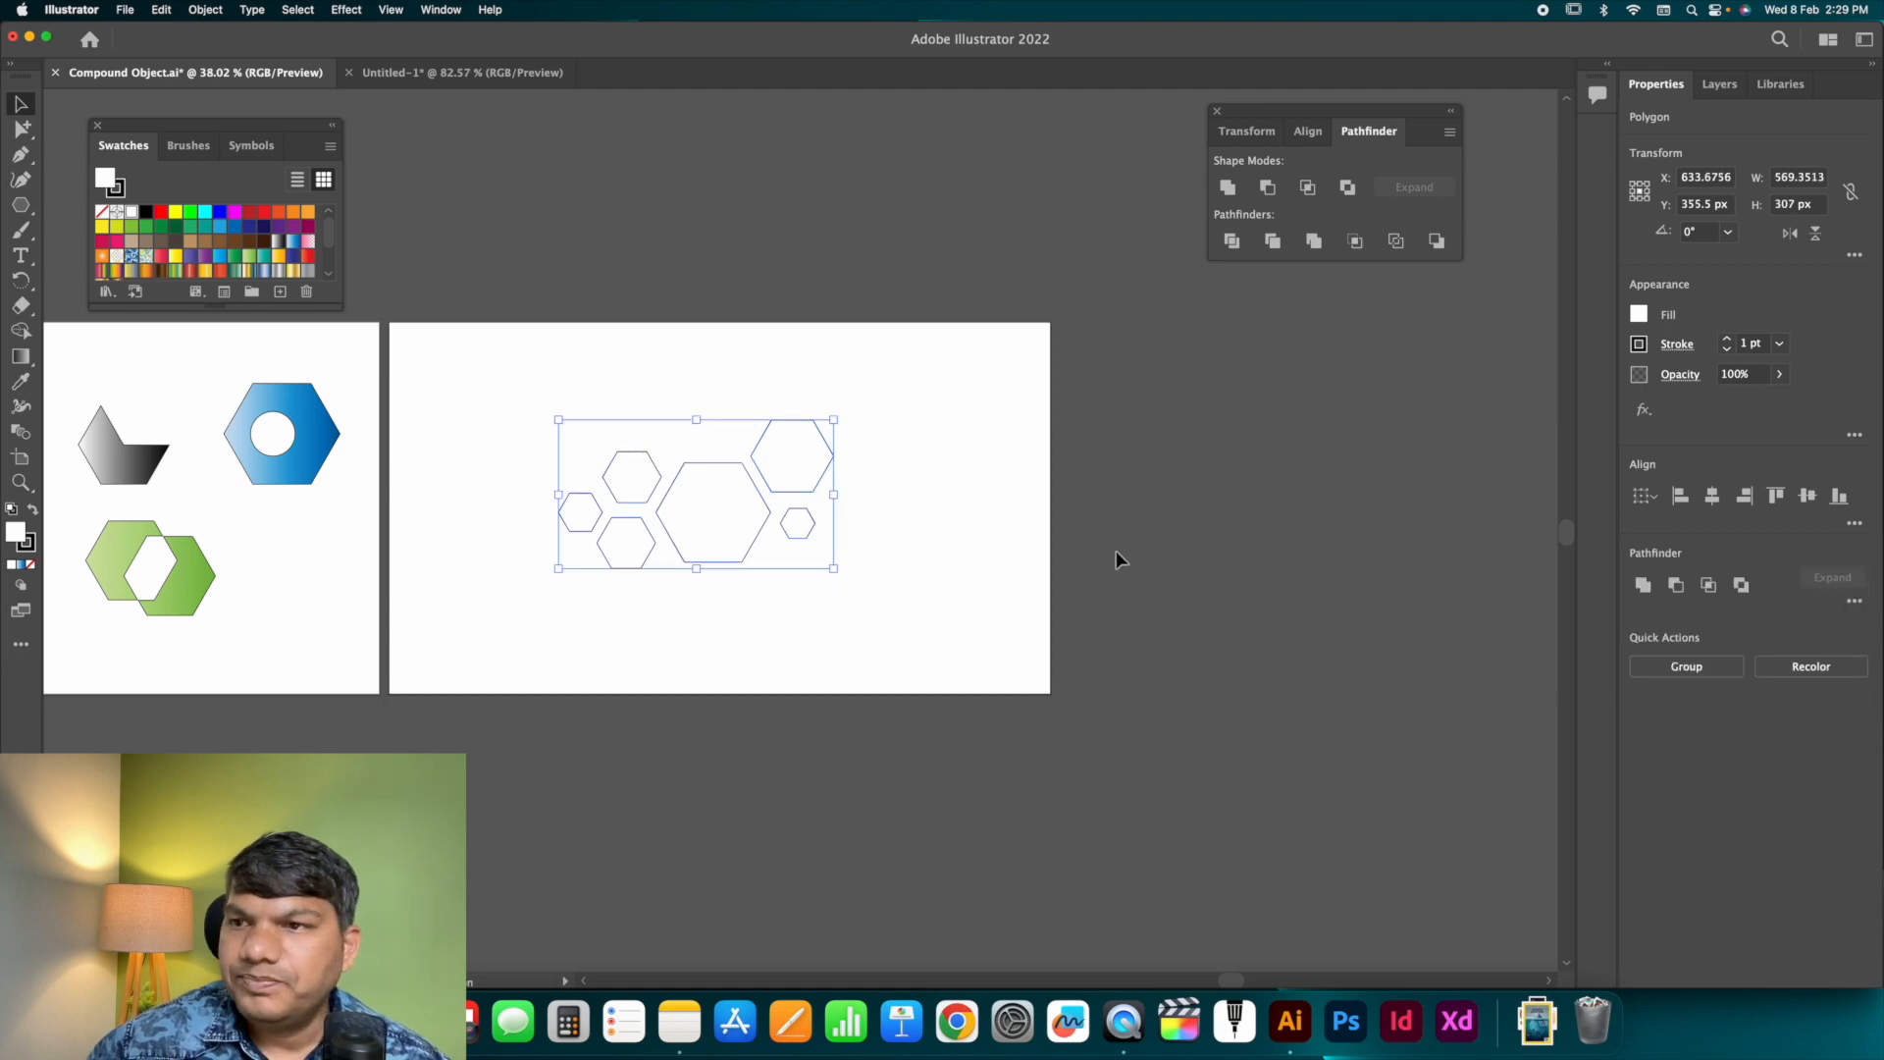
left_click(1710, 85)
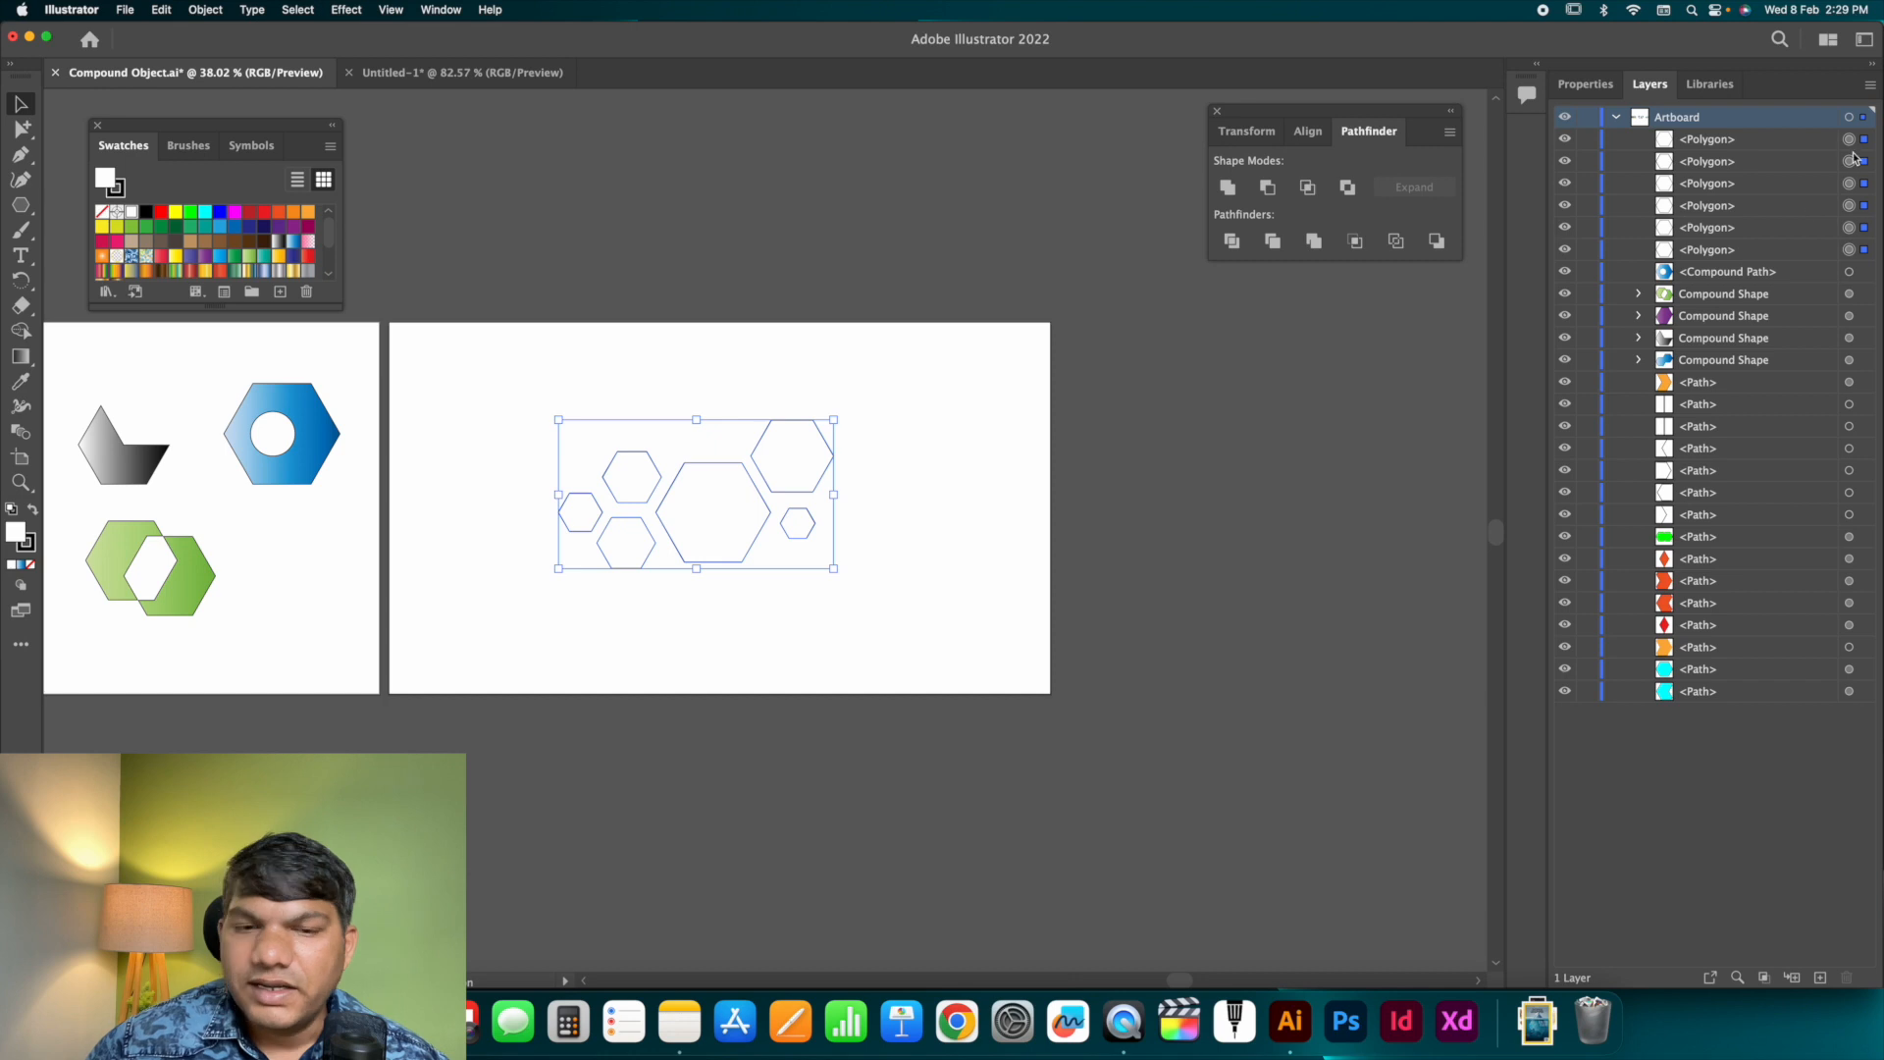
left_click_drag(547, 370, 864, 613)
left_click(651, 374)
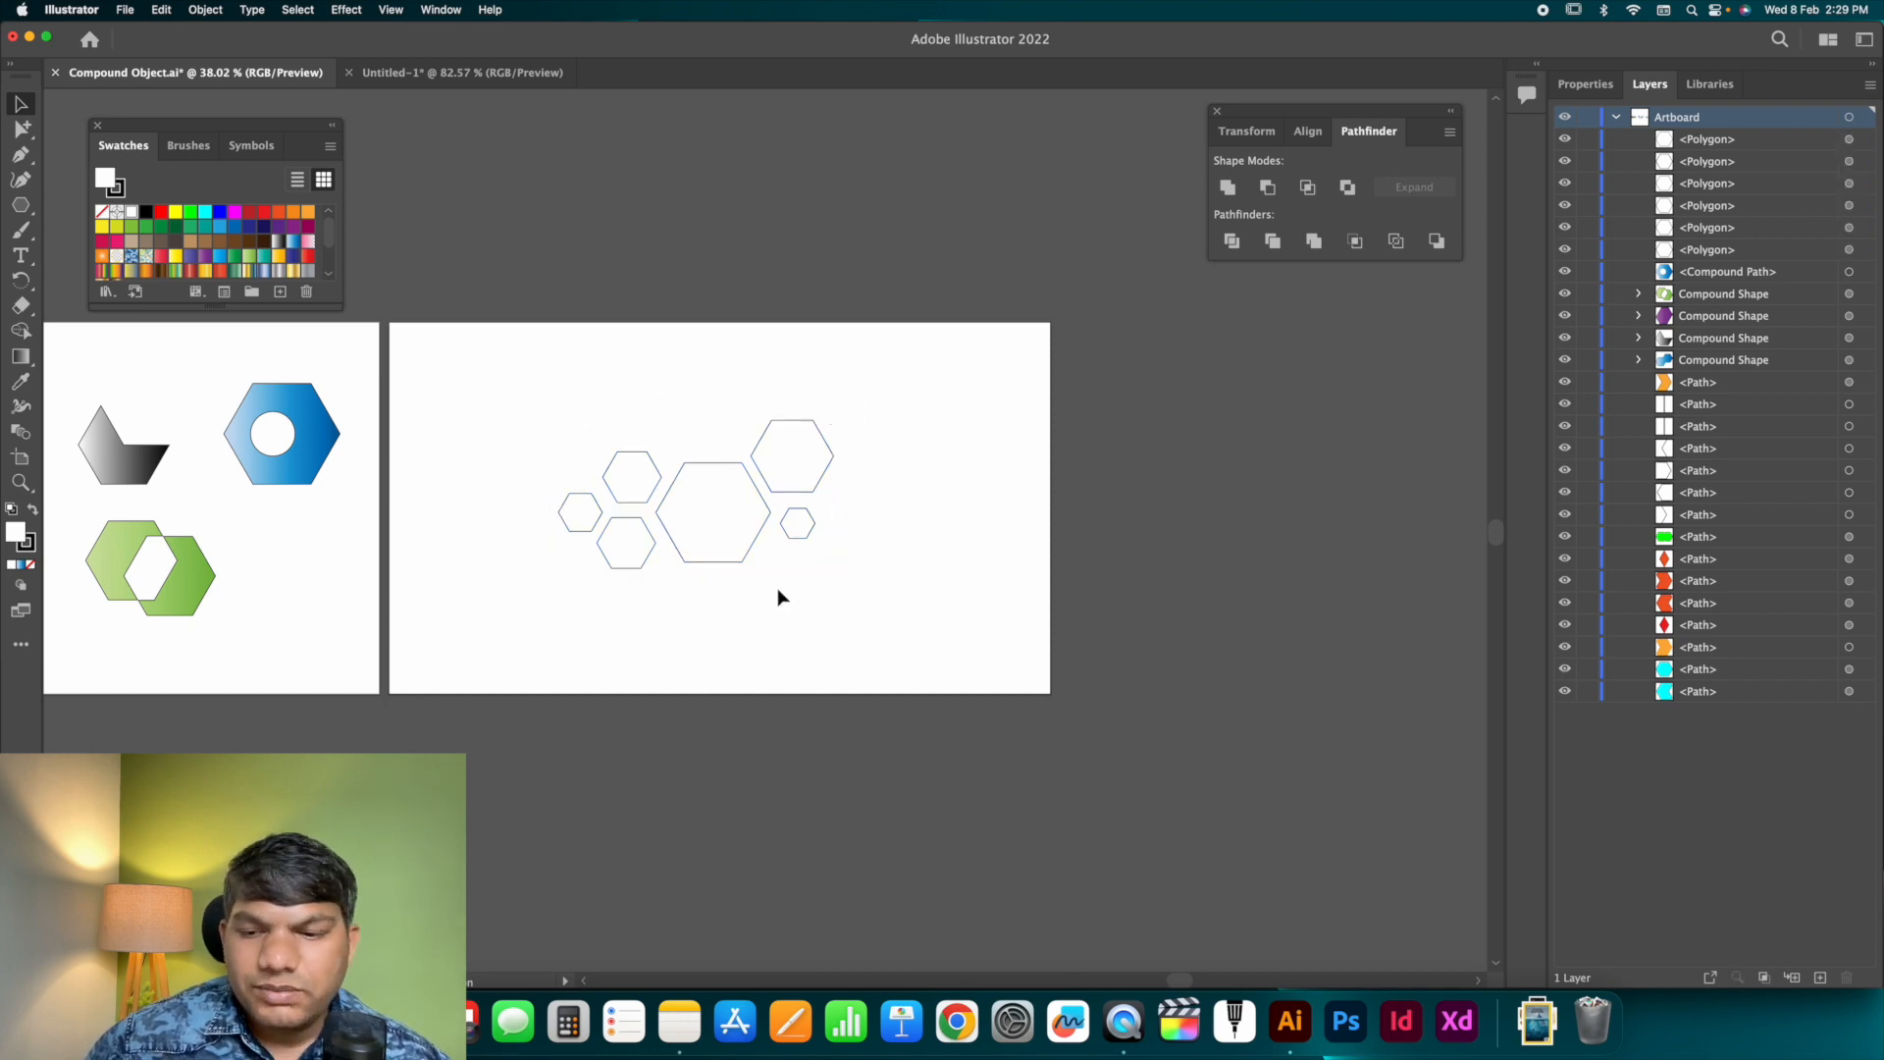
Place the full-shot travel photo from Downloads, scale it to about 755 px wide and position it over the hexagons.
left_click(1534, 1020)
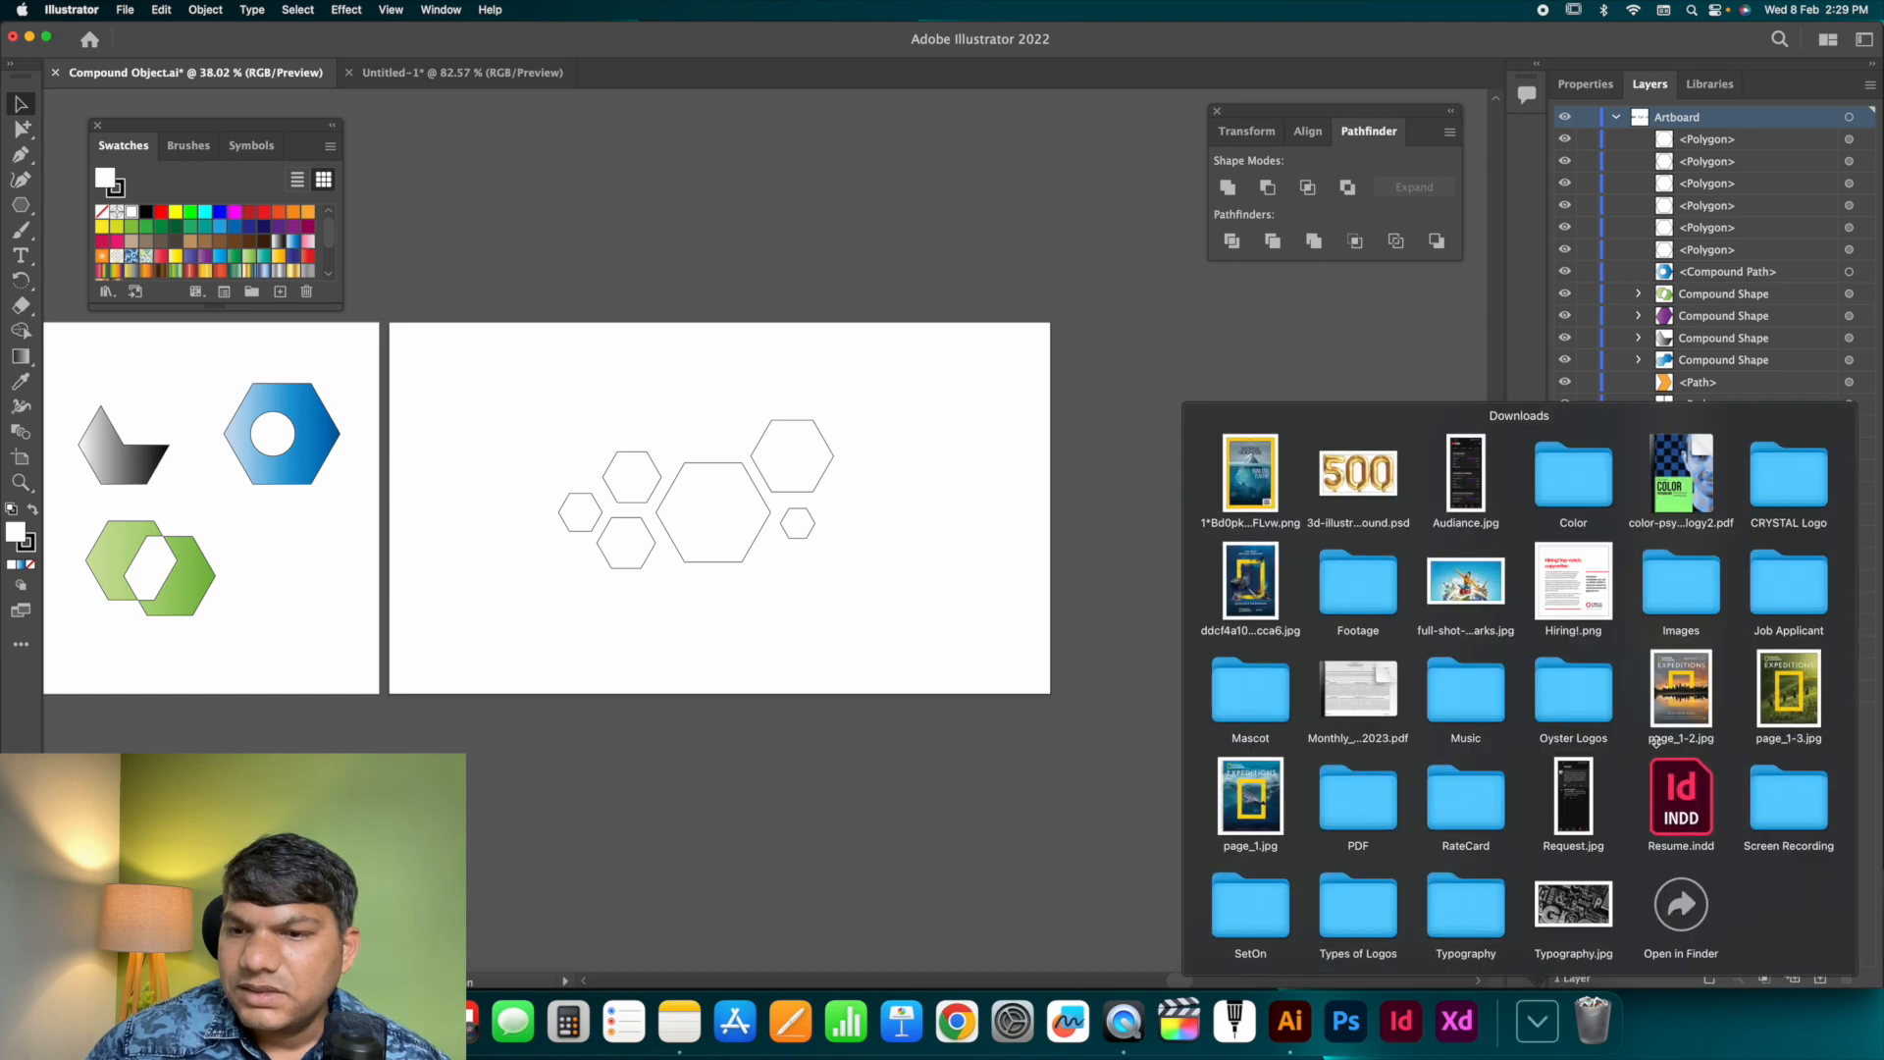
left_click_drag(1465, 582, 913, 446)
left_click_drag(957, 542, 1205, 587)
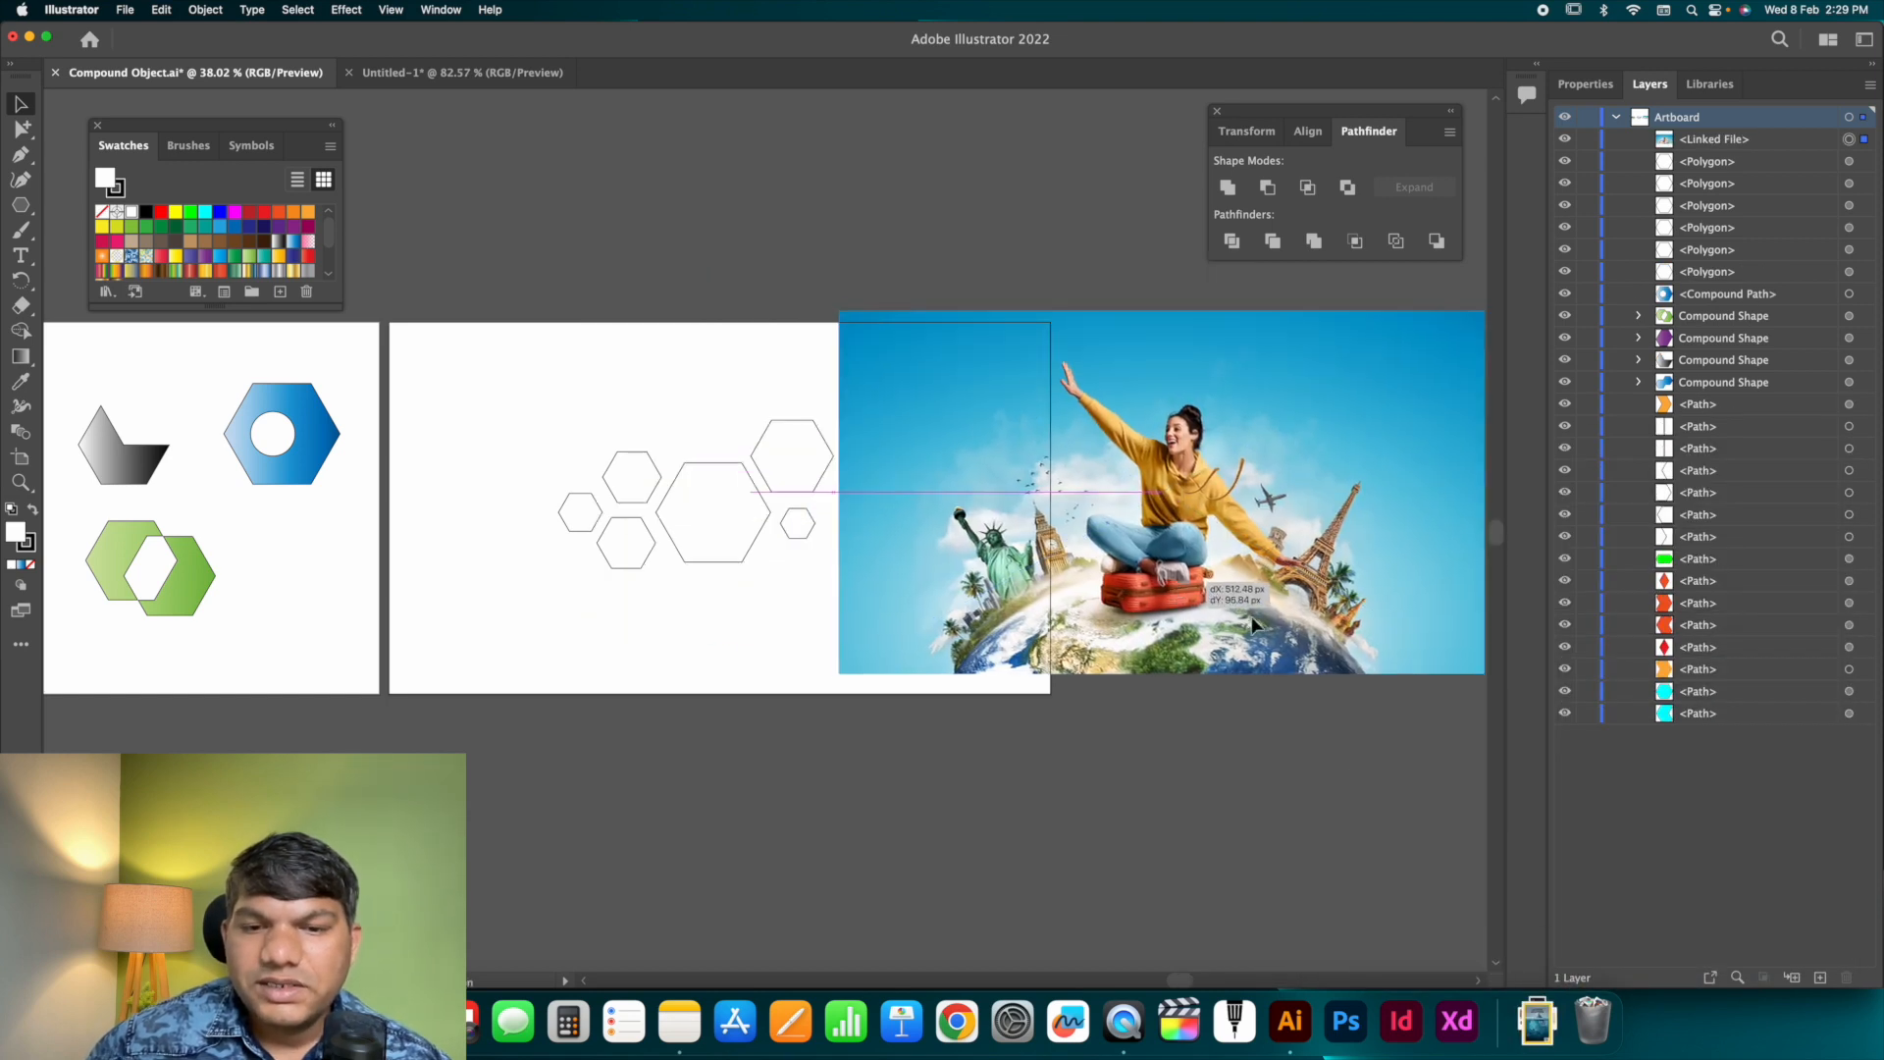
left_click_drag(838, 674, 1123, 579)
left_click_drag(1248, 507, 664, 589)
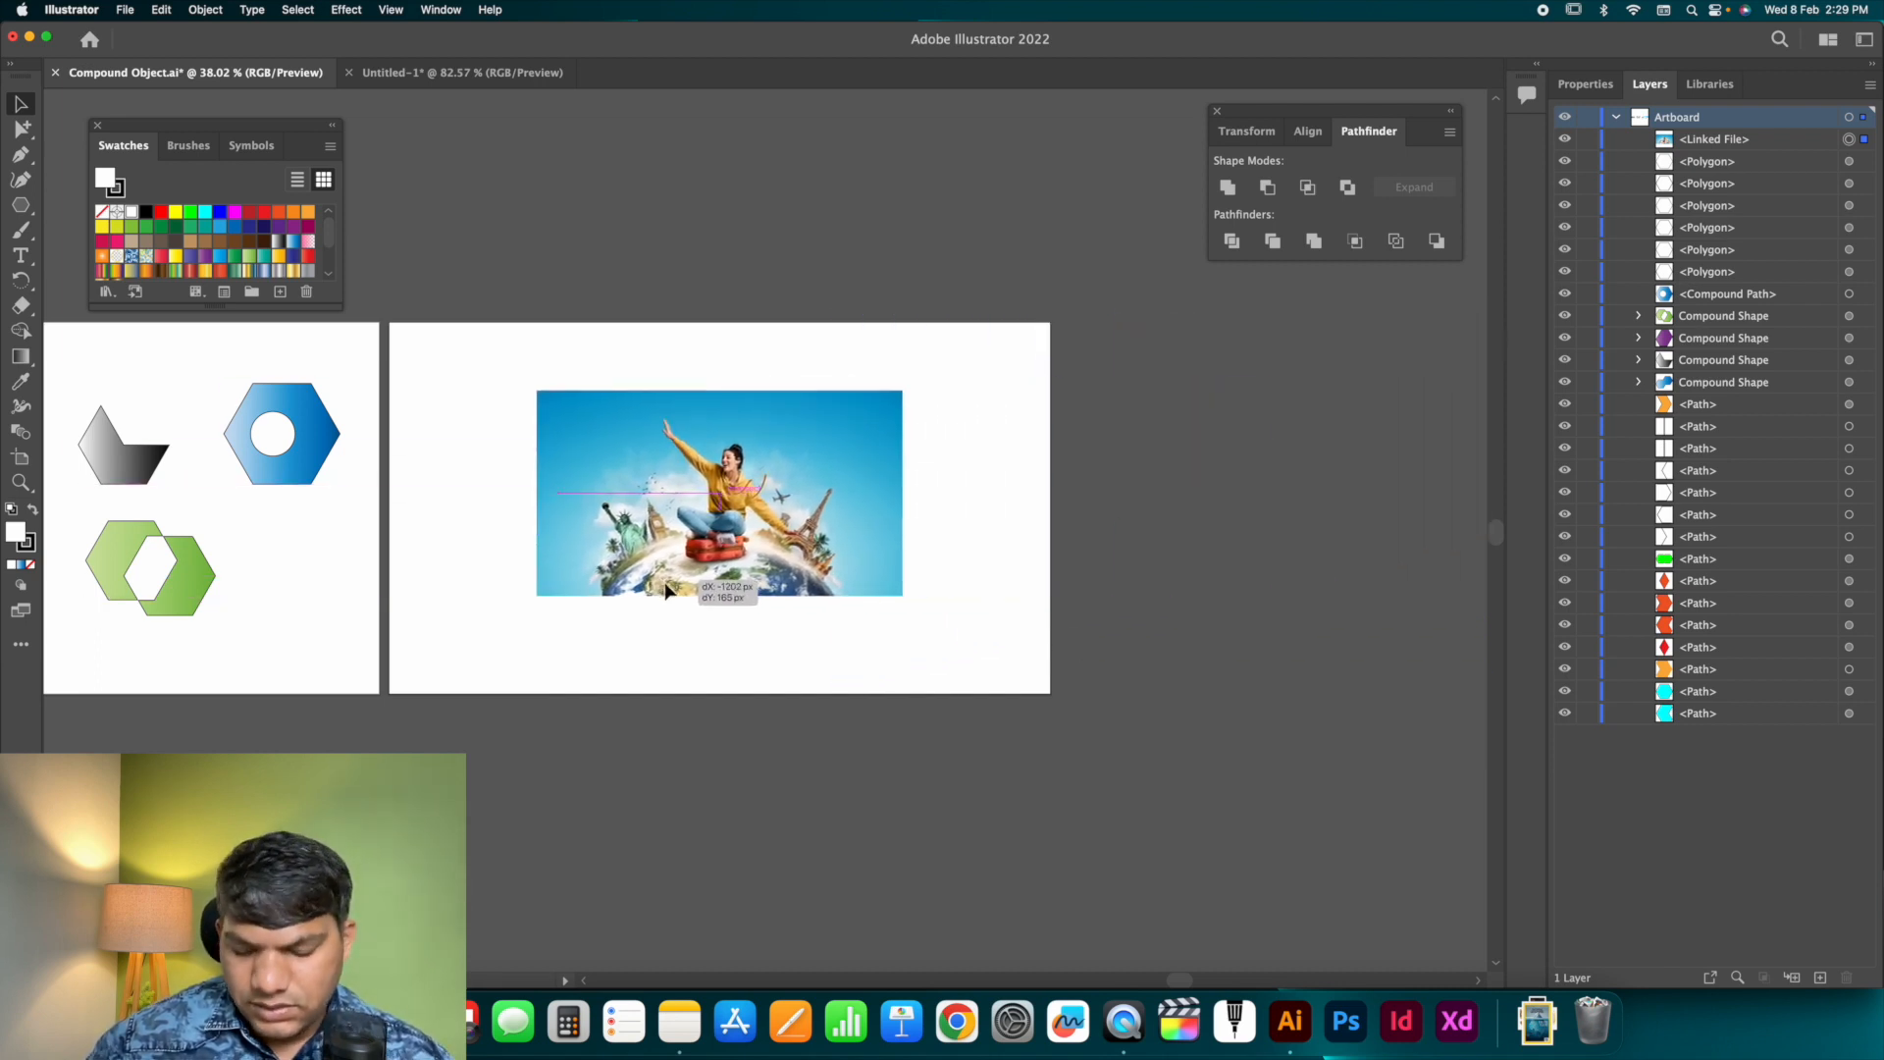
Send the travel photo behind the hexagons and center it horizontally and vertically on the artboard.
key("super+shift+bracketleft")
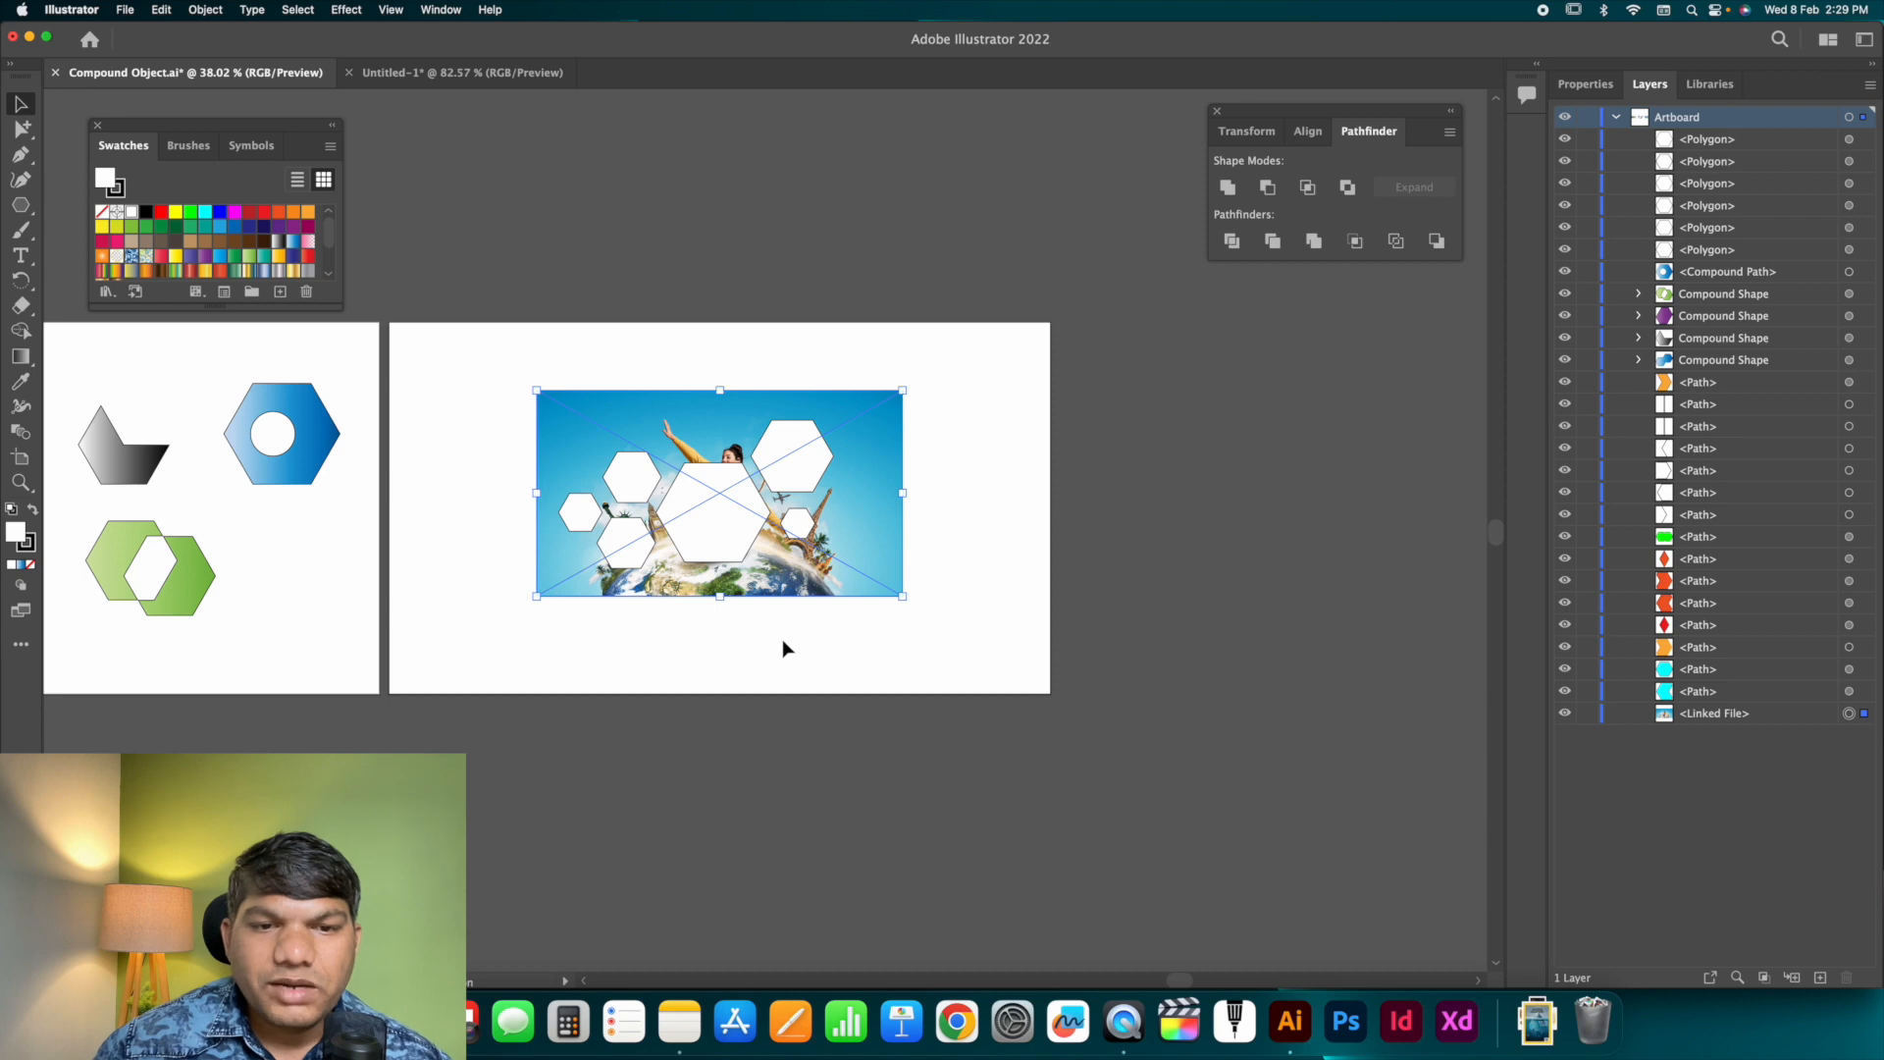
left_click(781, 639)
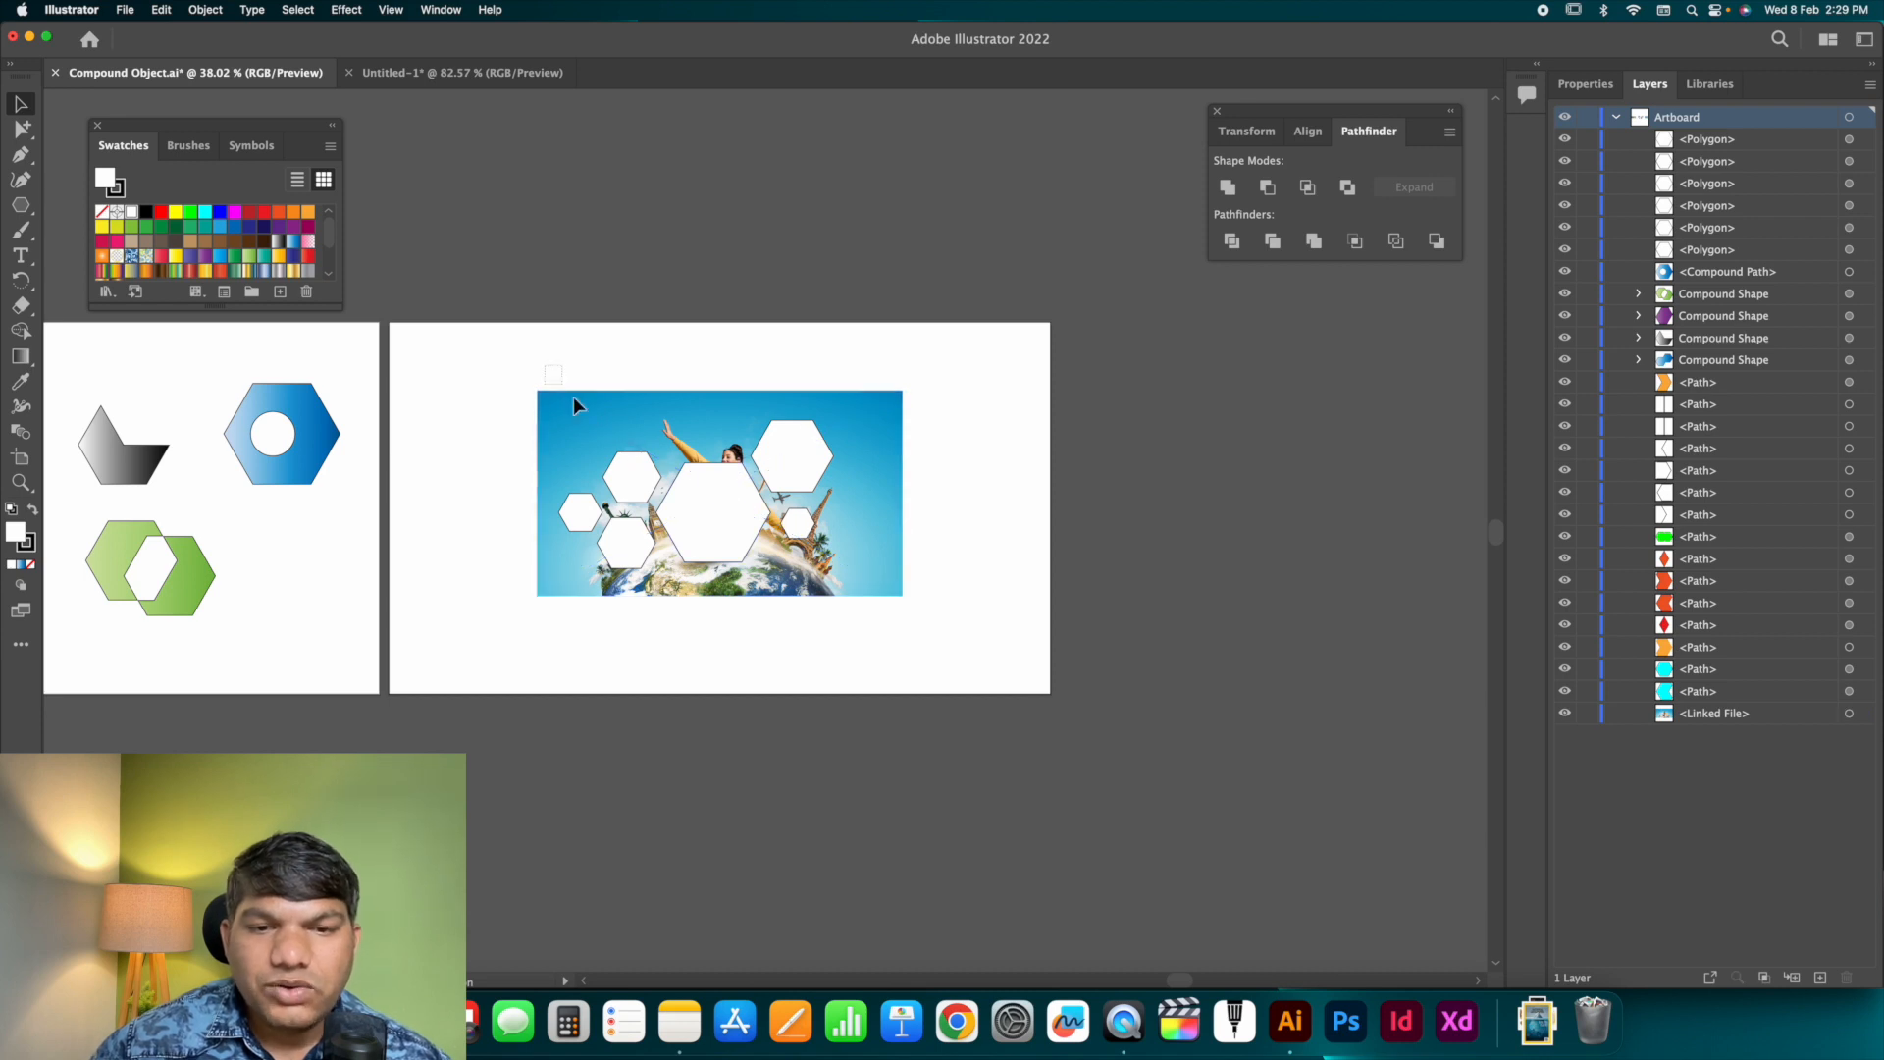
left_click_drag(556, 387, 863, 520)
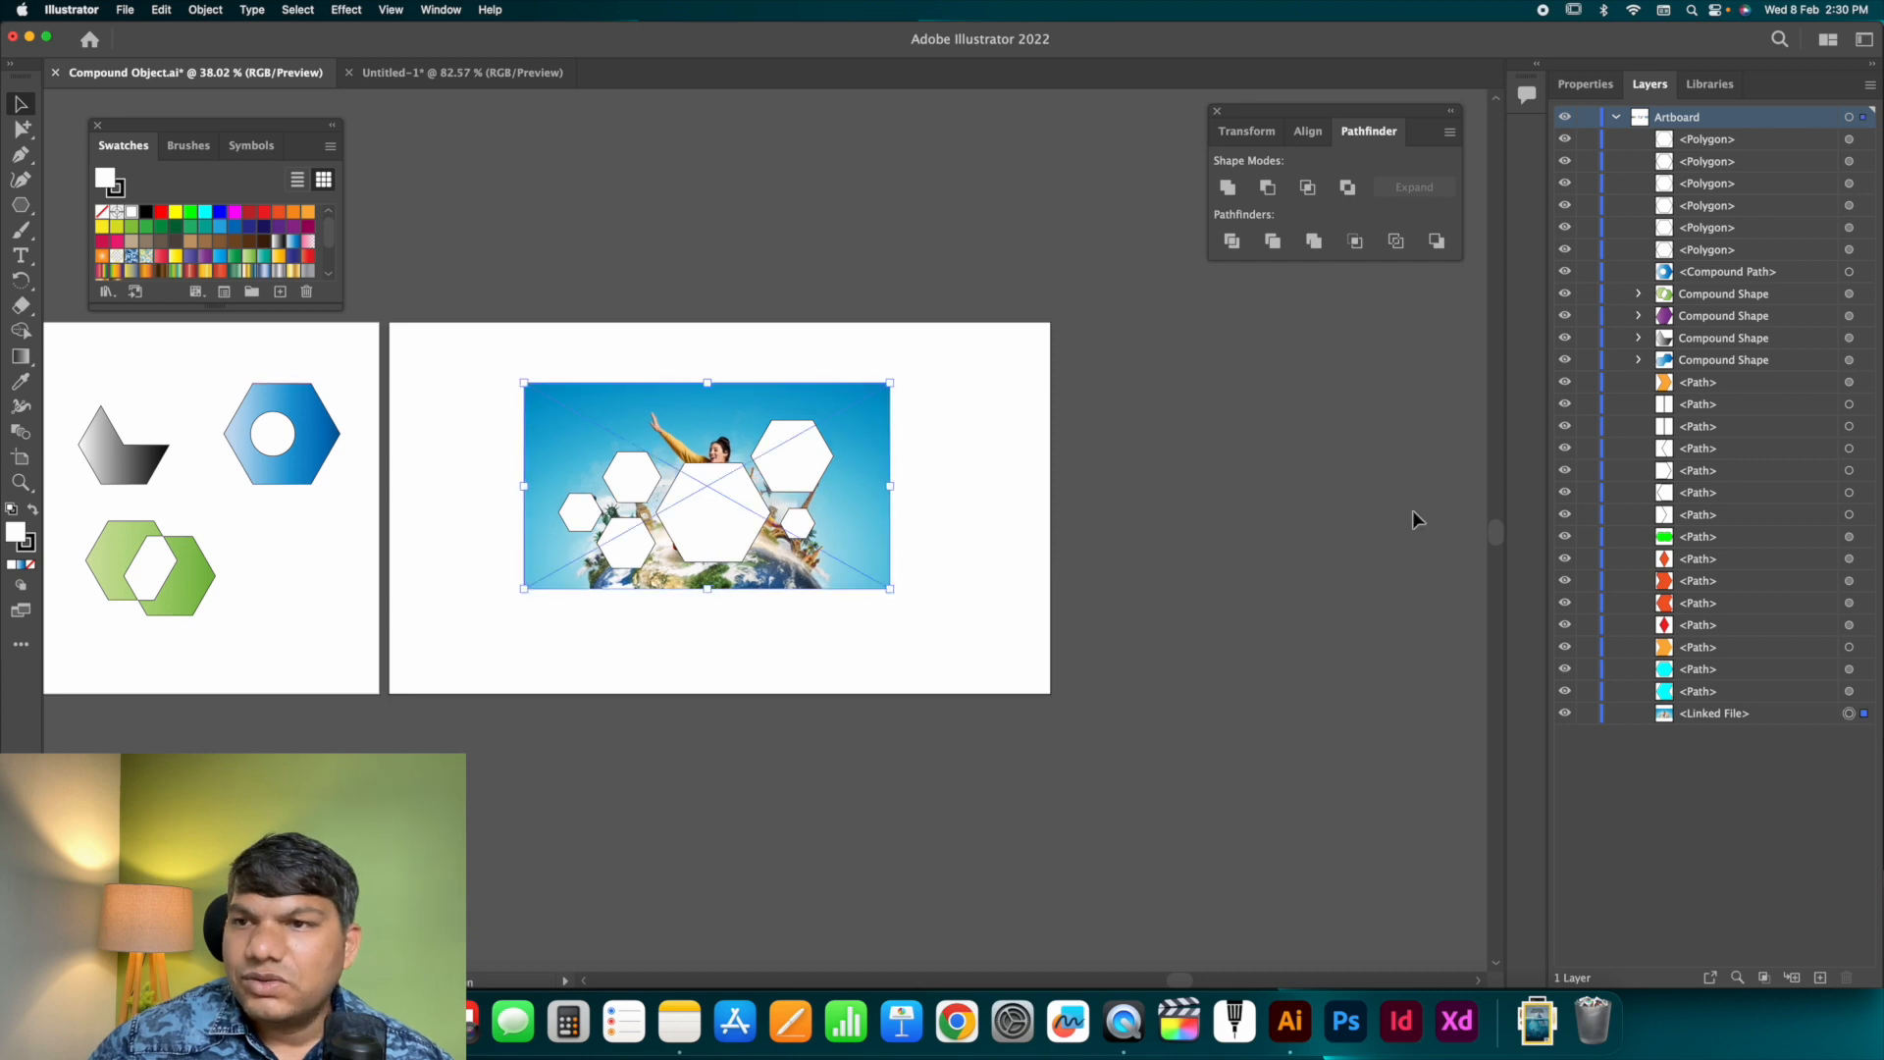
left_click(1585, 83)
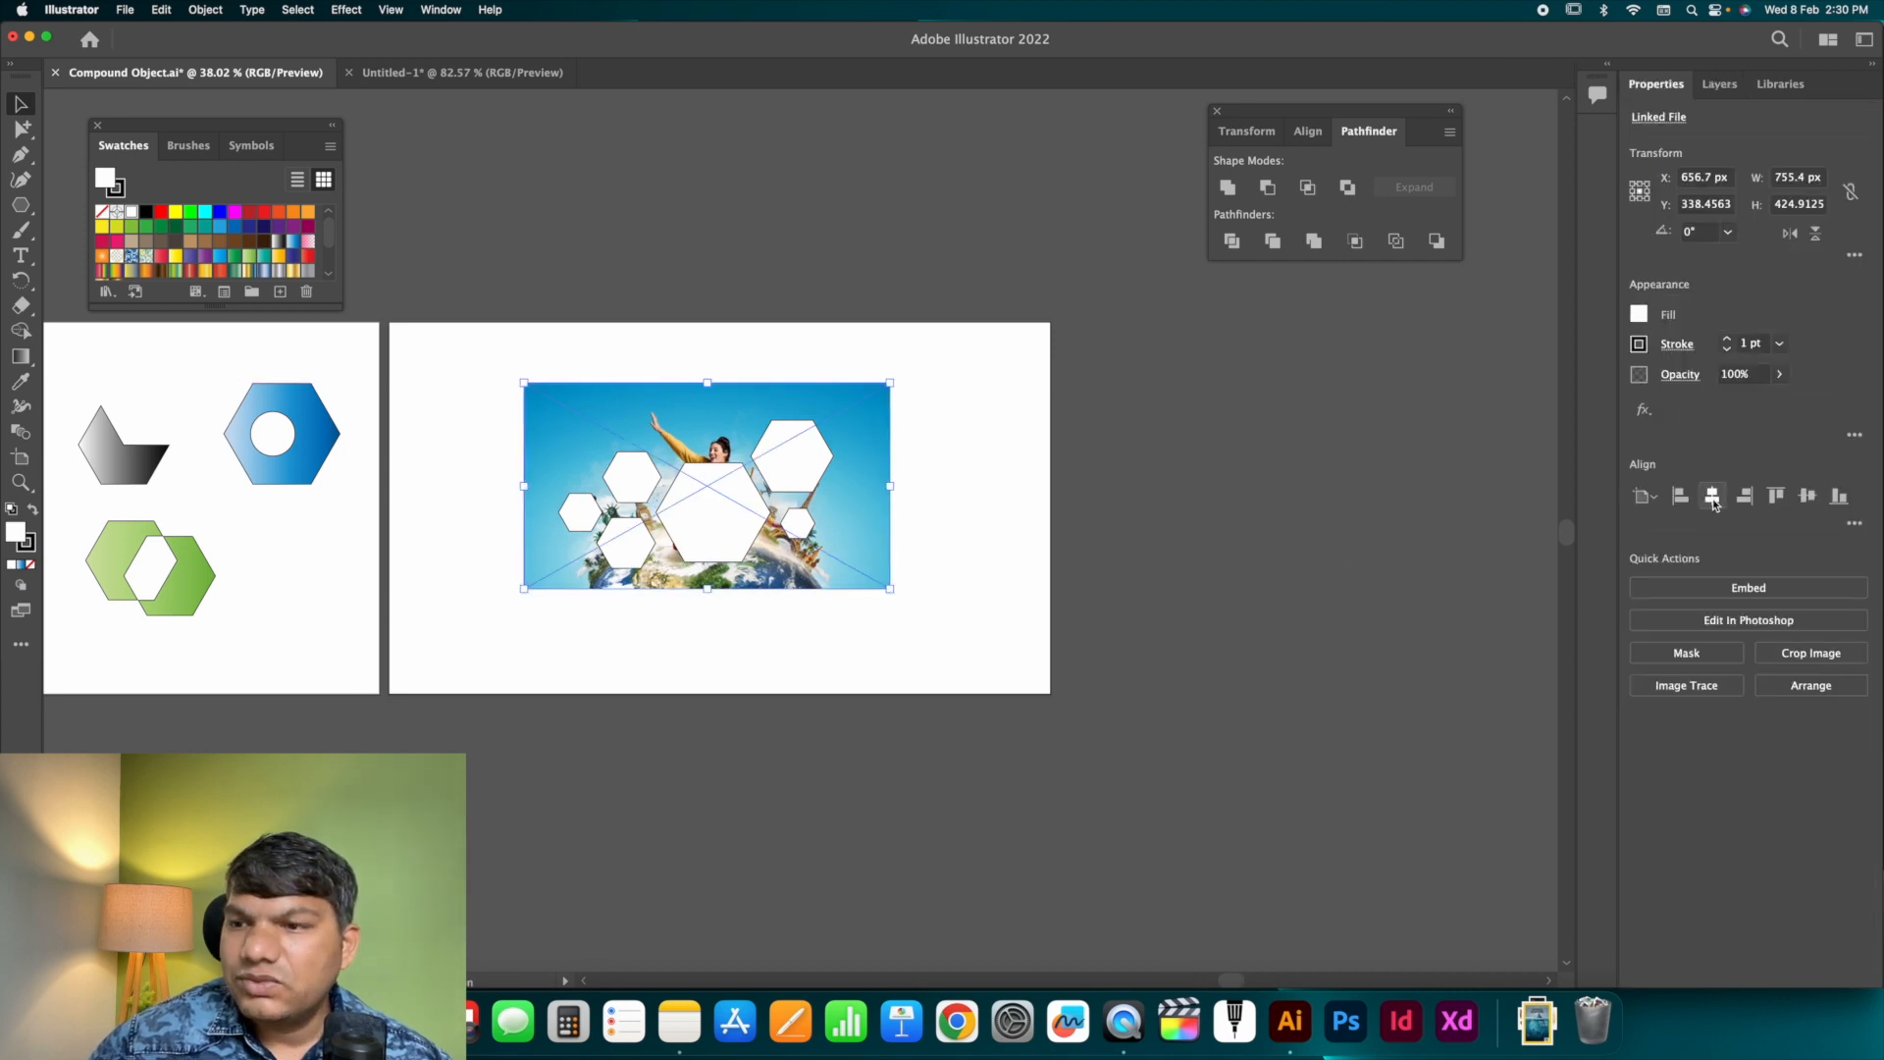
left_click(1712, 496)
left_click(1808, 496)
Group the six hexagons without the photo and center the group horizontally and vertically on the artboard.
left_click_drag(1029, 390, 518, 577)
left_click(834, 559, "shift")
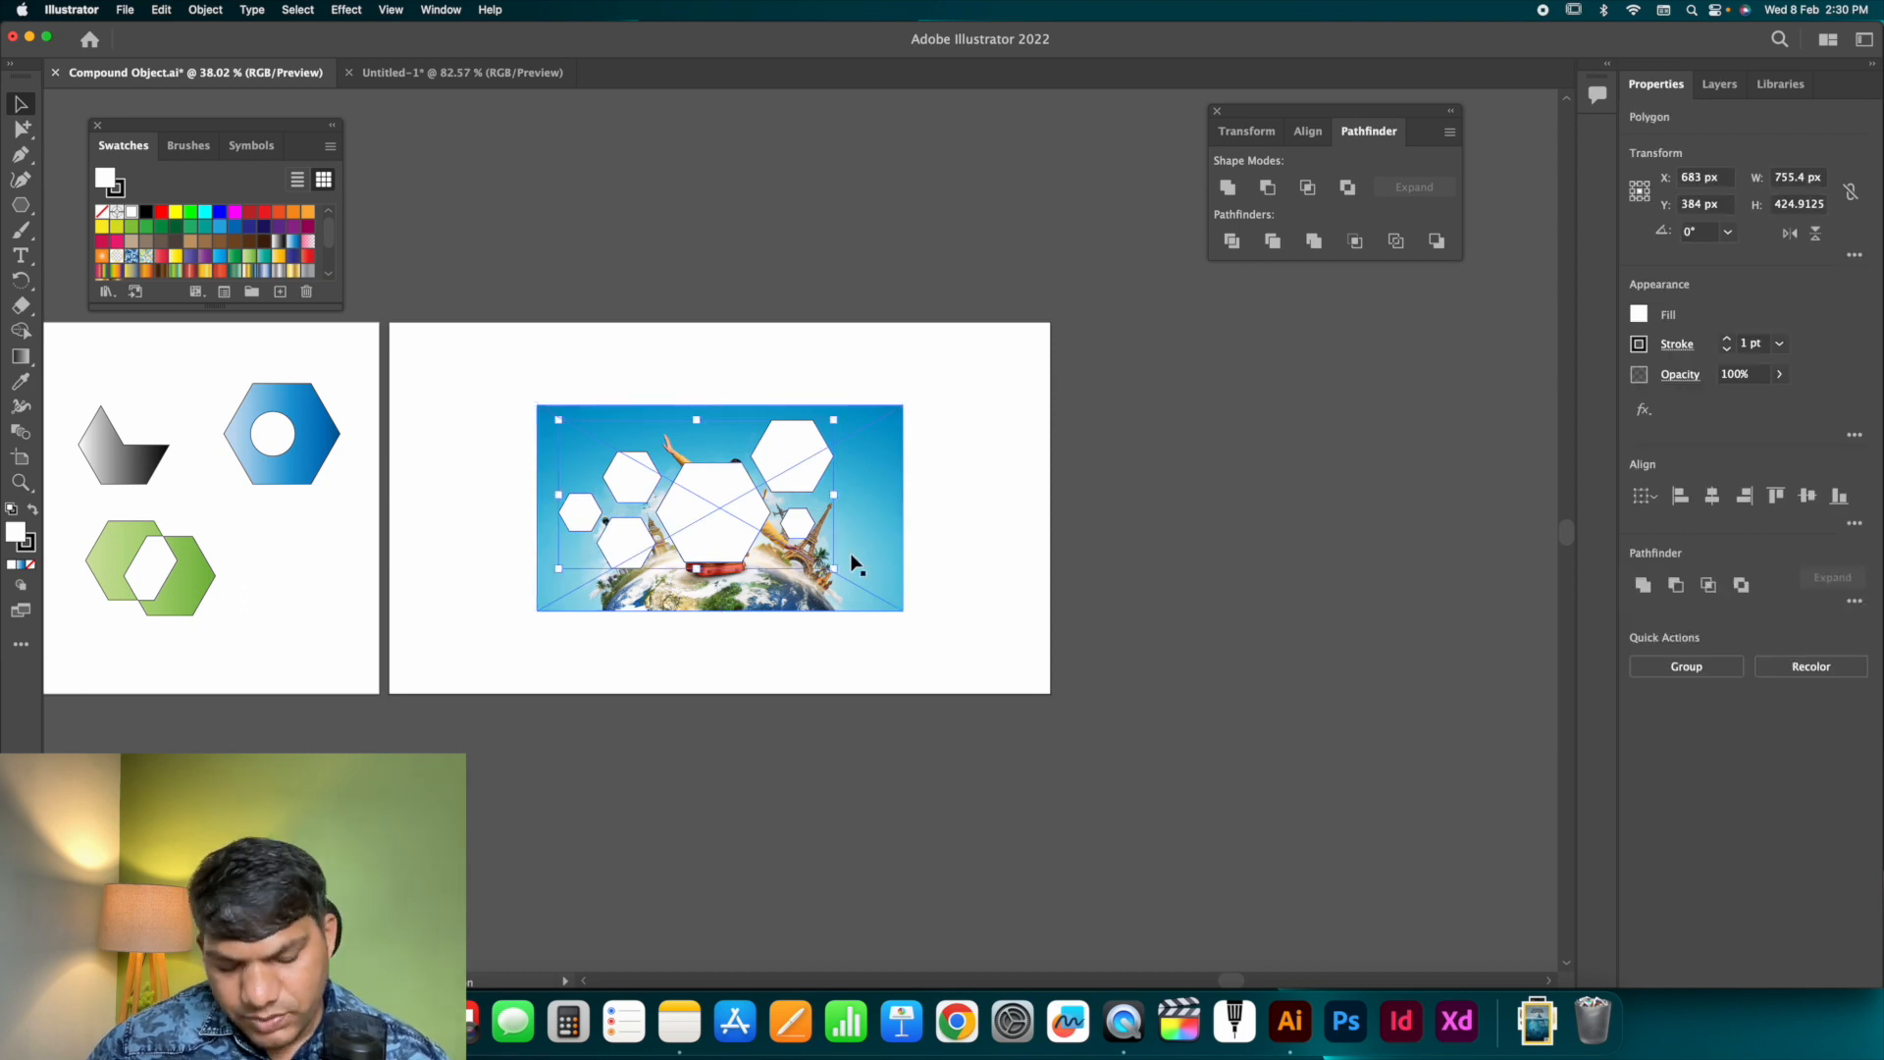
key("super+g")
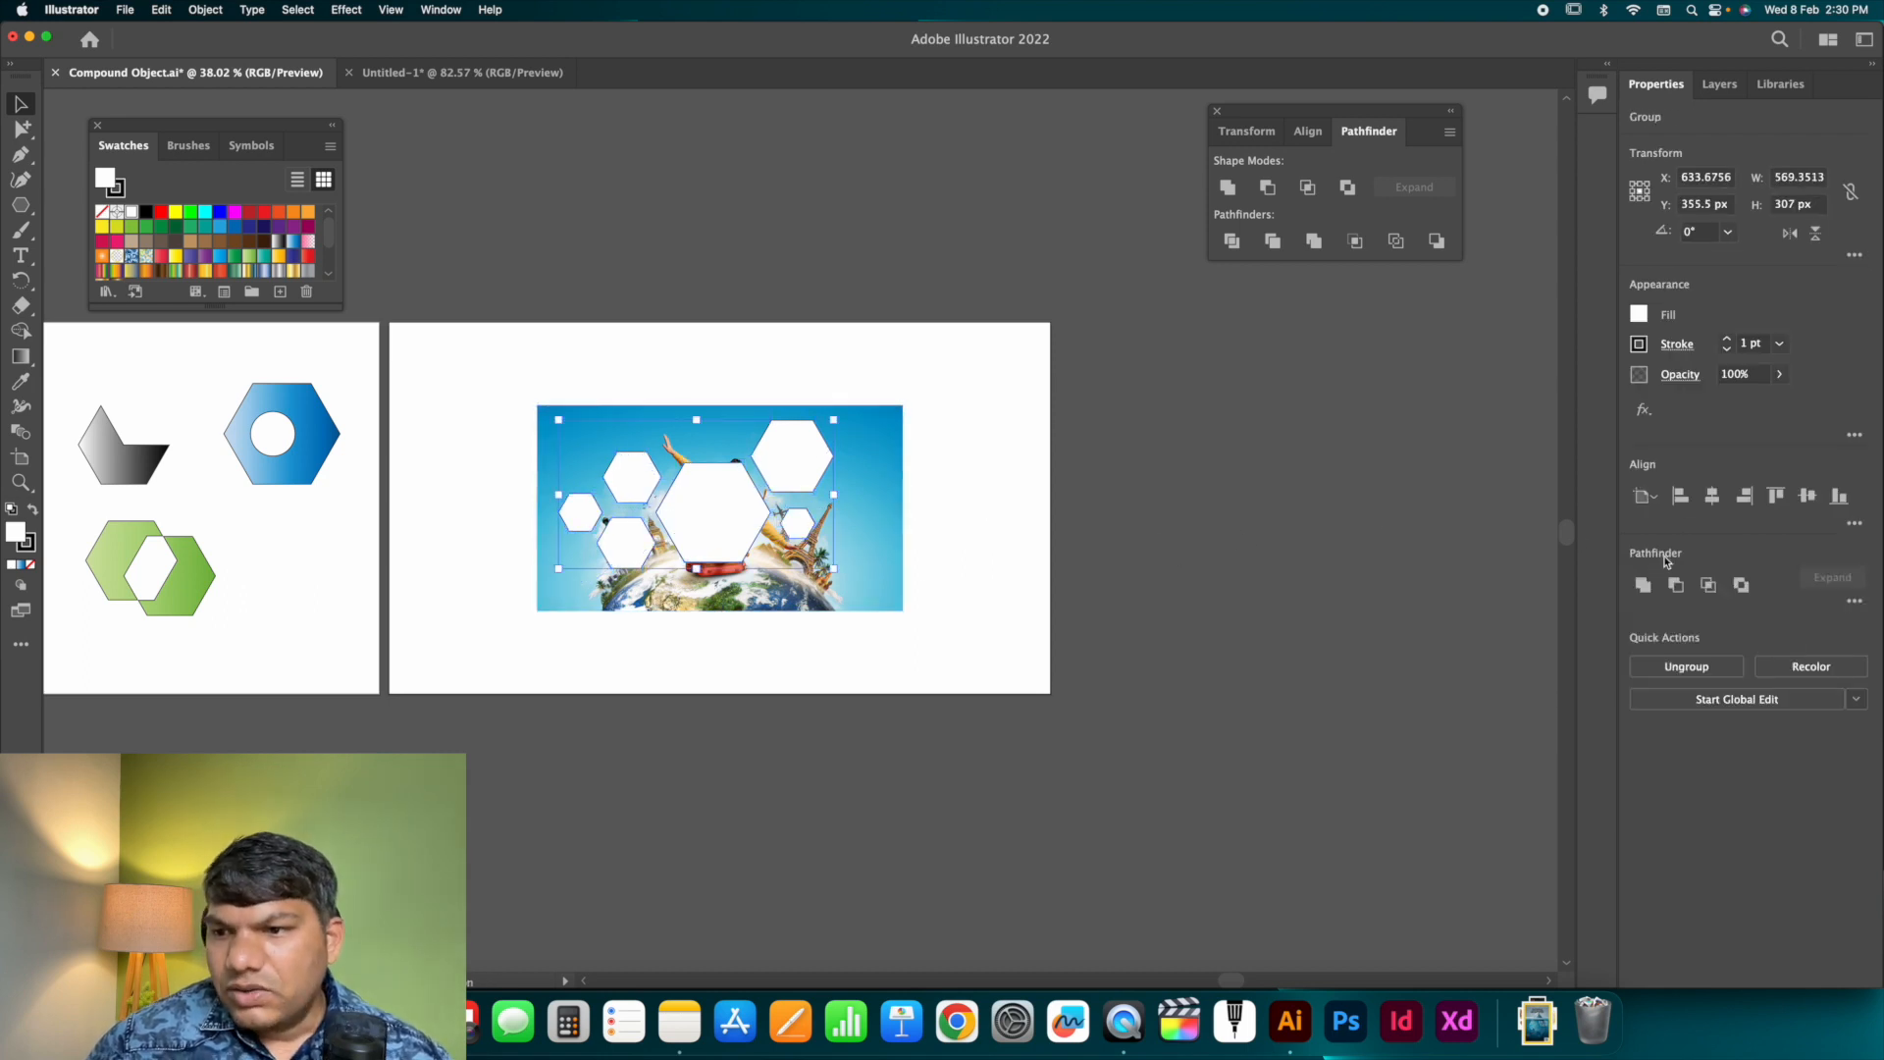
left_click(1713, 495)
left_click(1807, 495)
left_click(1150, 491)
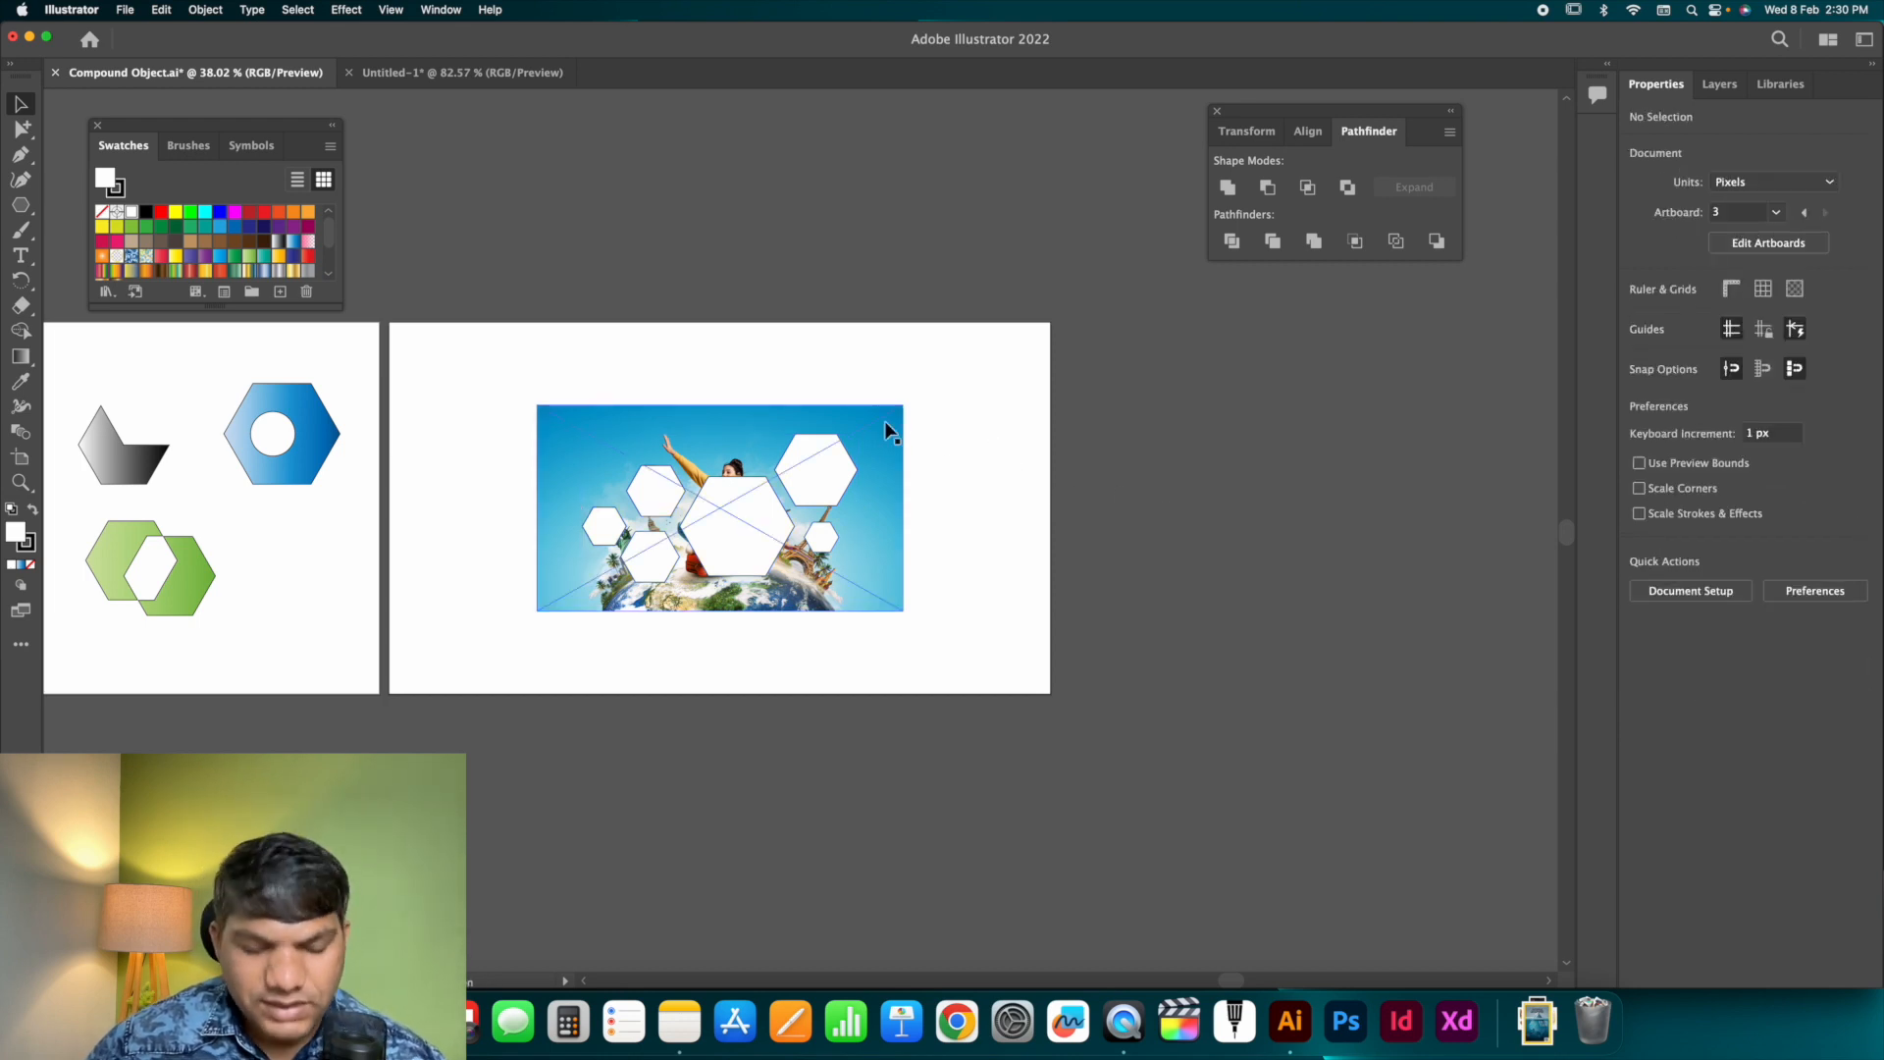
Move the photo down slightly behind the hexagons and make a clipping mask from the photo and all the hexagons.
left_click_drag(885, 421, 888, 448)
left_click(967, 446)
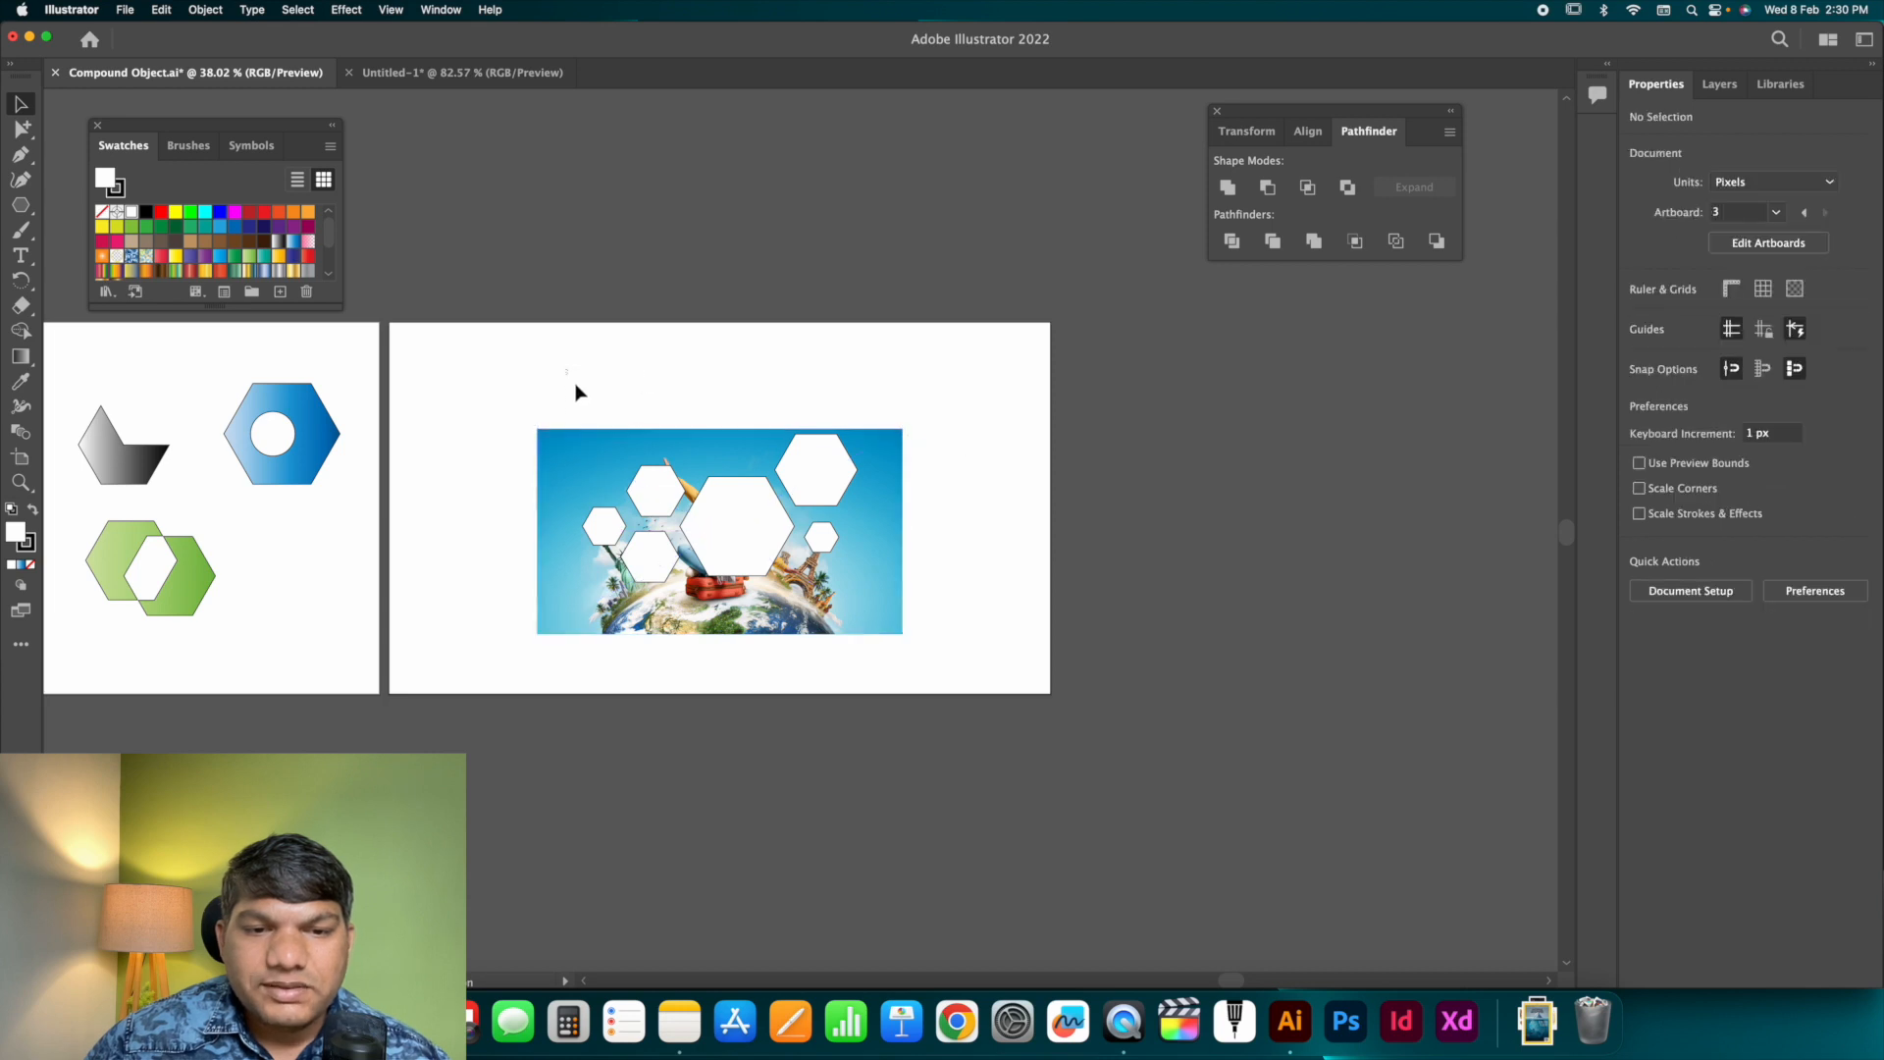
left_click_drag(576, 382, 1088, 728)
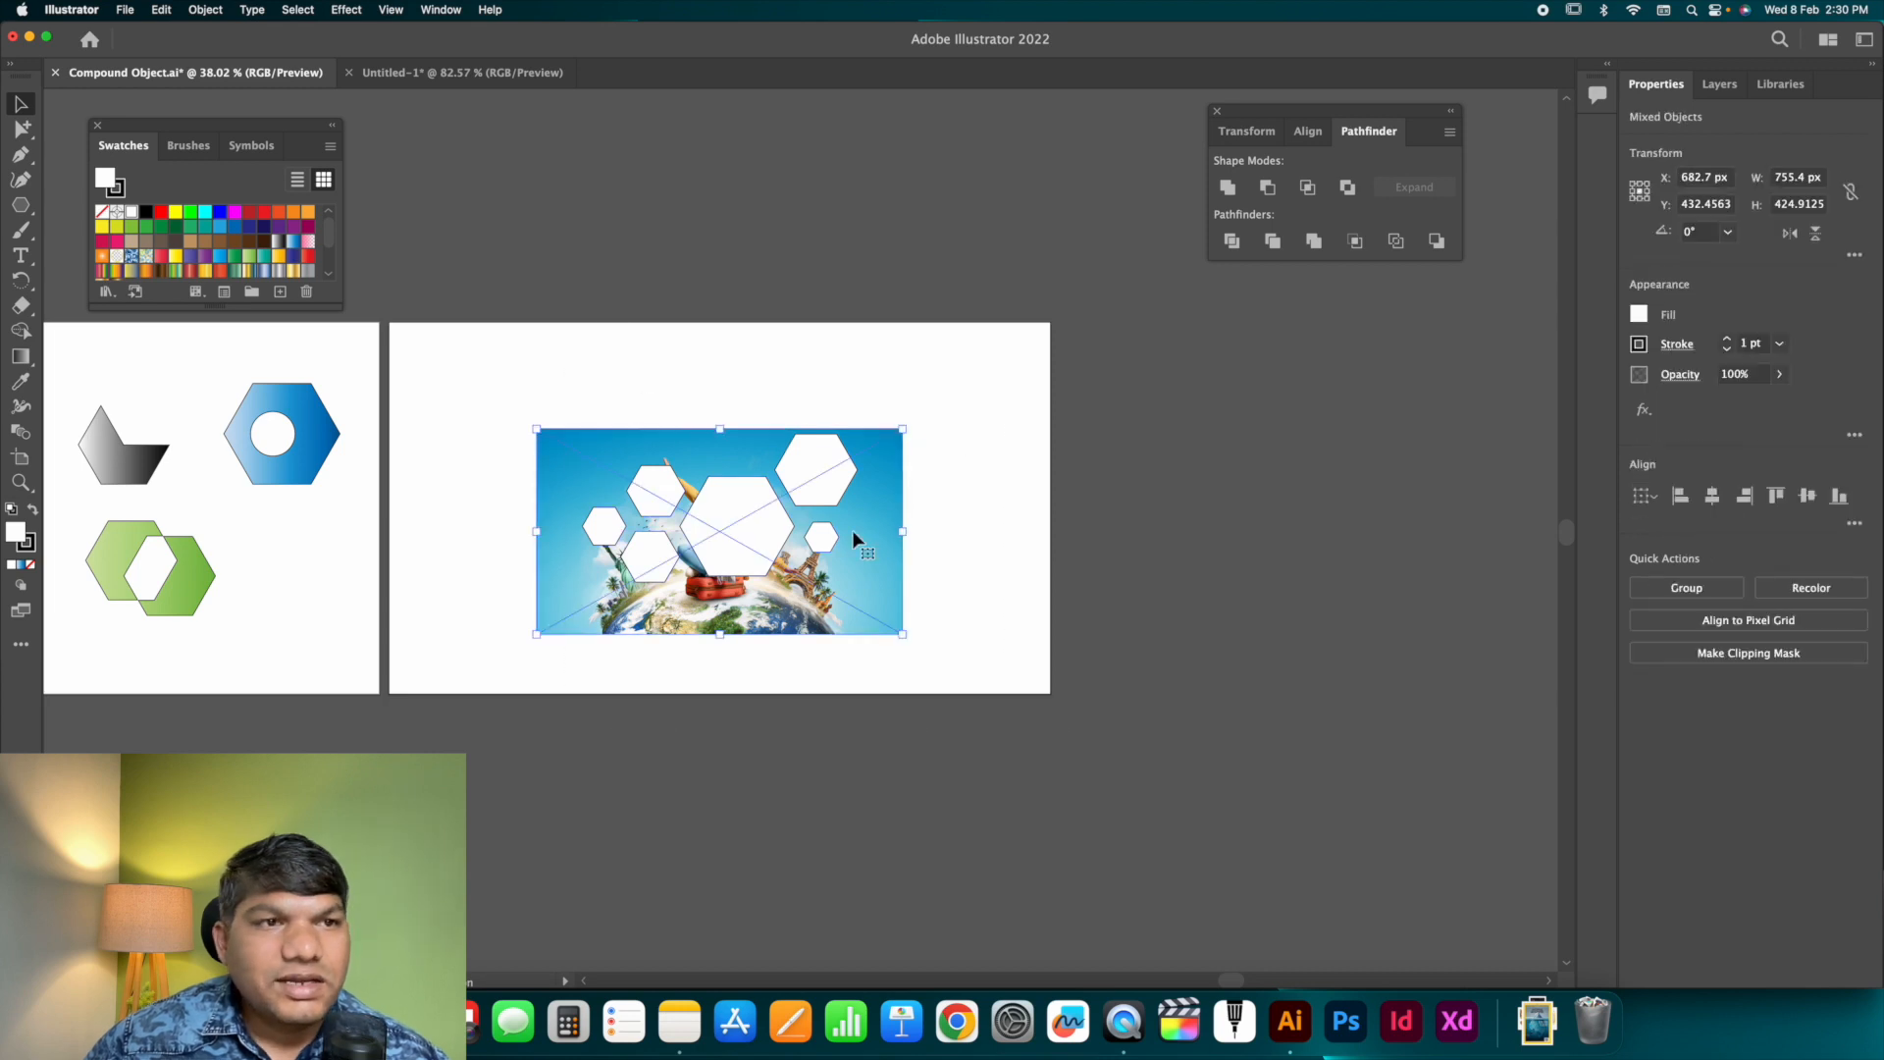
left_click(205, 12)
mouse_move(339, 631)
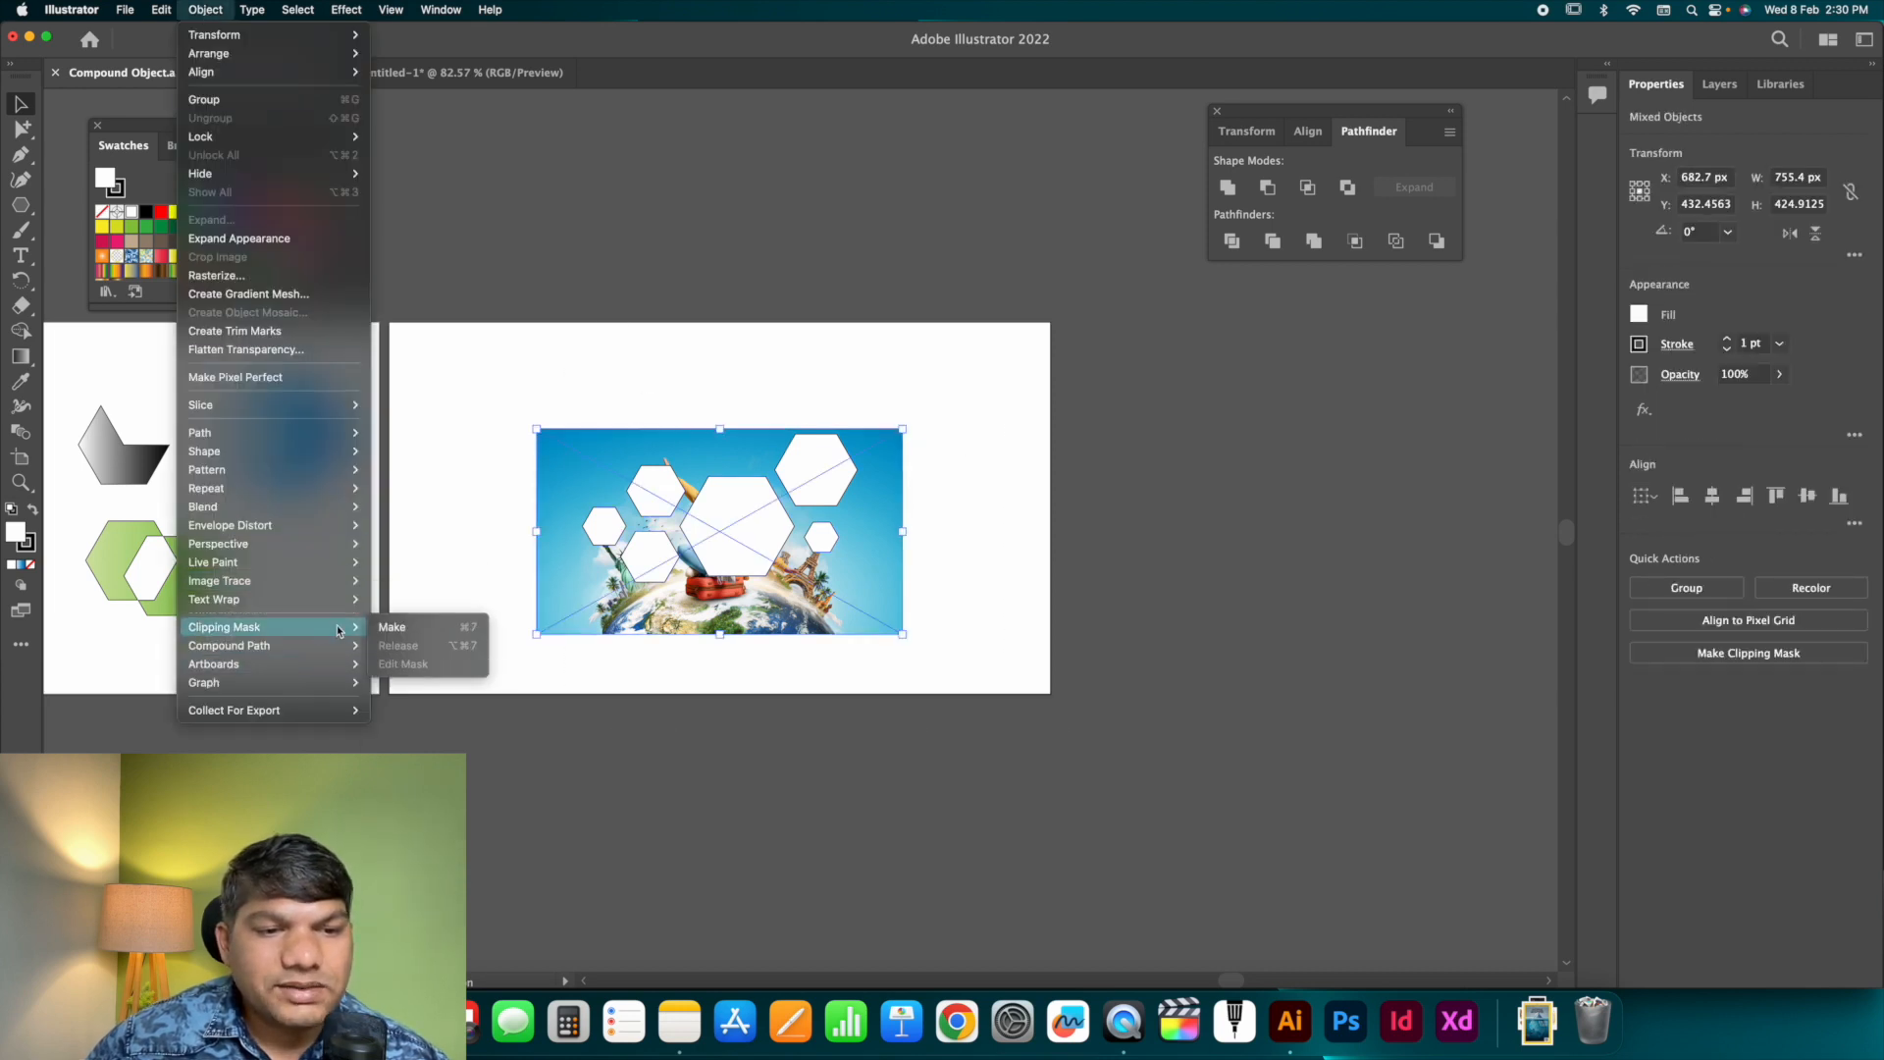
left_click(402, 626)
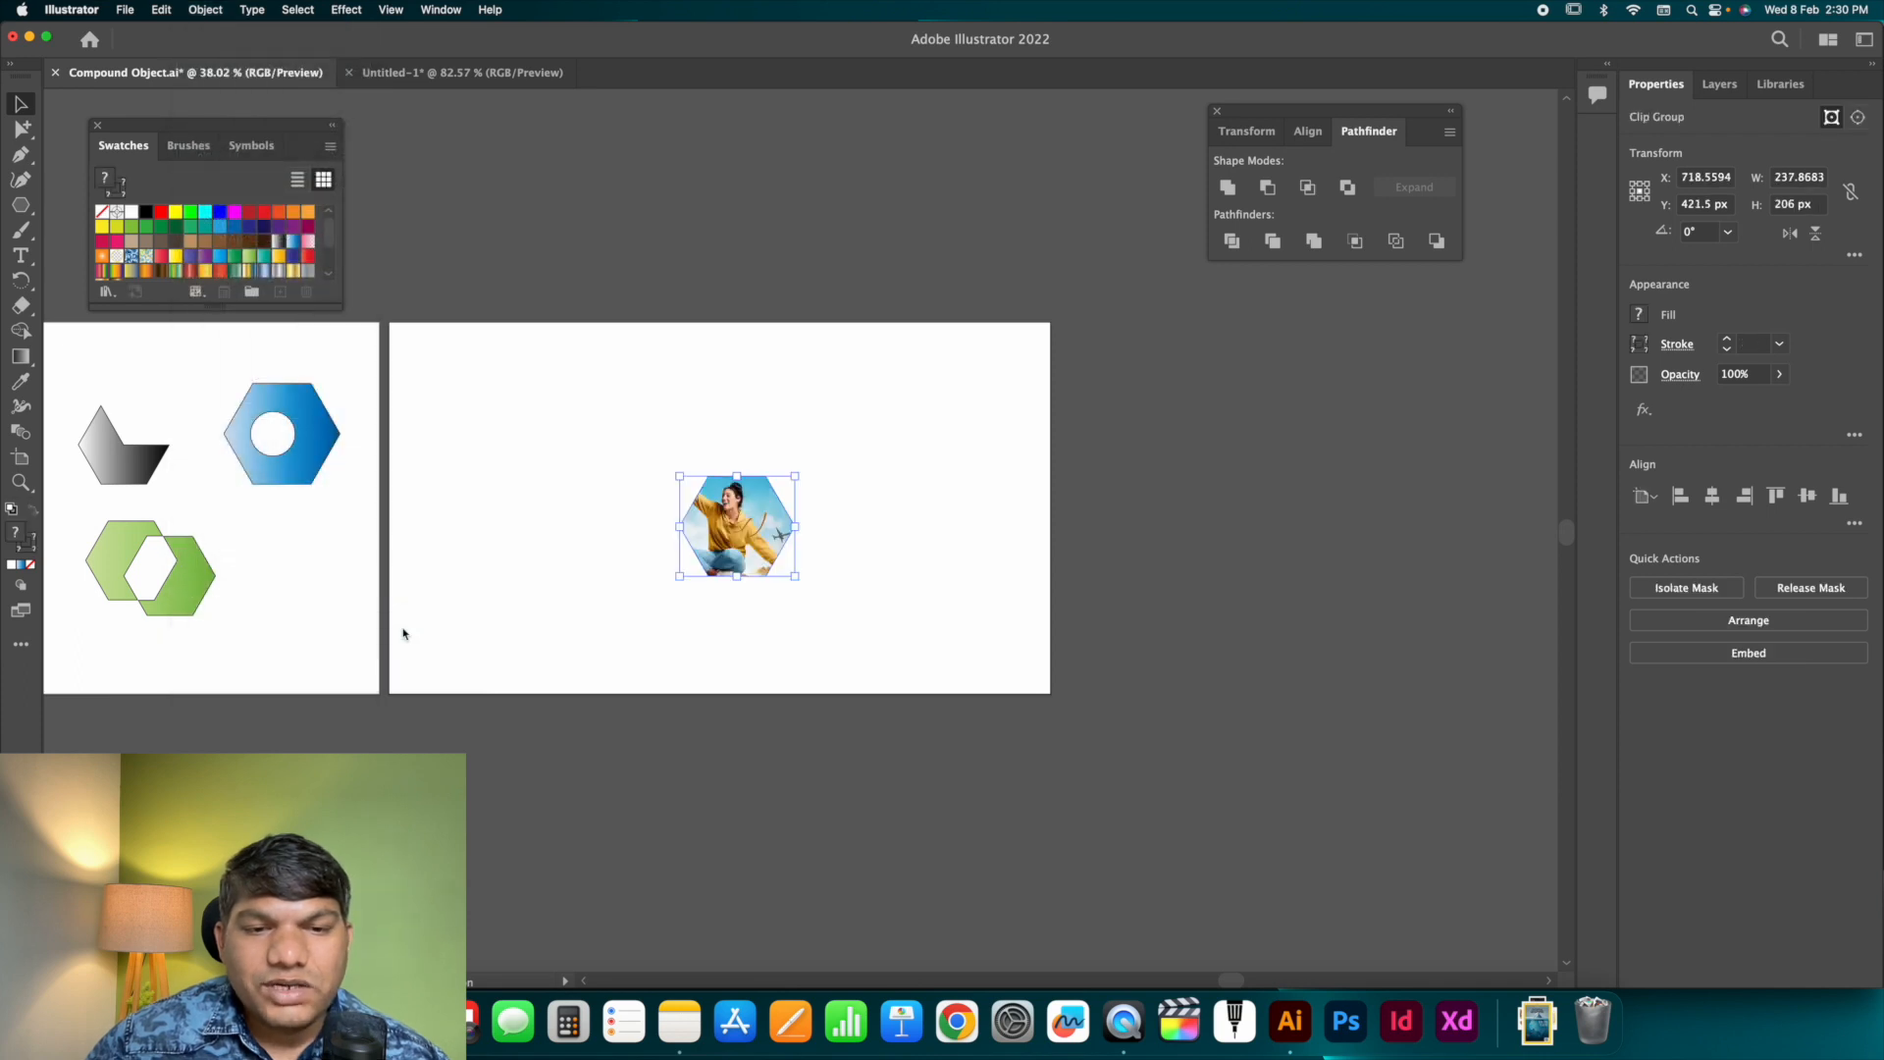
left_click(799, 534)
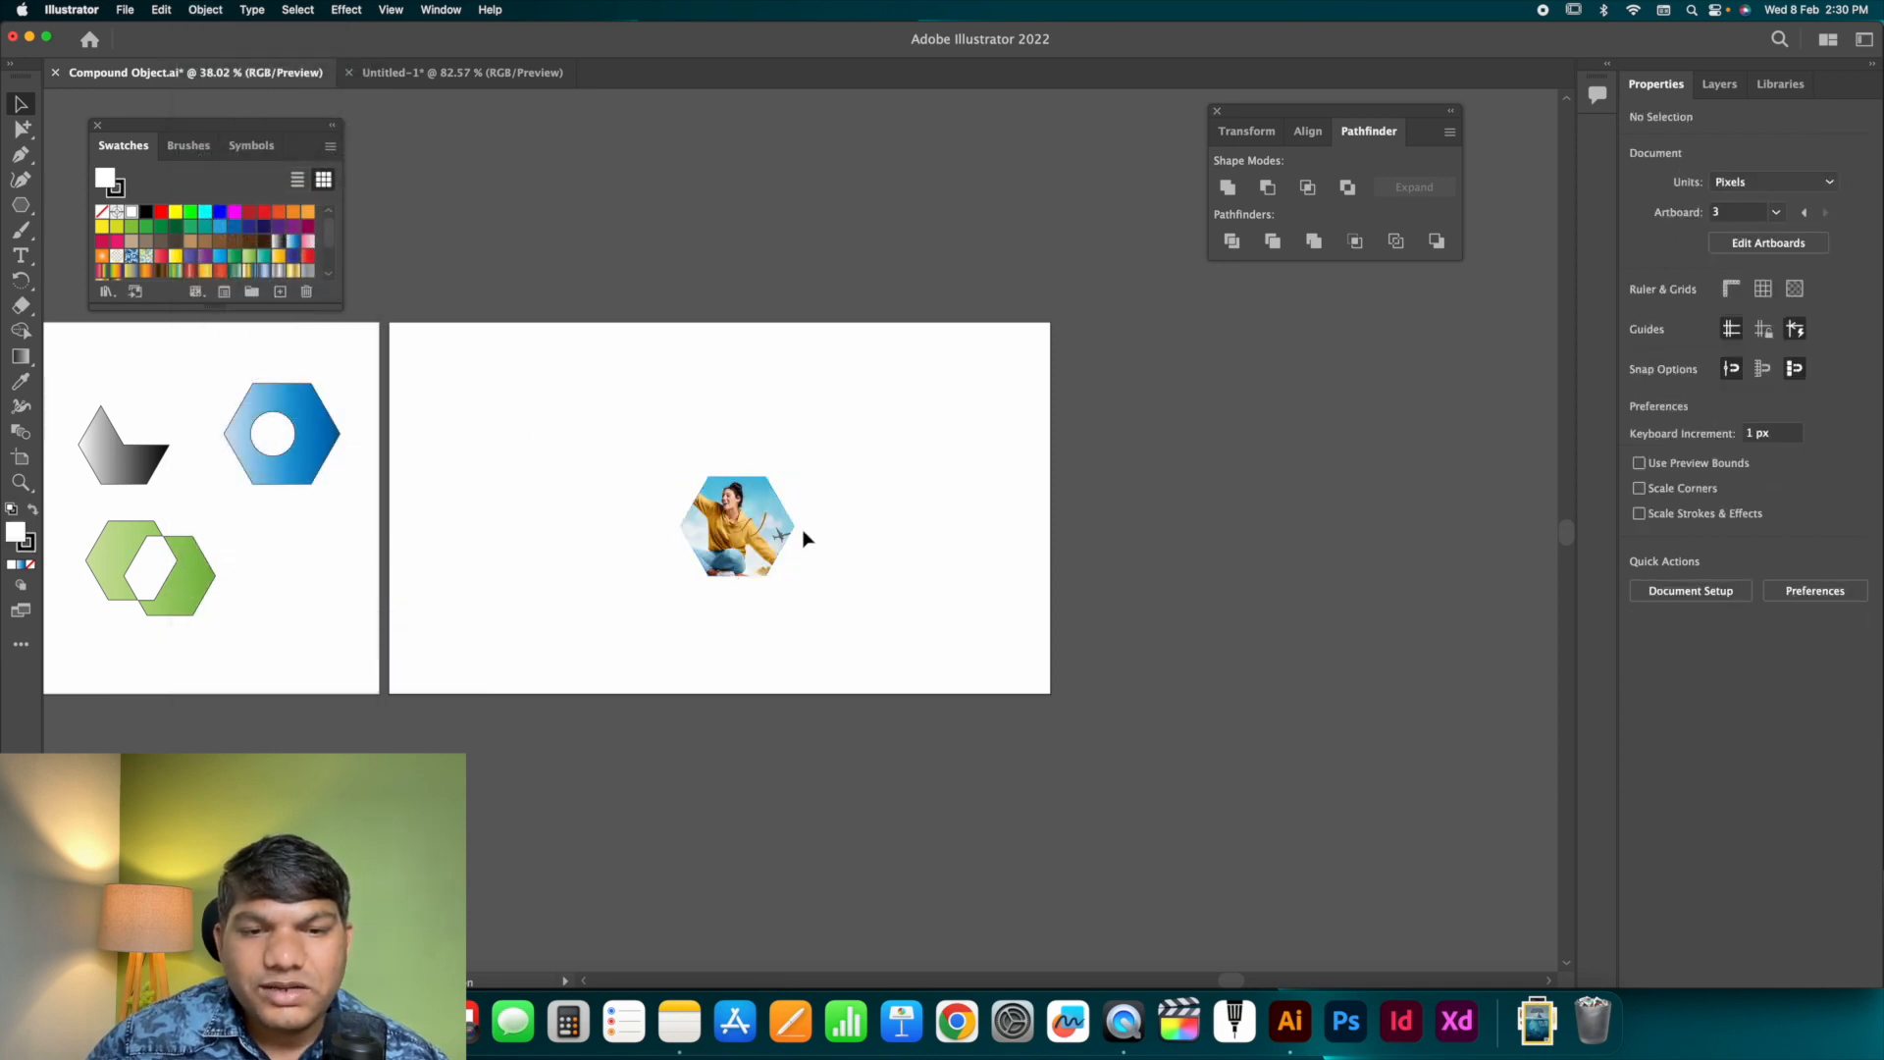
left_click(748, 527)
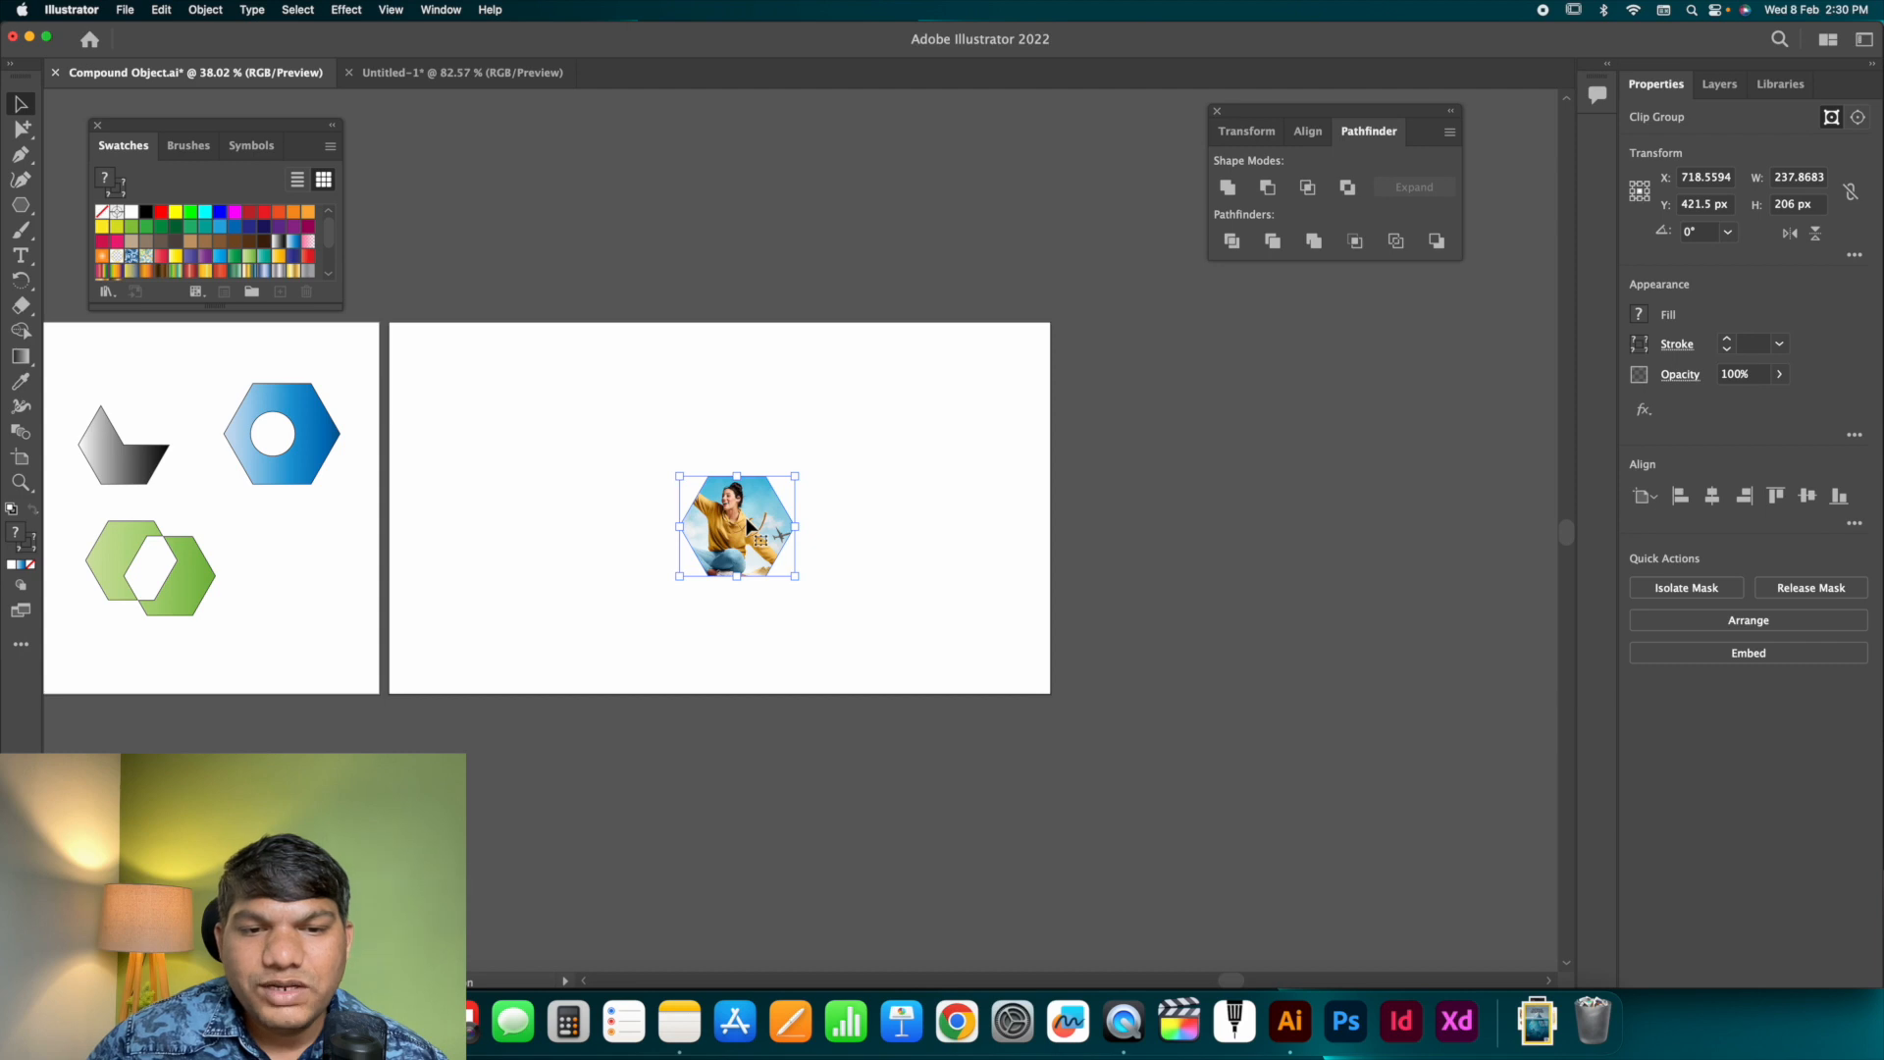
left_click(880, 540)
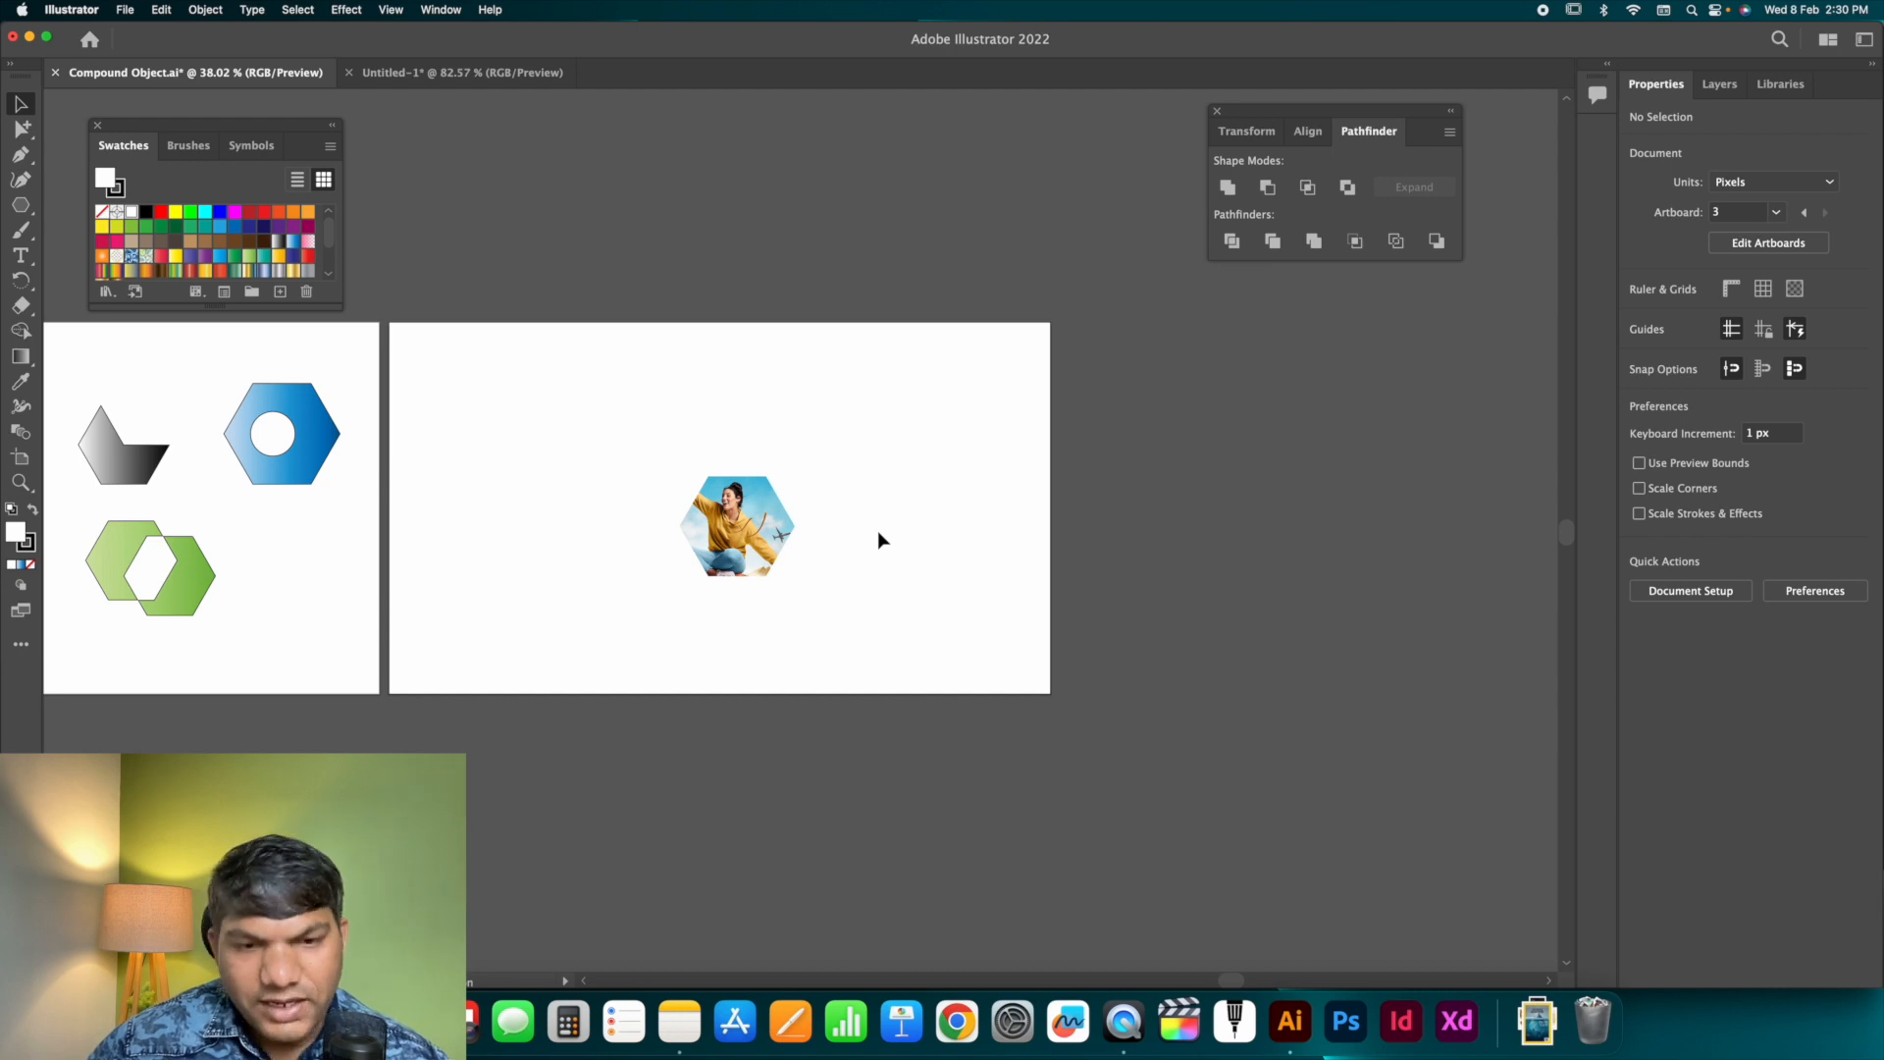
Undo the clipping mask and the photo's downward move, and select the six hexagons without the photo.
key("super+z")
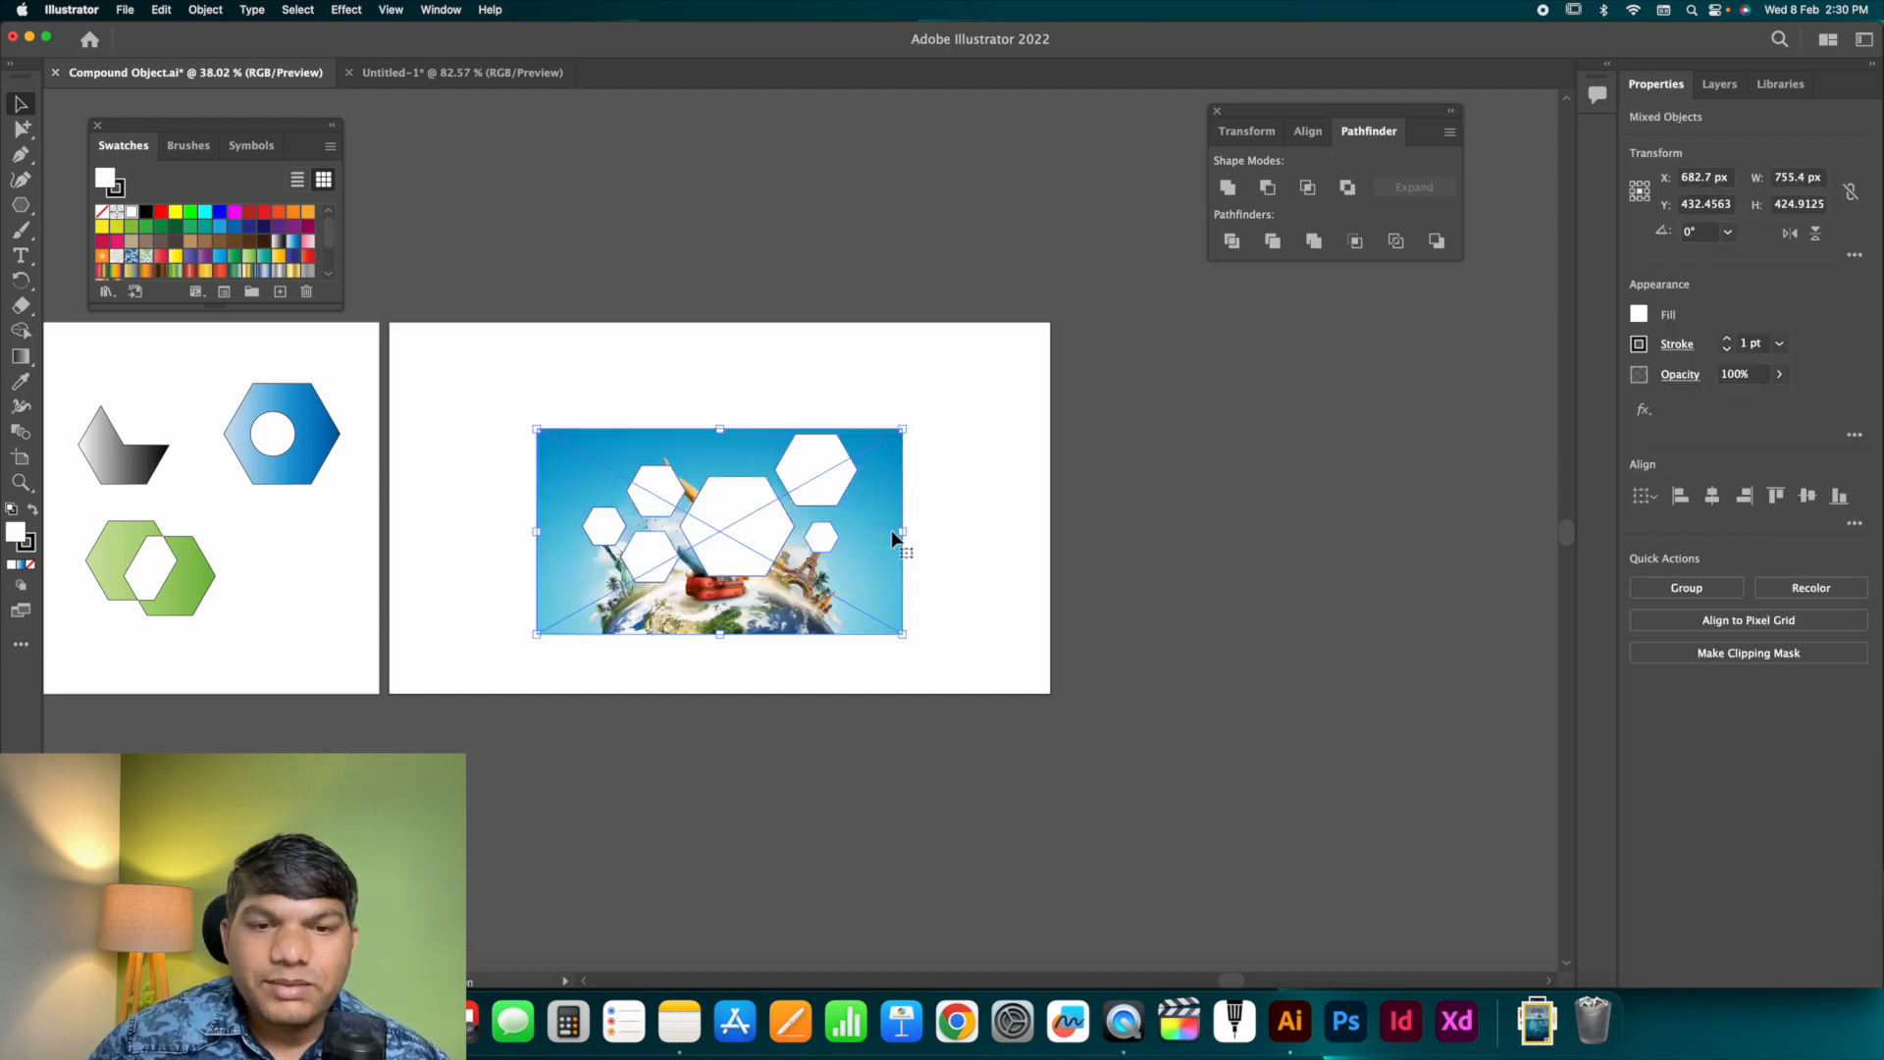
left_click(986, 539)
left_click_drag(613, 425, 971, 628)
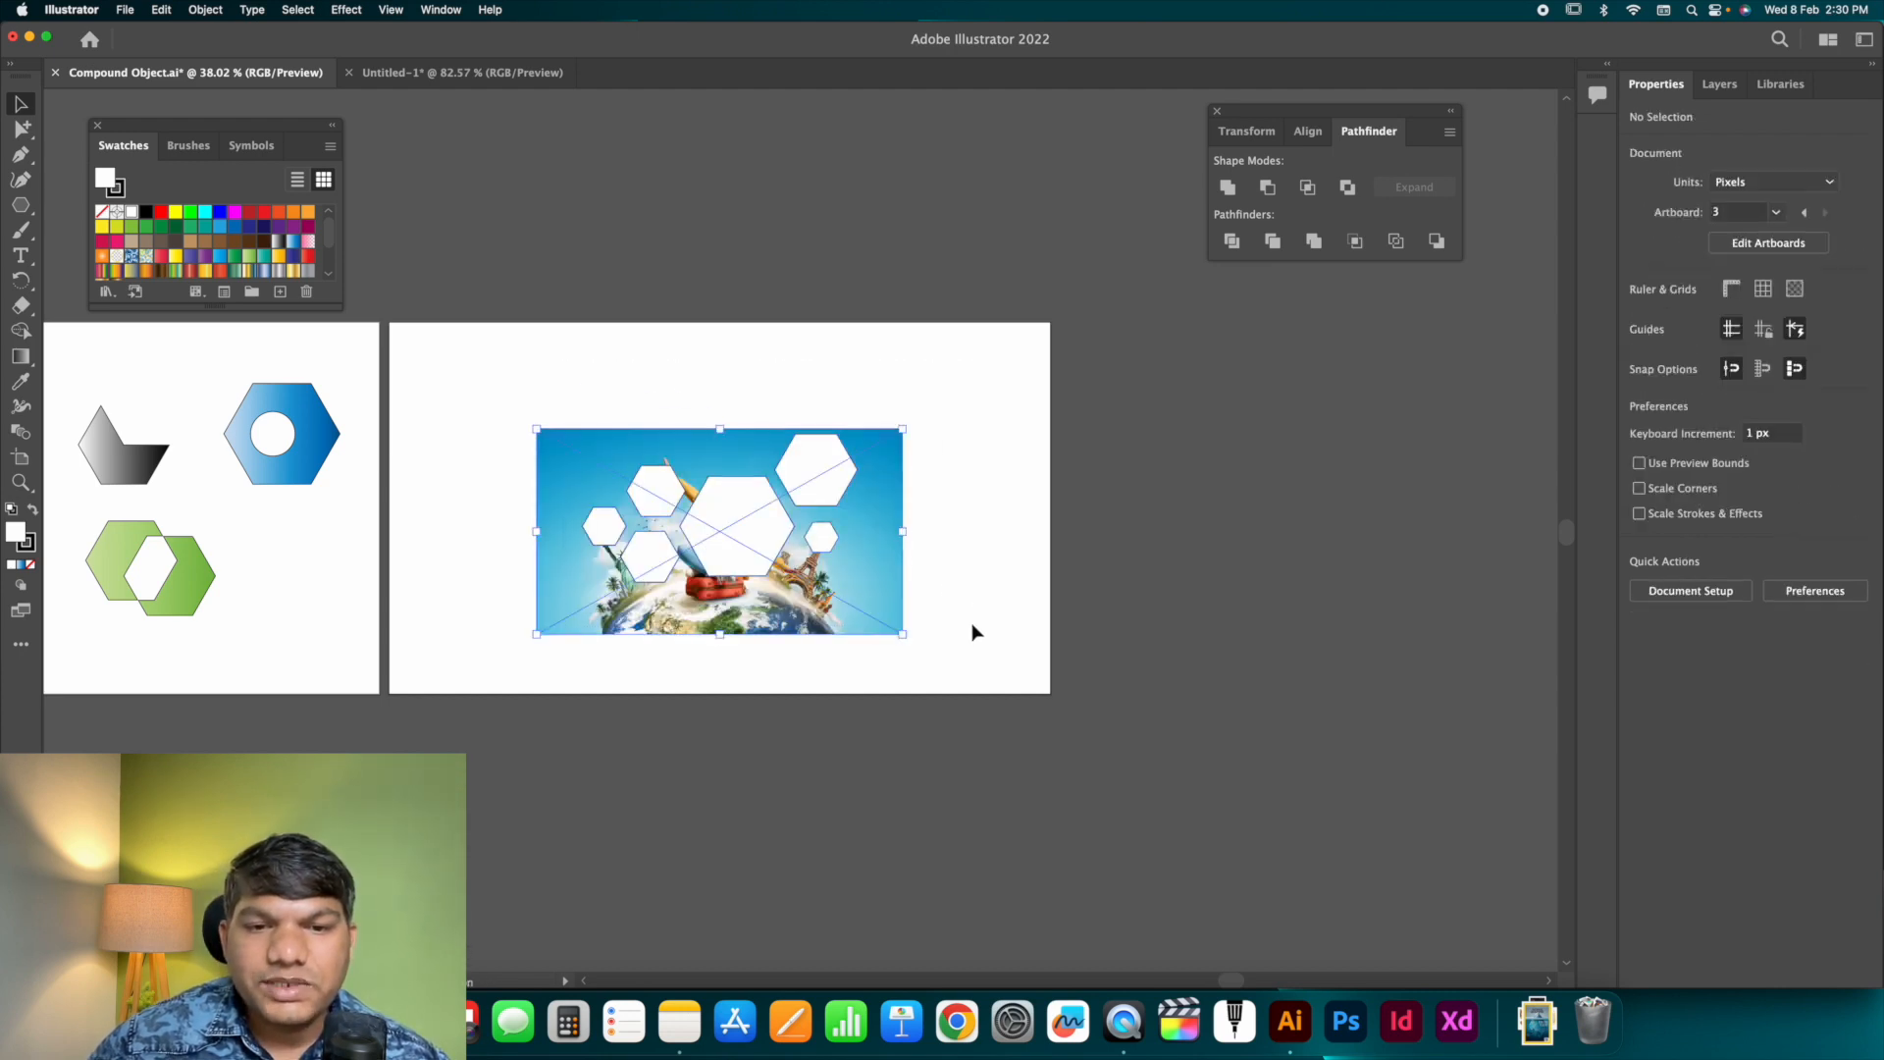
left_click(878, 597, "shift")
left_click_drag(576, 369, 945, 648)
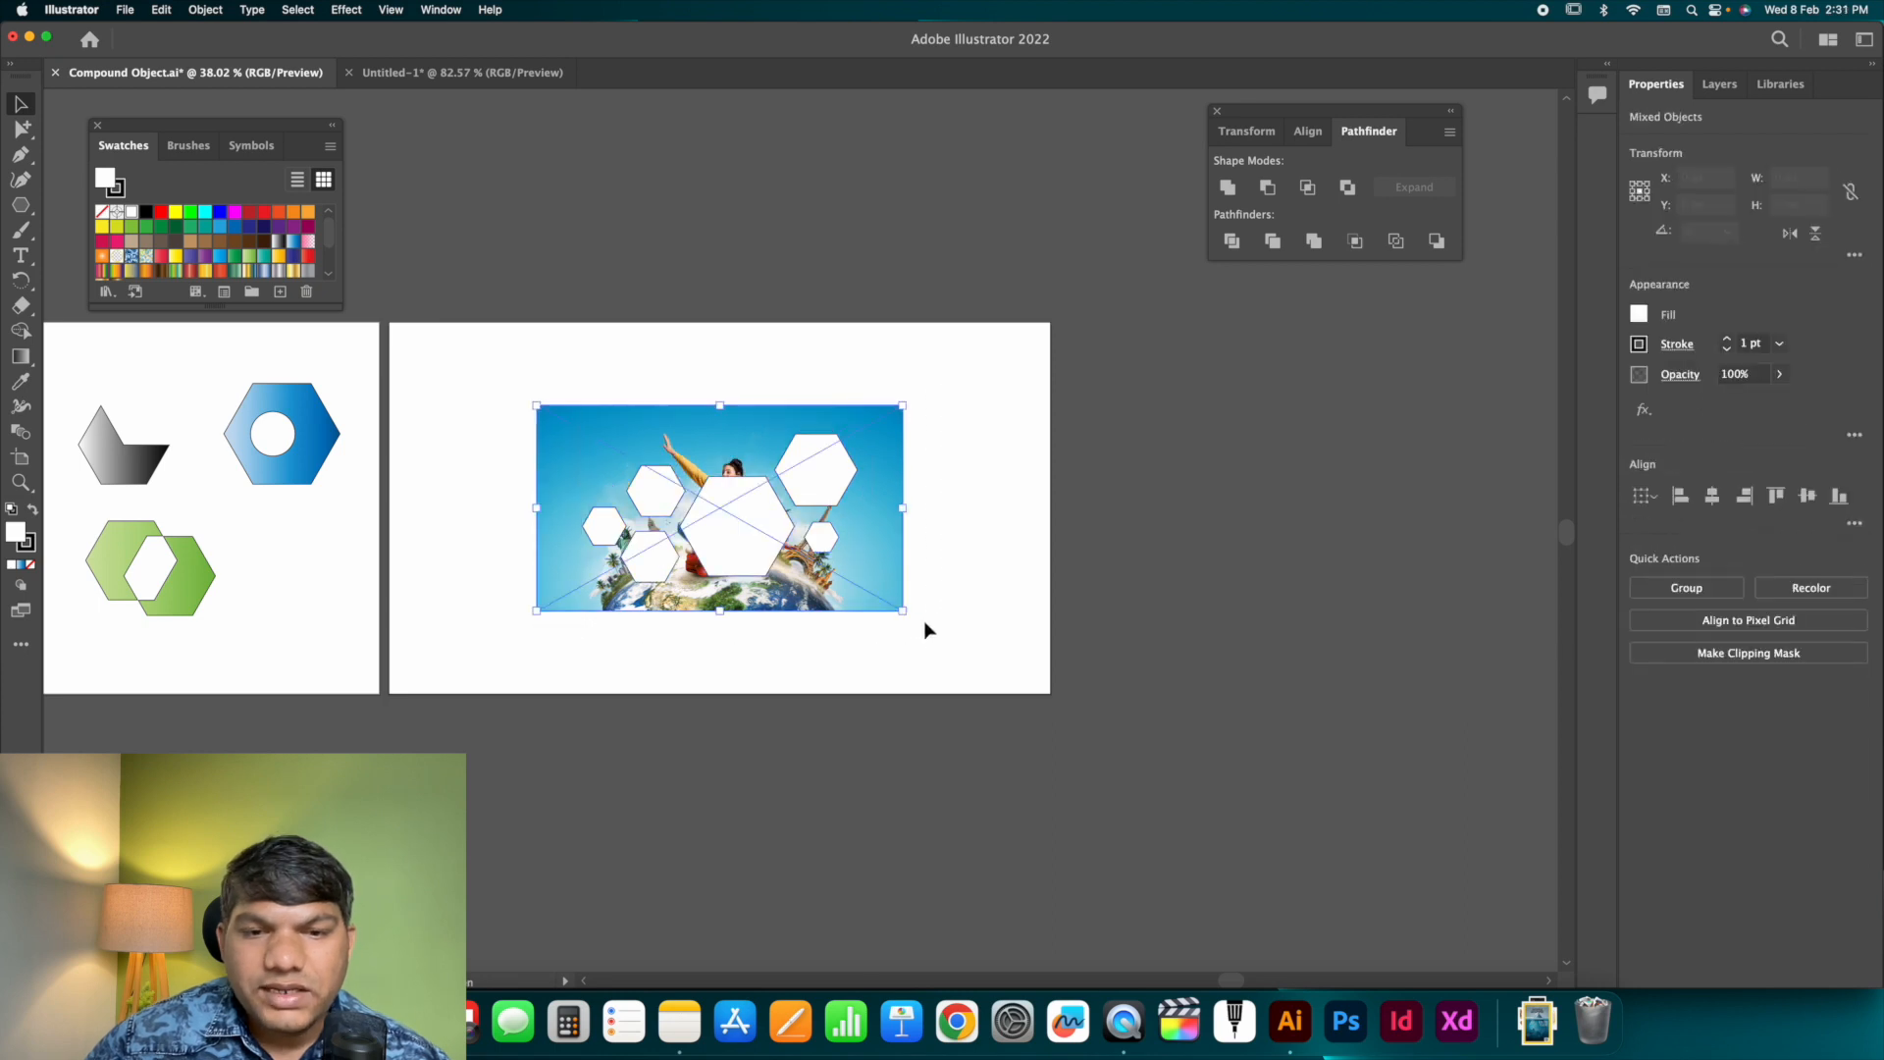
left_click(881, 552, "shift")
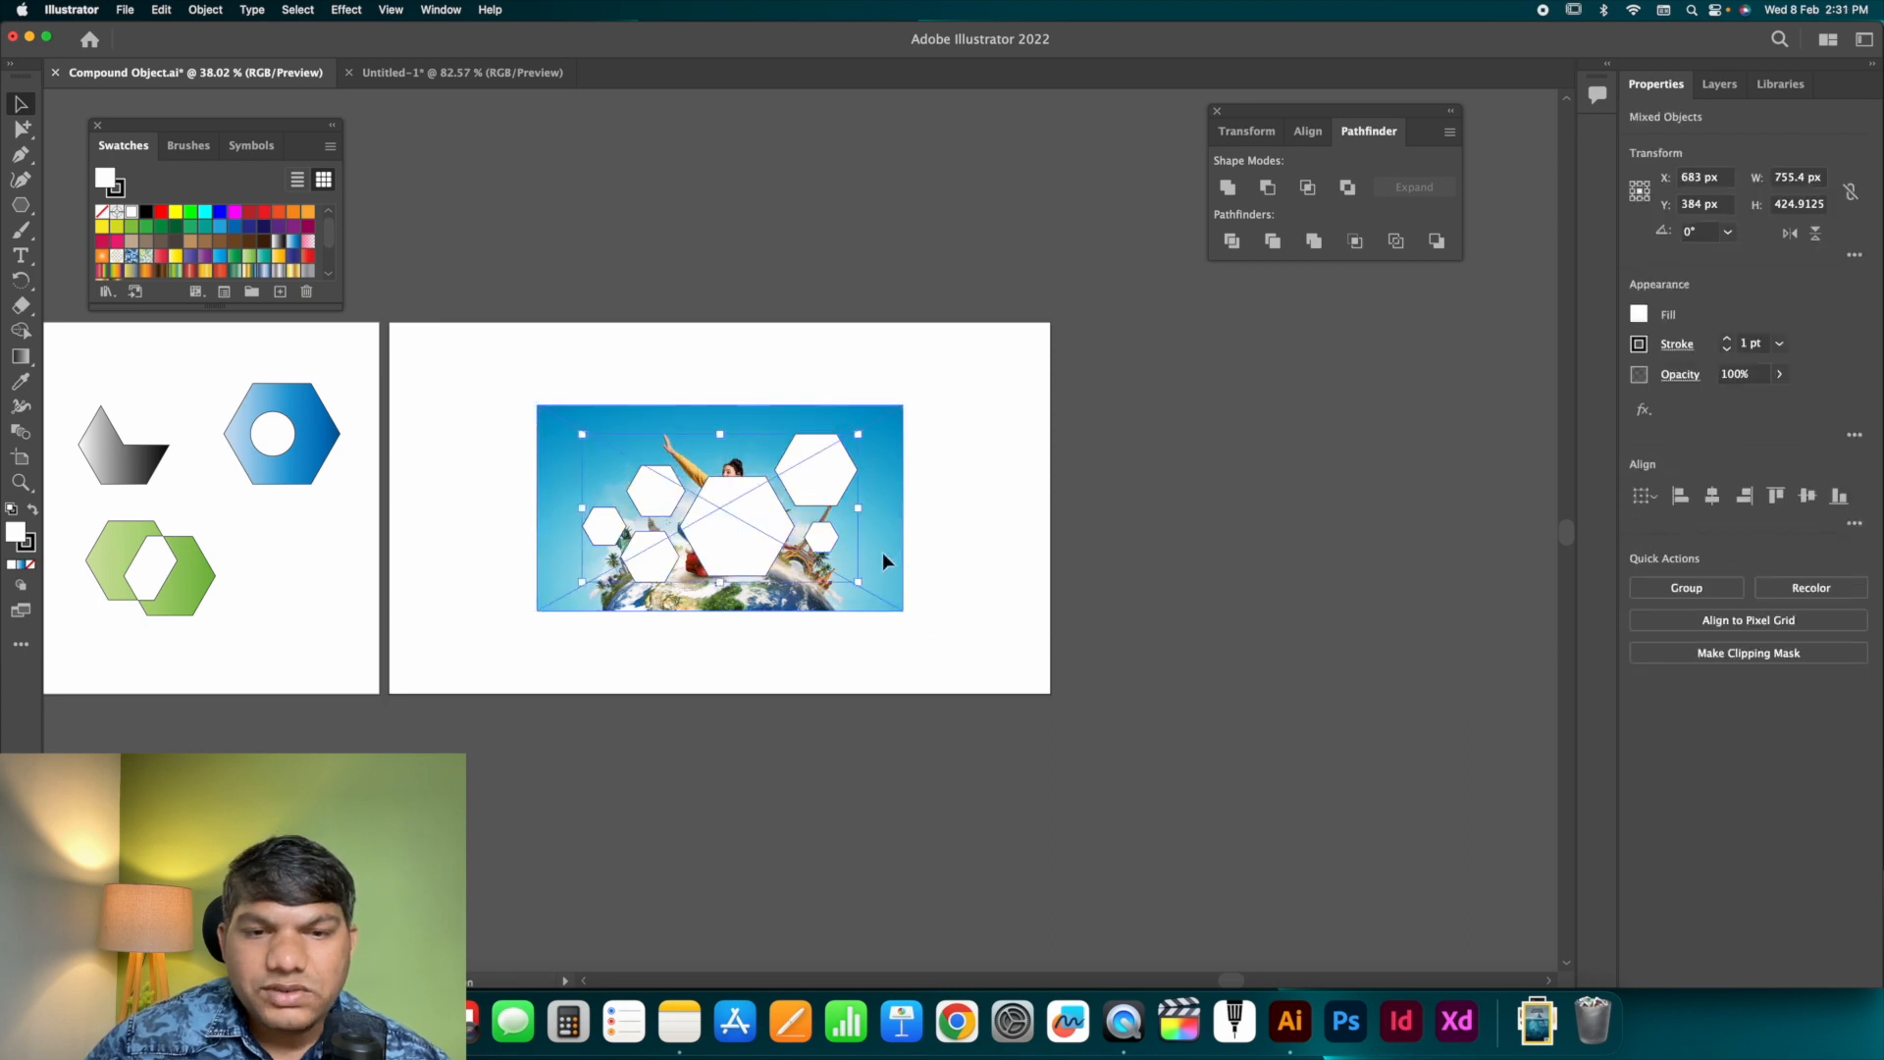
left_click(205, 10)
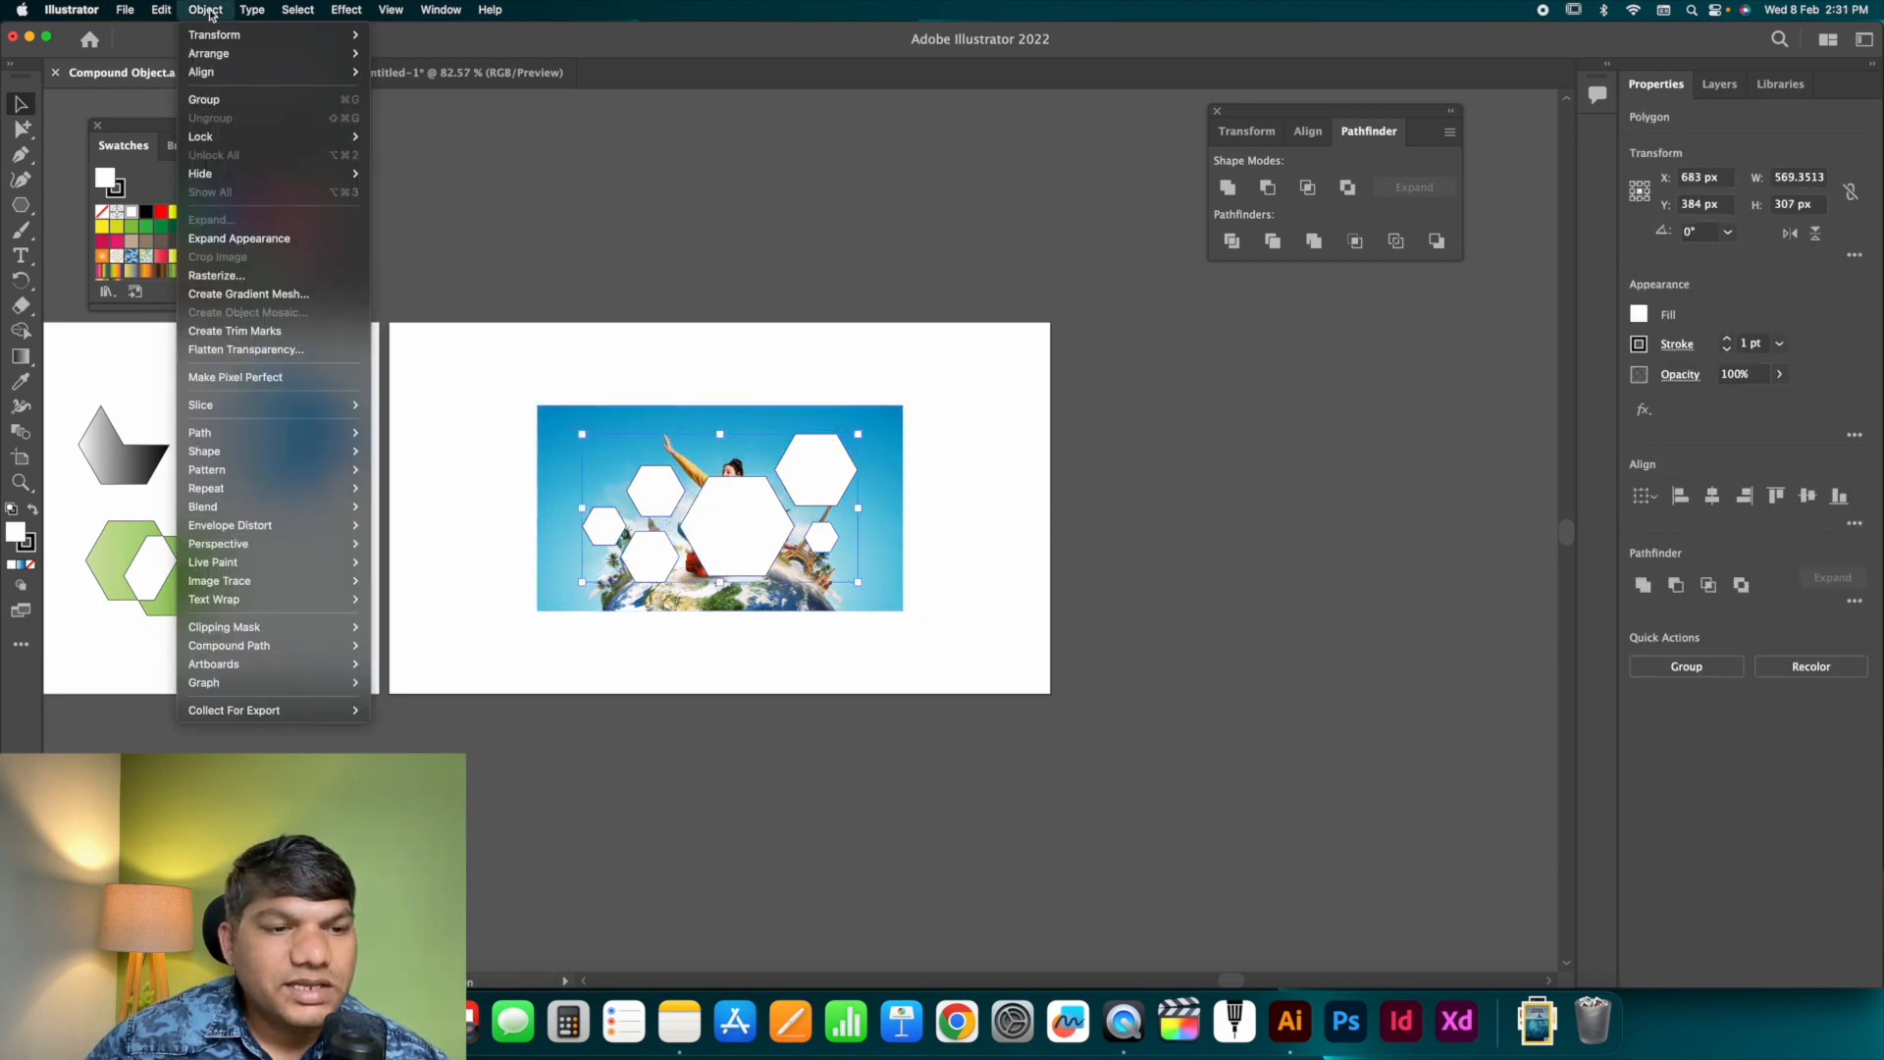
mouse_move(279, 647)
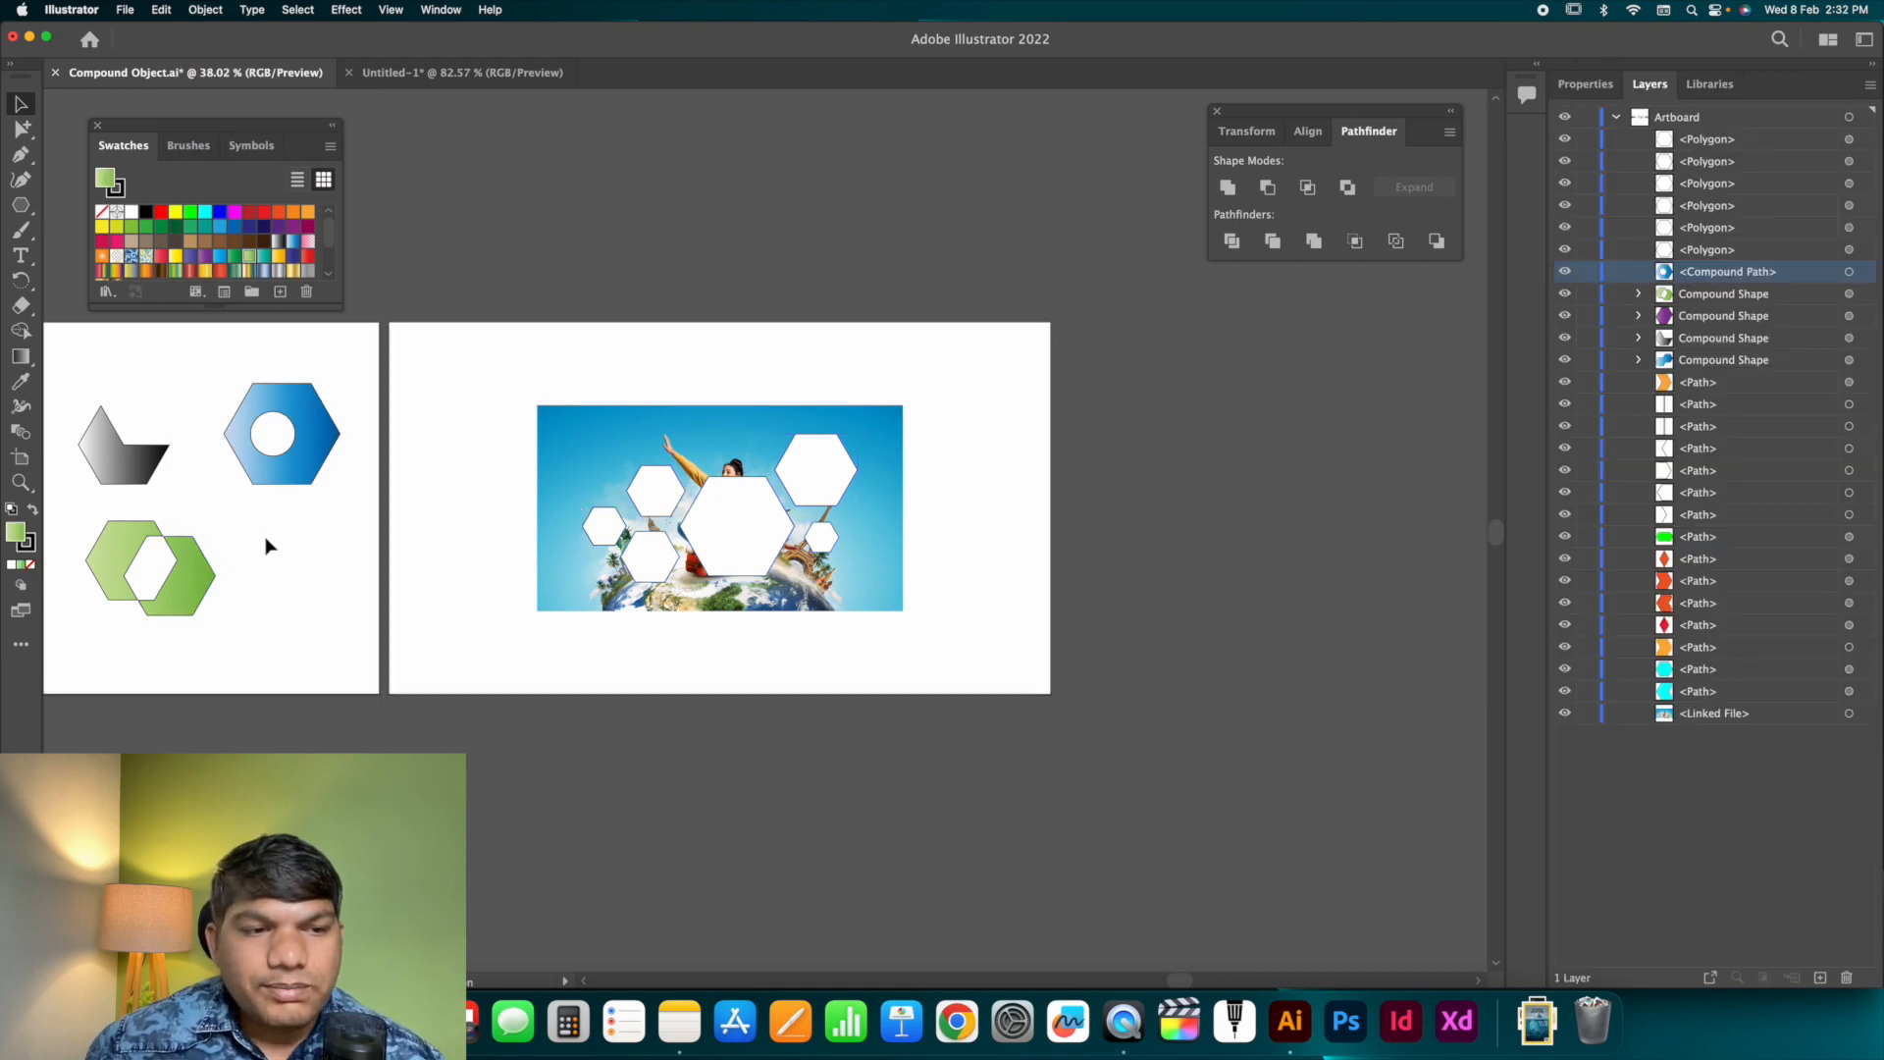
Examine the green compound shape on the second artboard and the two polygons nested in its layer entry.
left_click(198, 565)
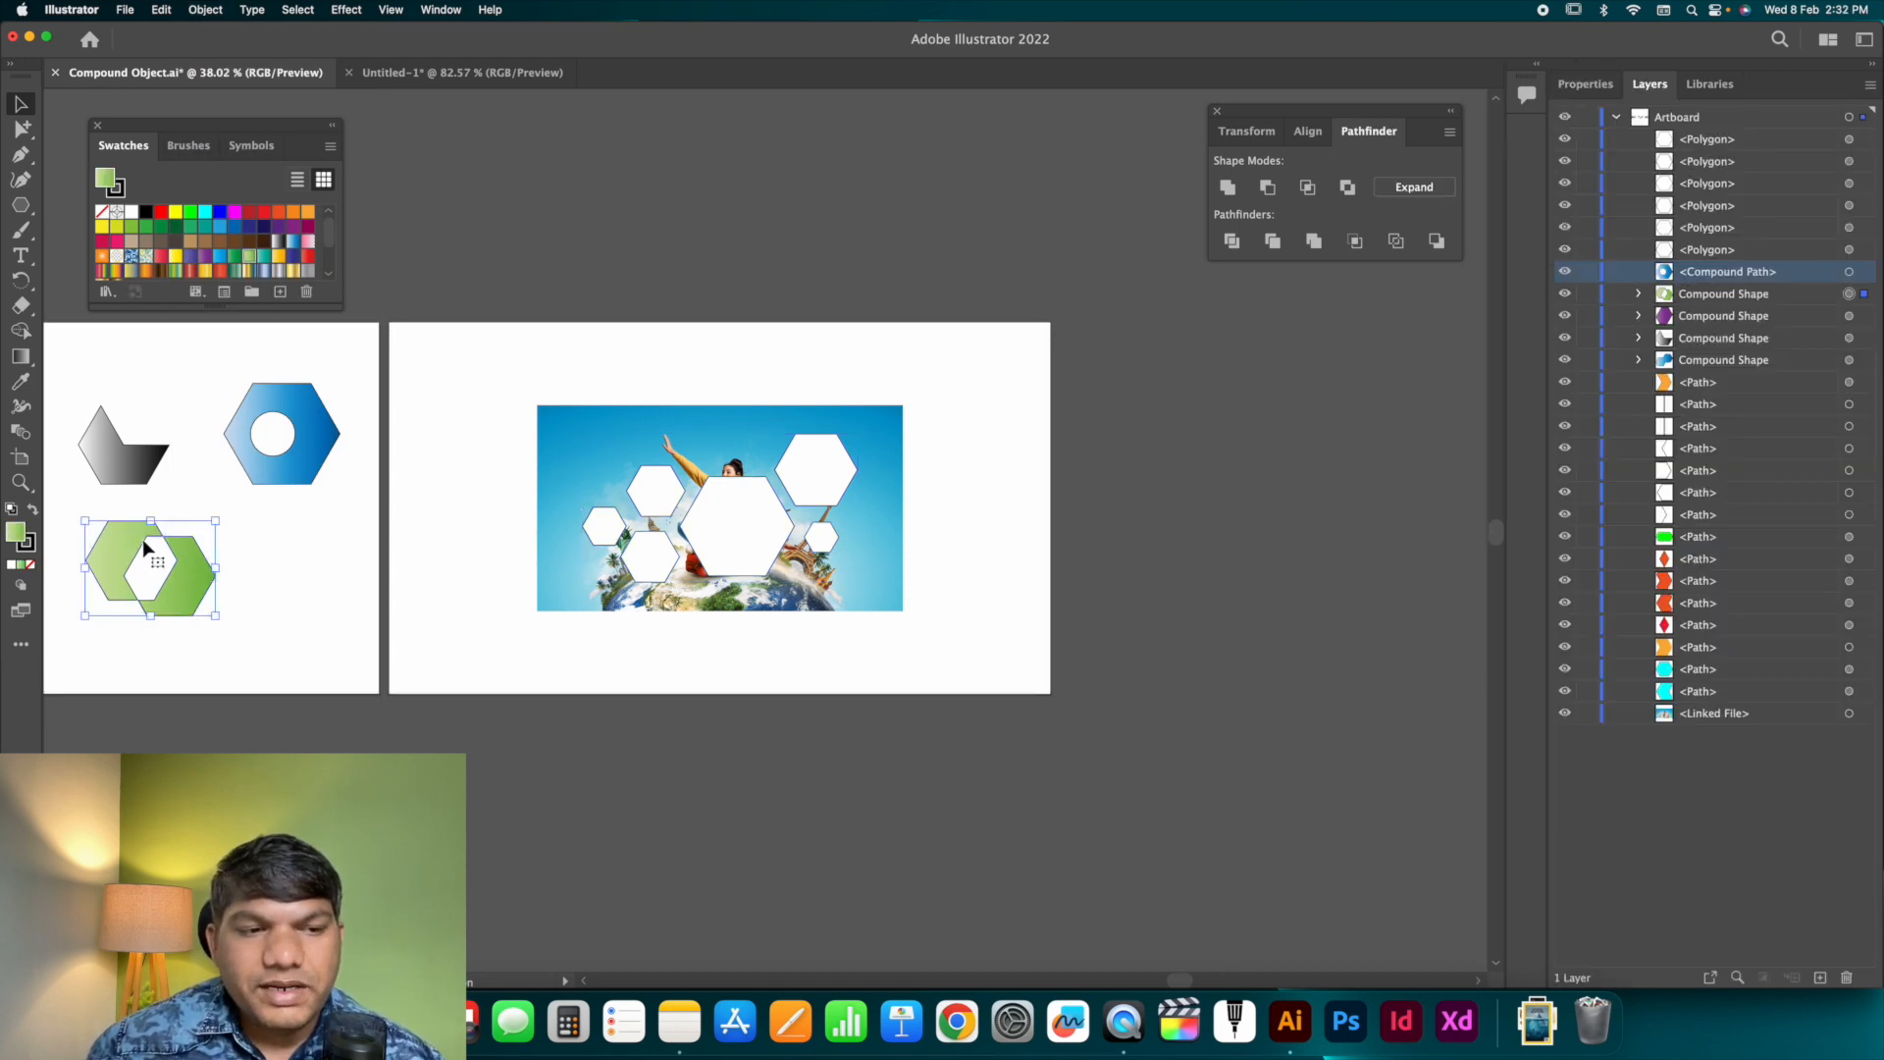
scroll(137, 555, "left", 10)
left_click(518, 583)
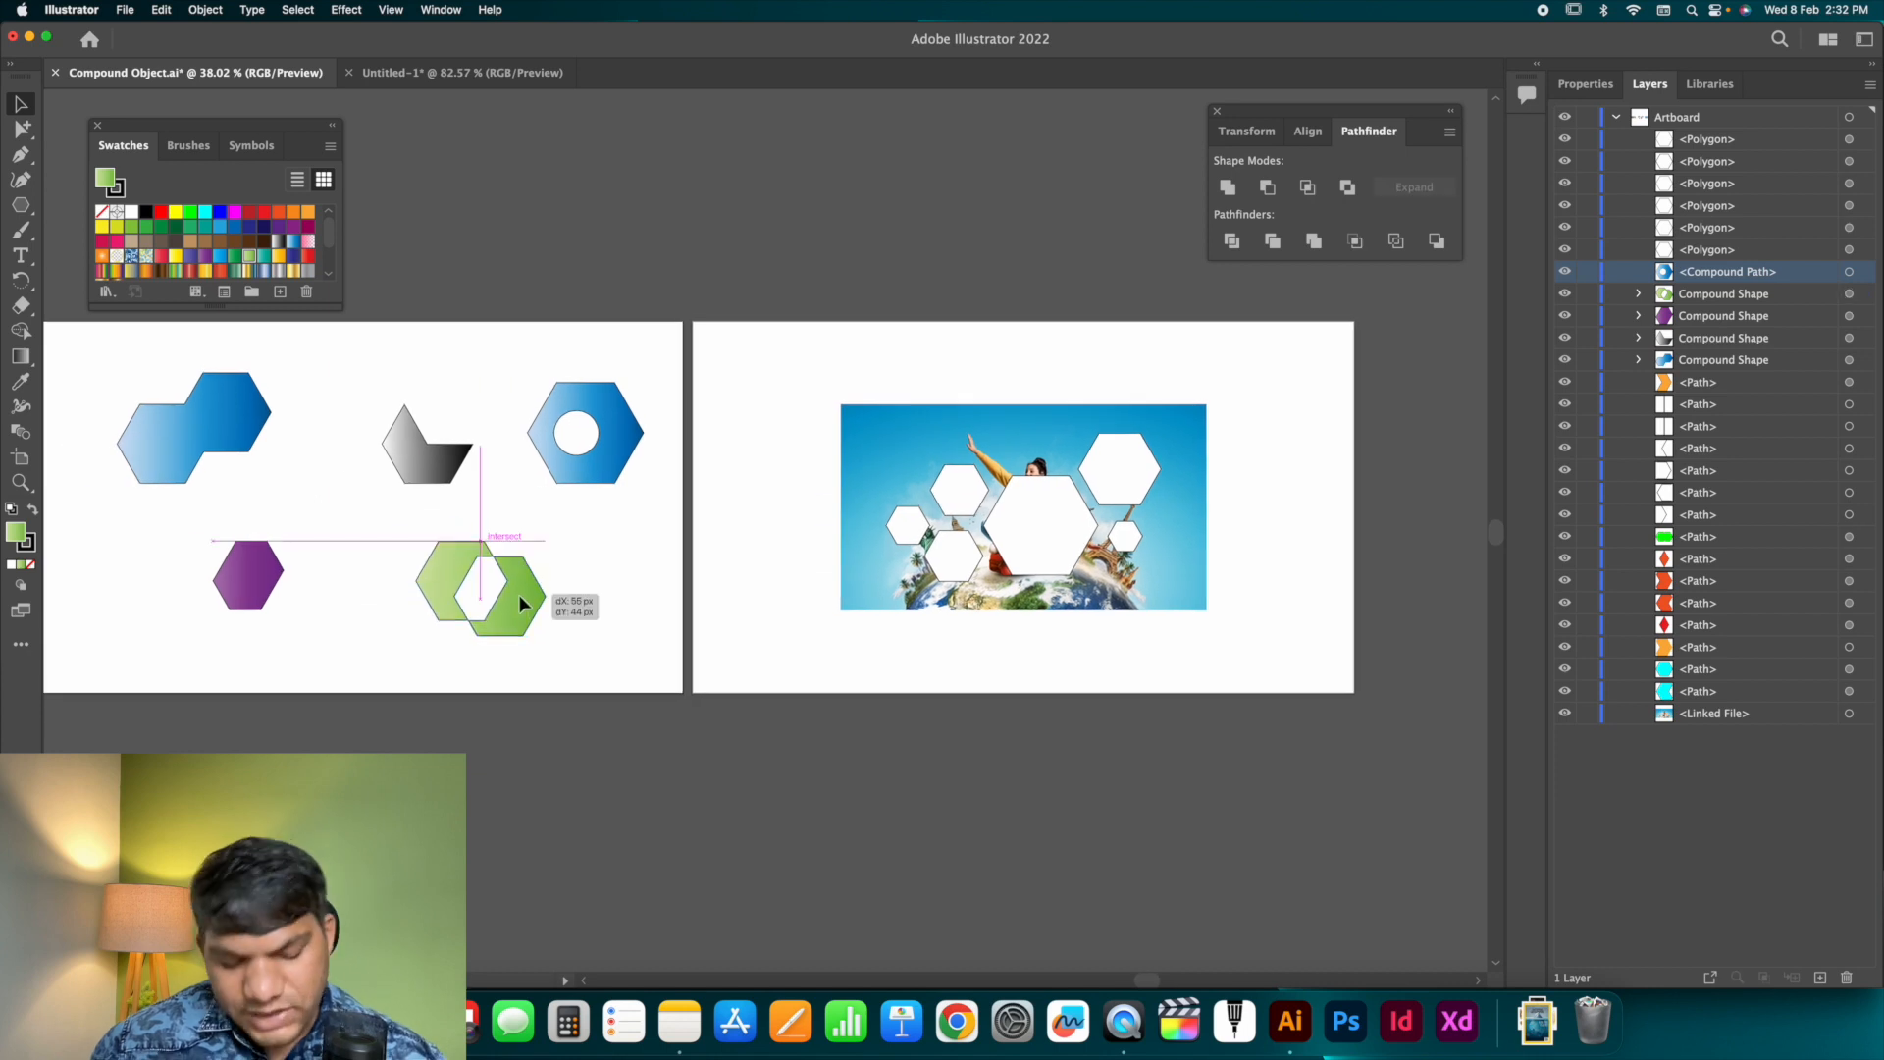
left_click(520, 595)
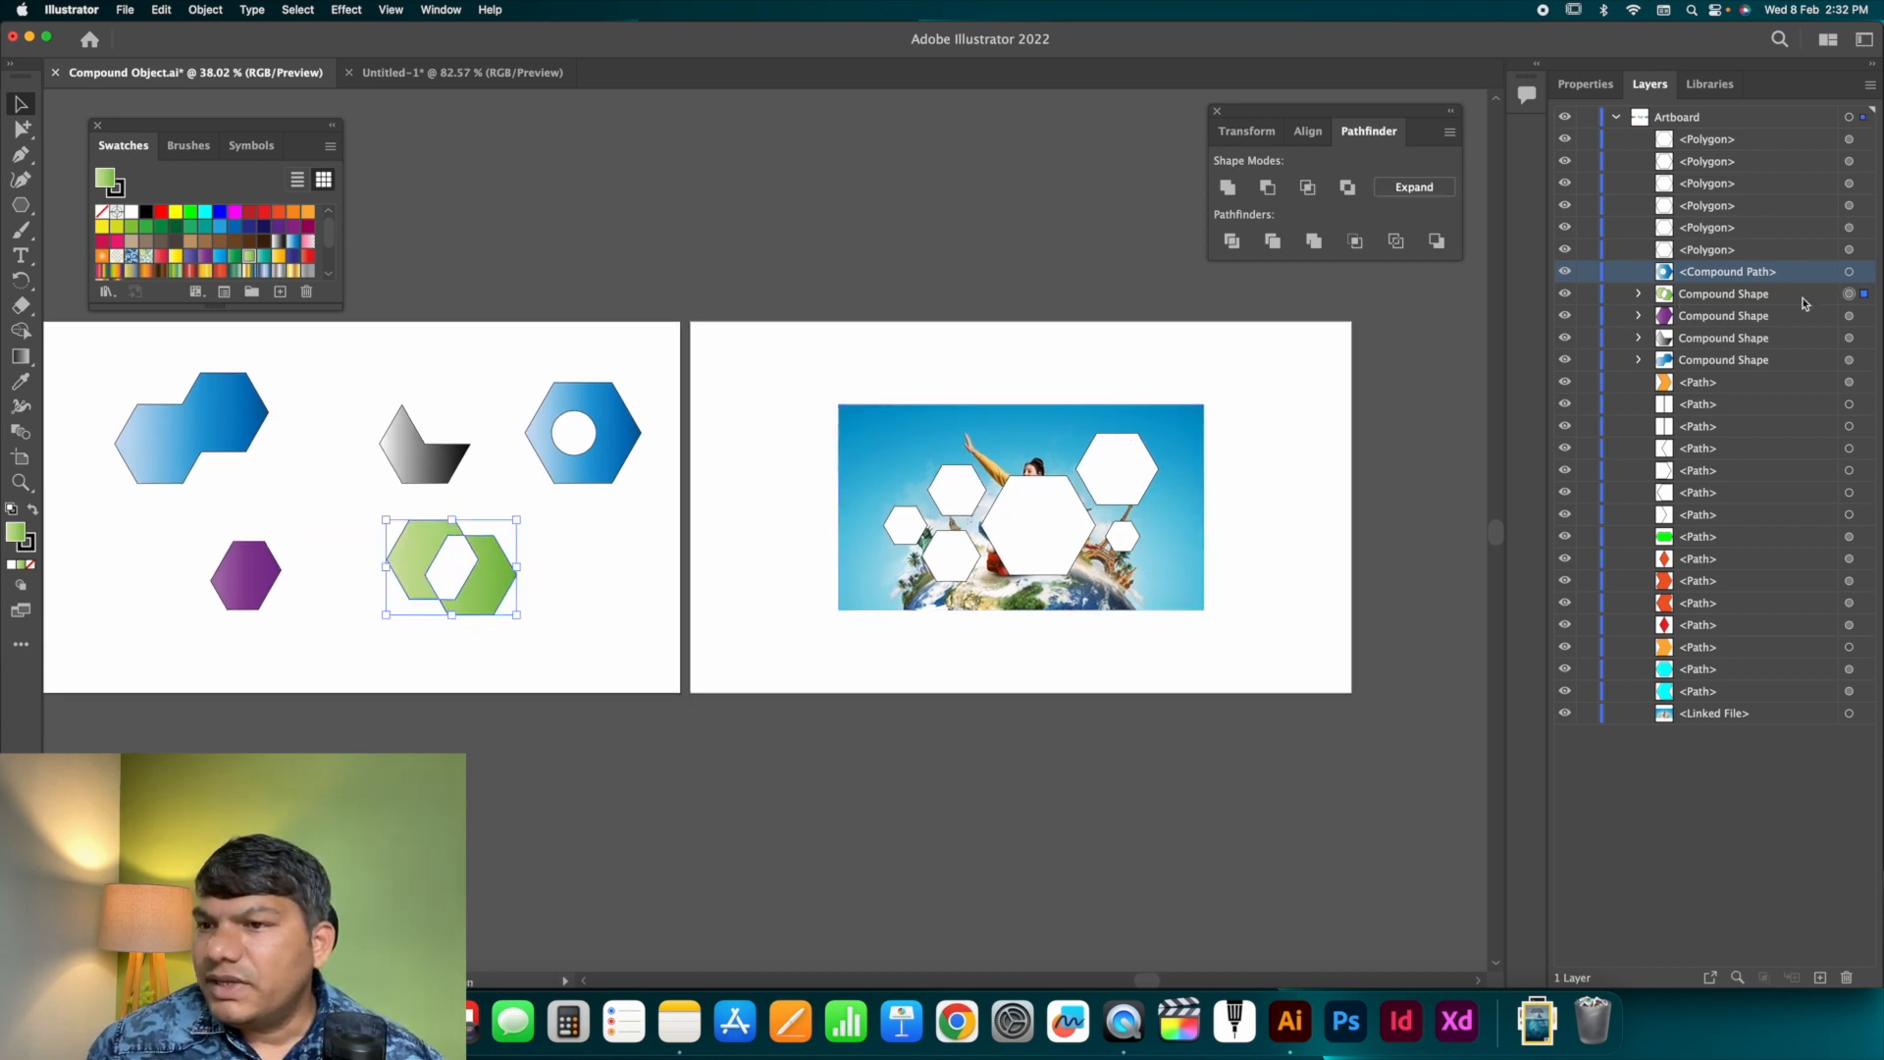
left_click(1639, 295)
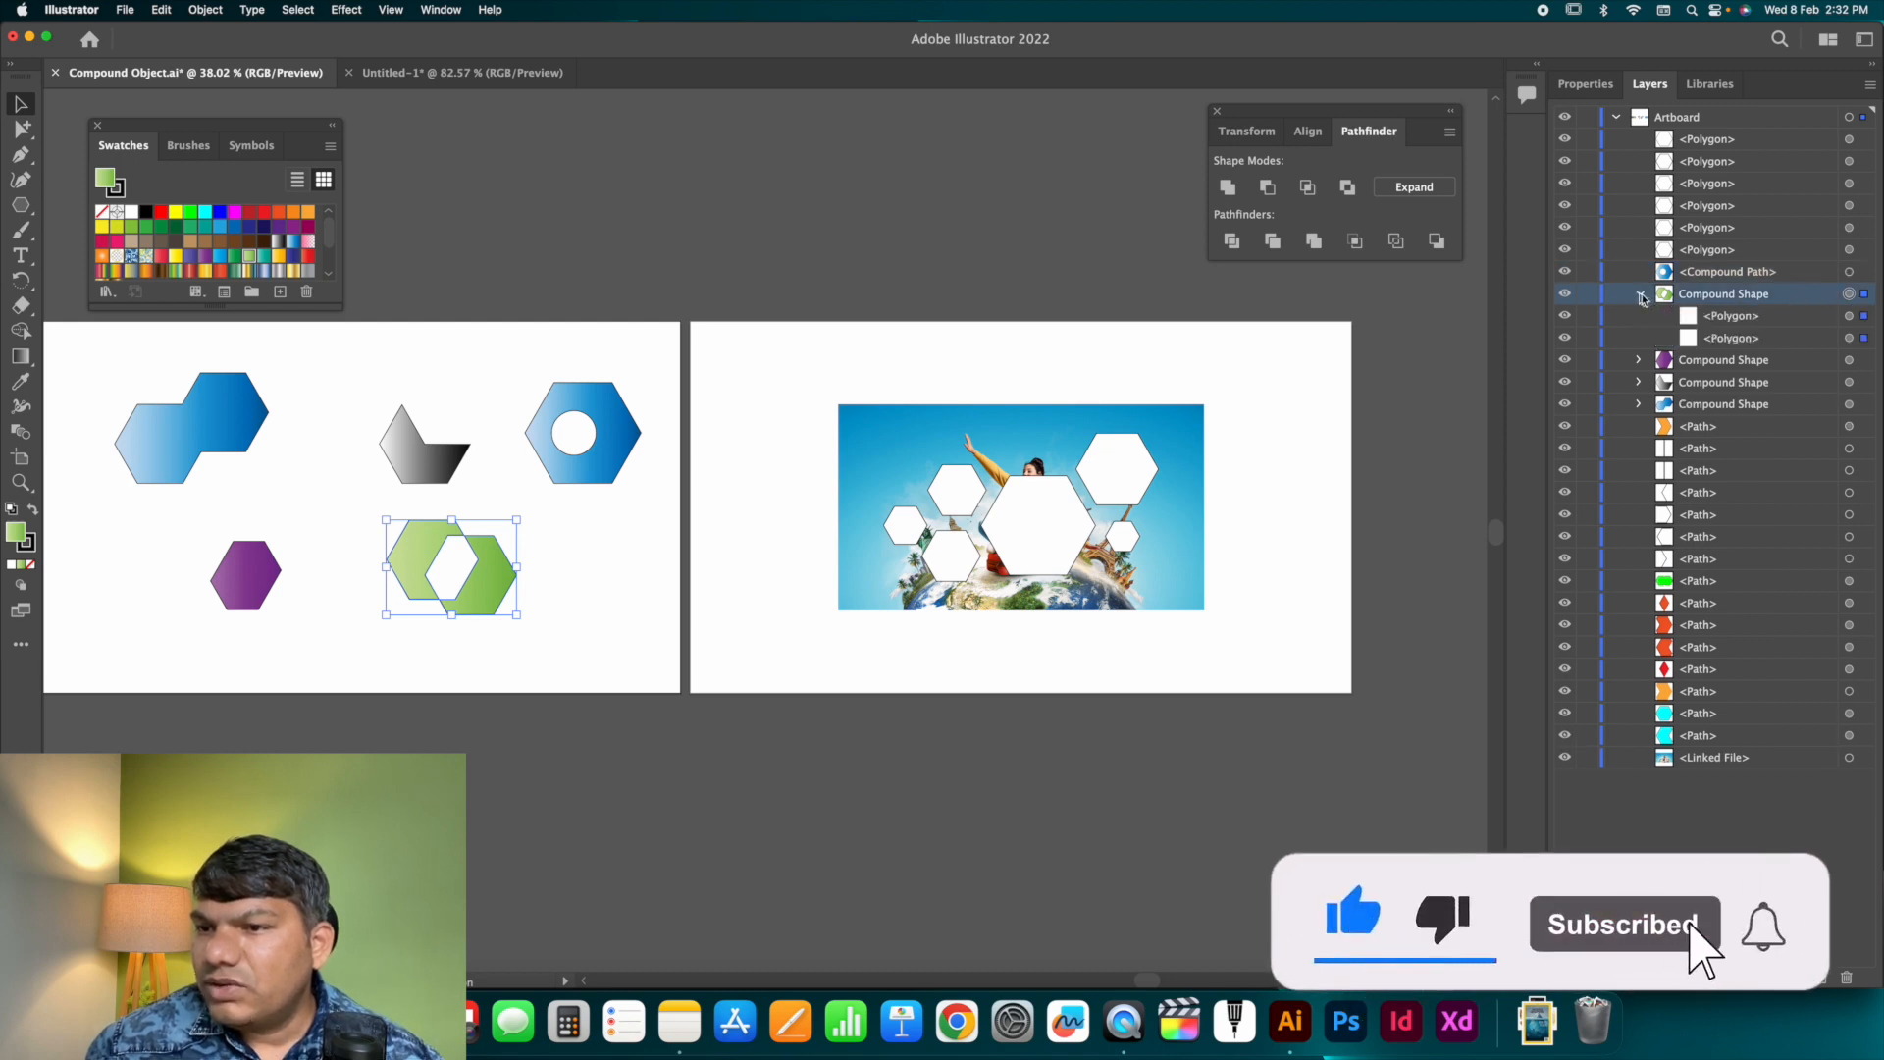
left_click(1733, 316)
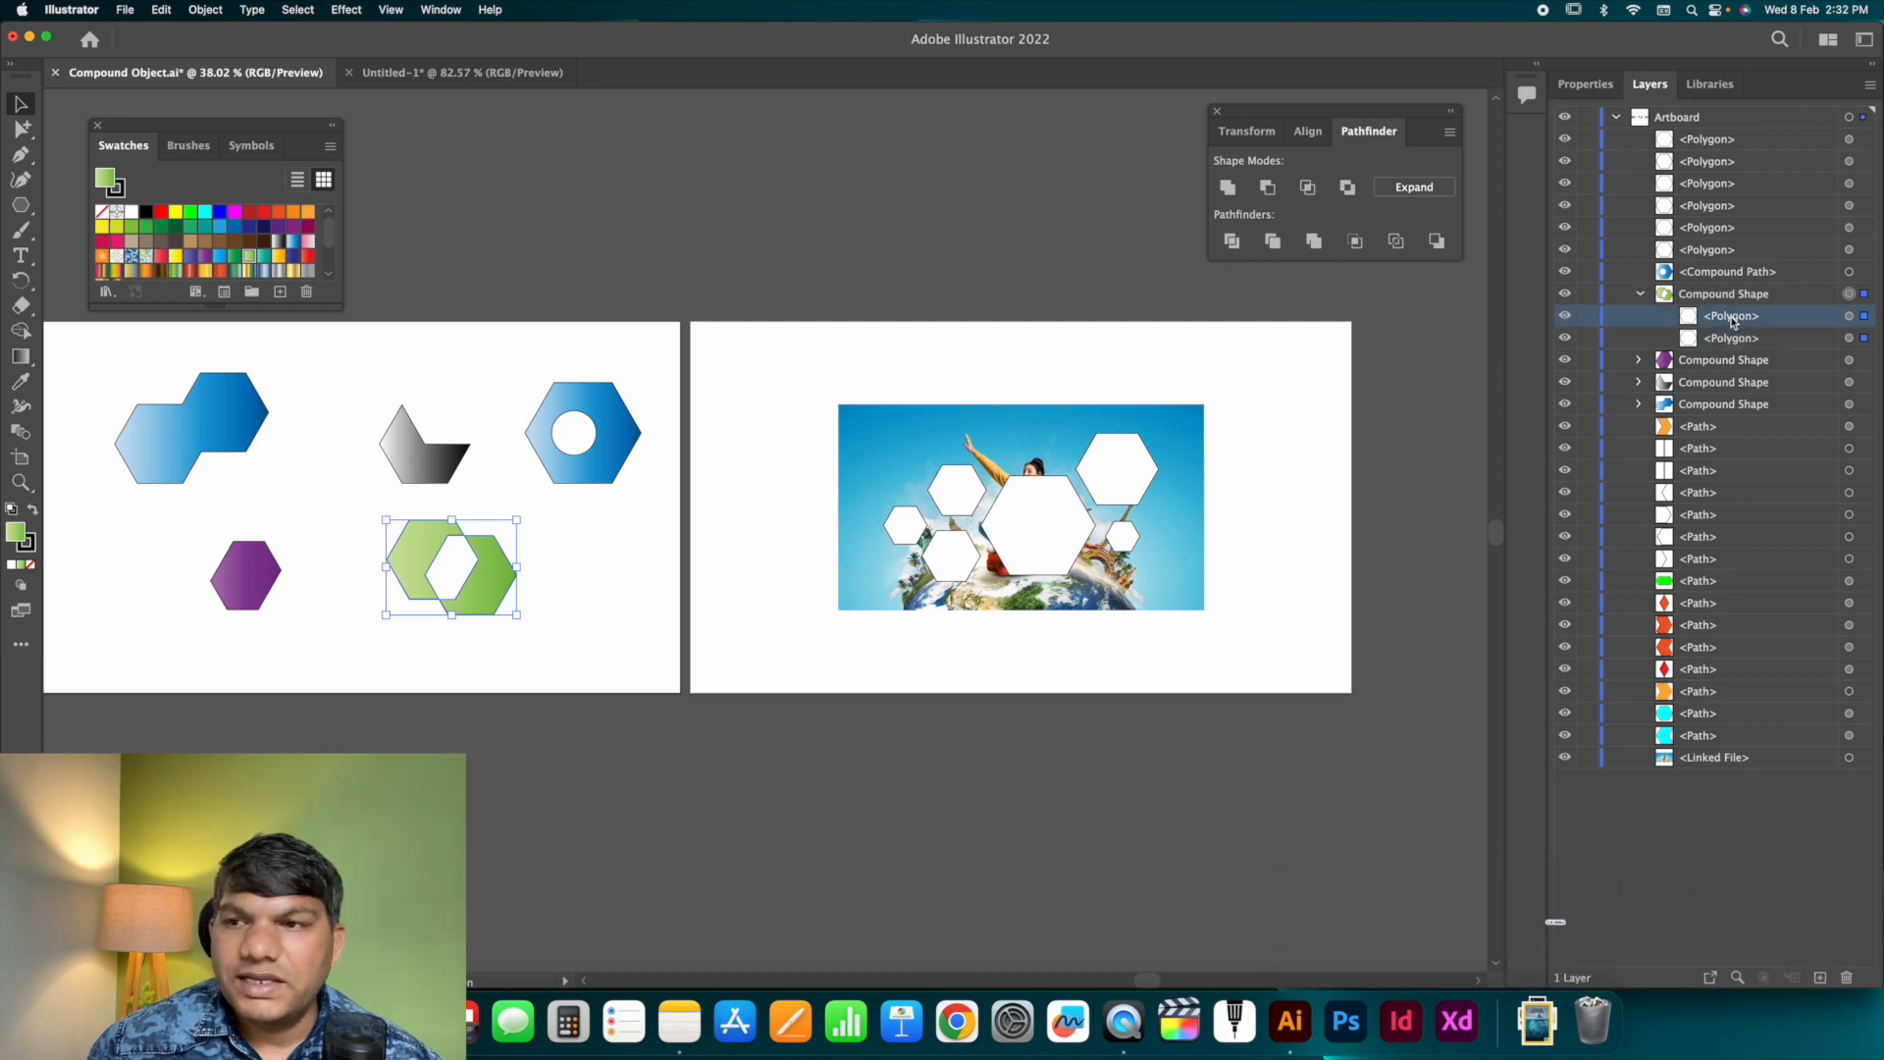
left_click(1743, 296)
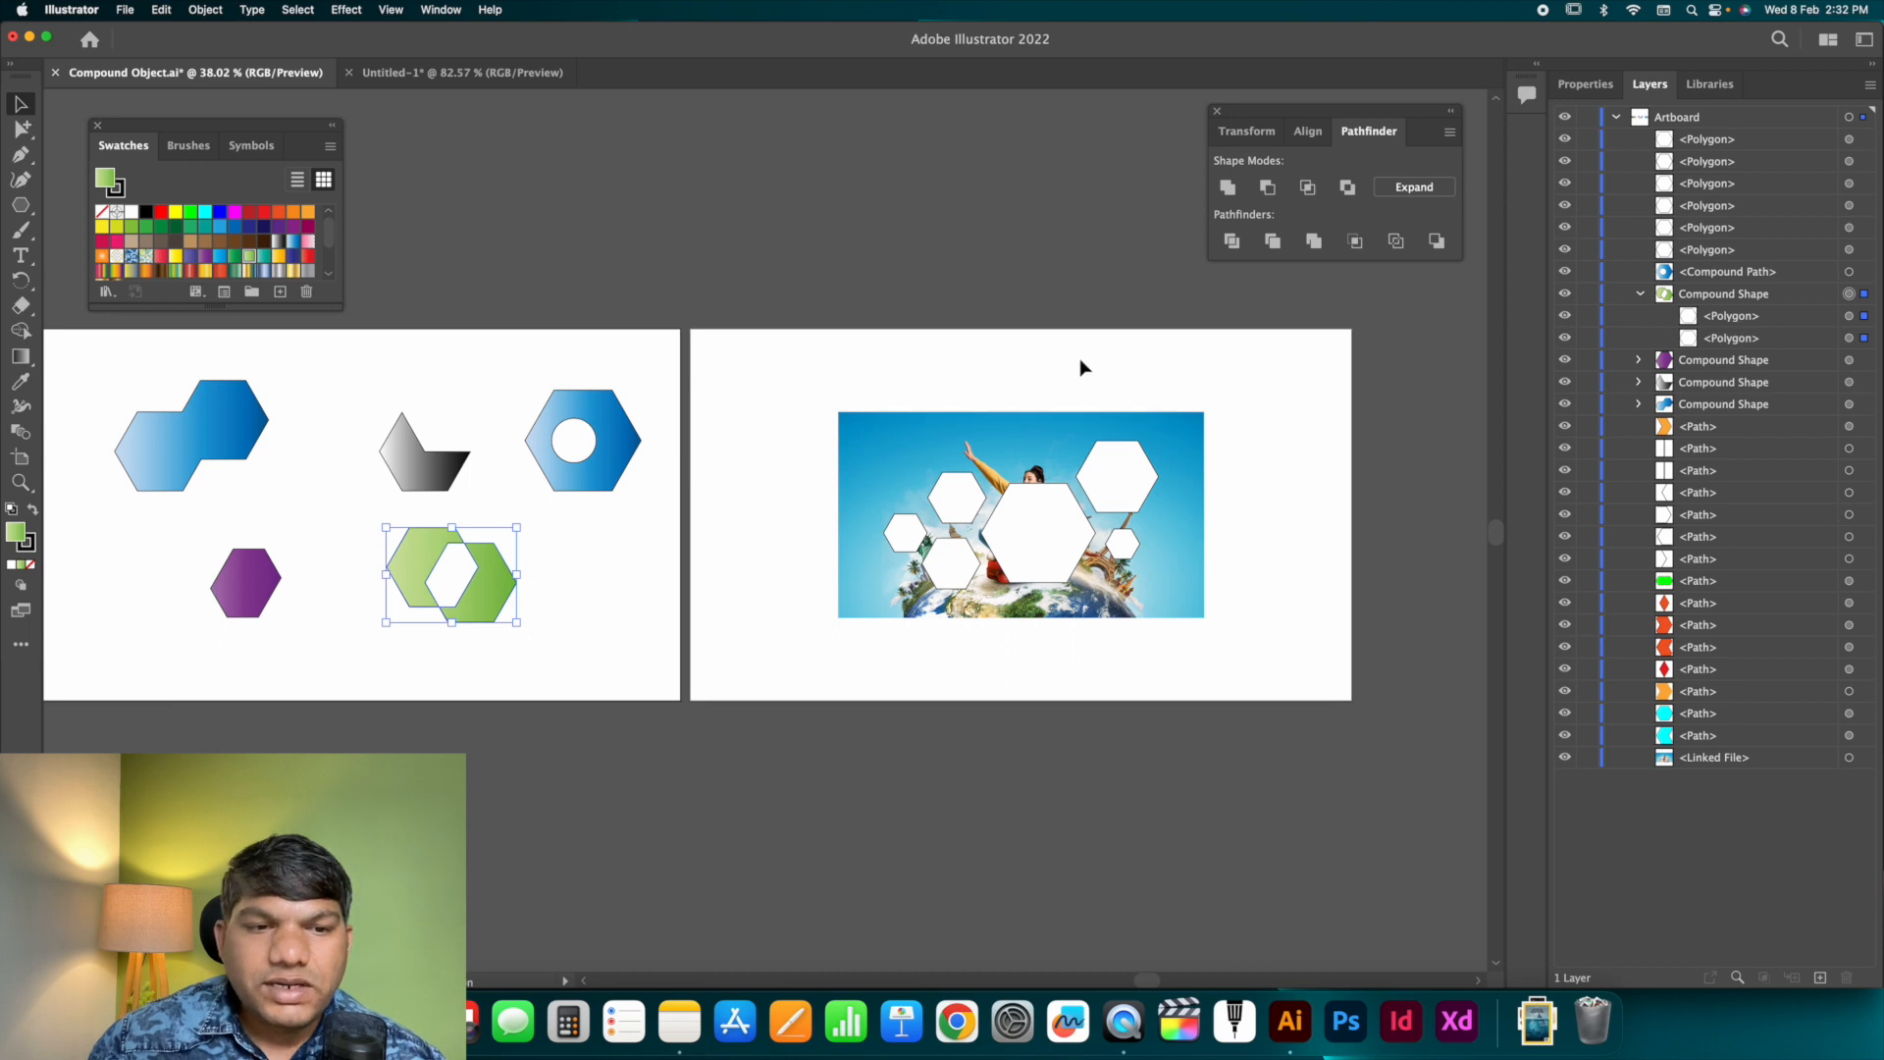
left_click(1083, 368)
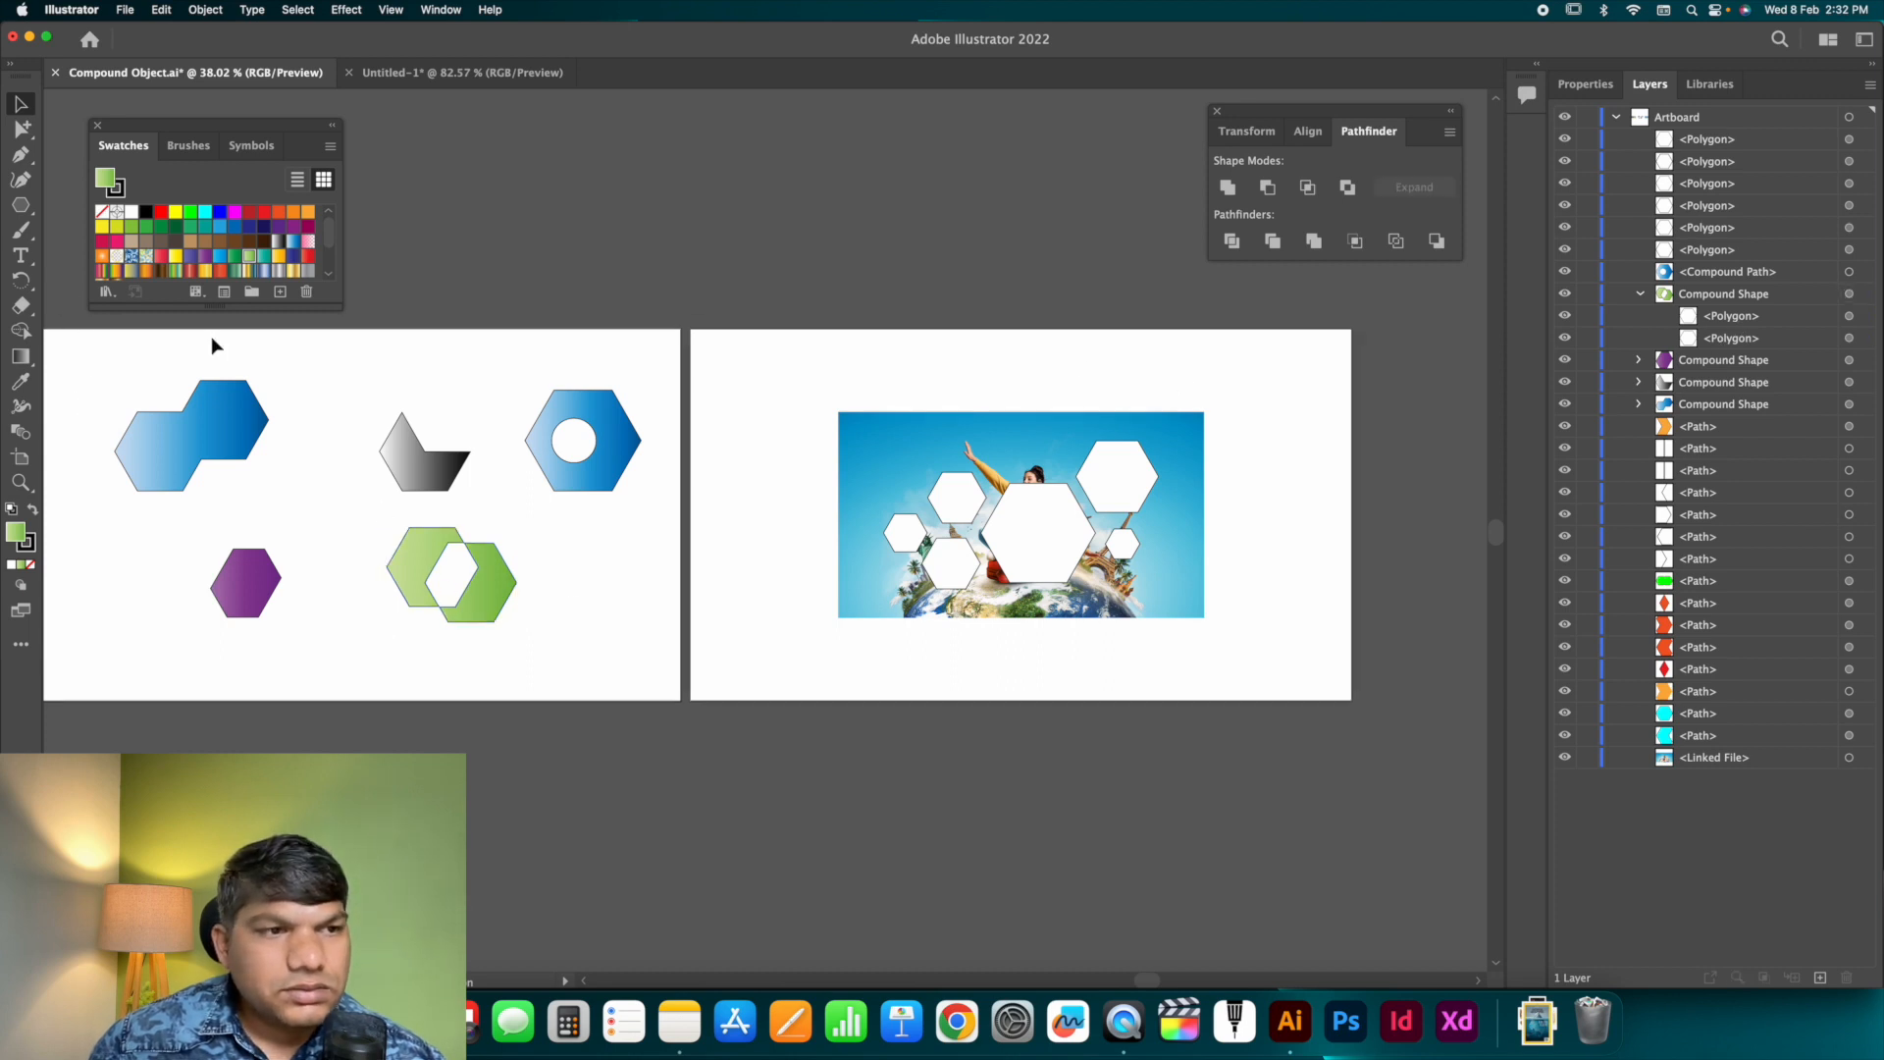
Draw a small hexagon to the right of the green compound shape and shift the purple and green compound shapes left.
left_click(21, 204)
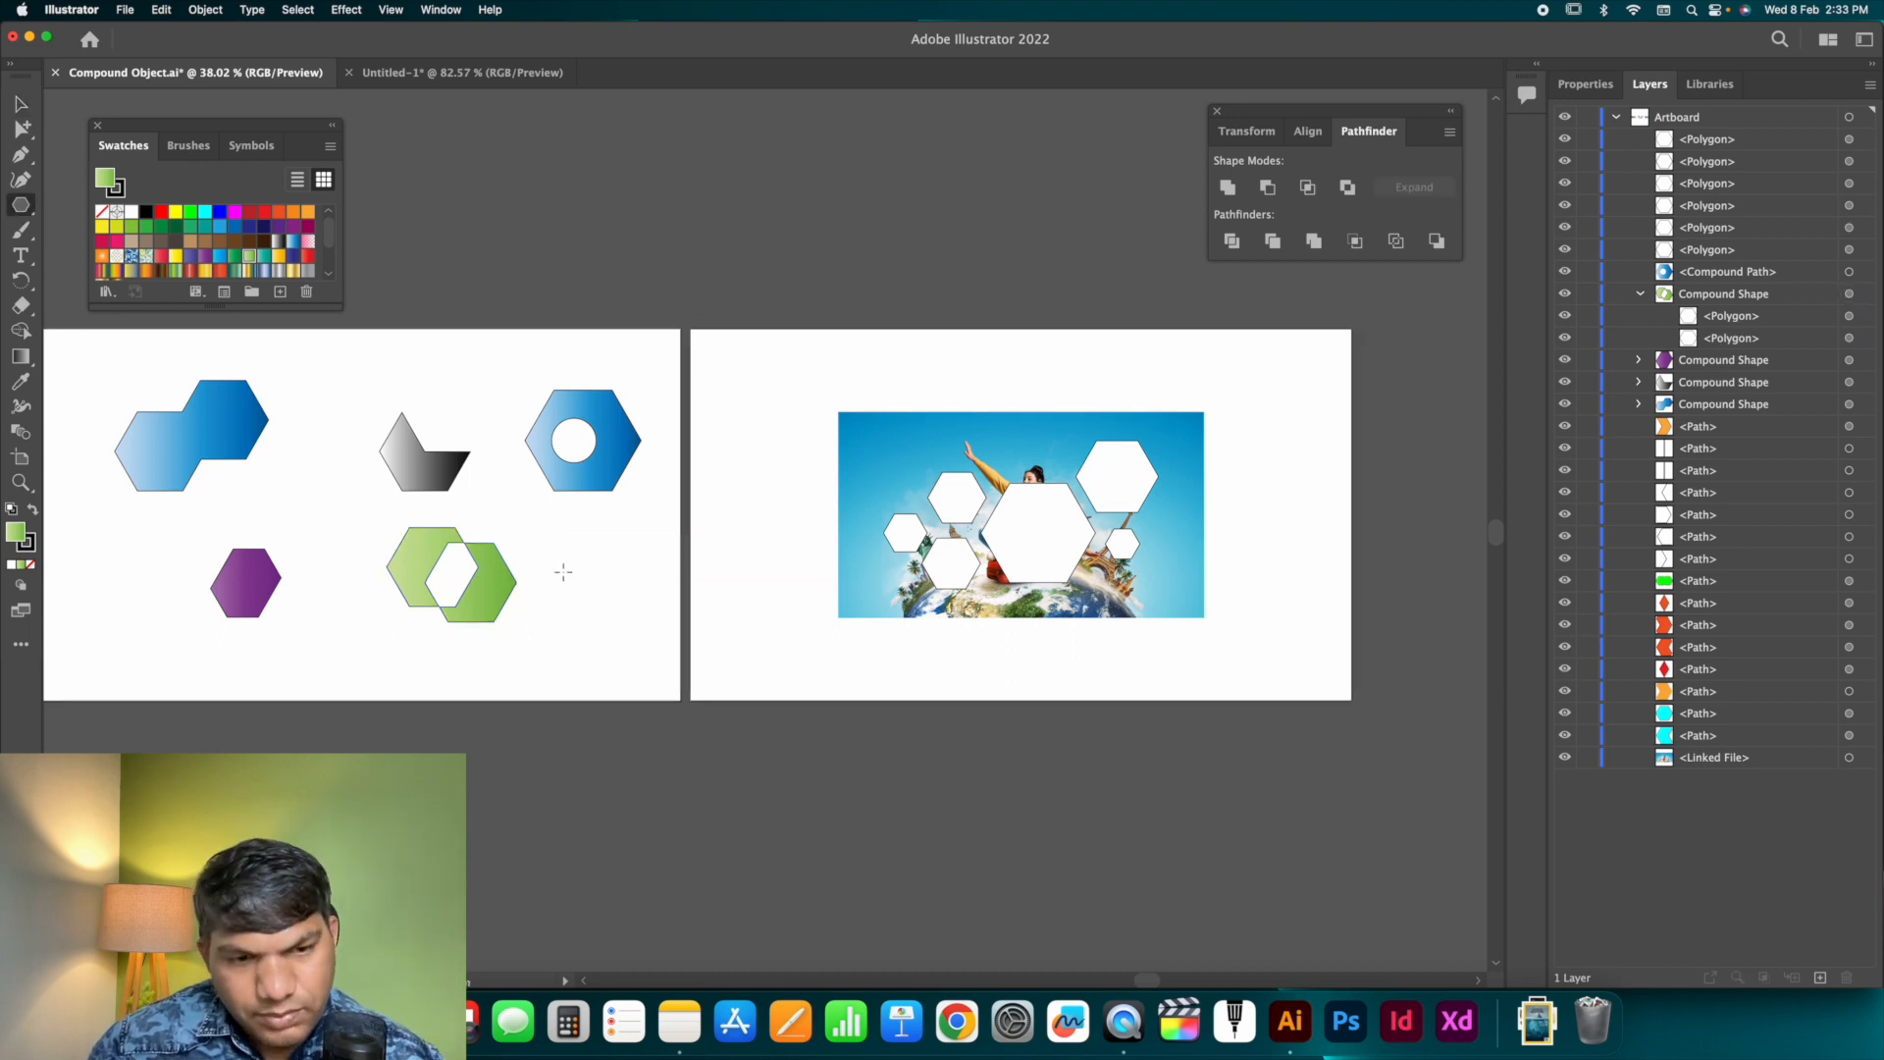
left_click_drag(563, 572, 592, 602)
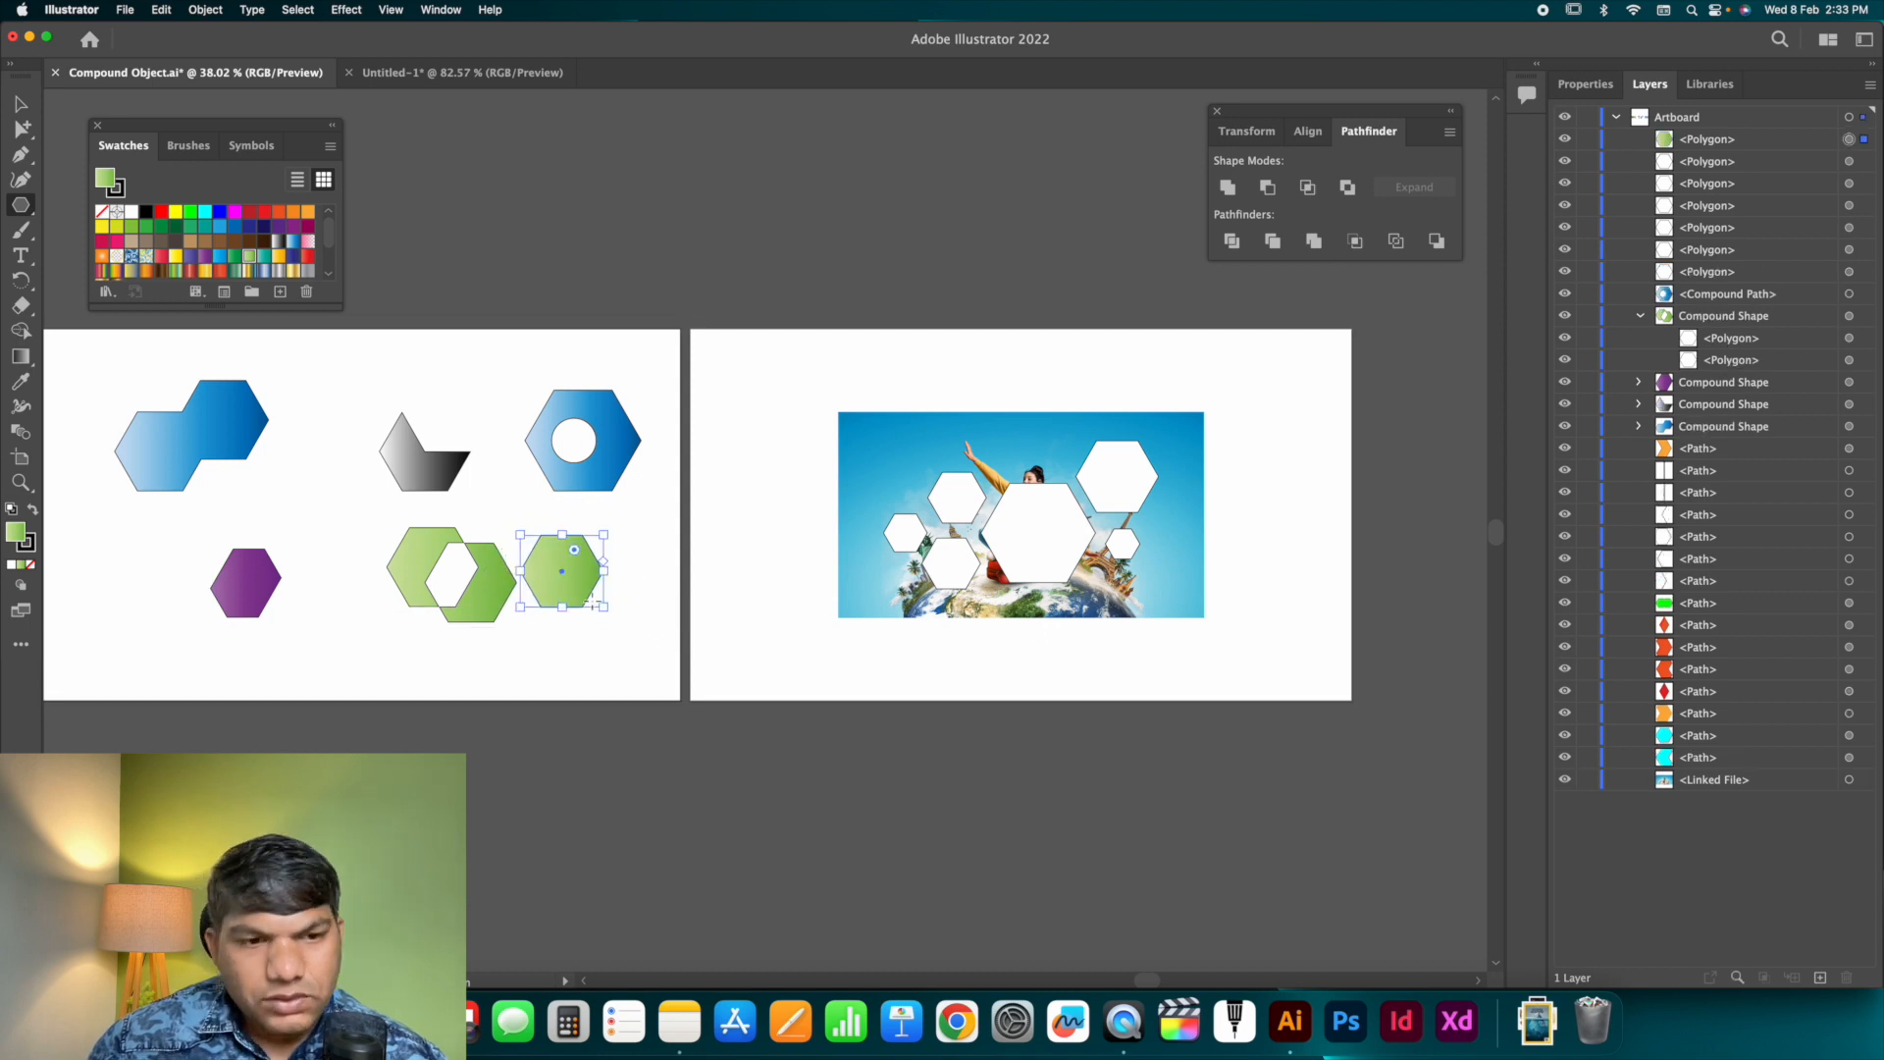
key("v")
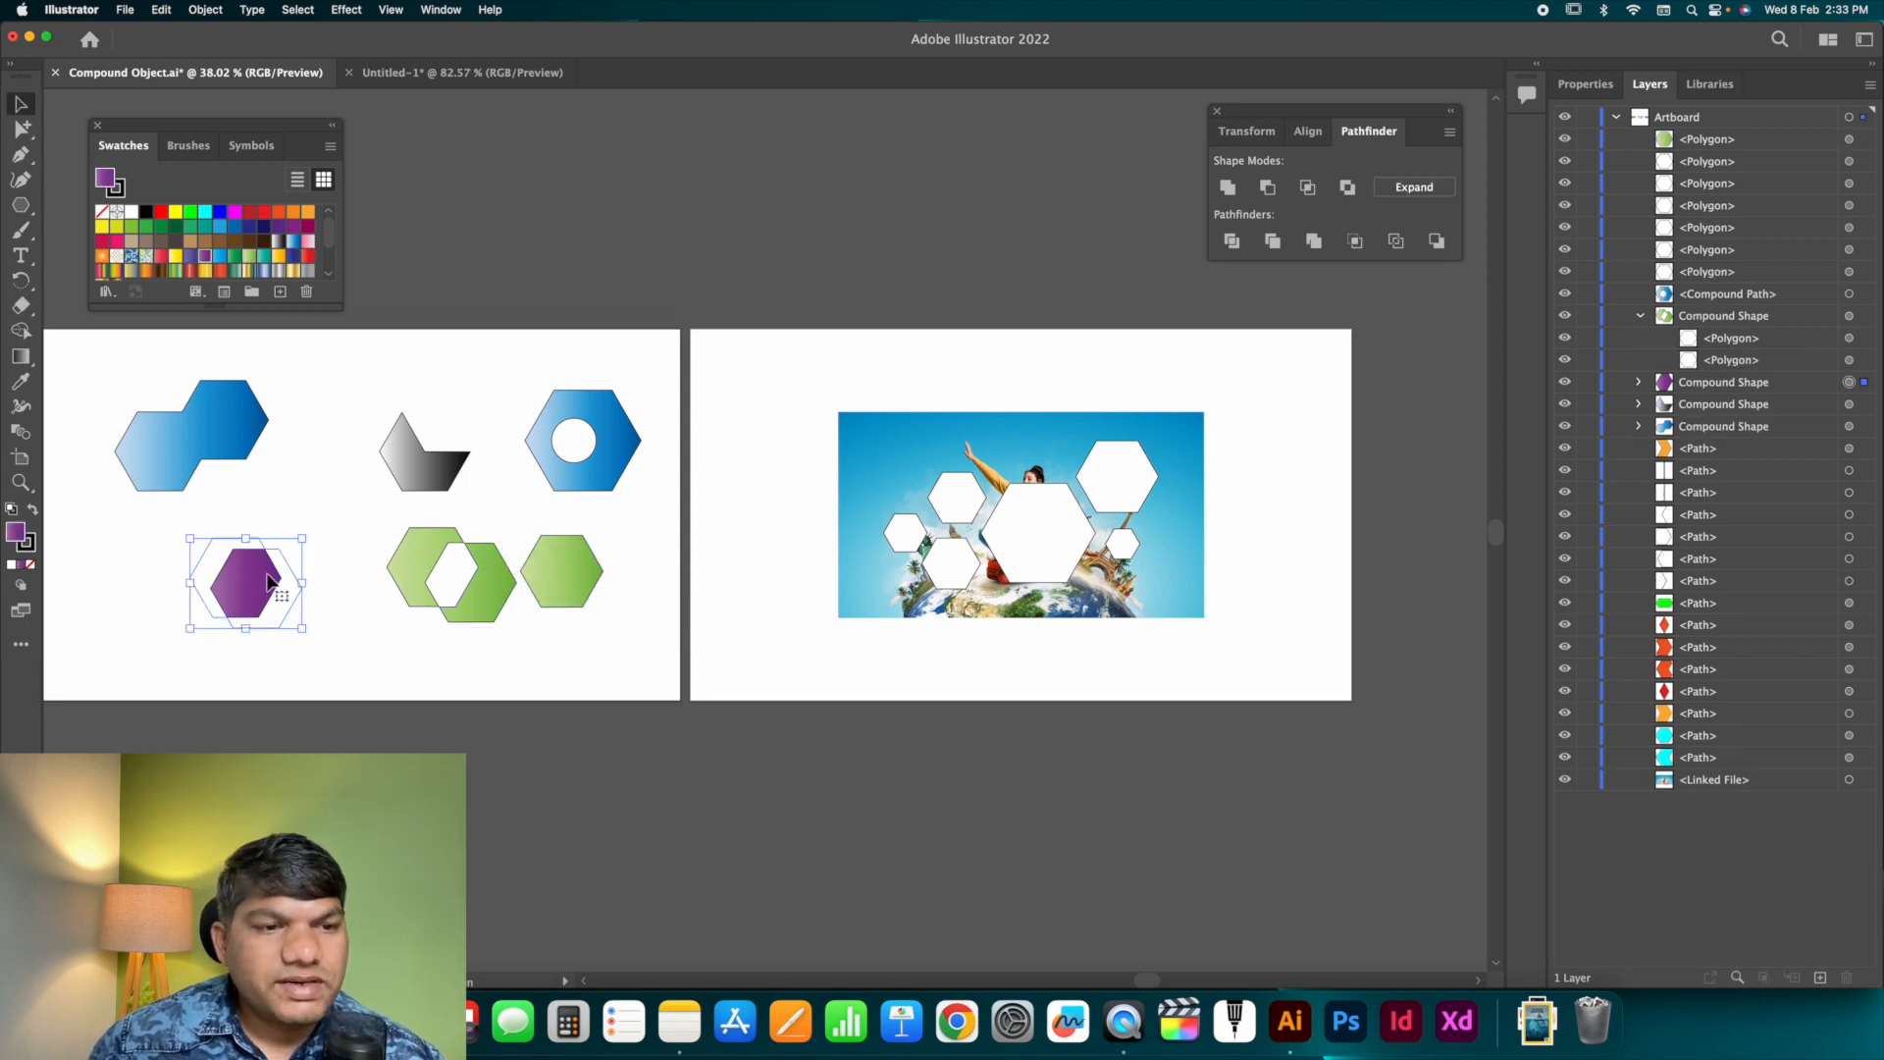
left_click_drag(262, 586, 186, 586)
left_click(469, 579)
left_click_drag(469, 579, 396, 579)
Duplicate the new green hexagon to the right so the two overlap, and make a compound path from both.
left_click(555, 569)
left_click_drag(558, 568, 603, 569)
left_click(567, 557, "shift")
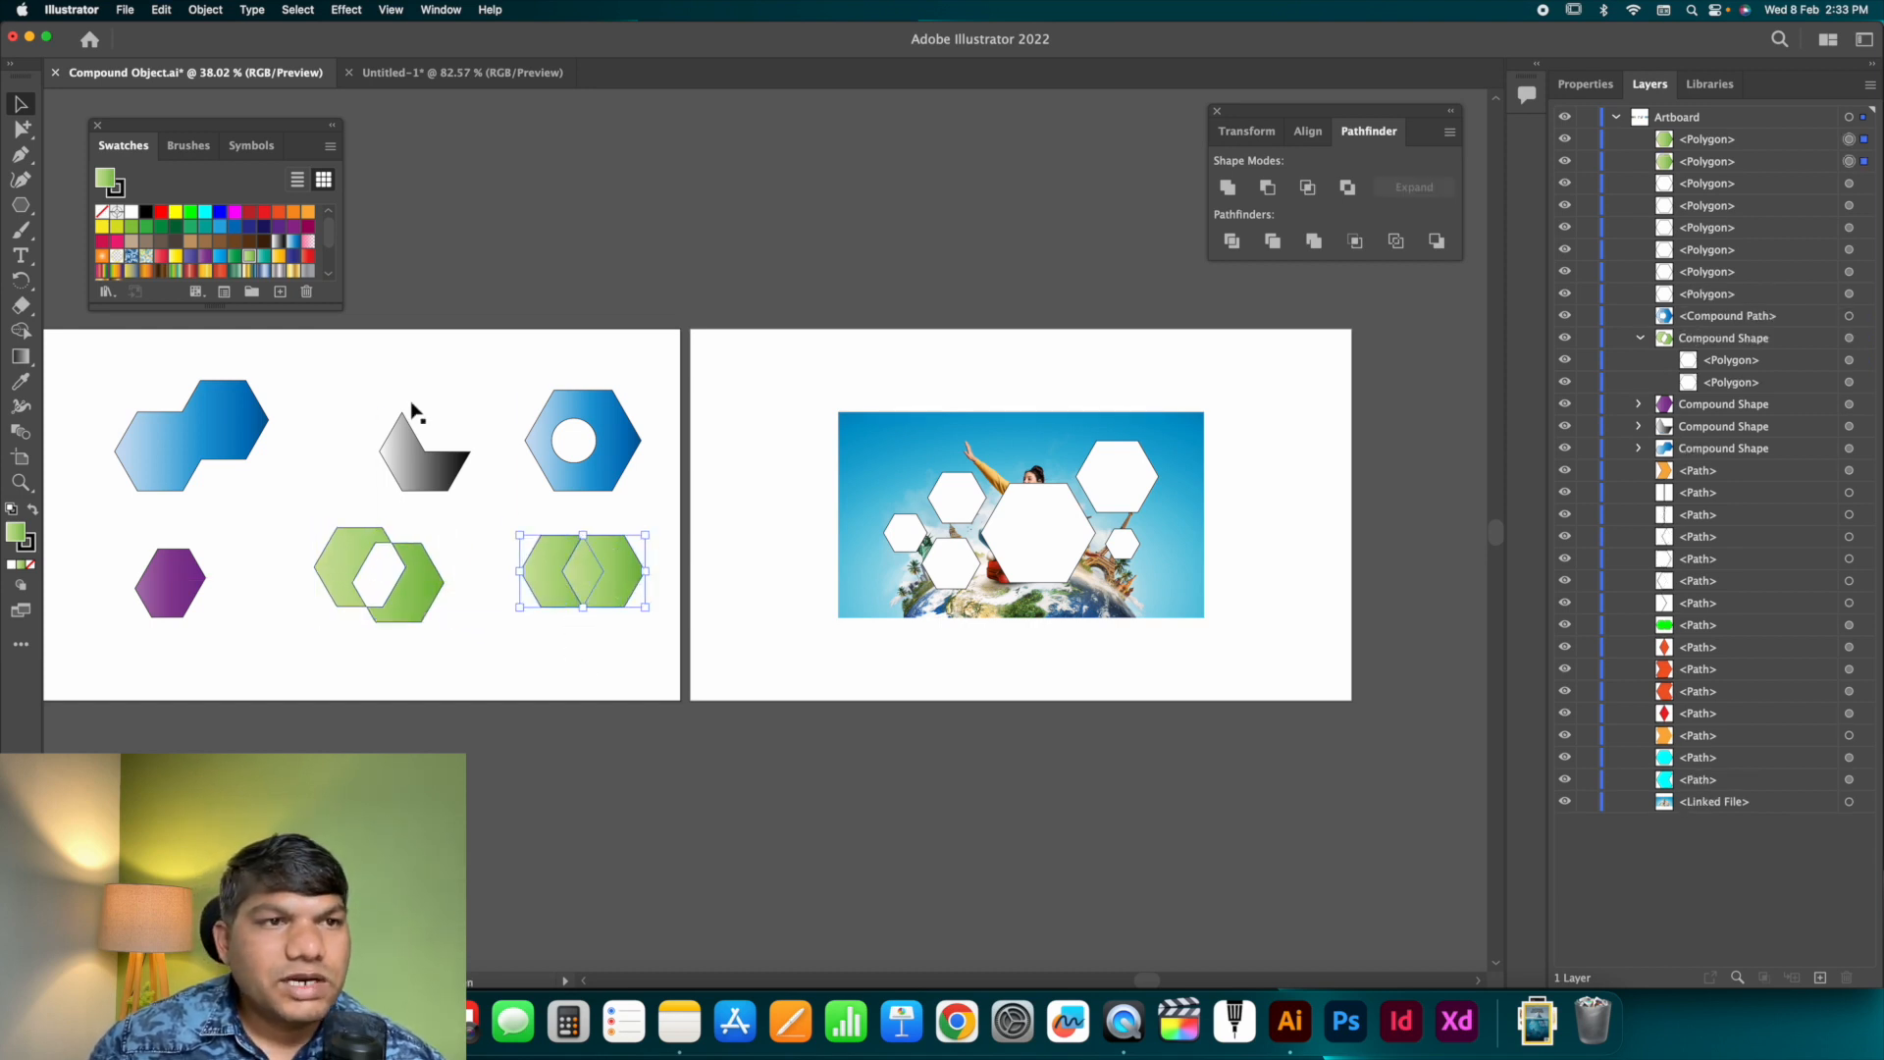
left_click(206, 10)
mouse_move(318, 651)
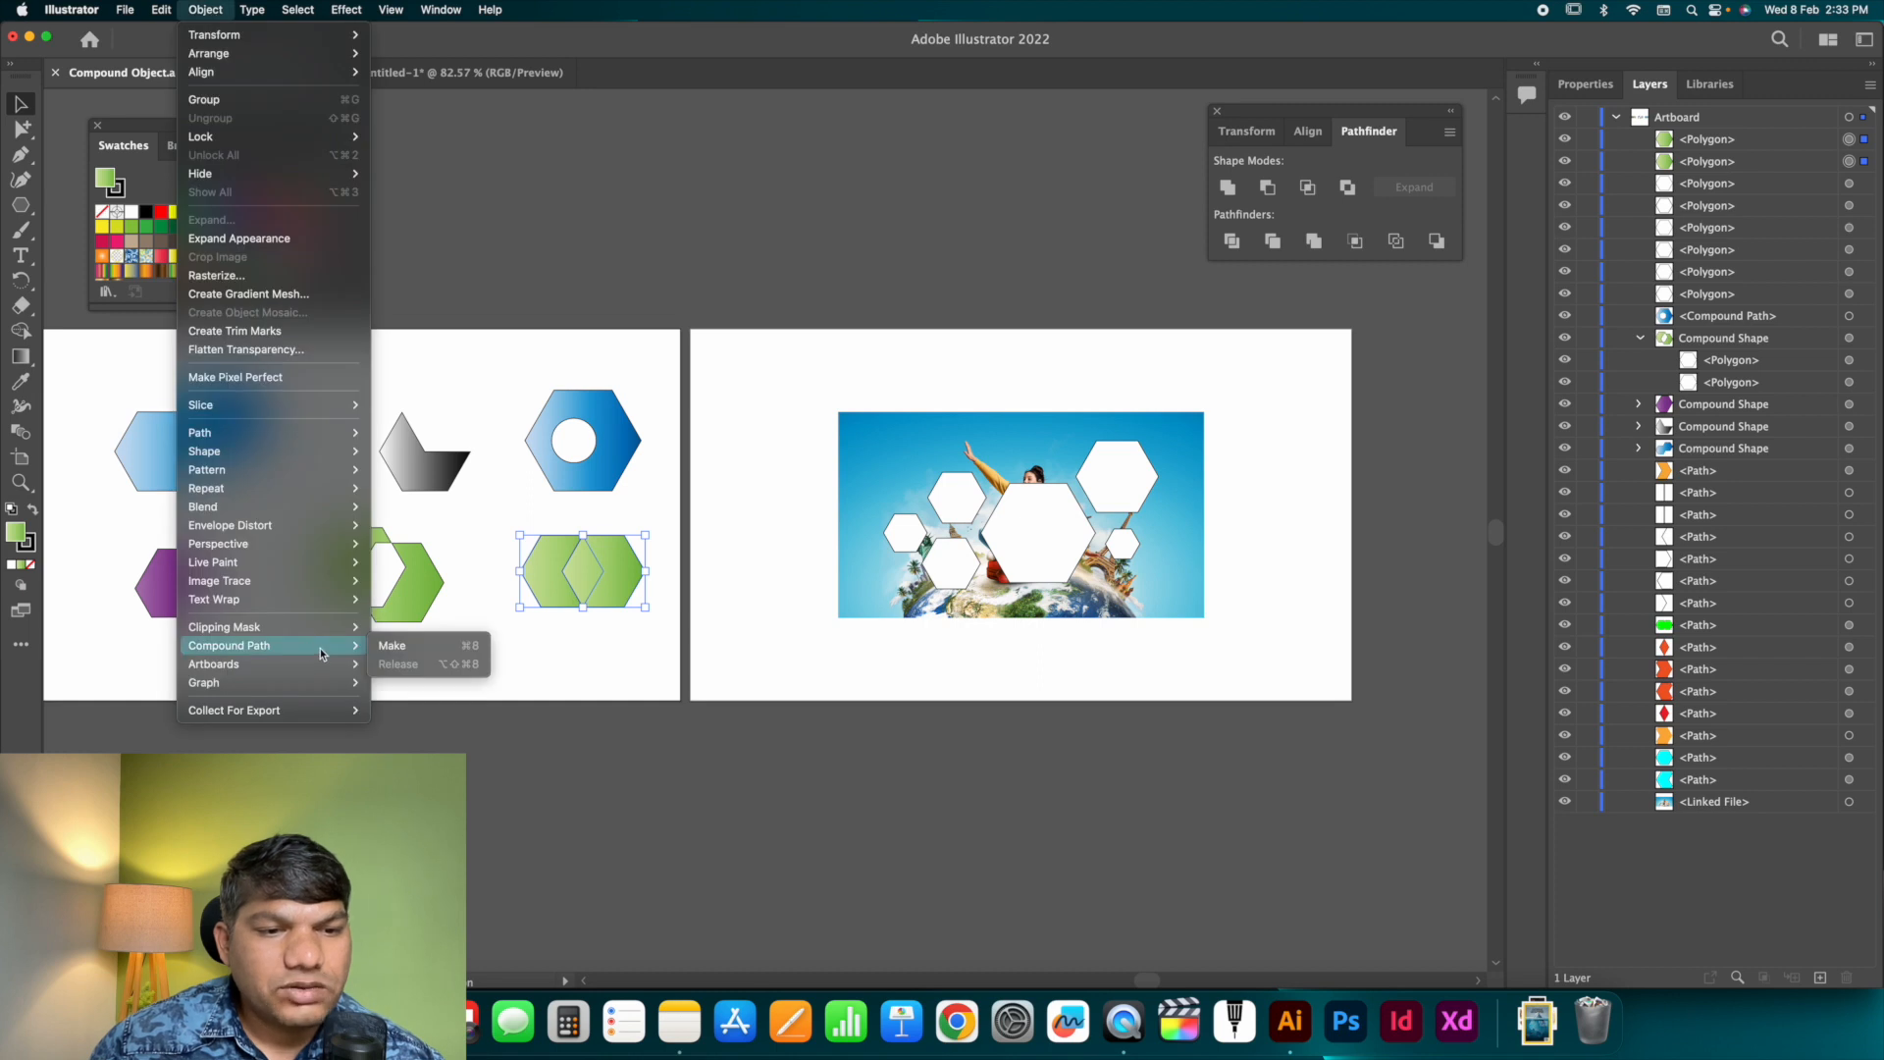
left_click(408, 645)
left_click(540, 652)
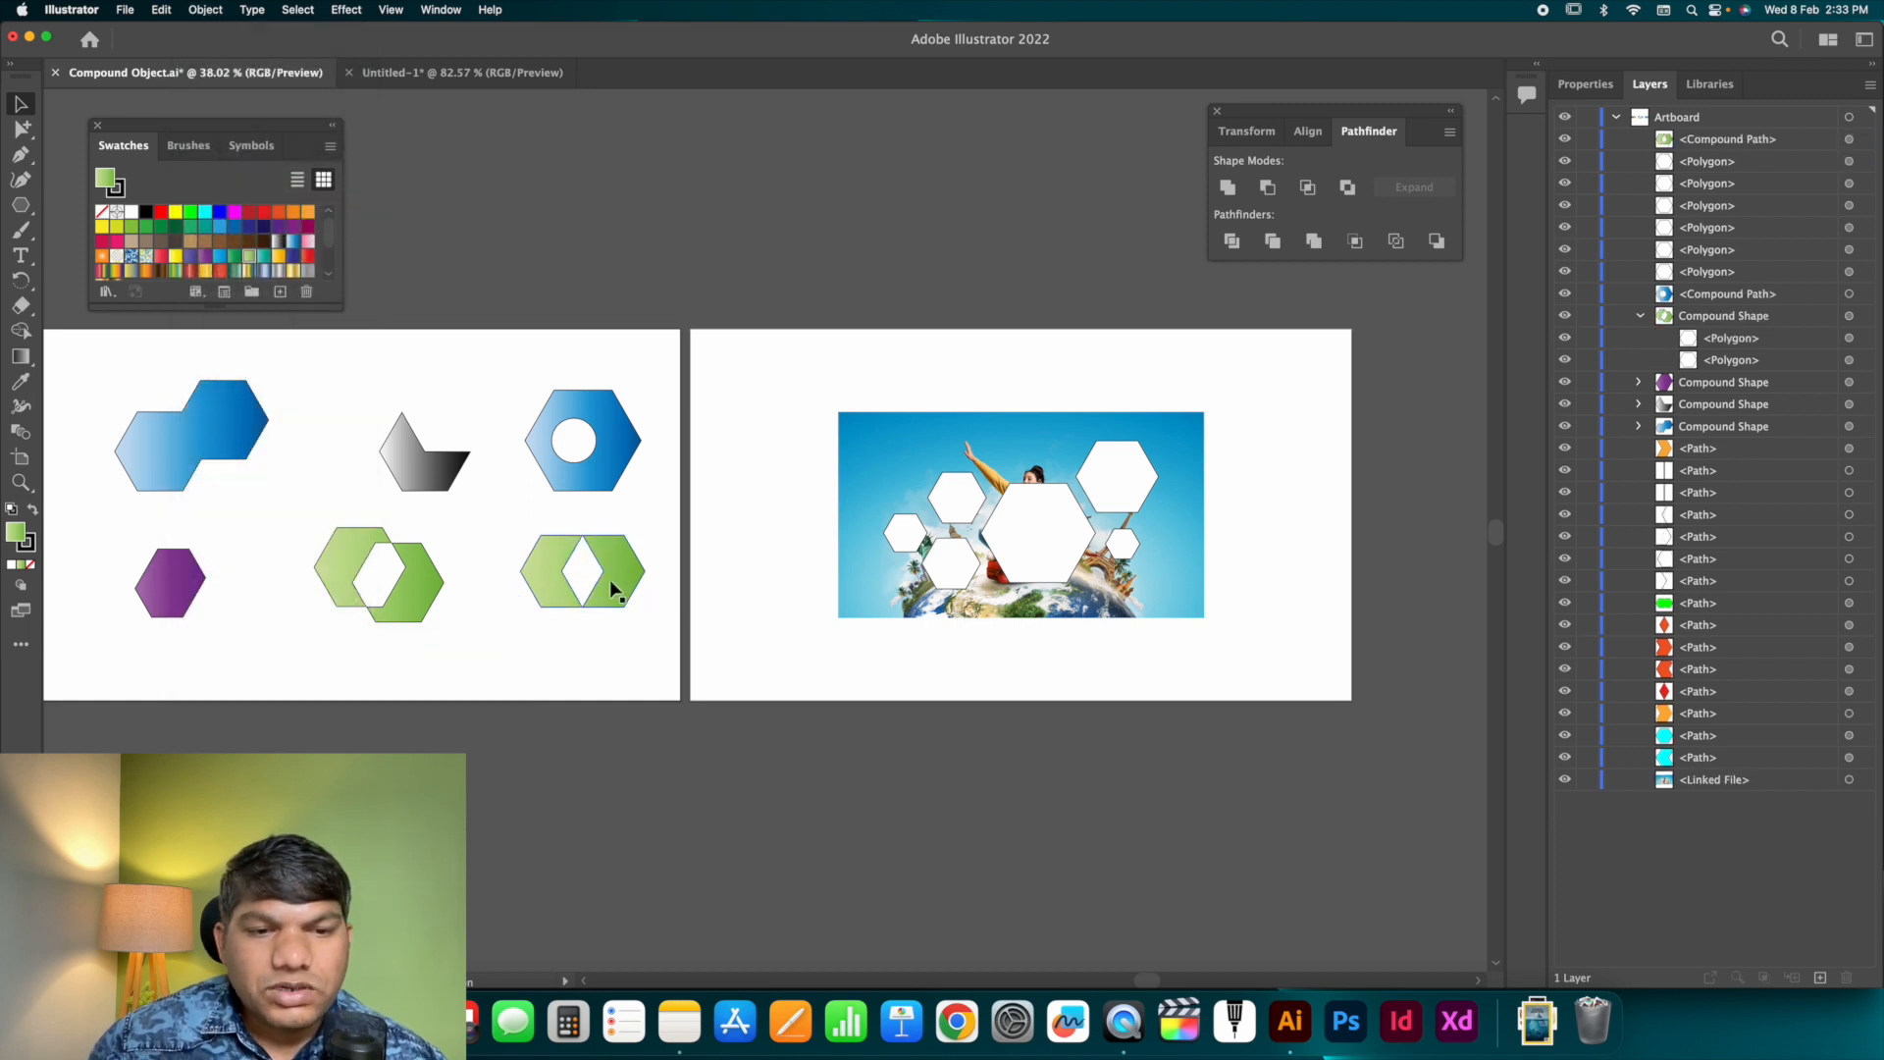
Fill the new compound path of two hexagons with a gold gradient swatch.
left_click(611, 576)
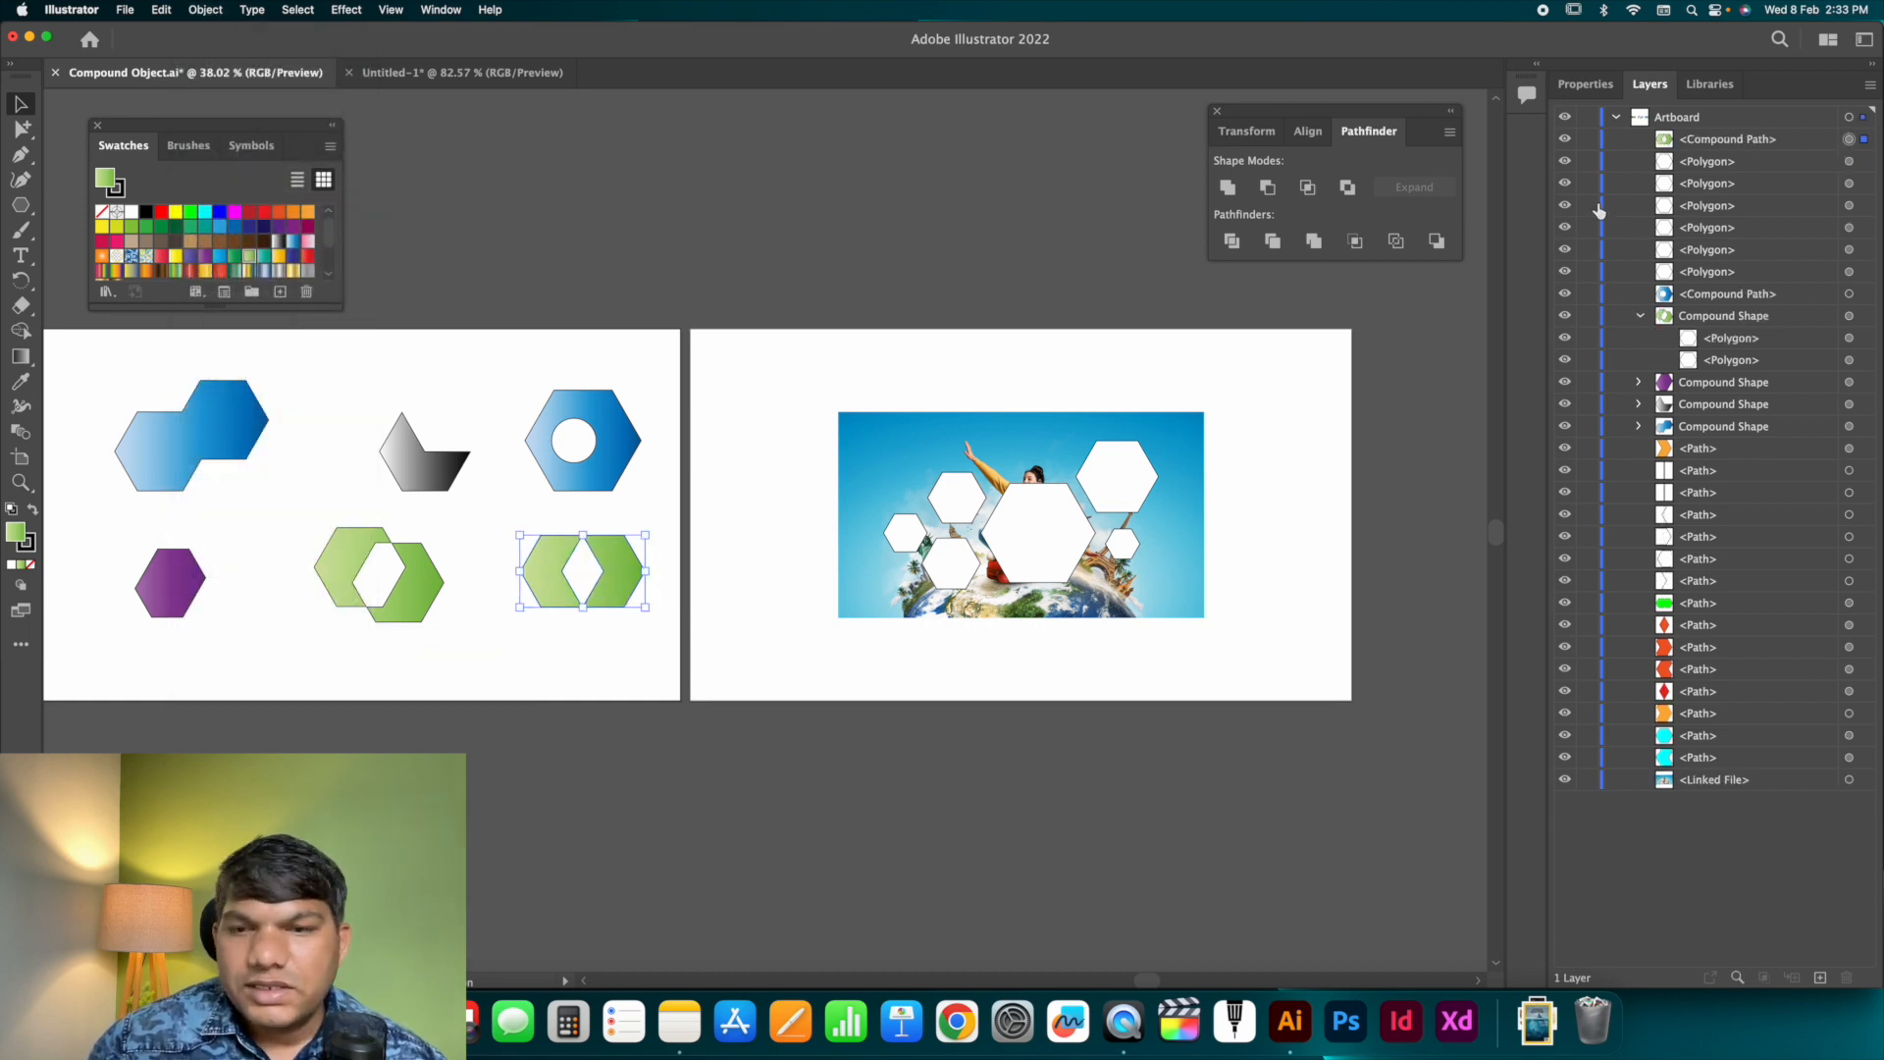
left_click(236, 271)
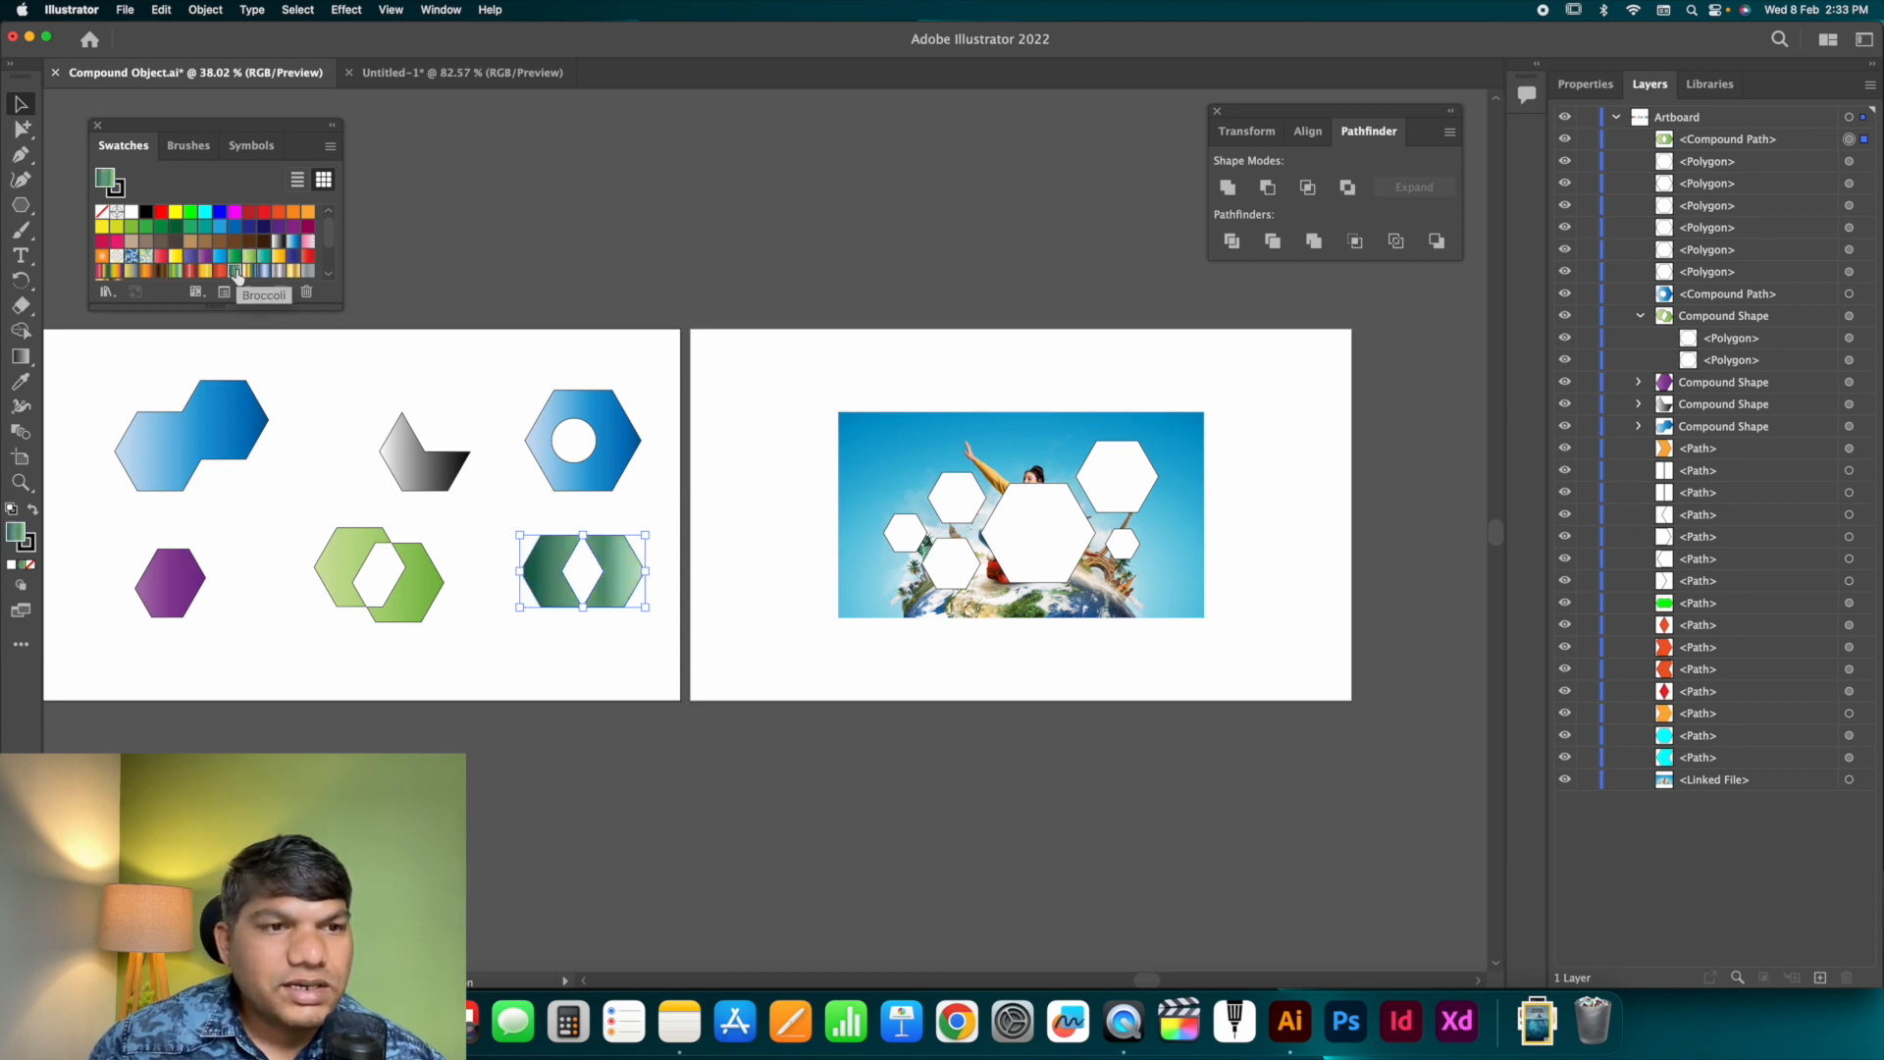
left_click(293, 271)
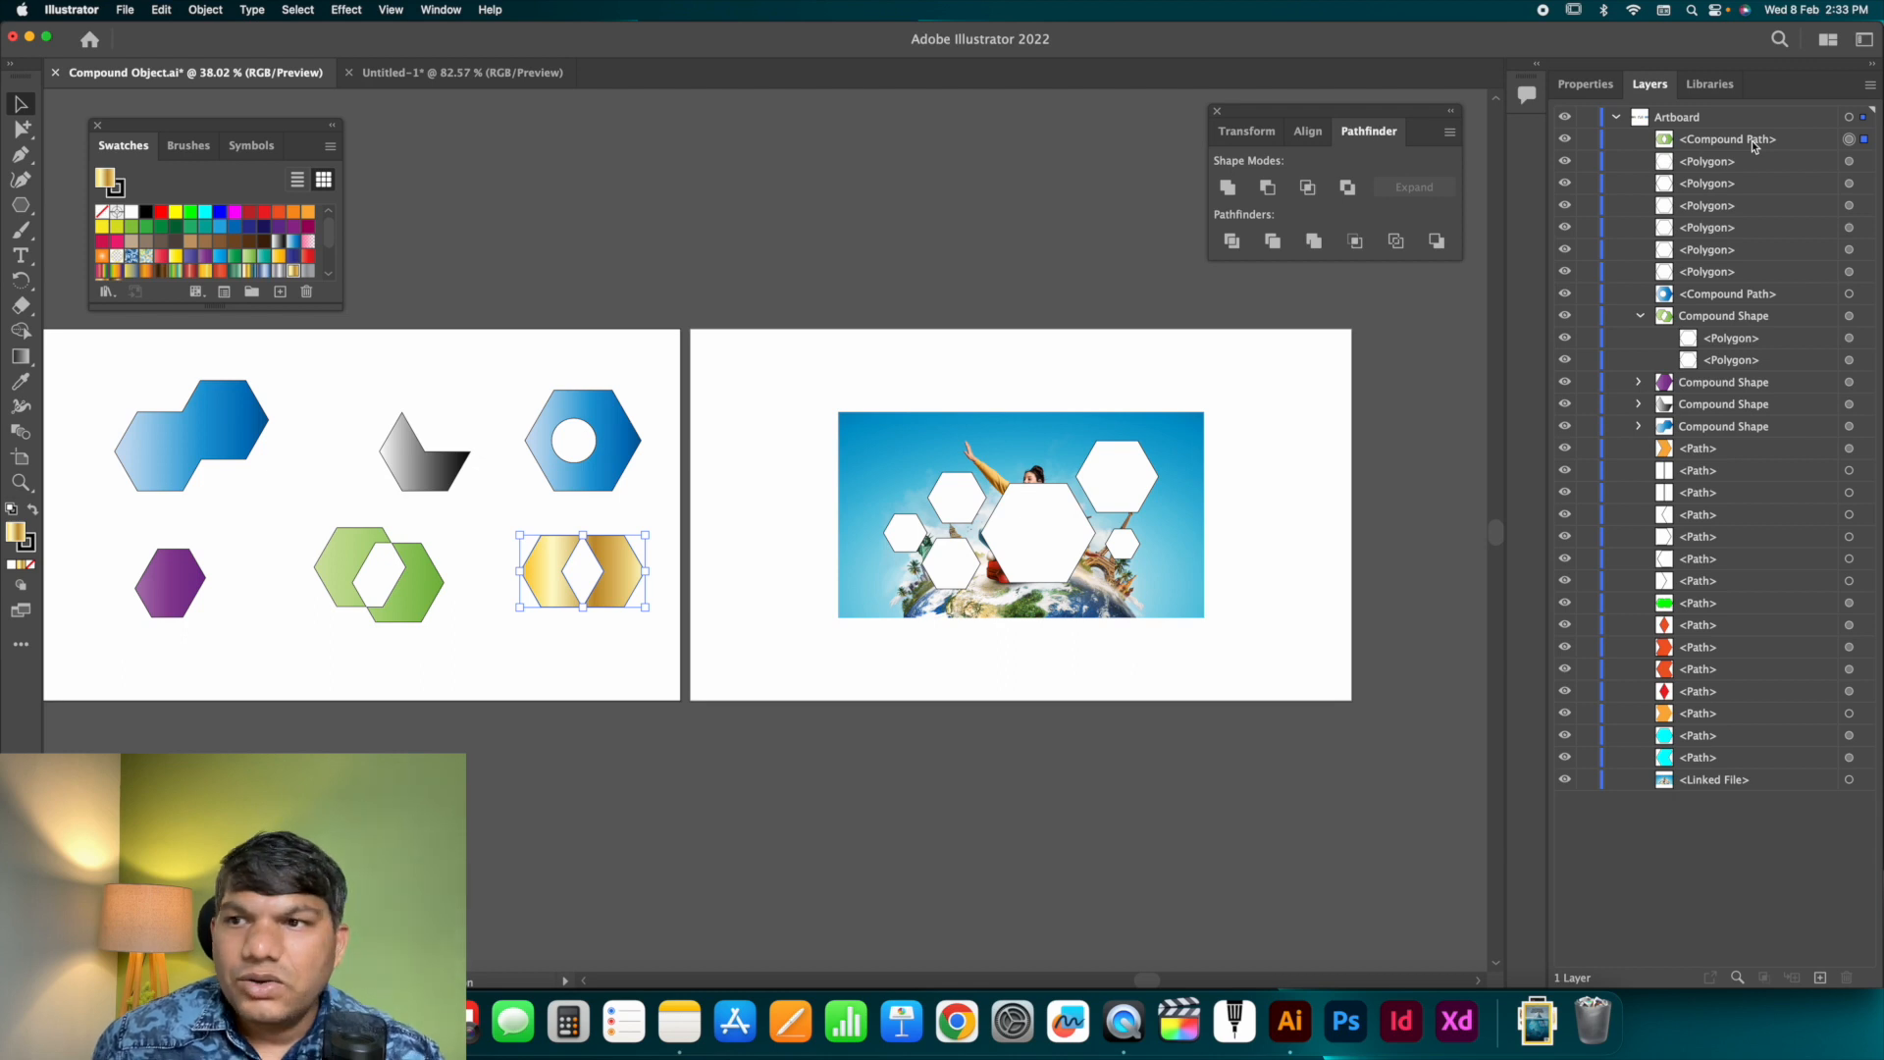
Compare the layer entries of the gold compound path and the green compound shape, checking the shape's nested polygons.
left_click(1710, 145)
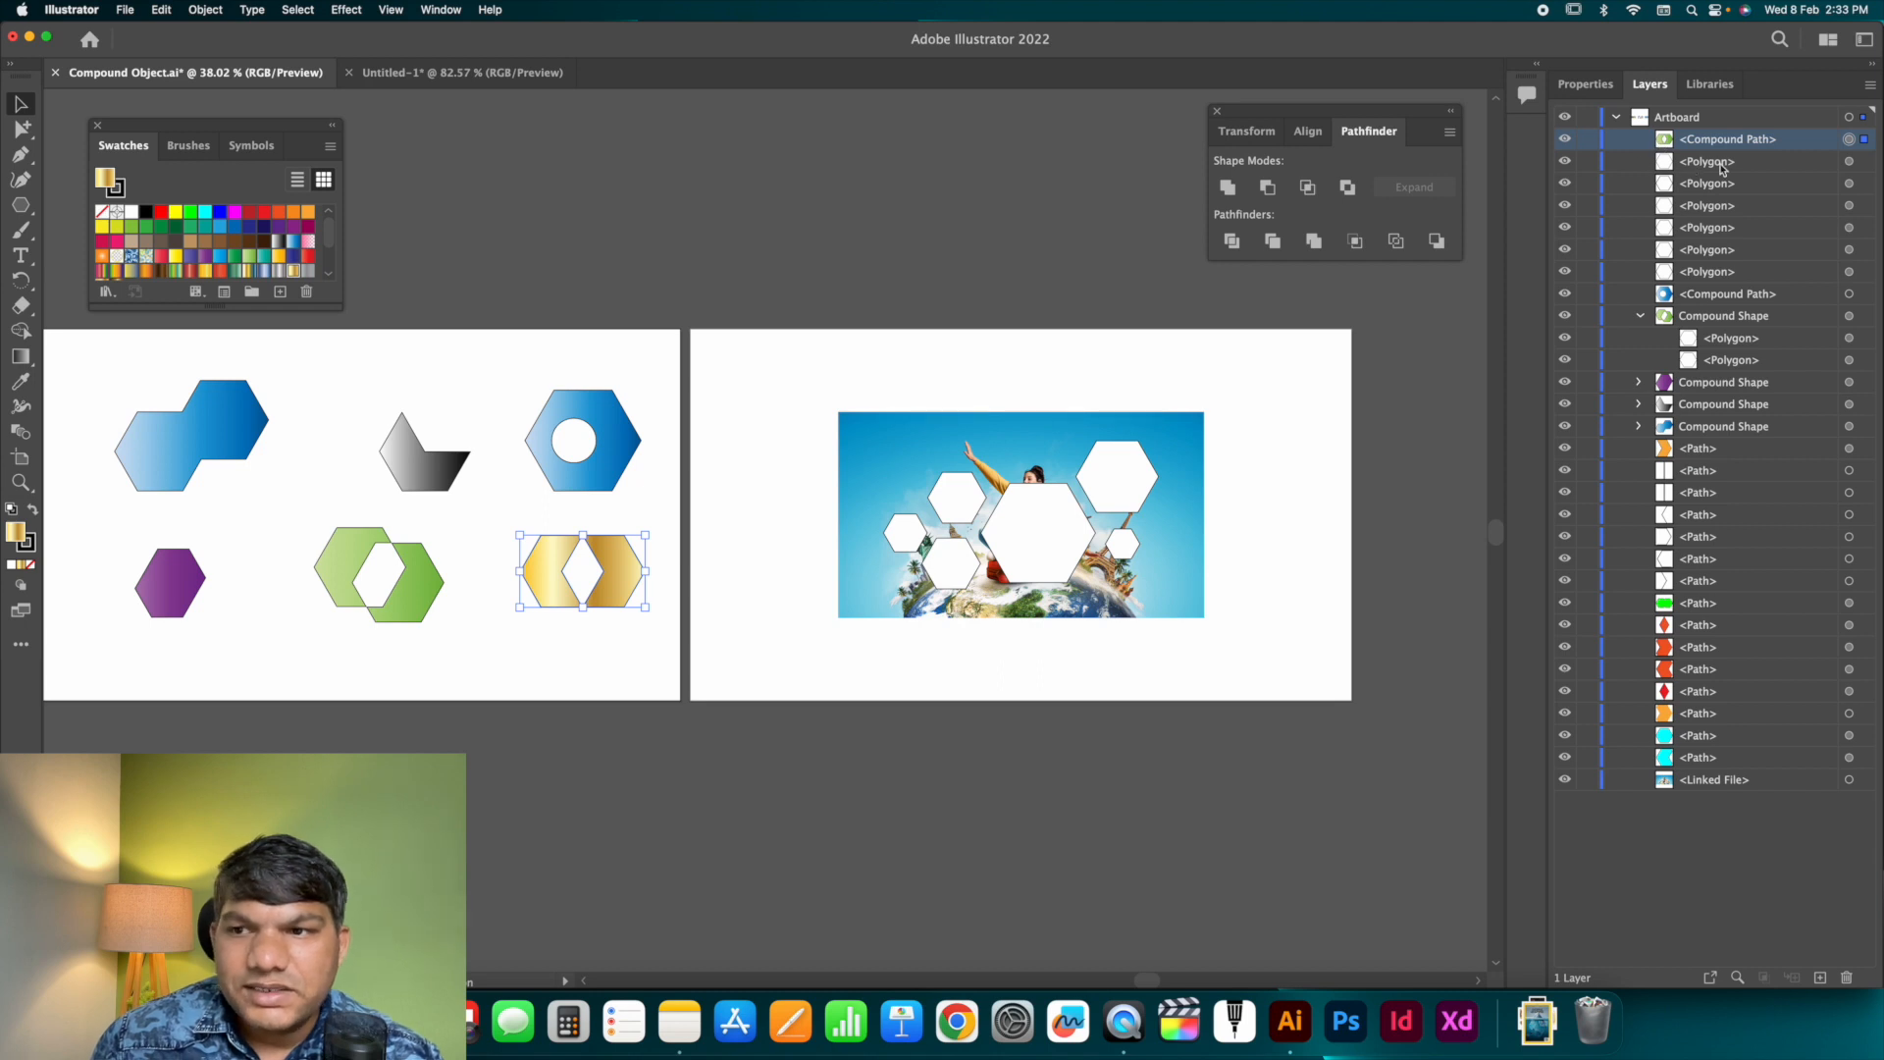
left_click(436, 573)
left_click(1722, 342)
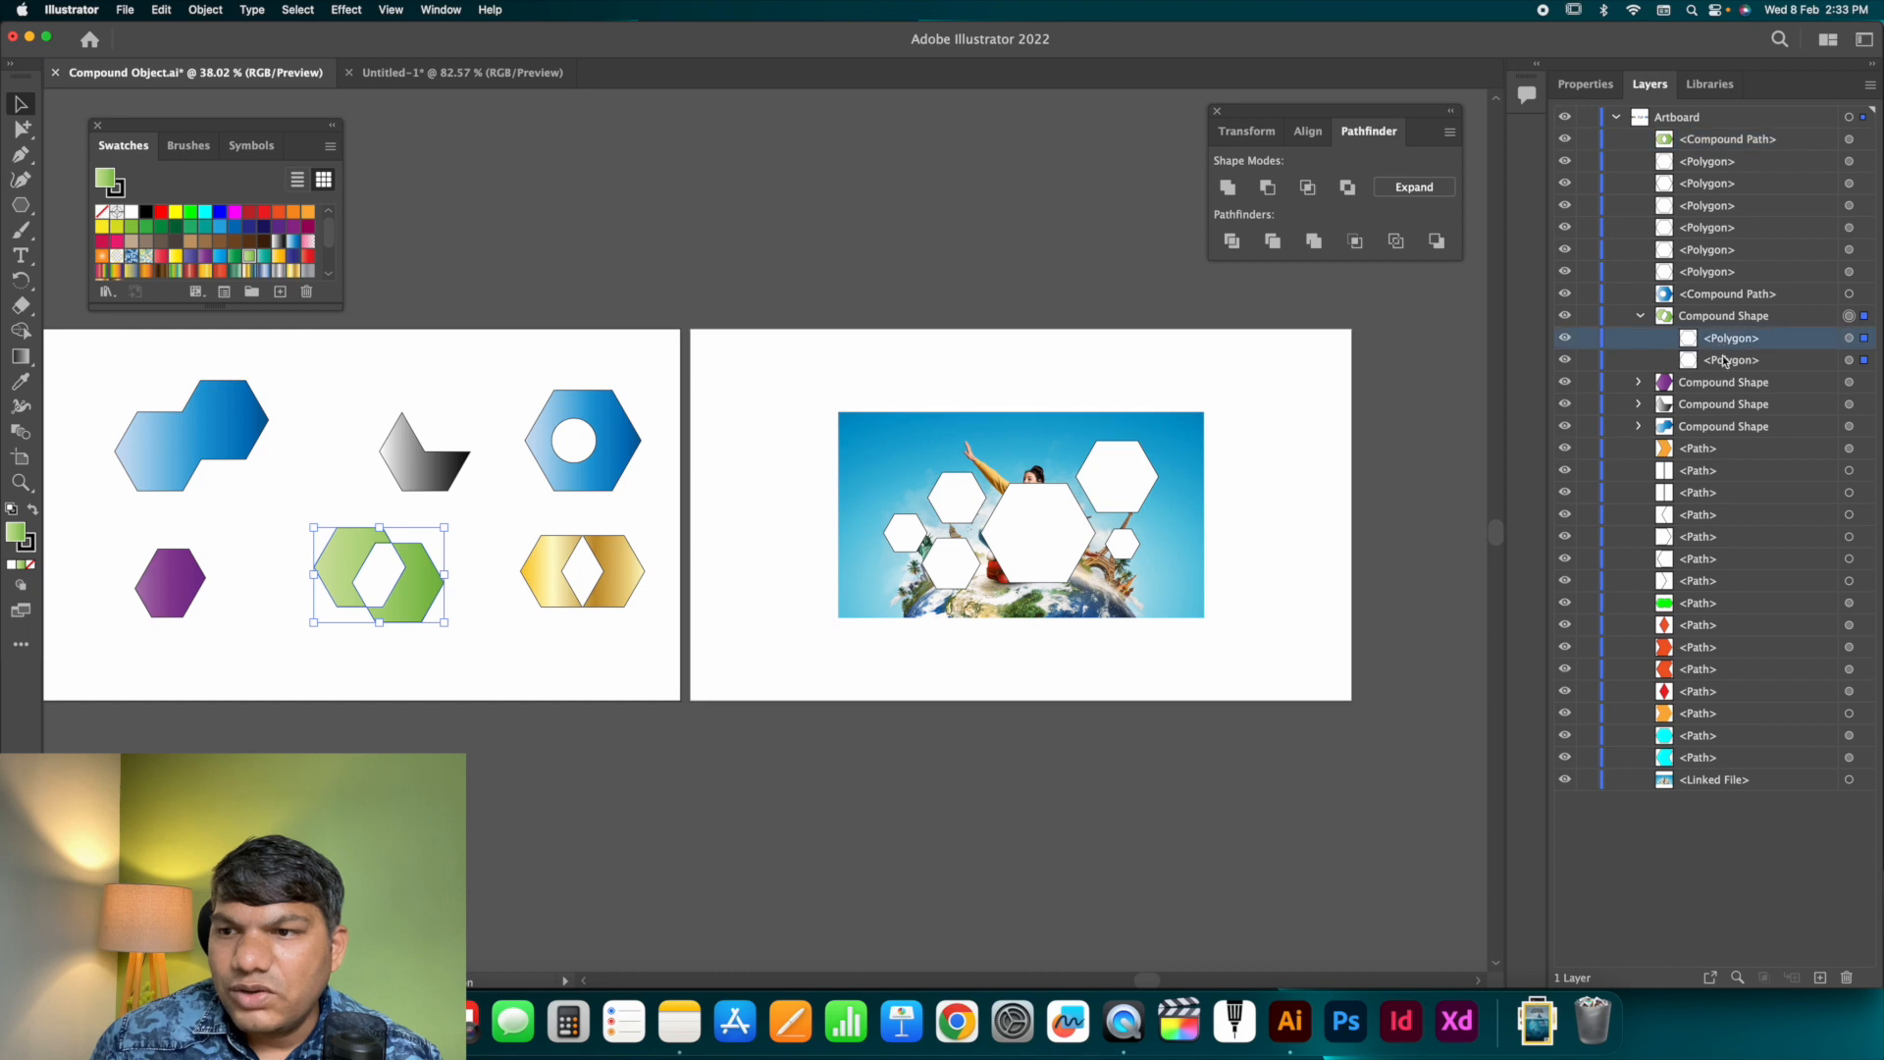
left_click(1725, 362)
left_click(1727, 345)
left_click(1640, 316)
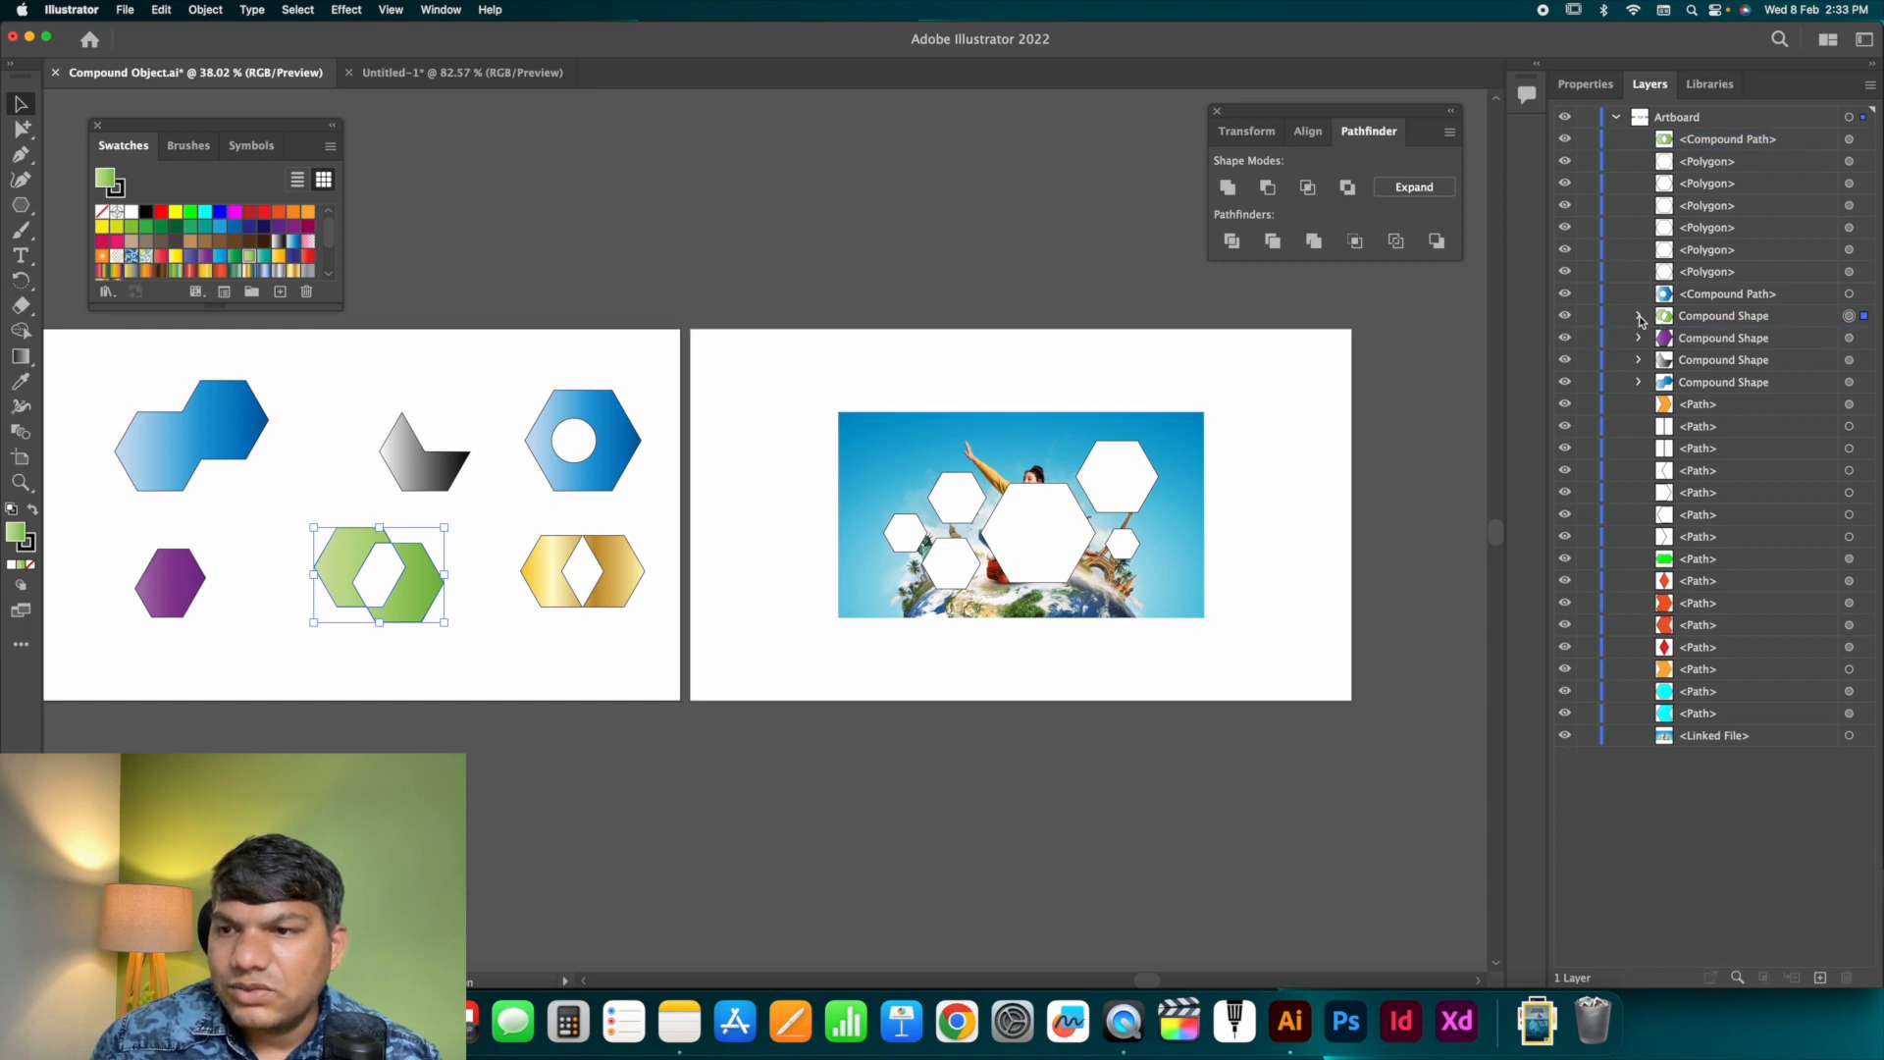
left_click(1639, 316)
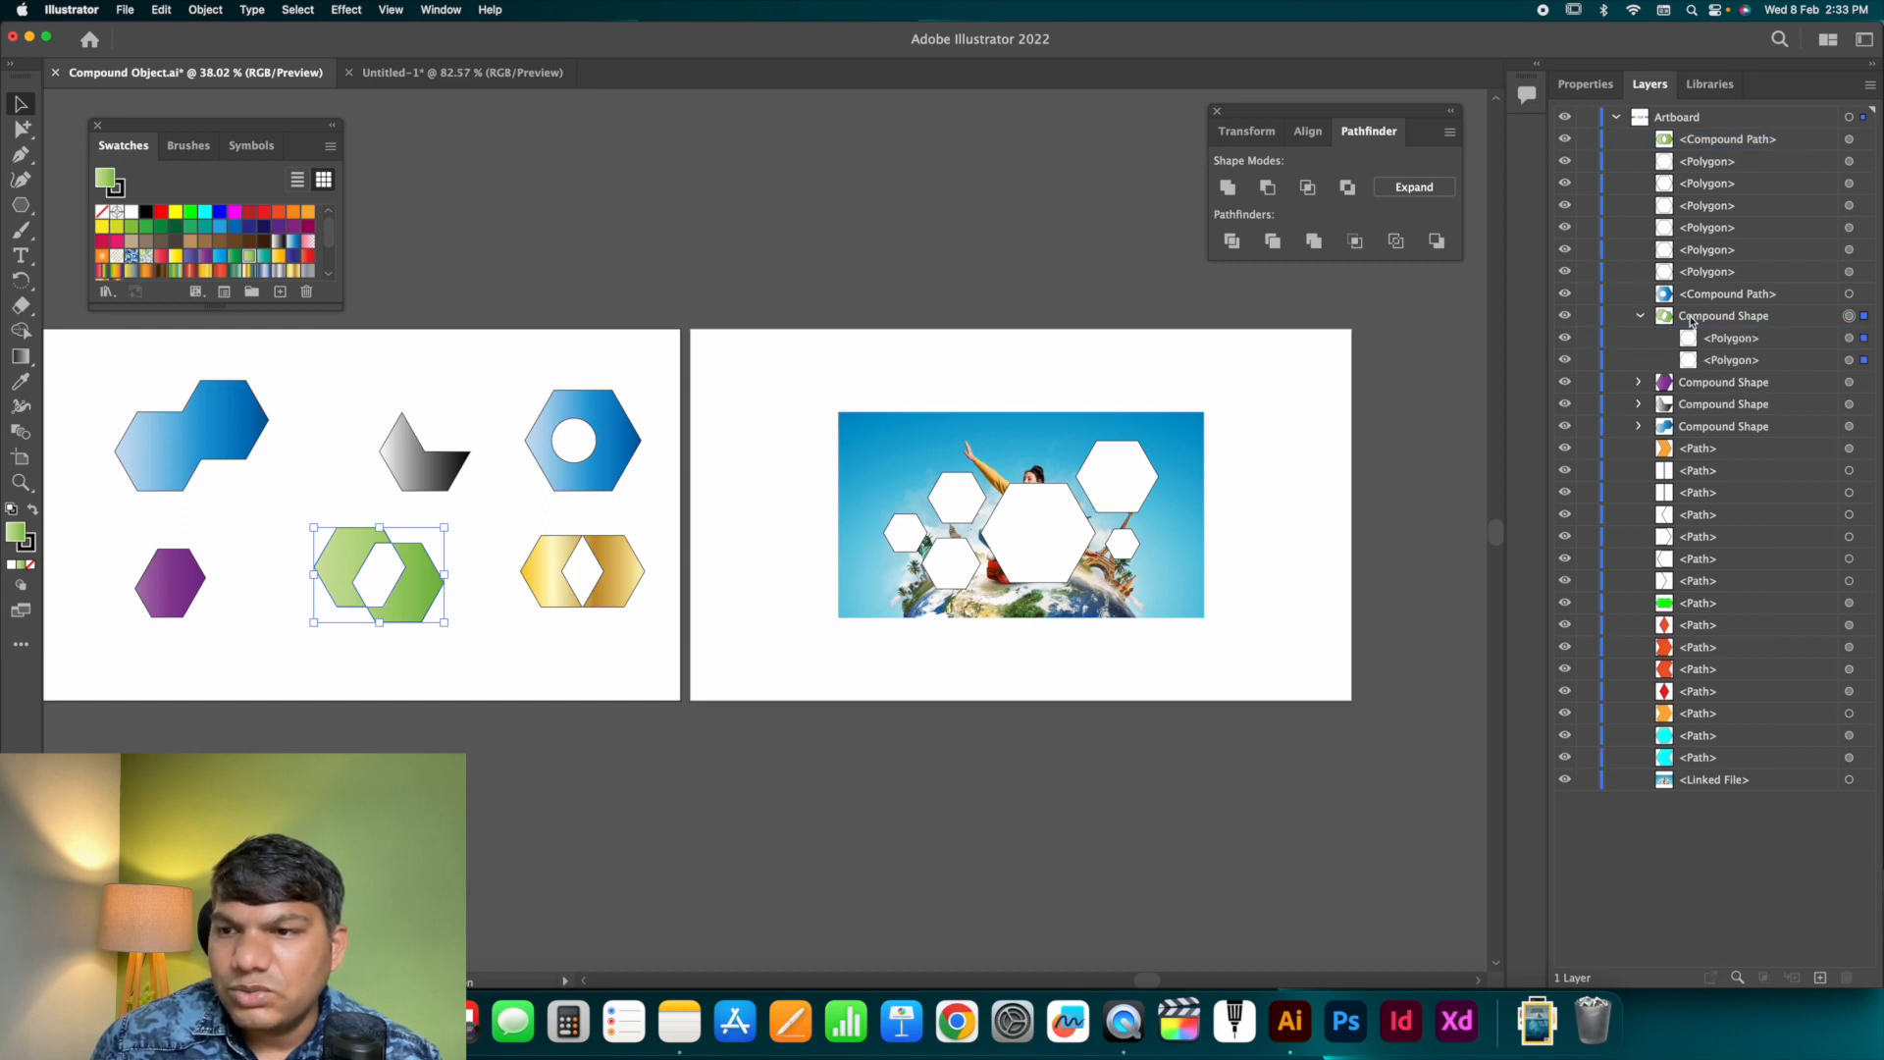
left_click(1639, 317)
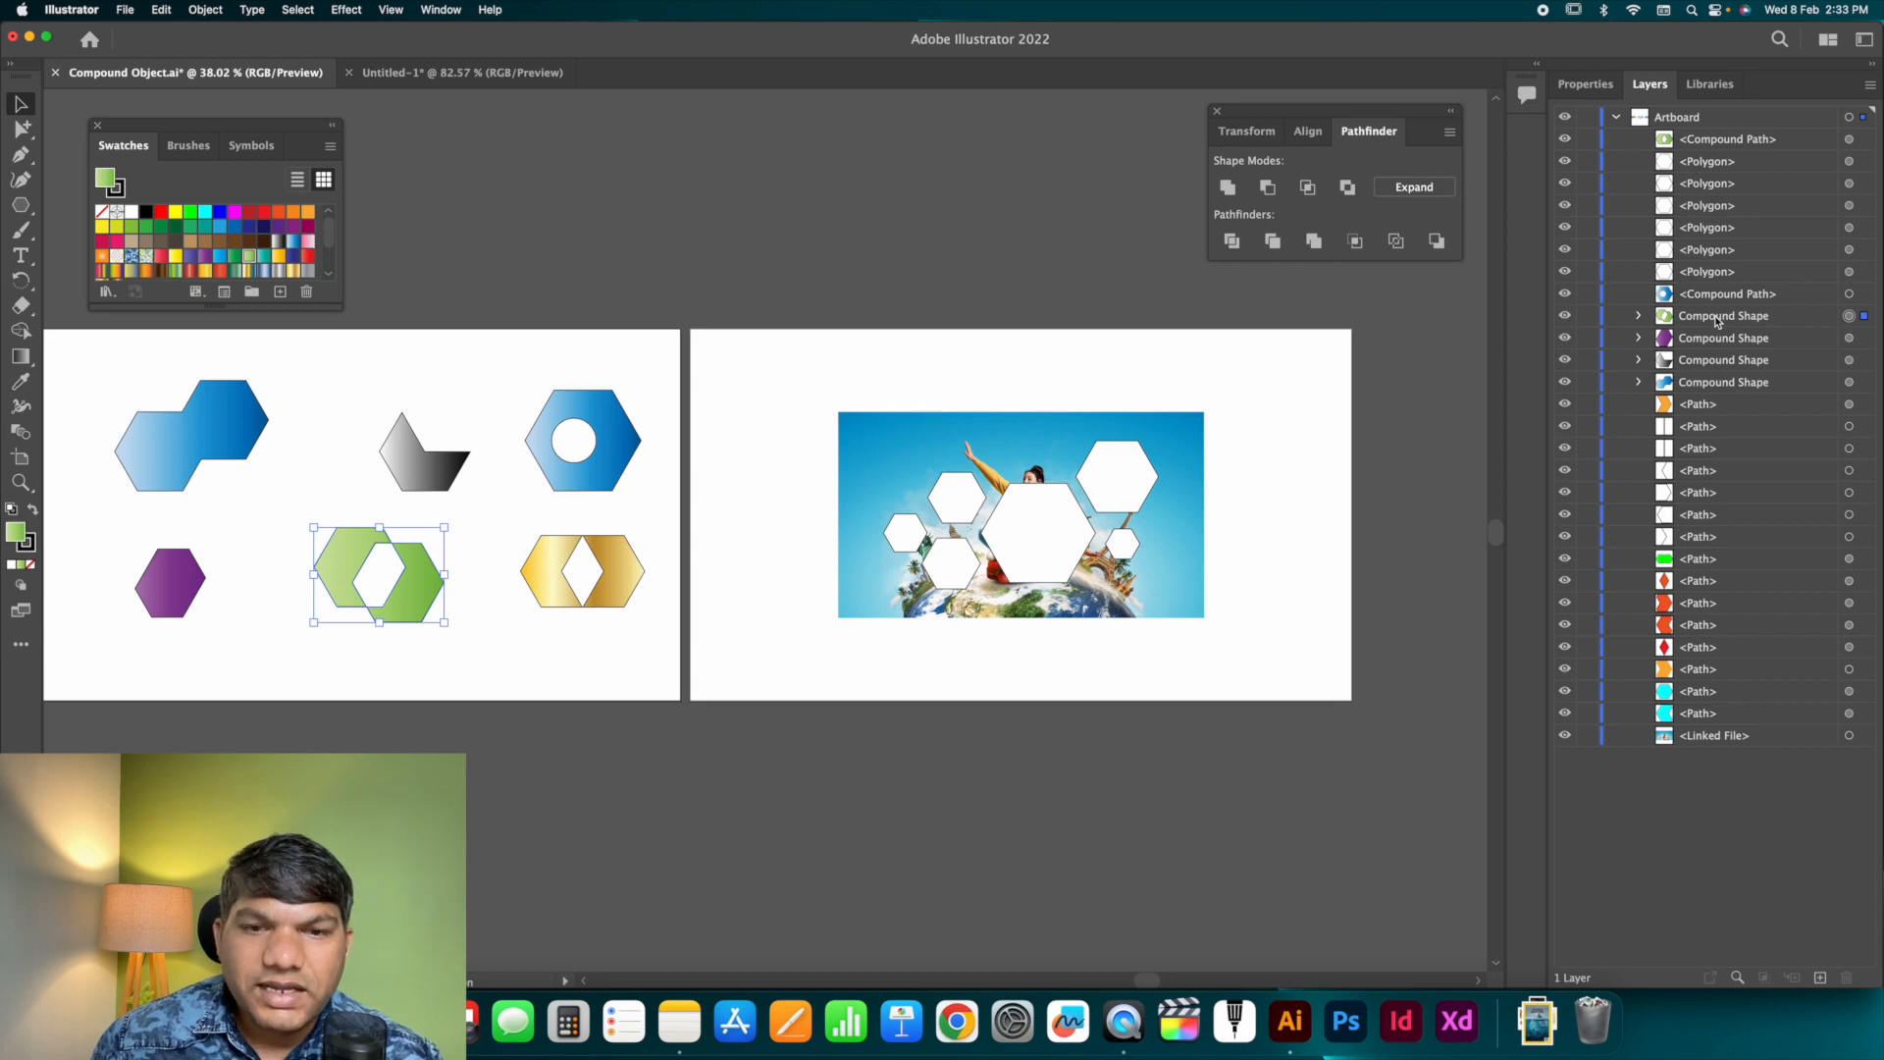
Select the gold compound path's layer entry and toggle its visibility off and on to check that it is one object.
left_click(622, 561)
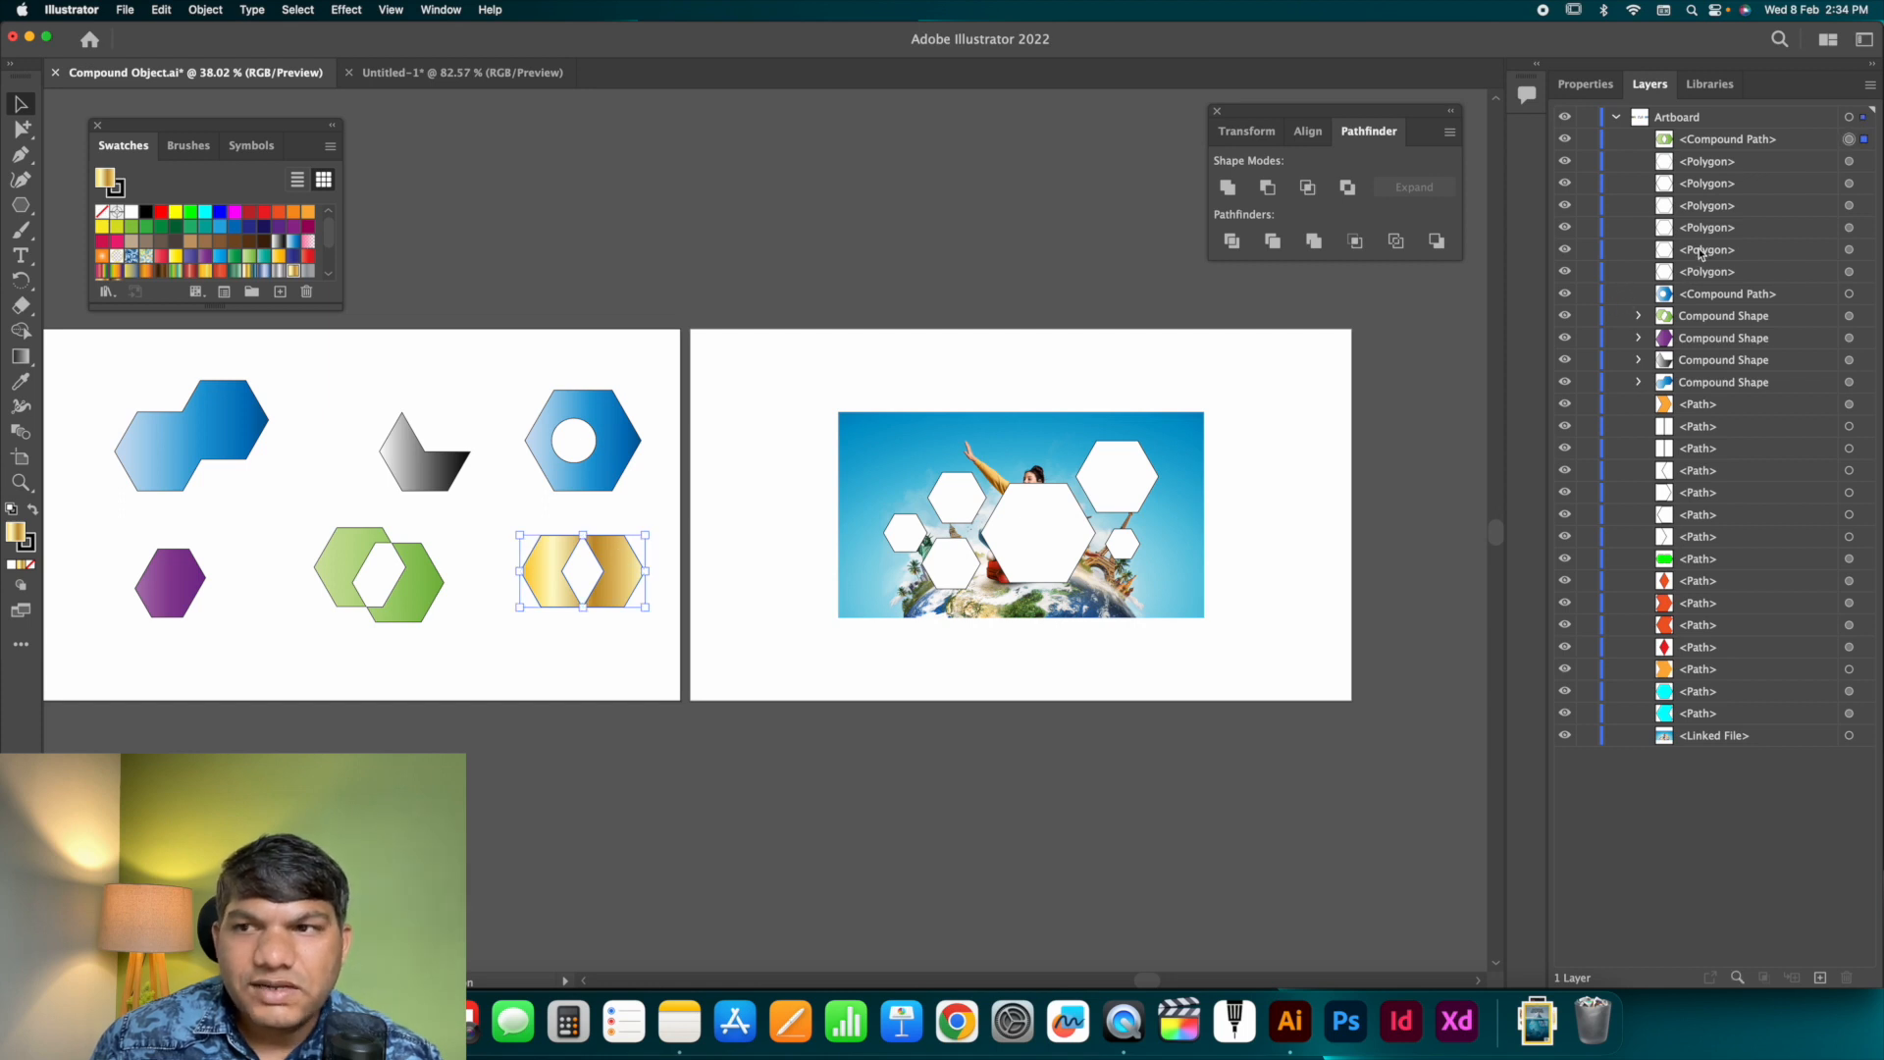
left_click(1713, 147)
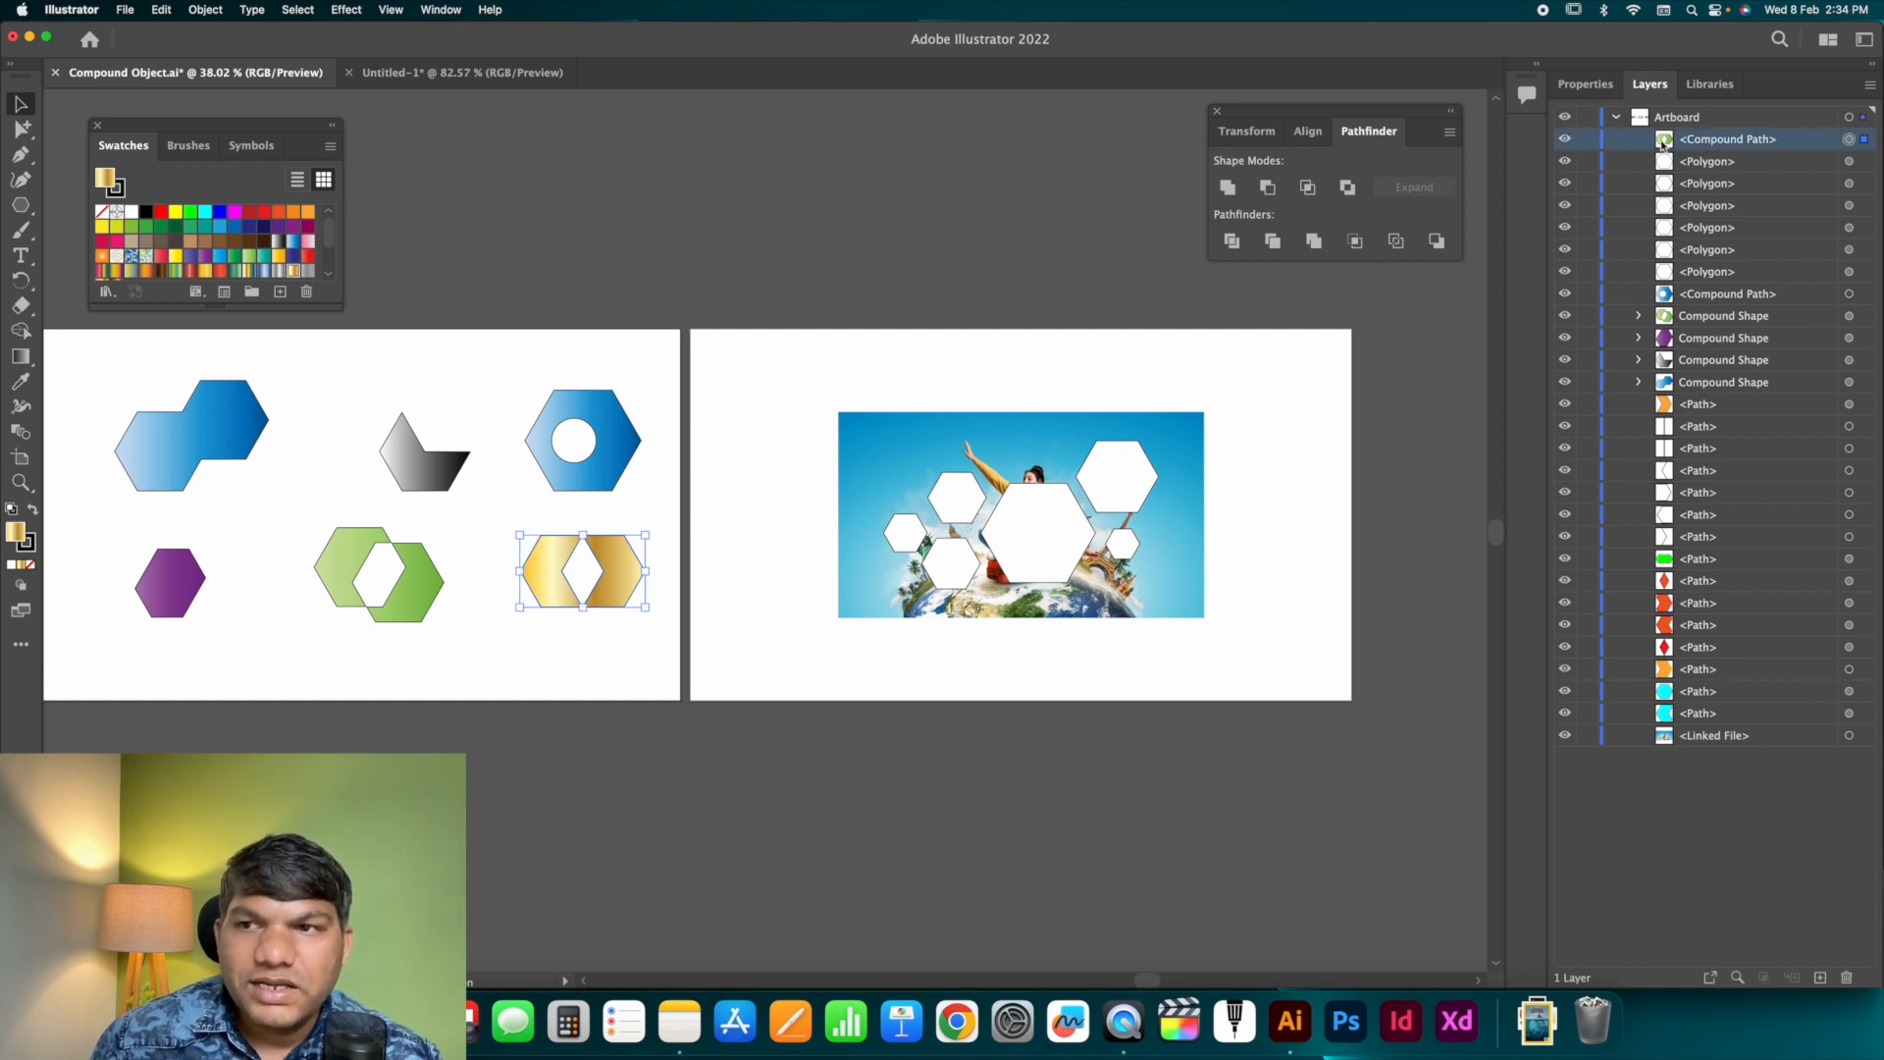
left_click(1566, 141)
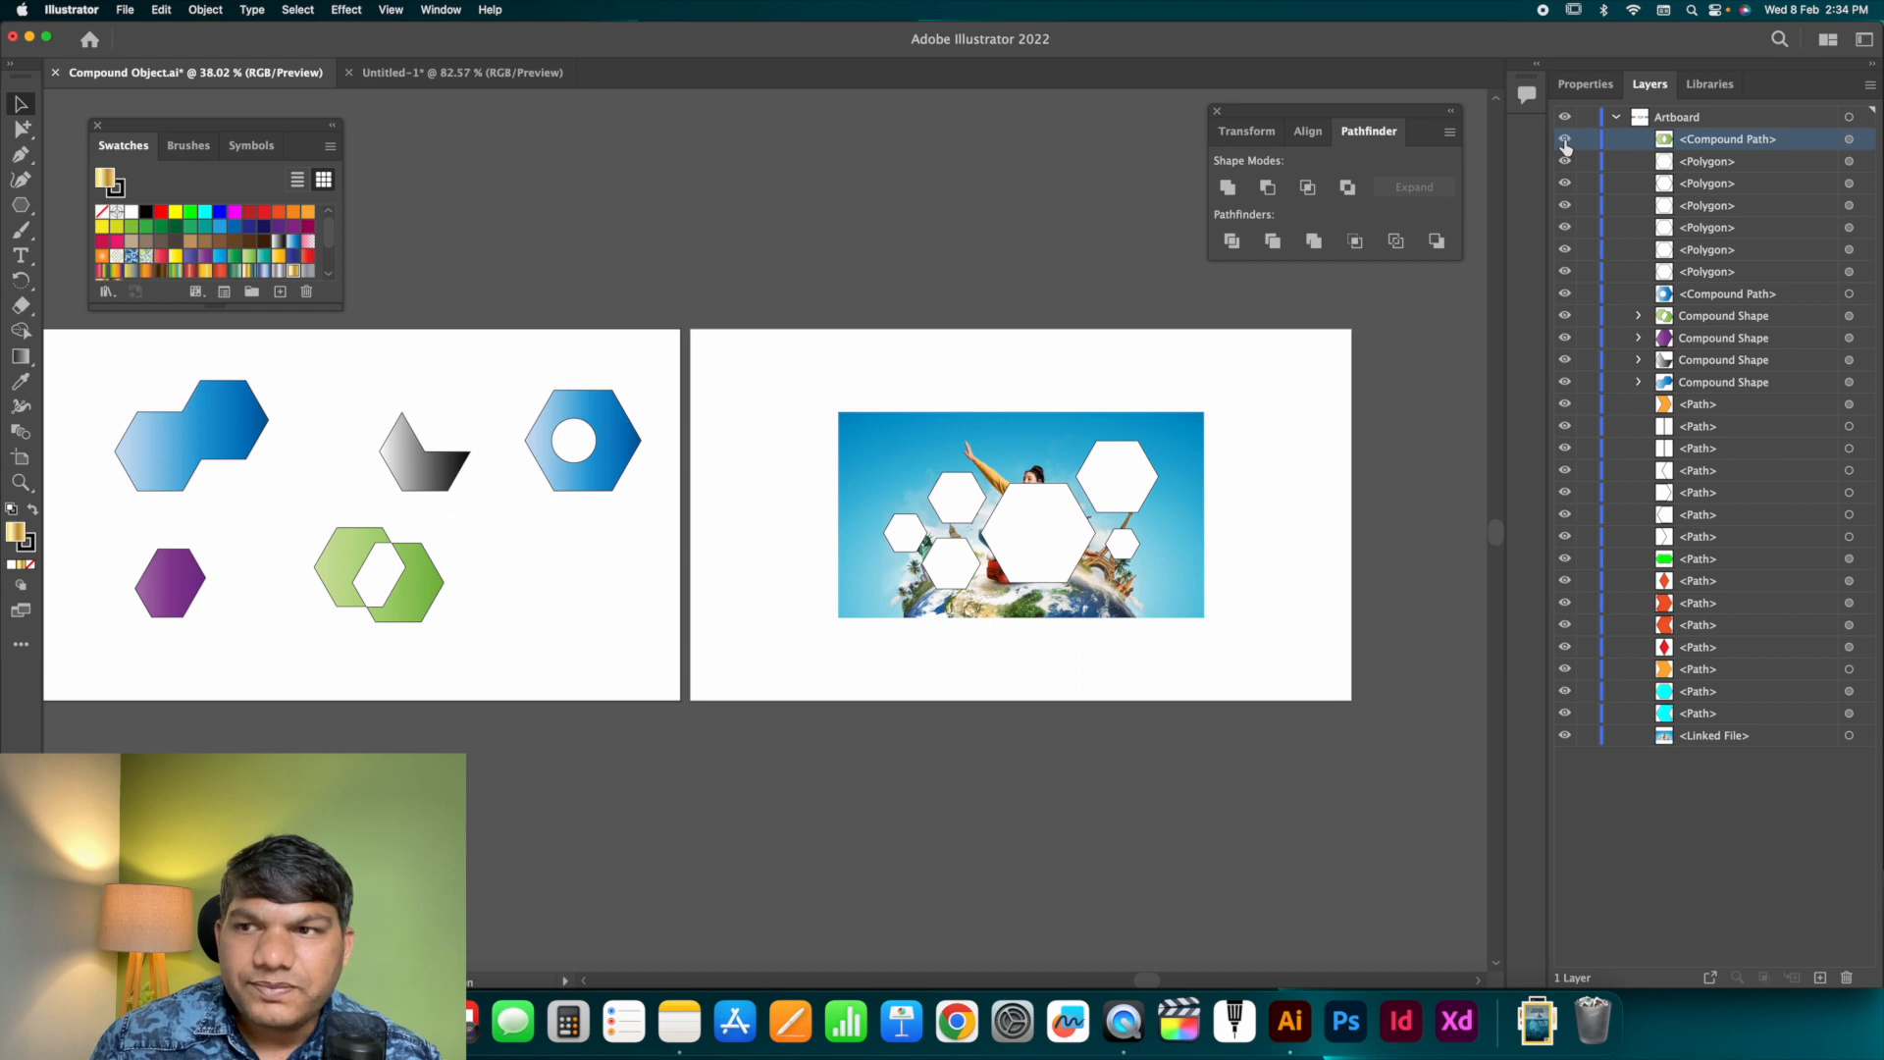
left_click(1565, 140)
left_click(1566, 140)
left_click(1566, 141)
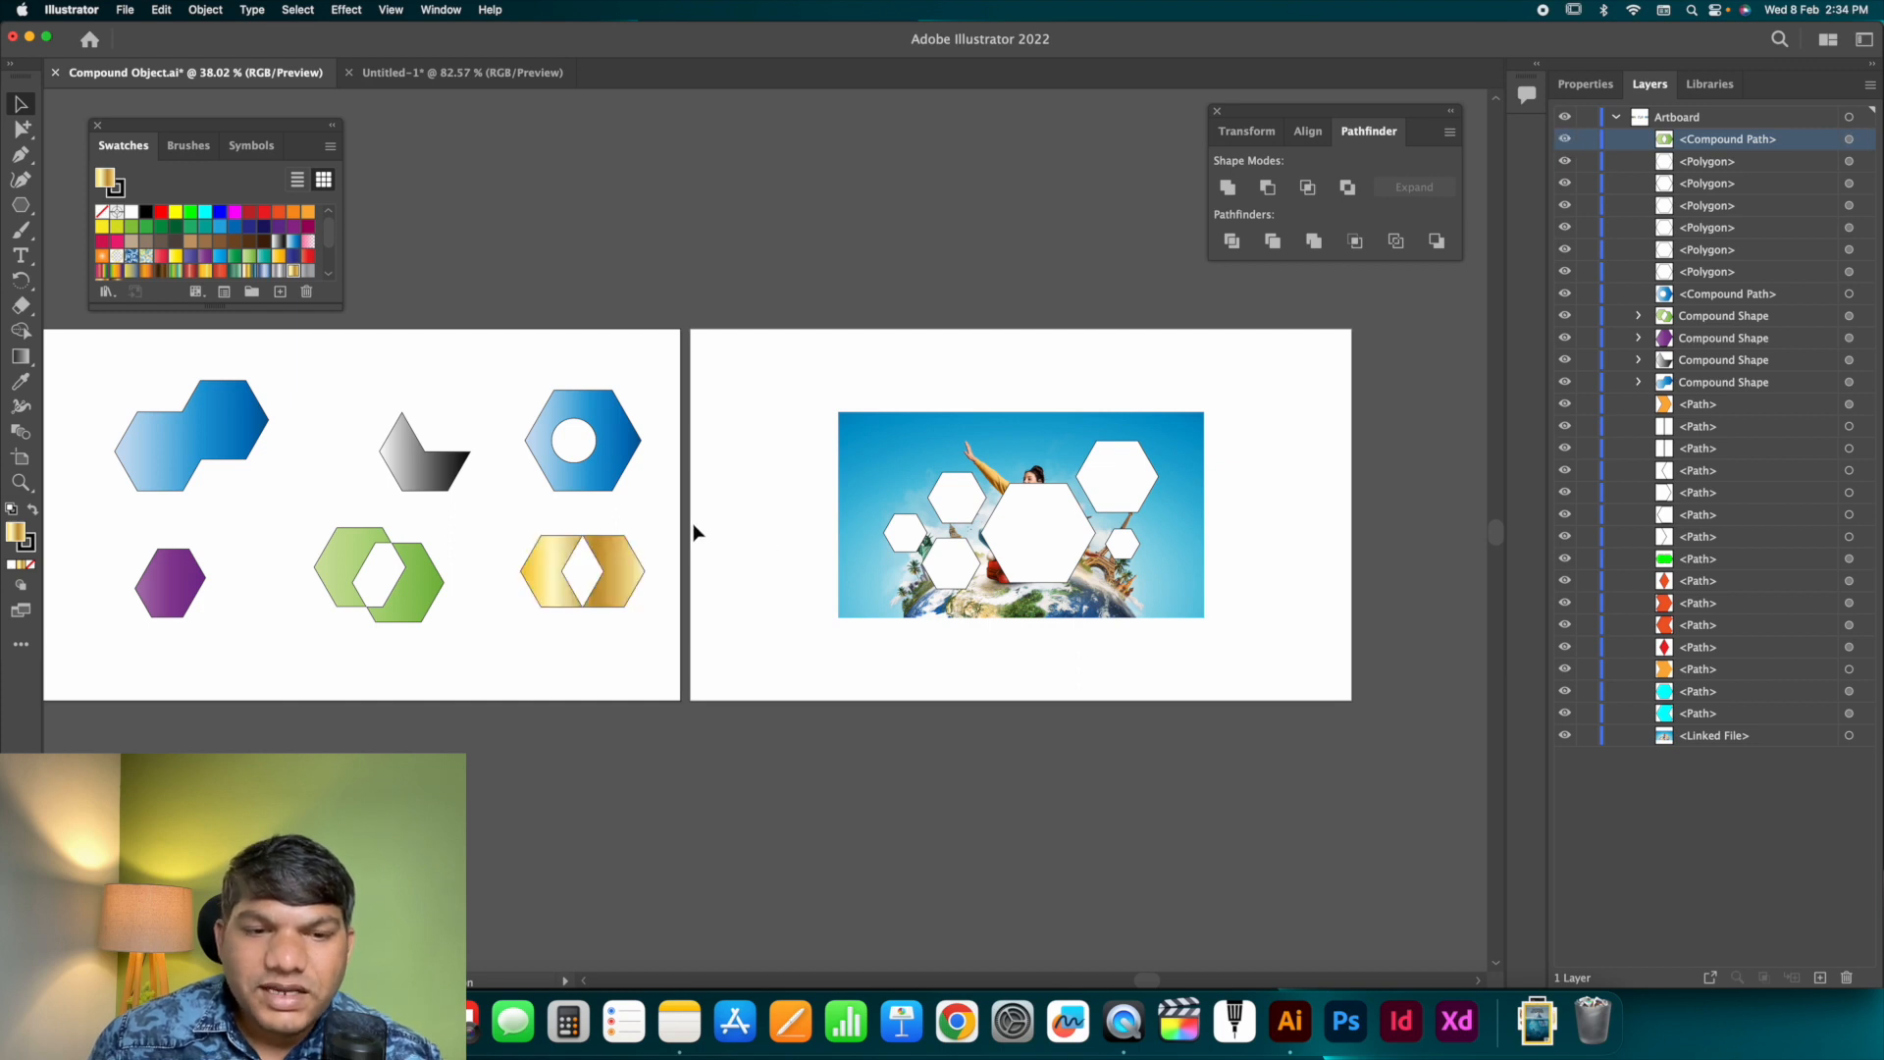
Nudge the gold compound path slightly down and left, and move only its right hexagon up with the Group Selection tool.
left_click(610, 567)
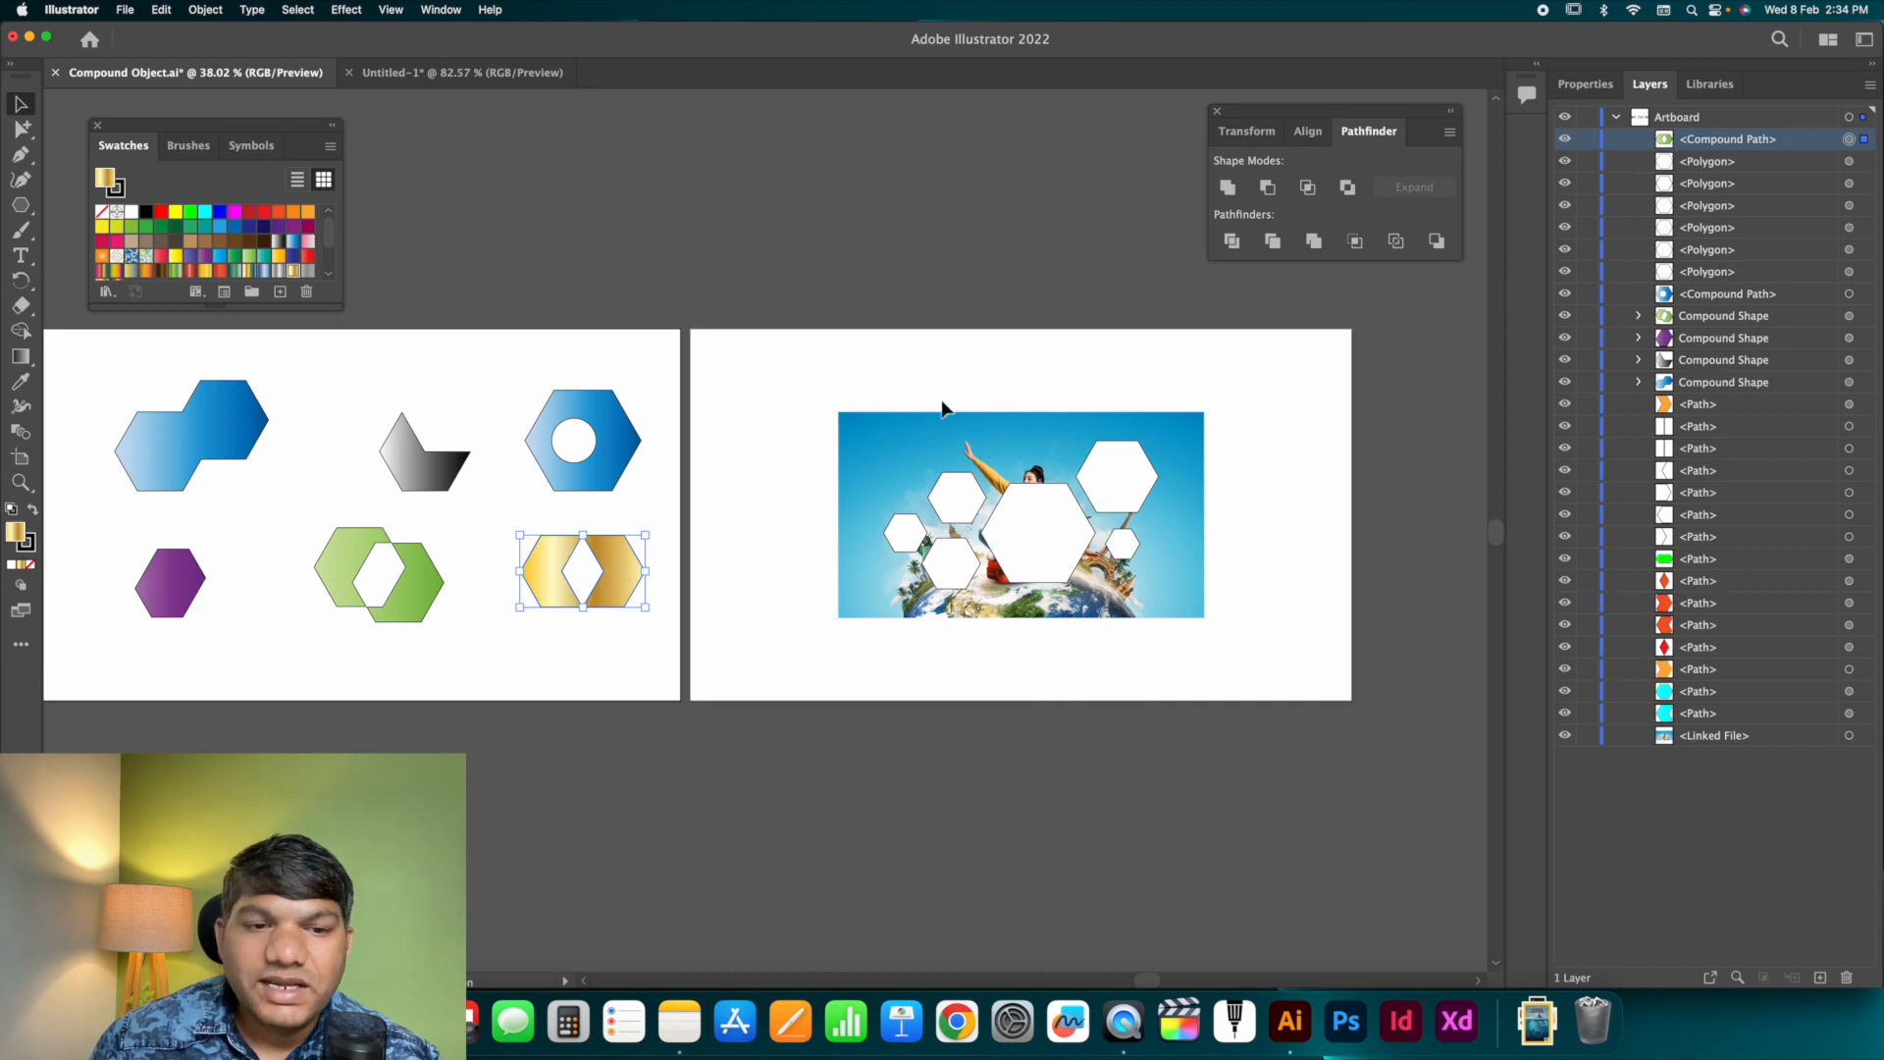
left_click_drag(610, 573, 599, 567)
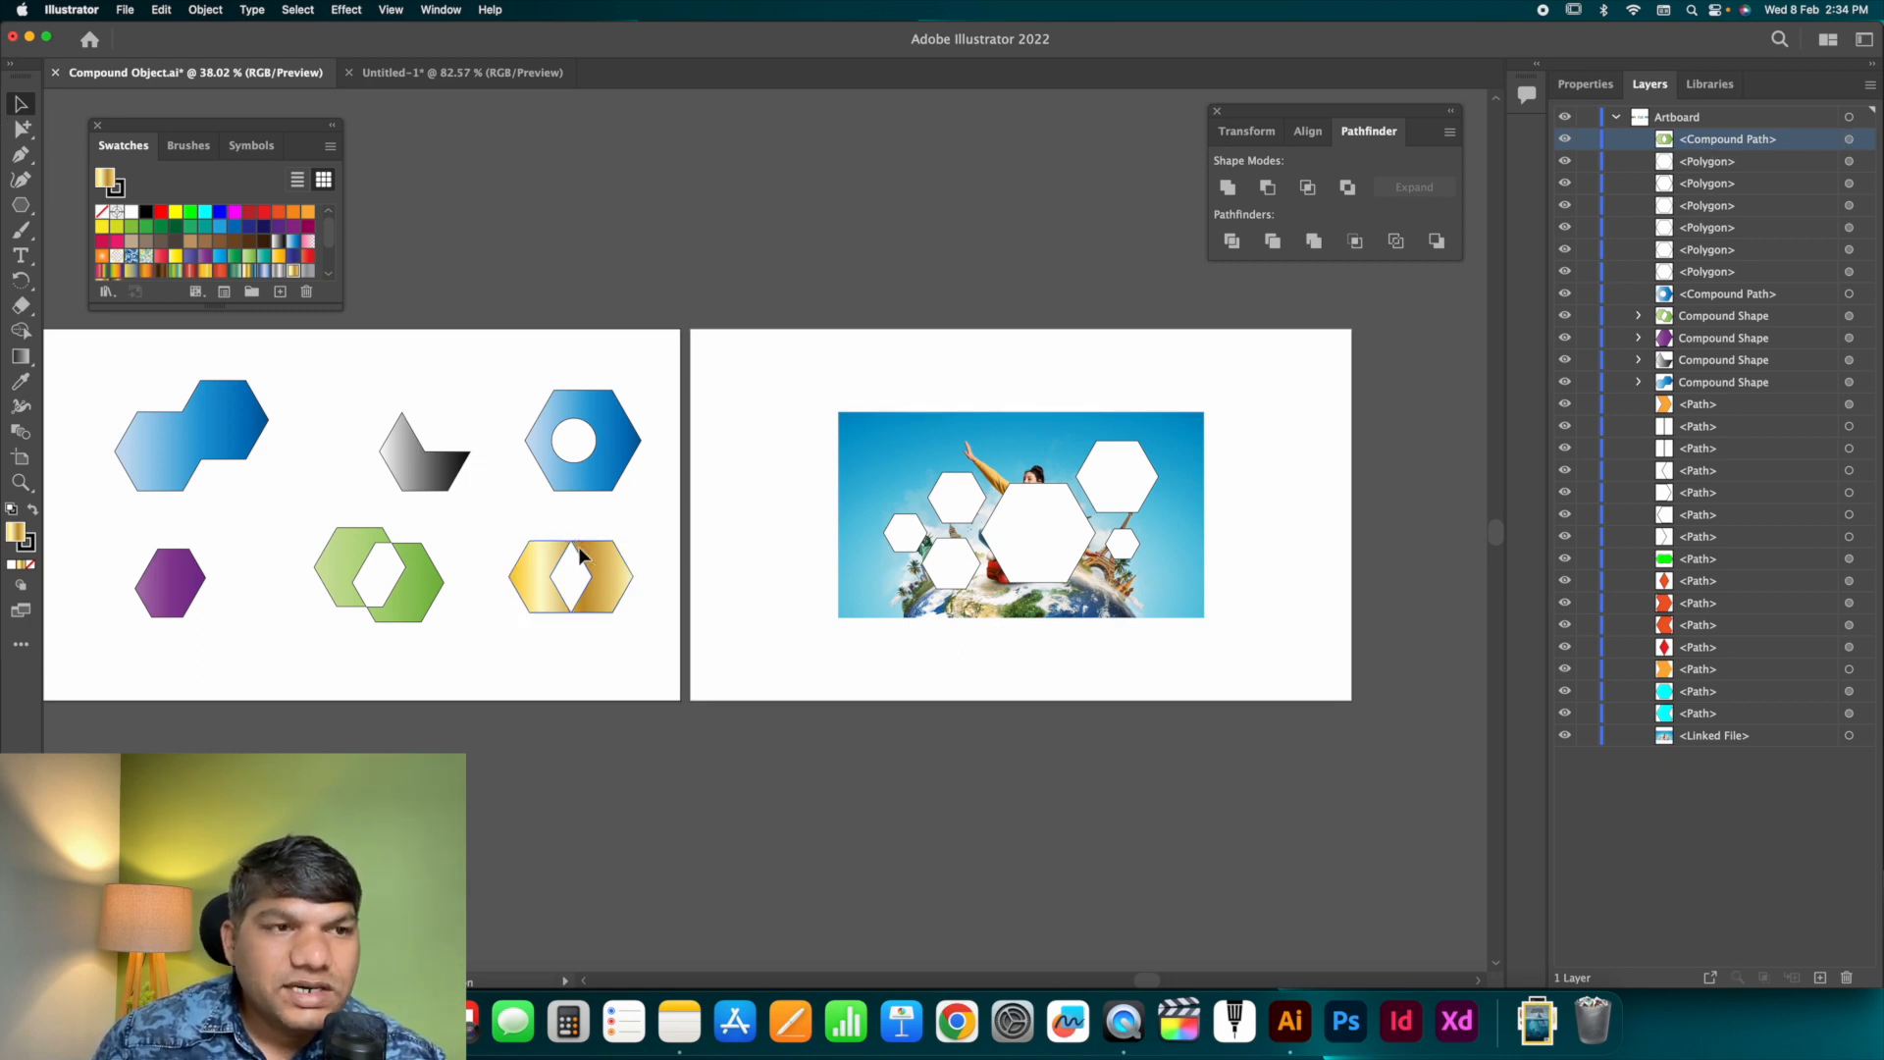
left_click(24, 129)
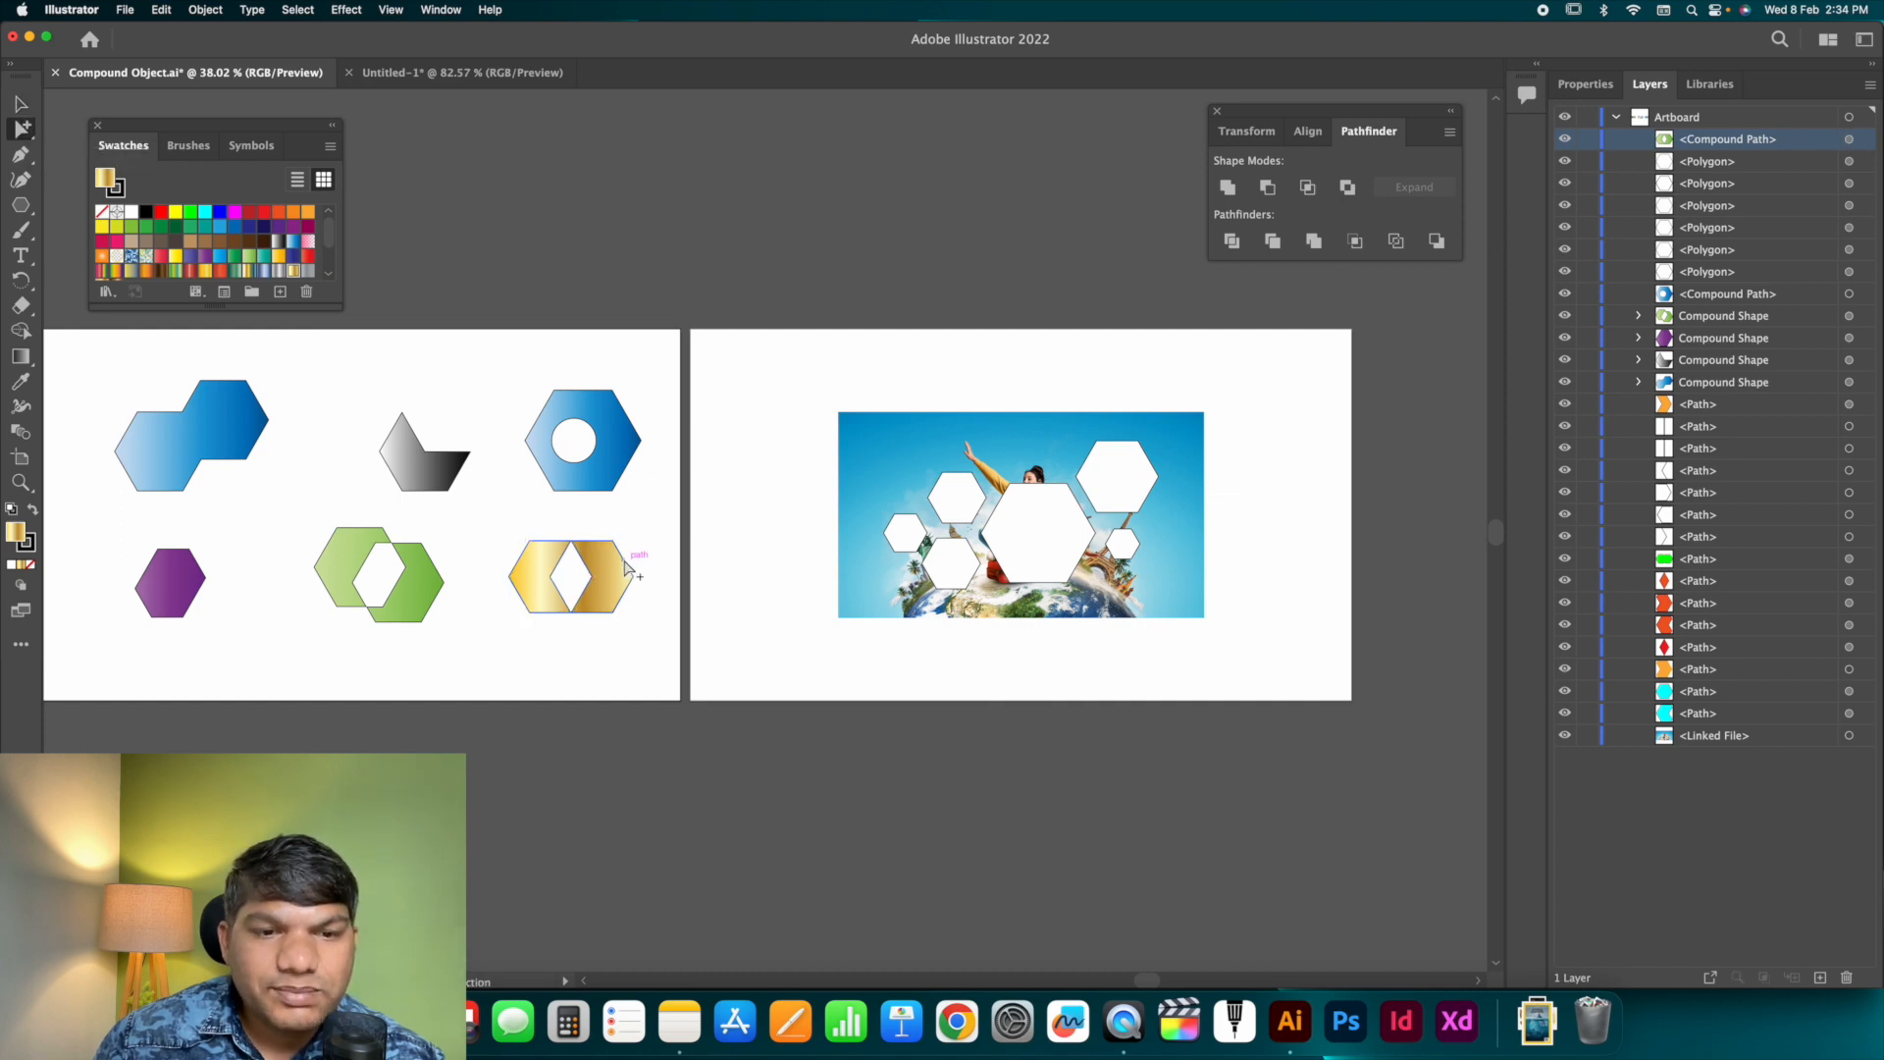
mouse_move(626, 567)
left_mouse_down()
mouse_move(634, 581)
mouse_move(620, 547)
left_mouse_up()
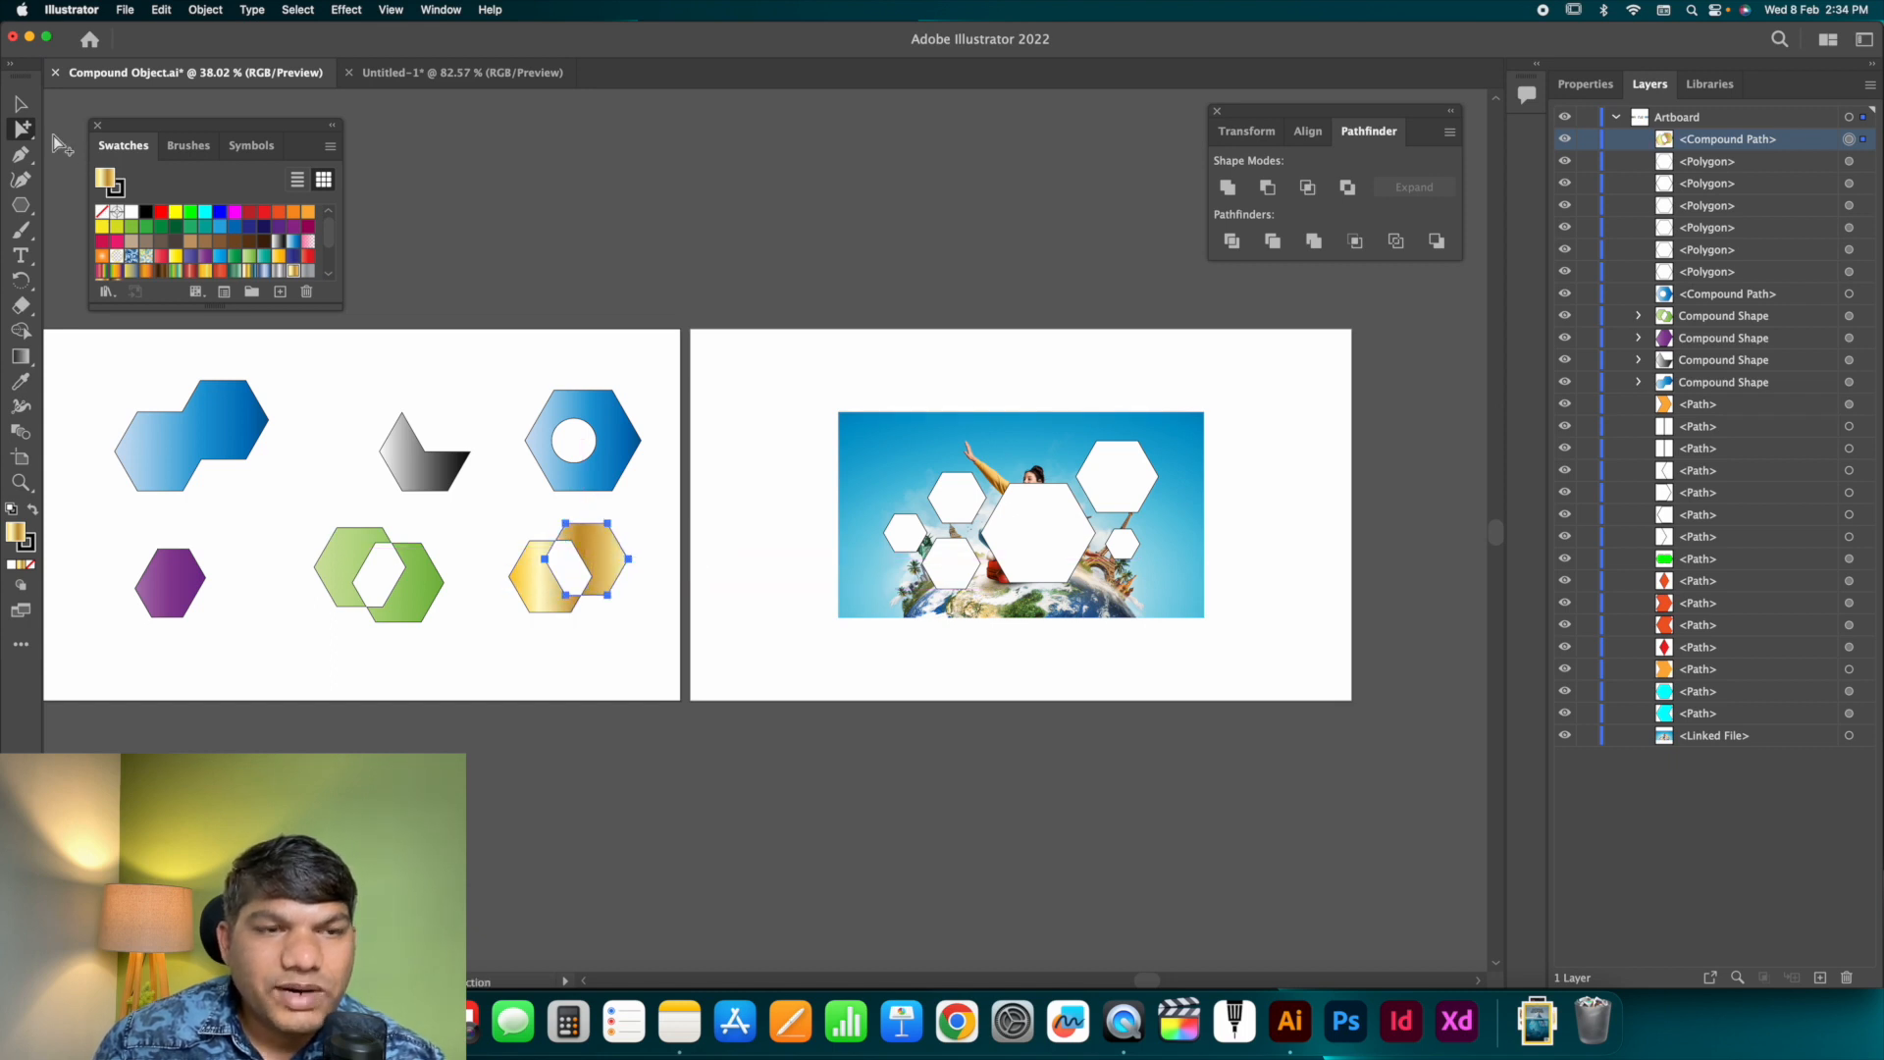
Enlarge the whole gold compound path slightly by scaling it from its lower-right corner with the Selection tool.
left_click(21, 105)
left_click(592, 546)
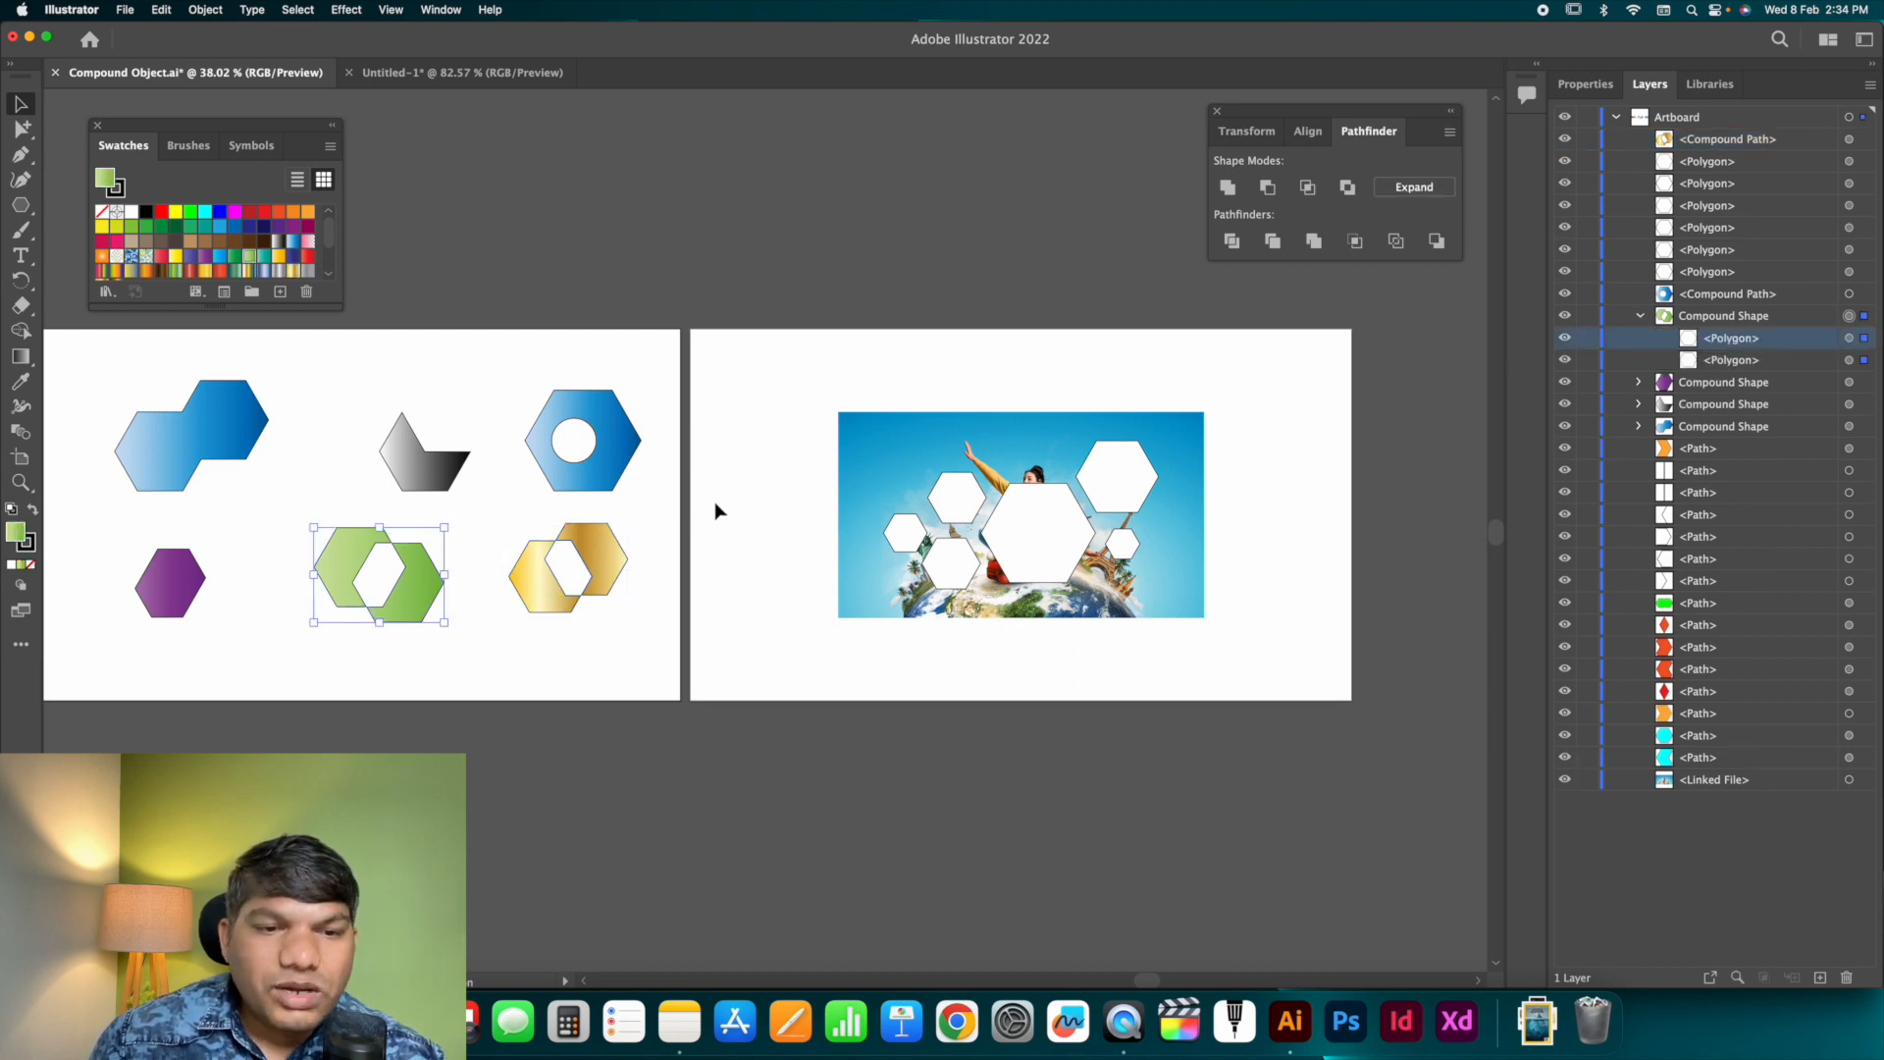
left_click(715, 509)
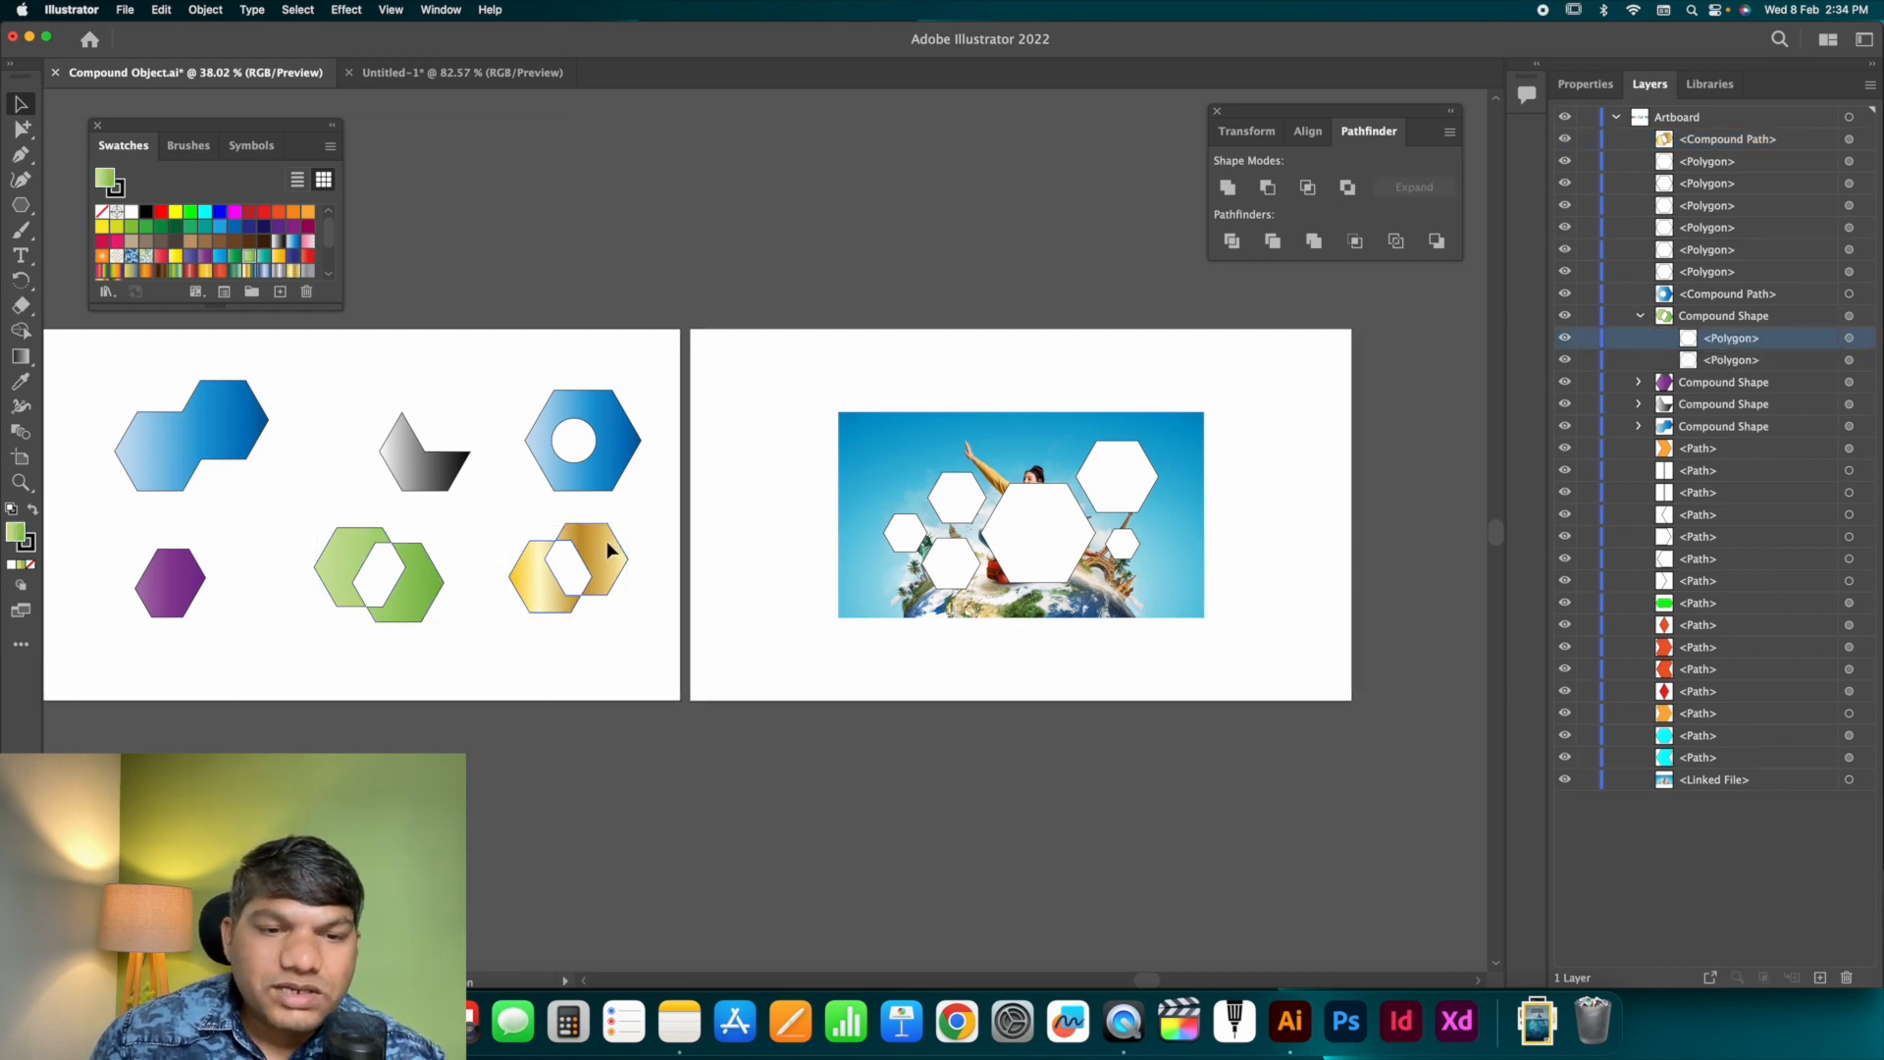
left_click(607, 552)
left_click_drag(628, 614, 653, 635)
left_click(702, 568)
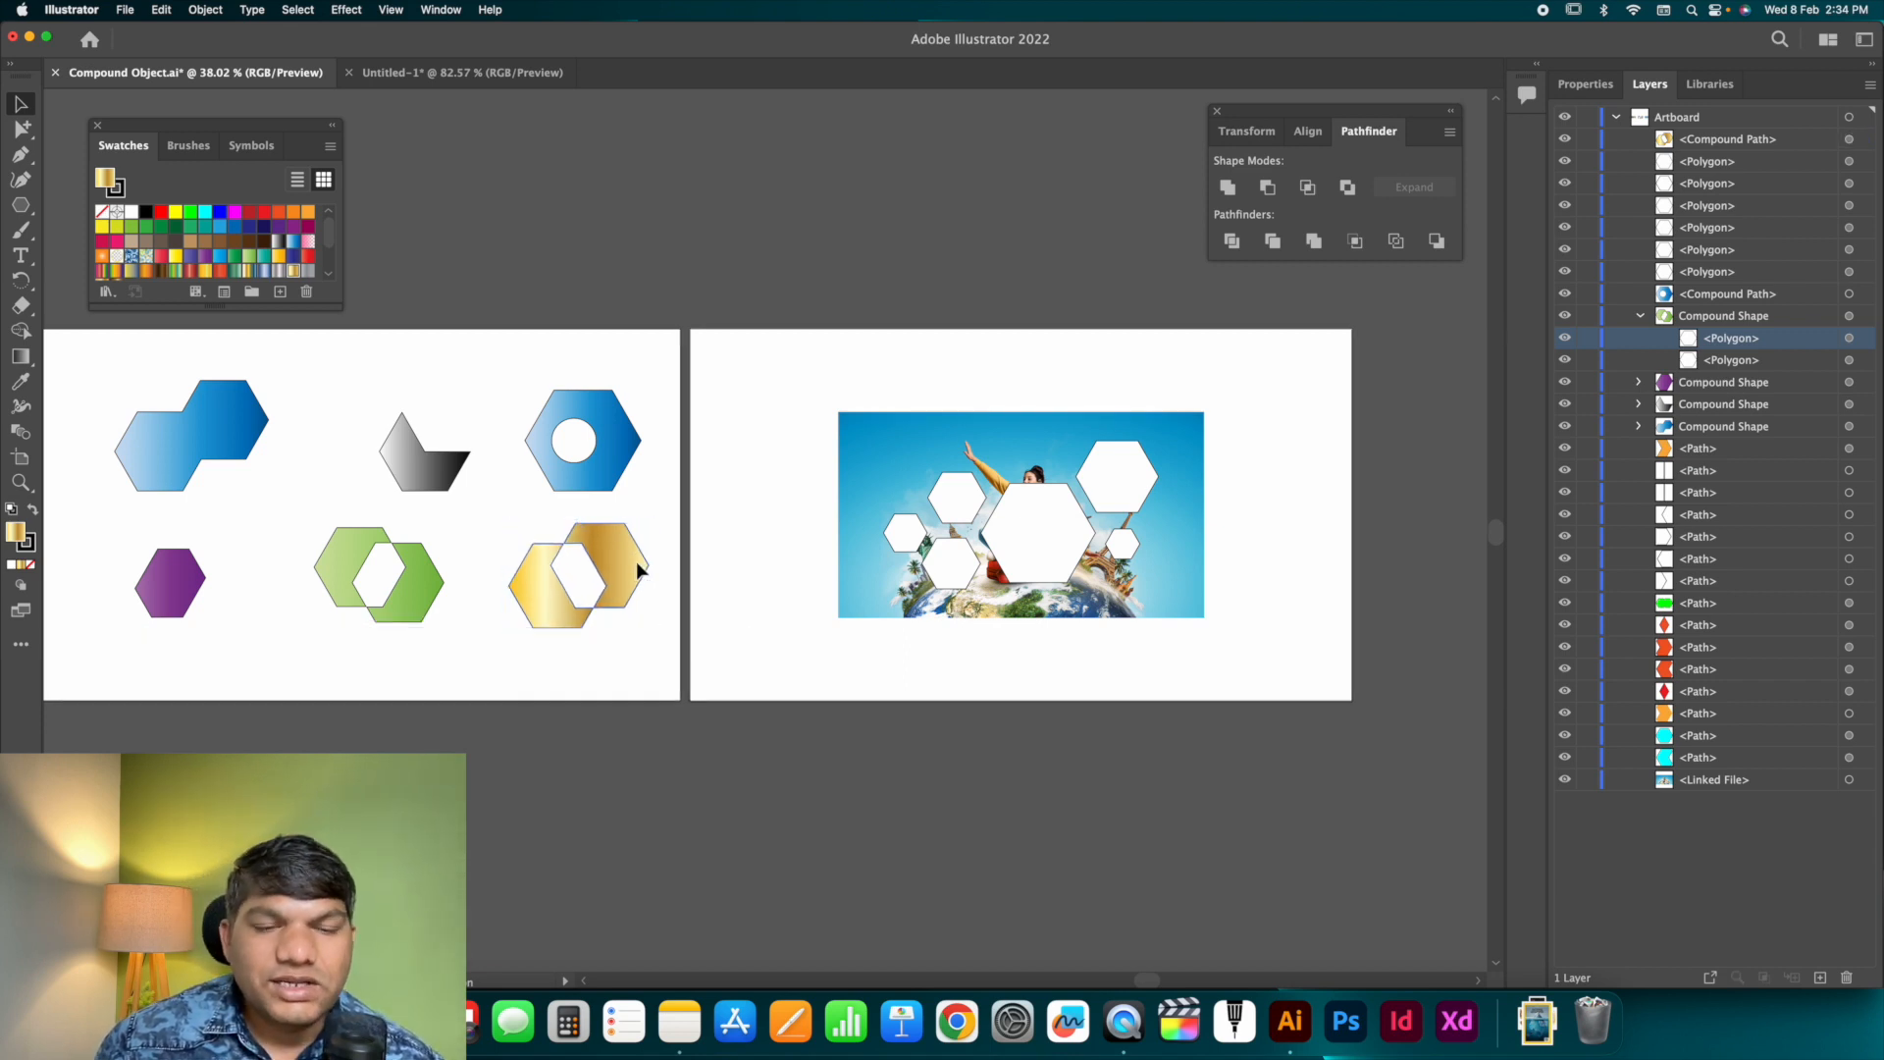
left_click(636, 565)
left_click(736, 526)
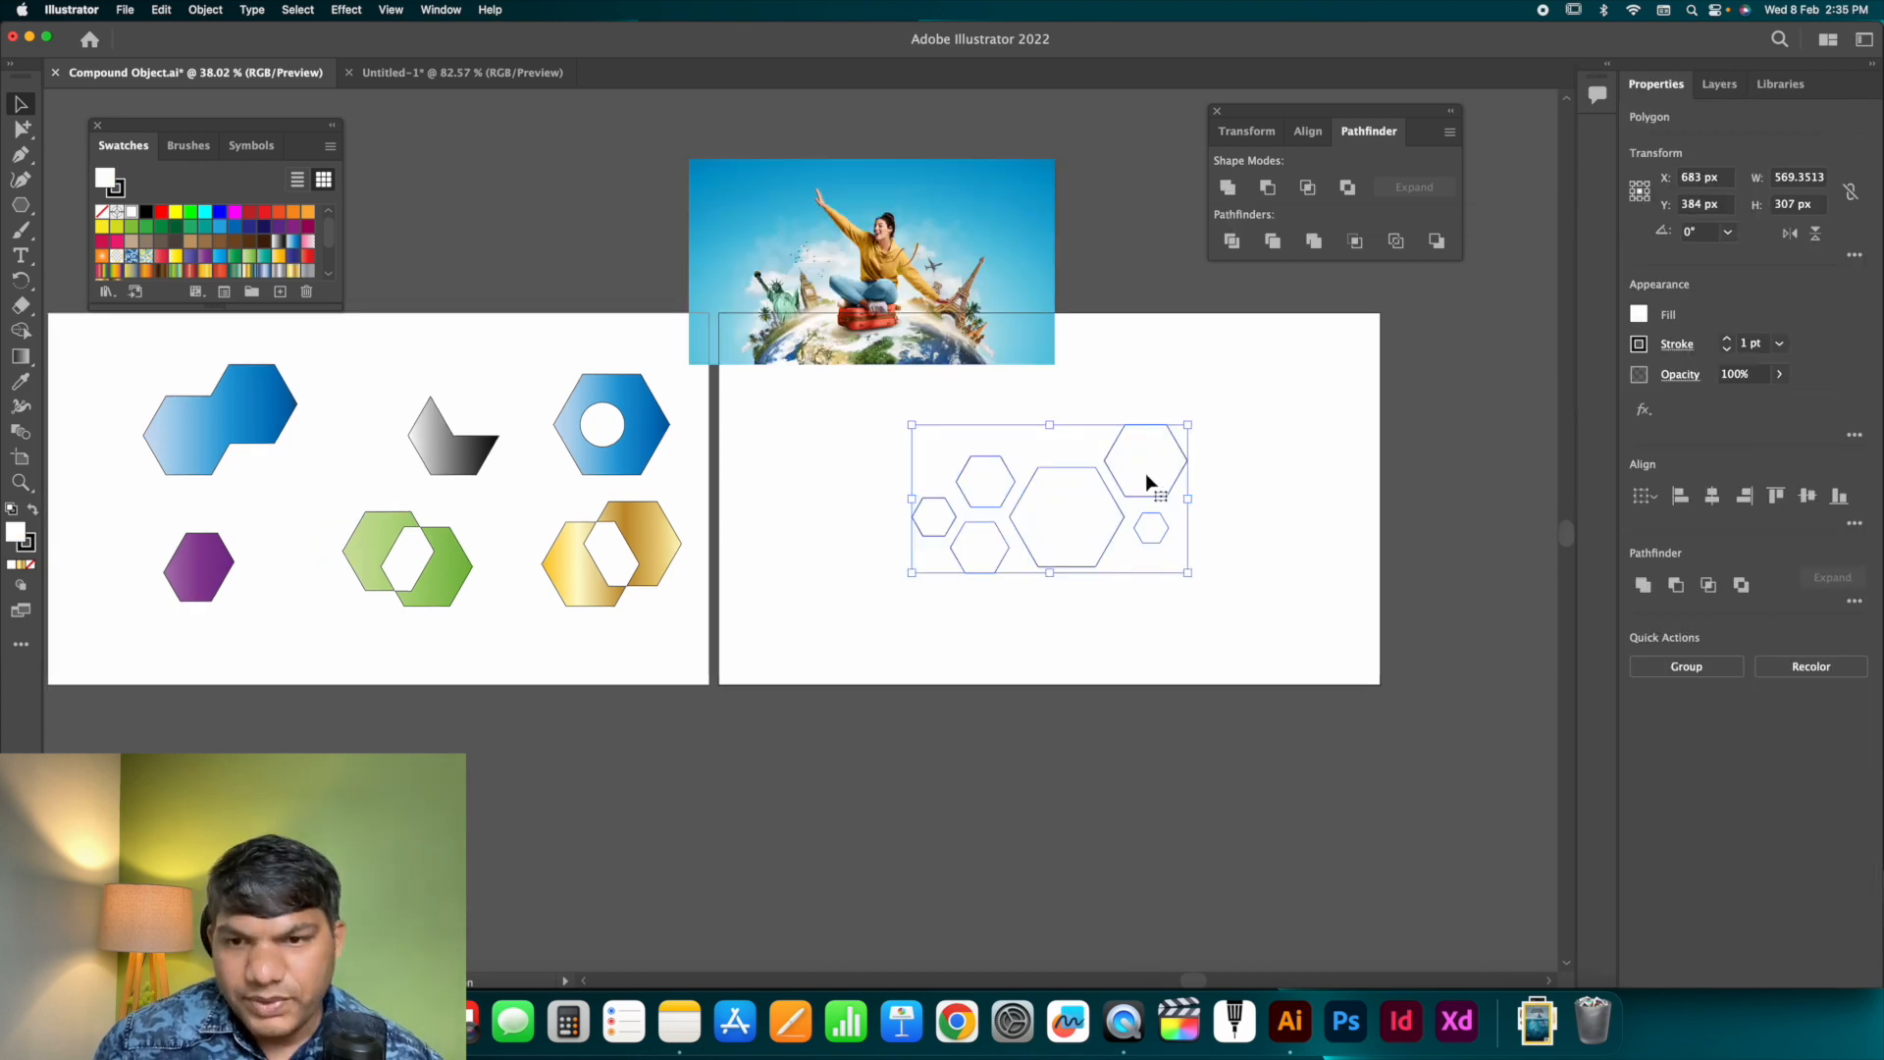
Move the photo up and left off the second artboard, clear of the six white hexagons.
left_click(1246, 455)
left_click(1086, 504)
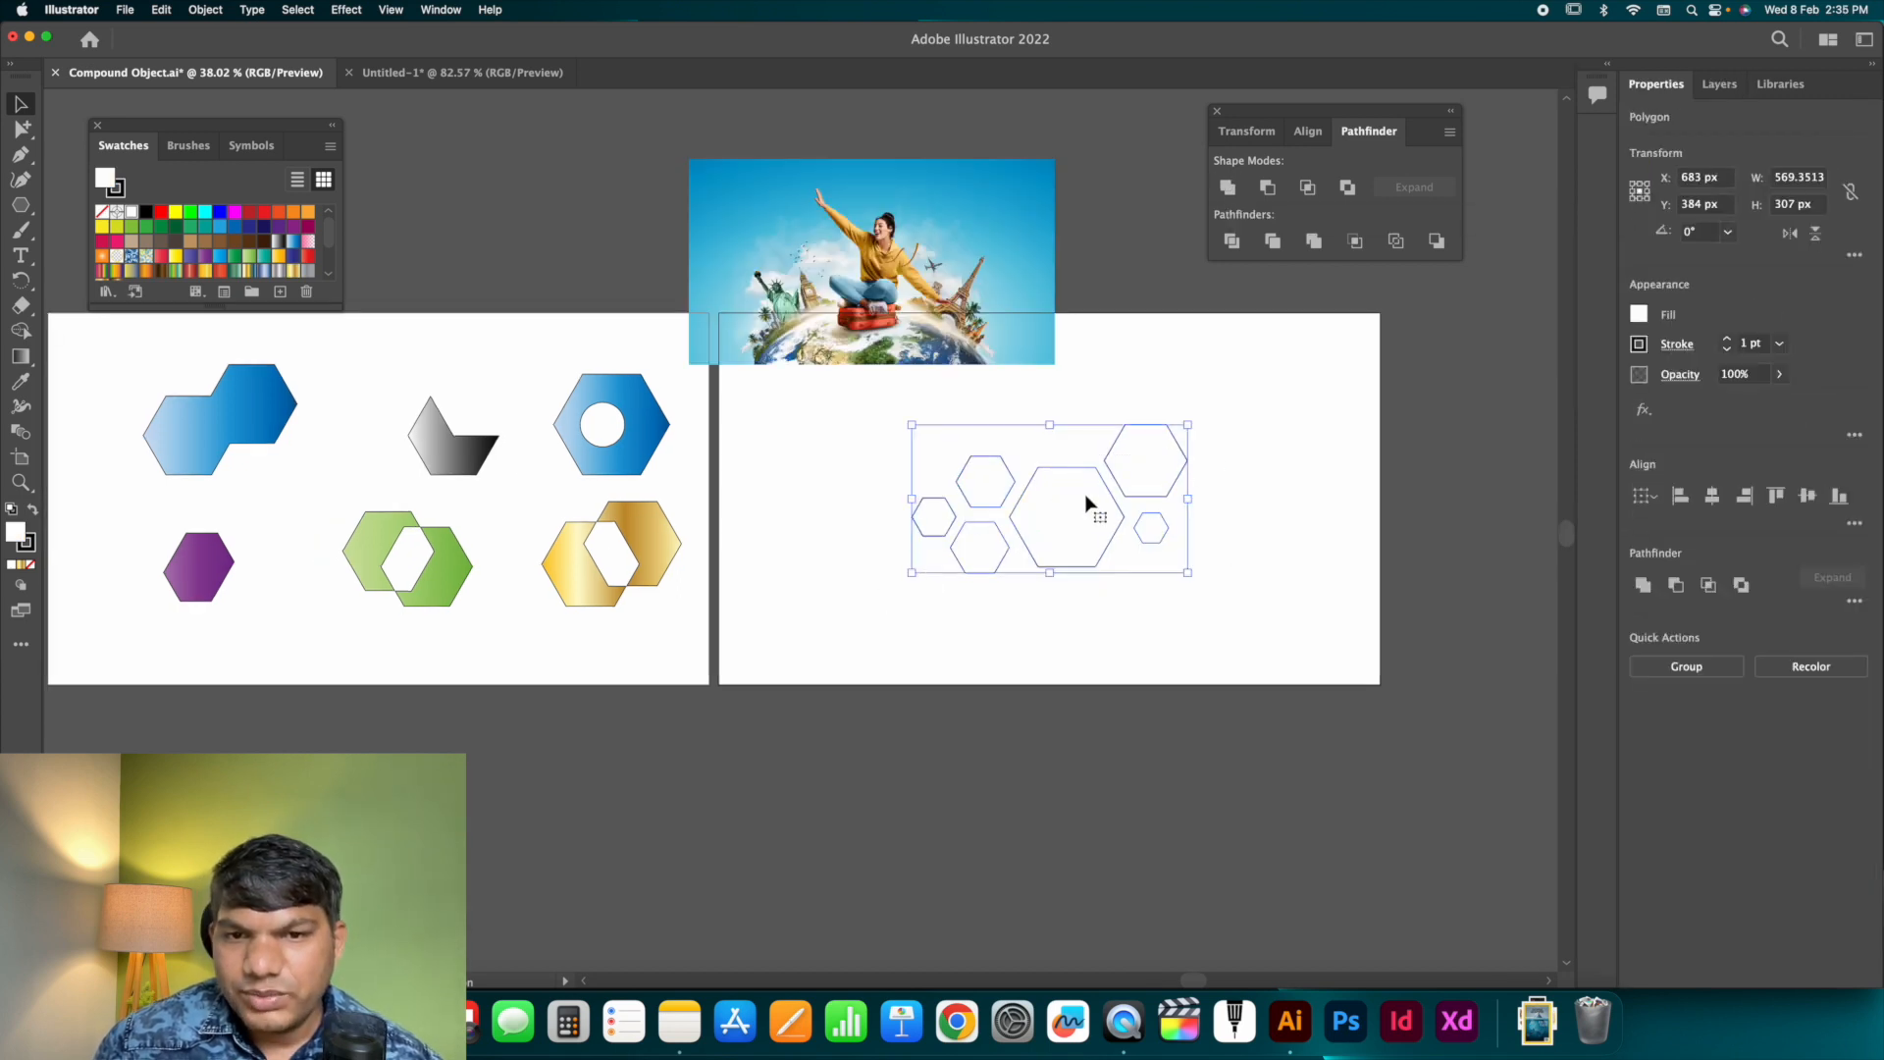
left_click(985, 300)
left_click_drag(982, 293, 815, 223)
Move the six white hexagons up on the second artboard and place a duplicate set directly below them.
left_click_drag(951, 399, 1178, 588)
left_click_drag(1158, 485, 1159, 551)
left_click(1229, 457)
Fill the upper set of hexagons with cyan and the lower set with bright green.
left_click_drag(870, 378, 1233, 472)
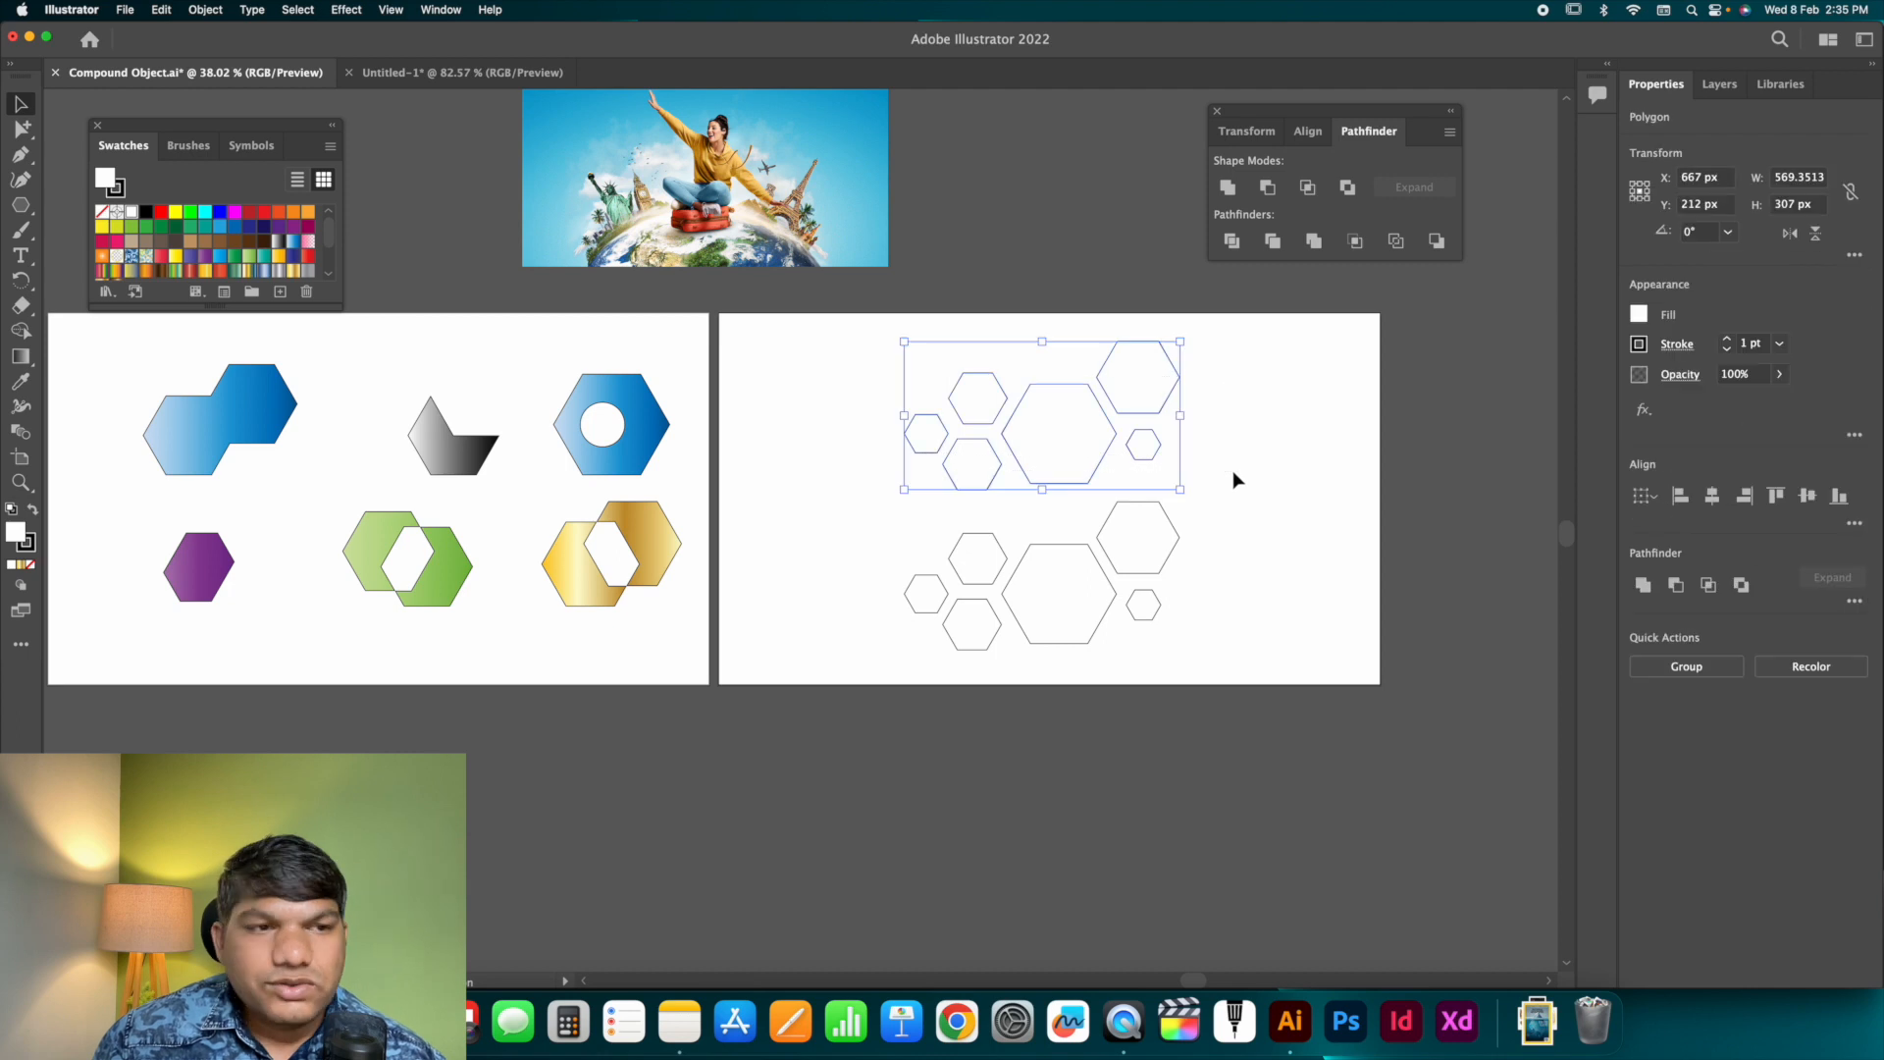
left_click(205, 212)
left_click_drag(861, 505, 1227, 669)
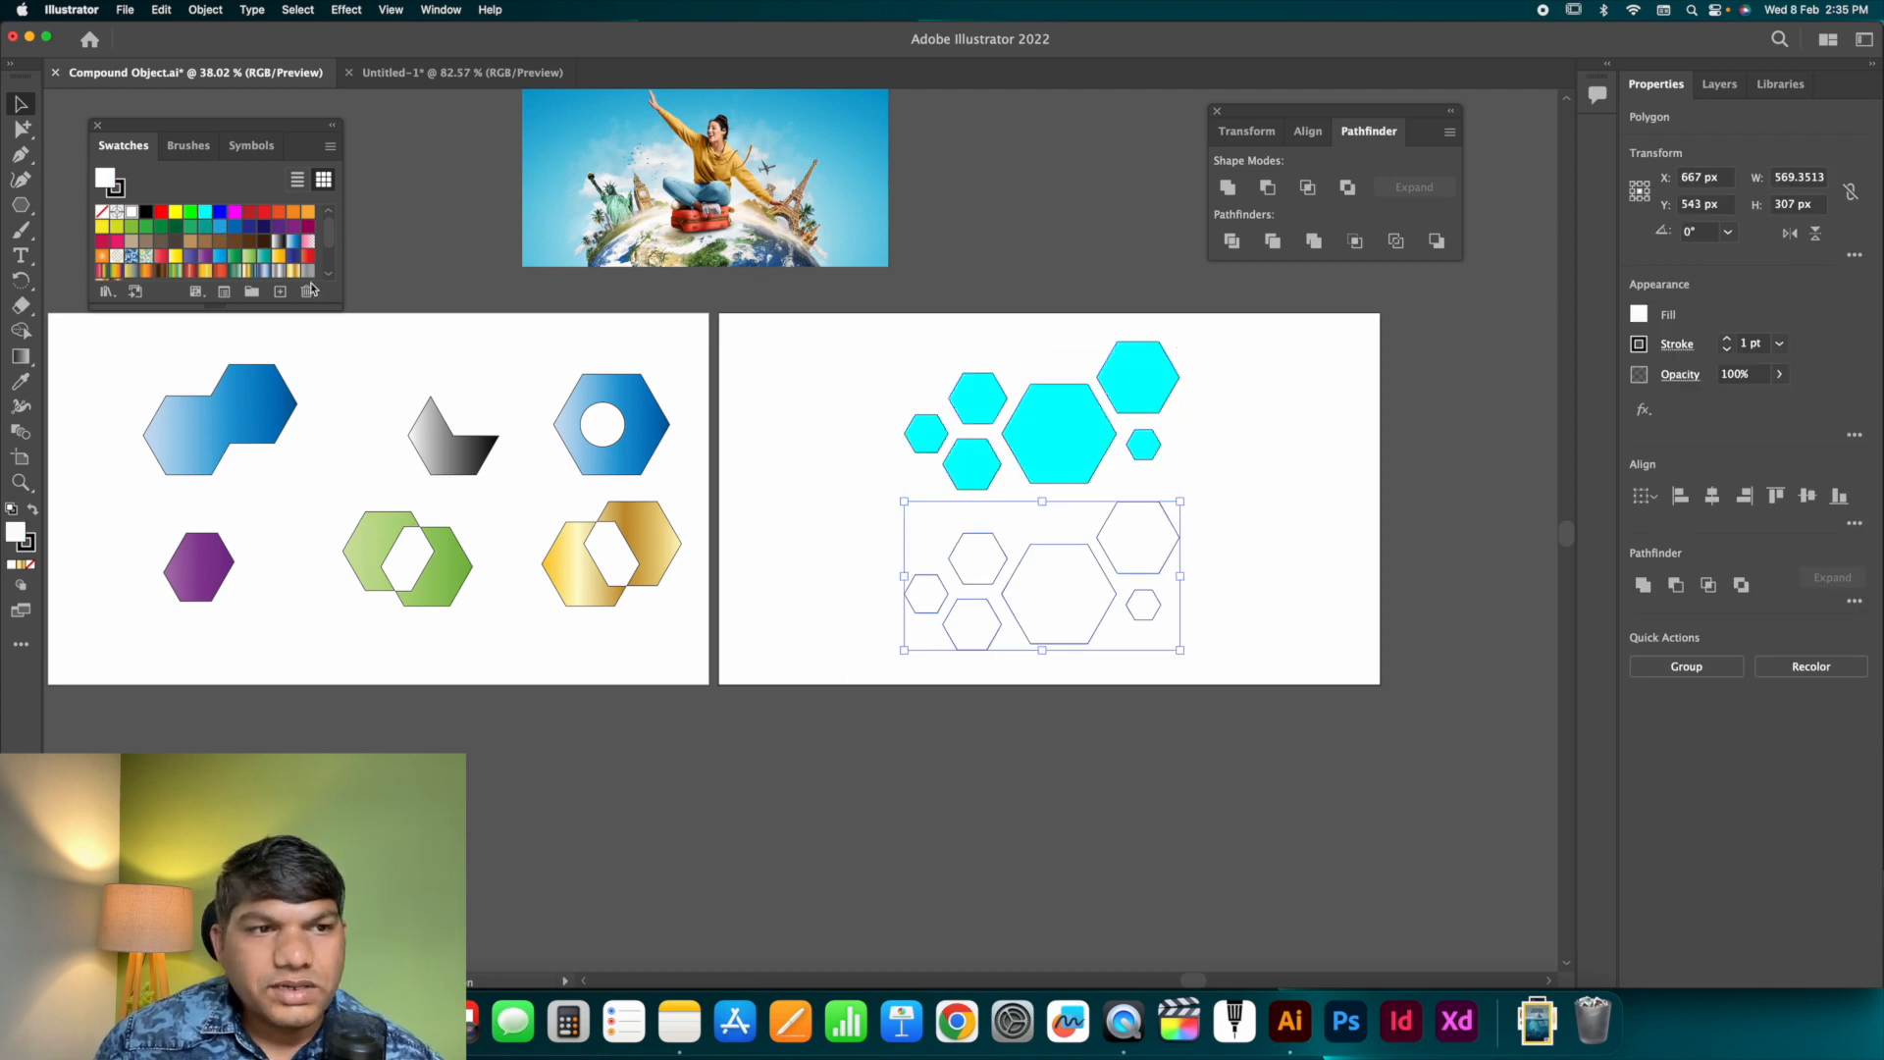
left_click(190, 213)
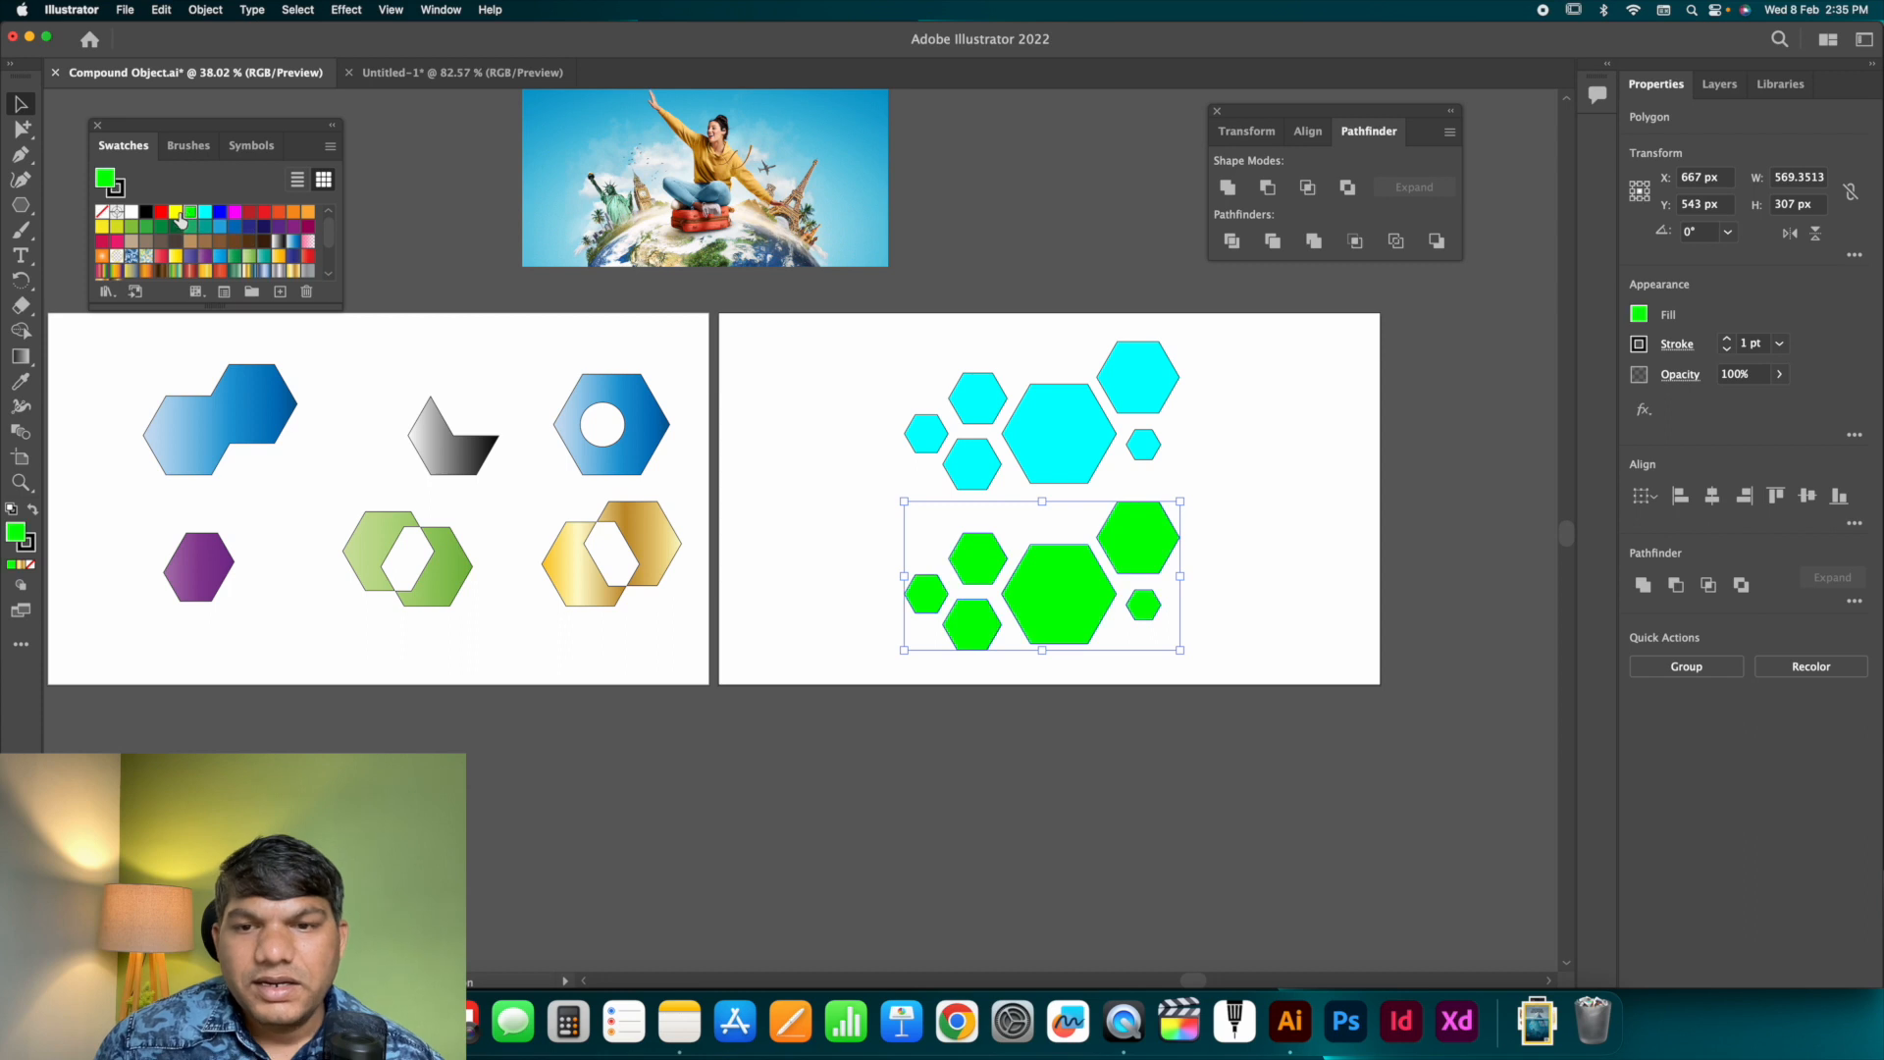
left_click(1243, 449)
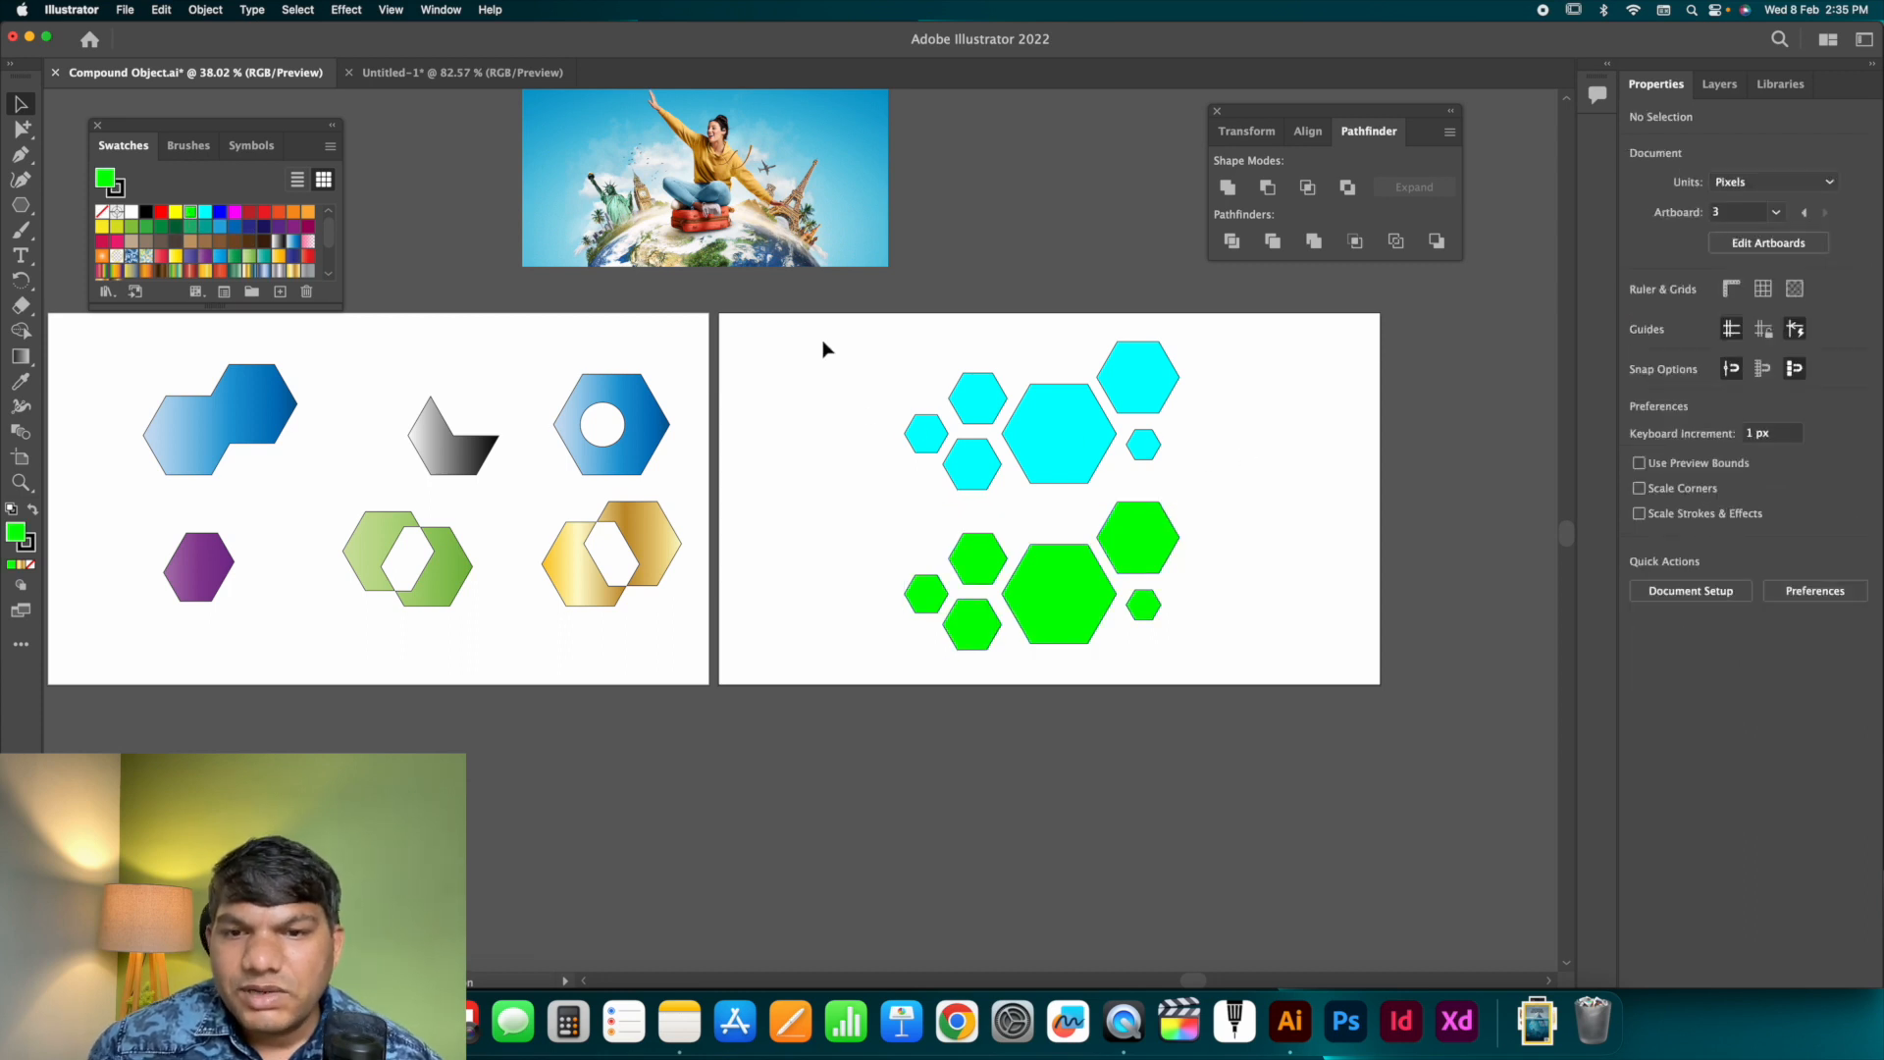
Unite the six cyan hexagons with Pathfinder and inspect the paths nested in their layer entry.
left_click_drag(823, 343, 1230, 455)
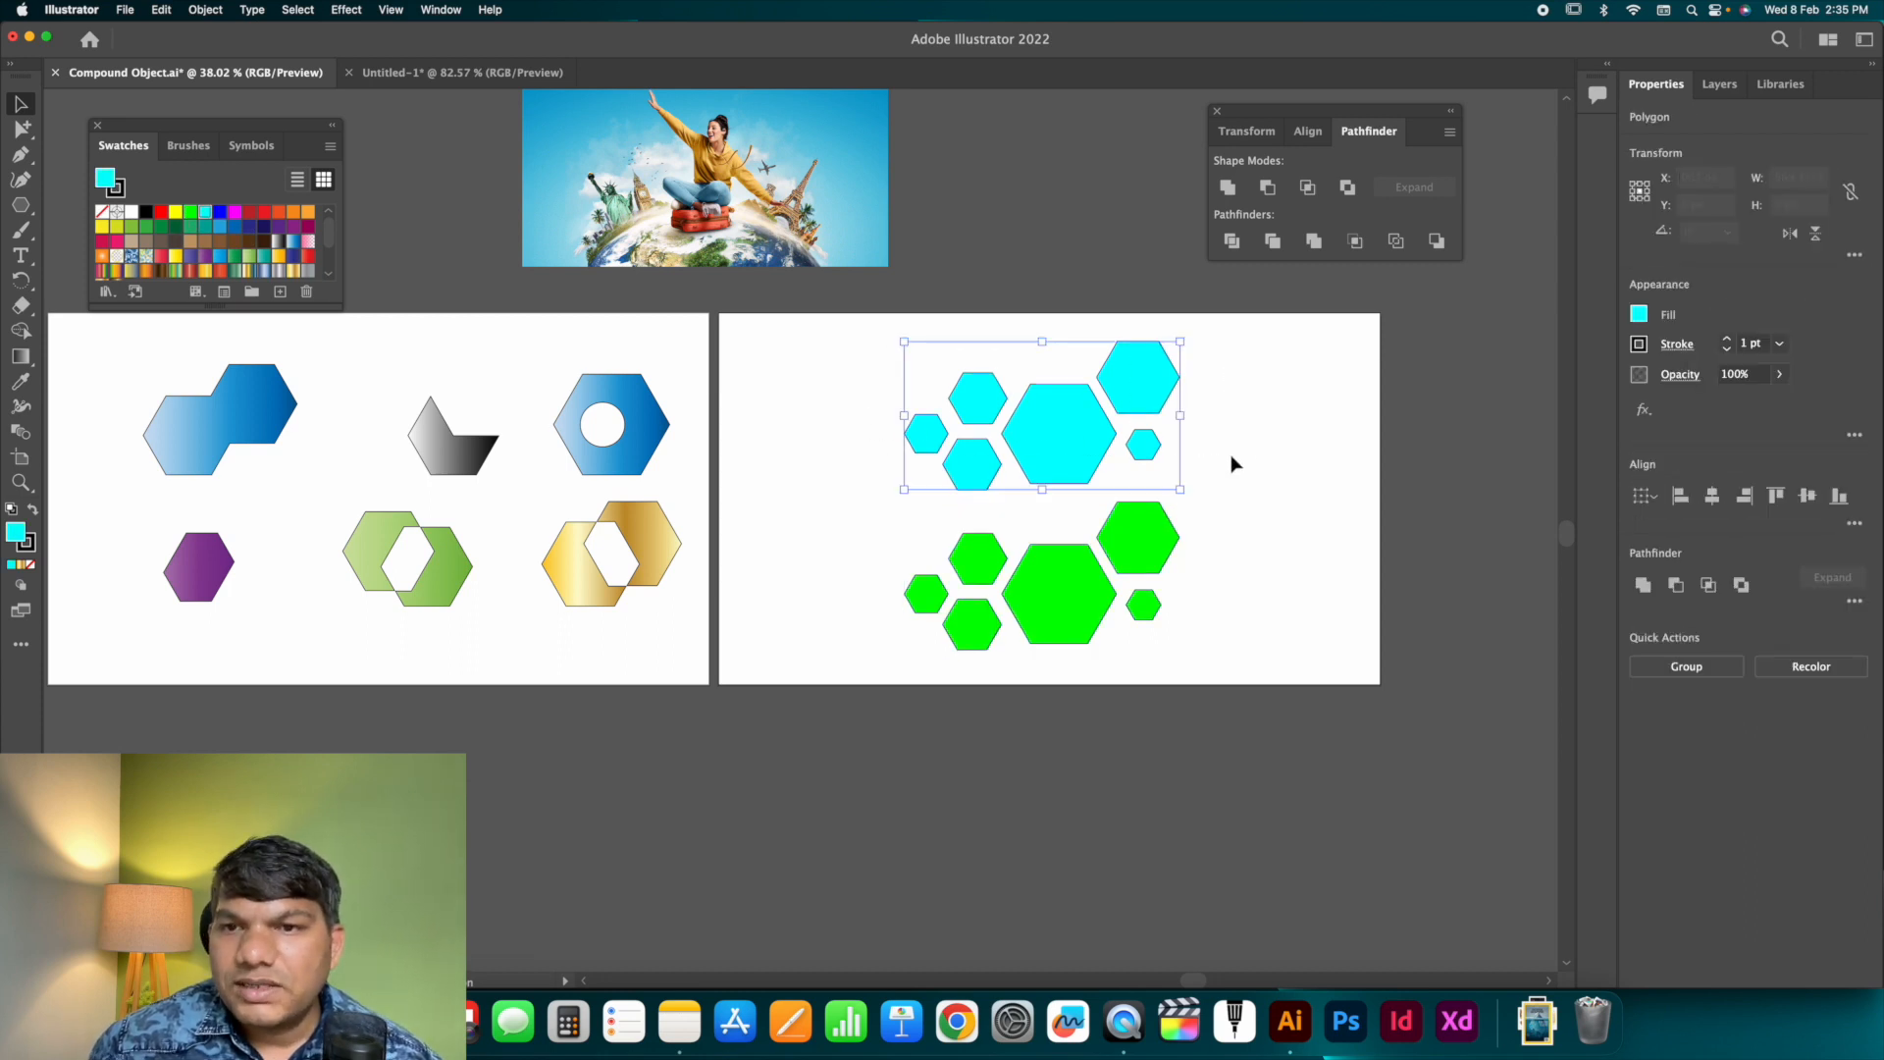
left_click(1227, 188)
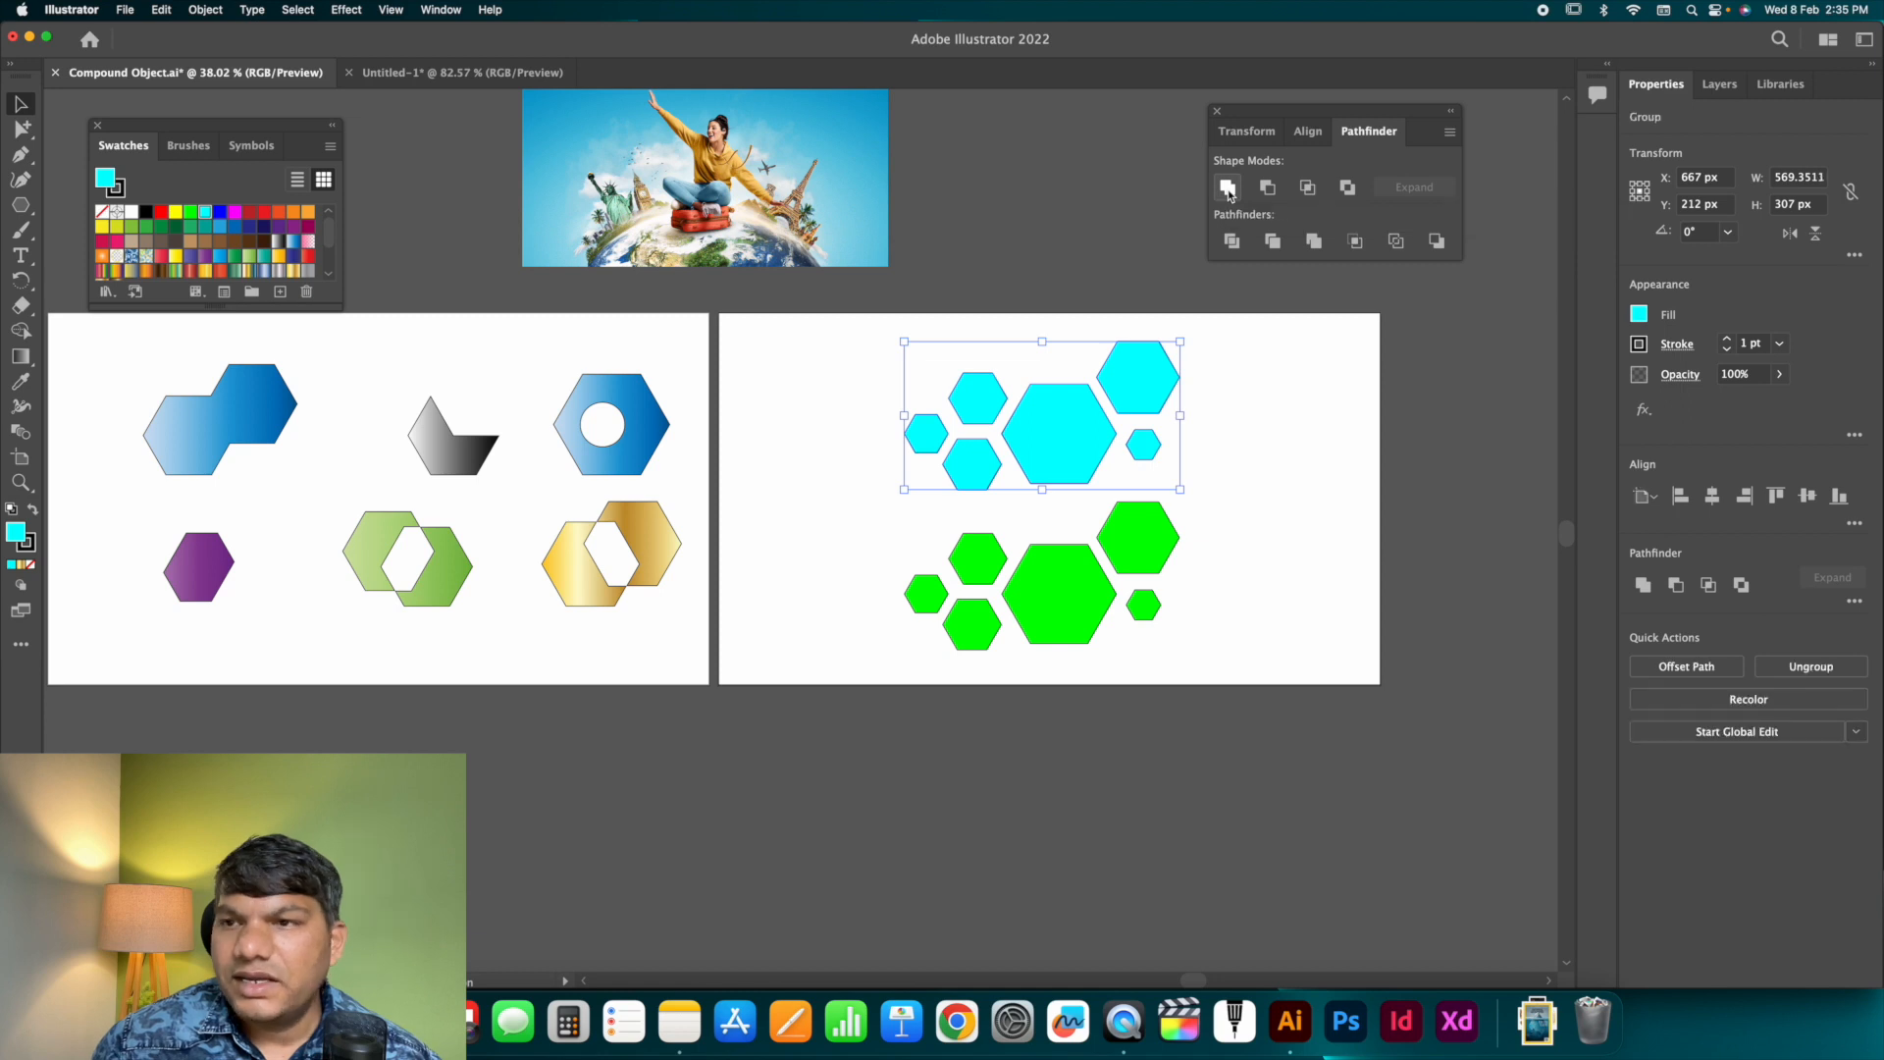
left_click(1719, 86)
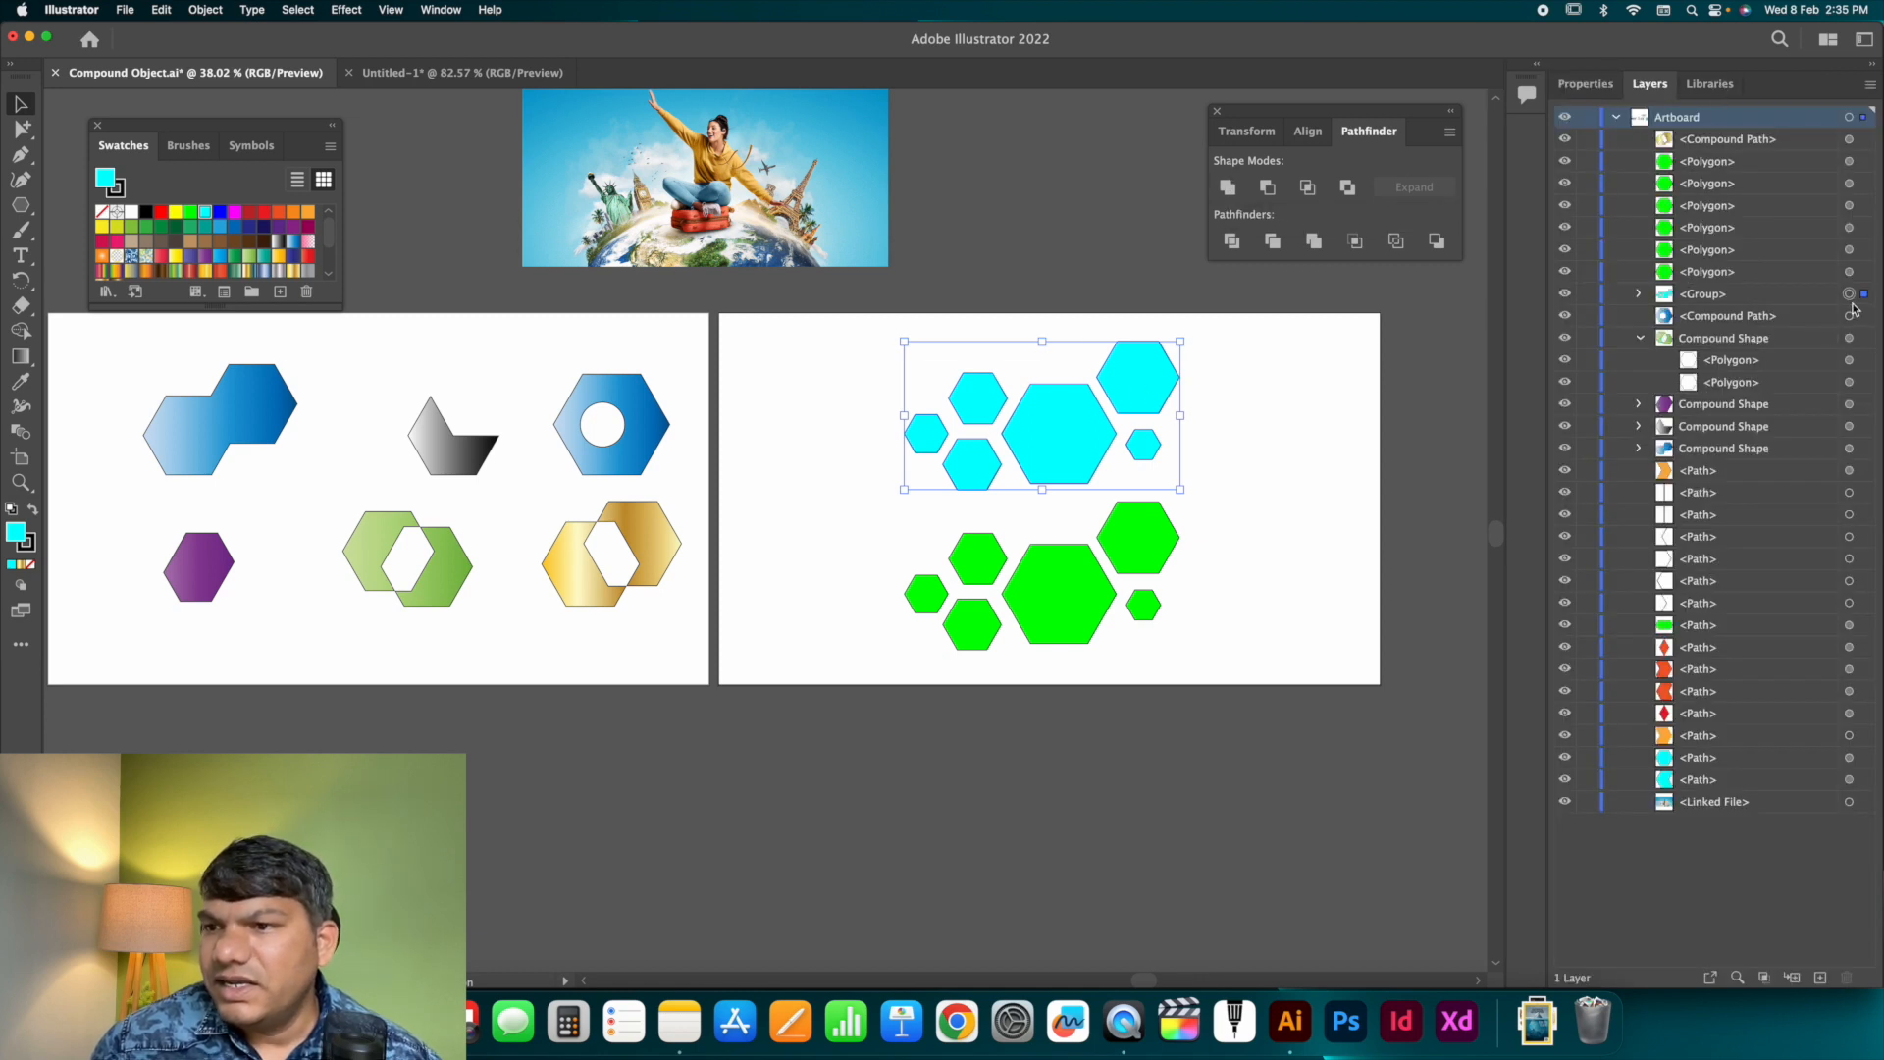
left_click(1712, 302)
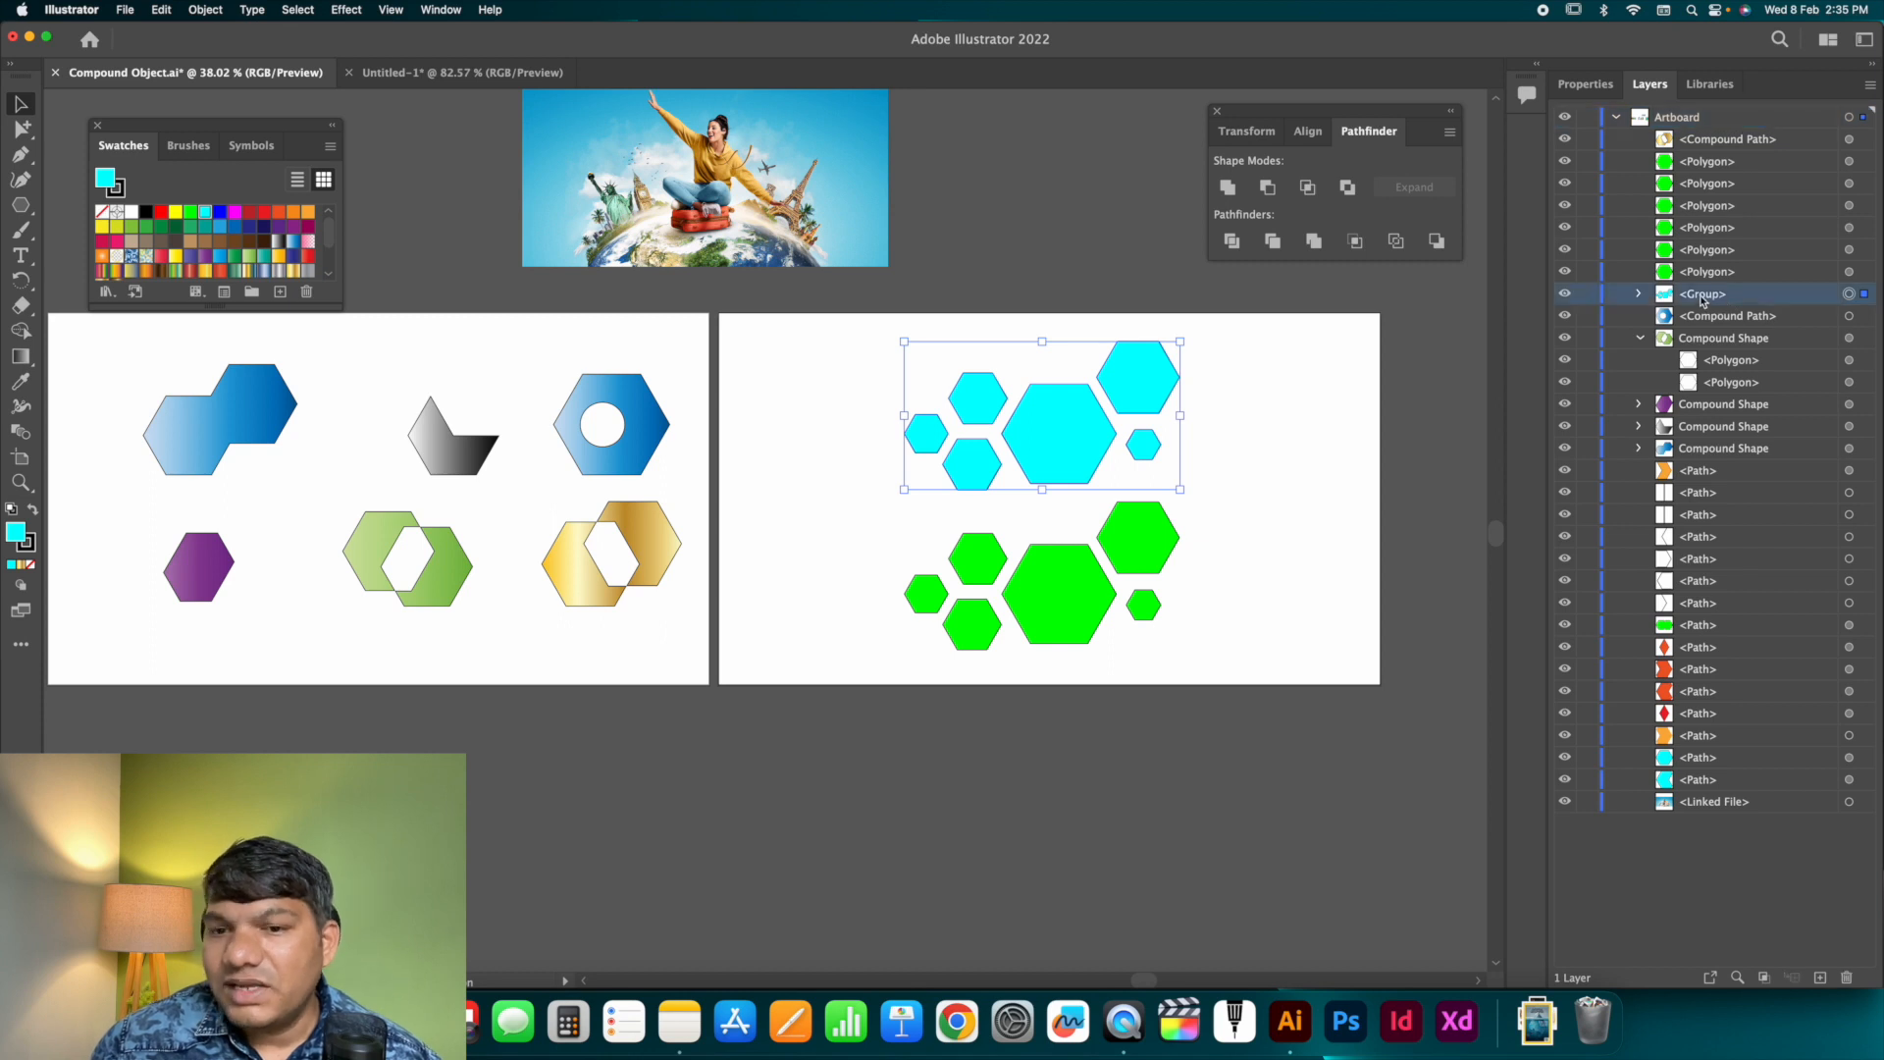
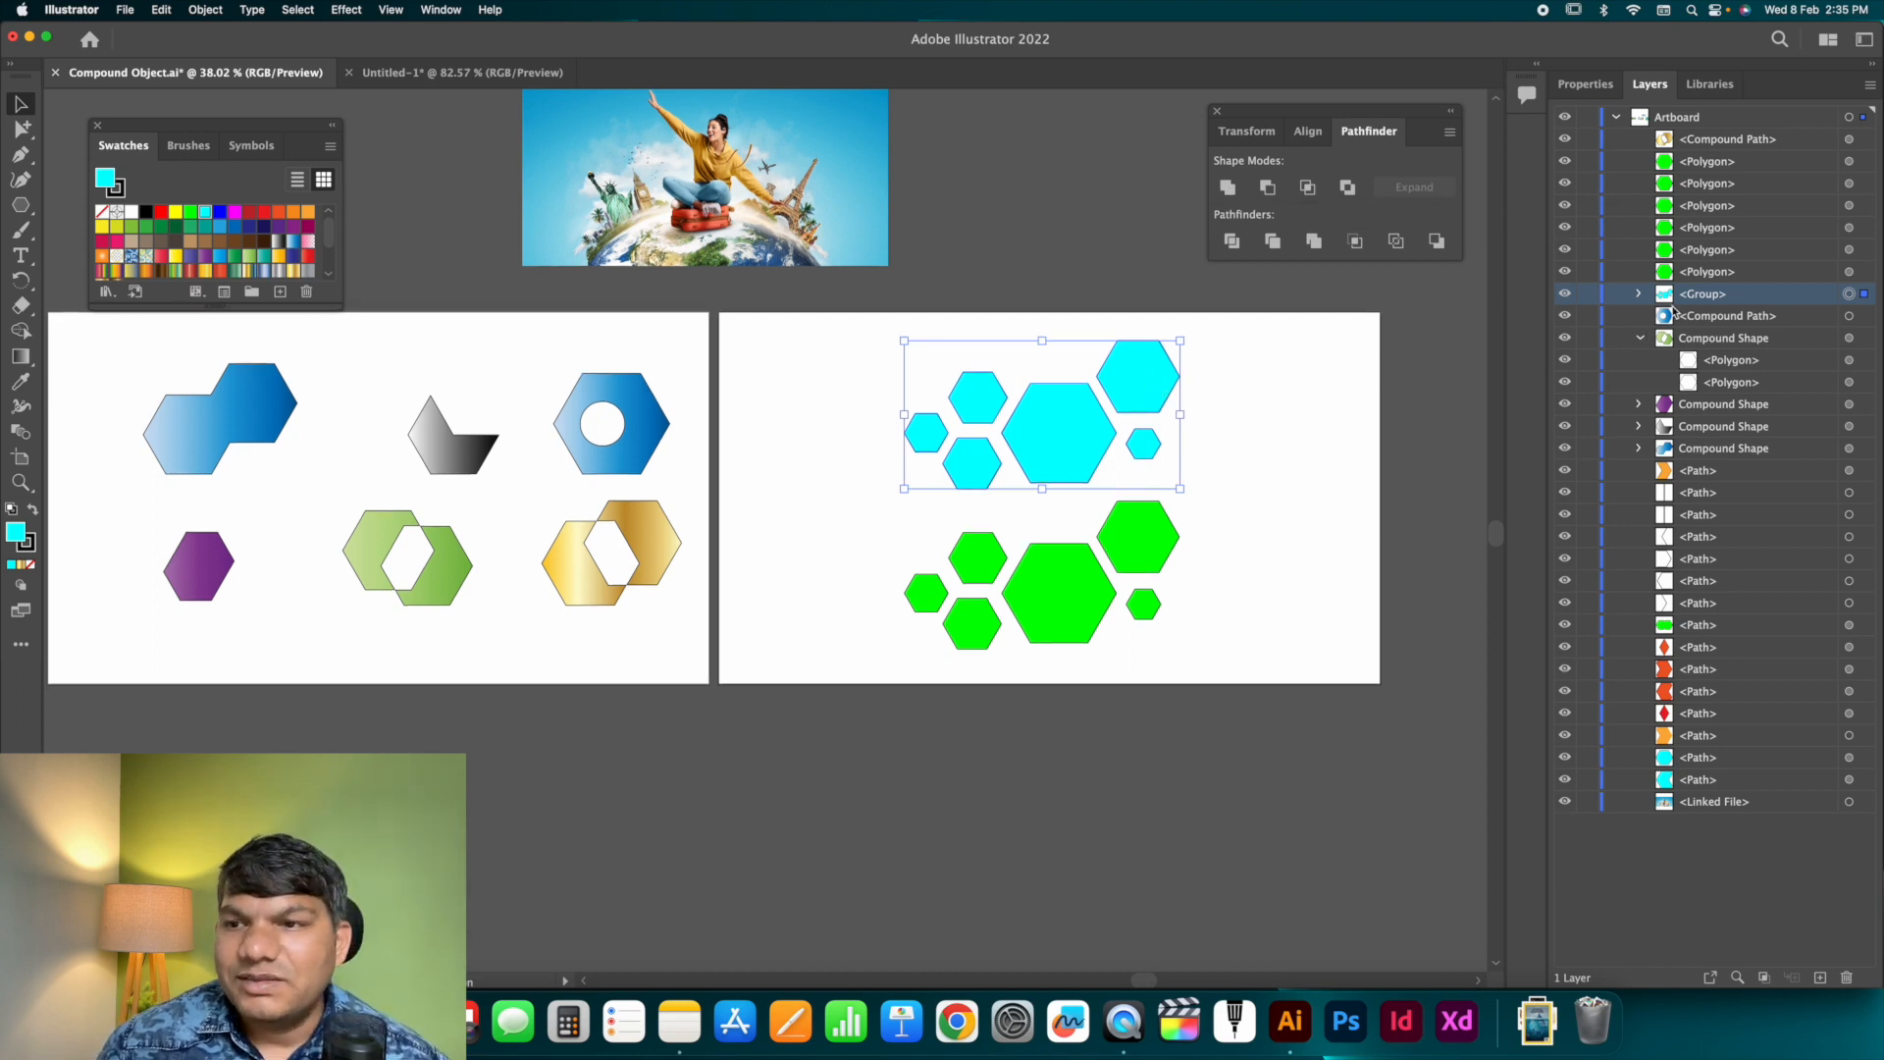
left_click(1640, 294)
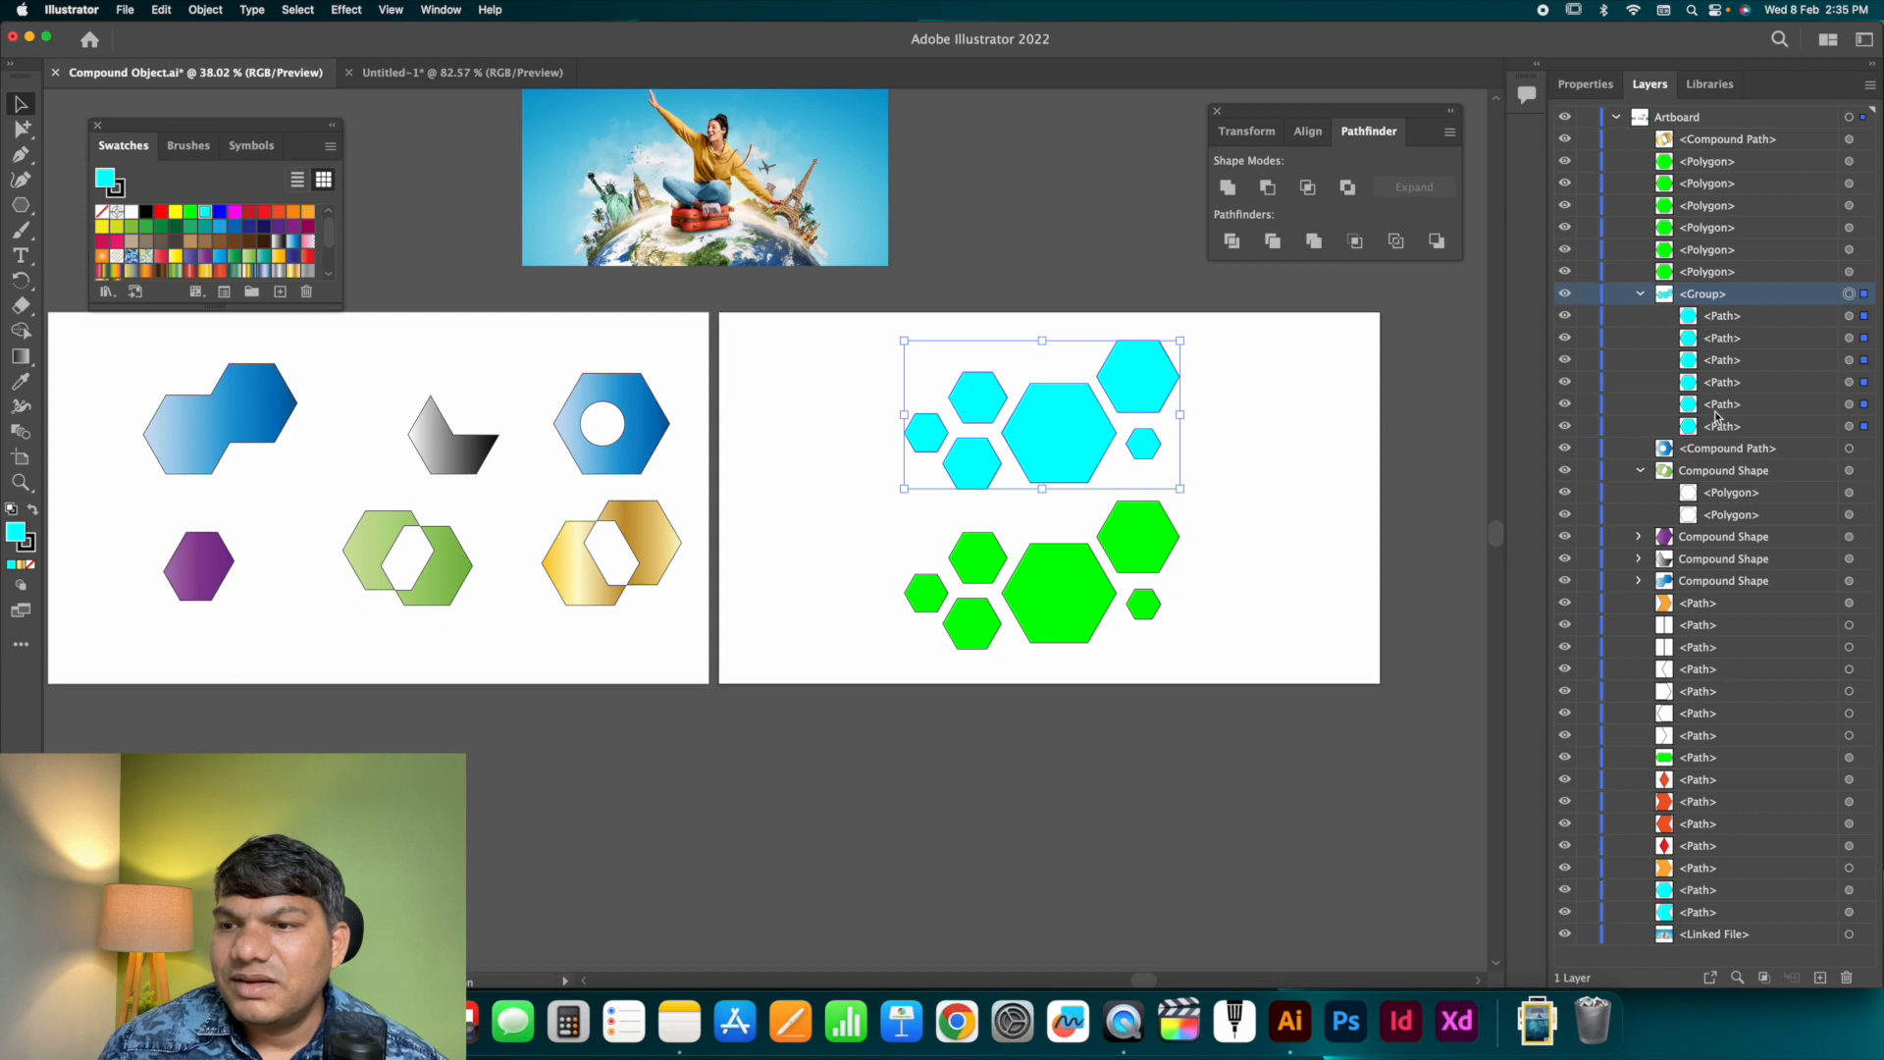
left_click(1640, 294)
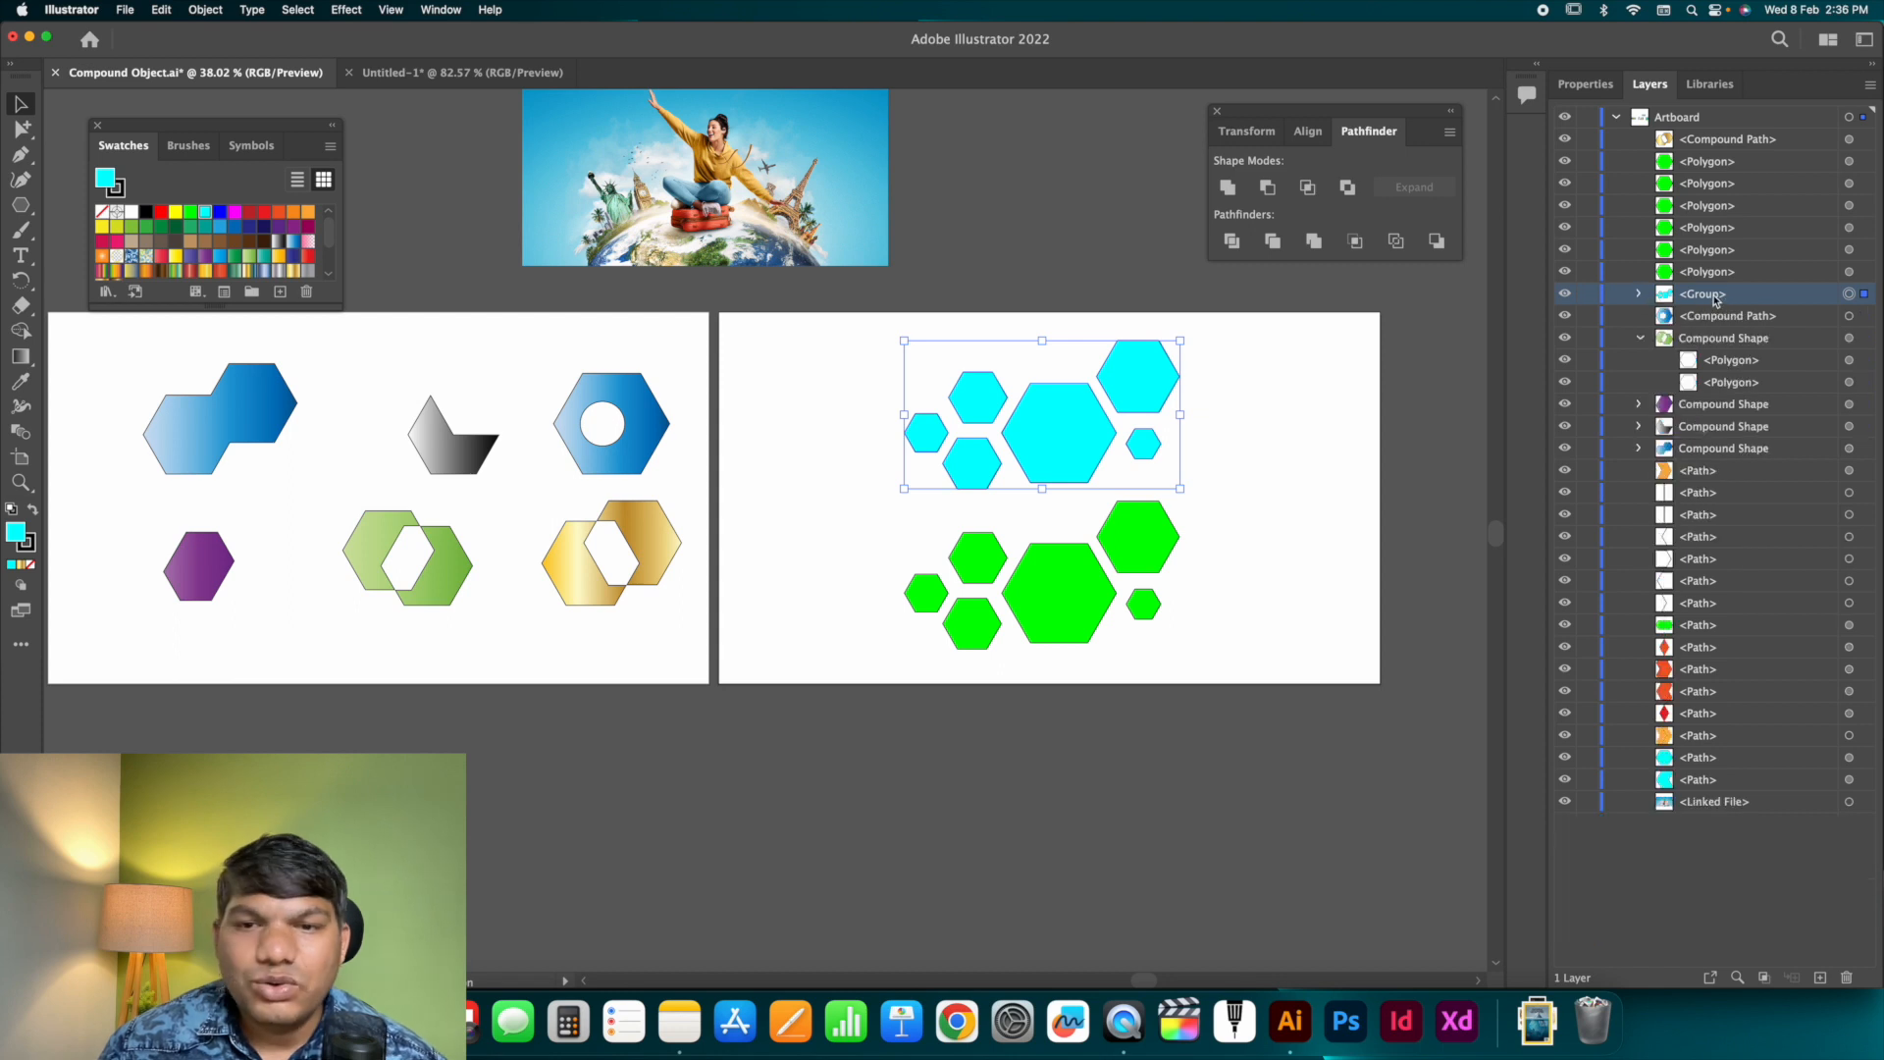
Nudge the photo above the artboards slightly down and right.
left_click(1074, 242)
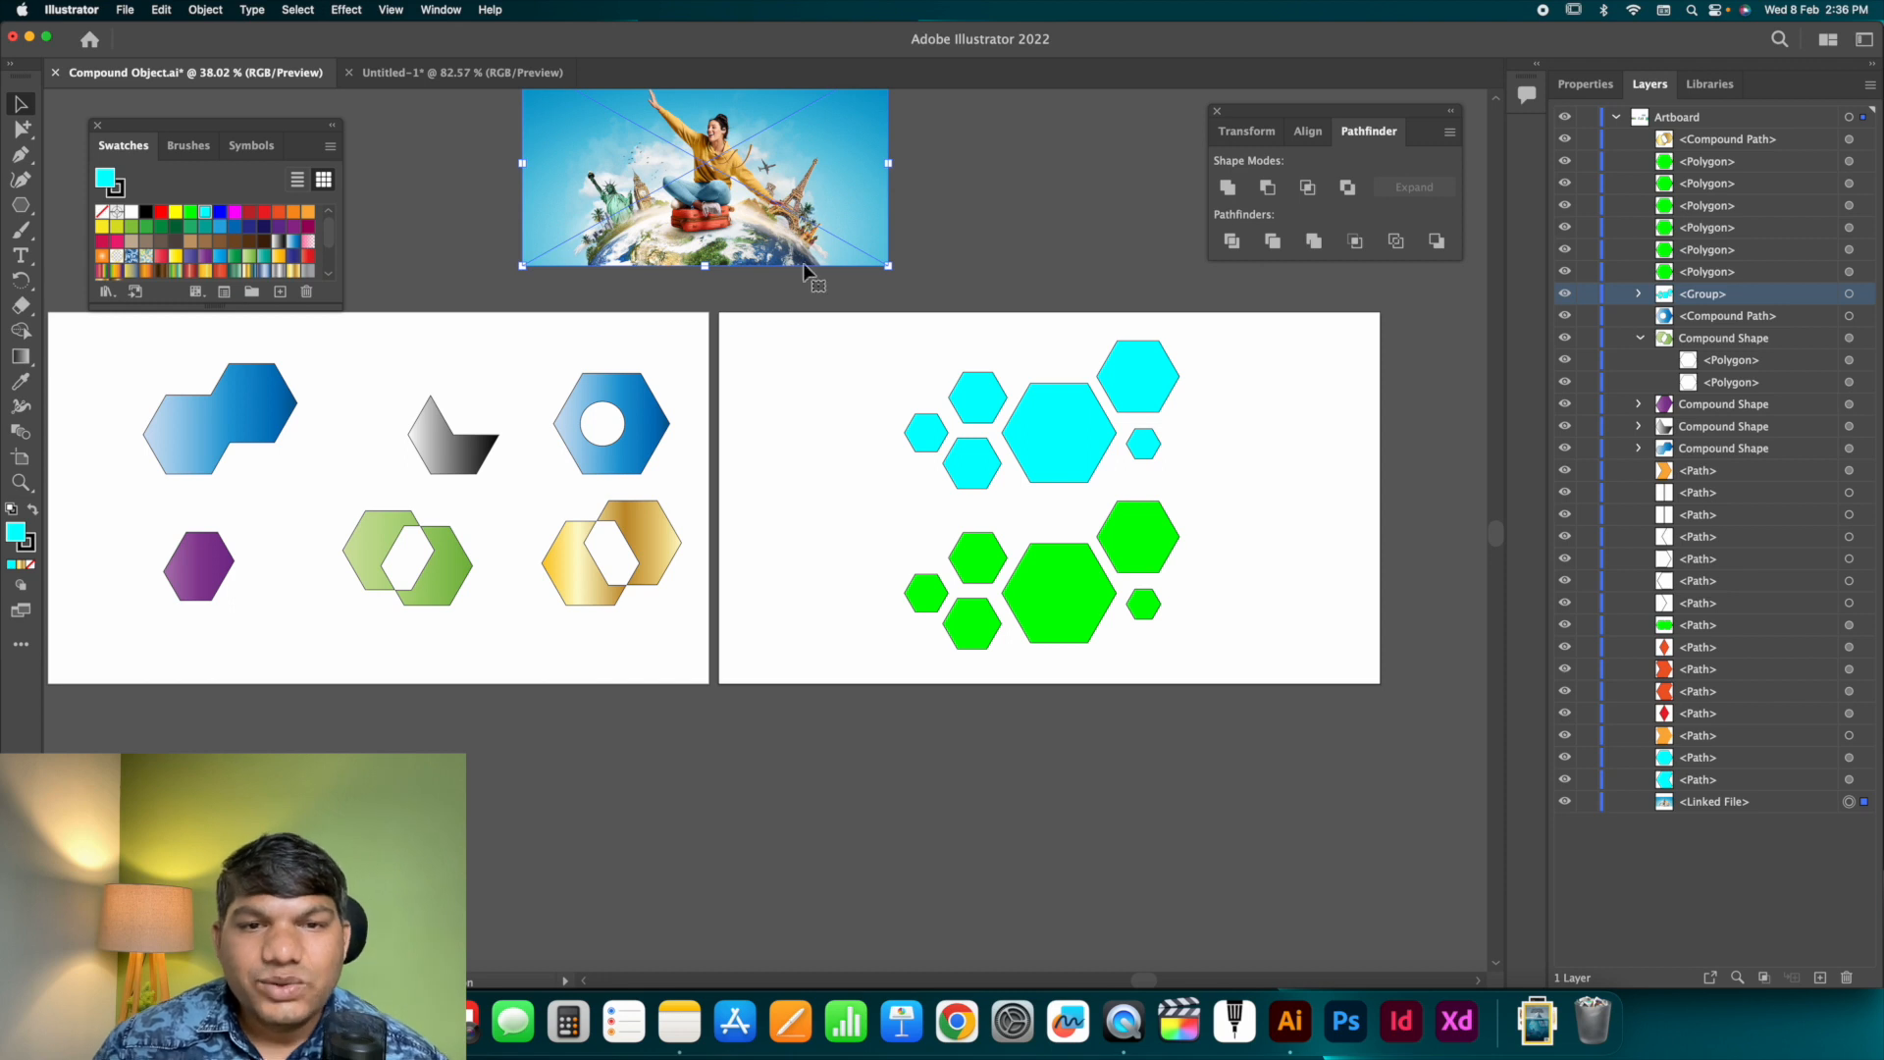
left_click(846, 432)
left_click_drag(819, 241, 832, 276)
left_click(987, 246)
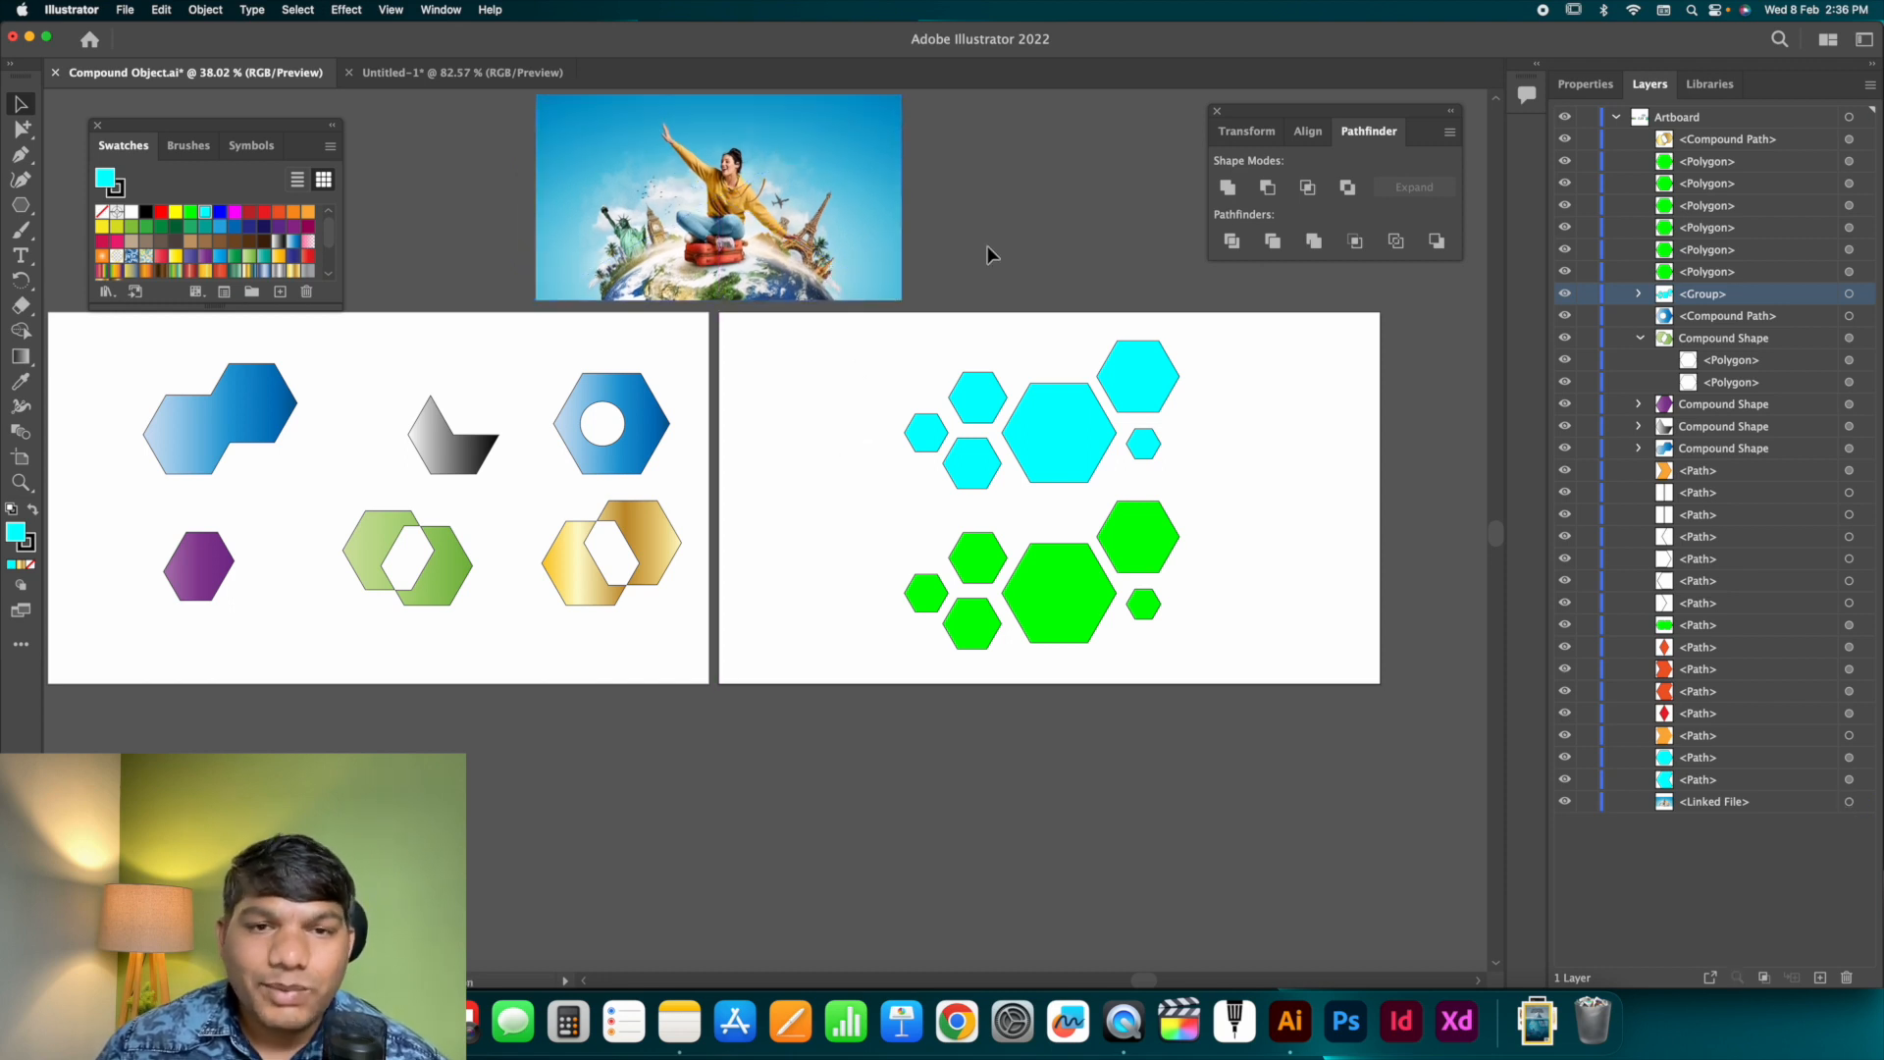
Make a compound path from the six green hexagons and check its single entry in the layers.
left_click(1156, 548)
left_click_drag(1285, 541, 846, 679)
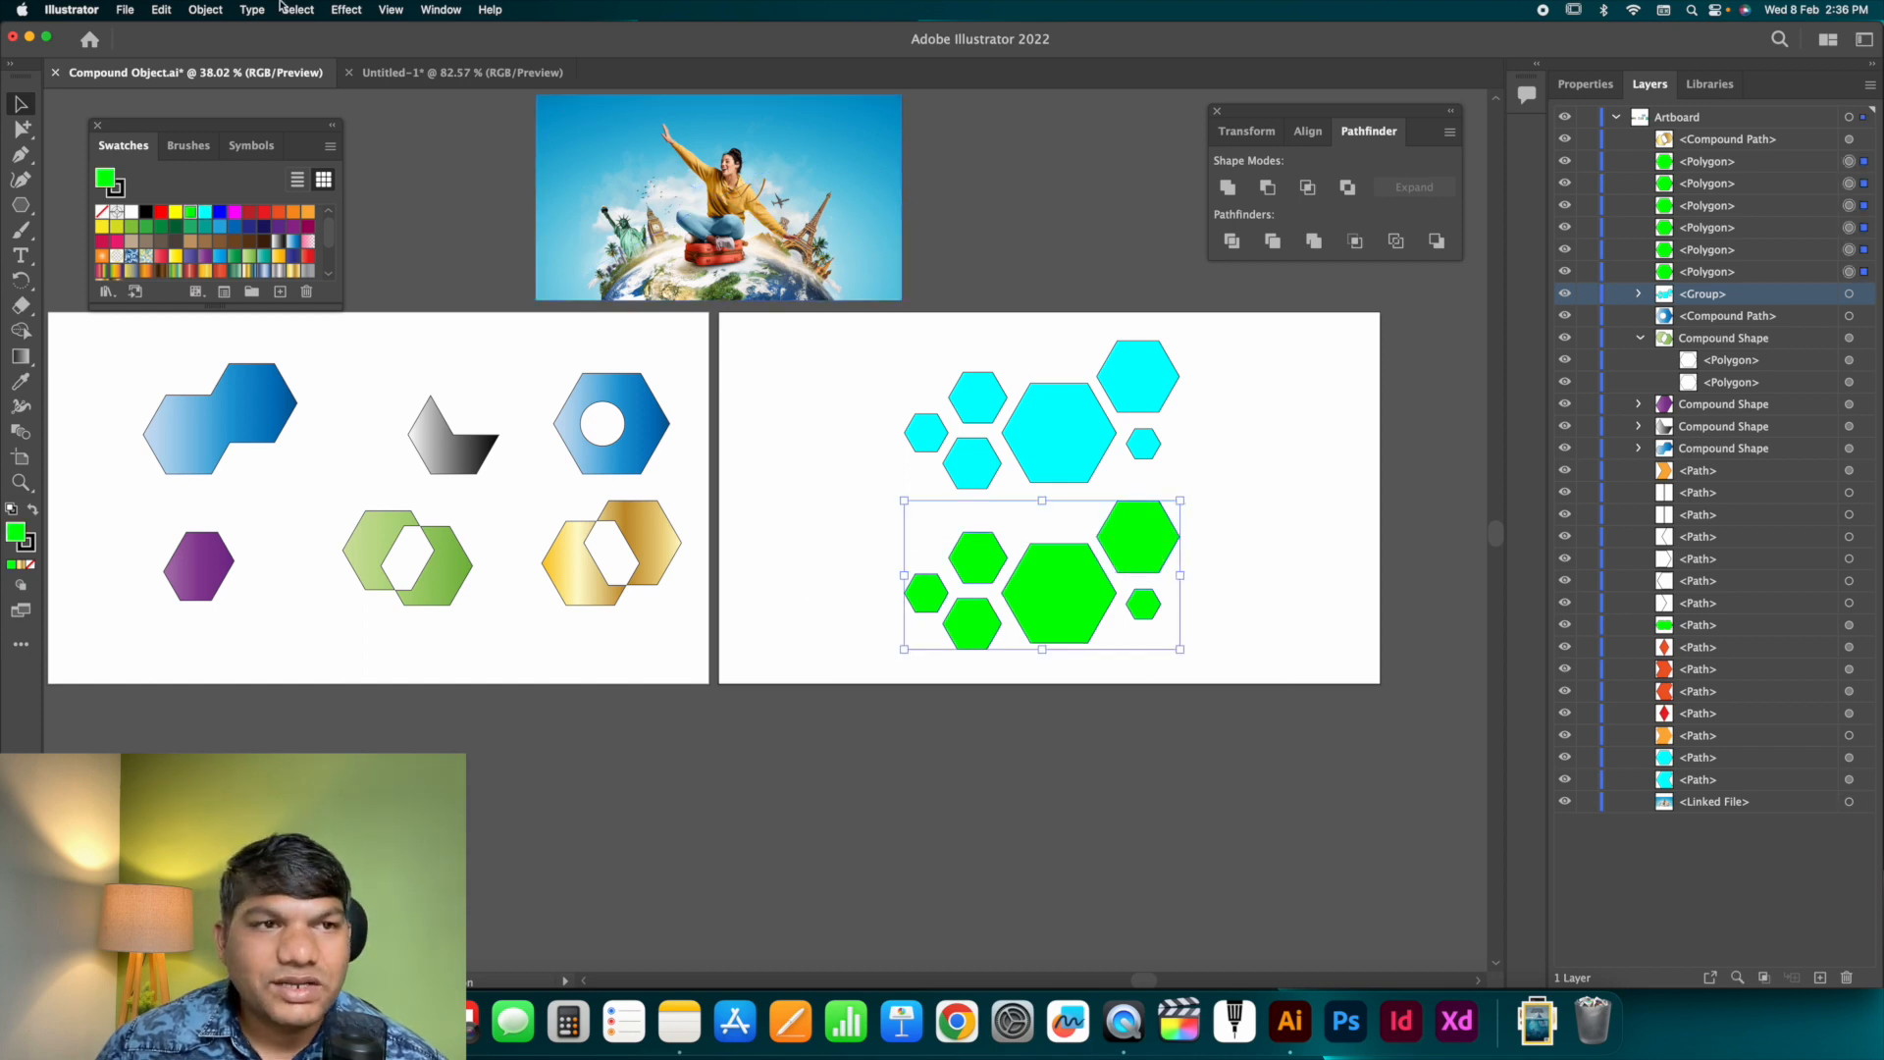
left_click(205, 10)
mouse_move(294, 644)
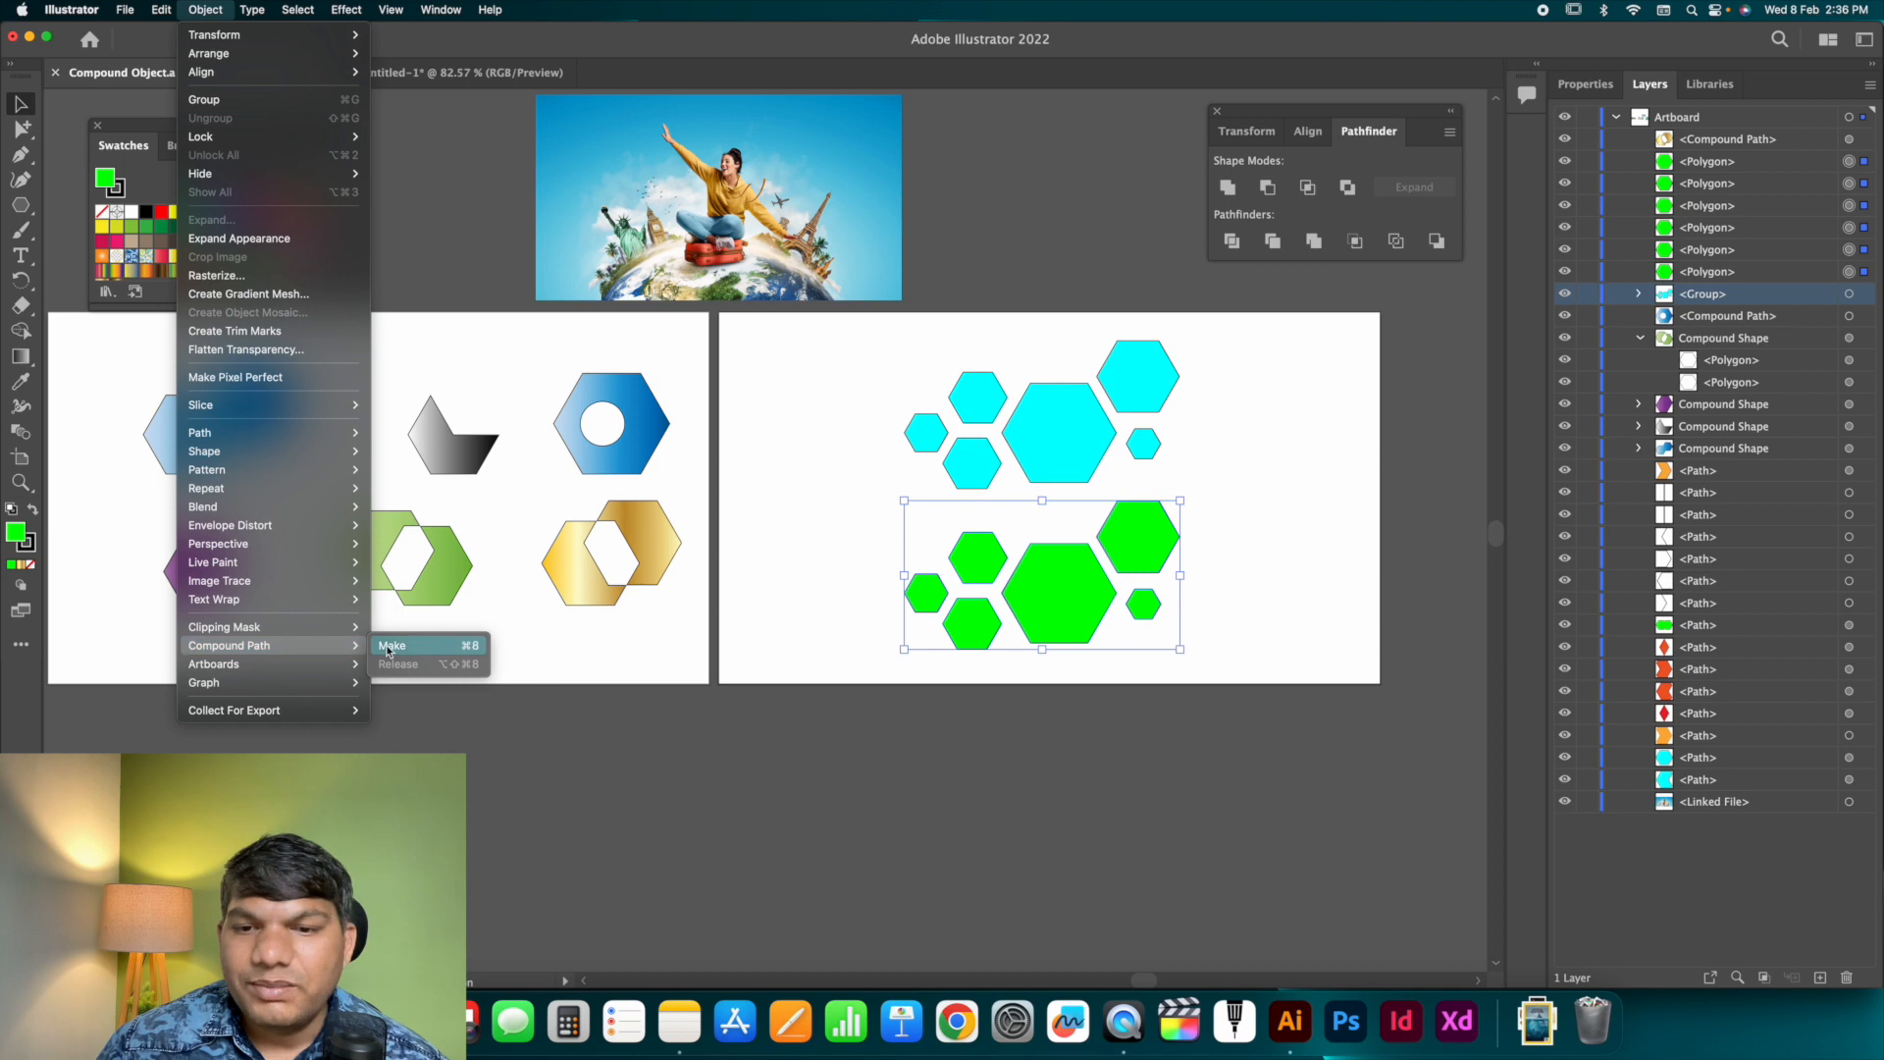
left_click(417, 645)
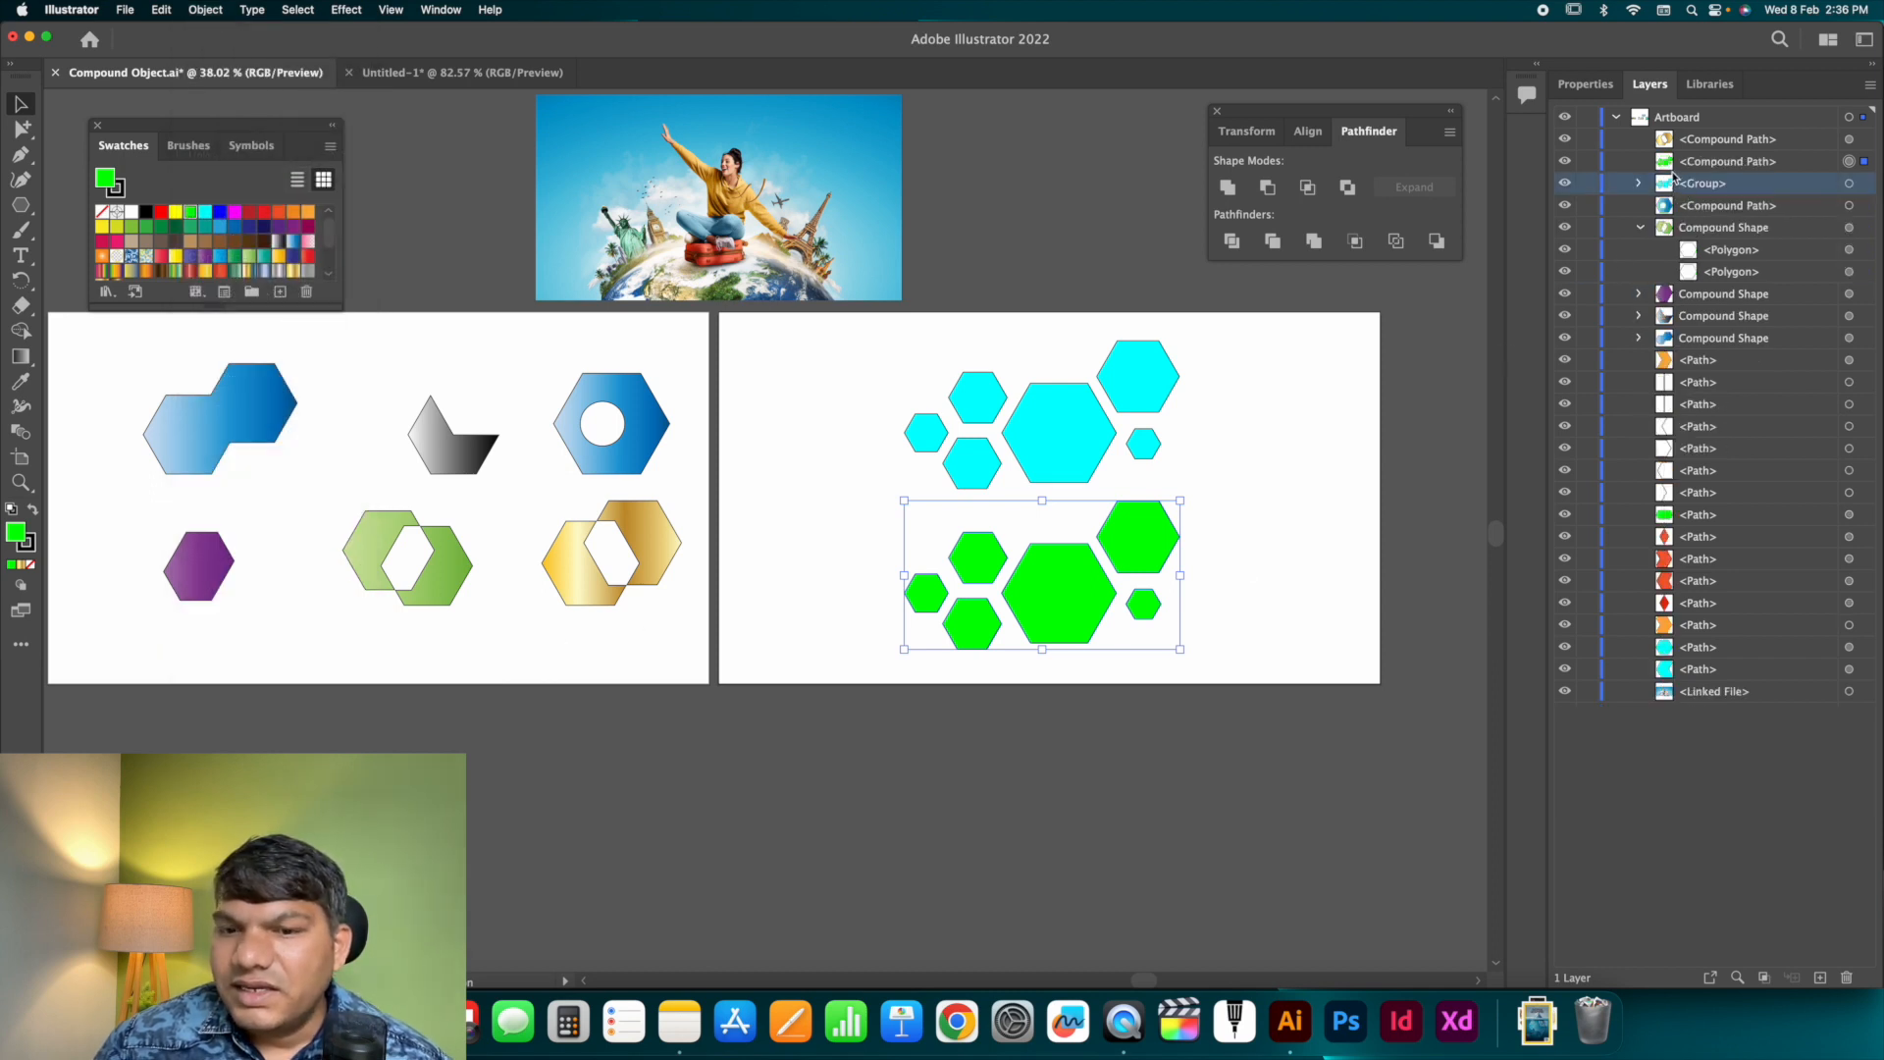
left_click(1264, 463)
left_click(1162, 520)
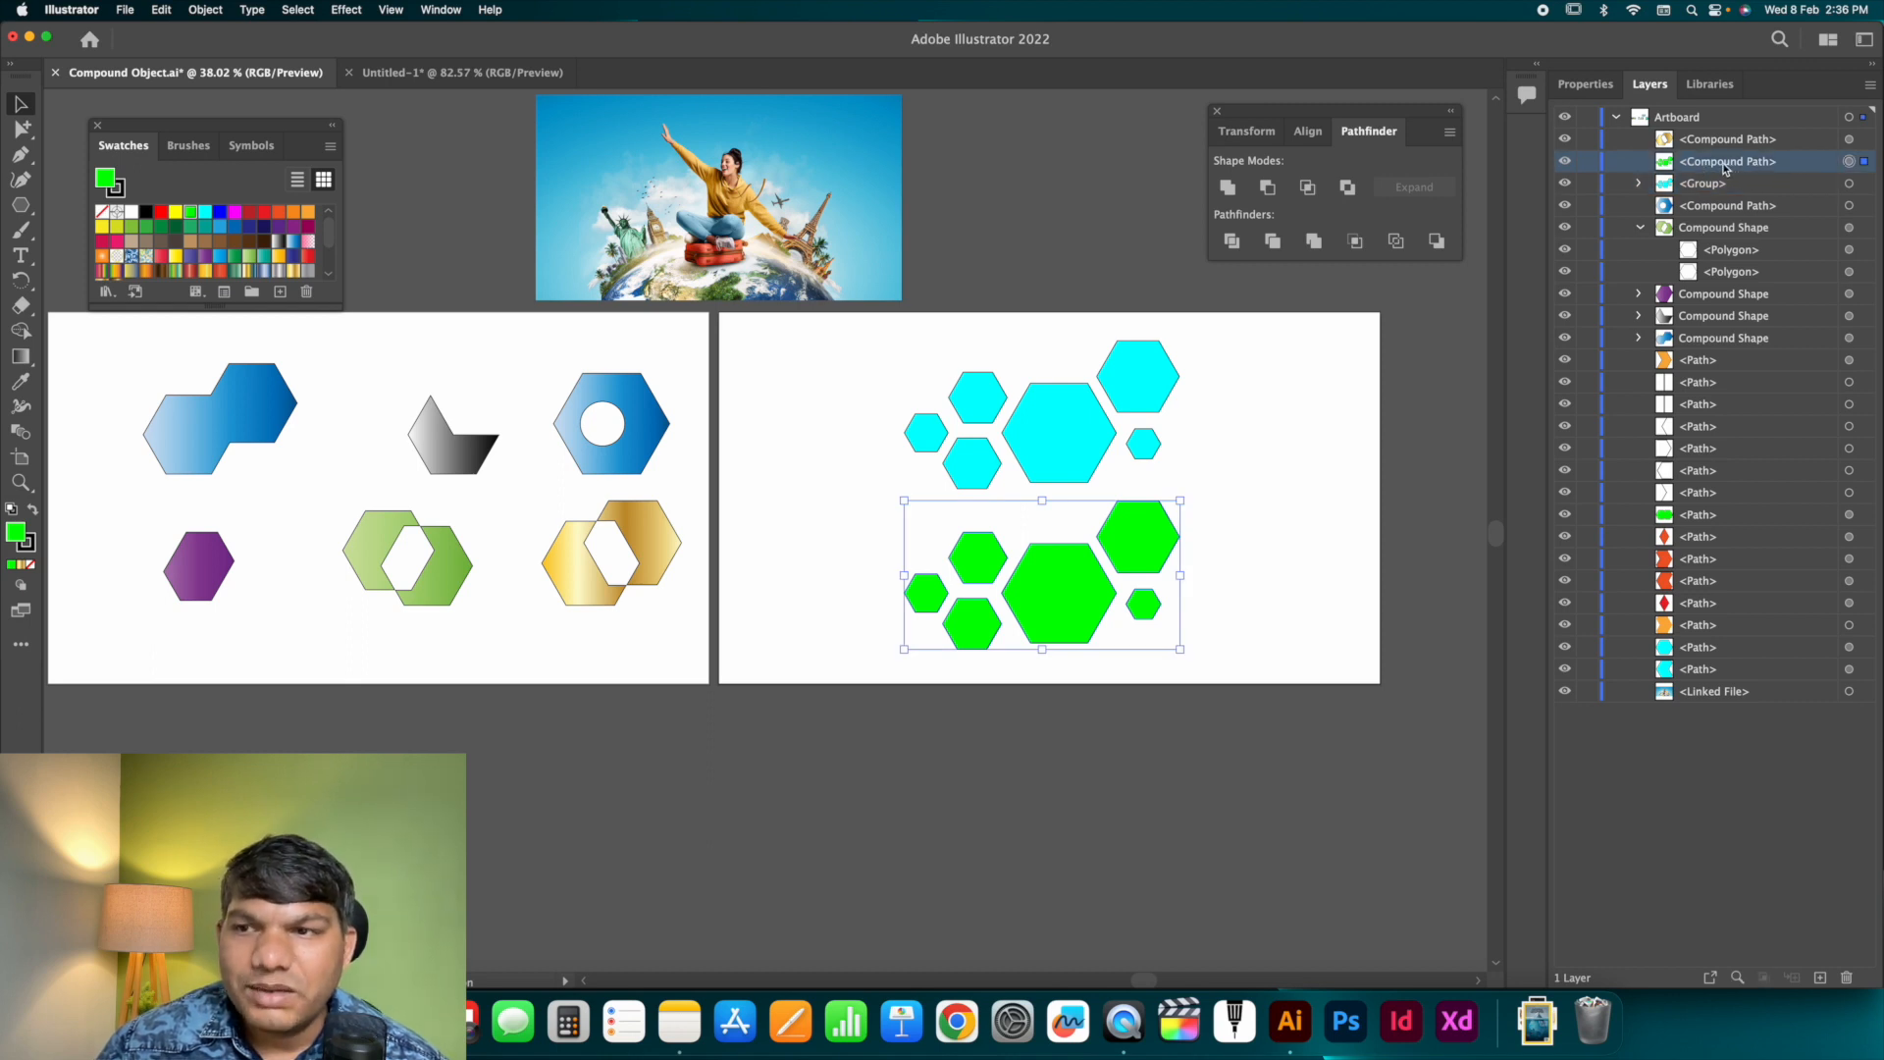
left_click(1301, 485)
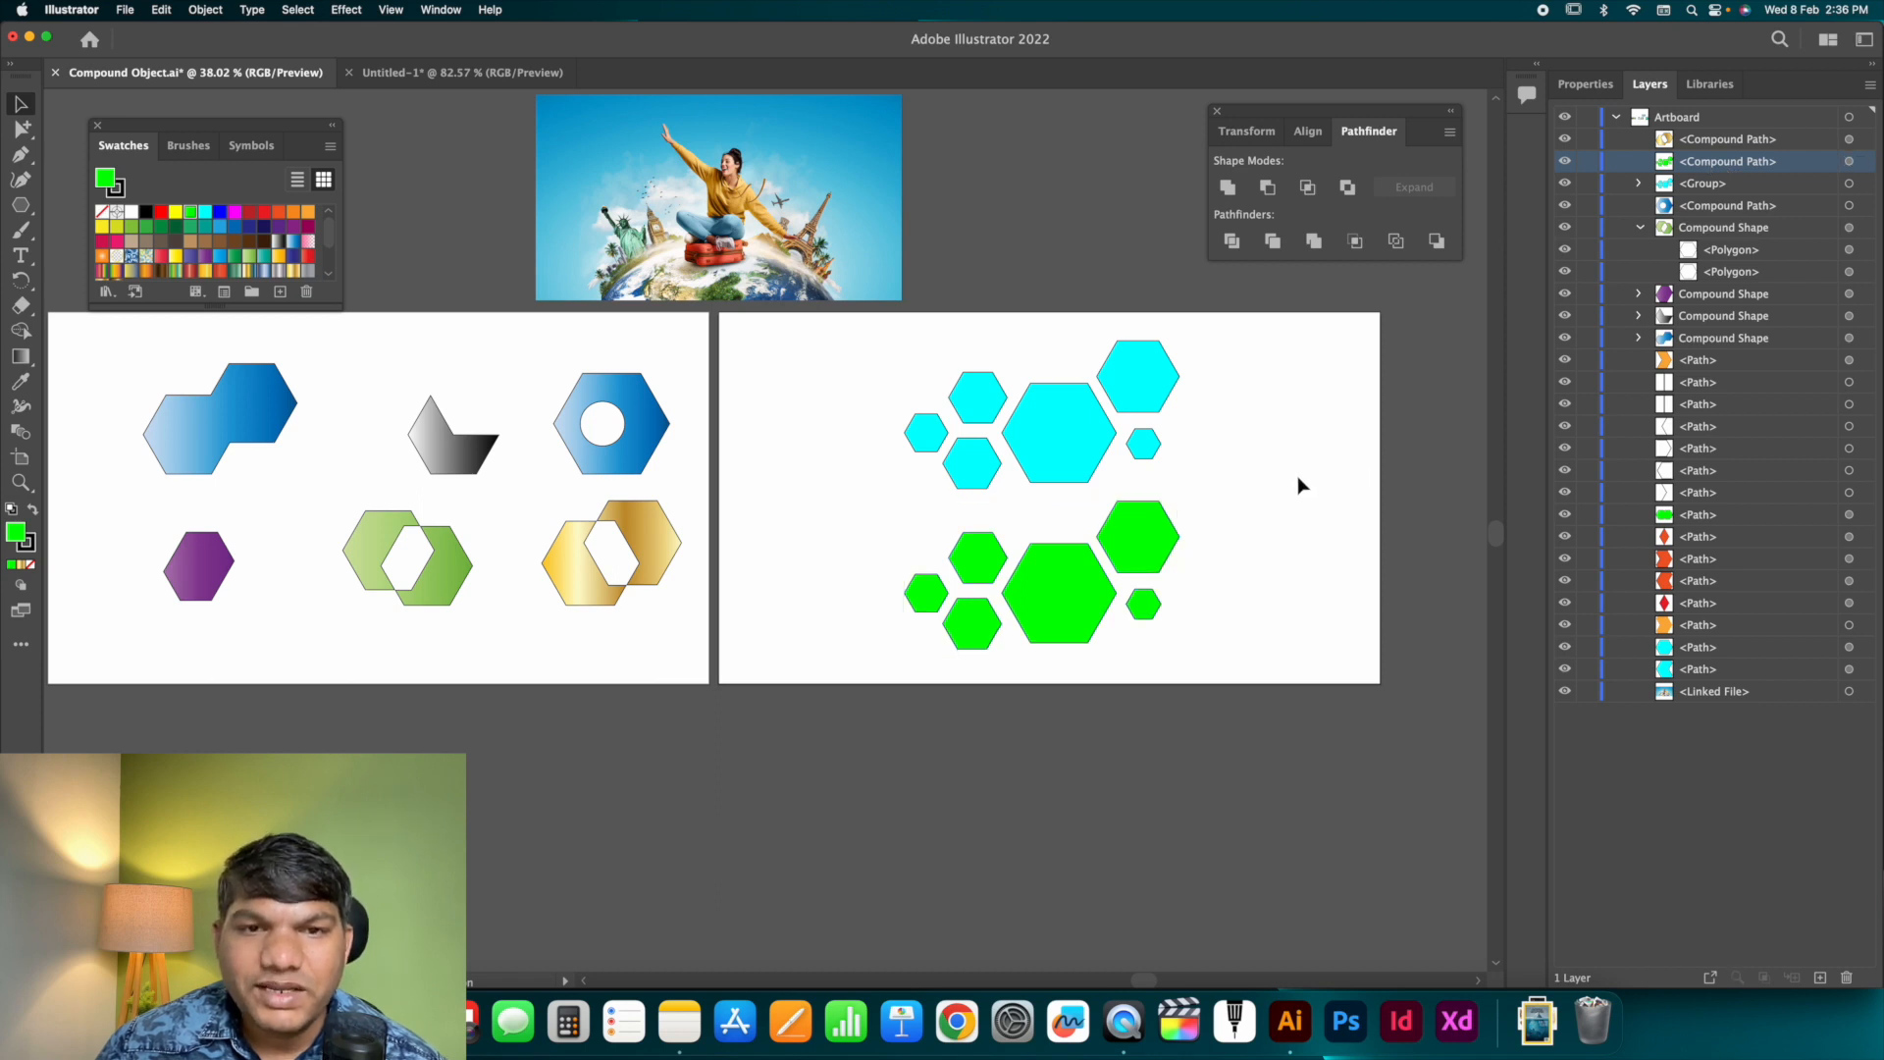
Place copies of the photo behind the cyan and green hexagons, and clip the lower copy with the green compound path.
left_click_drag(881, 275, 1197, 644)
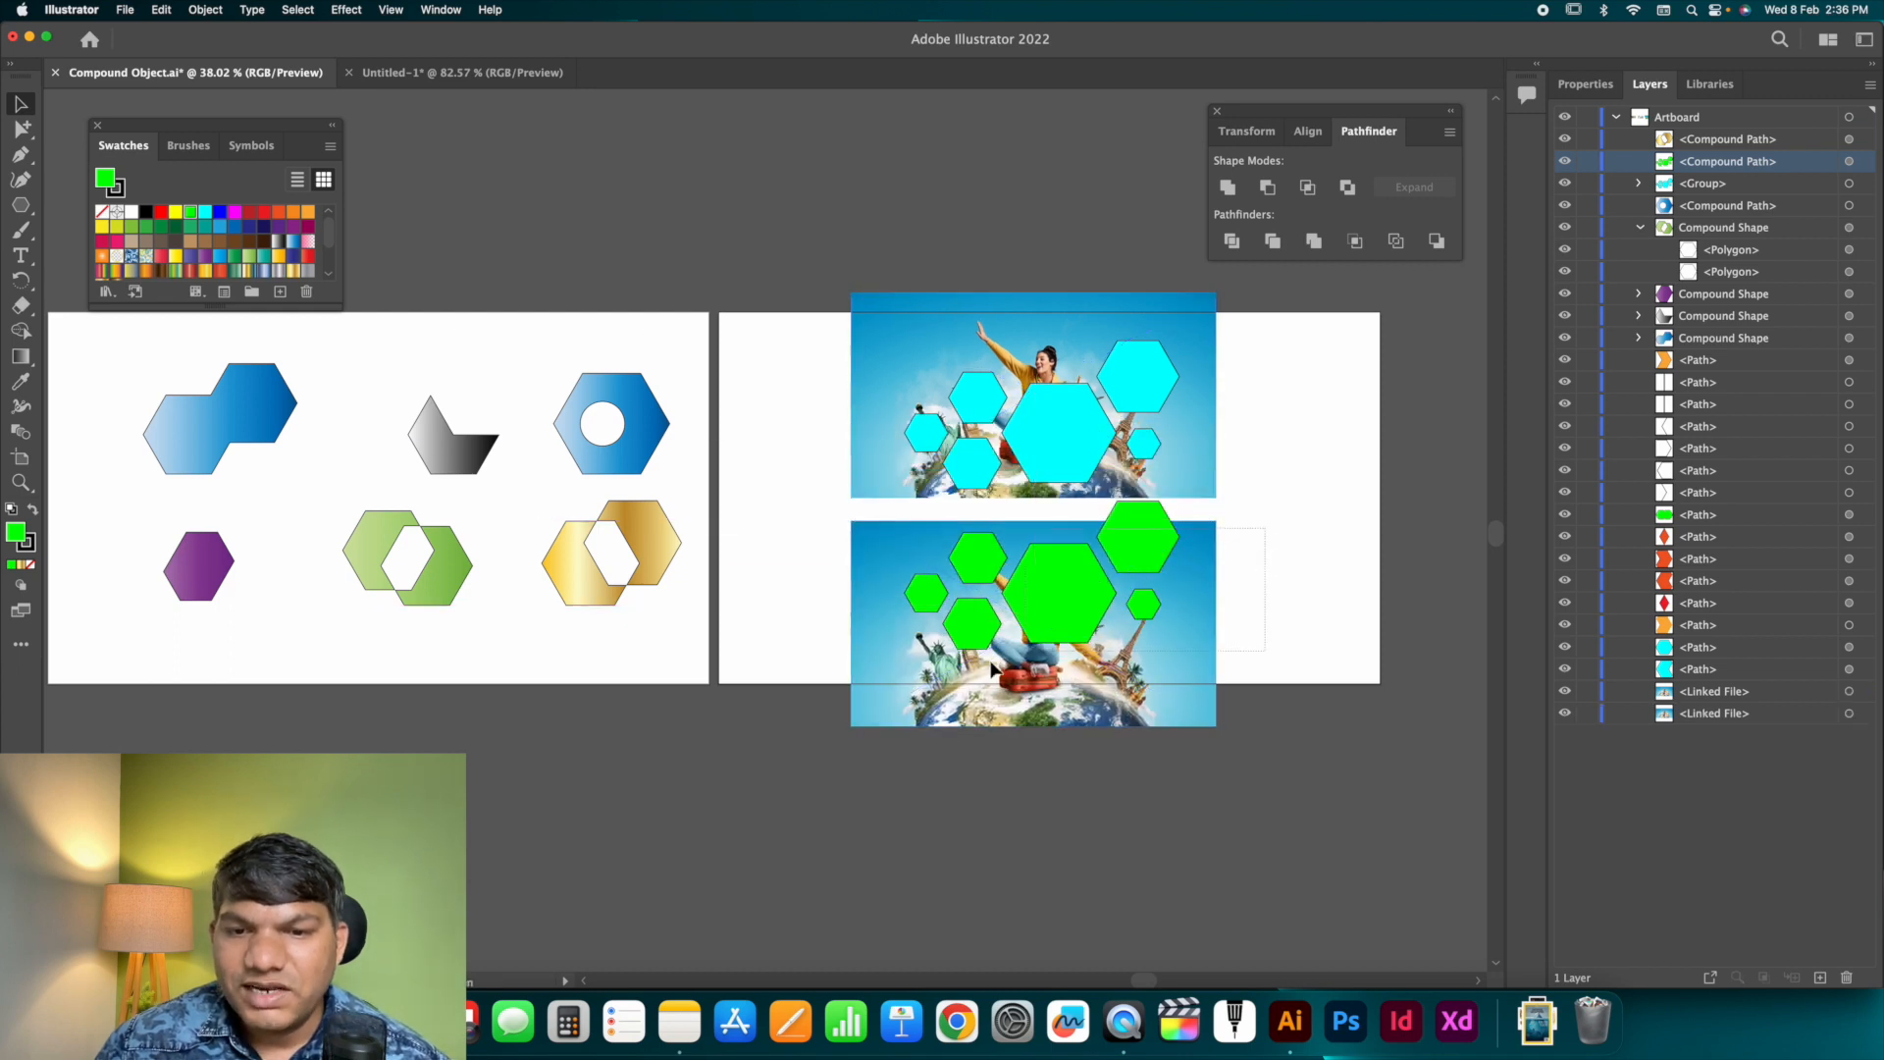
left_click_drag(990, 662, 877, 698)
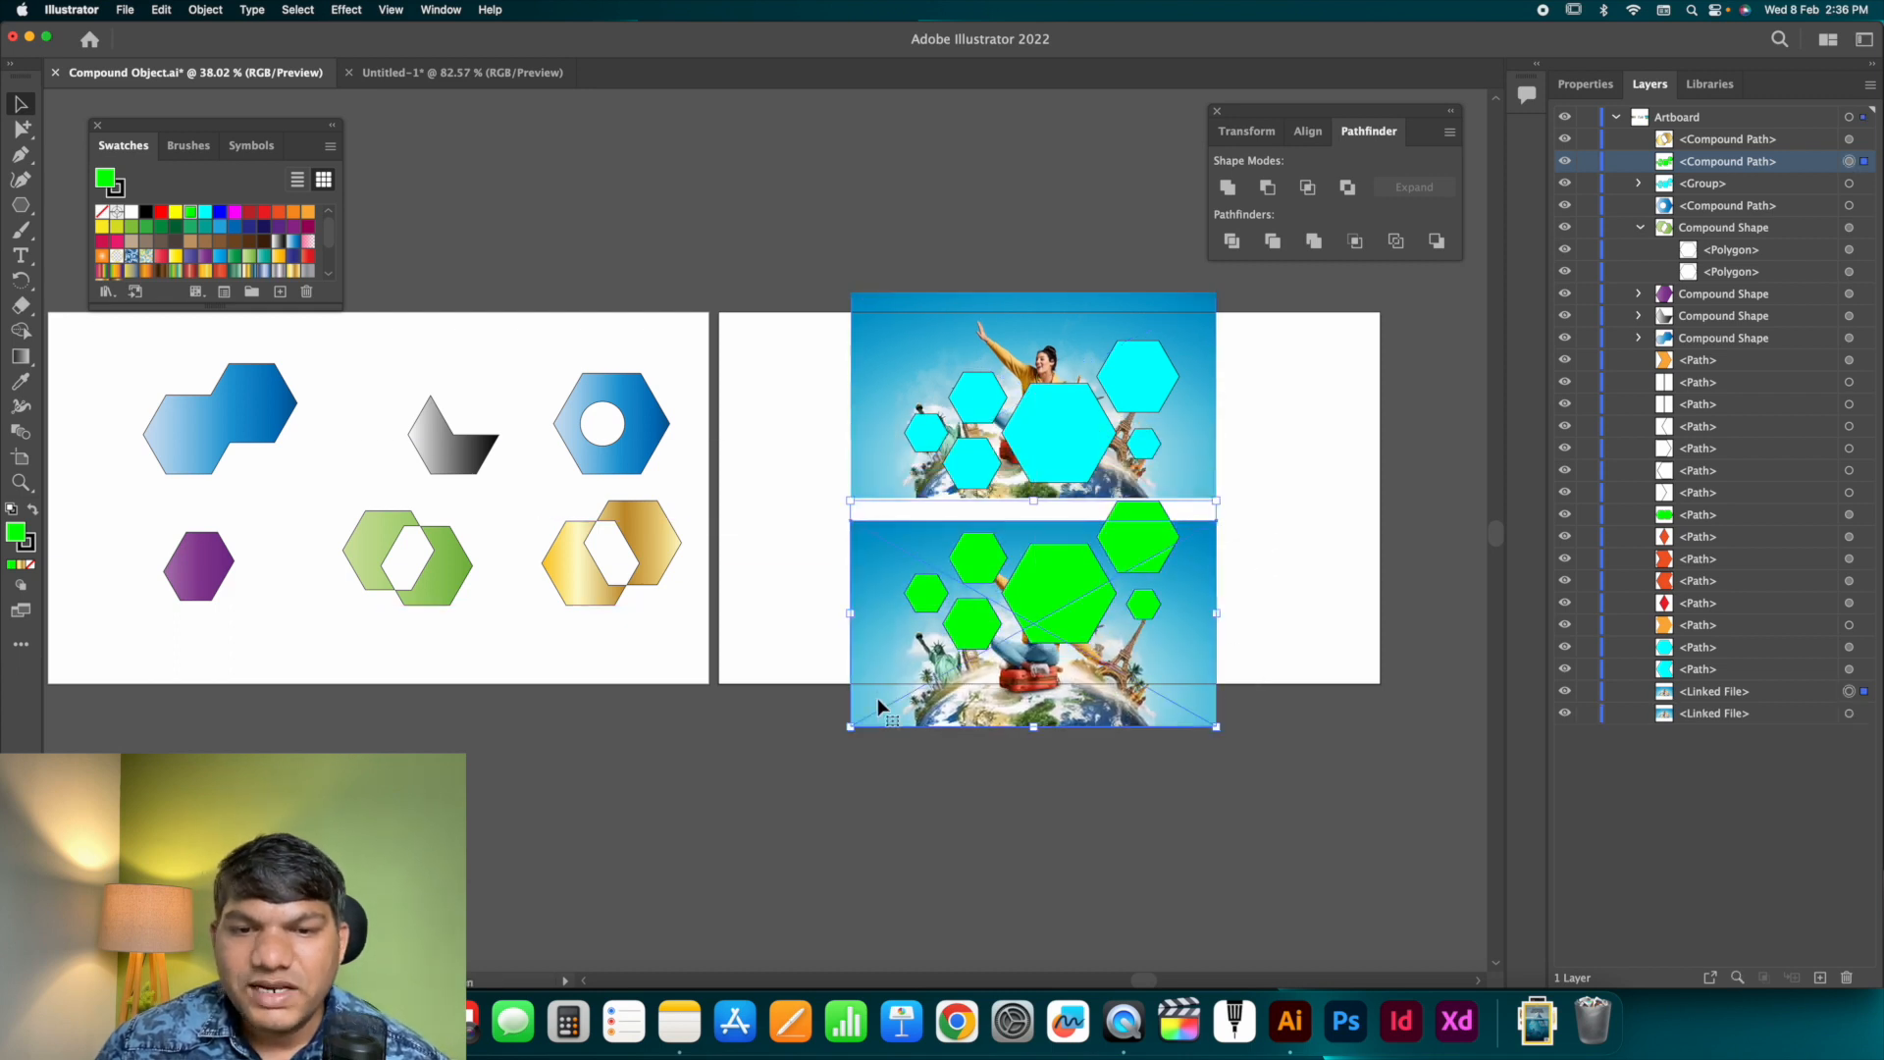
left_click(212, 14)
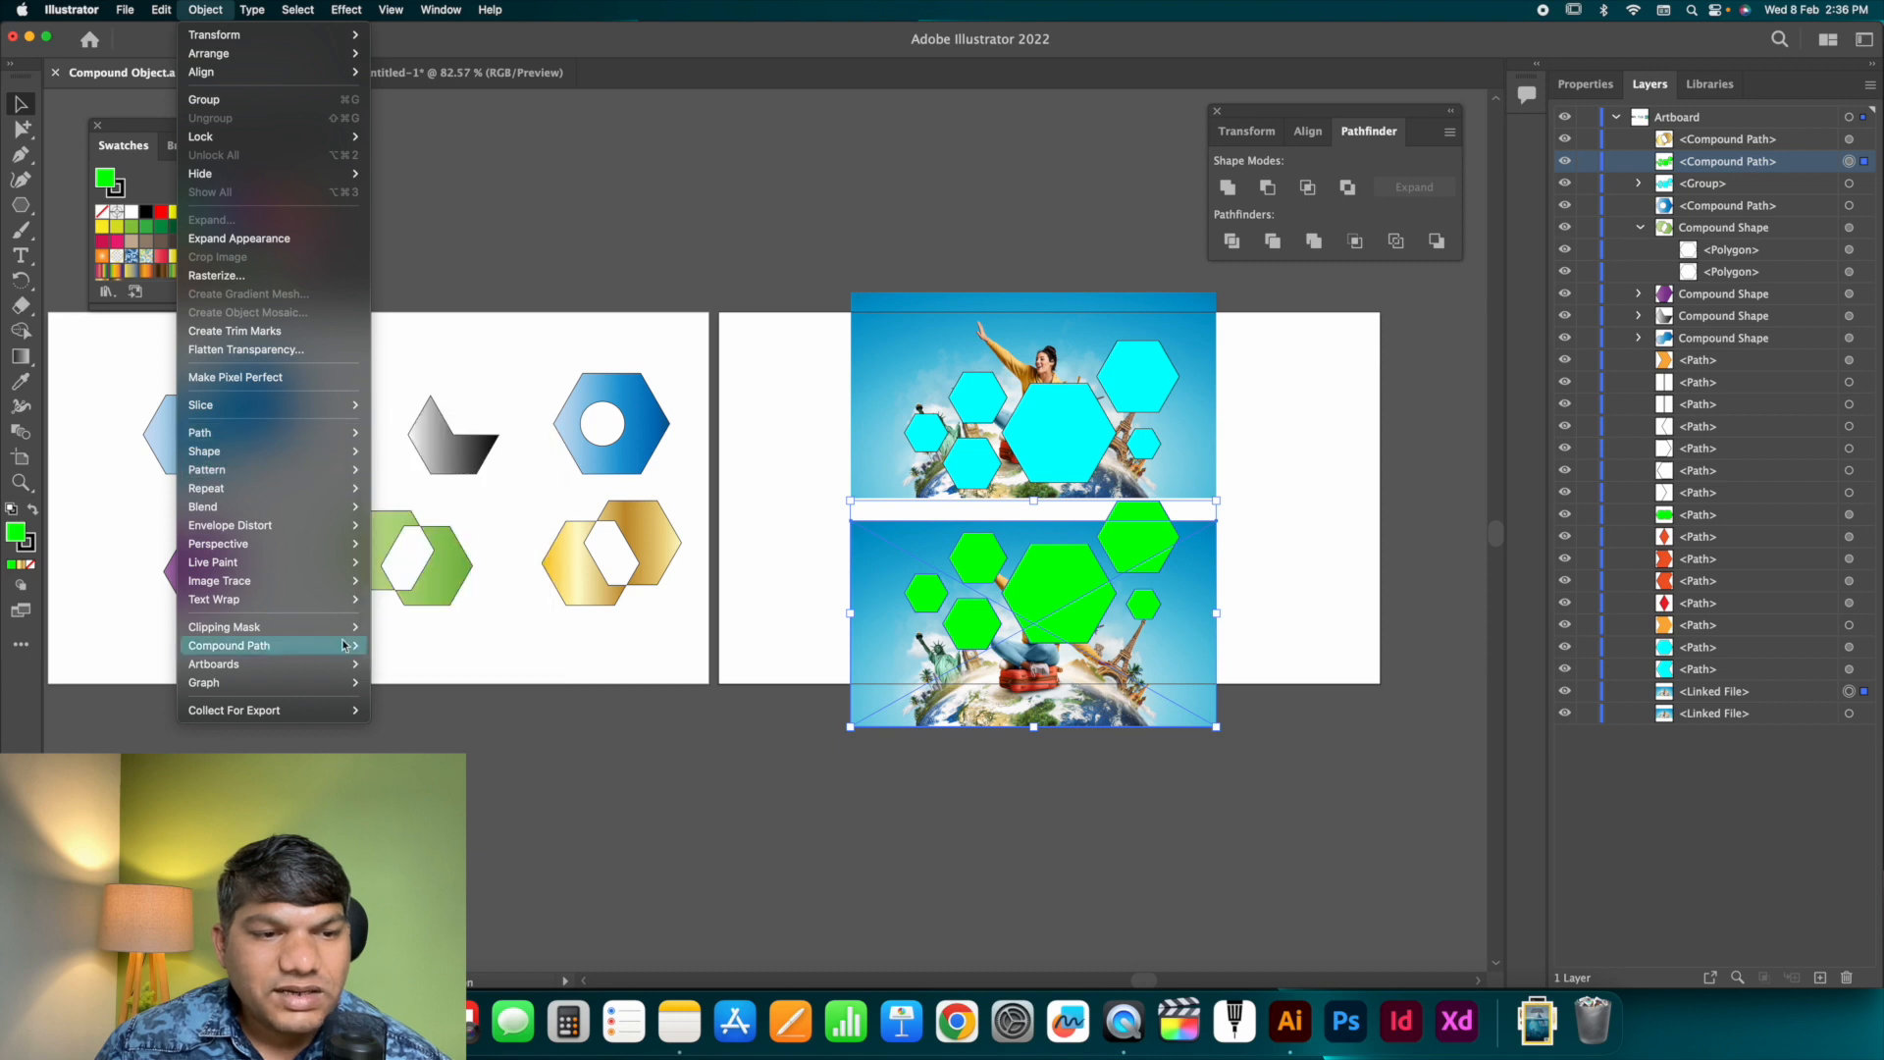
mouse_move(361, 631)
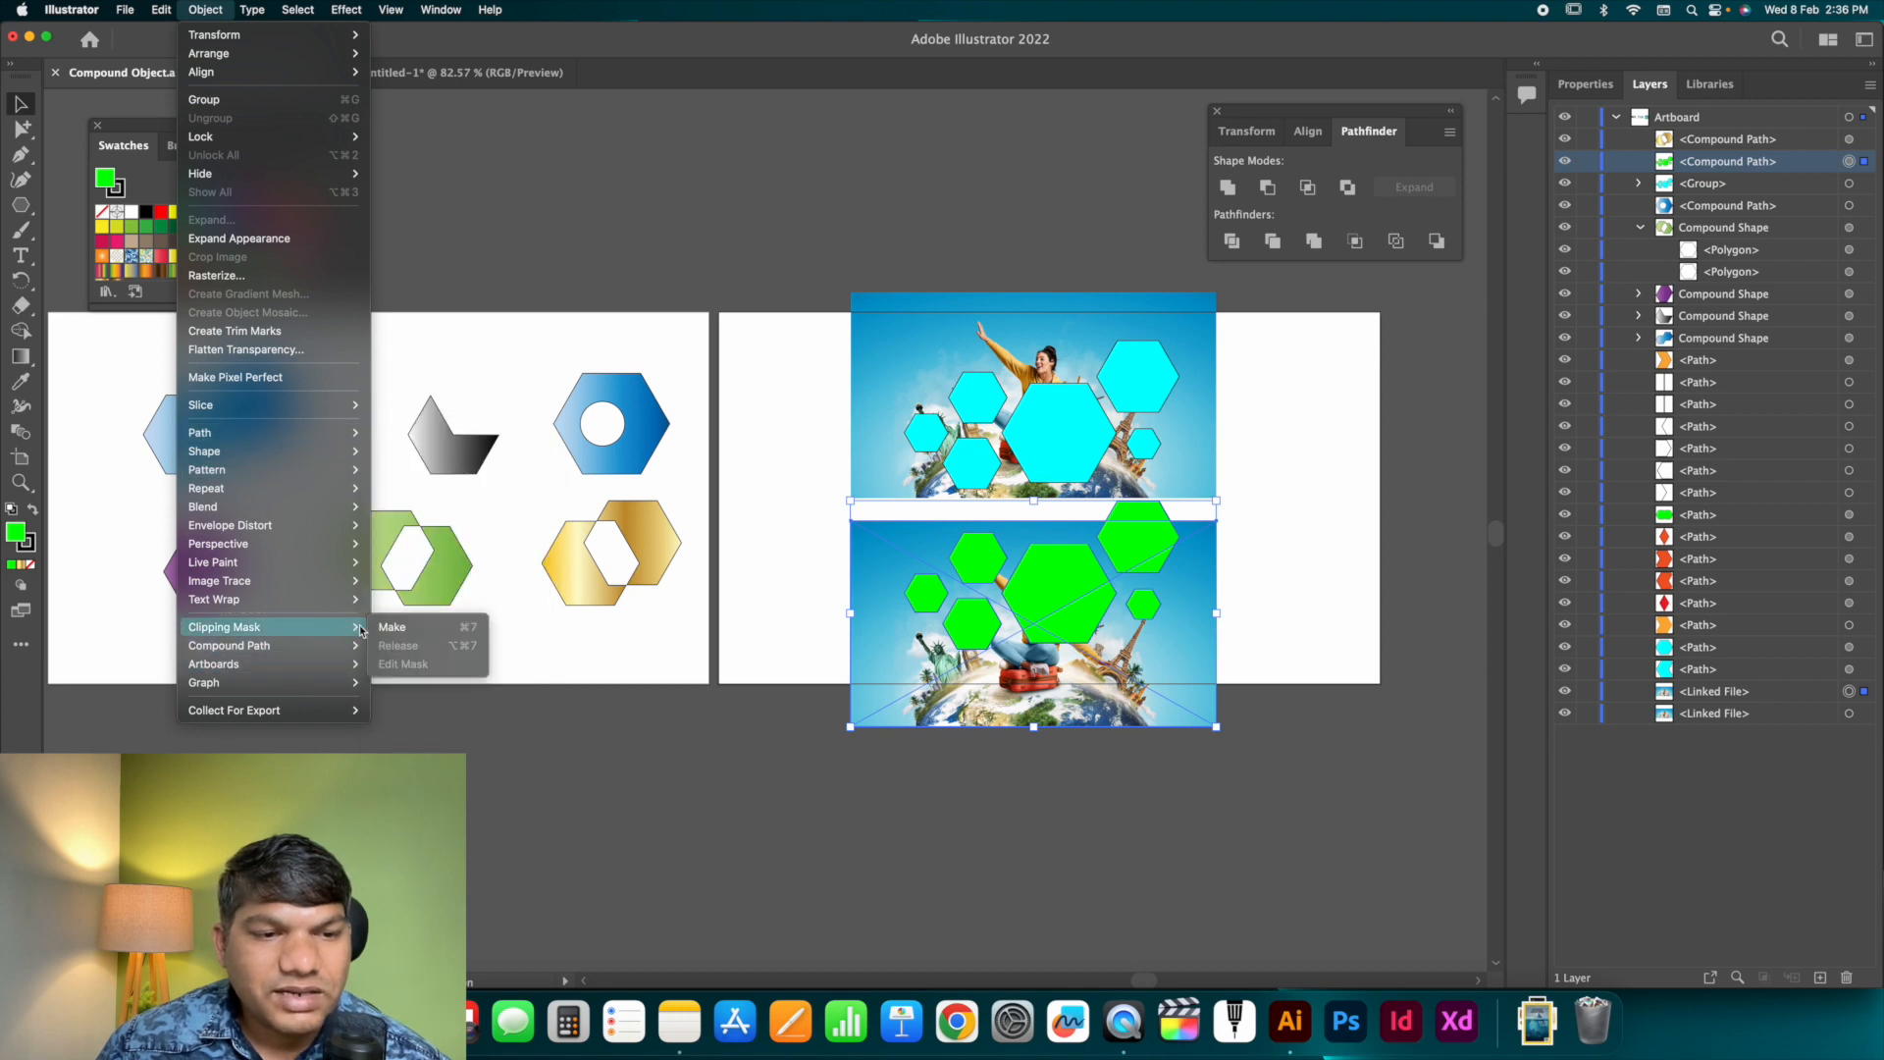
left_click(413, 631)
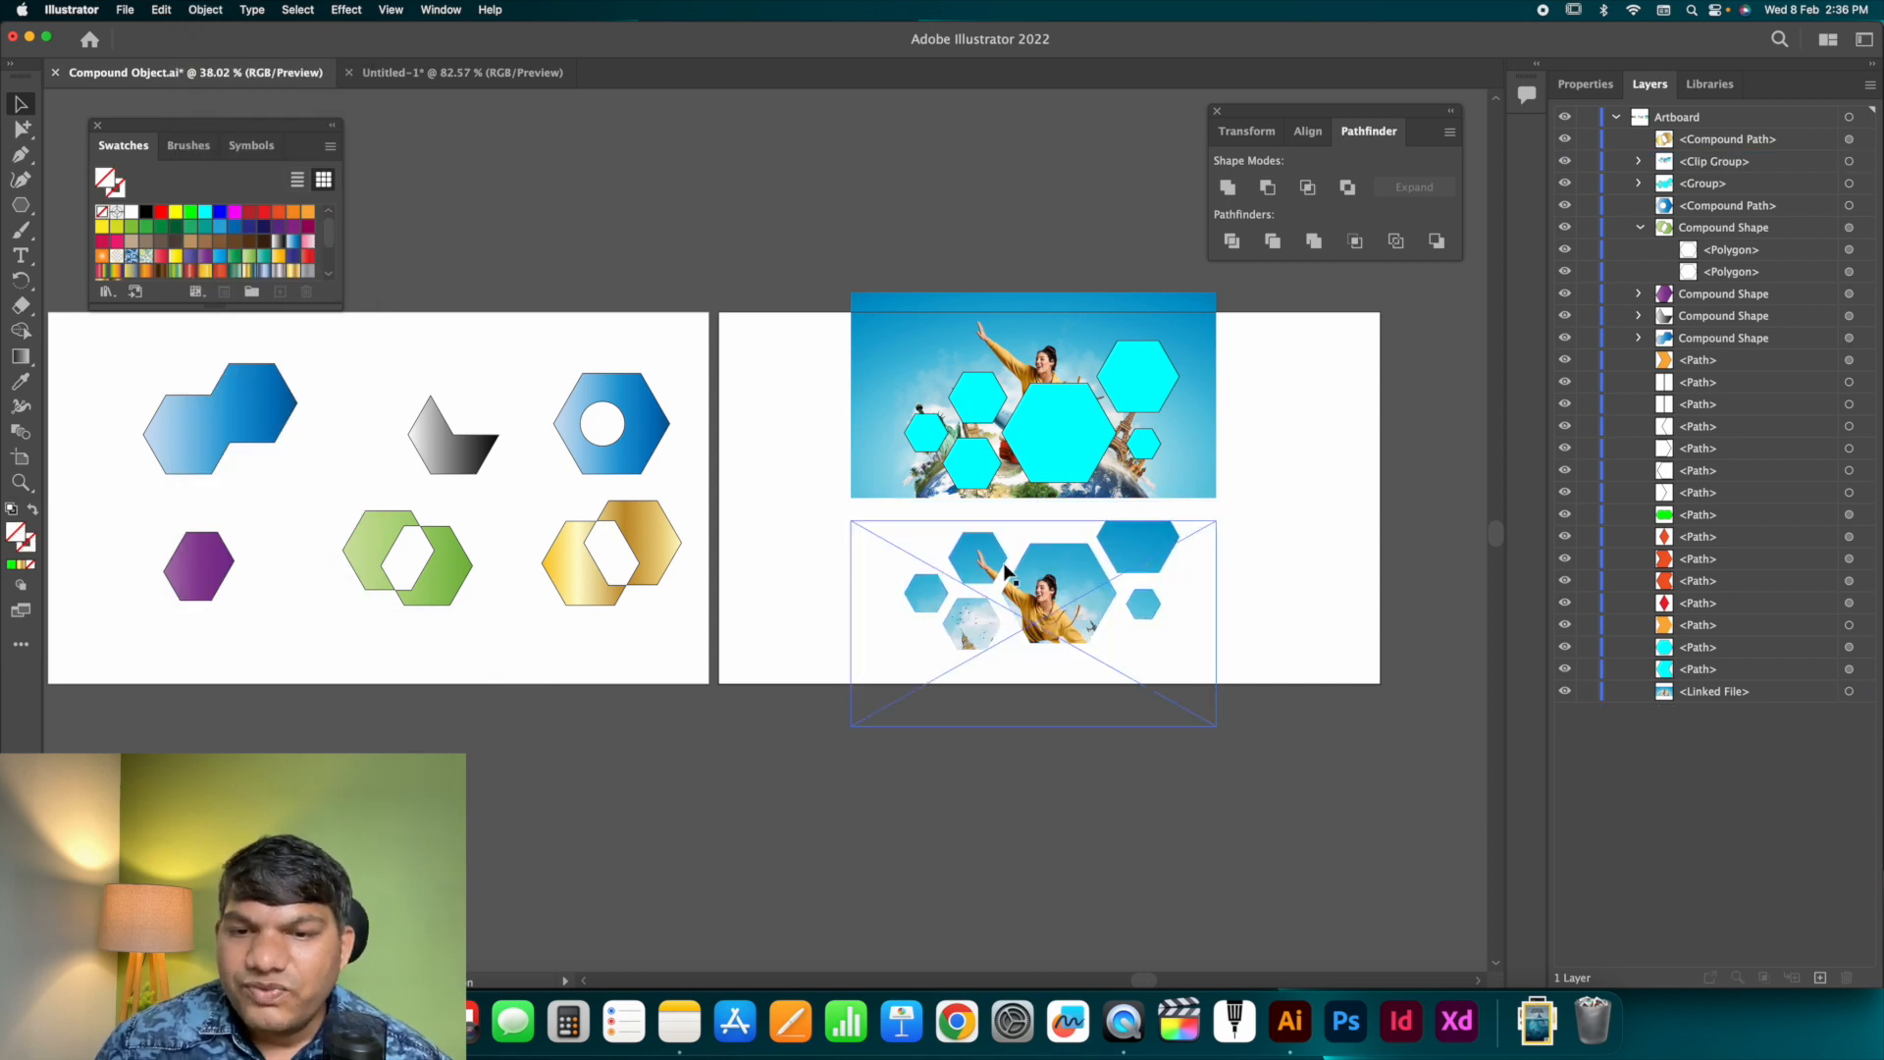
left_click(1142, 538)
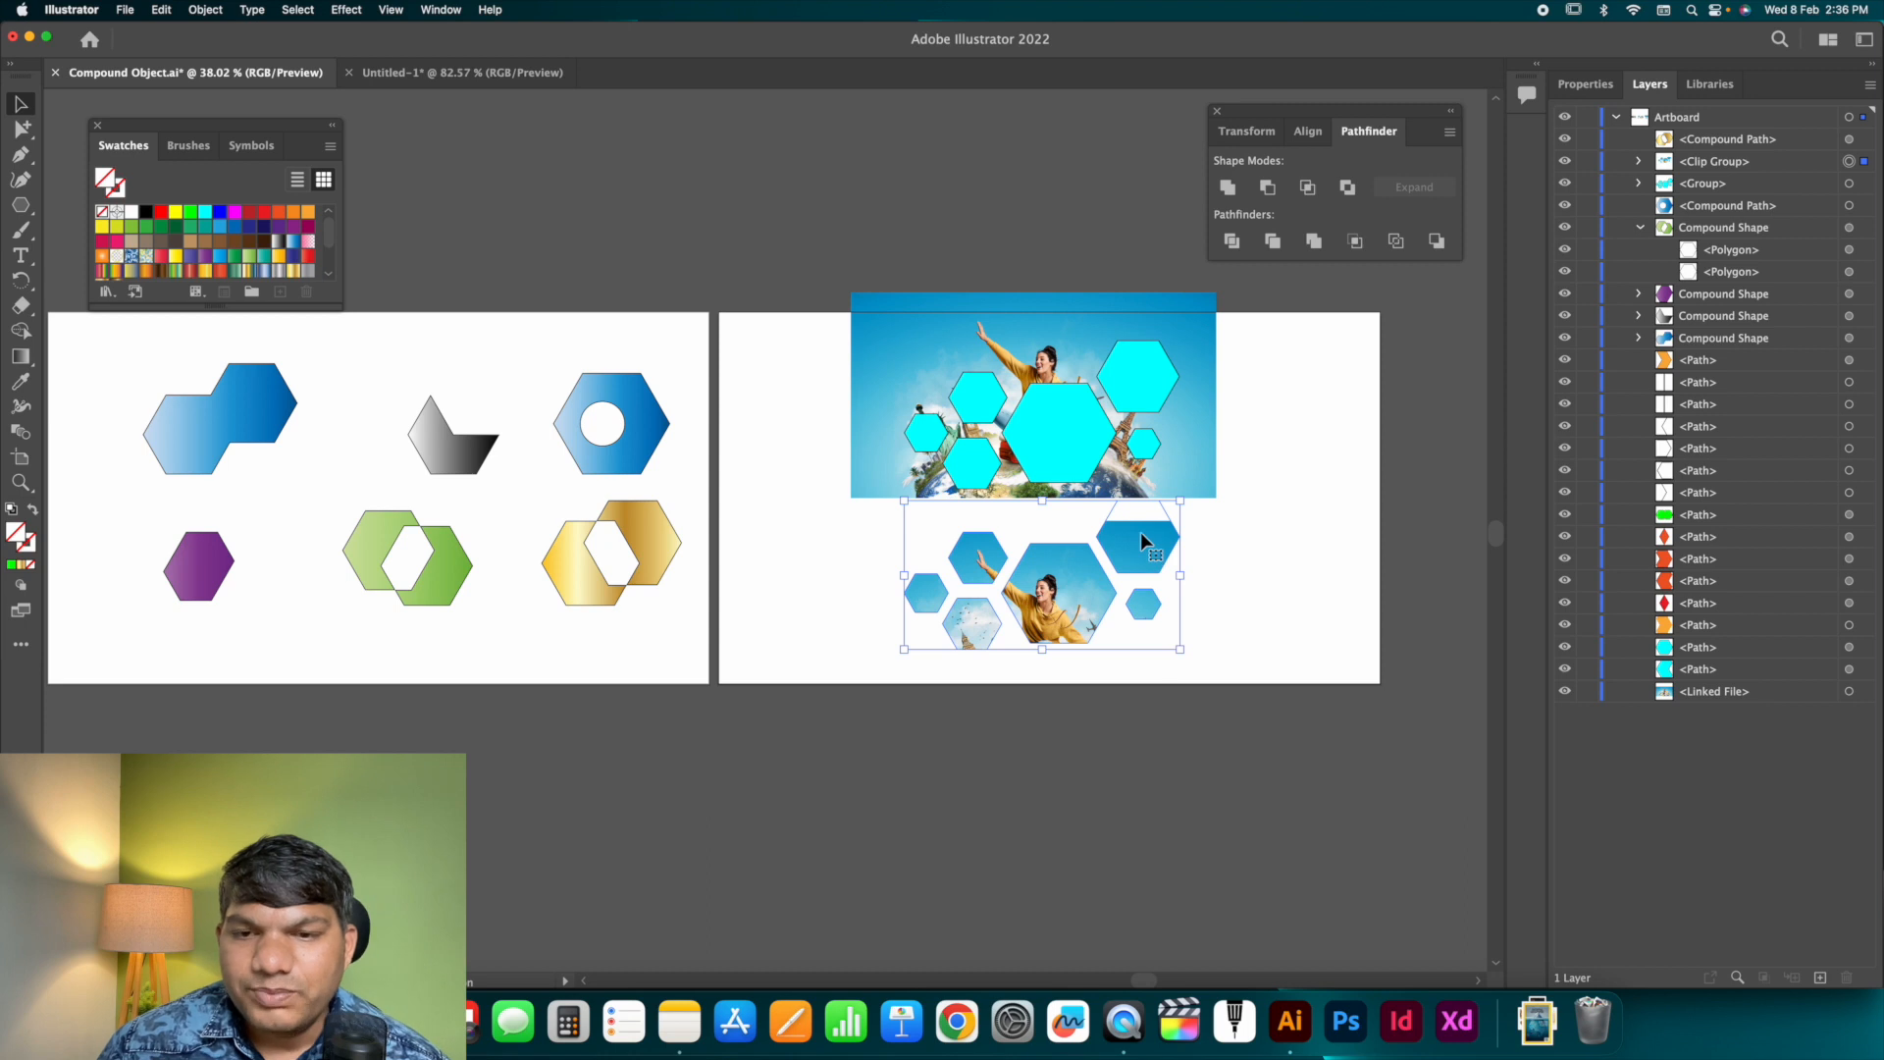
Try to make a clipping mask from the cyan hexagon group and the upper photo, and undo the attempt.
left_click(876, 439)
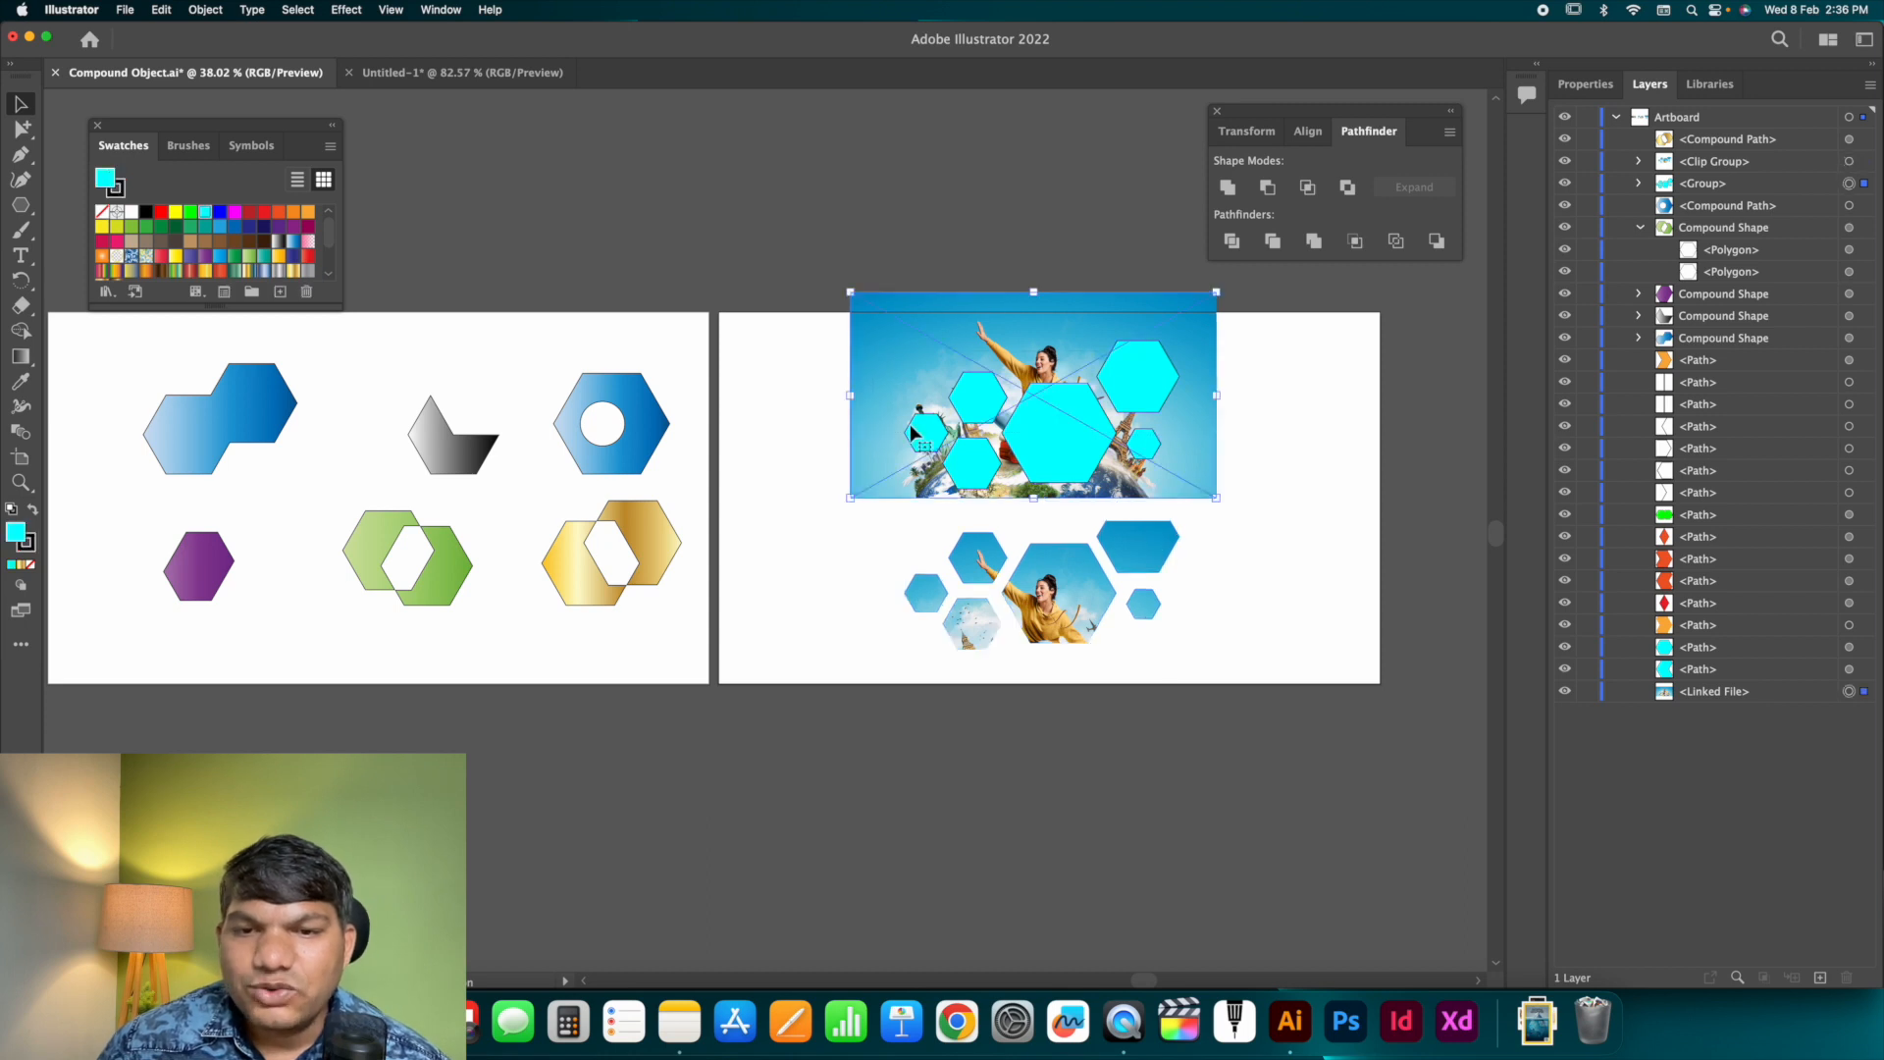
left_click(204, 11)
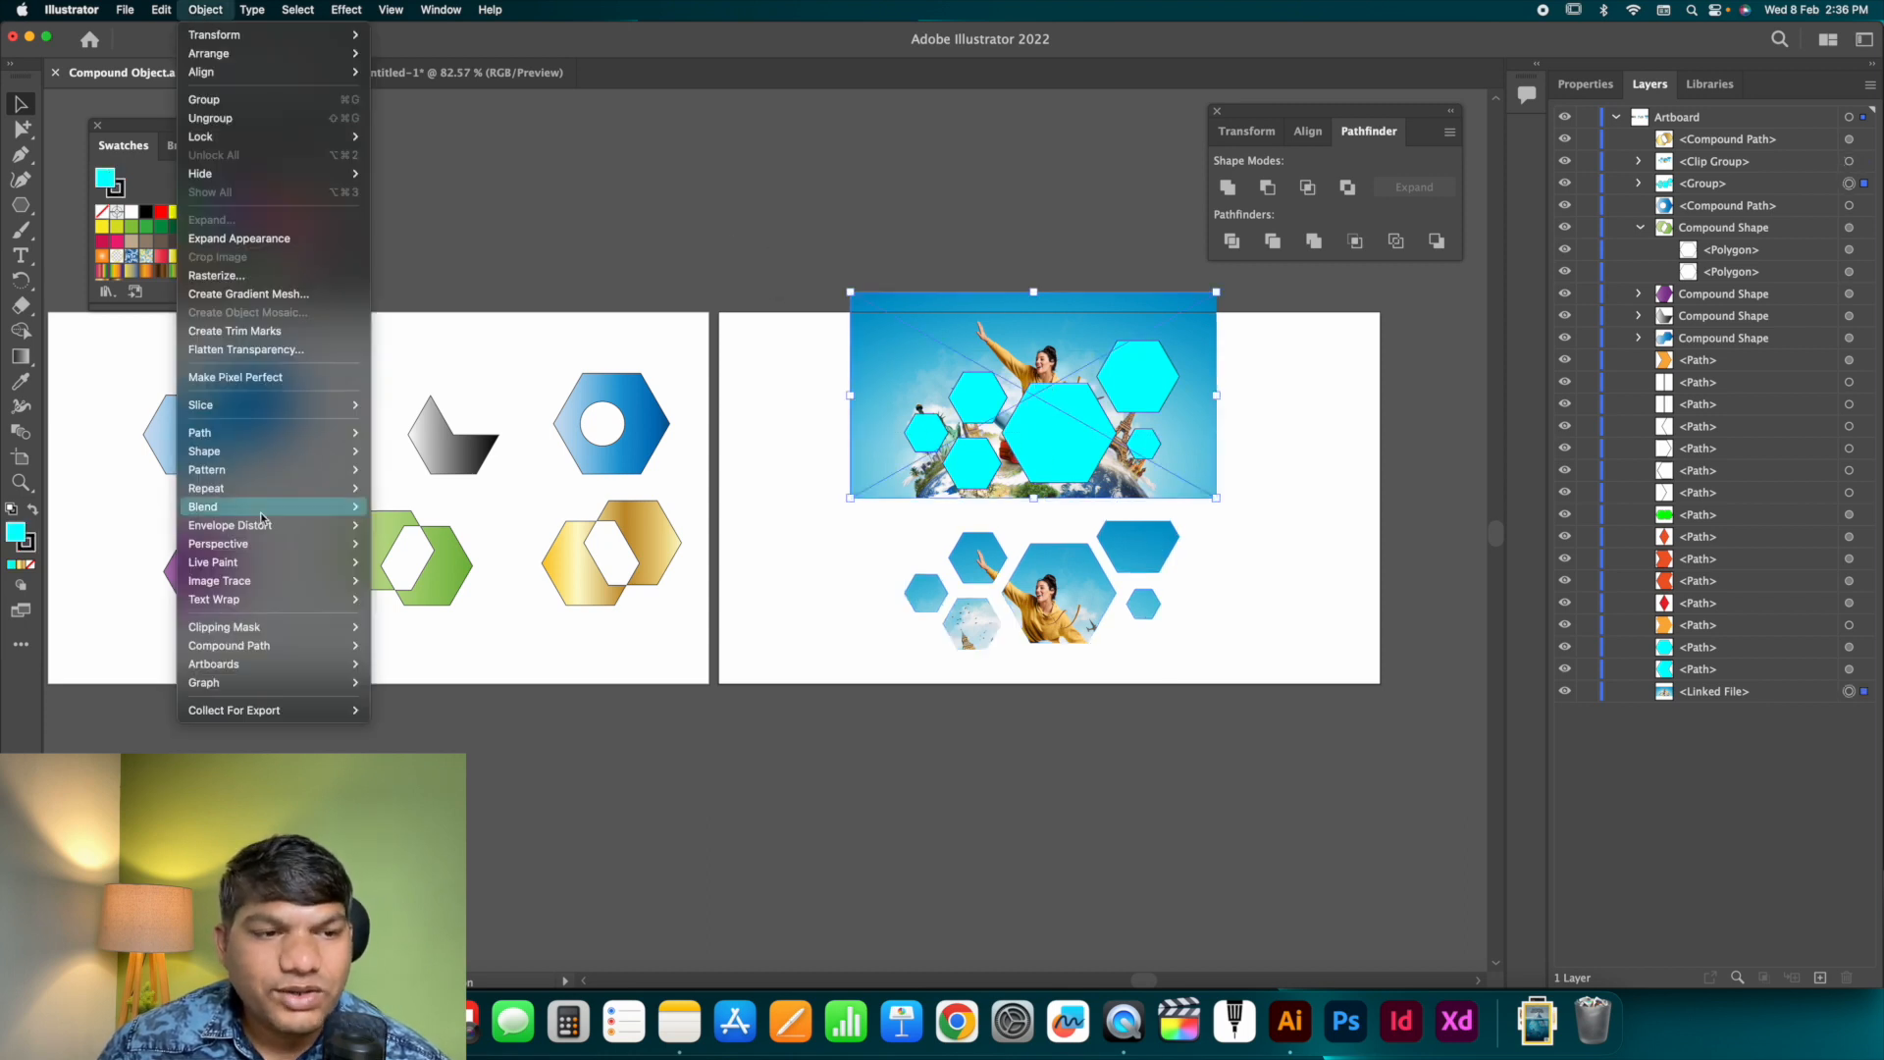
mouse_move(294, 635)
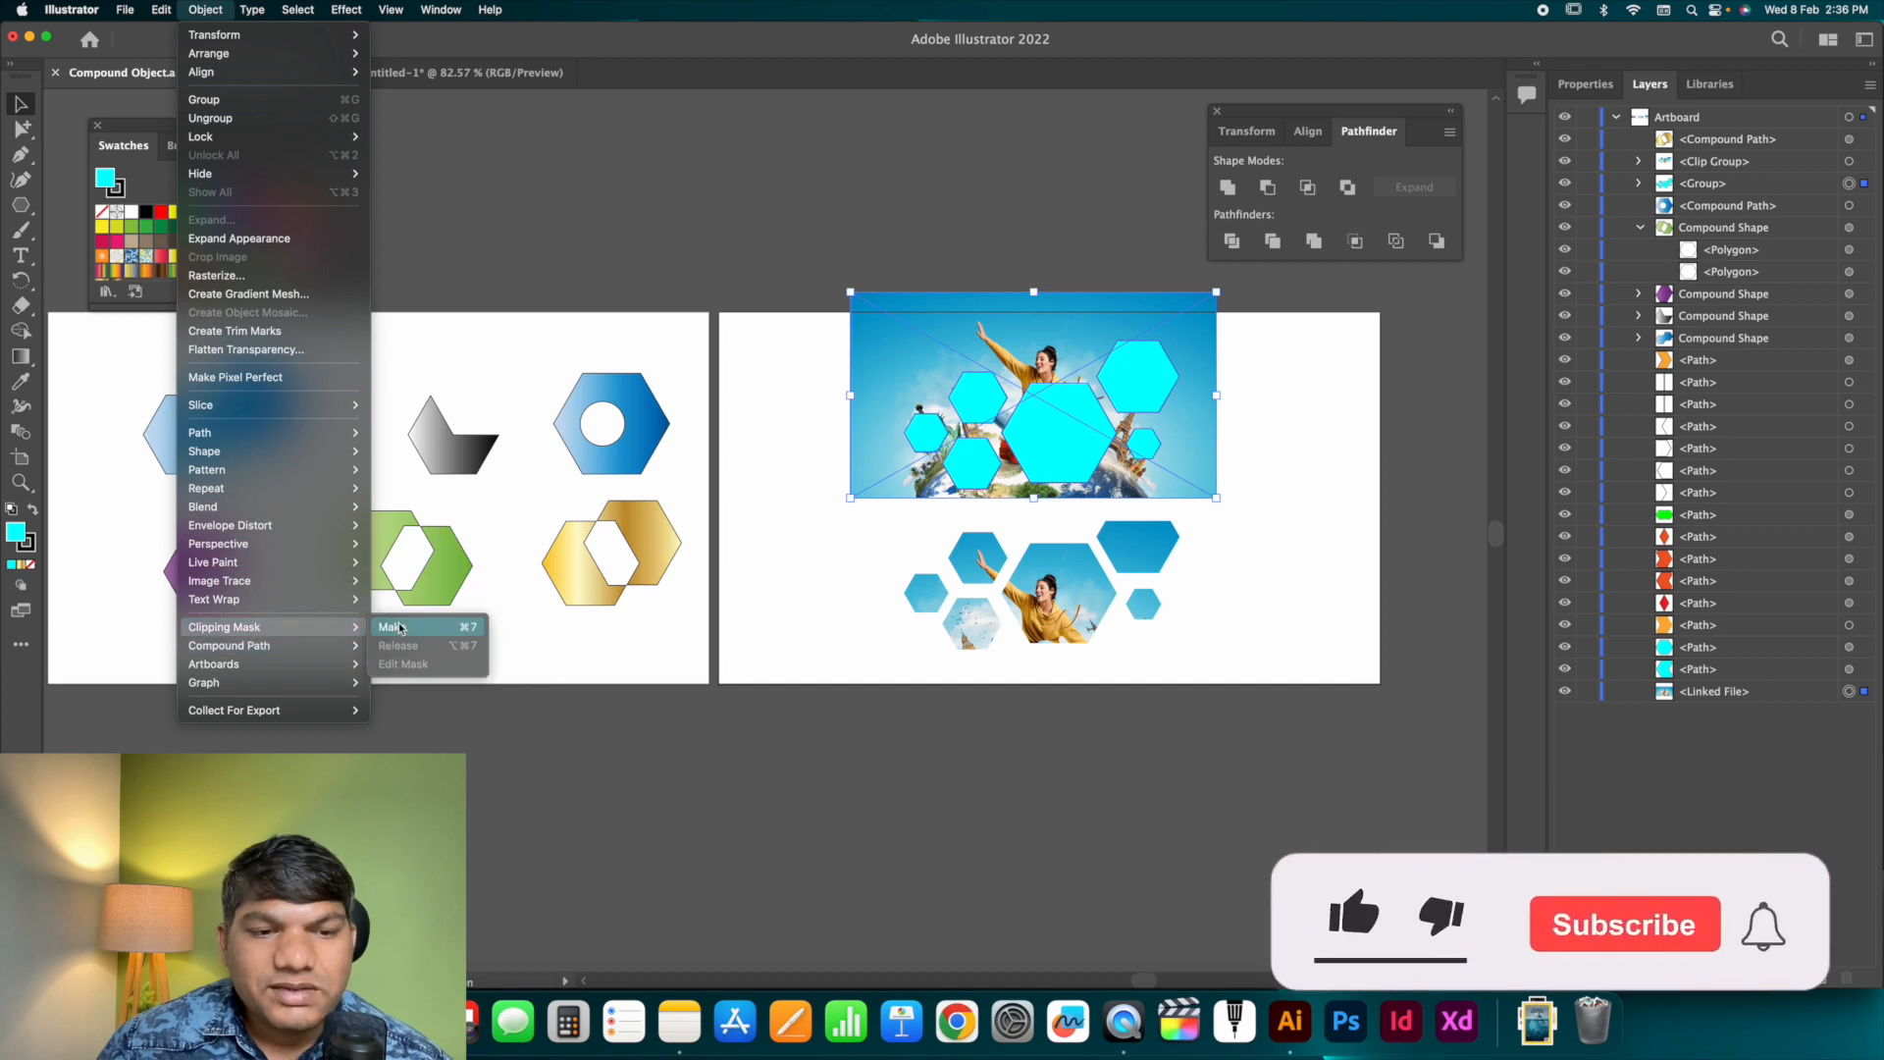
left_click(405, 627)
scroll(1354, 527, "left", 1)
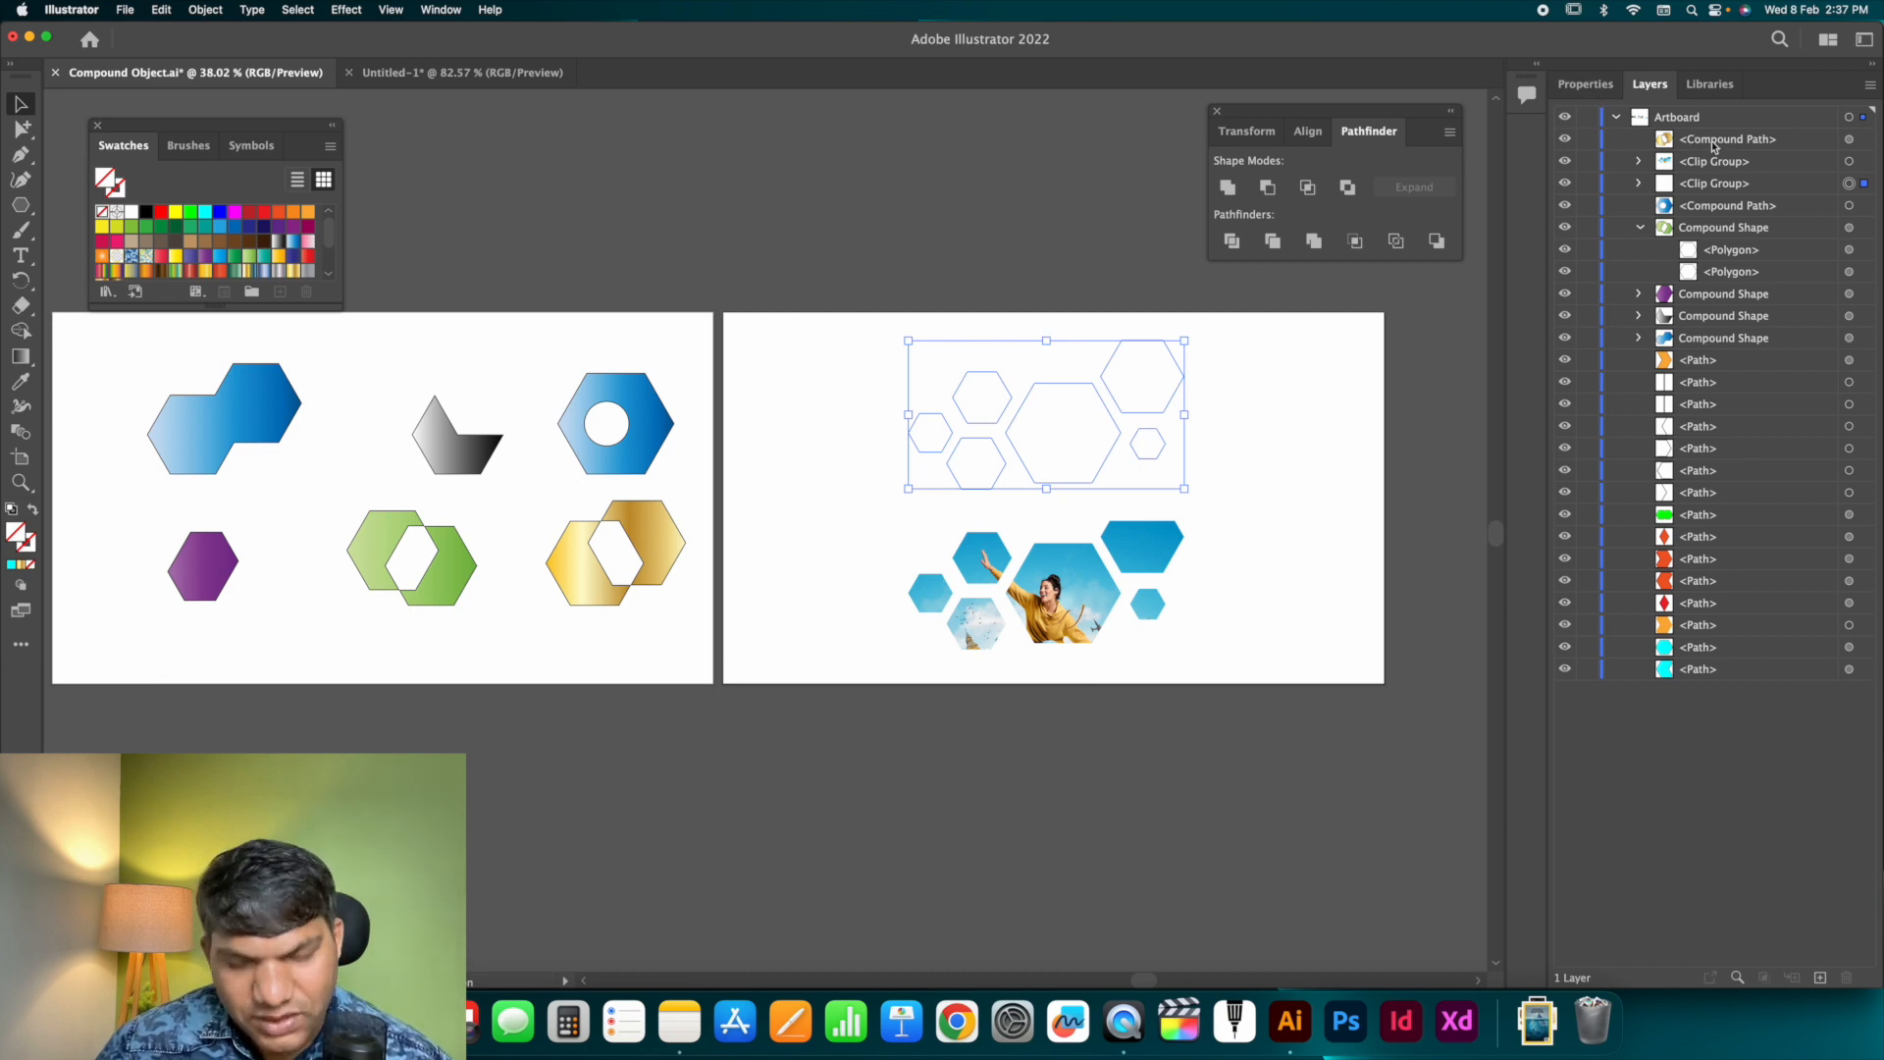
key("super+z")
Select the upper photo with the cyan group and the lower clip group in turn to compare the two.
left_click(1073, 286)
left_click(1073, 312)
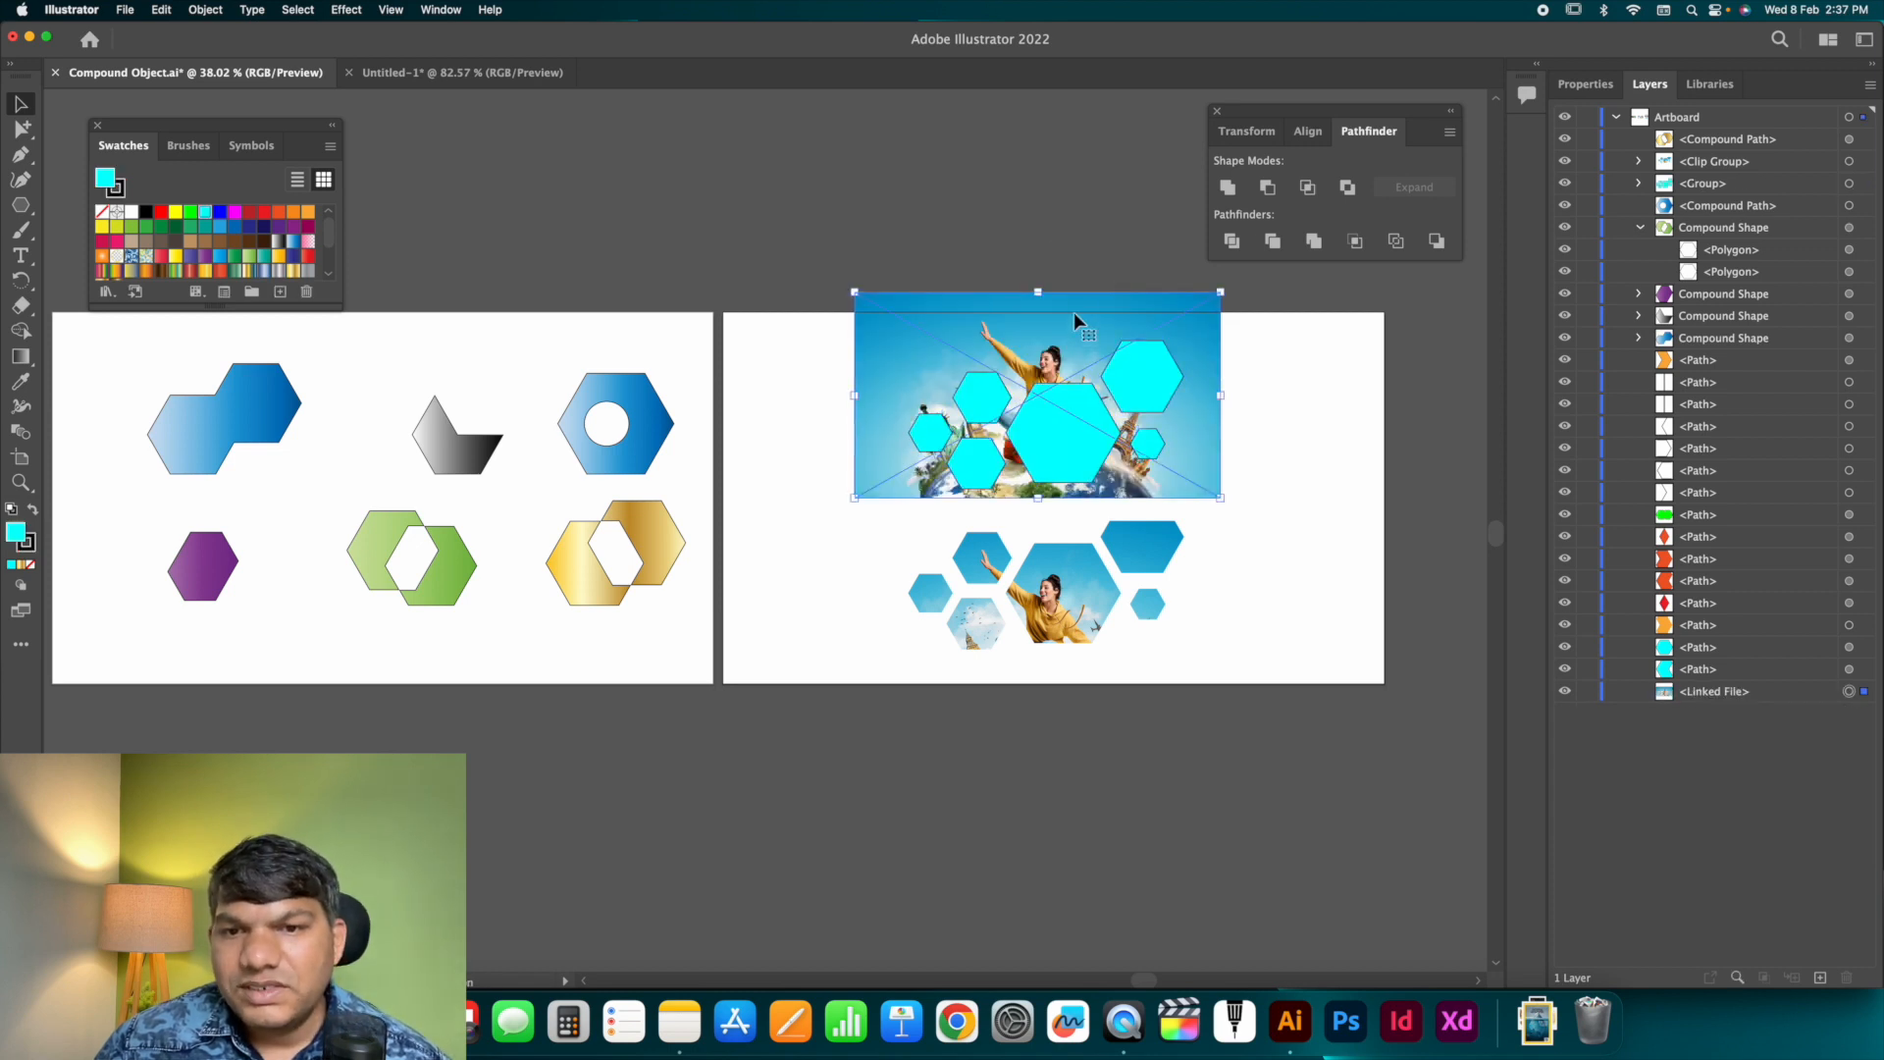
left_click(1074, 243)
left_click(1146, 534)
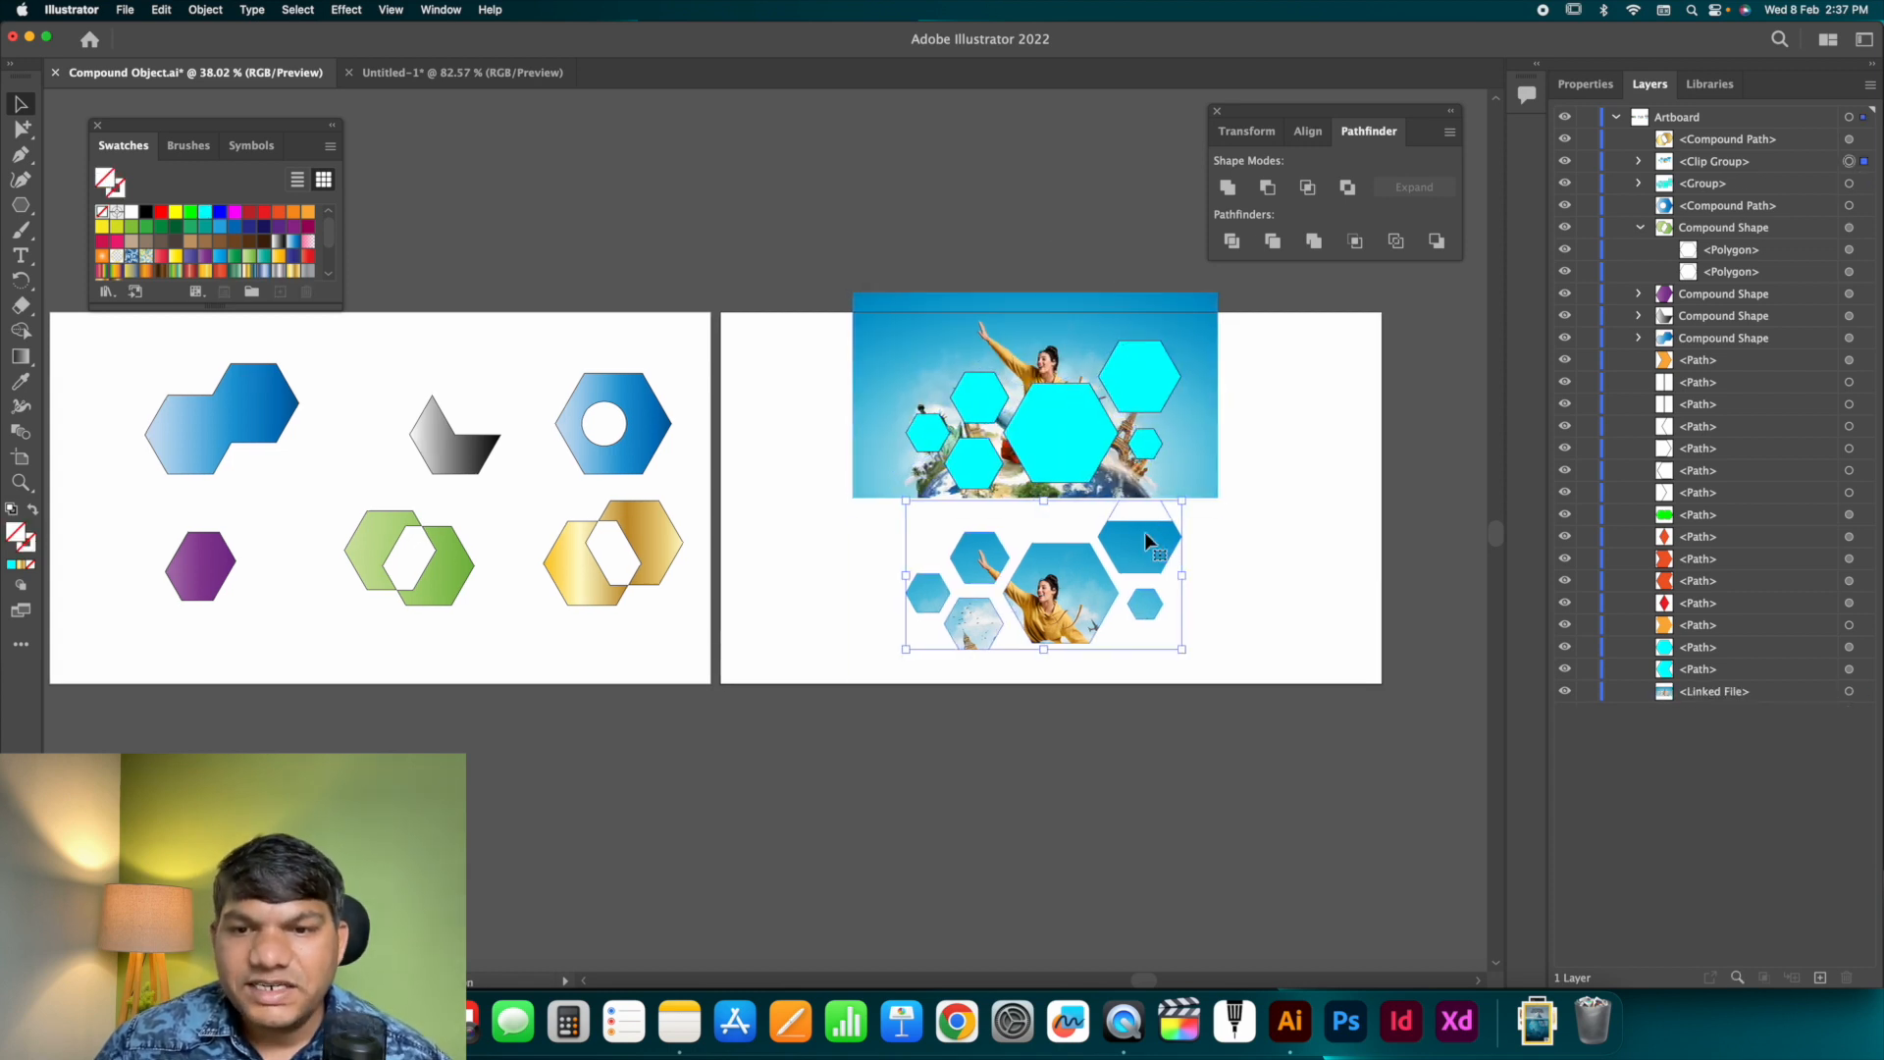
Remove the upper photo with the cyan hexagons, and enlarge the hexagon-masked photo to about 974 by 525 px on the third artboard.
left_click(1193, 453)
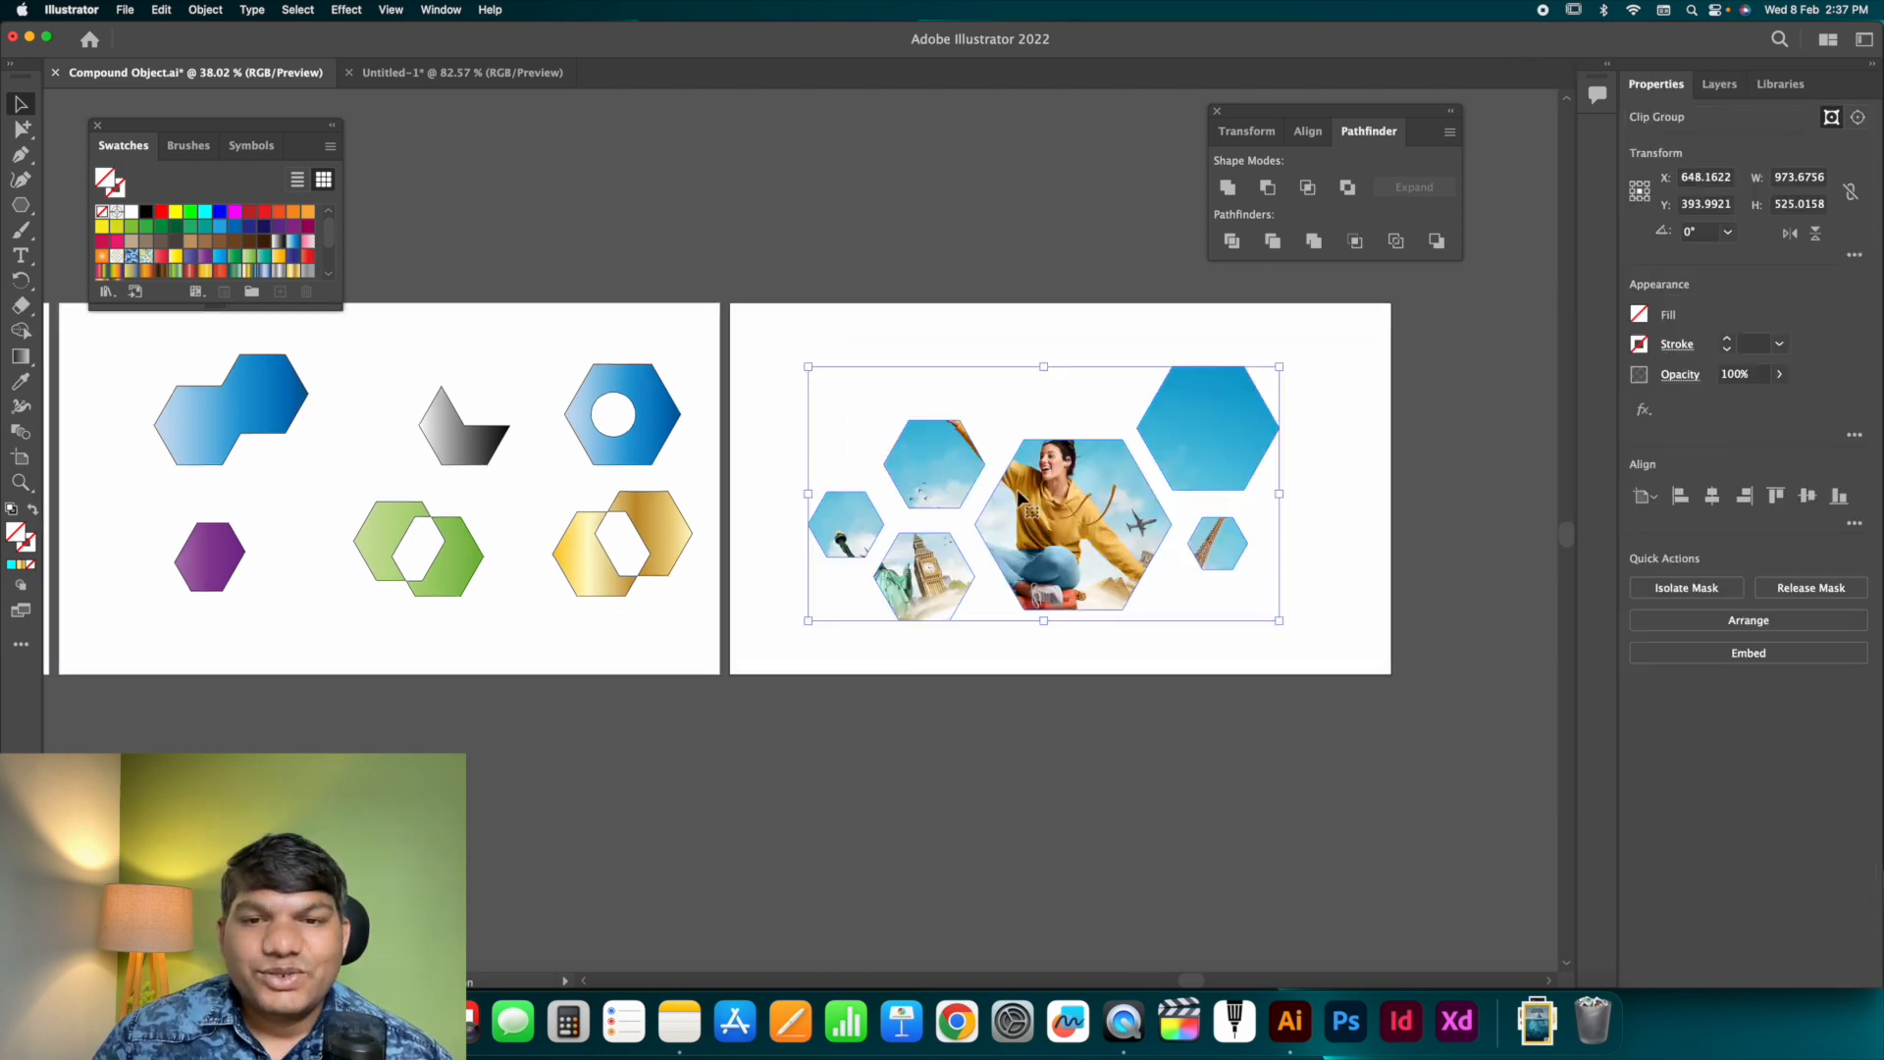
left_click(985, 353)
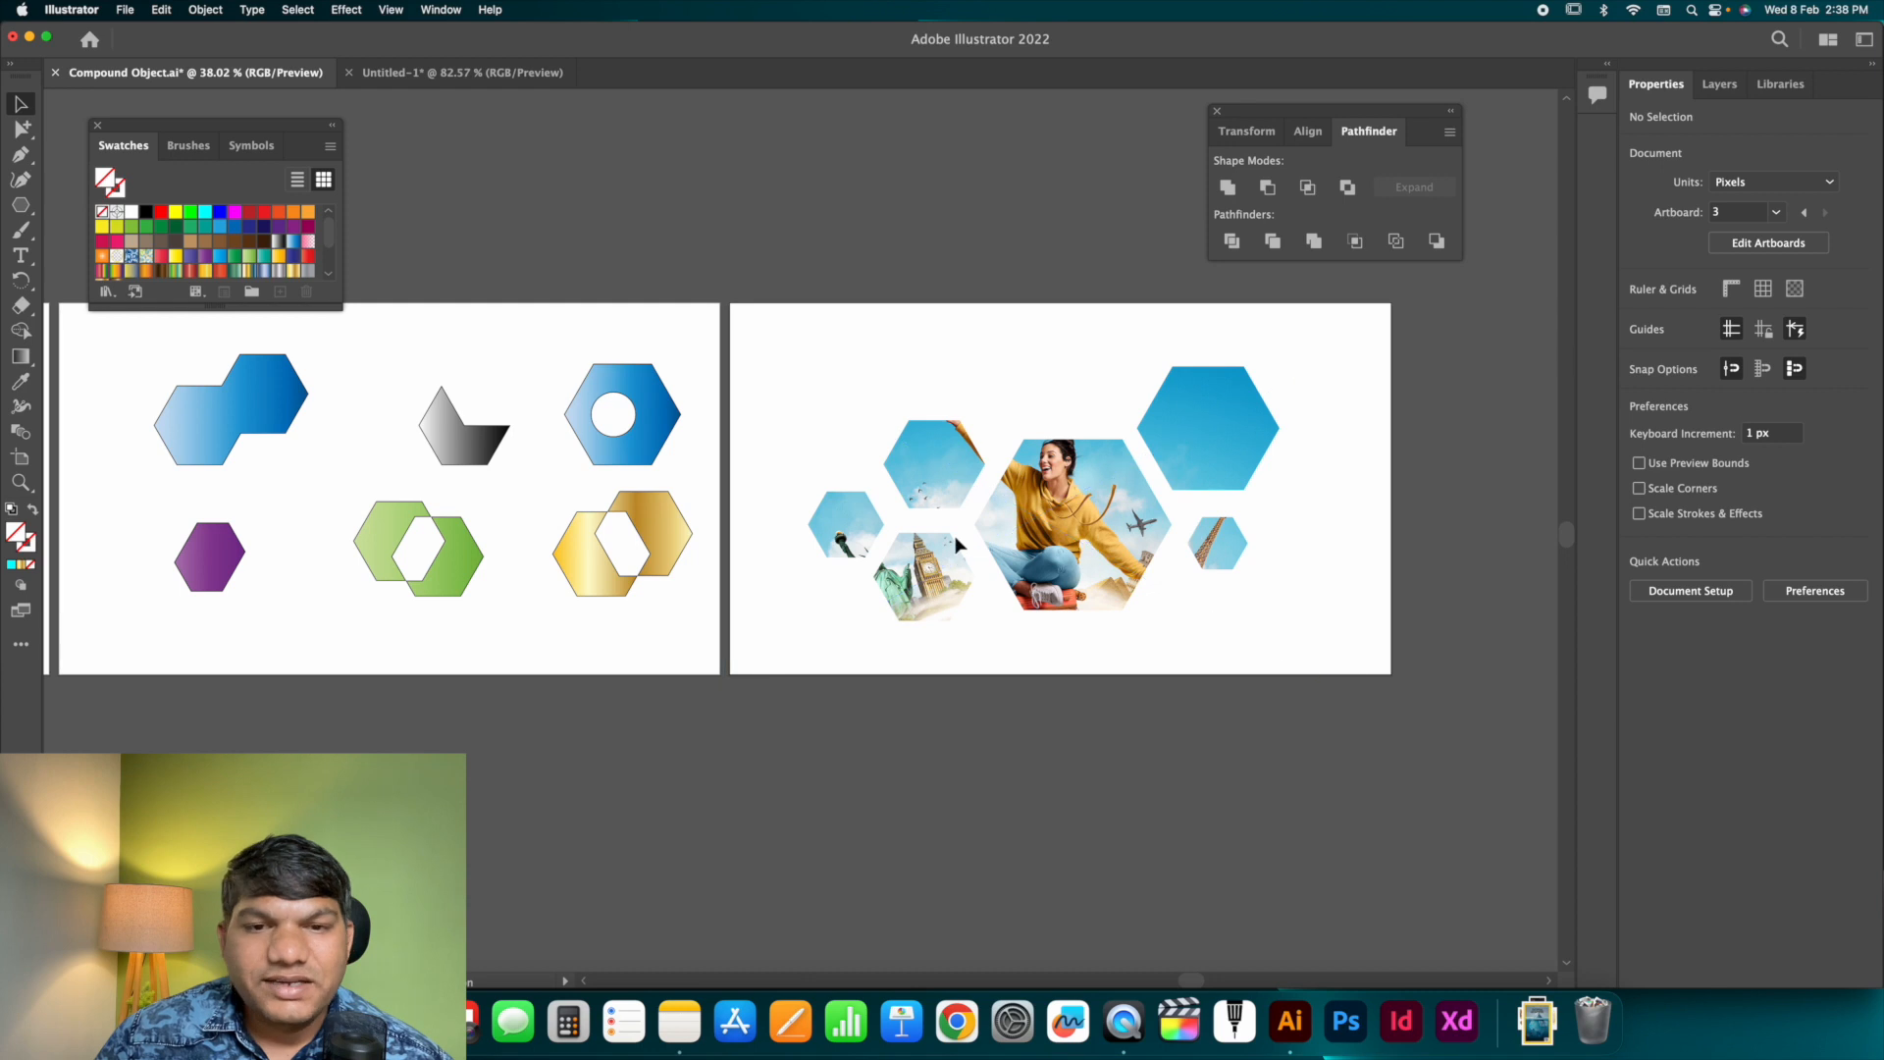
left_click(950, 443)
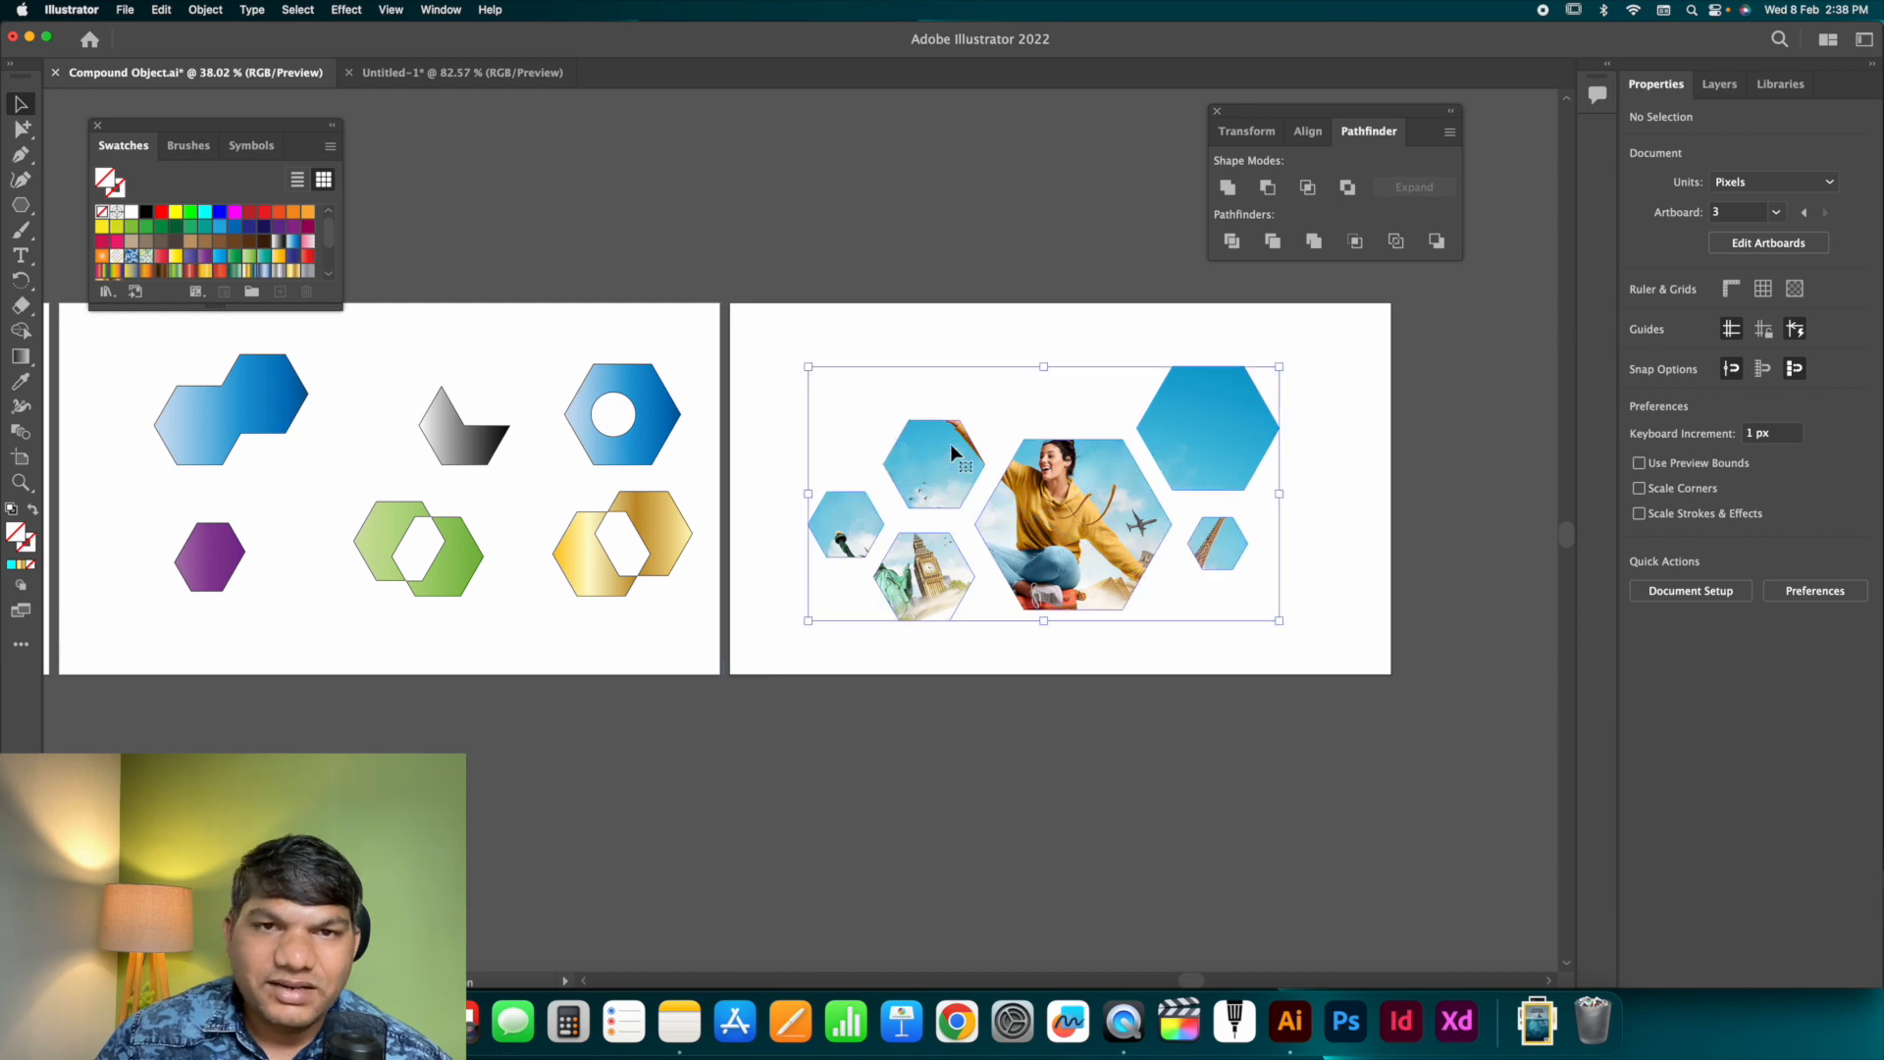
left_click(964, 243)
left_click(1079, 461)
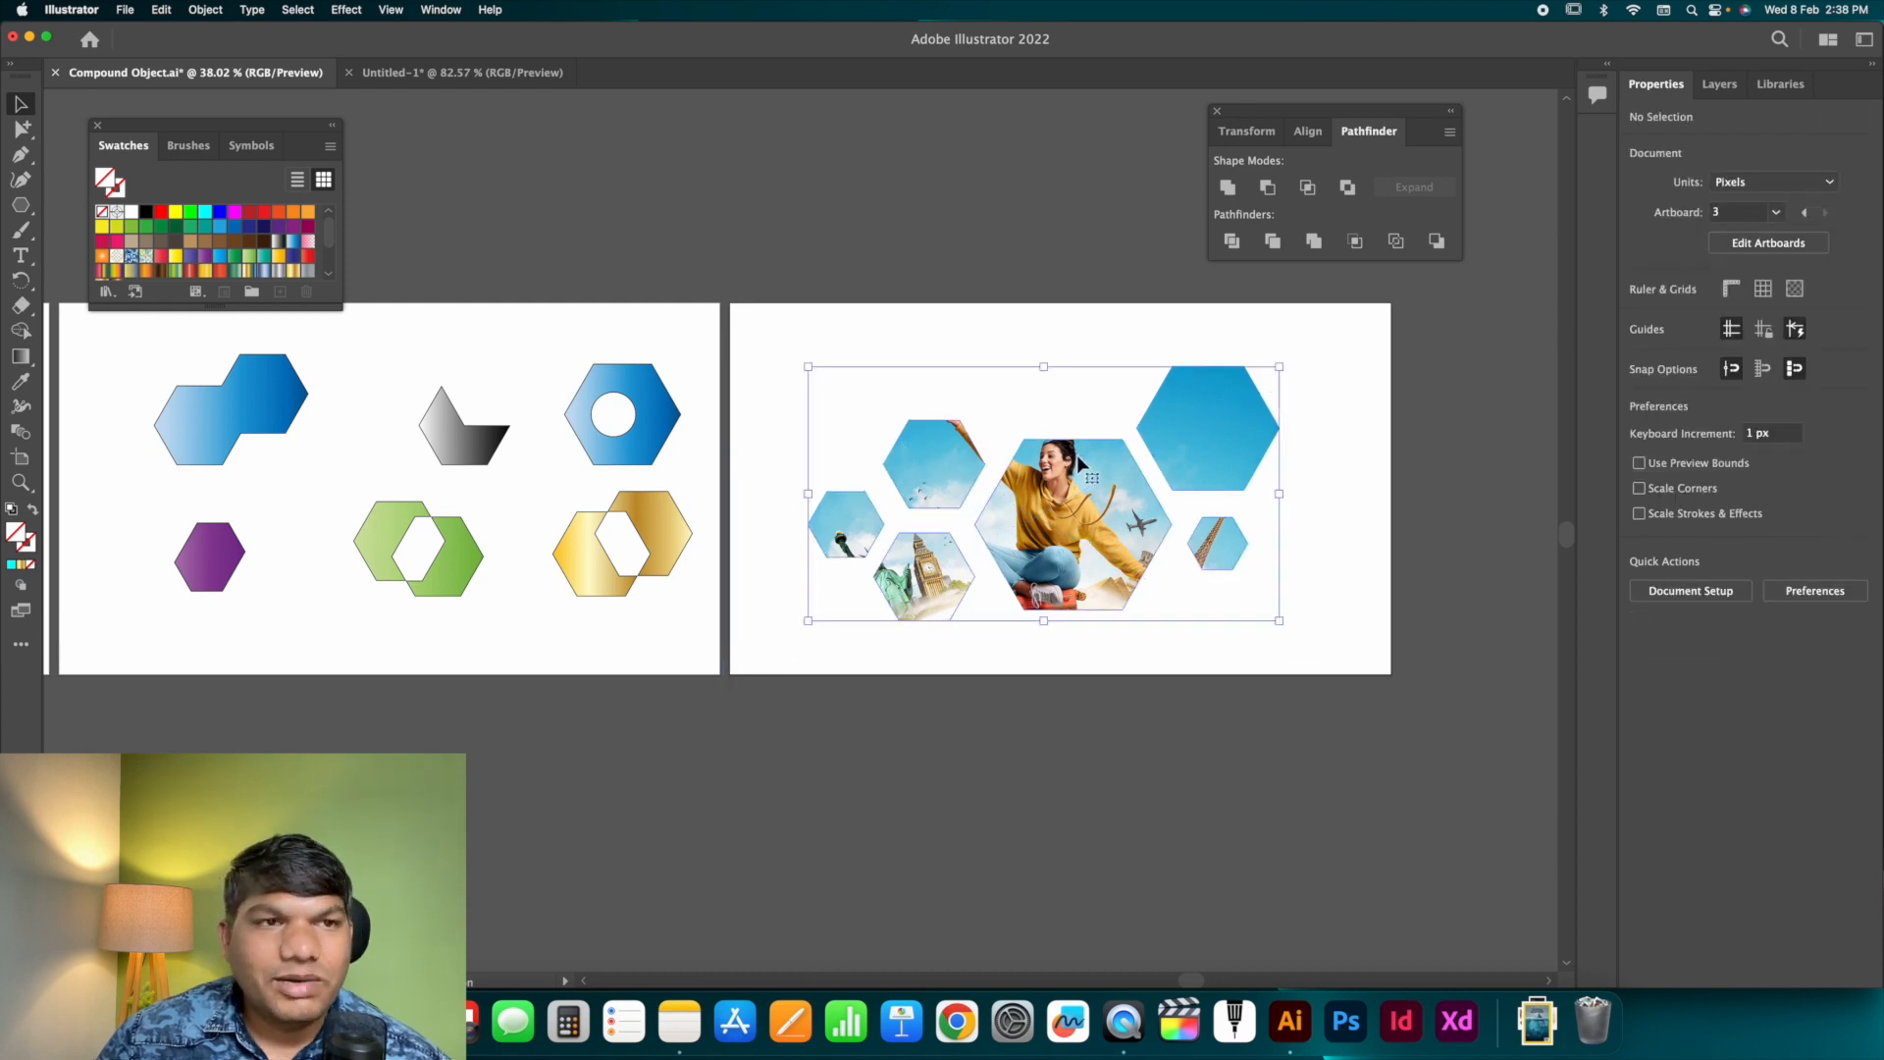
Check the Make and Release options for compound paths with the hexagon-masked photo selected.
left_click(206, 10)
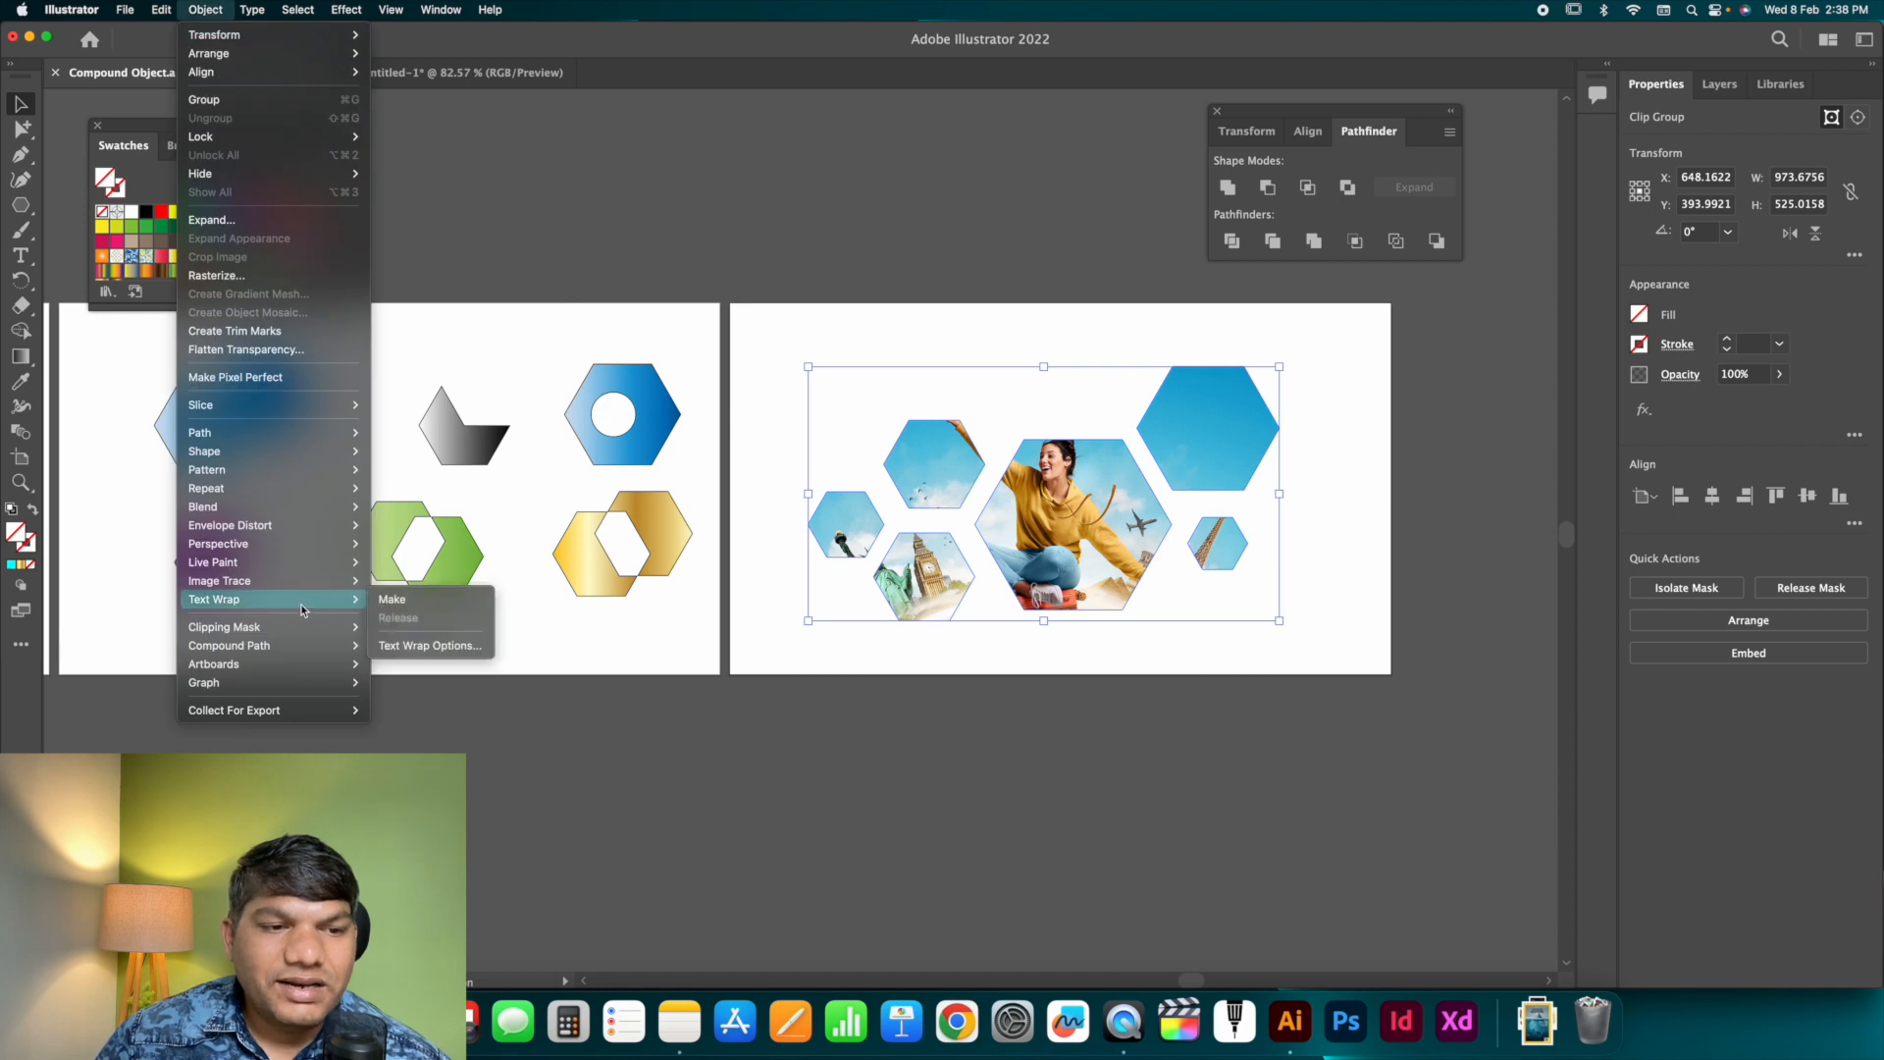
mouse_move(310, 645)
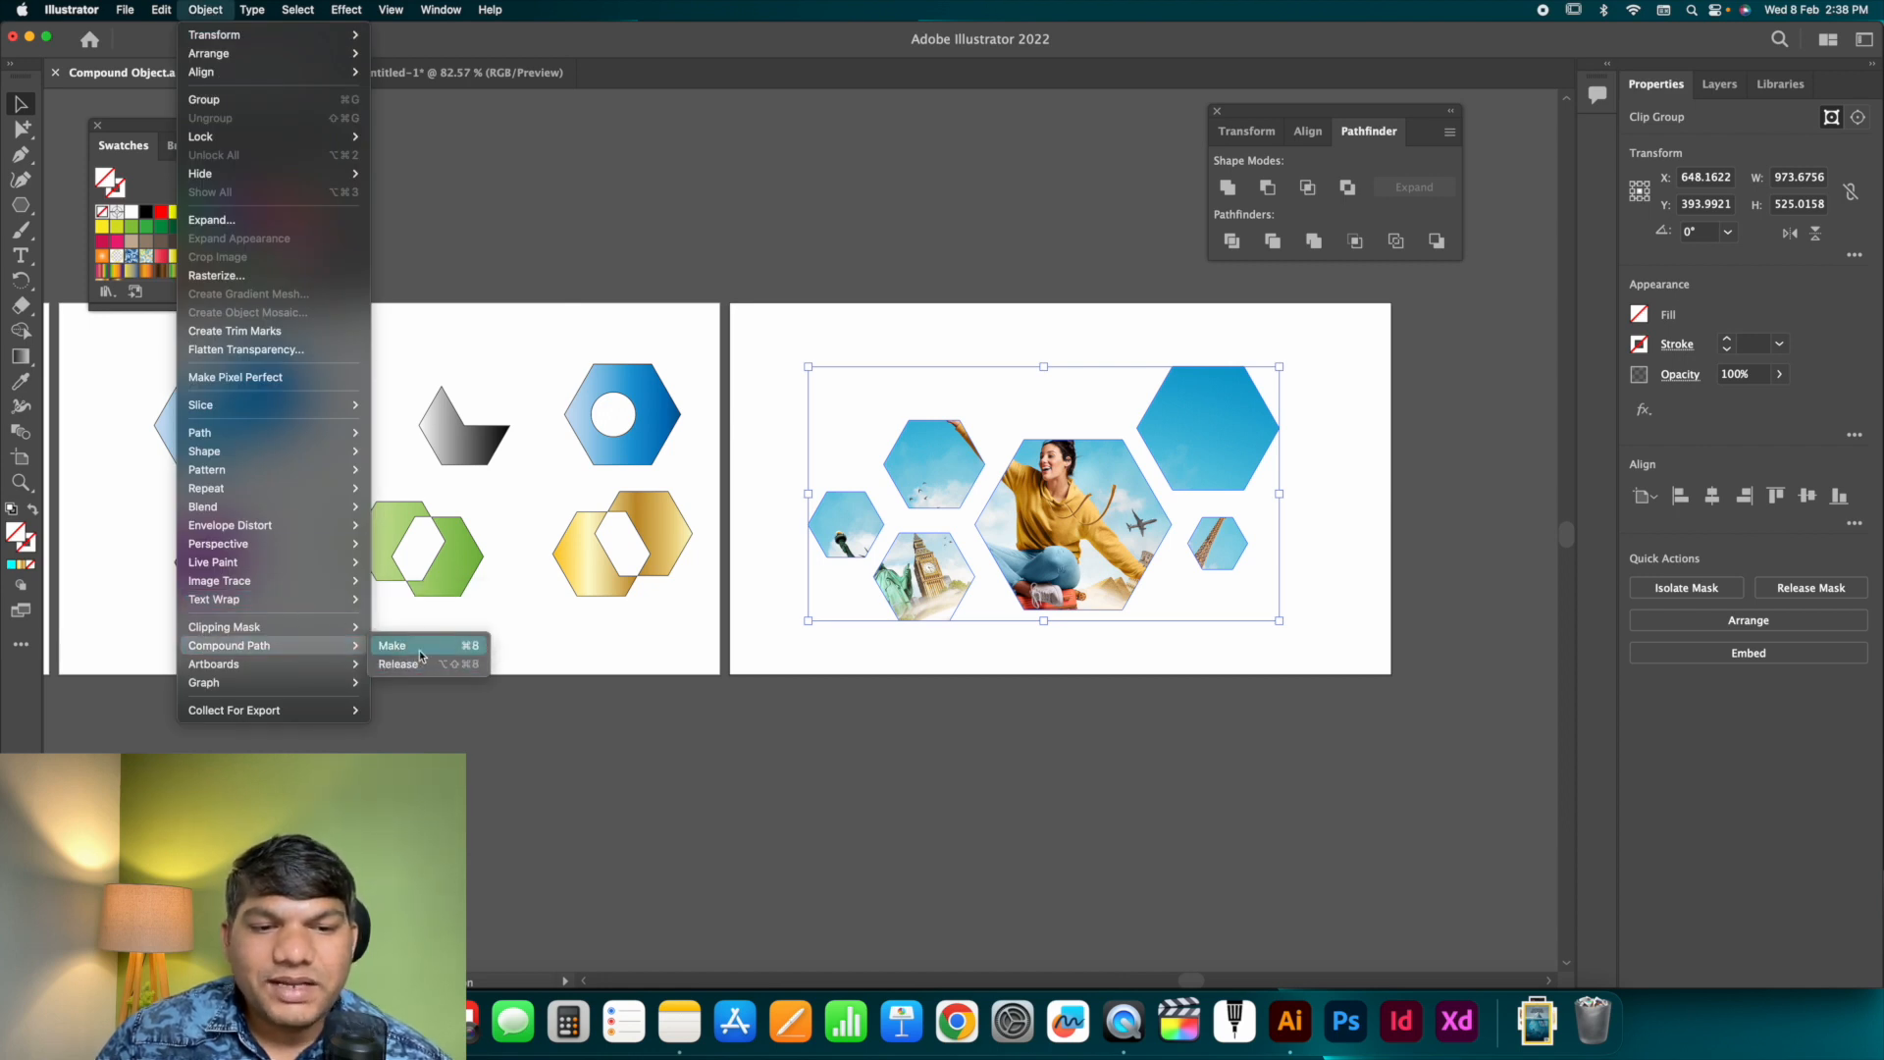
left_click(690, 703)
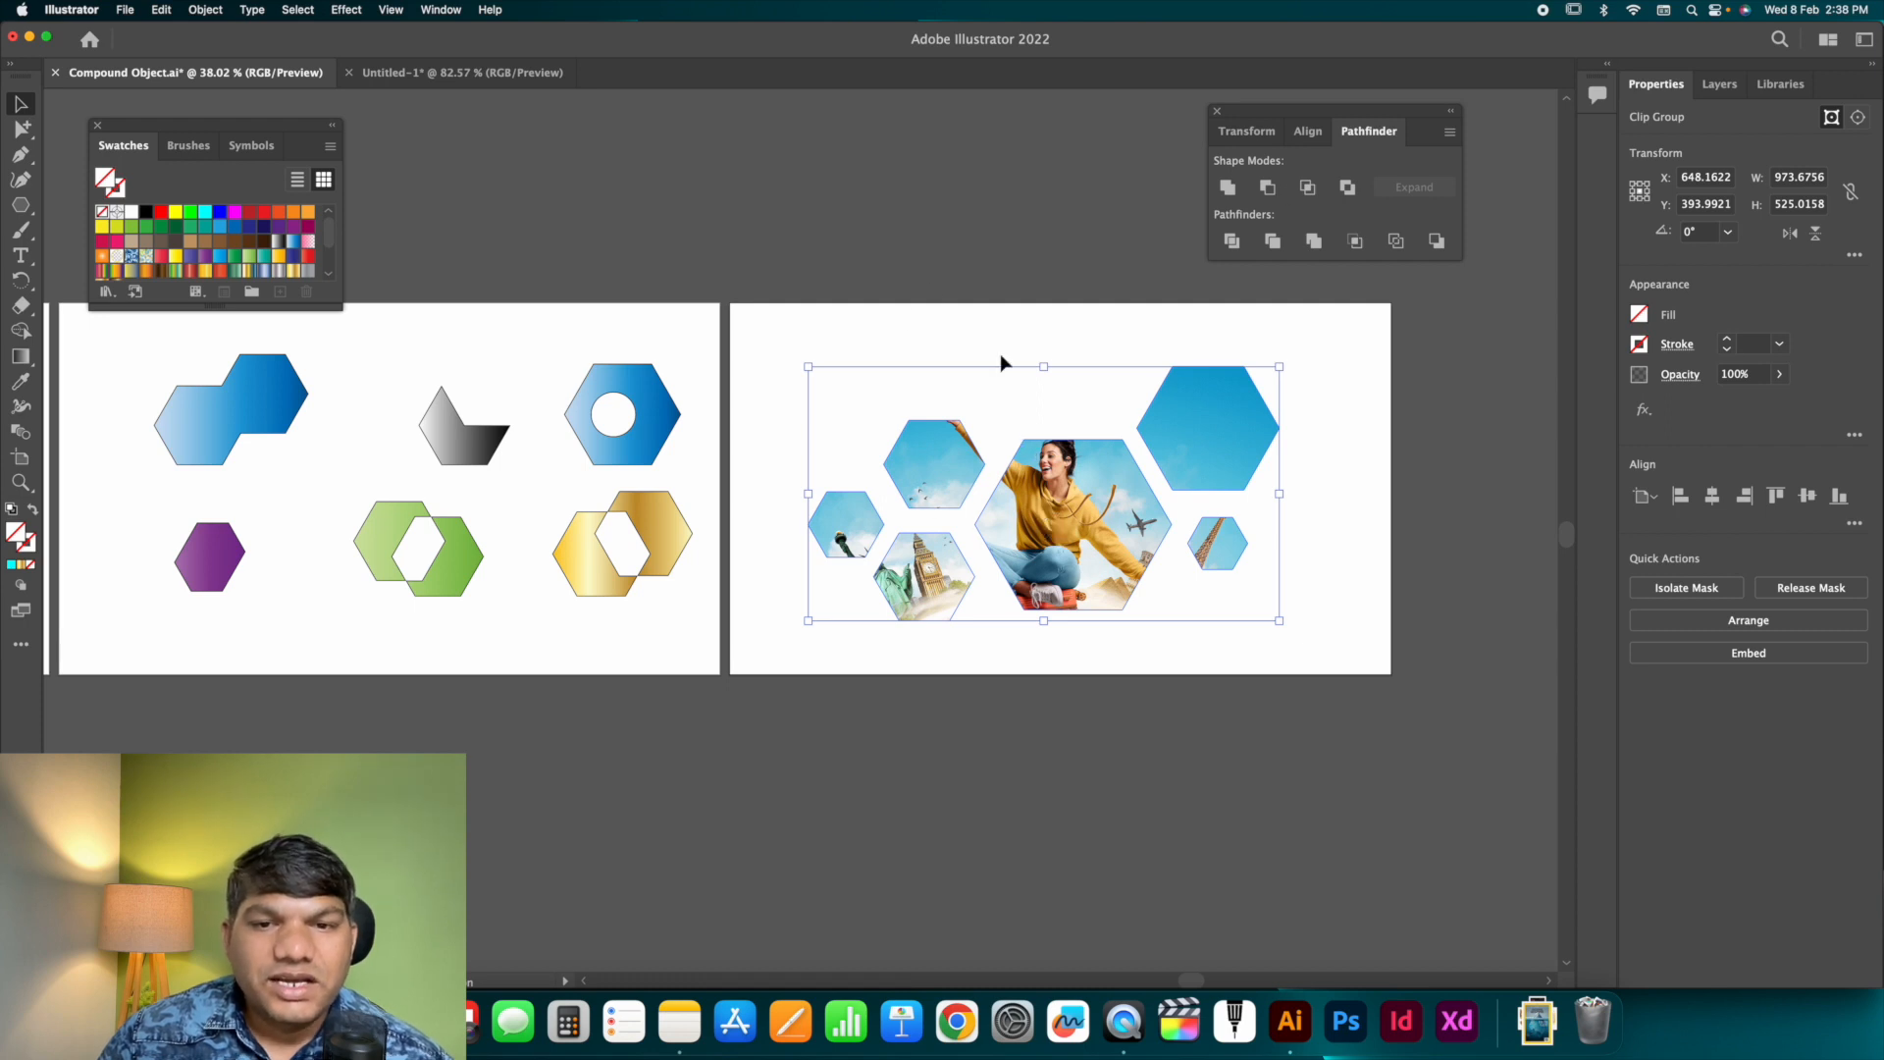
left_click(1309, 512)
Copy the "Design" text from the Untitled-1 document into Compound Object.ai and place it above the masked photo on the third artboard.
scroll(891, 493, "up", 3)
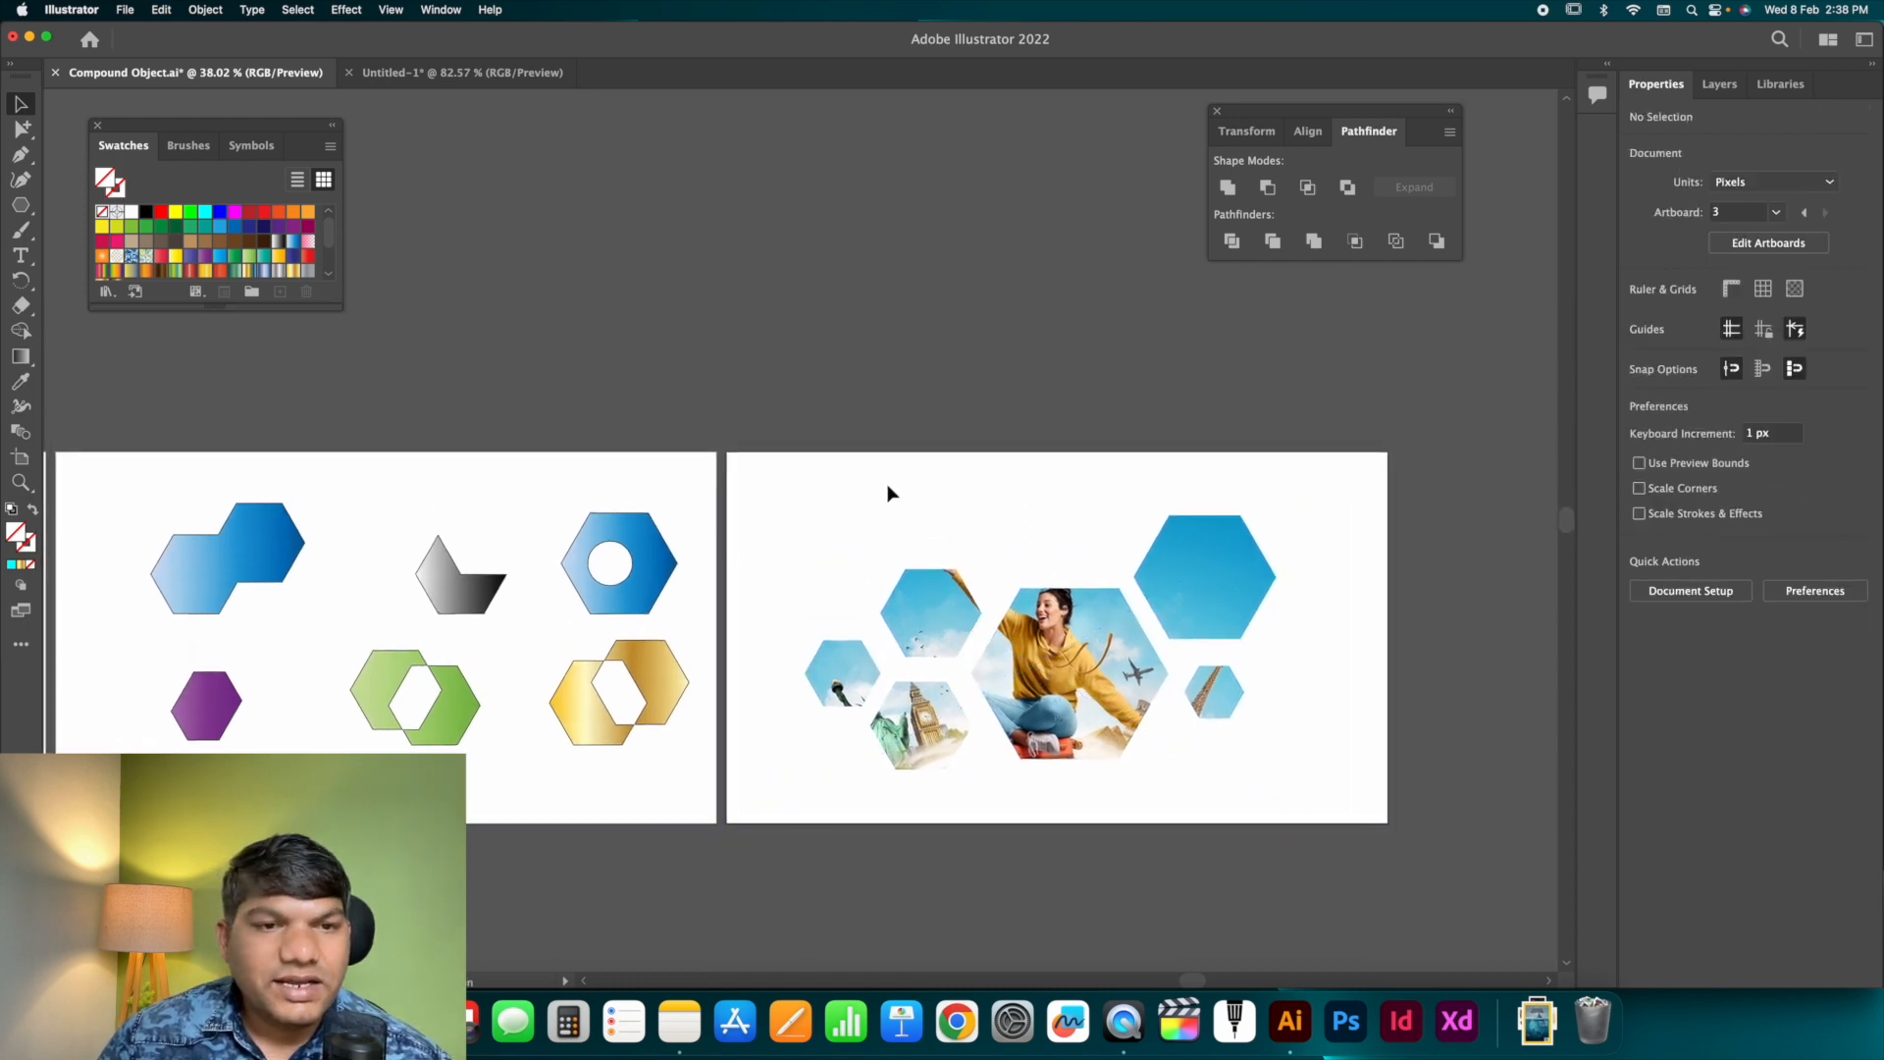
left_click(418, 78)
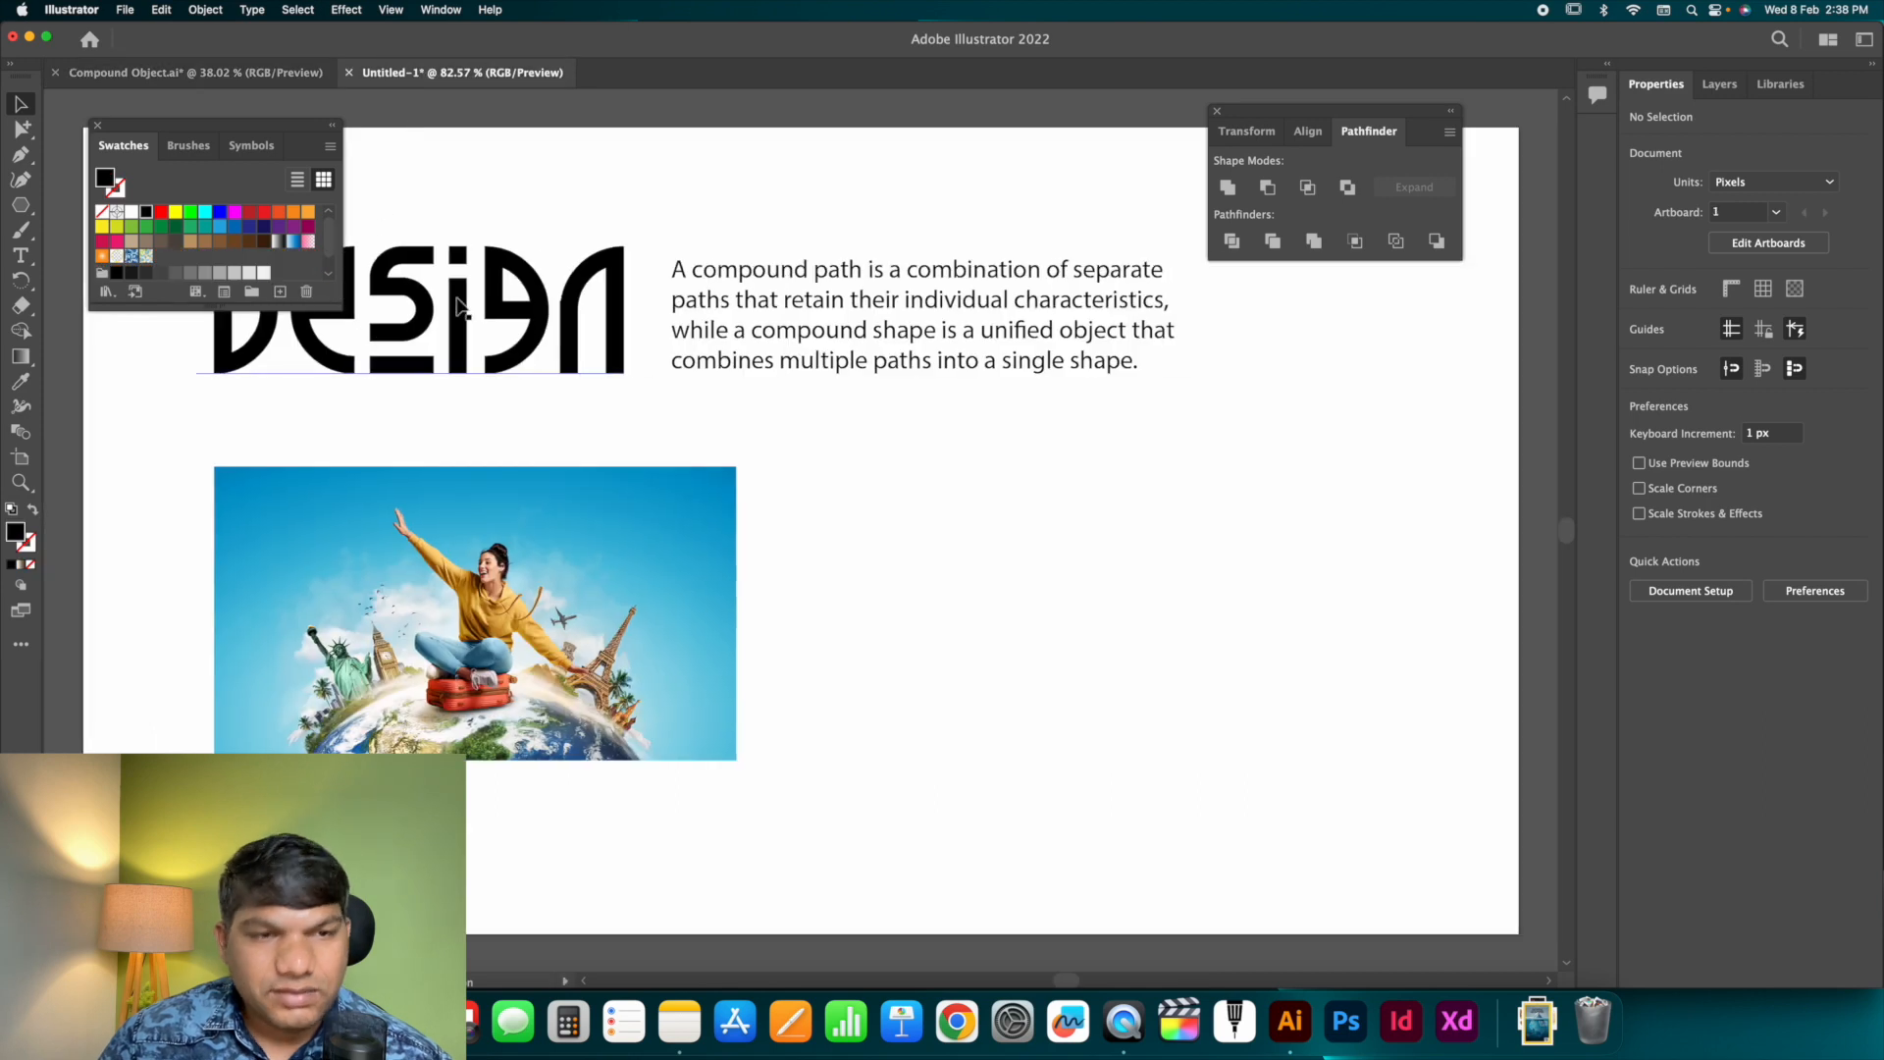
left_click(464, 299)
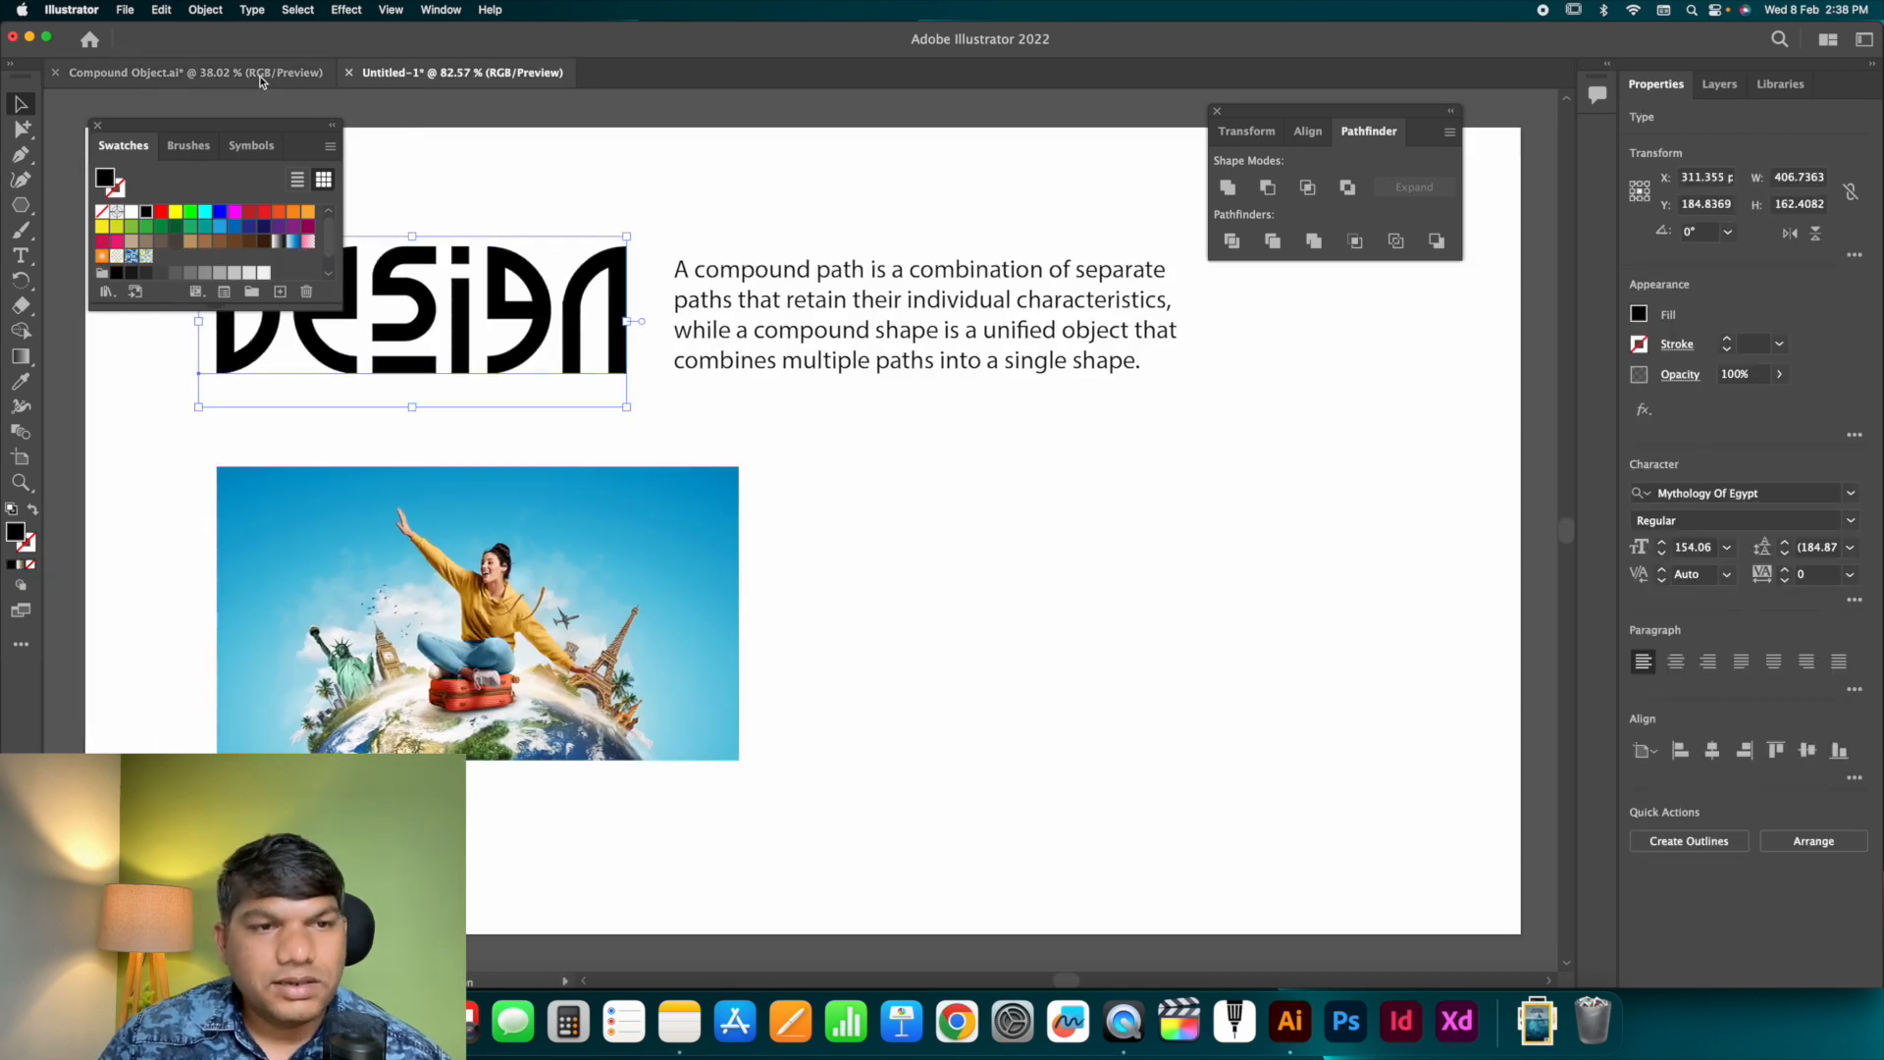
left_click(187, 72)
key("super+v")
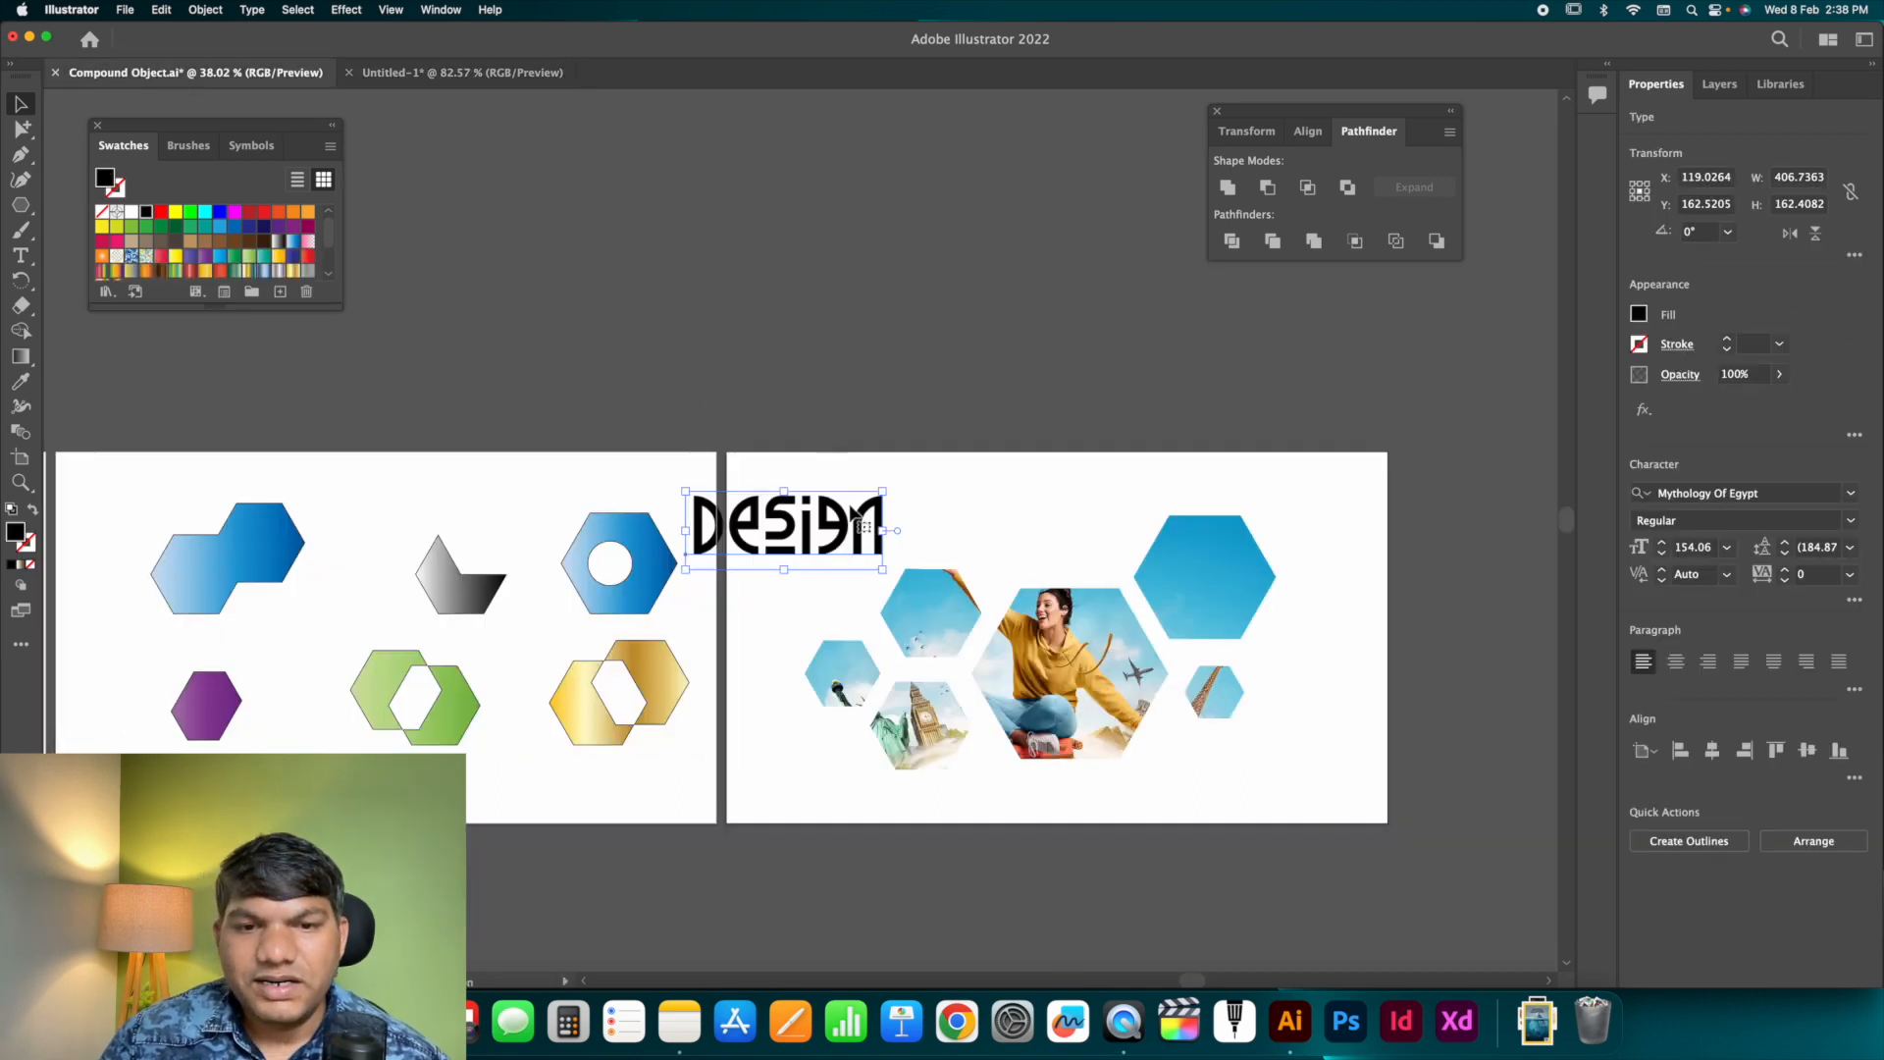
left_click_drag(876, 510, 955, 511)
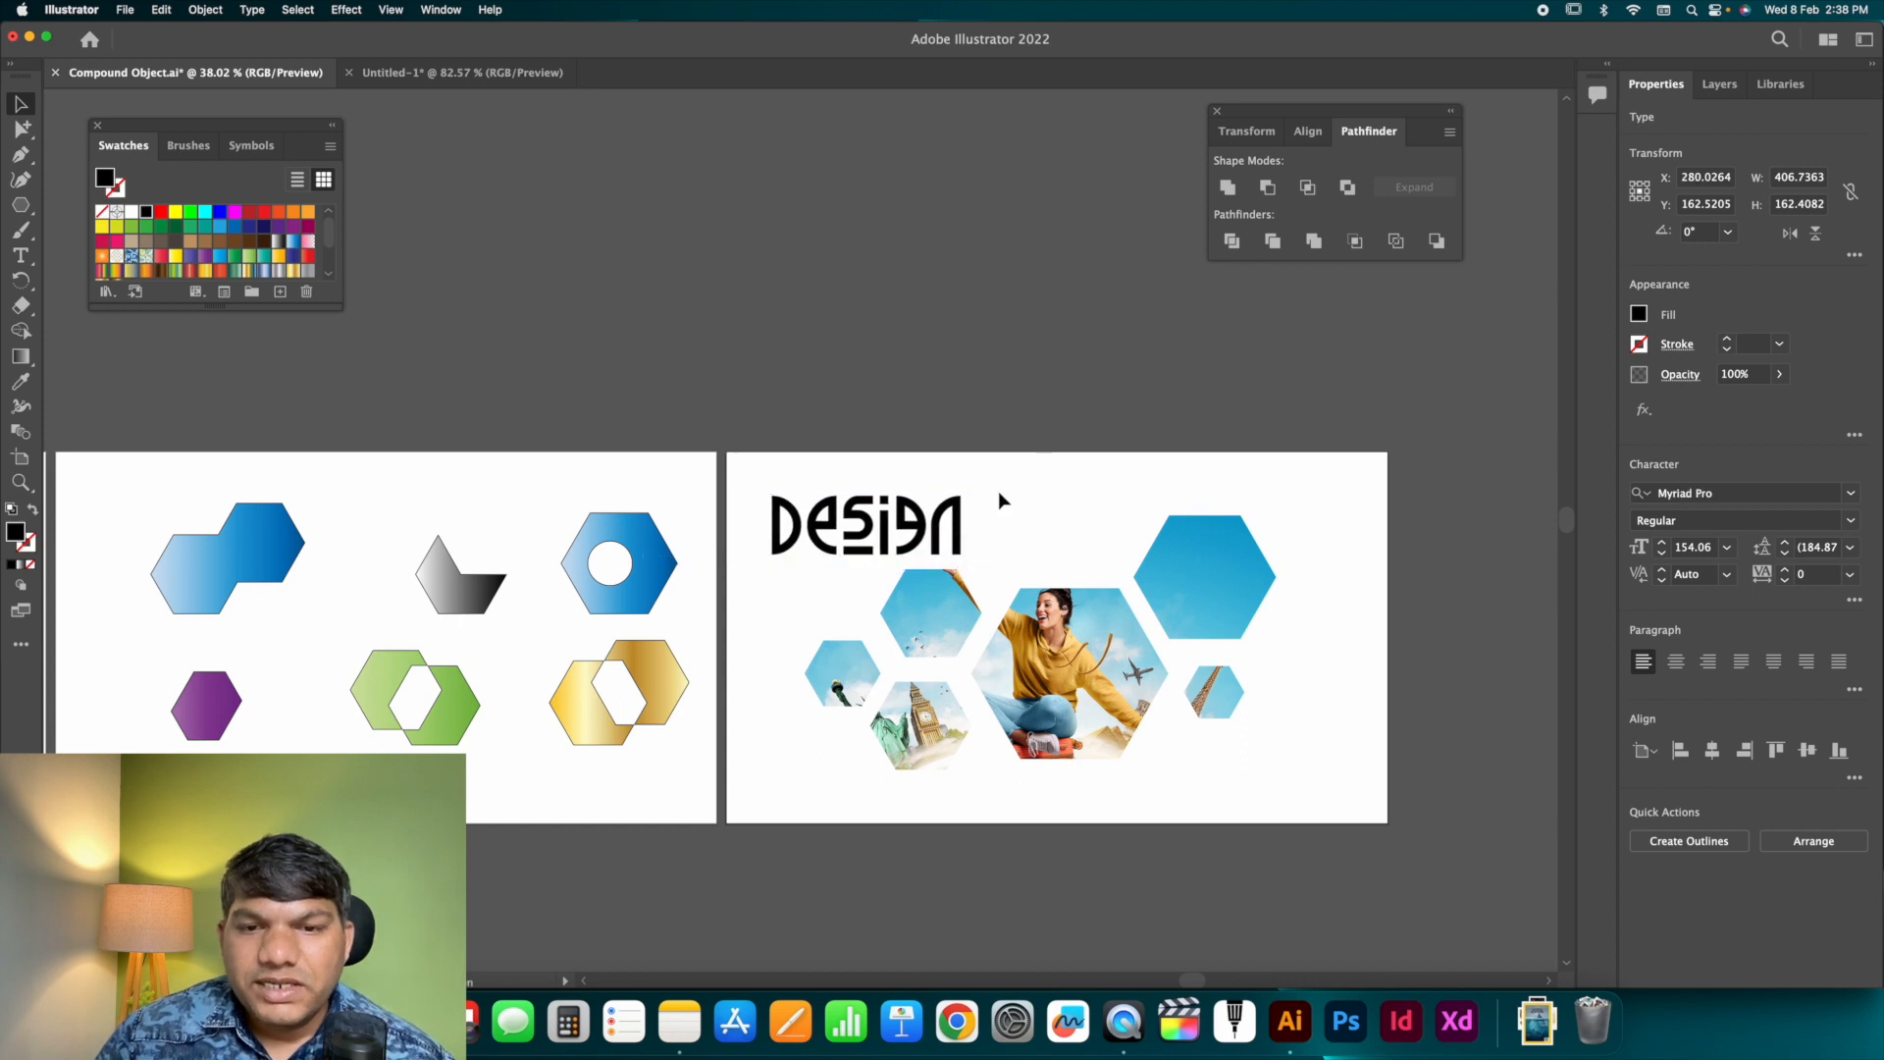
Examine the "Design" text as live type by selecting it and putting the text cursor between its letters.
left_click(997, 498)
left_click(912, 530)
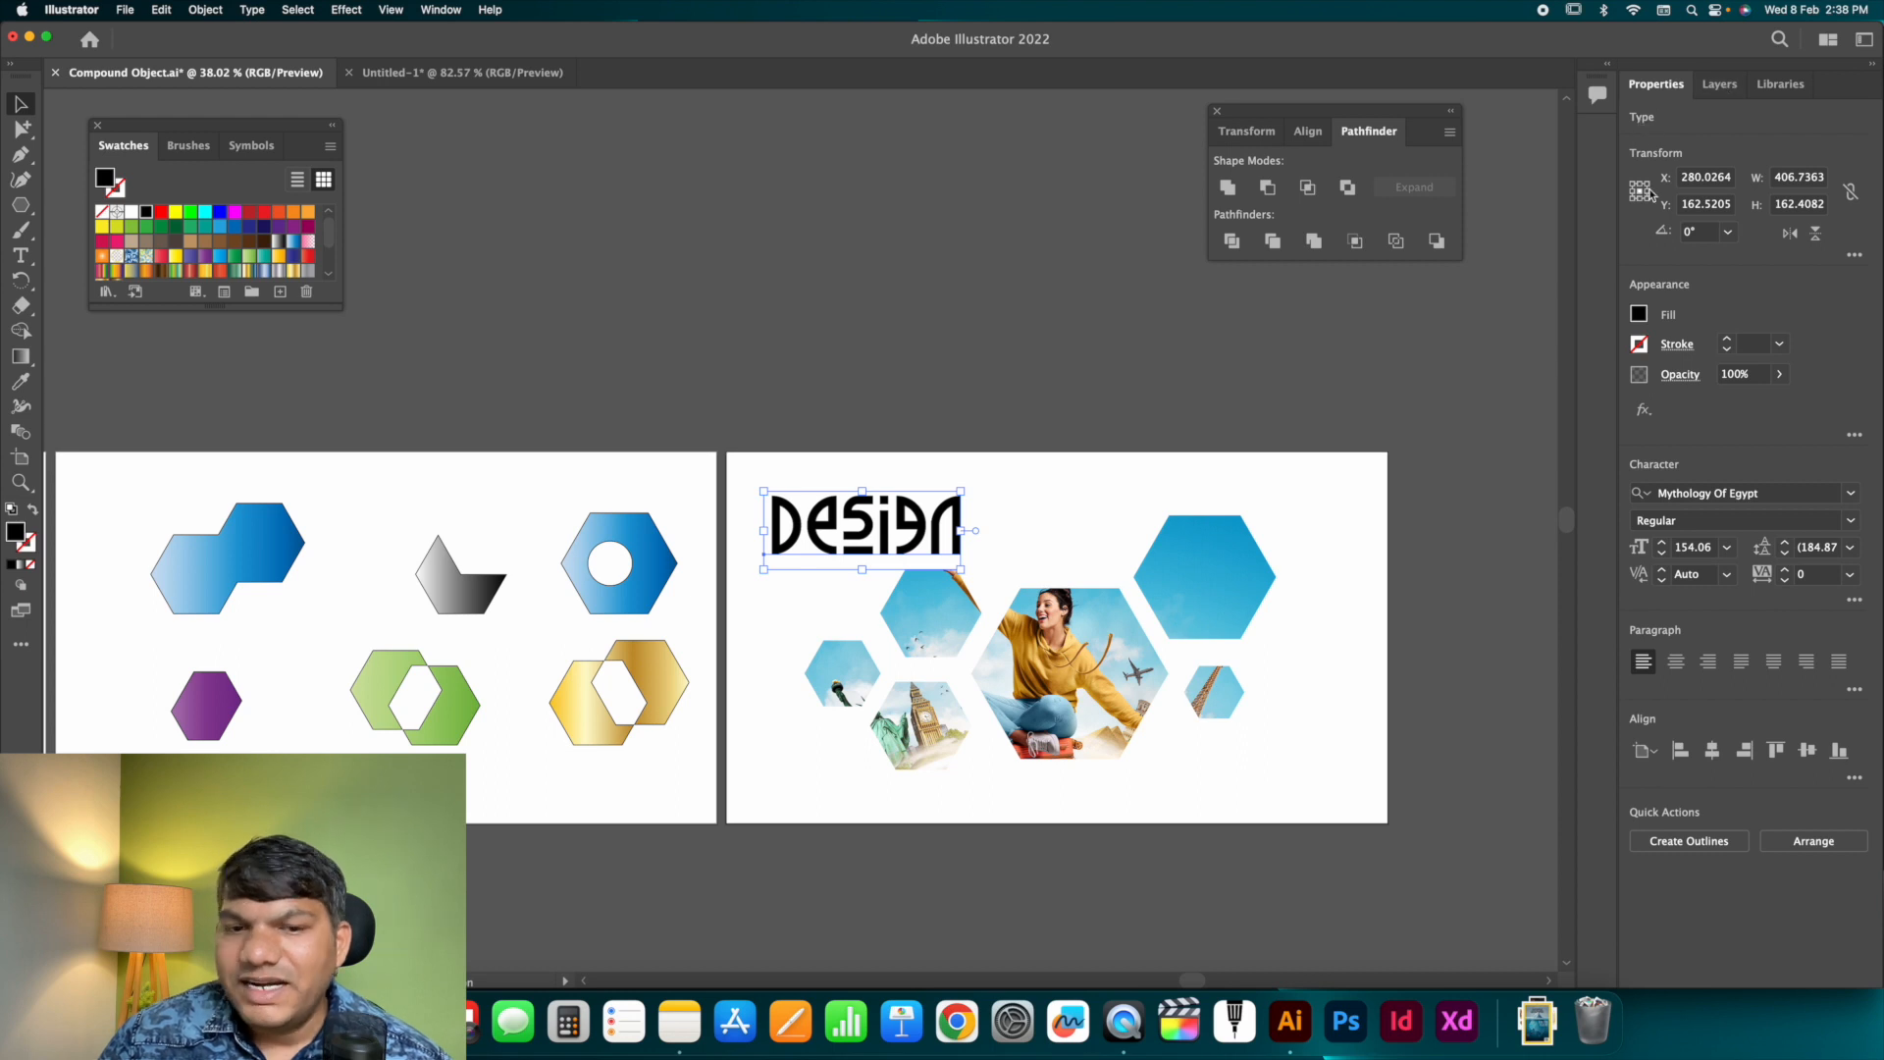
left_click(960, 468)
double_click(926, 518)
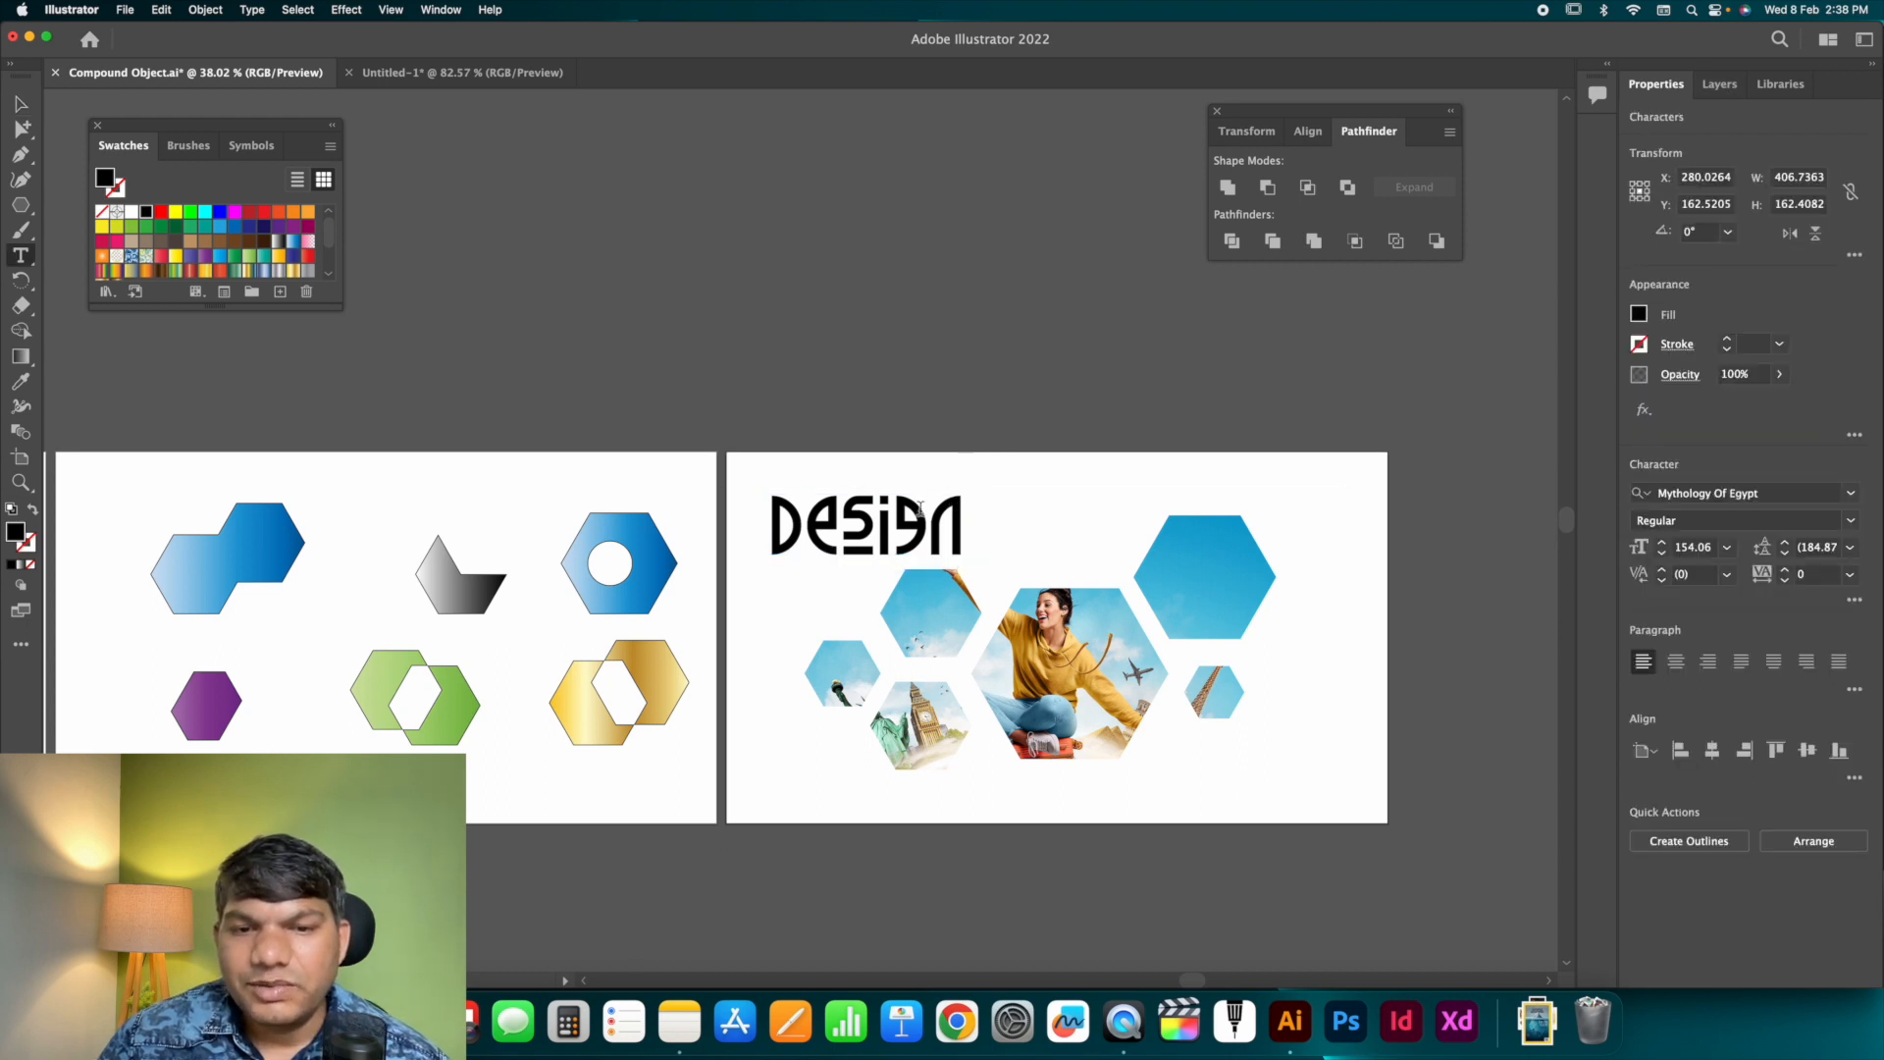
left_click_drag(926, 518, 825, 513)
left_click(923, 520)
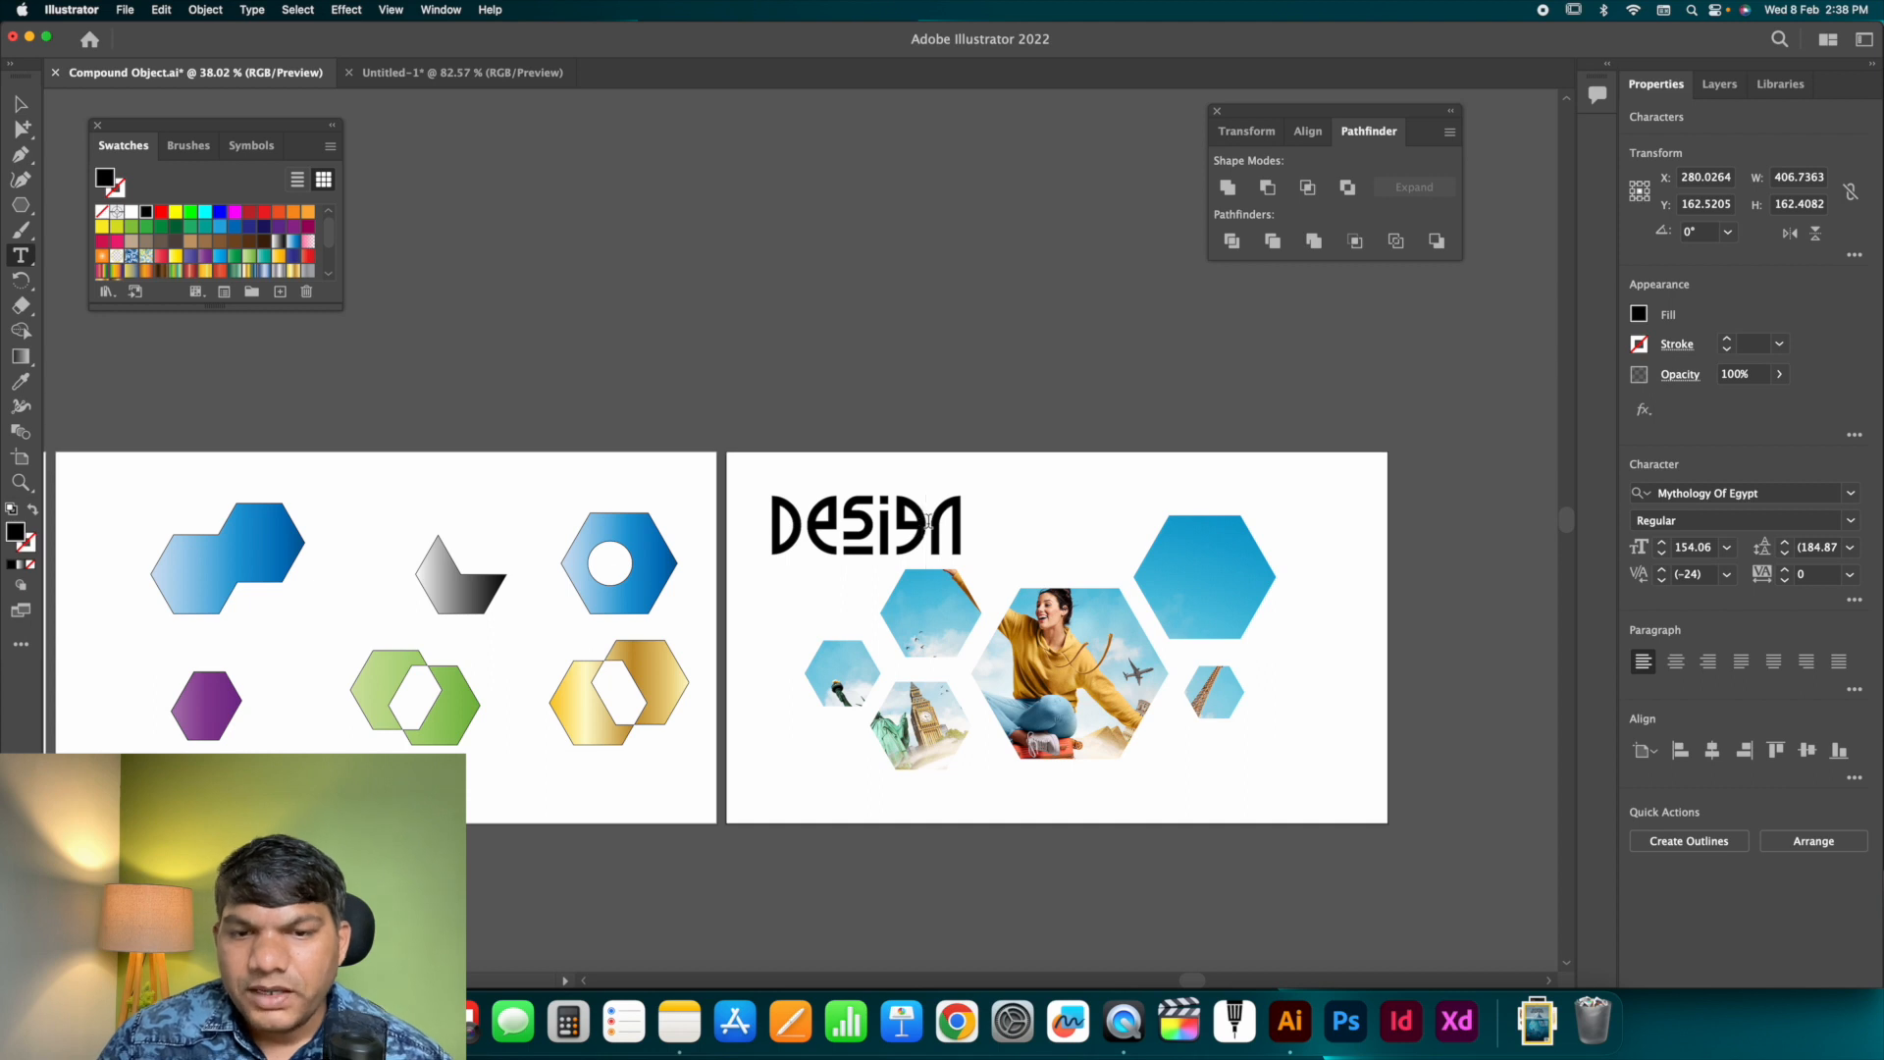
key("Escape")
Try a blue gradient and a solid red fill on the live "Design" text, and restore its black fill.
left_click(979, 425)
left_click_drag(942, 504, 946, 503)
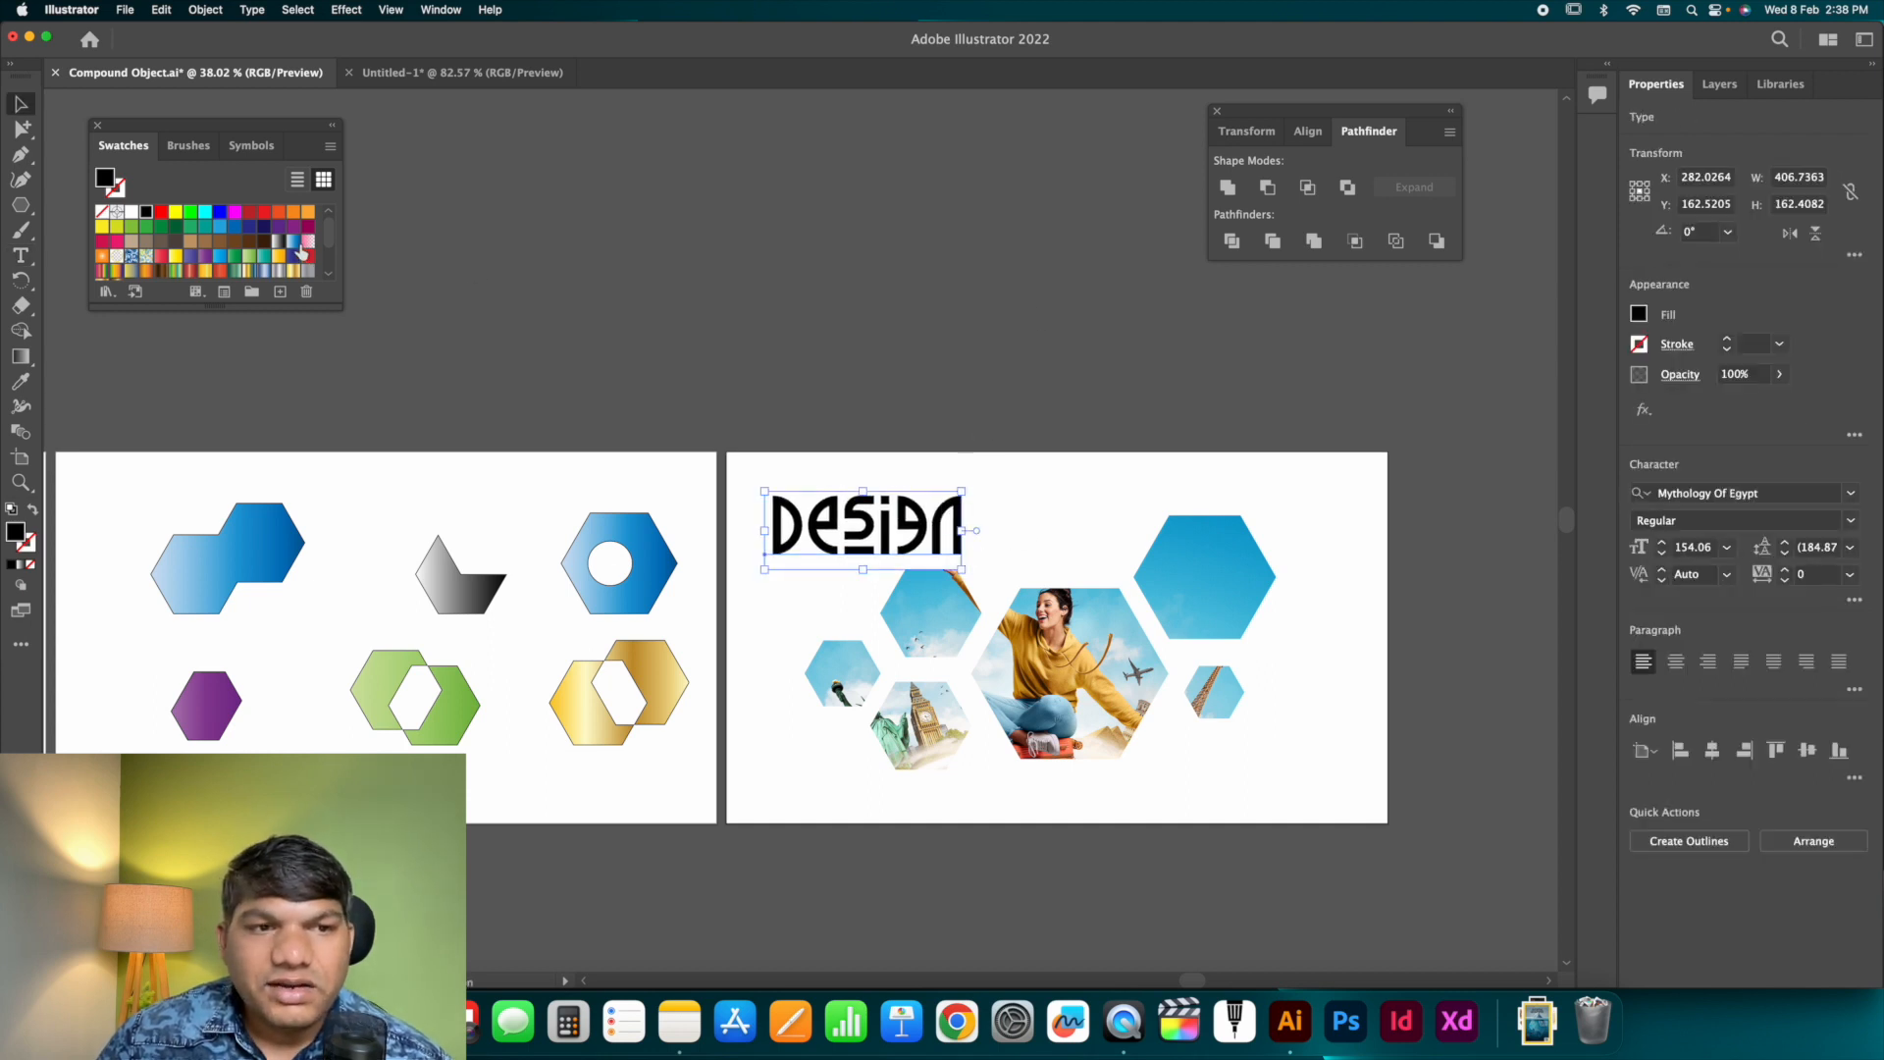
left_click(293, 241)
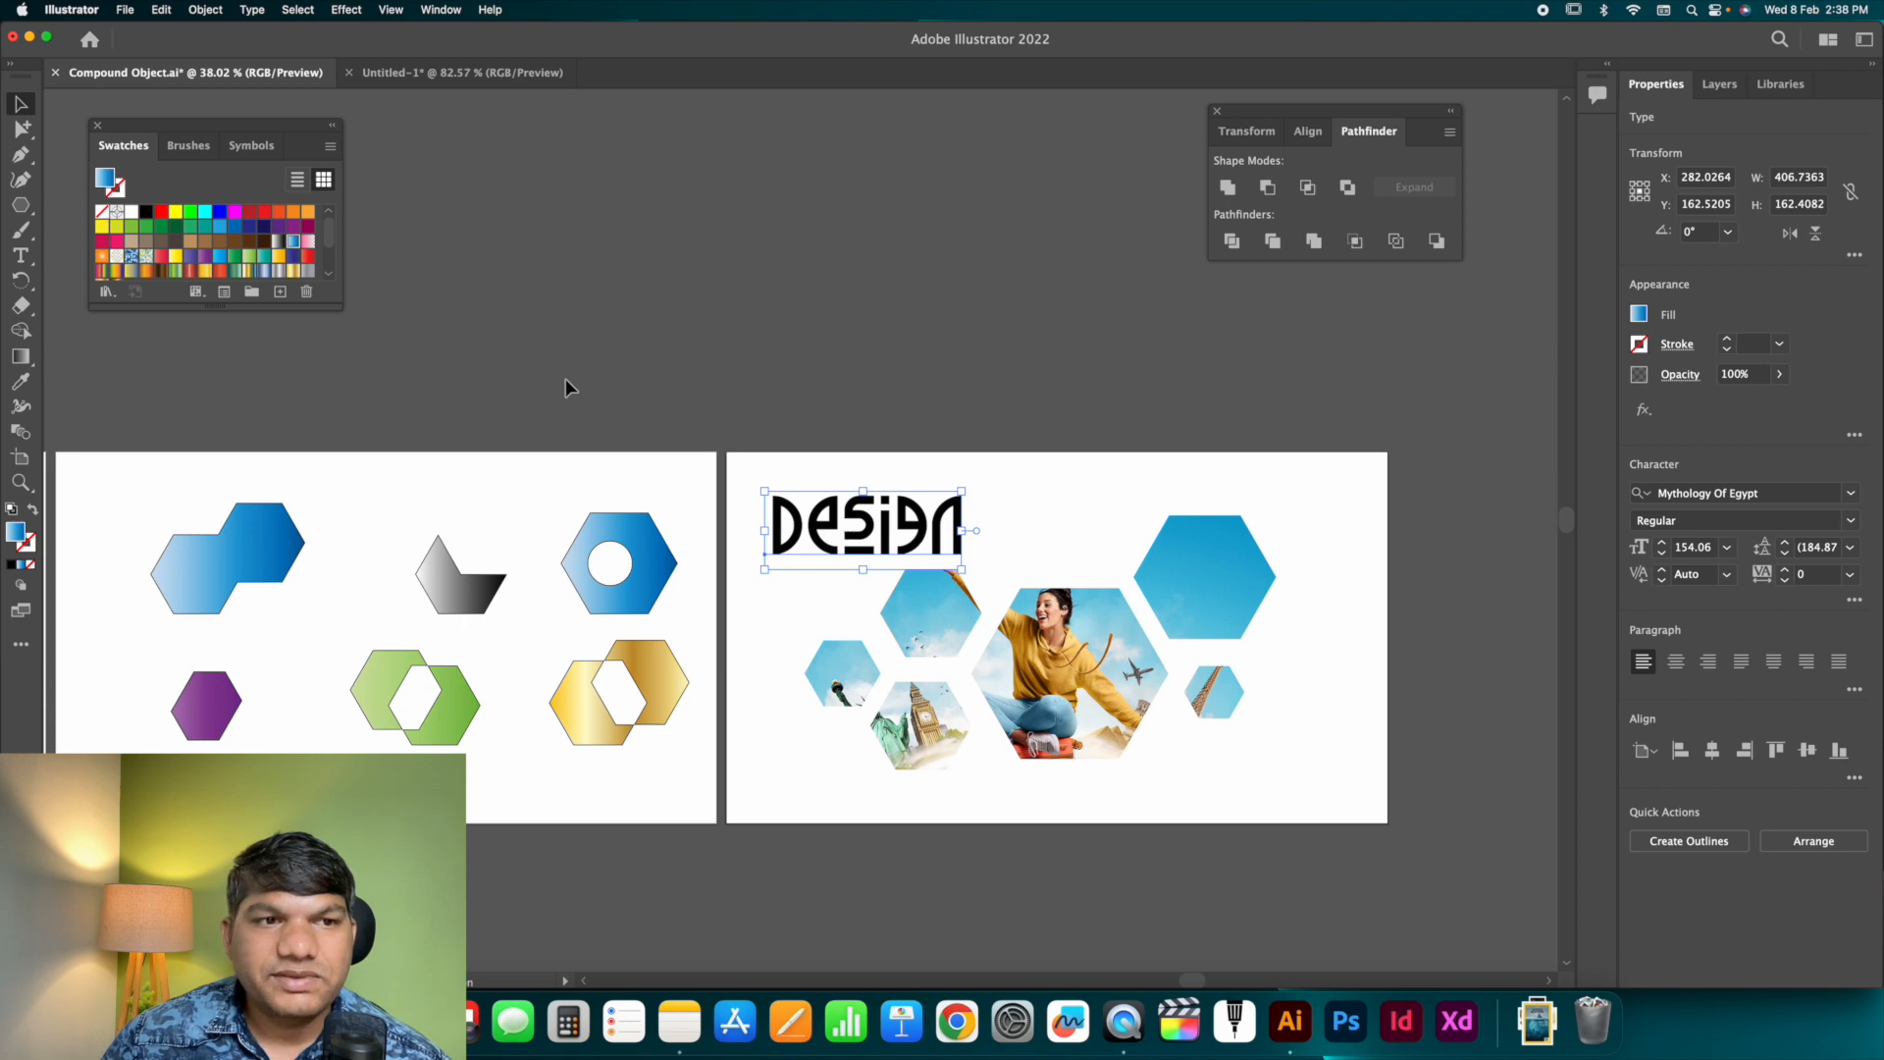
left_click(261, 213)
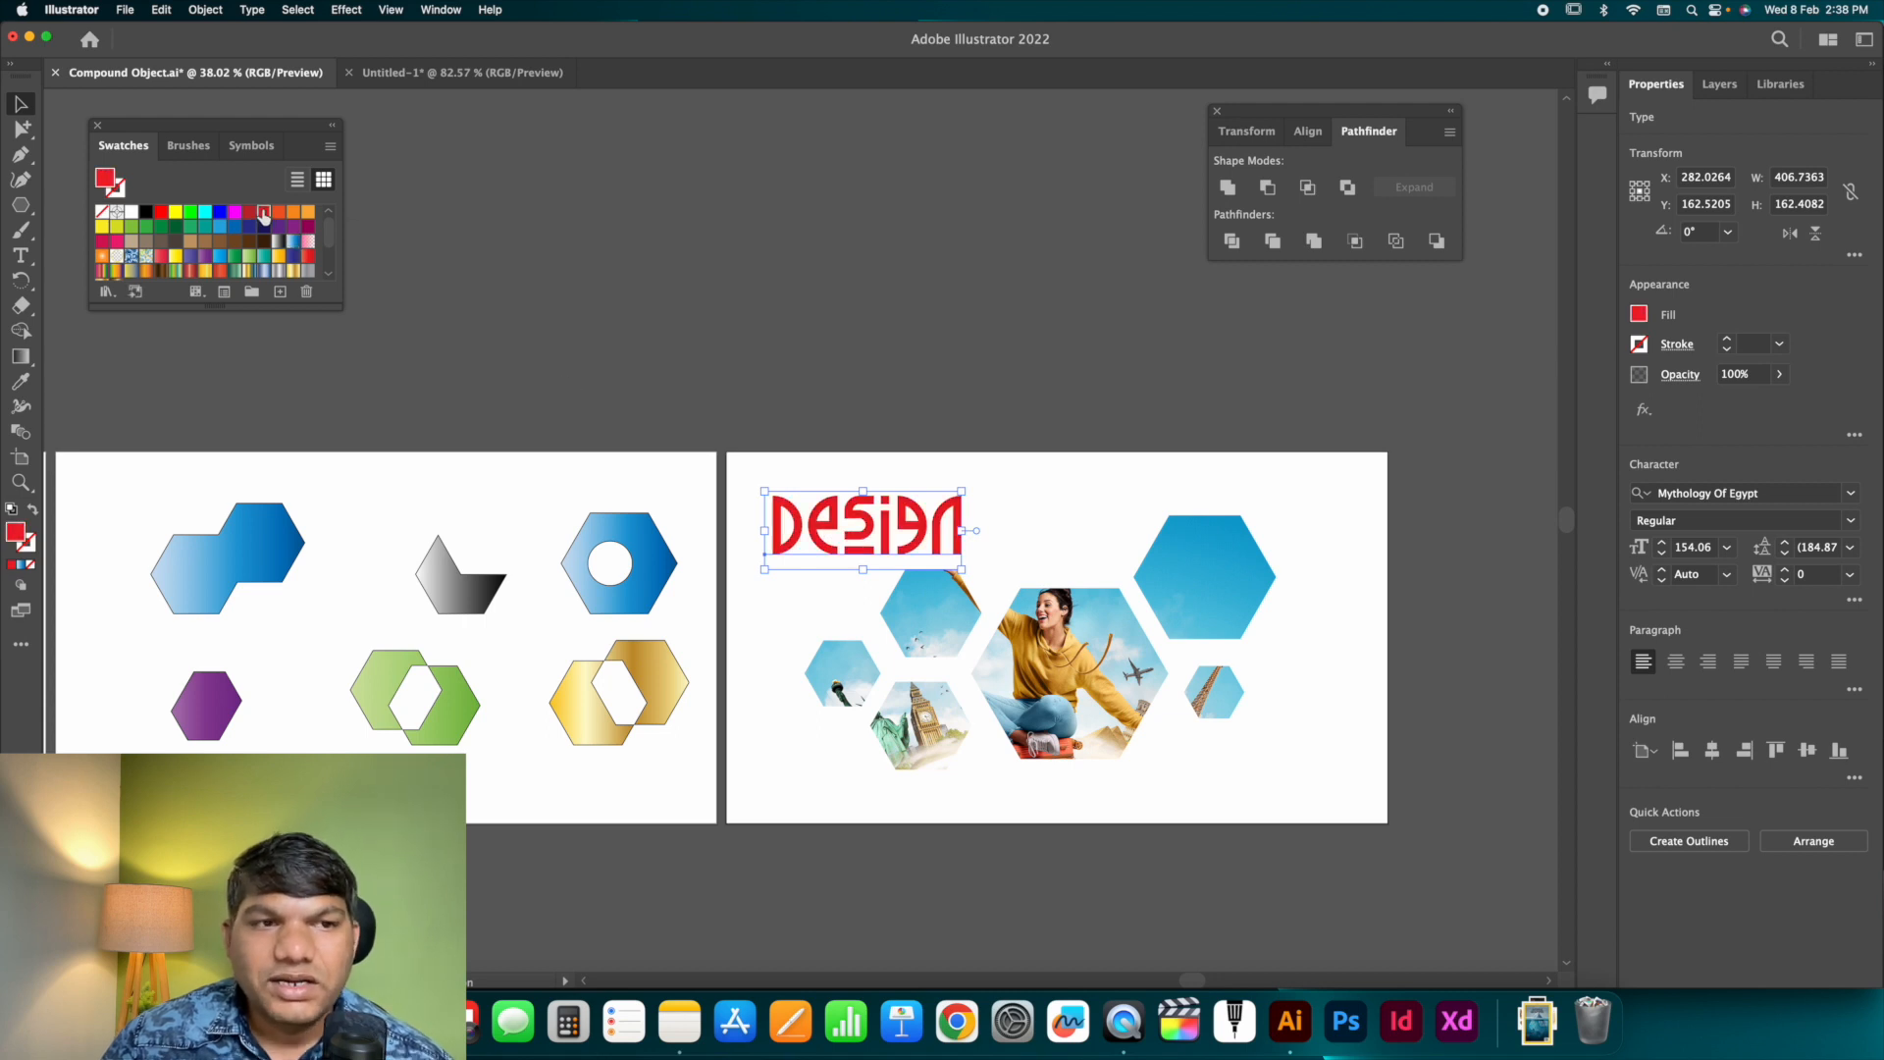
left_click(757, 462)
left_click(796, 508)
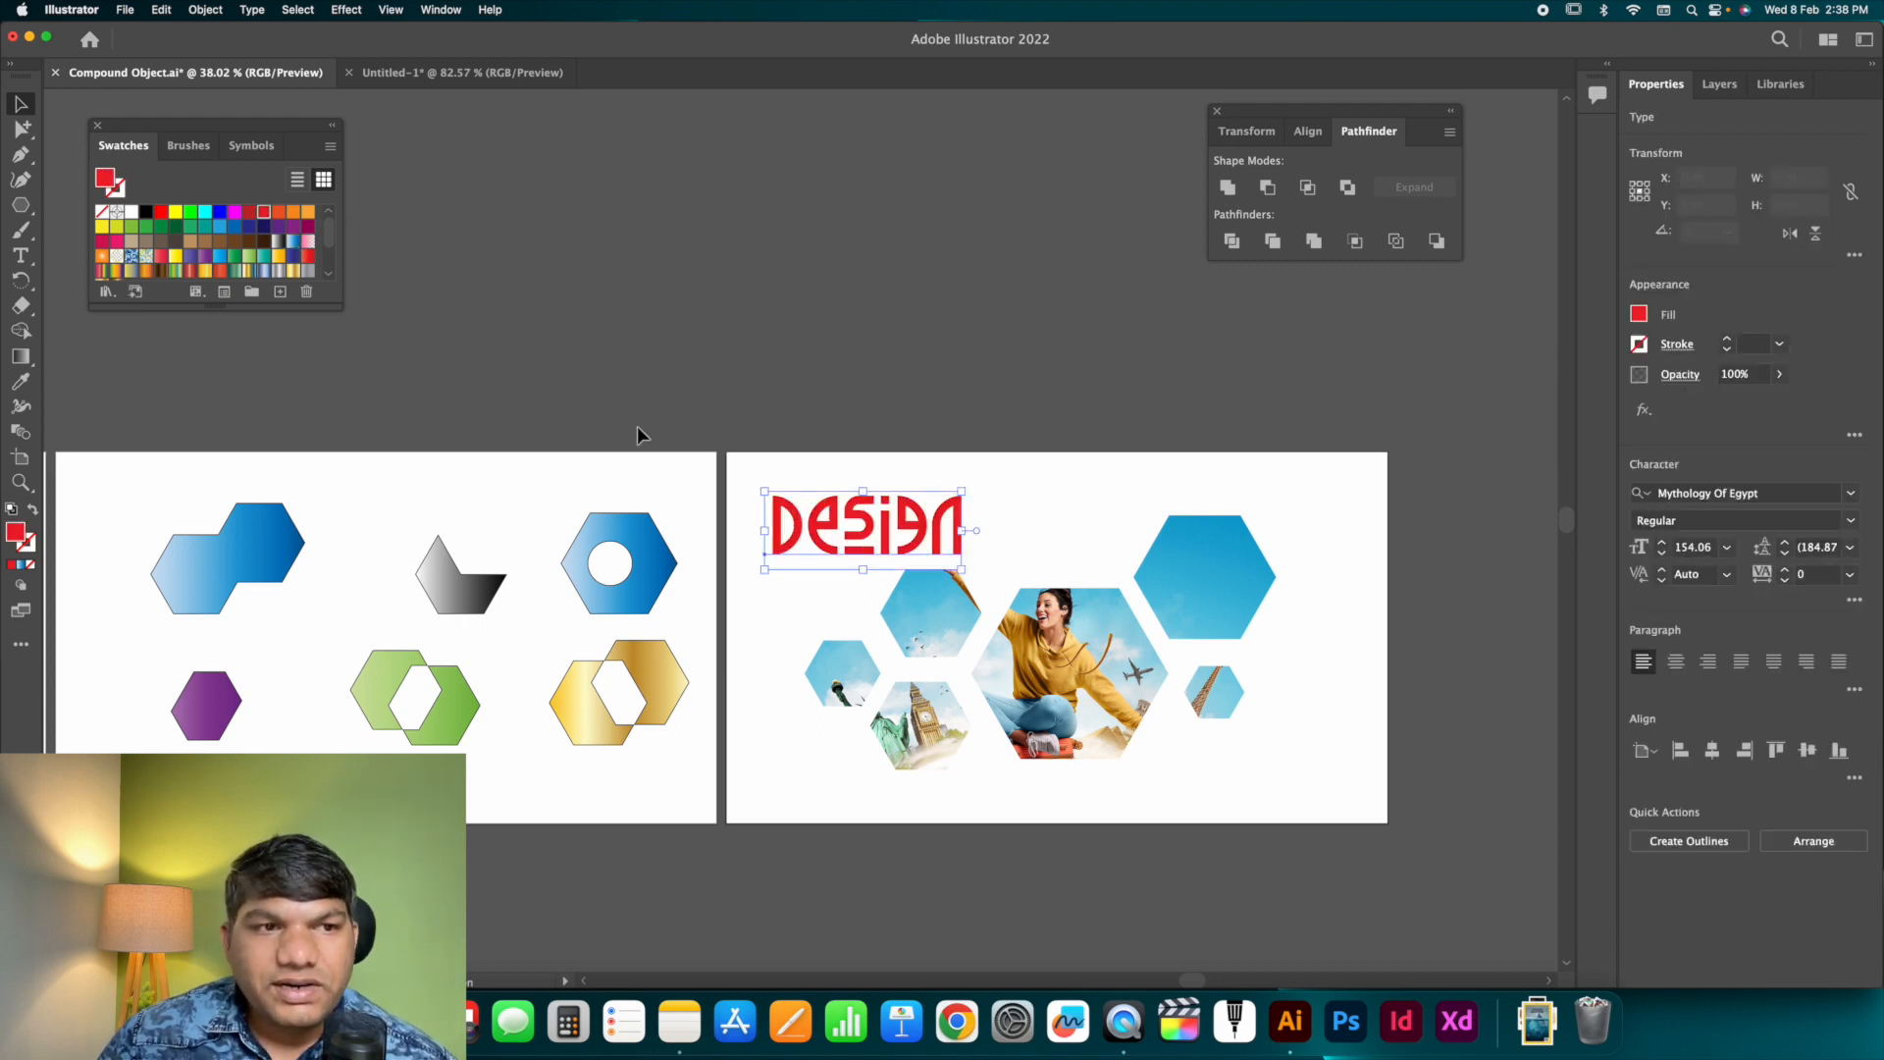
left_click(149, 212)
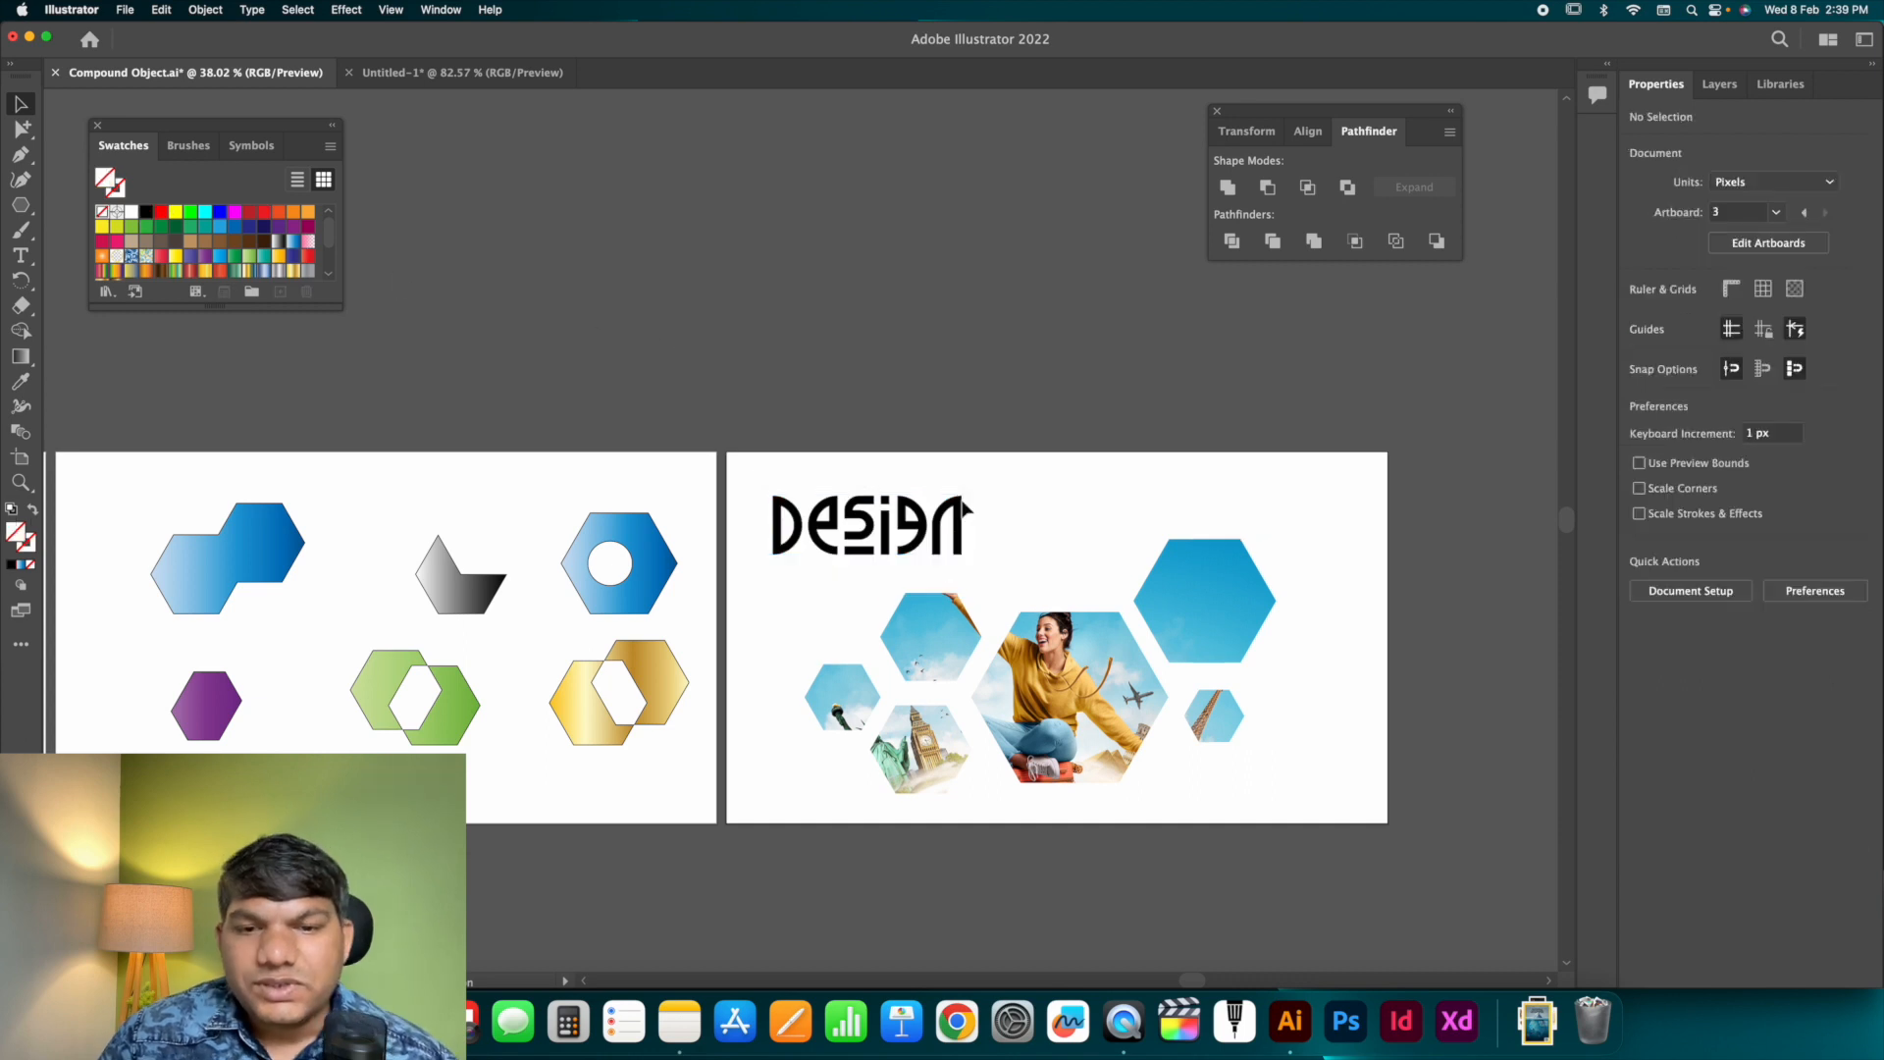
Make a compound shape from the "Design" text and check its entry in the layers.
left_click(852, 532)
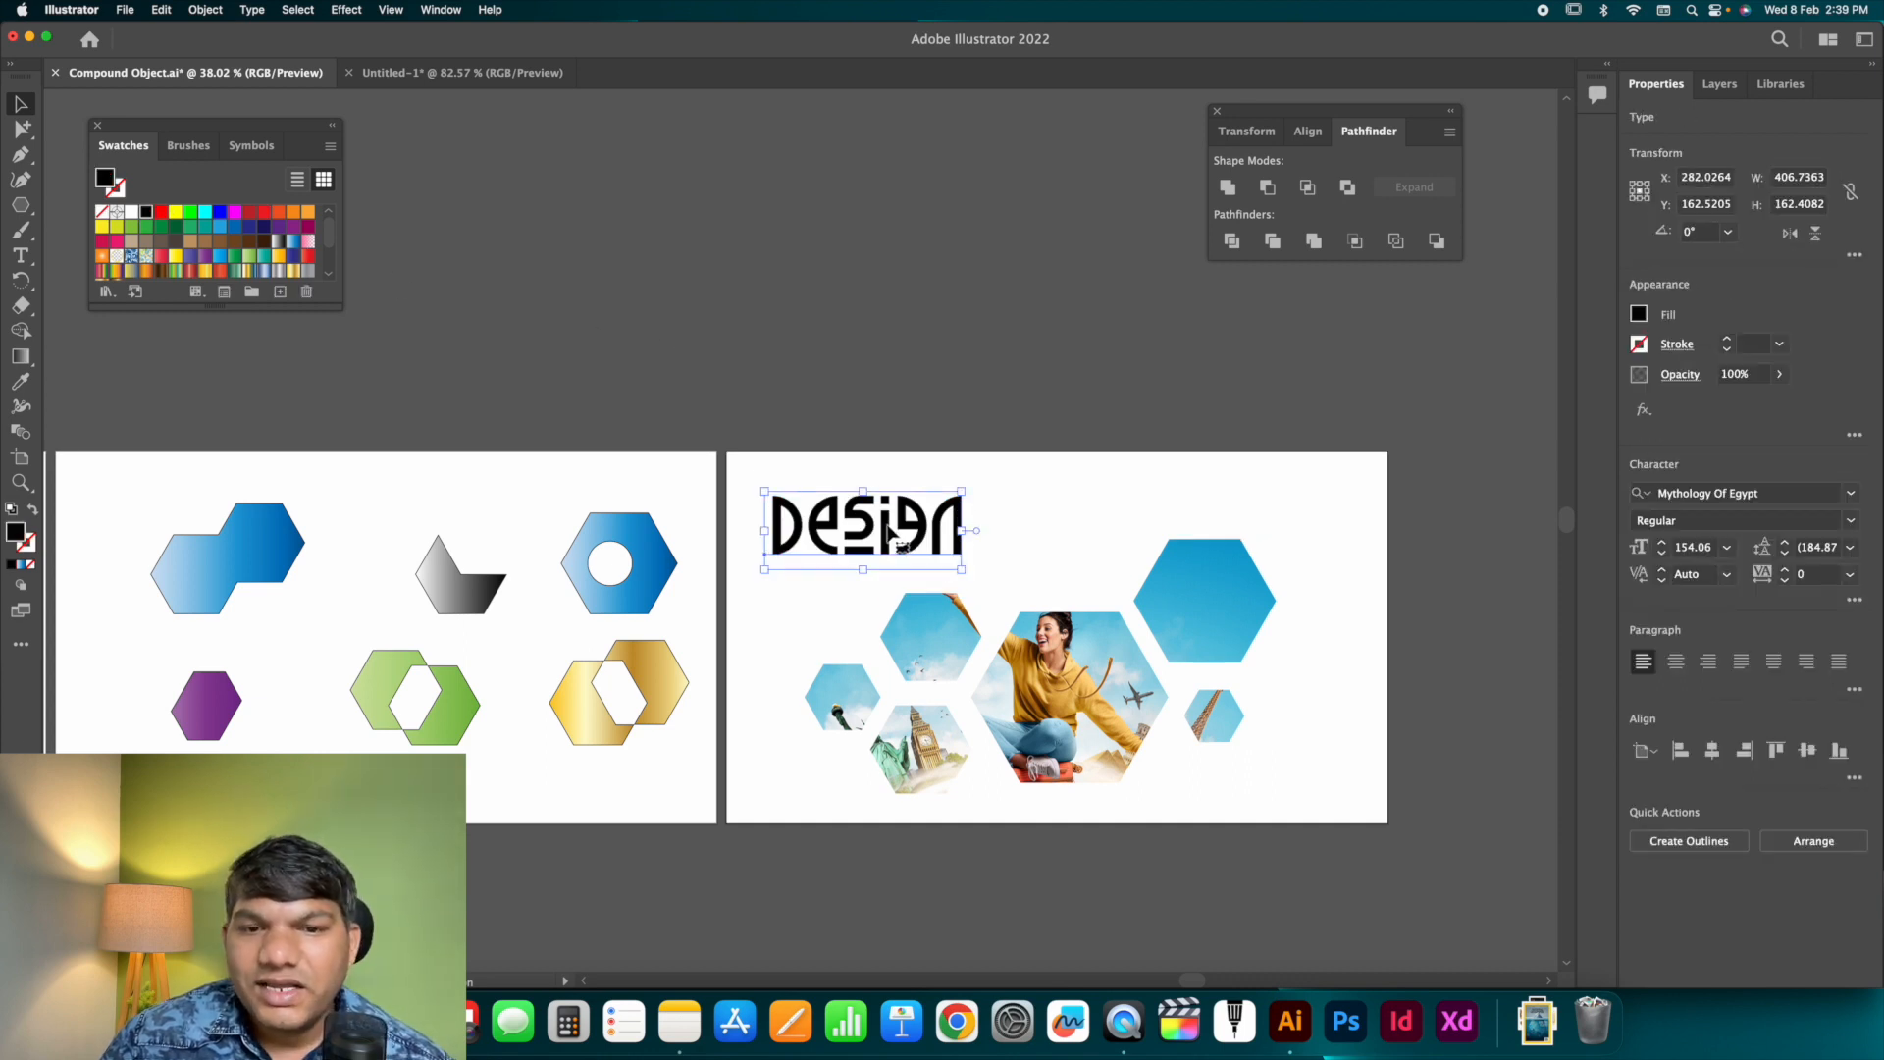
left_click_drag(915, 536, 924, 523)
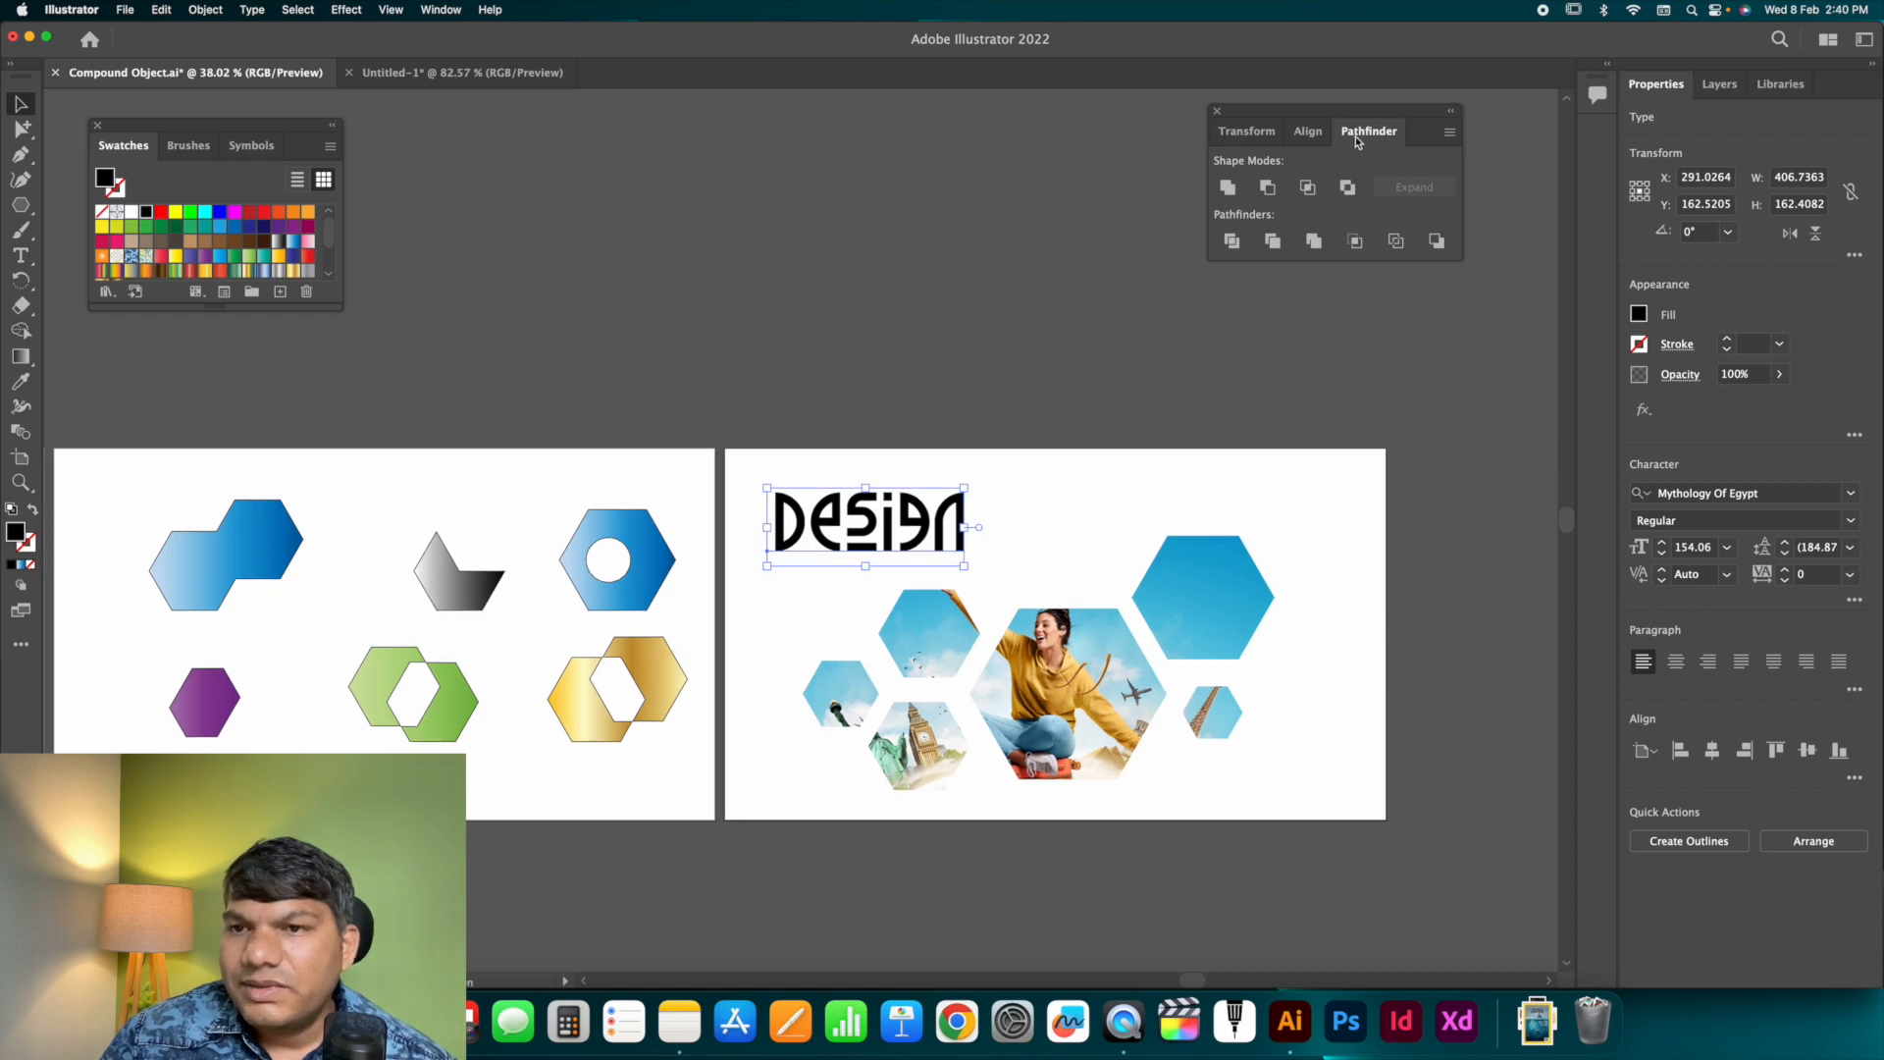
left_click(1450, 133)
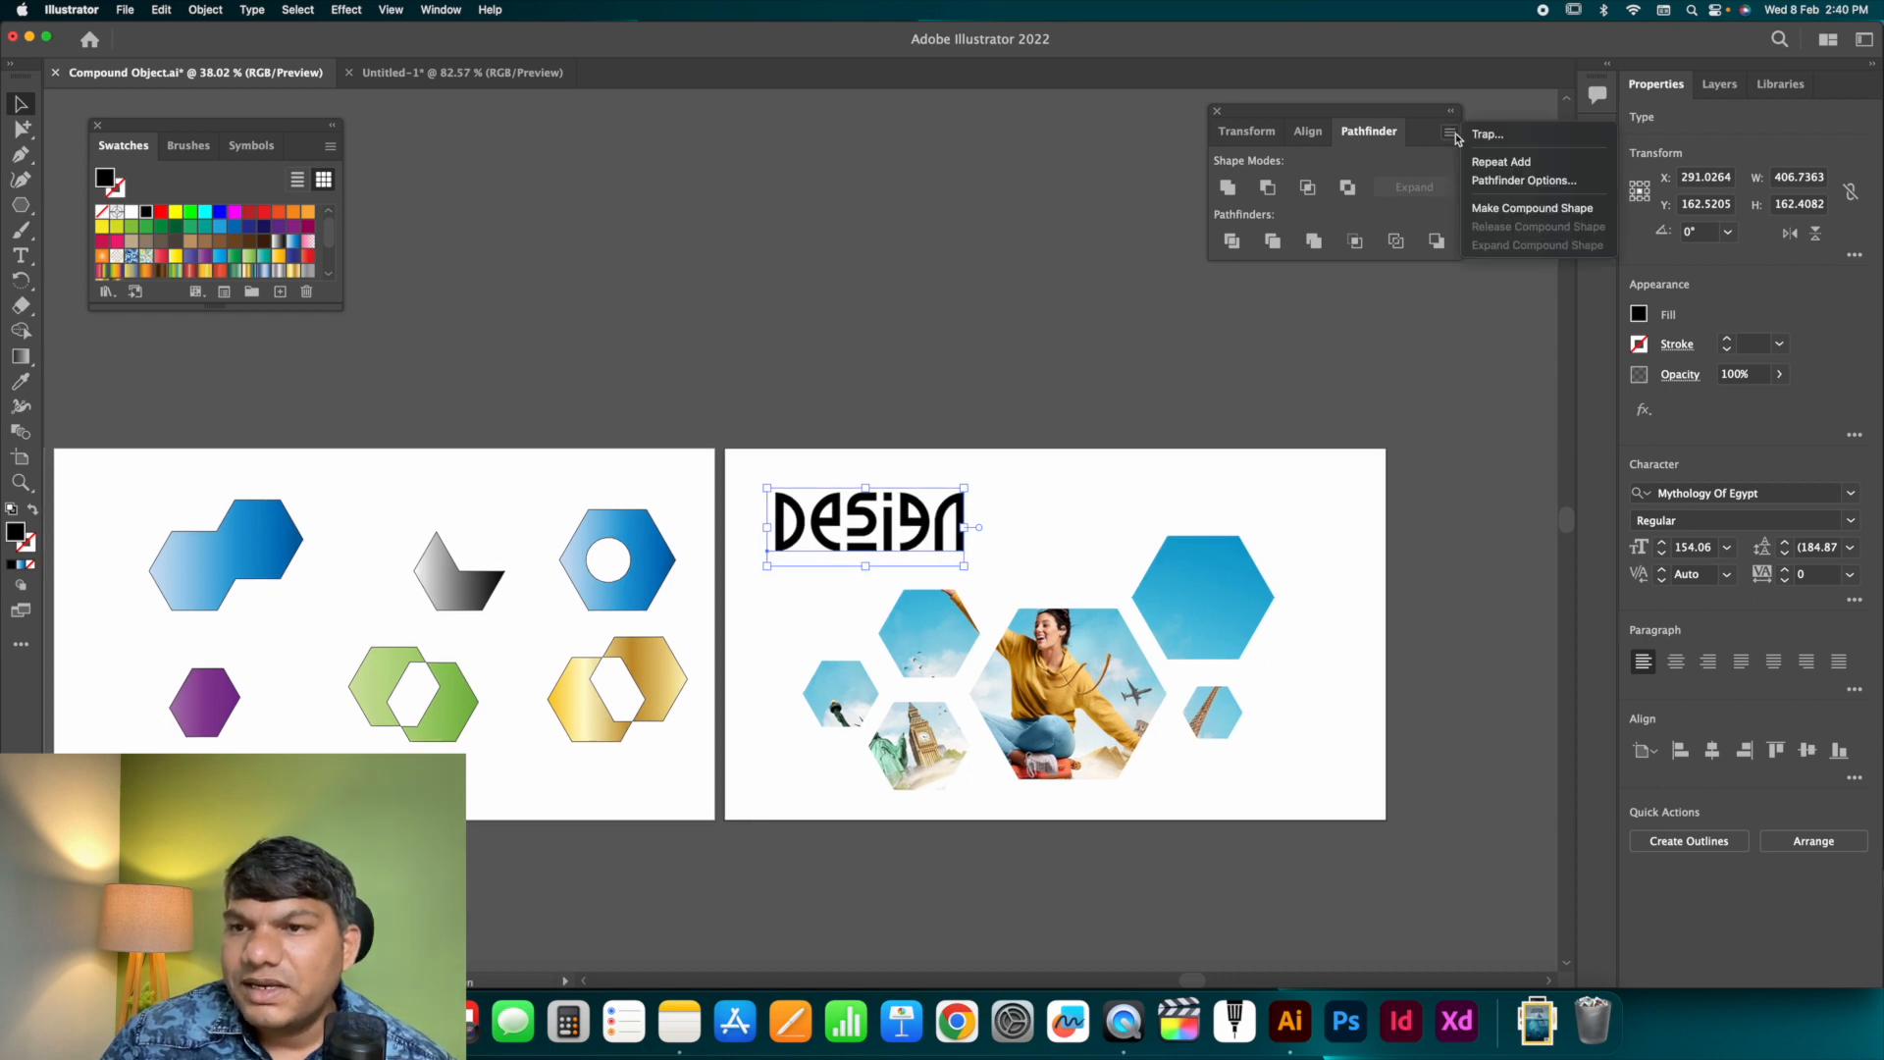
left_click(1546, 215)
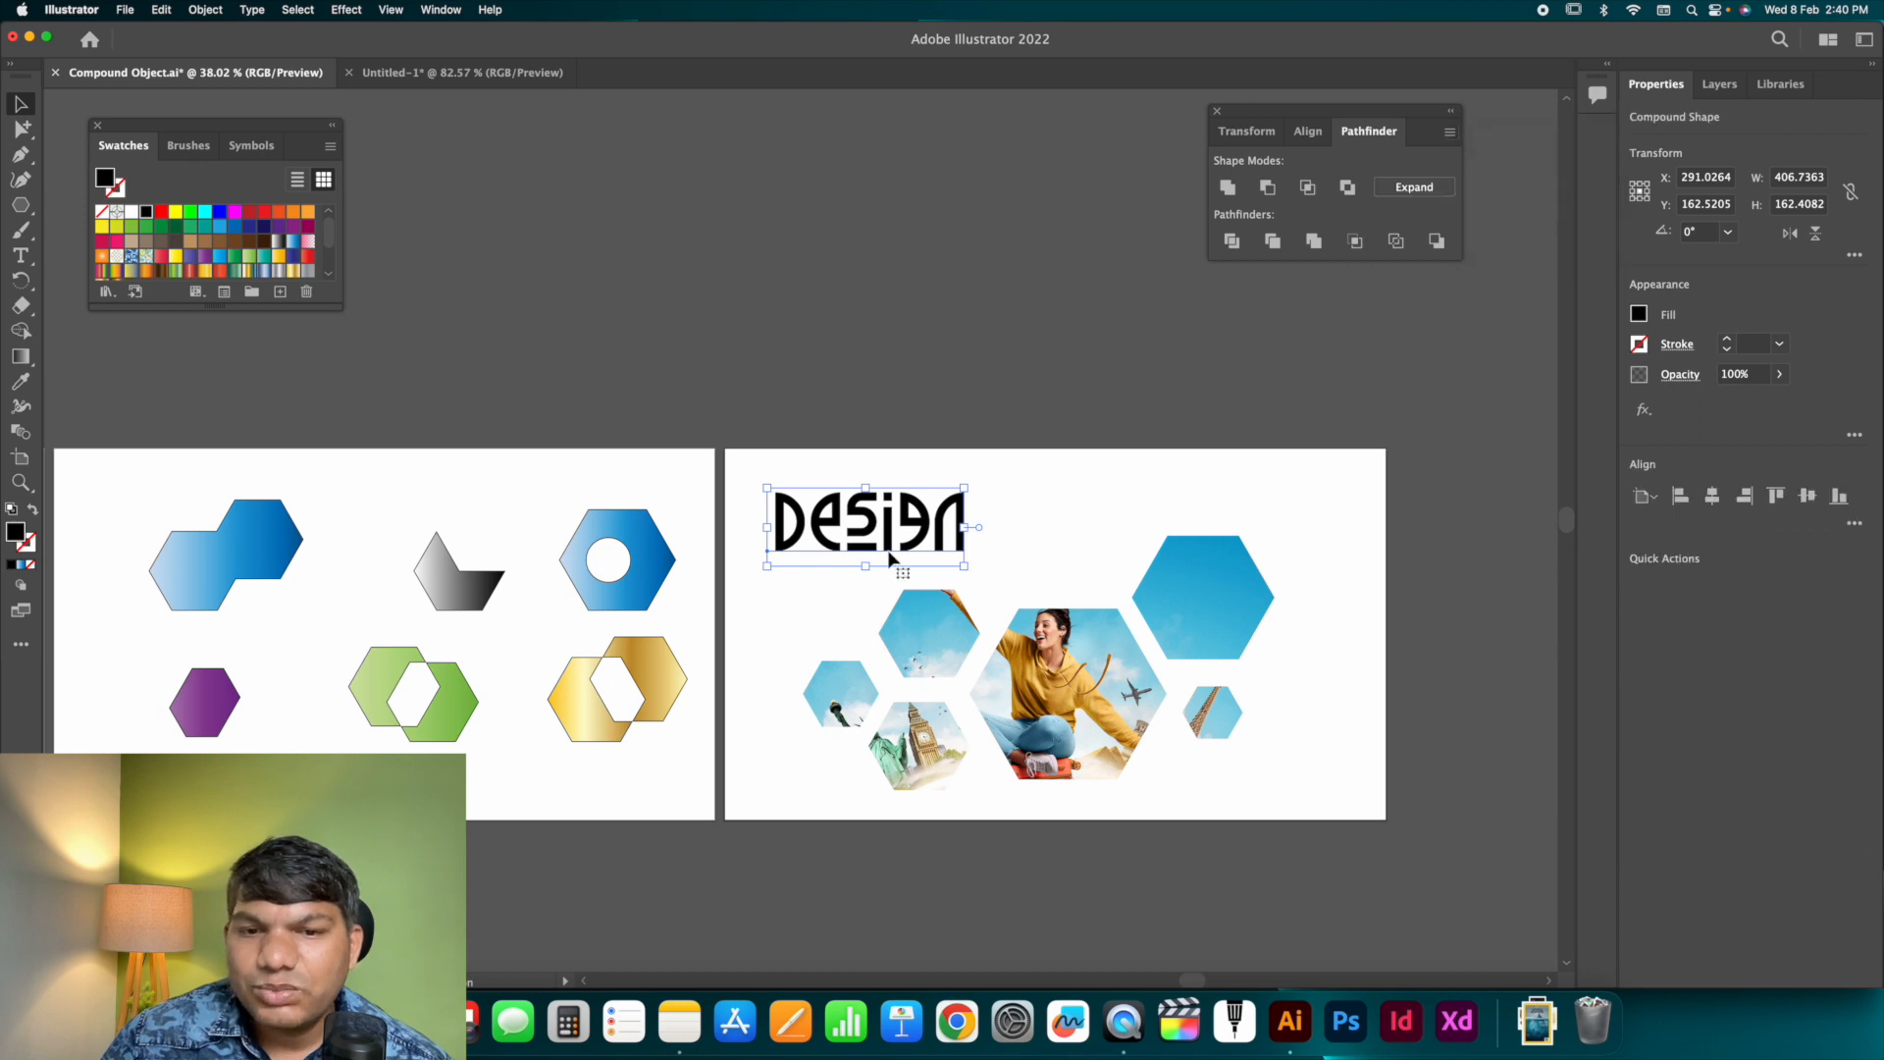
left_click(1718, 87)
left_click(1701, 144)
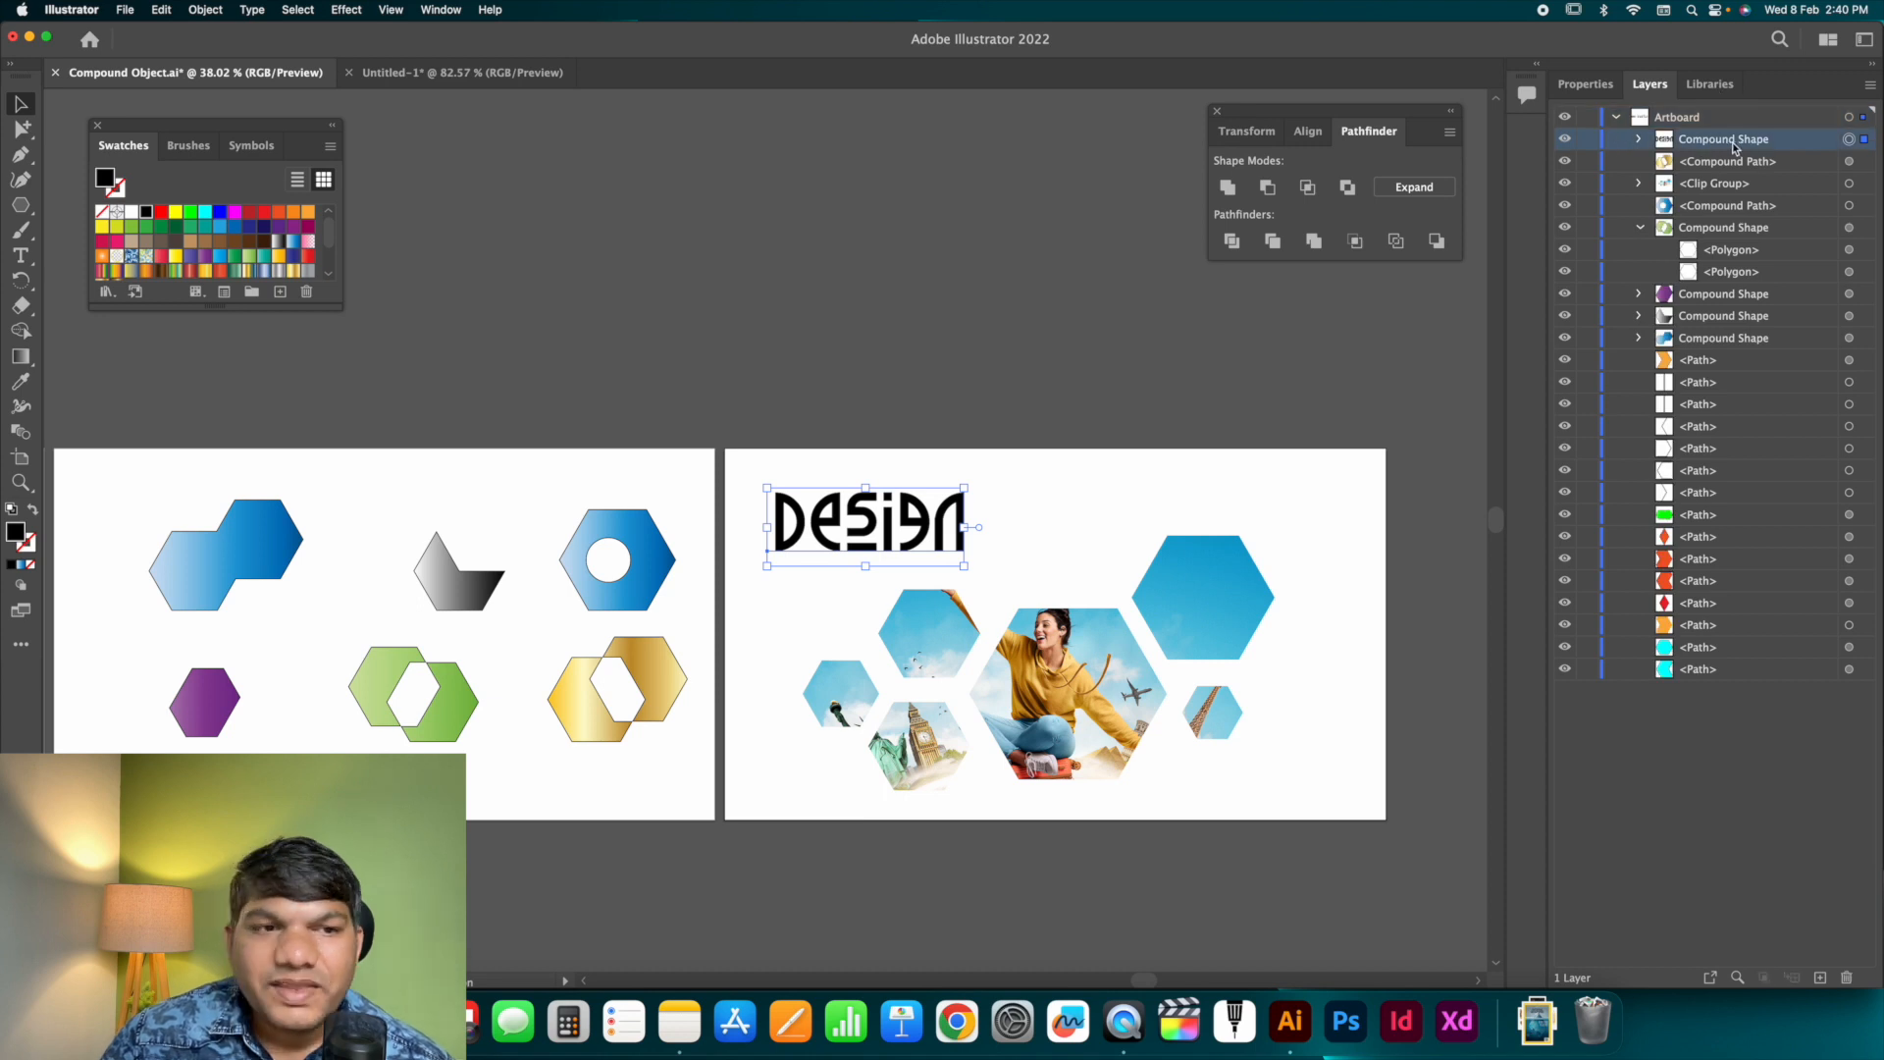
Try blue and yellow-orange gradients on the "Design" compound shape, and fill it with the red gradient.
left_click(292, 255)
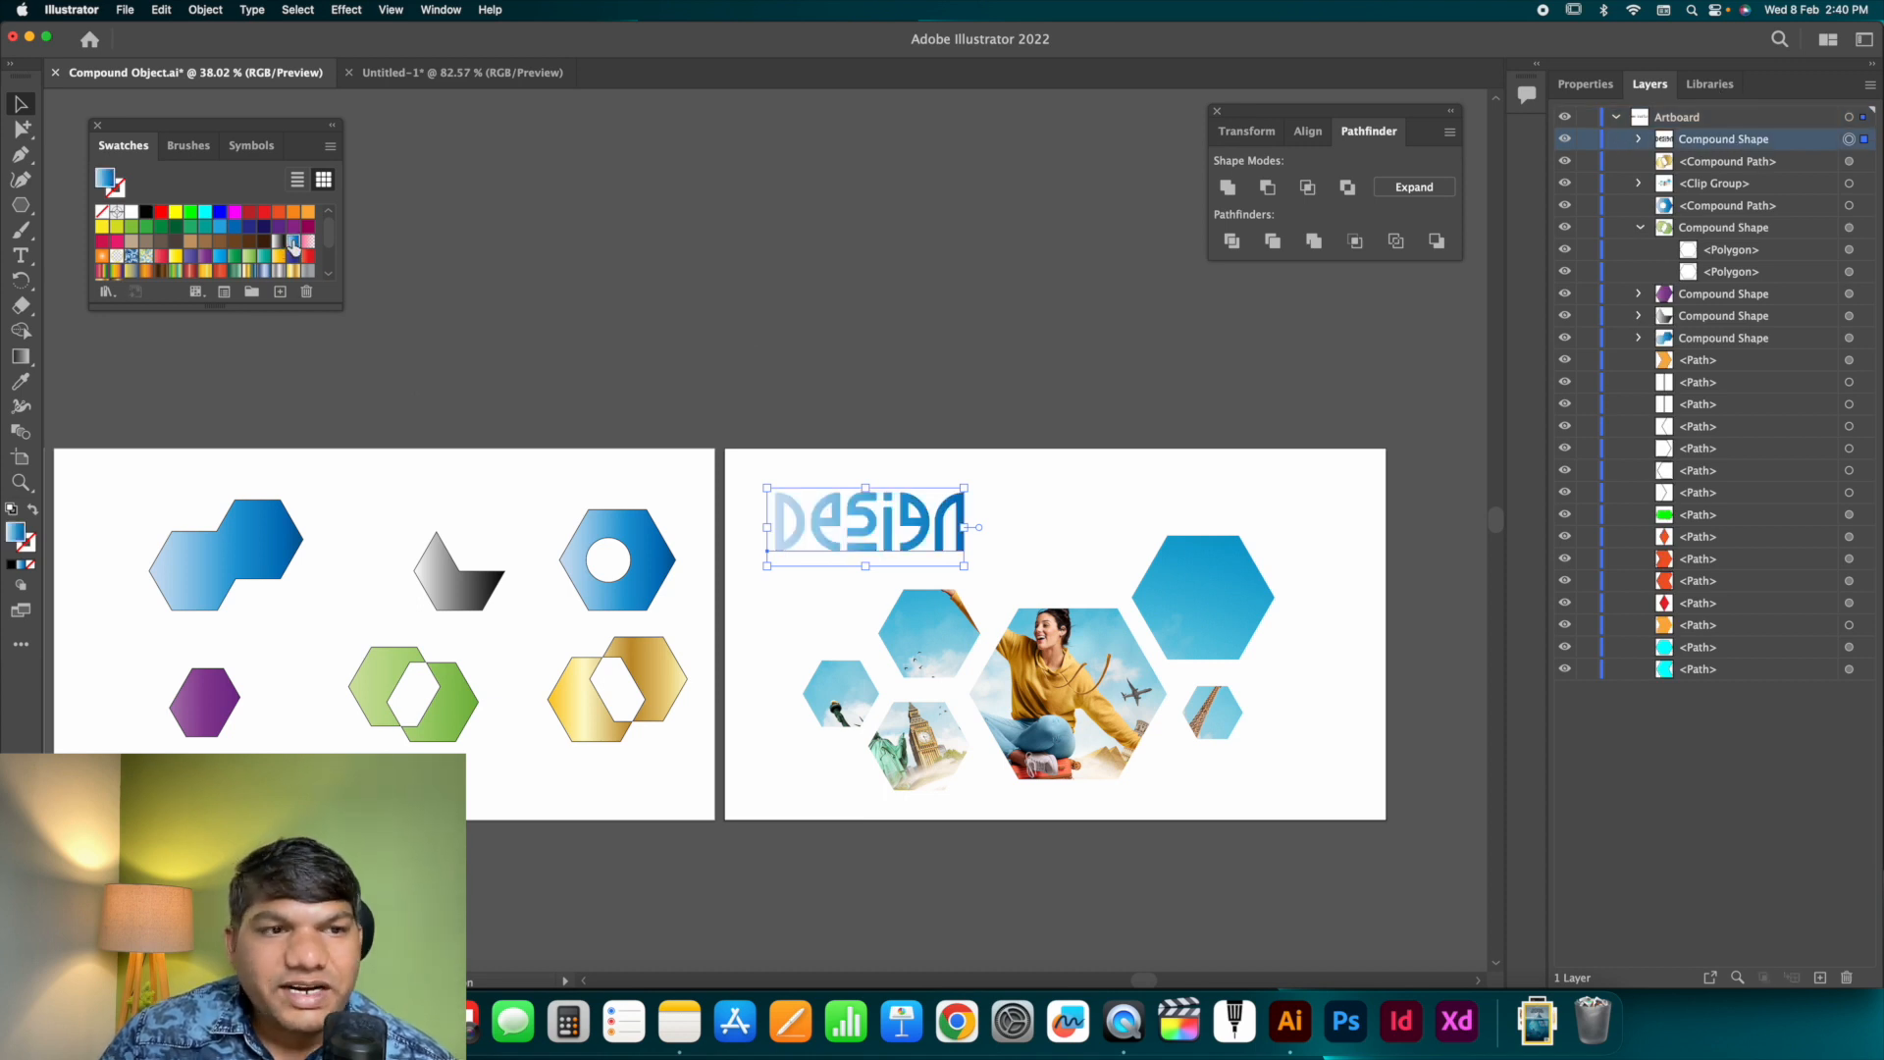
left_click(279, 257)
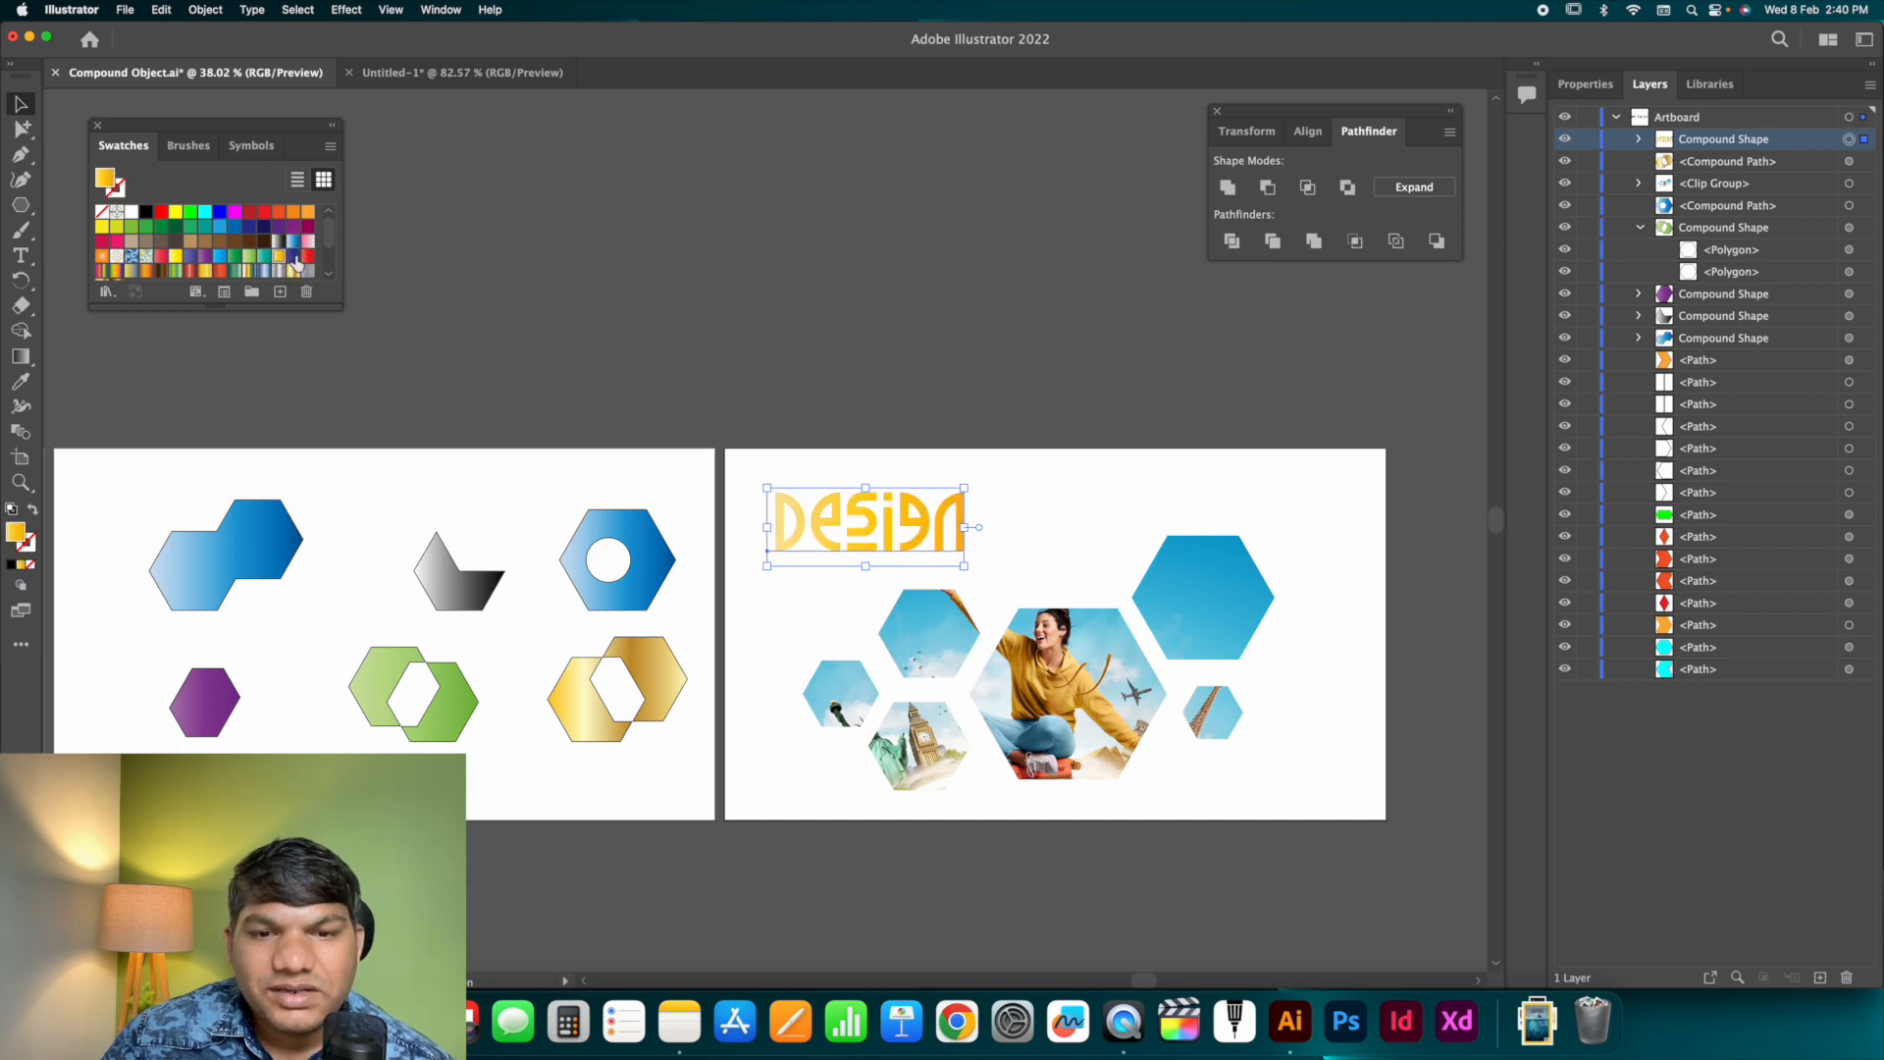
left_click(294, 258)
left_click(308, 258)
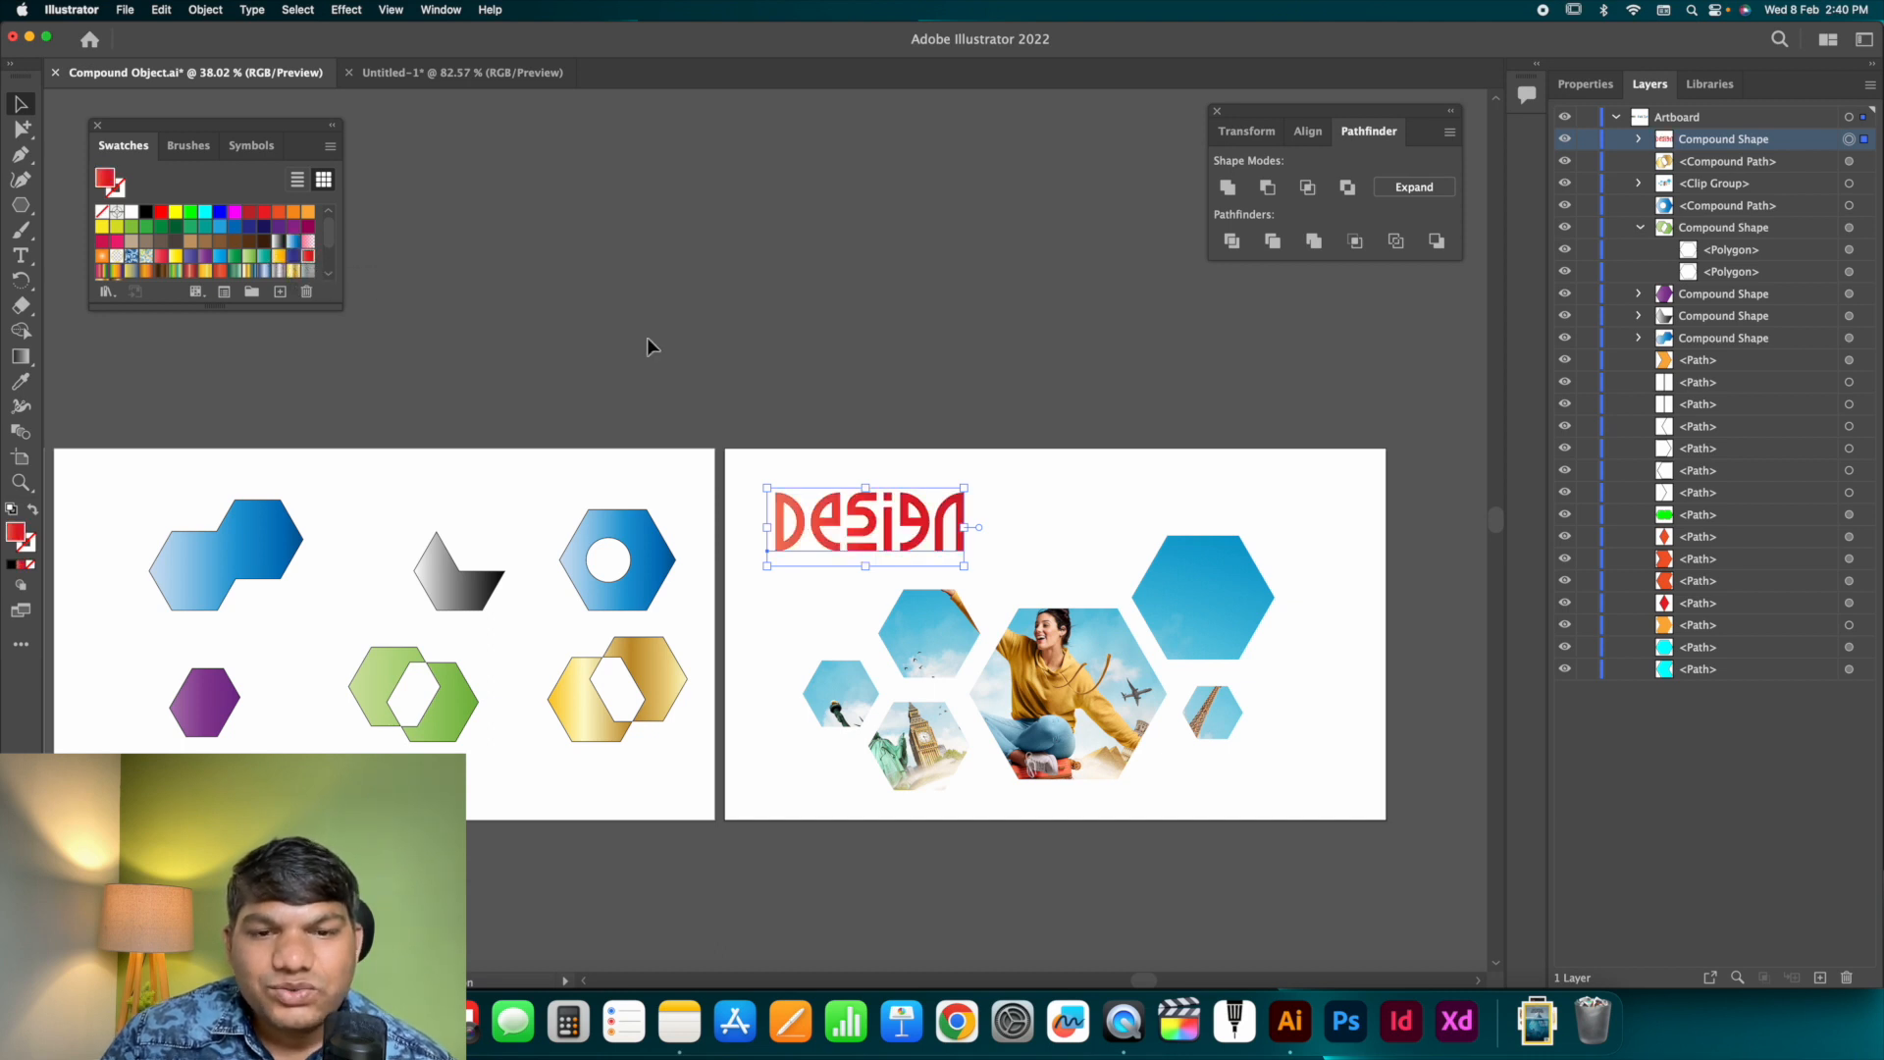
left_click(770, 353)
Check the make, release and expand options available for the "Design" compound shape.
left_click(925, 523)
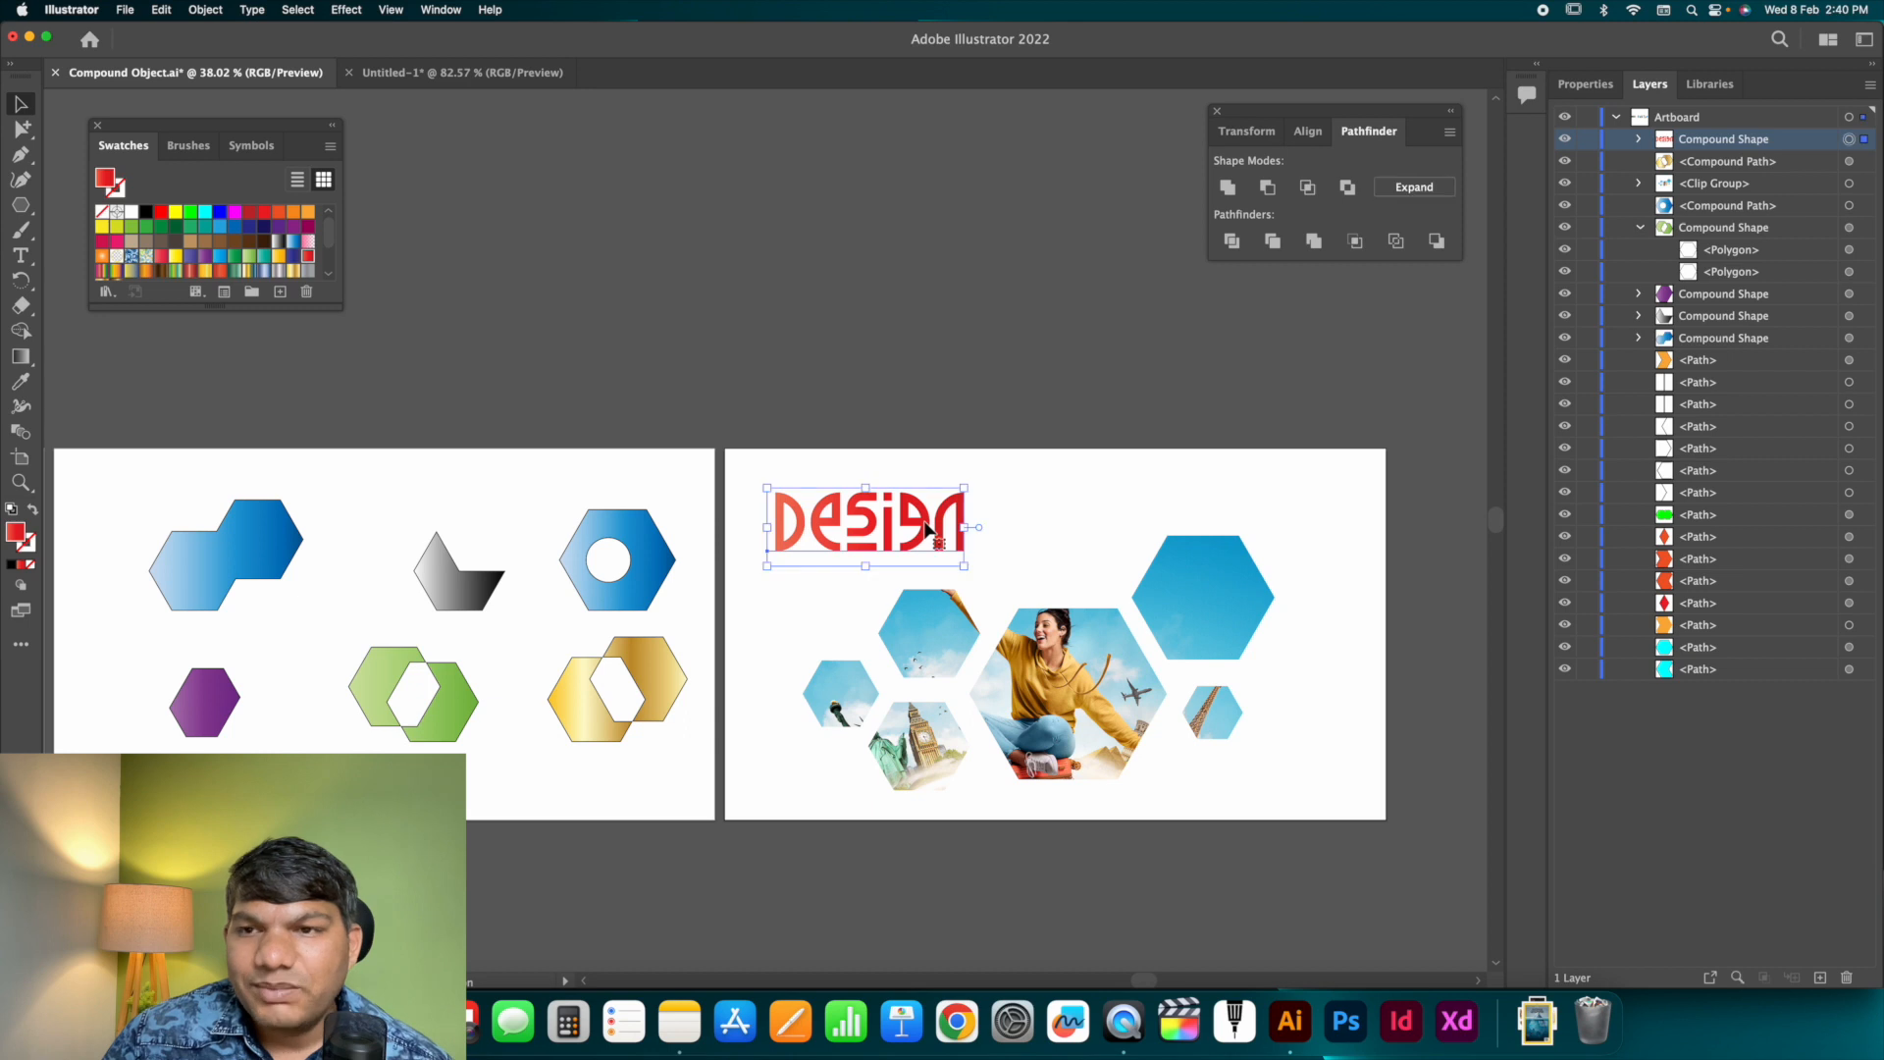
left_click(1450, 133)
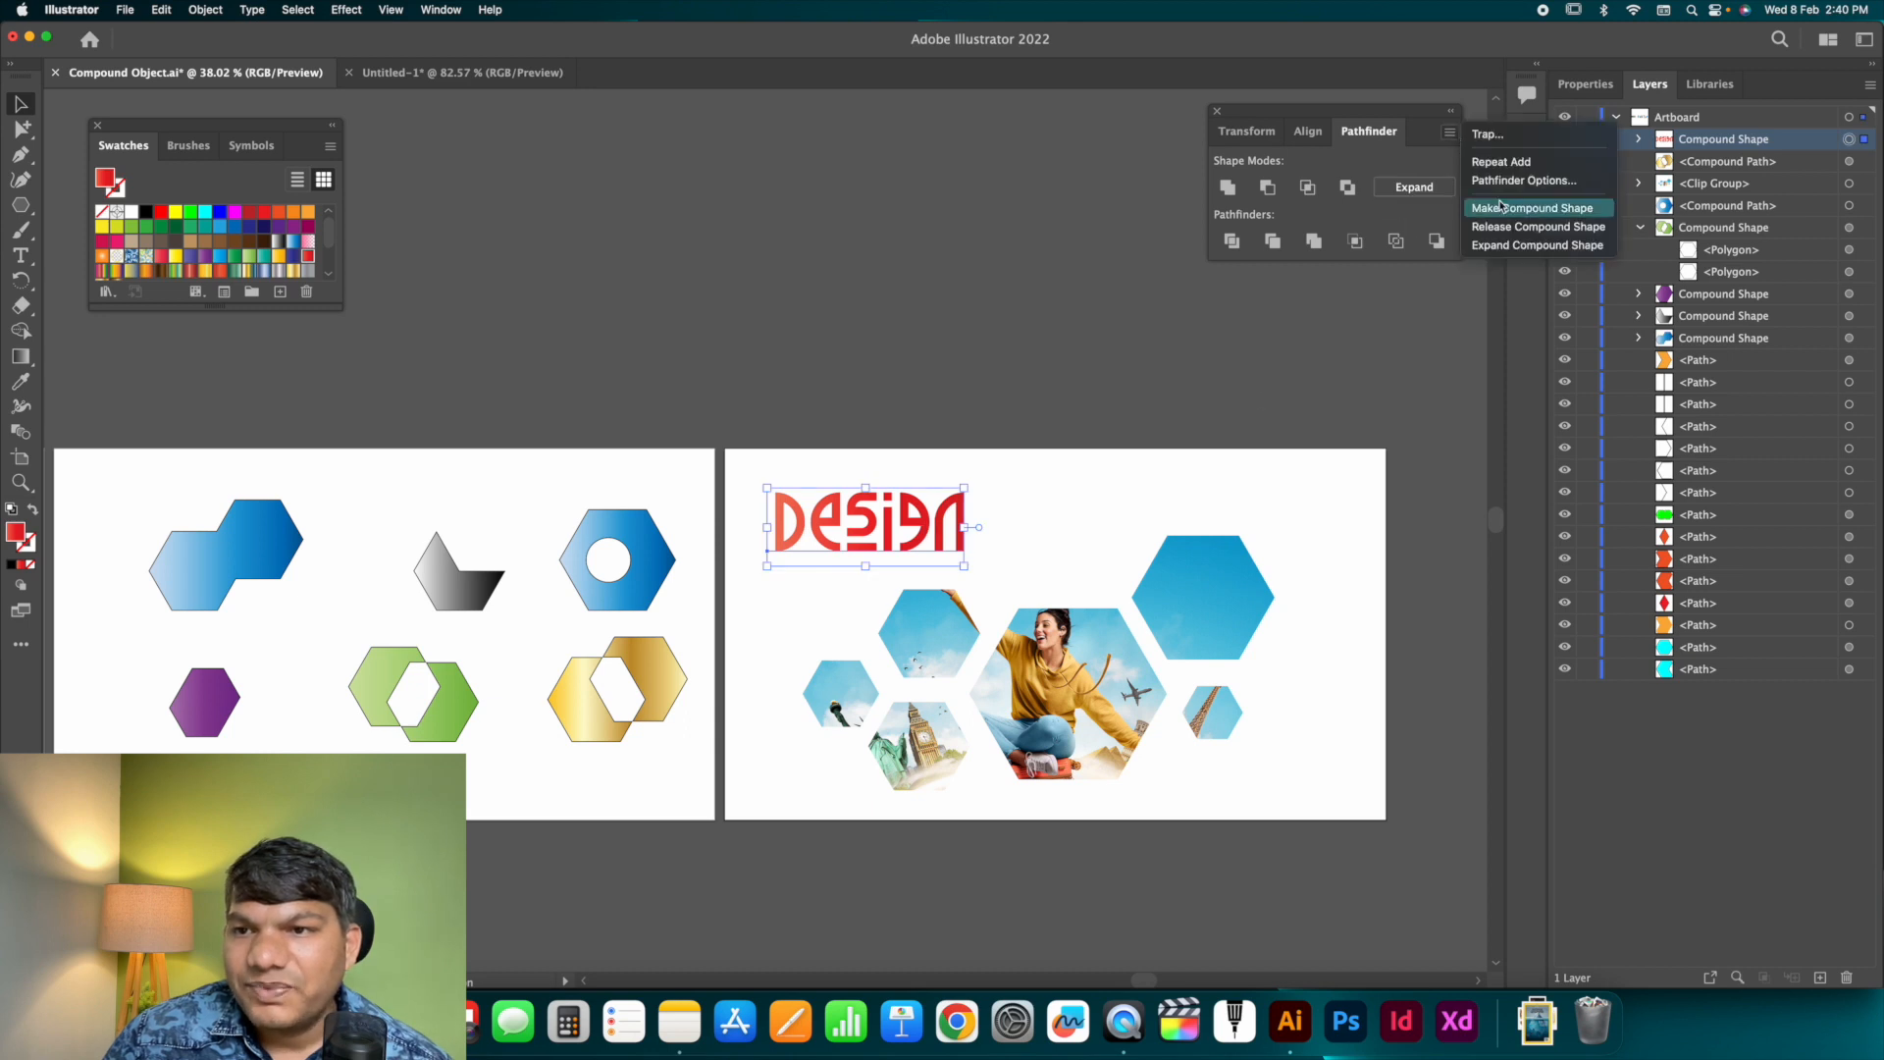
left_click(1075, 211)
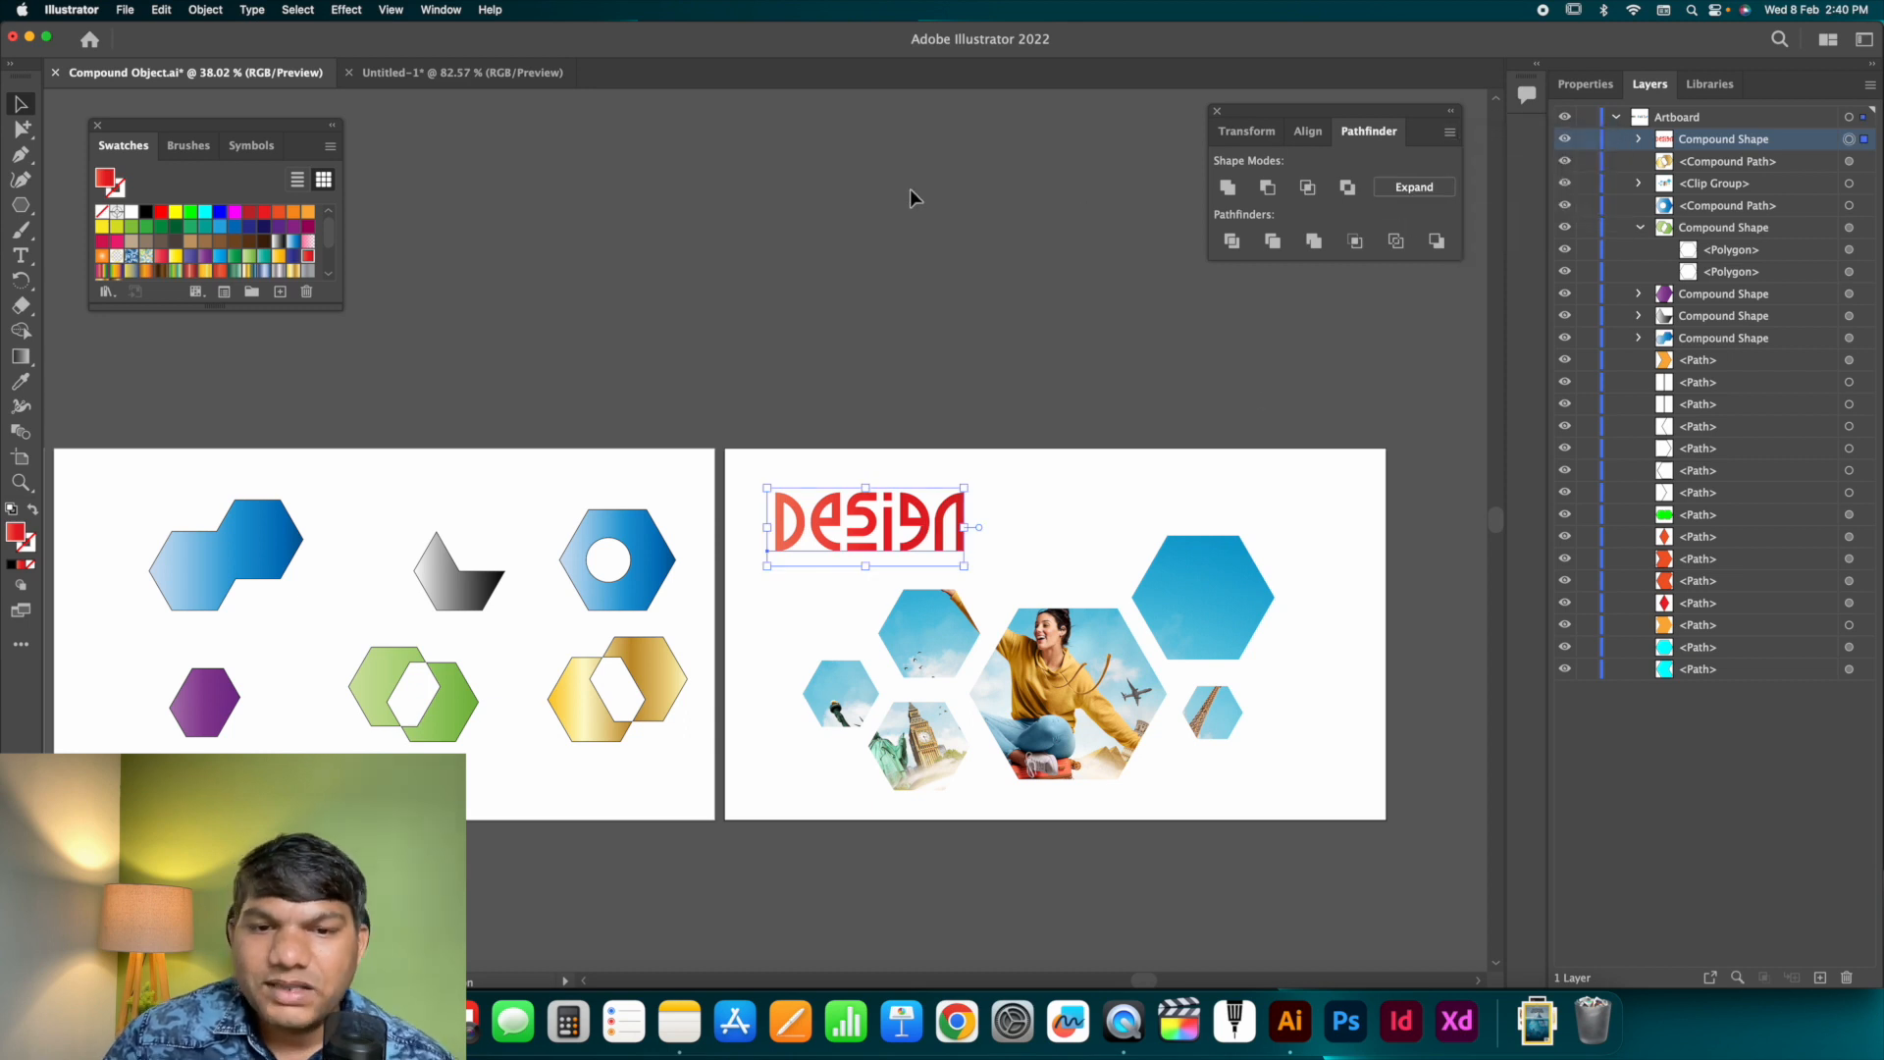
left_click(892, 271)
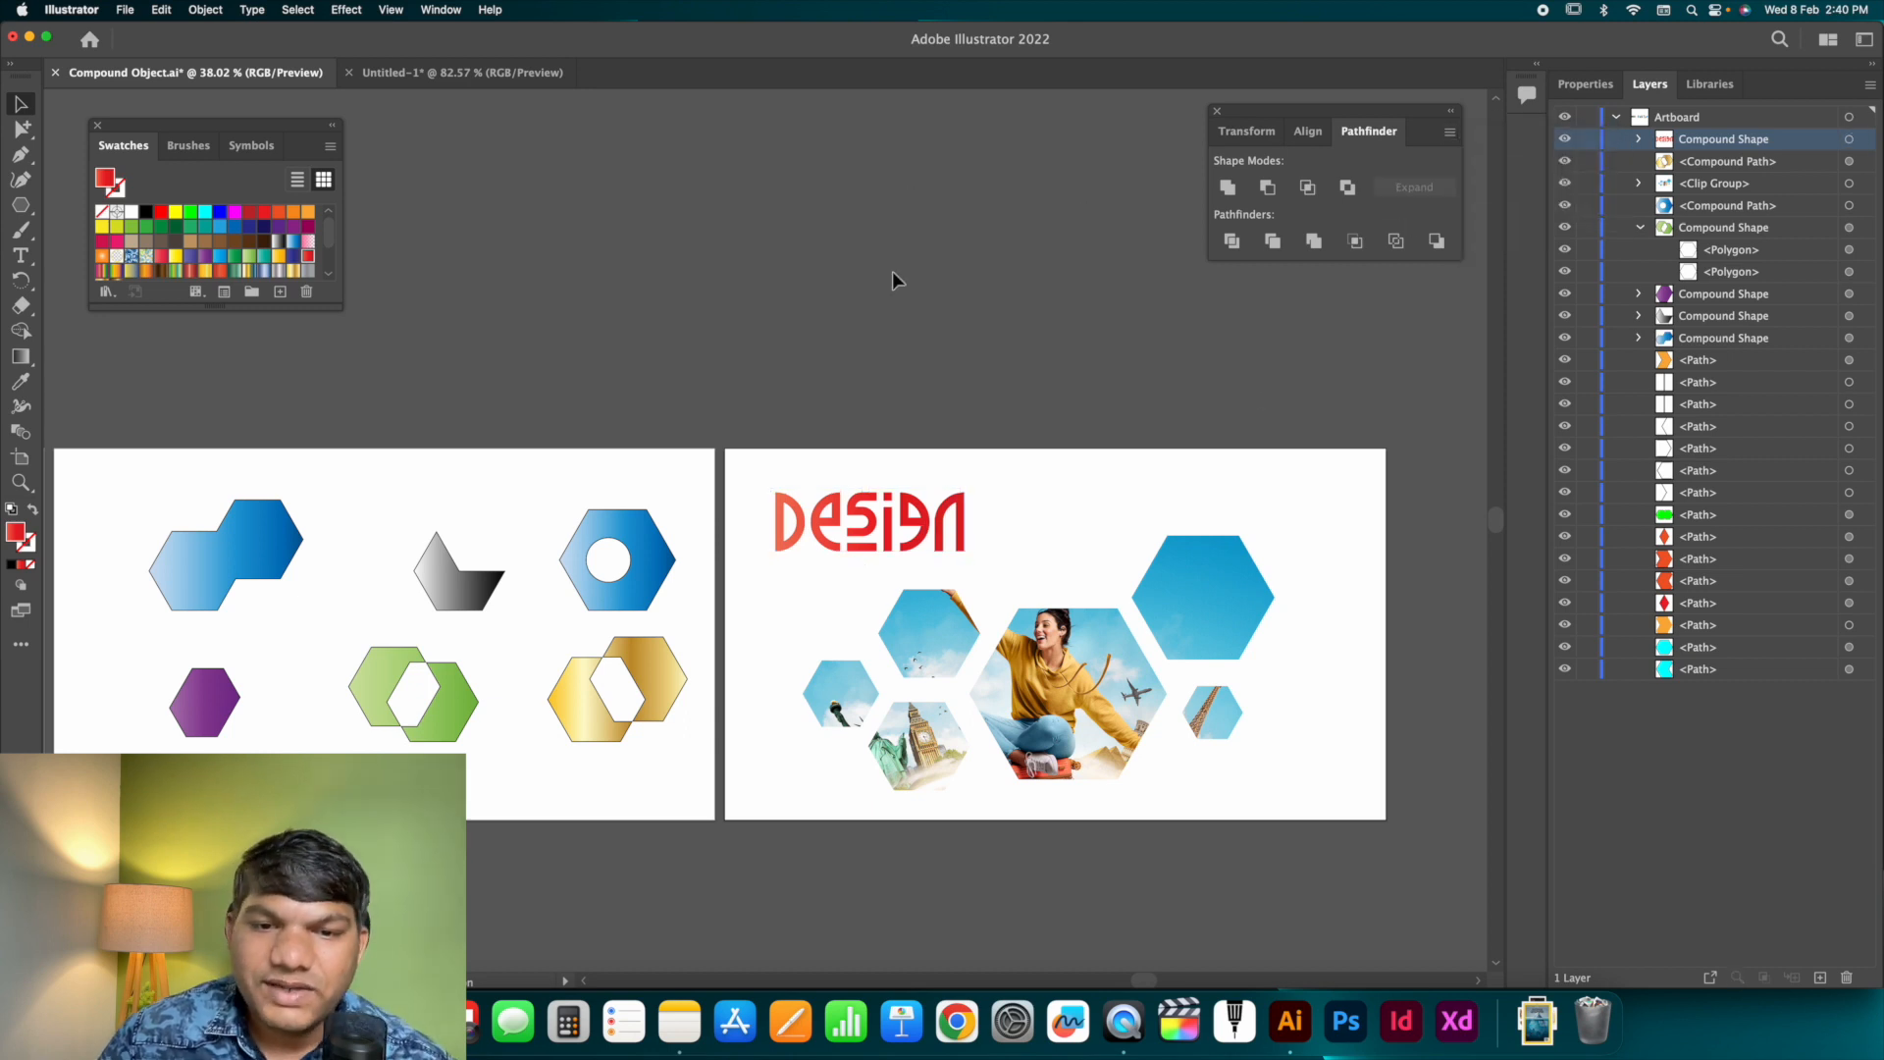
Review the finished "Design" lettering and the hexagon-masked photo on the third artboard.
left_click(962, 512)
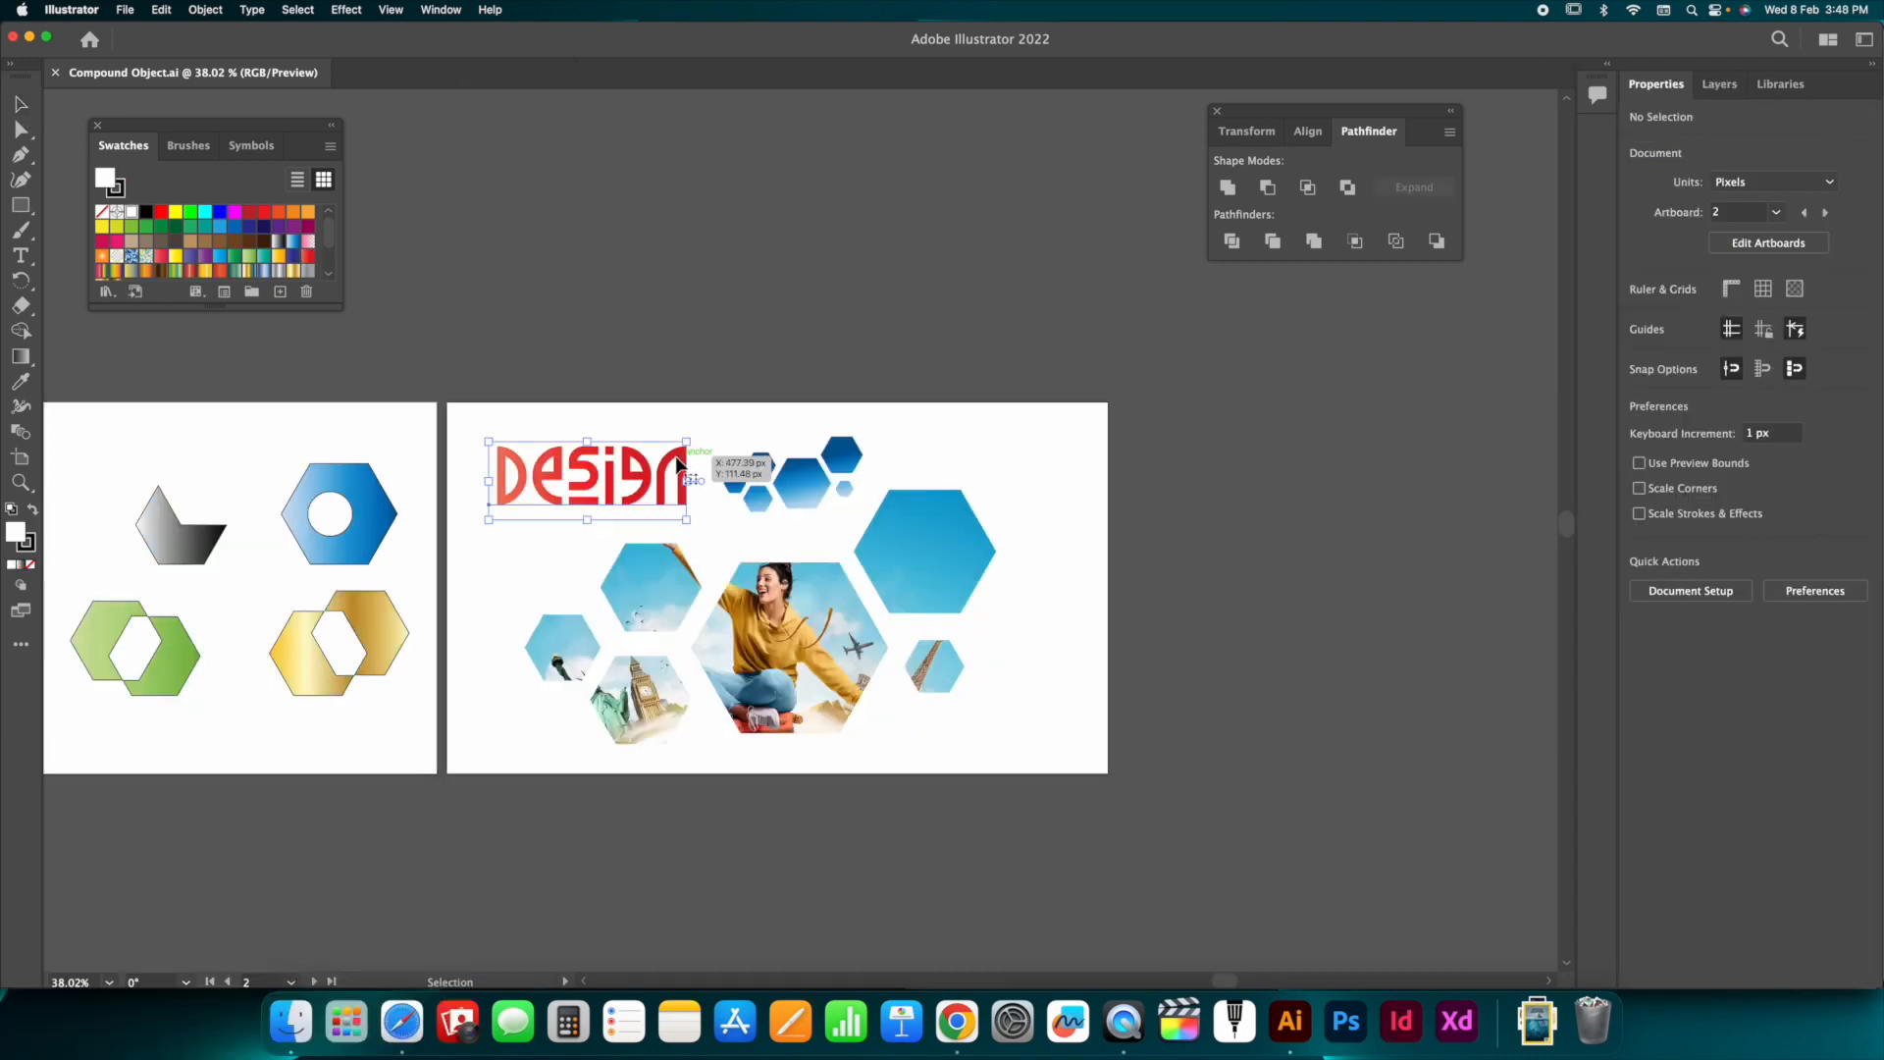
left_click(795, 647)
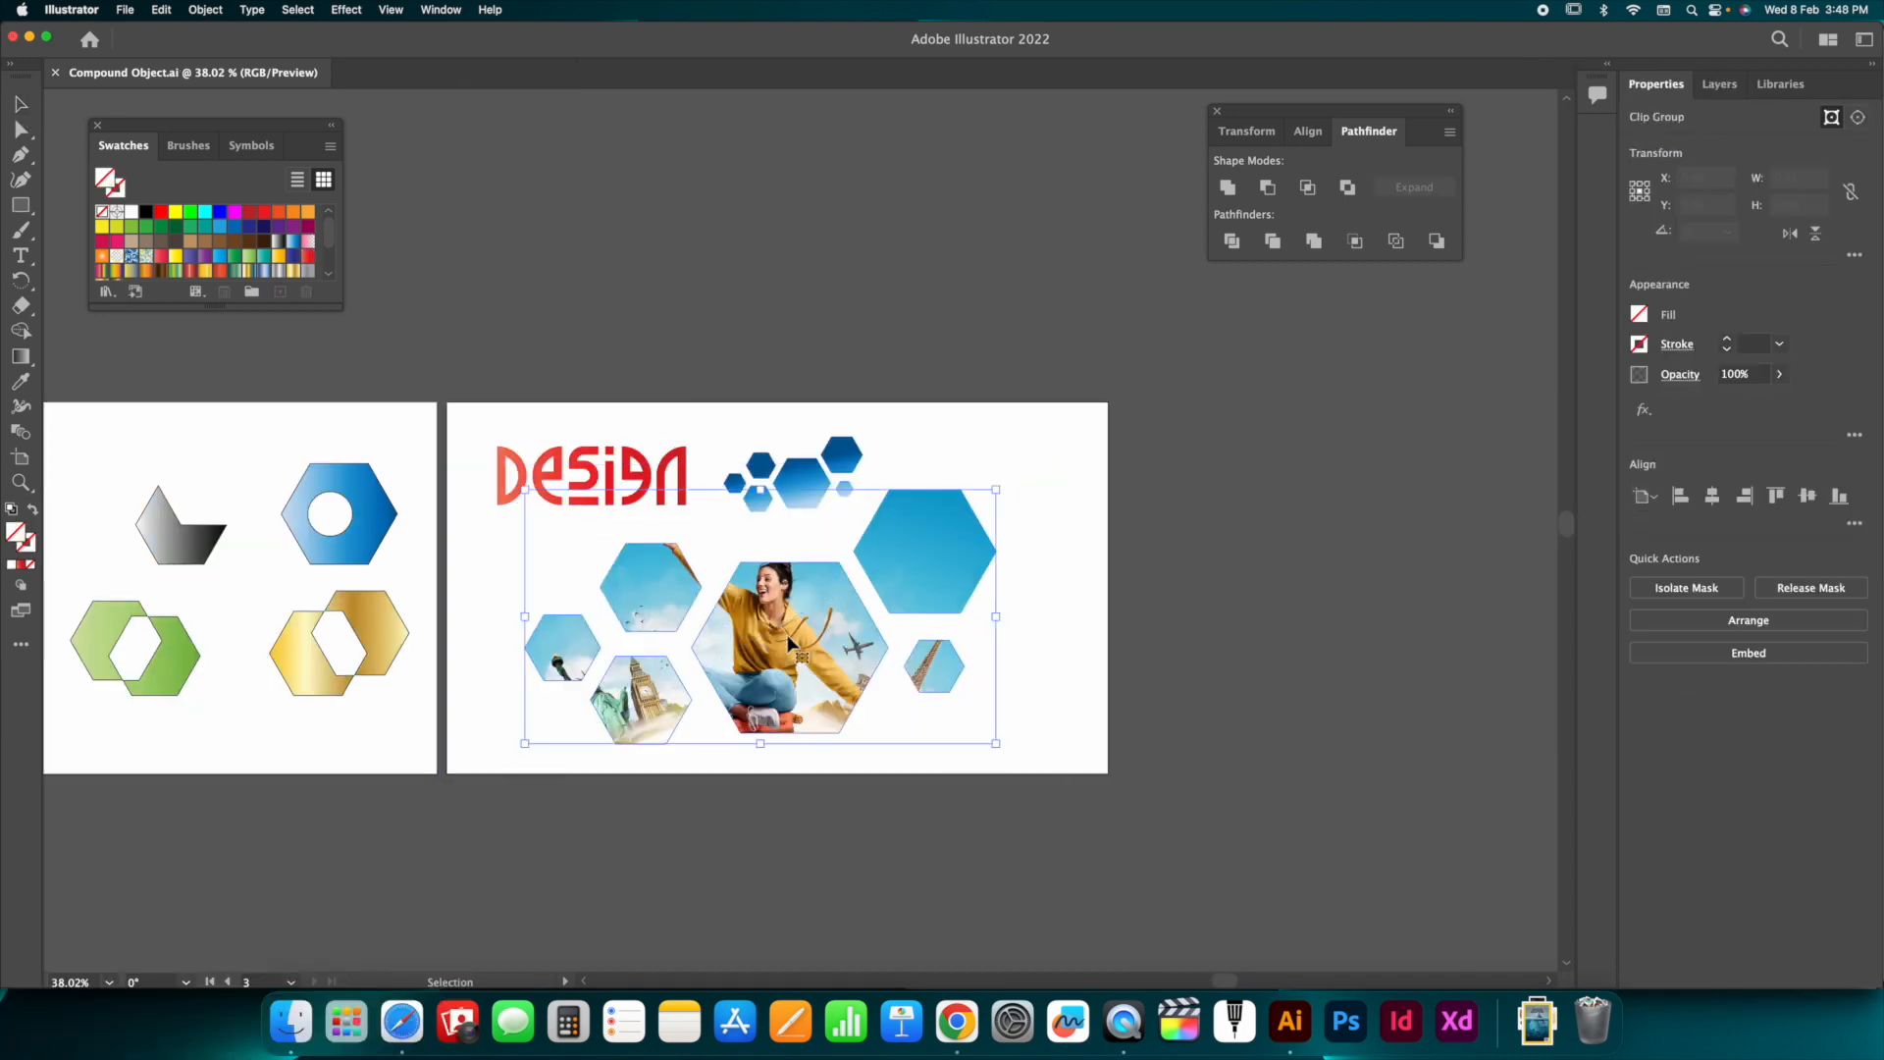
left_click(922, 631)
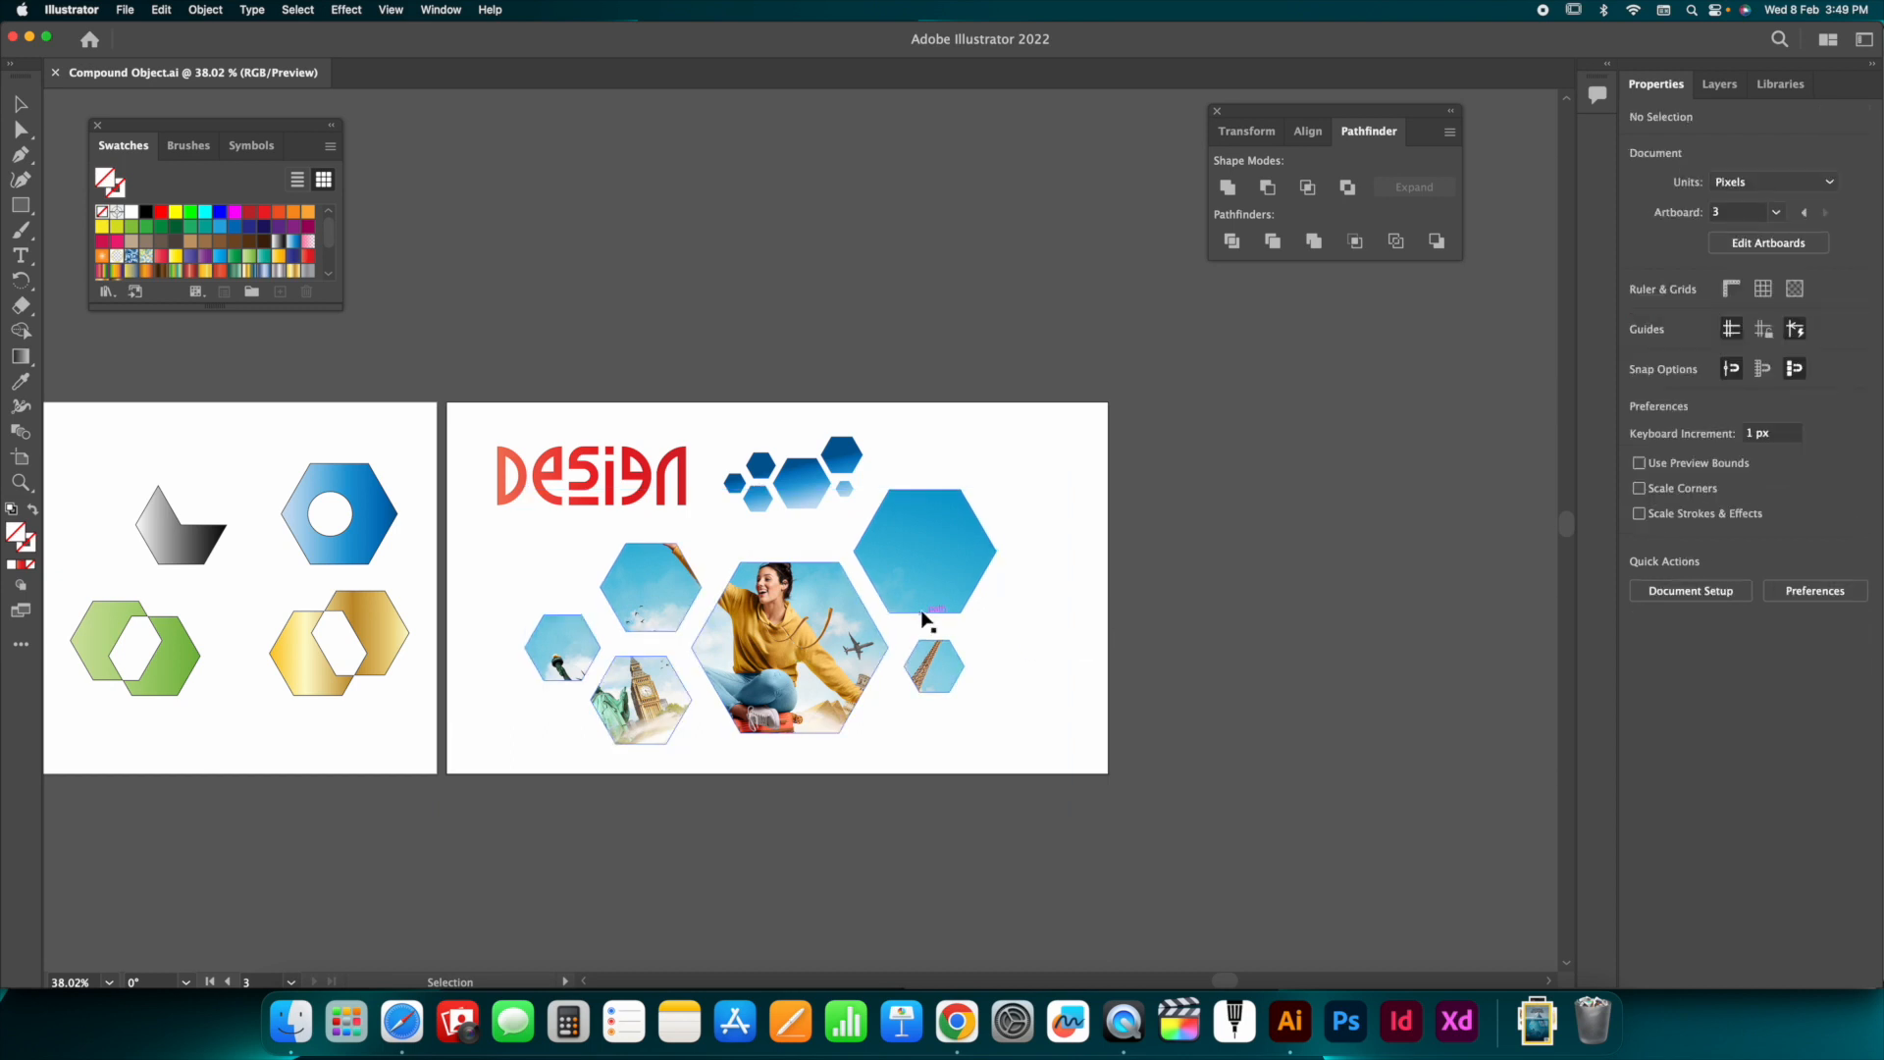
Try moving the black "Design" text up and away from the green hexagon's centre, and undo the move.
scroll(942, 608, "right", 5)
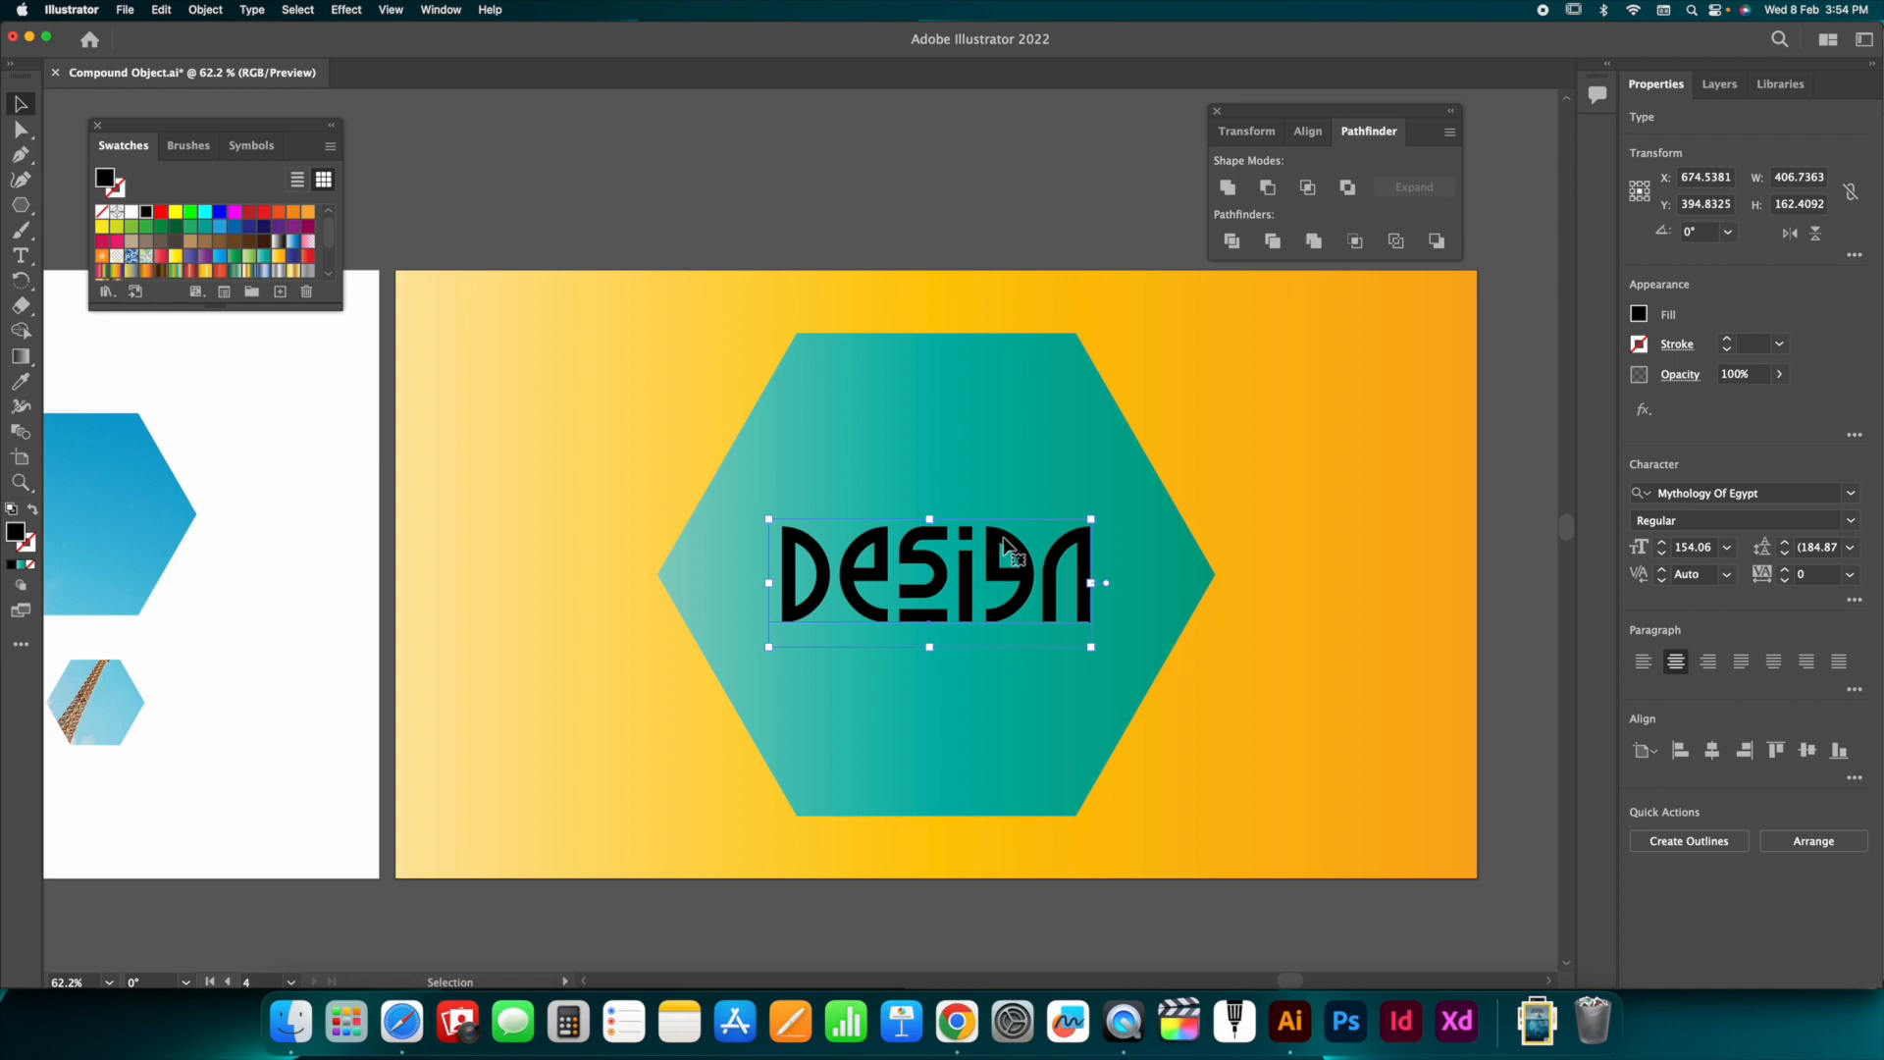
left_click_drag(997, 552, 770, 436)
scroll(771, 437, "left", 1)
key("super+z")
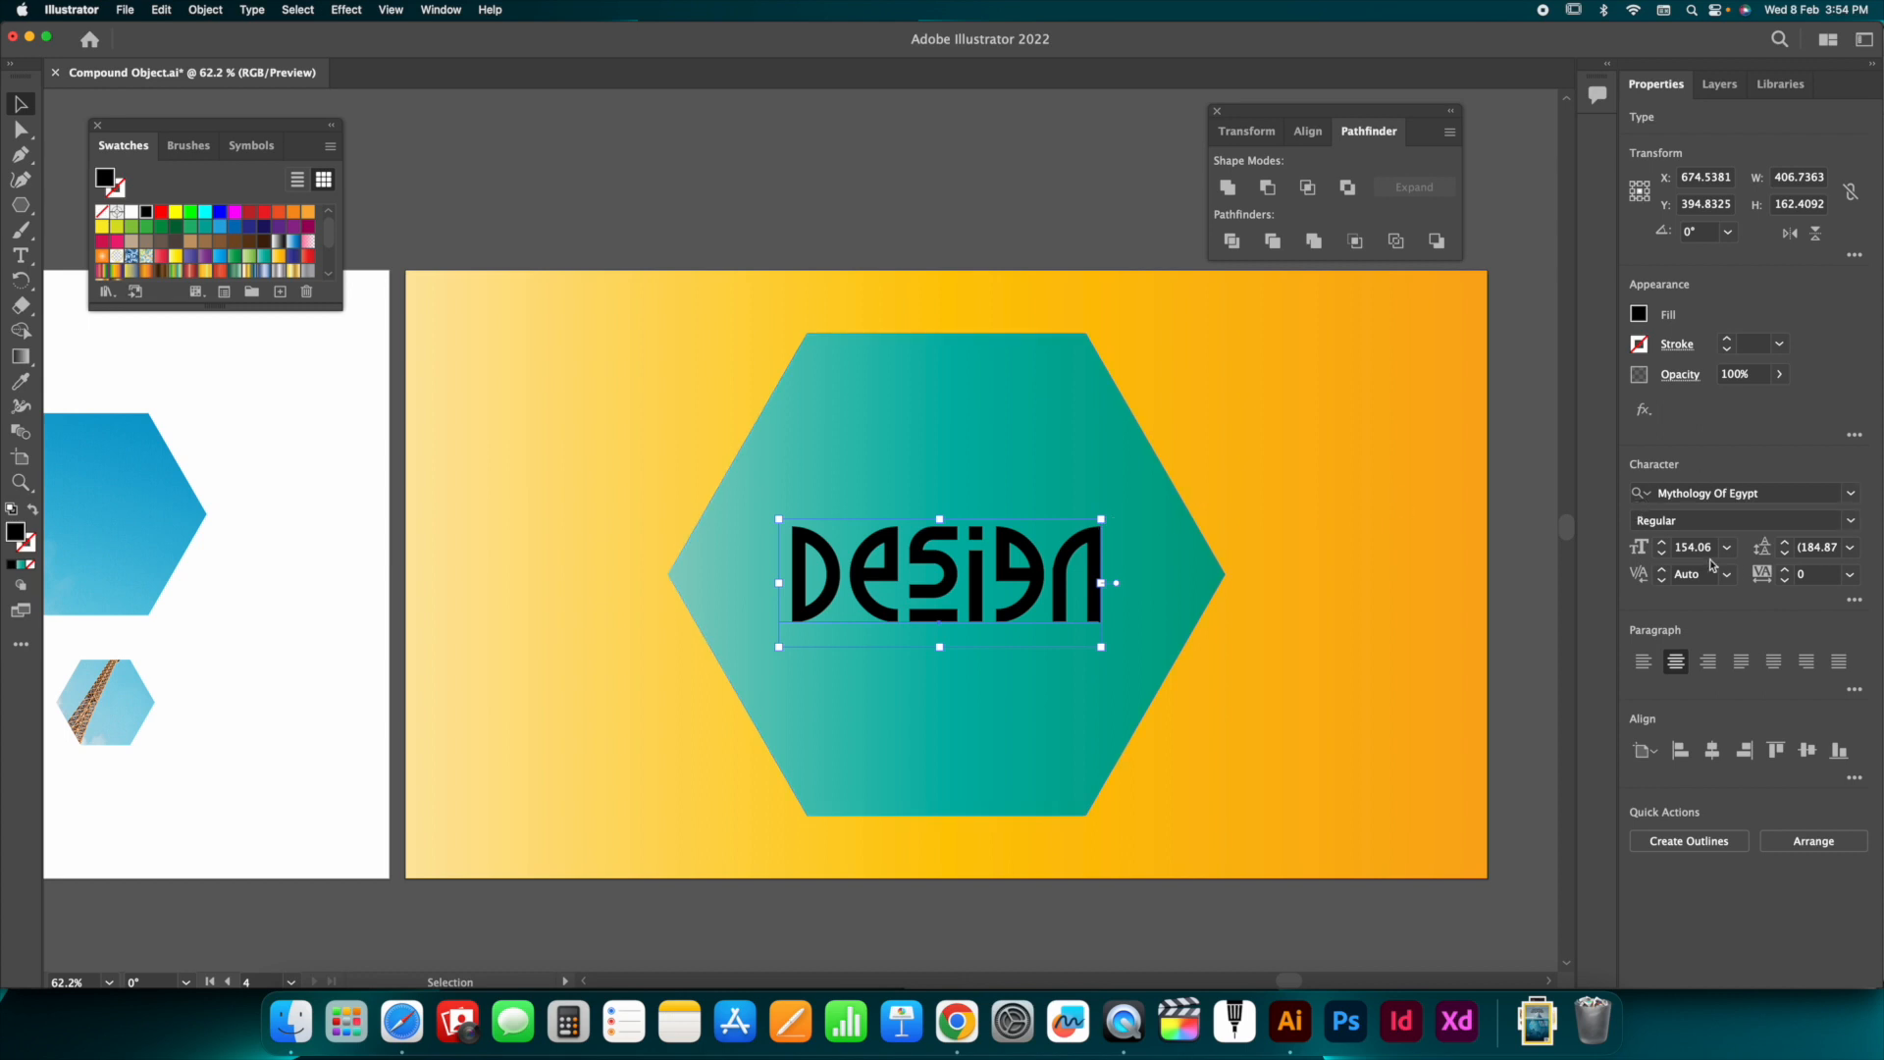
Align the centres of the "Design" text and the green hexagon, and subtract the text from the hexagon as a compound shape.
left_click(1069, 452, "shift")
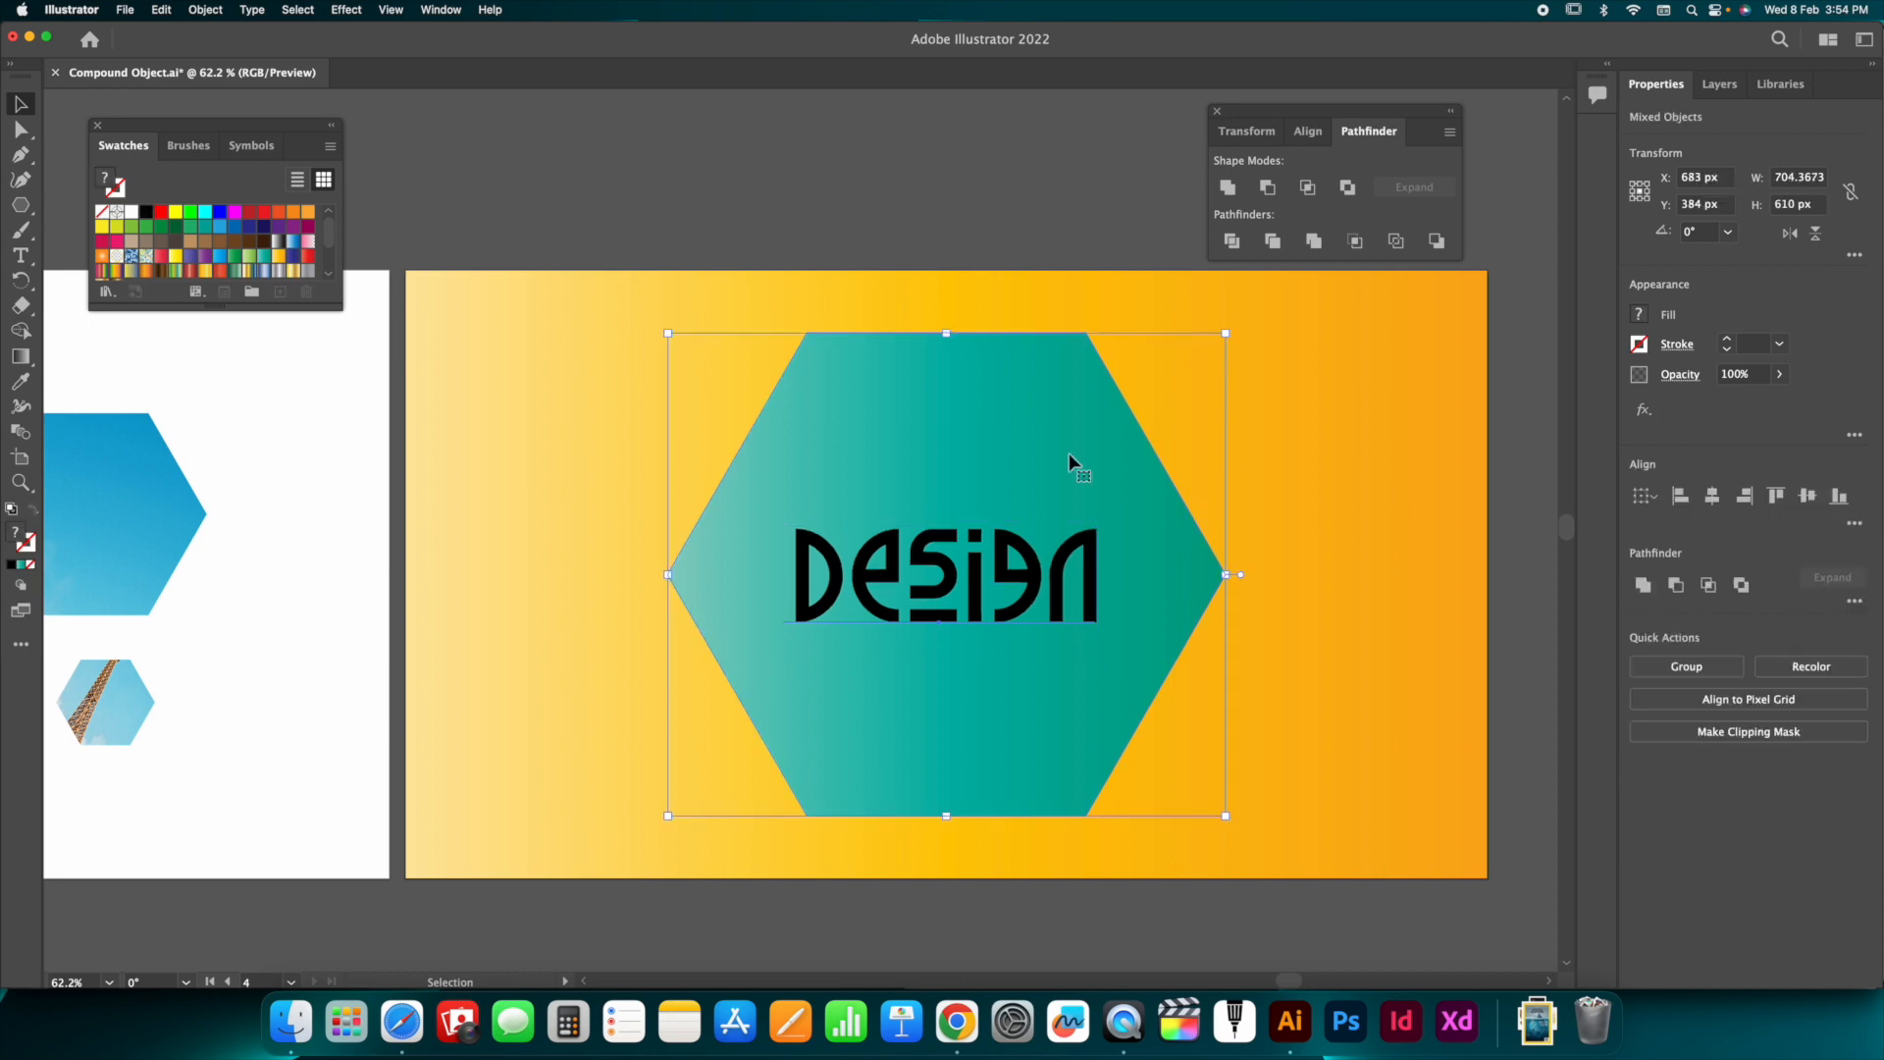
left_click(1712, 496)
left_click(1808, 497)
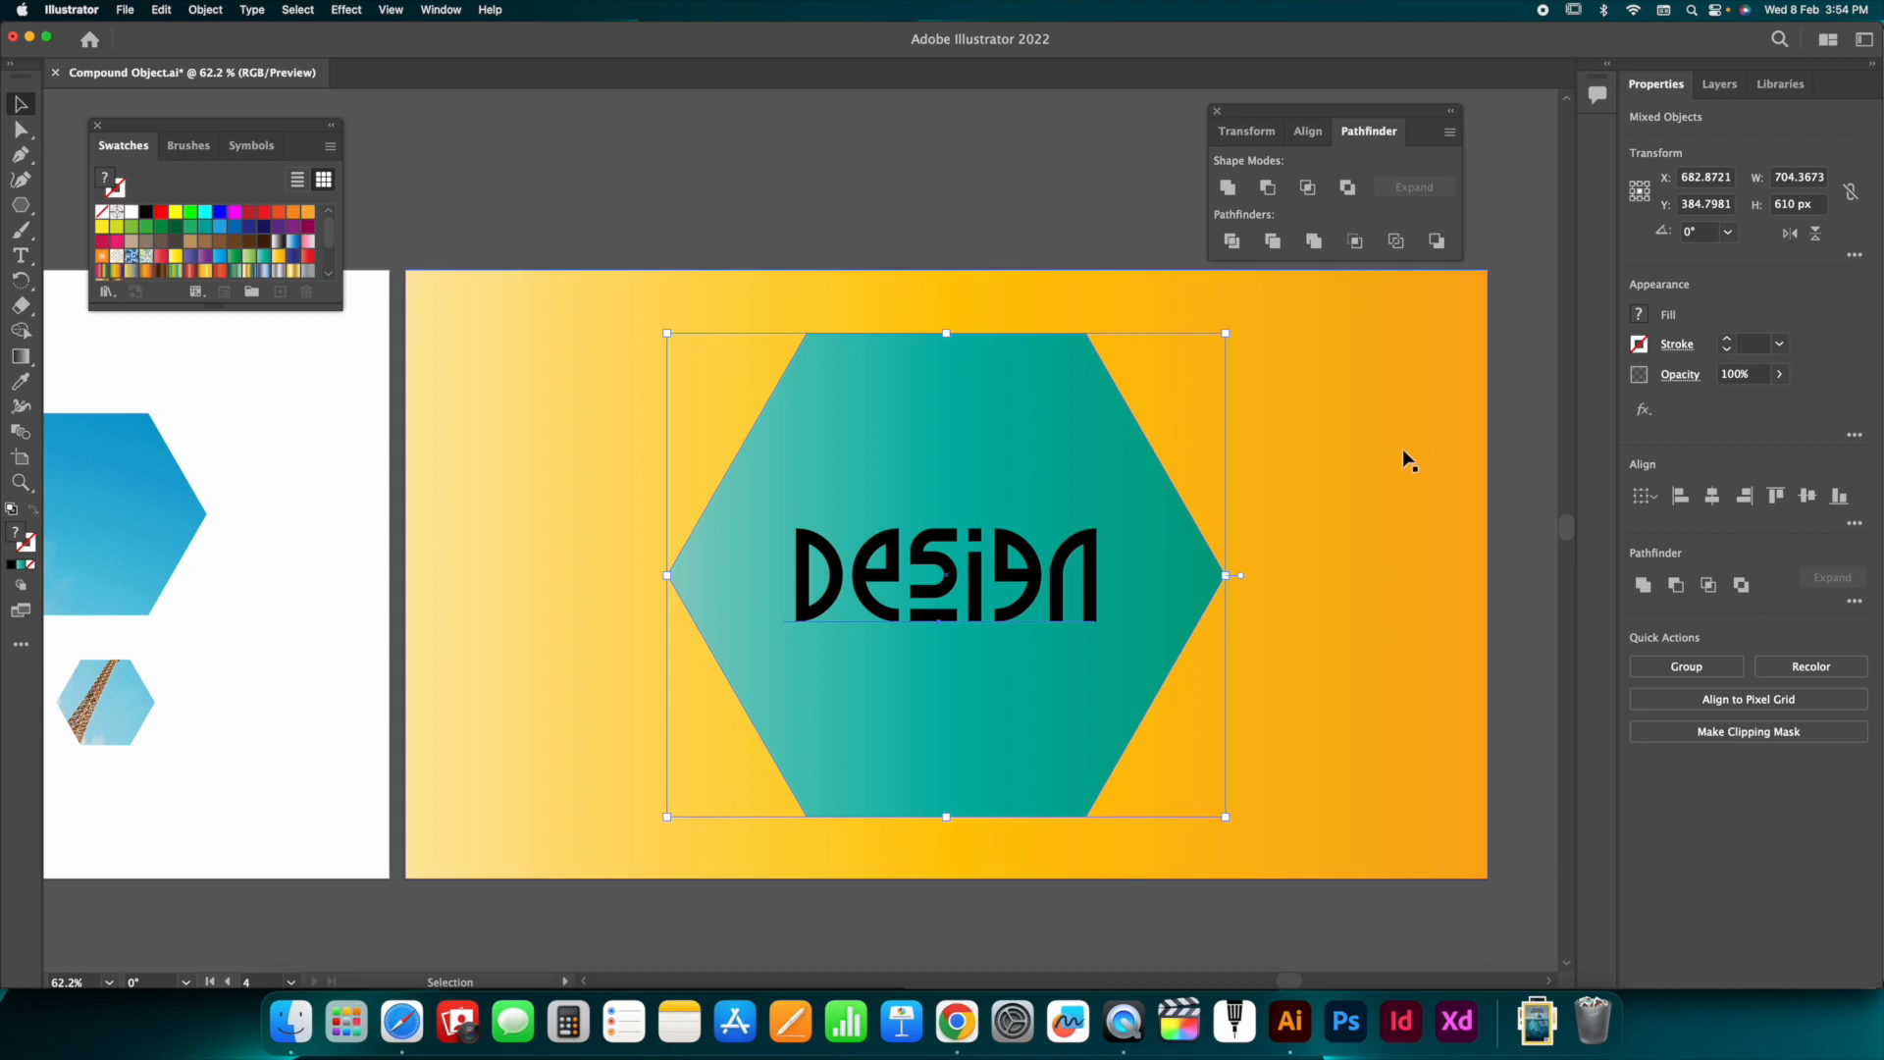
left_click(1268, 187)
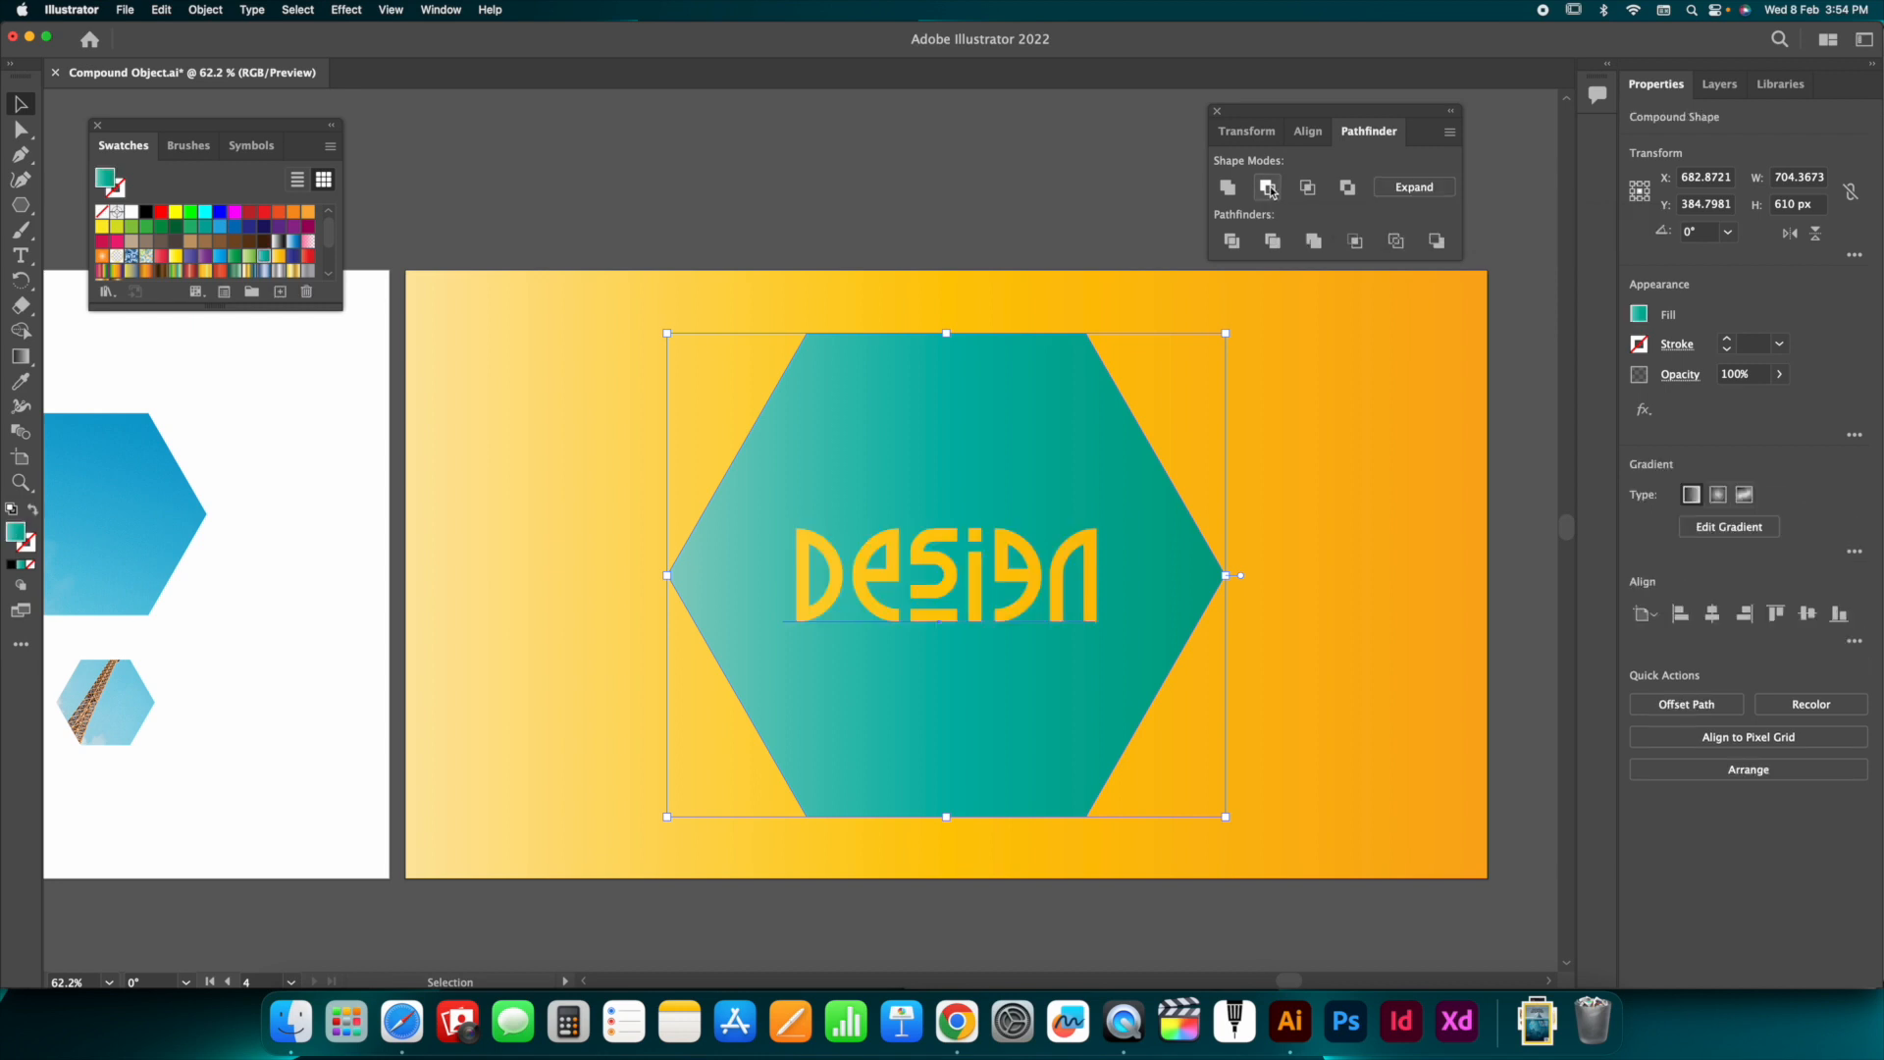
Move the hexagon compound shape down and to the left, and replace its cut-out live text with "travel".
left_click(1021, 204)
left_click_drag(1056, 525, 1032, 622)
double_click(1029, 628)
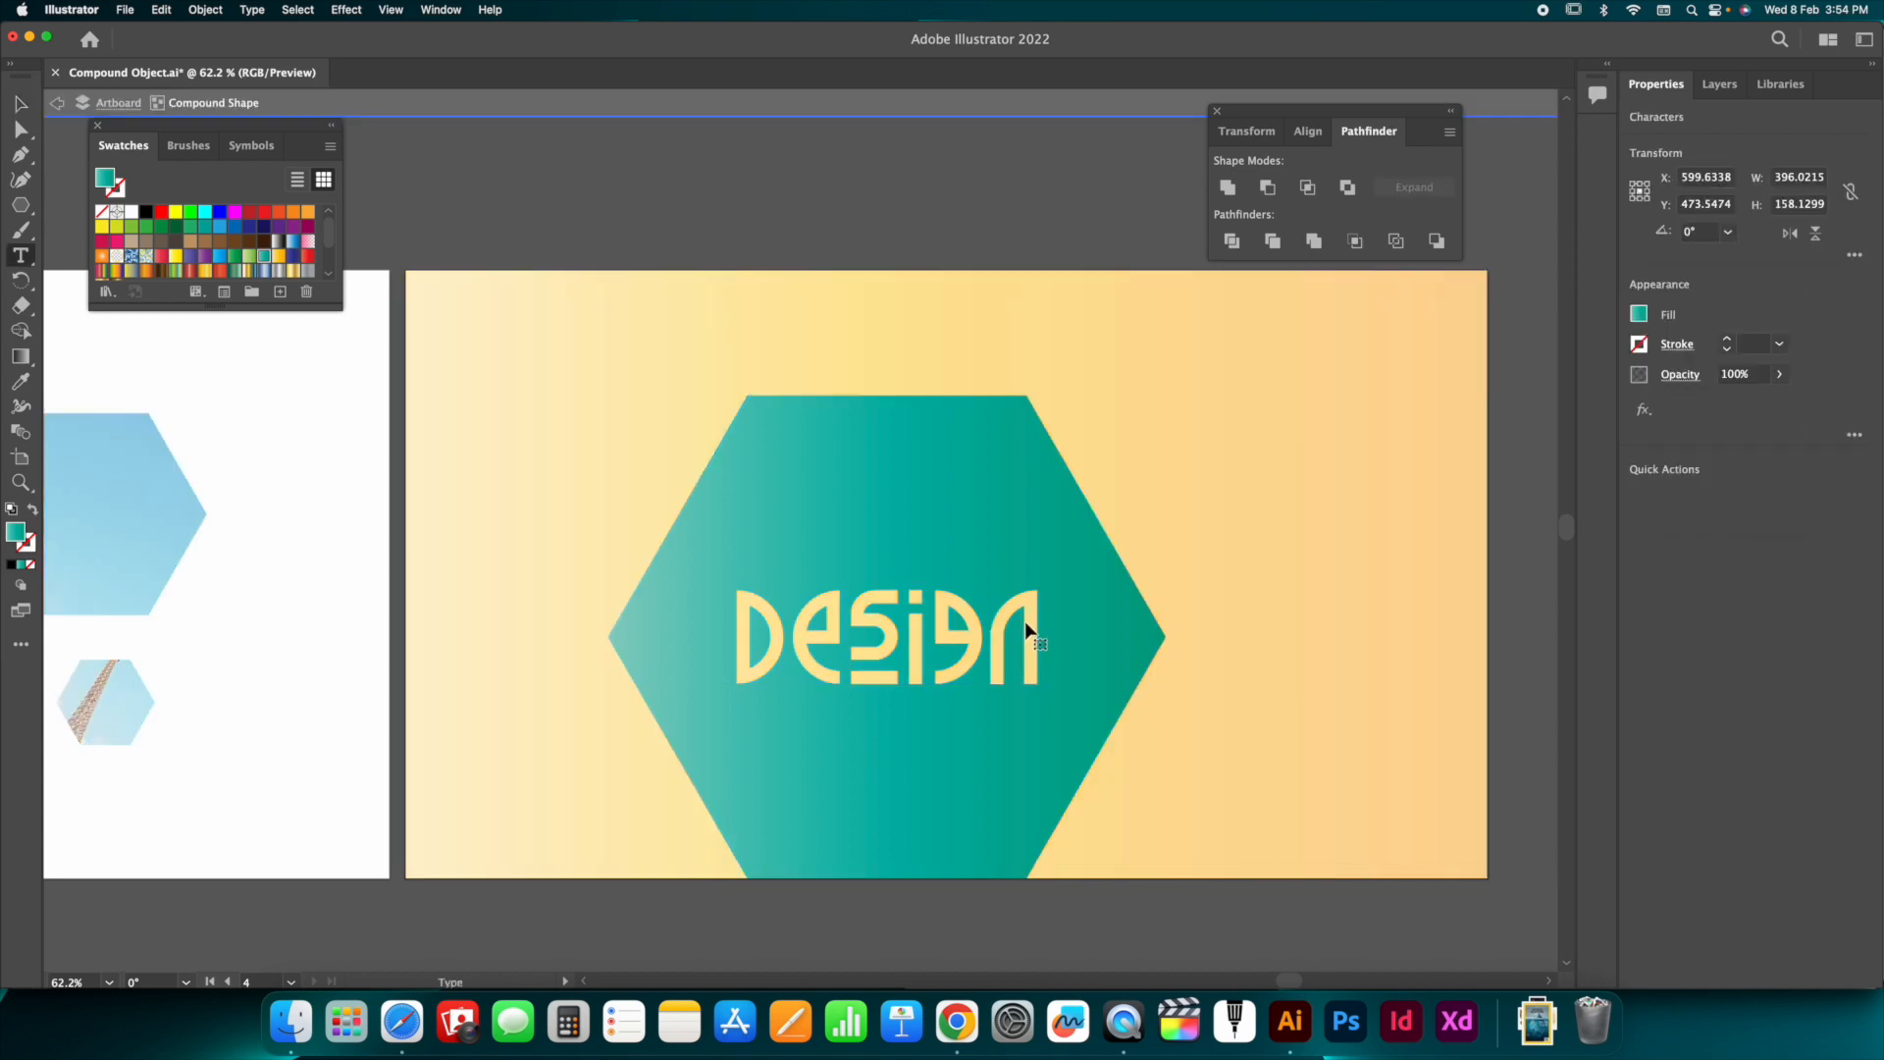
double_click(1028, 618)
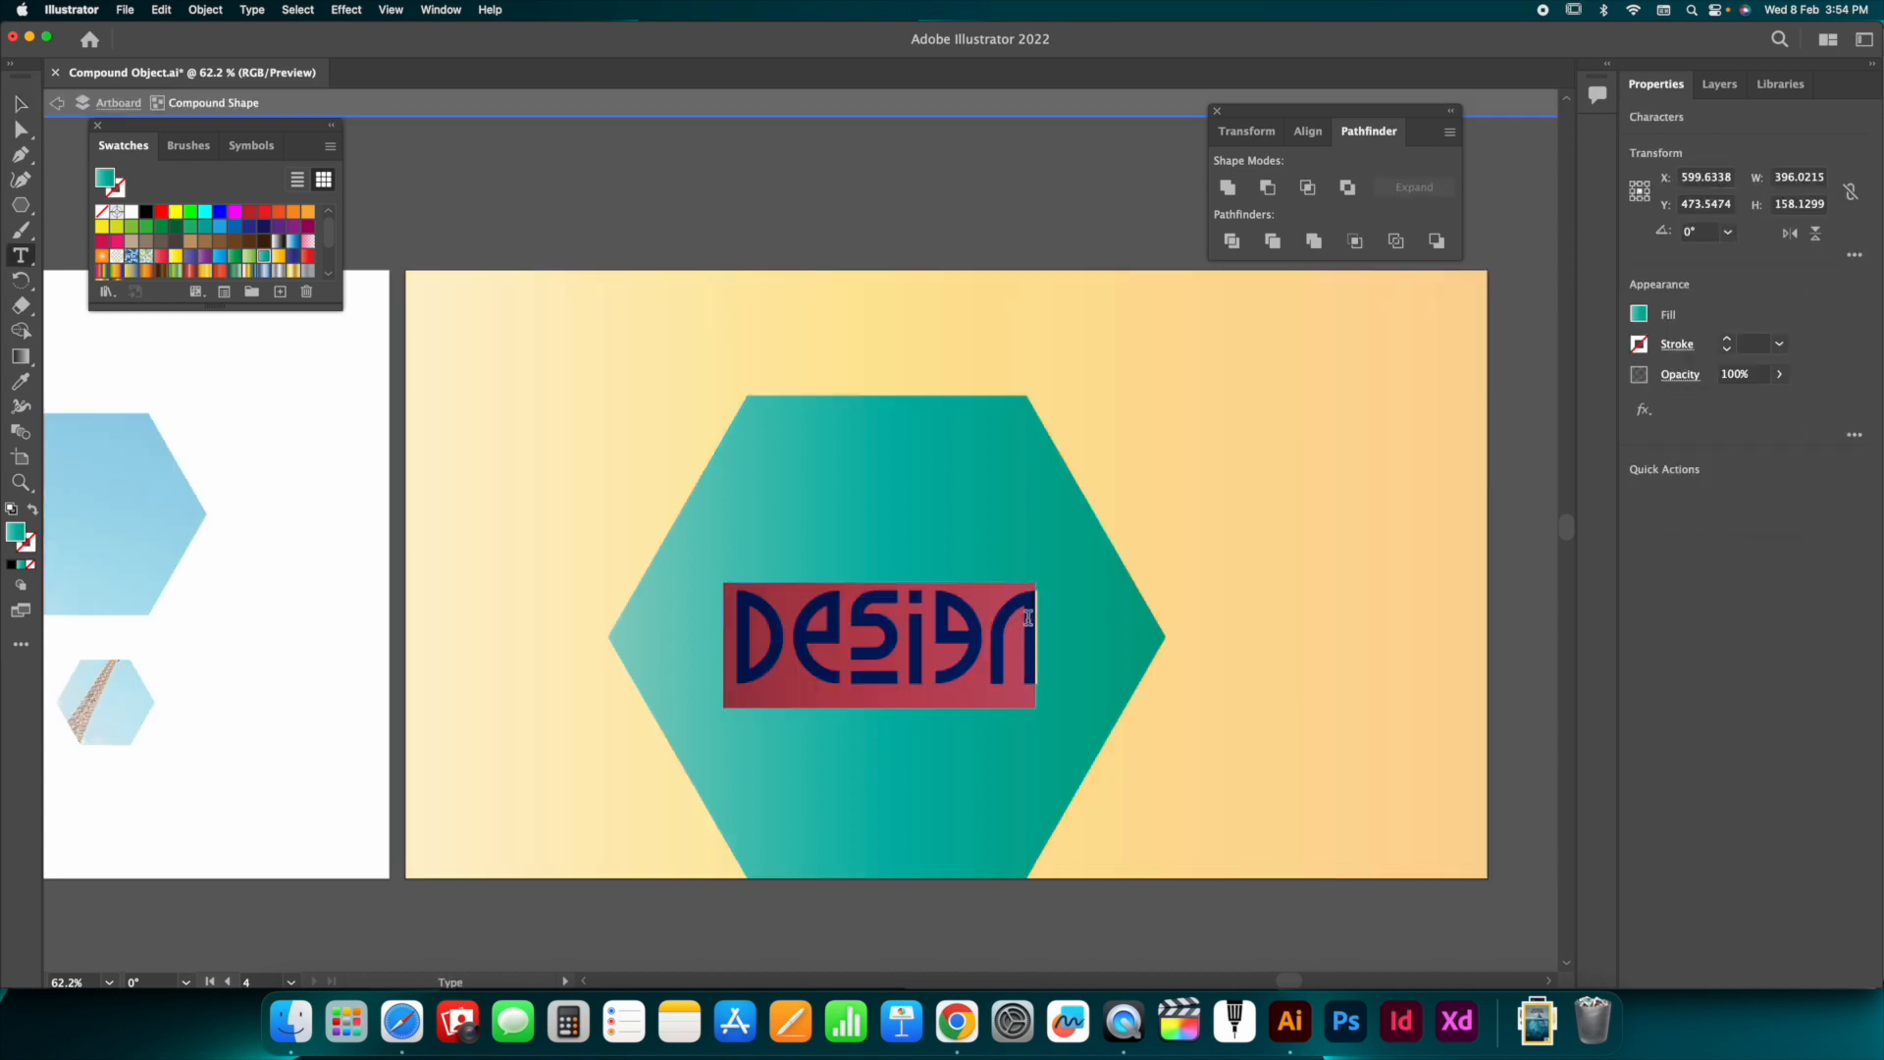
type("travel")
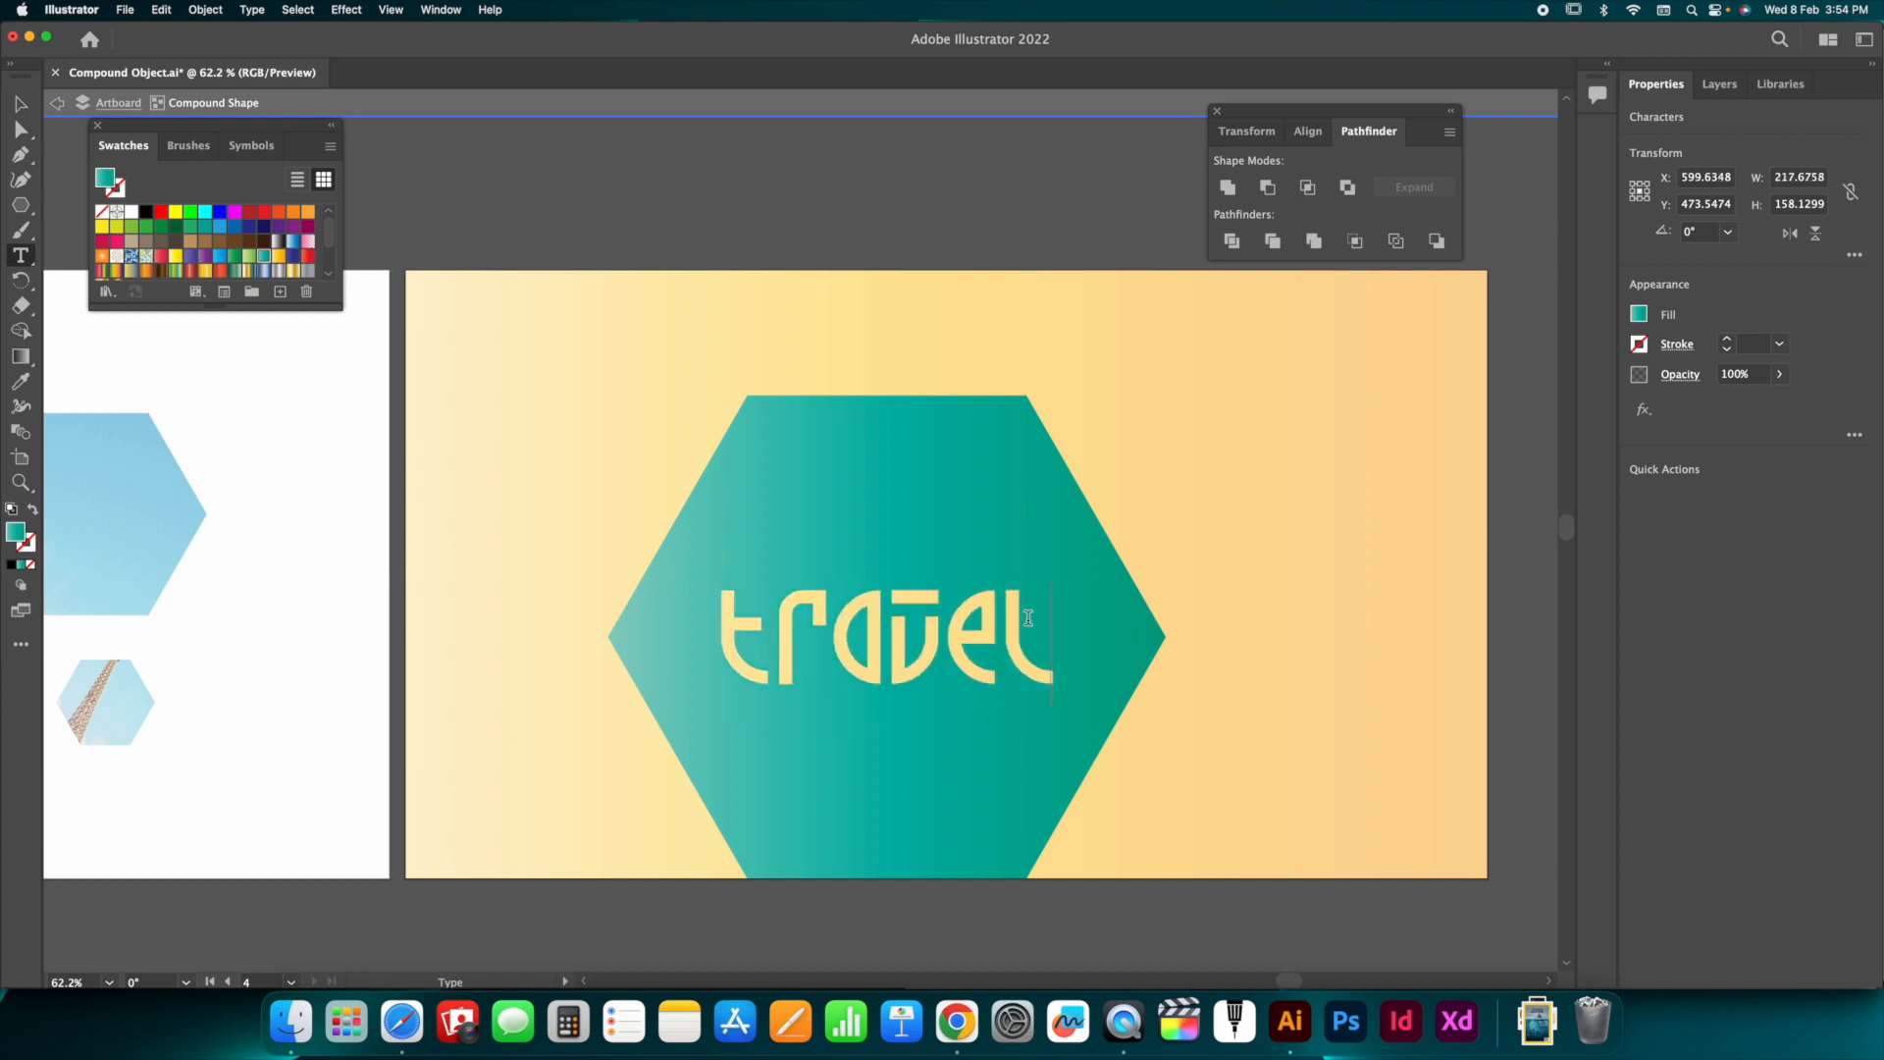
Replace the hexagon's cut-out live text with "art".
key("BackSpace")
key("BackSpace")
key("BackSpace")
key("BackSpace")
key("BackSpace")
key("BackSpace")
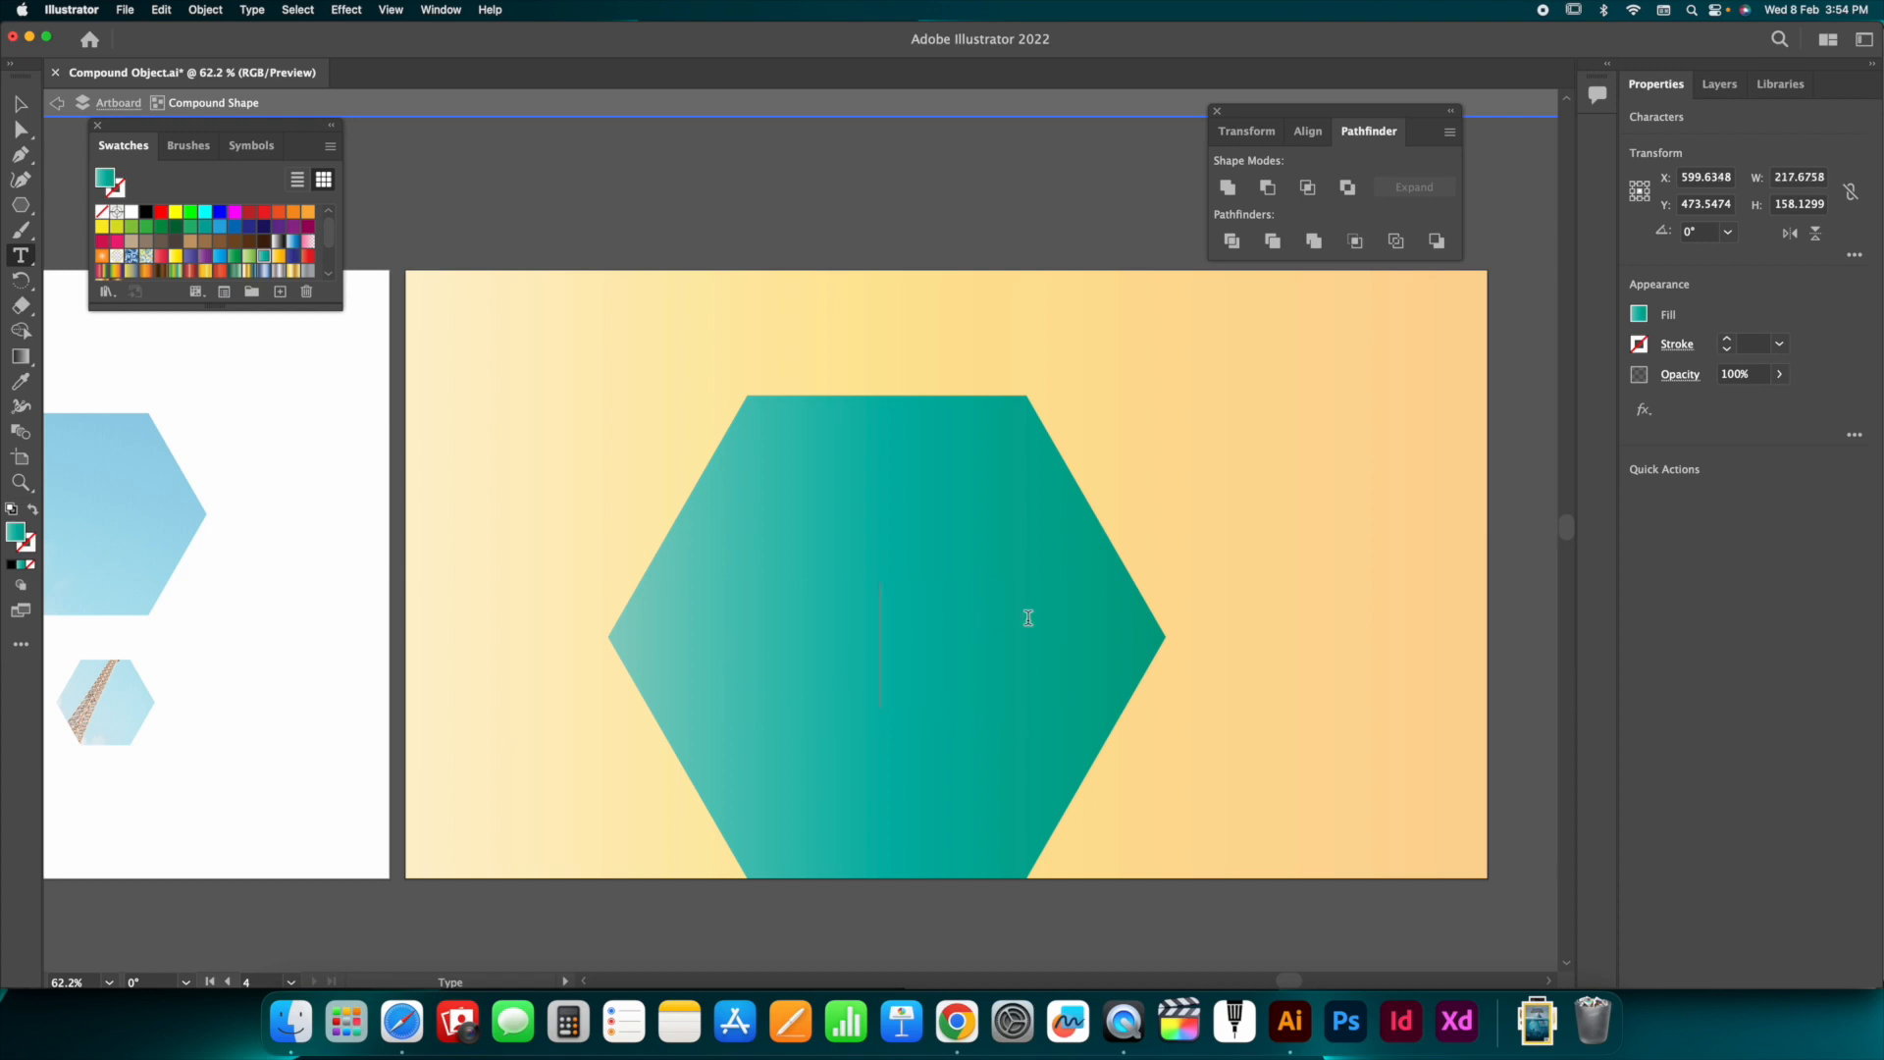
type("art")
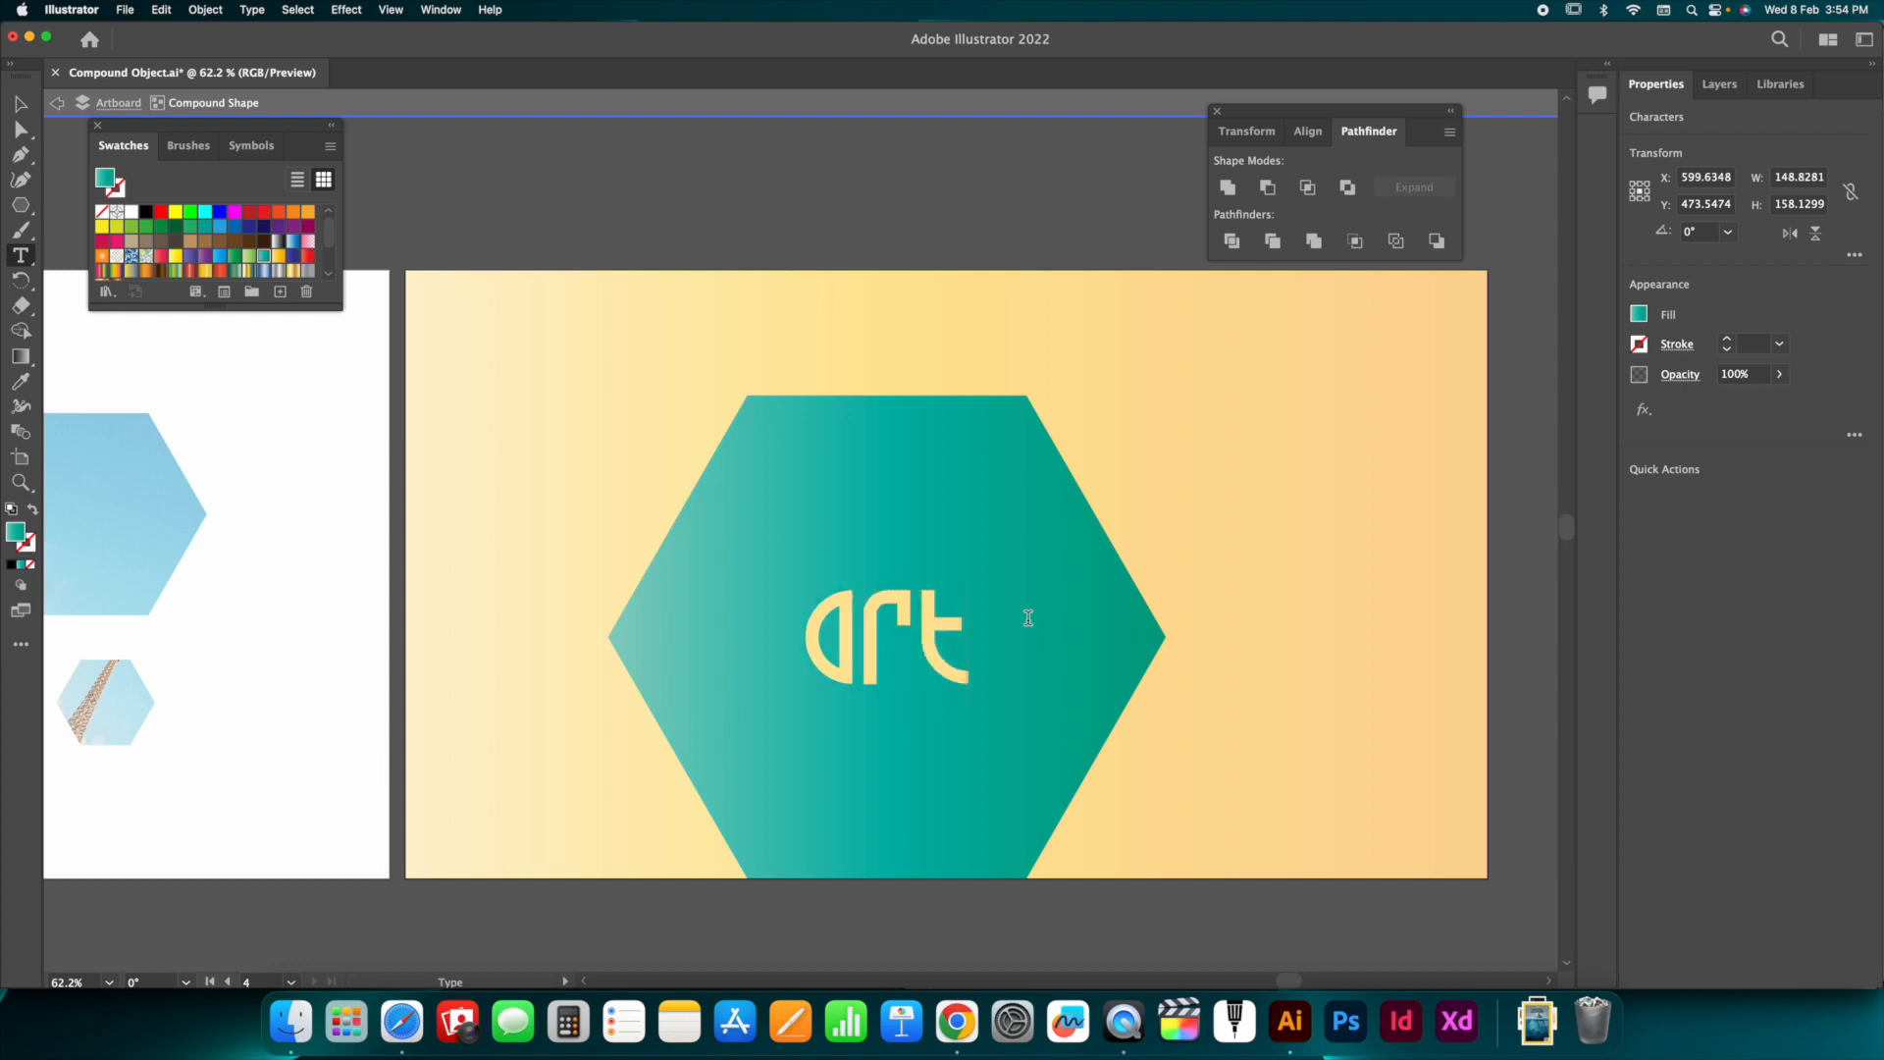
Replace the cut-out live text with "Design" and "Tutorial" on two lines, and exit isolation of the compound shape.
key("BackSpace")
key("BackSpace")
key("BackSpace")
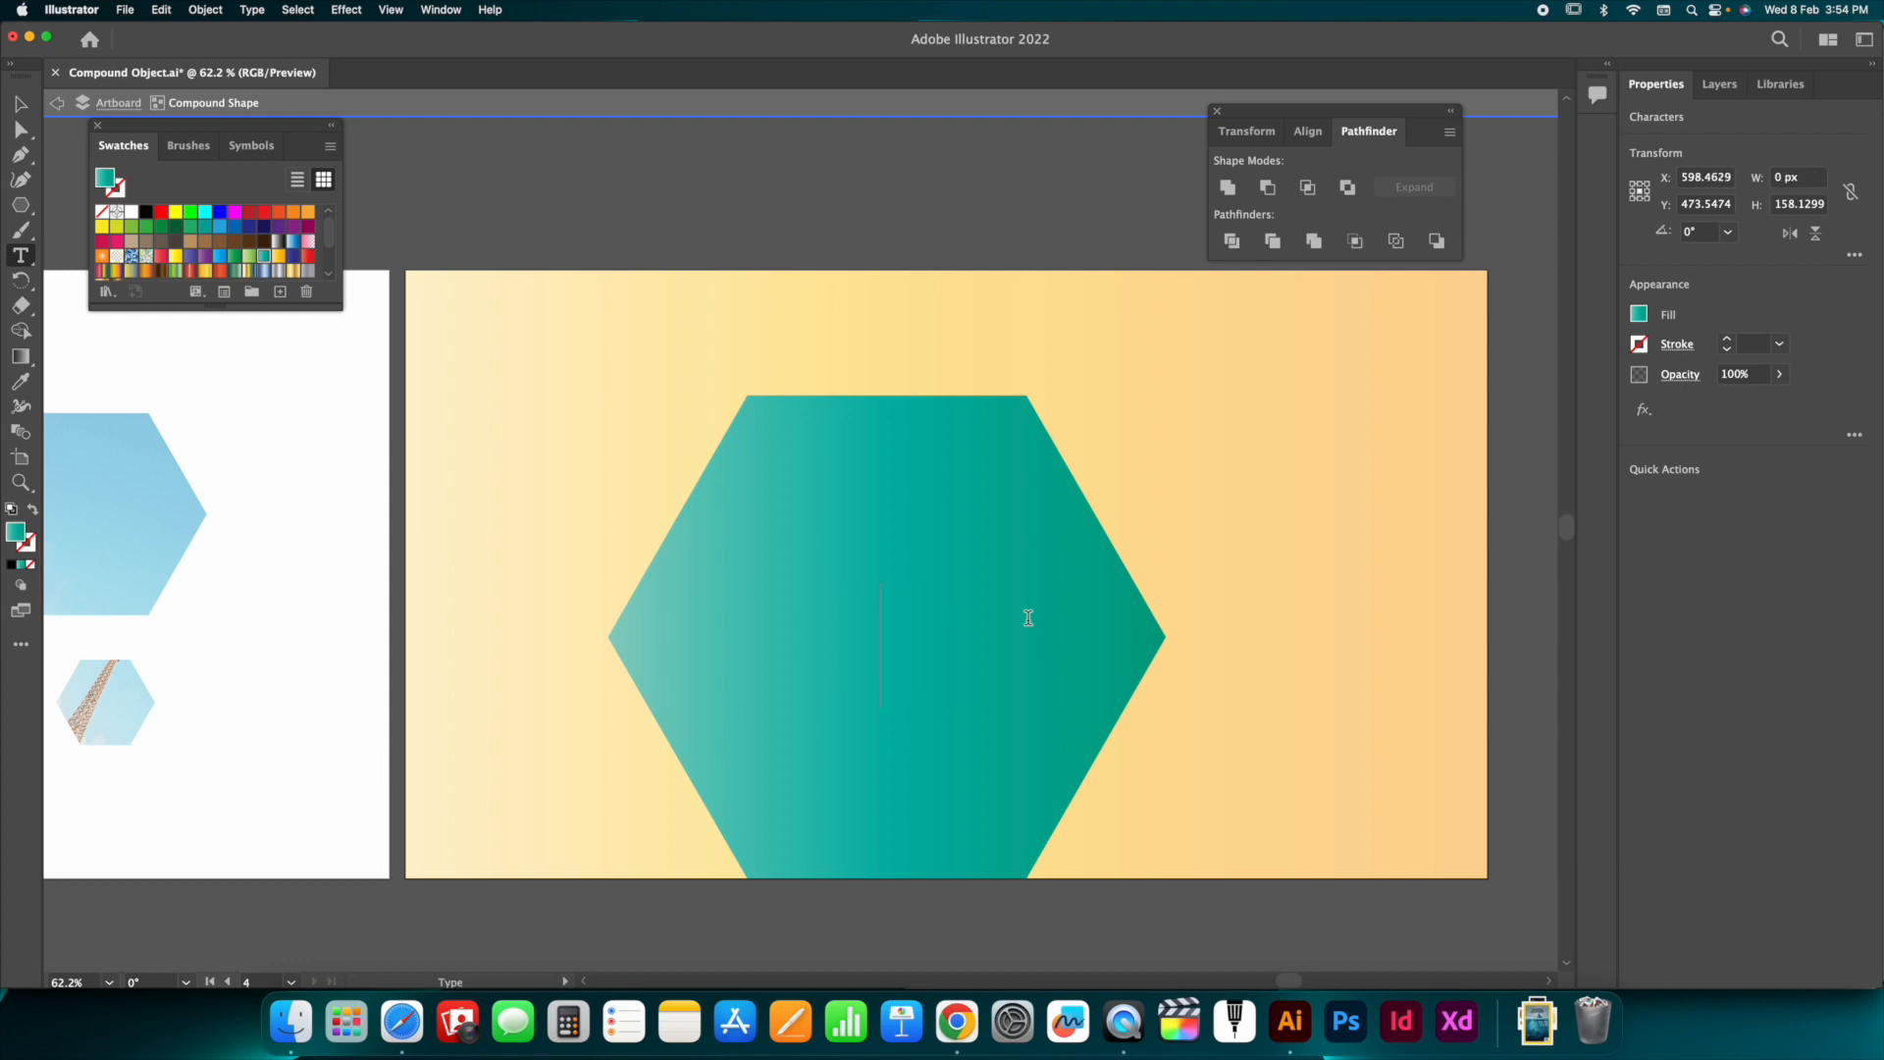
type("Design")
key("Return")
type("Tutorial")
key("Escape")
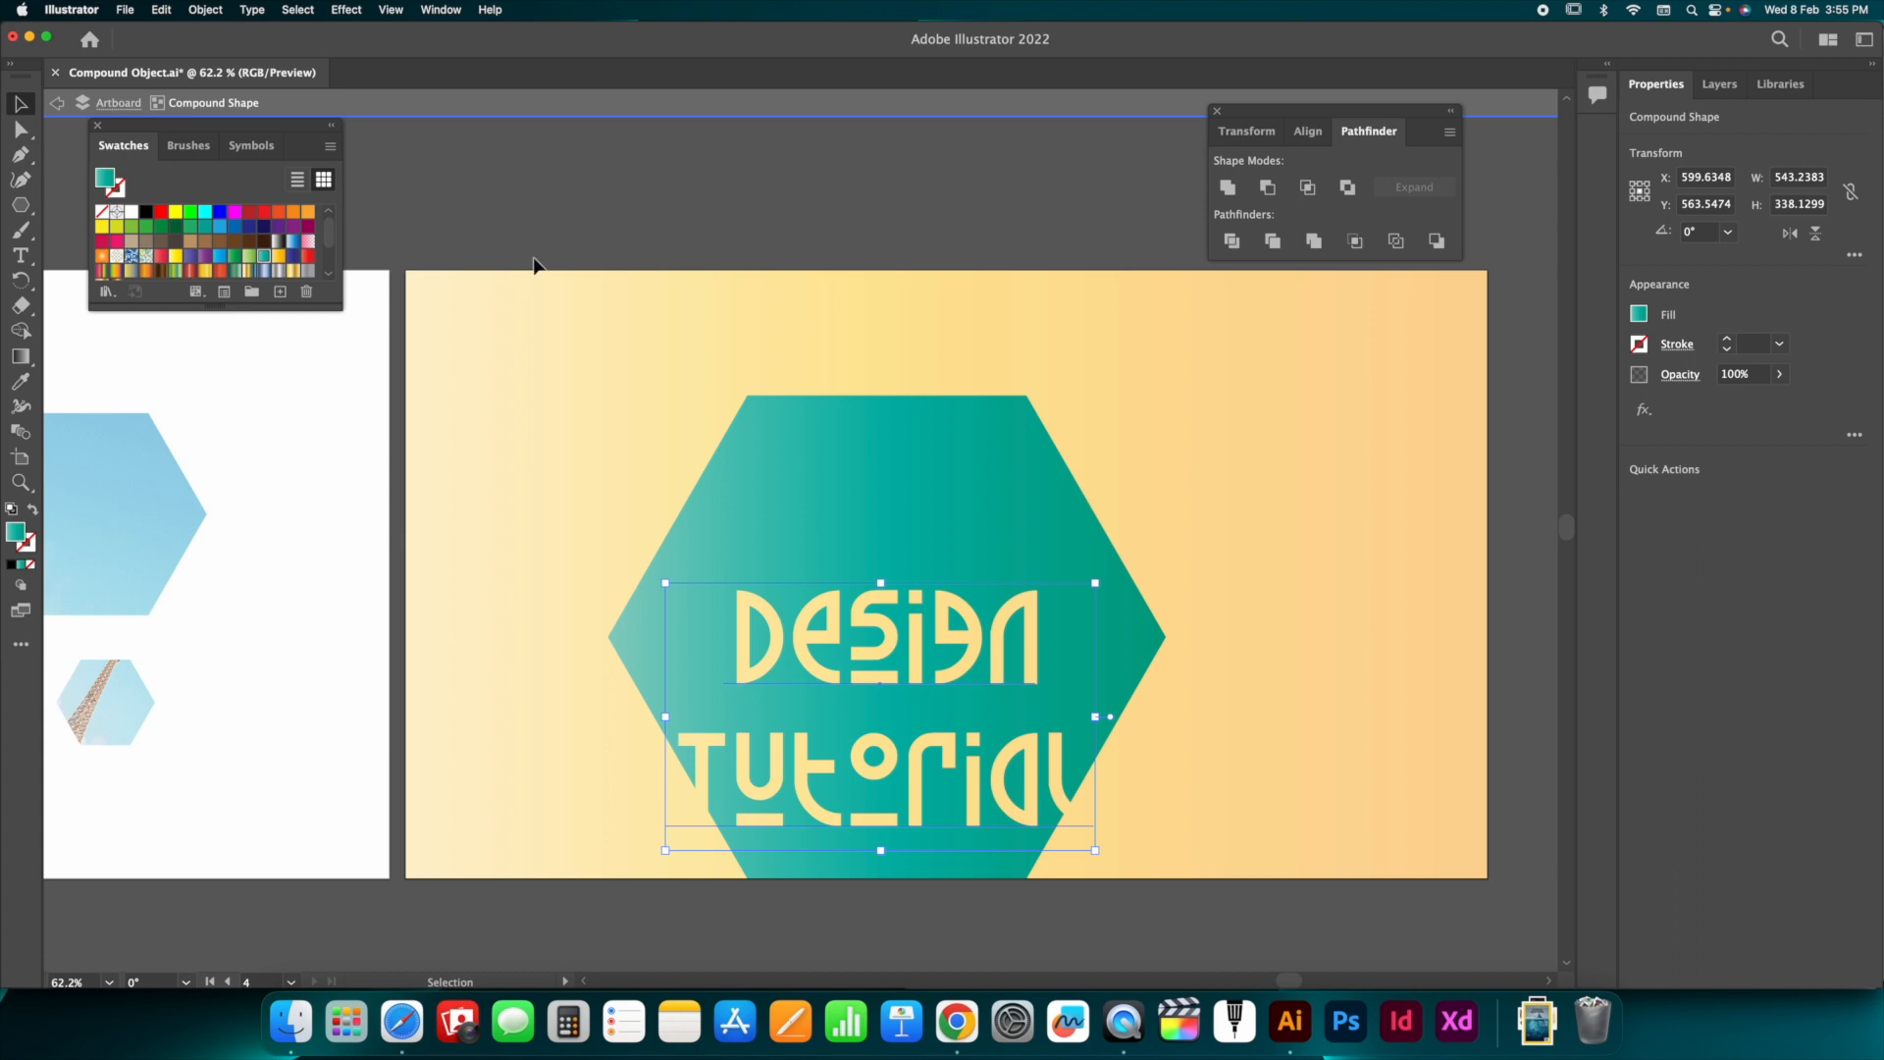
double_click(1109, 445)
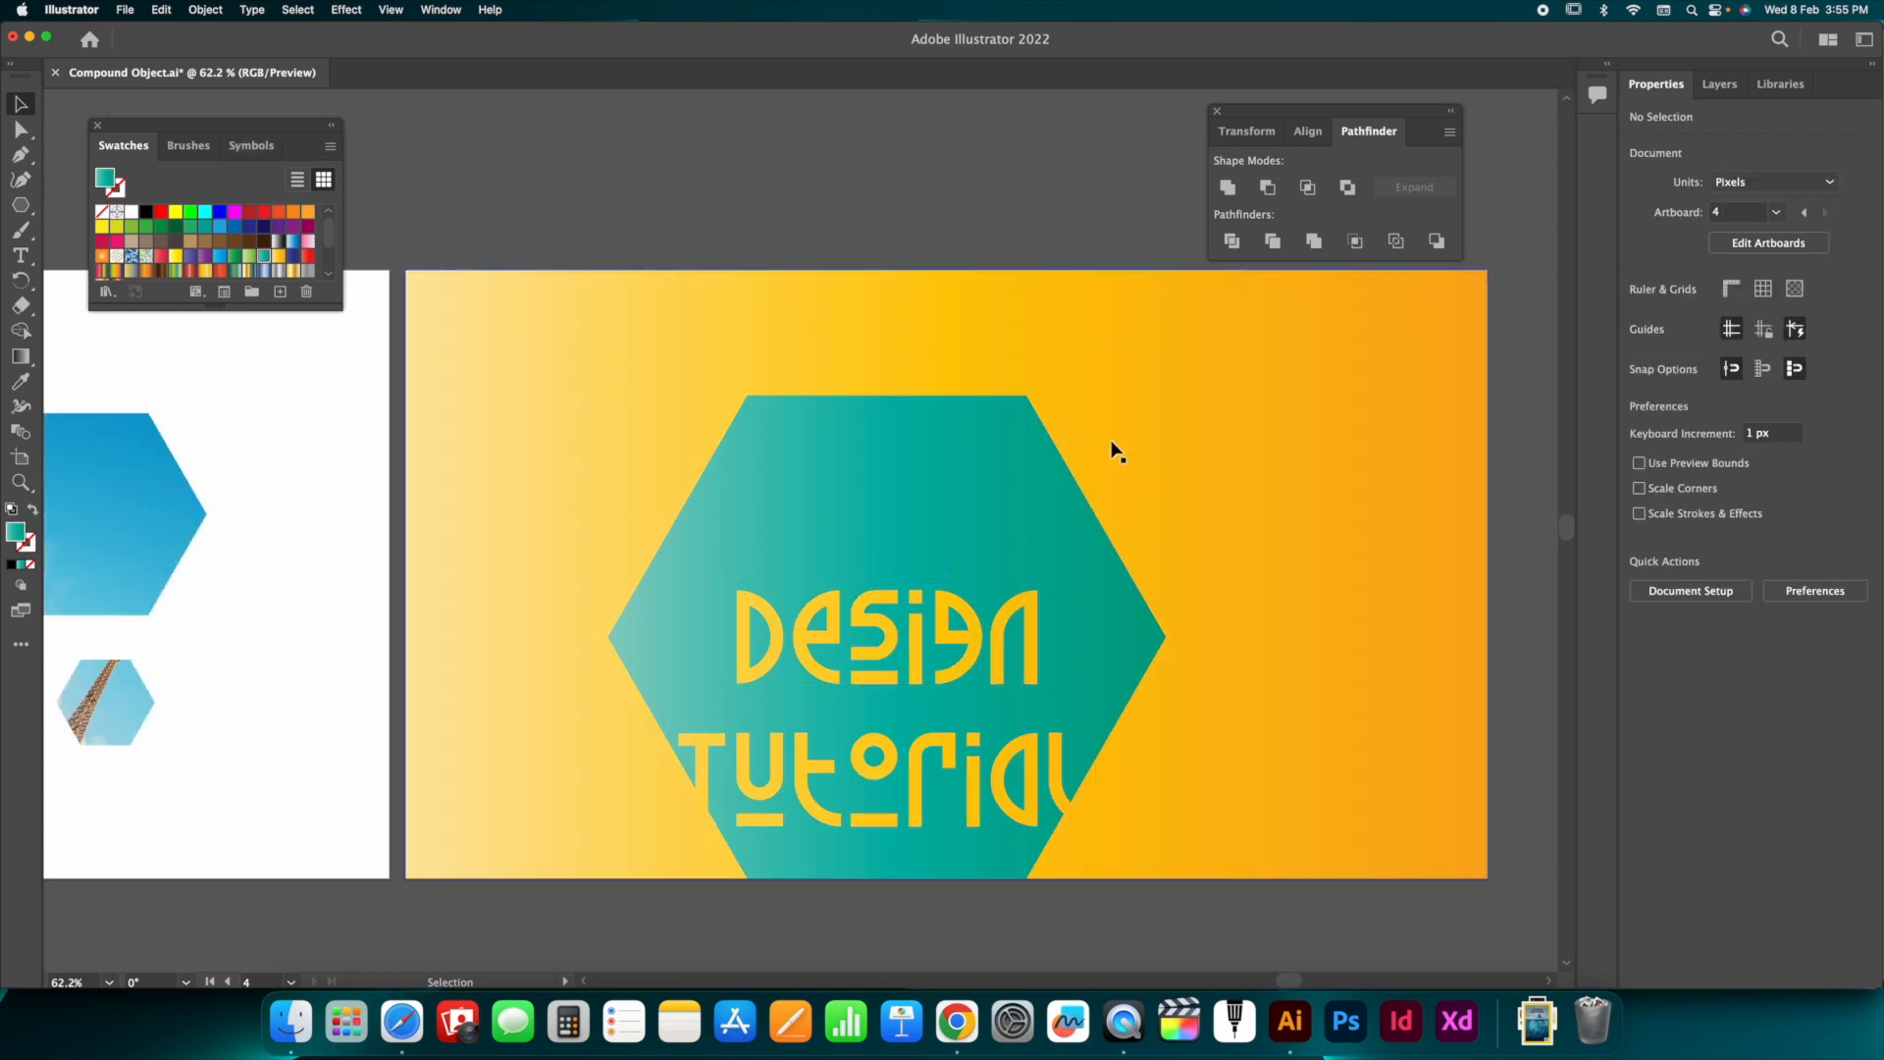
Centre the "Design Tutorial" hexagon compound shape horizontally and vertically on the artboard.
mouse_move(1038, 602)
left_mouse_down()
mouse_move(1080, 528)
mouse_move(1047, 568)
mouse_move(1052, 298)
mouse_move(1034, 274)
mouse_move(970, 286)
mouse_move(992, 246)
mouse_move(1046, 444)
mouse_move(1047, 702)
mouse_move(1048, 583)
mouse_move(1061, 595)
left_mouse_up()
key("super+z")
left_click(1168, 520)
left_click(1712, 614)
left_click(1808, 616)
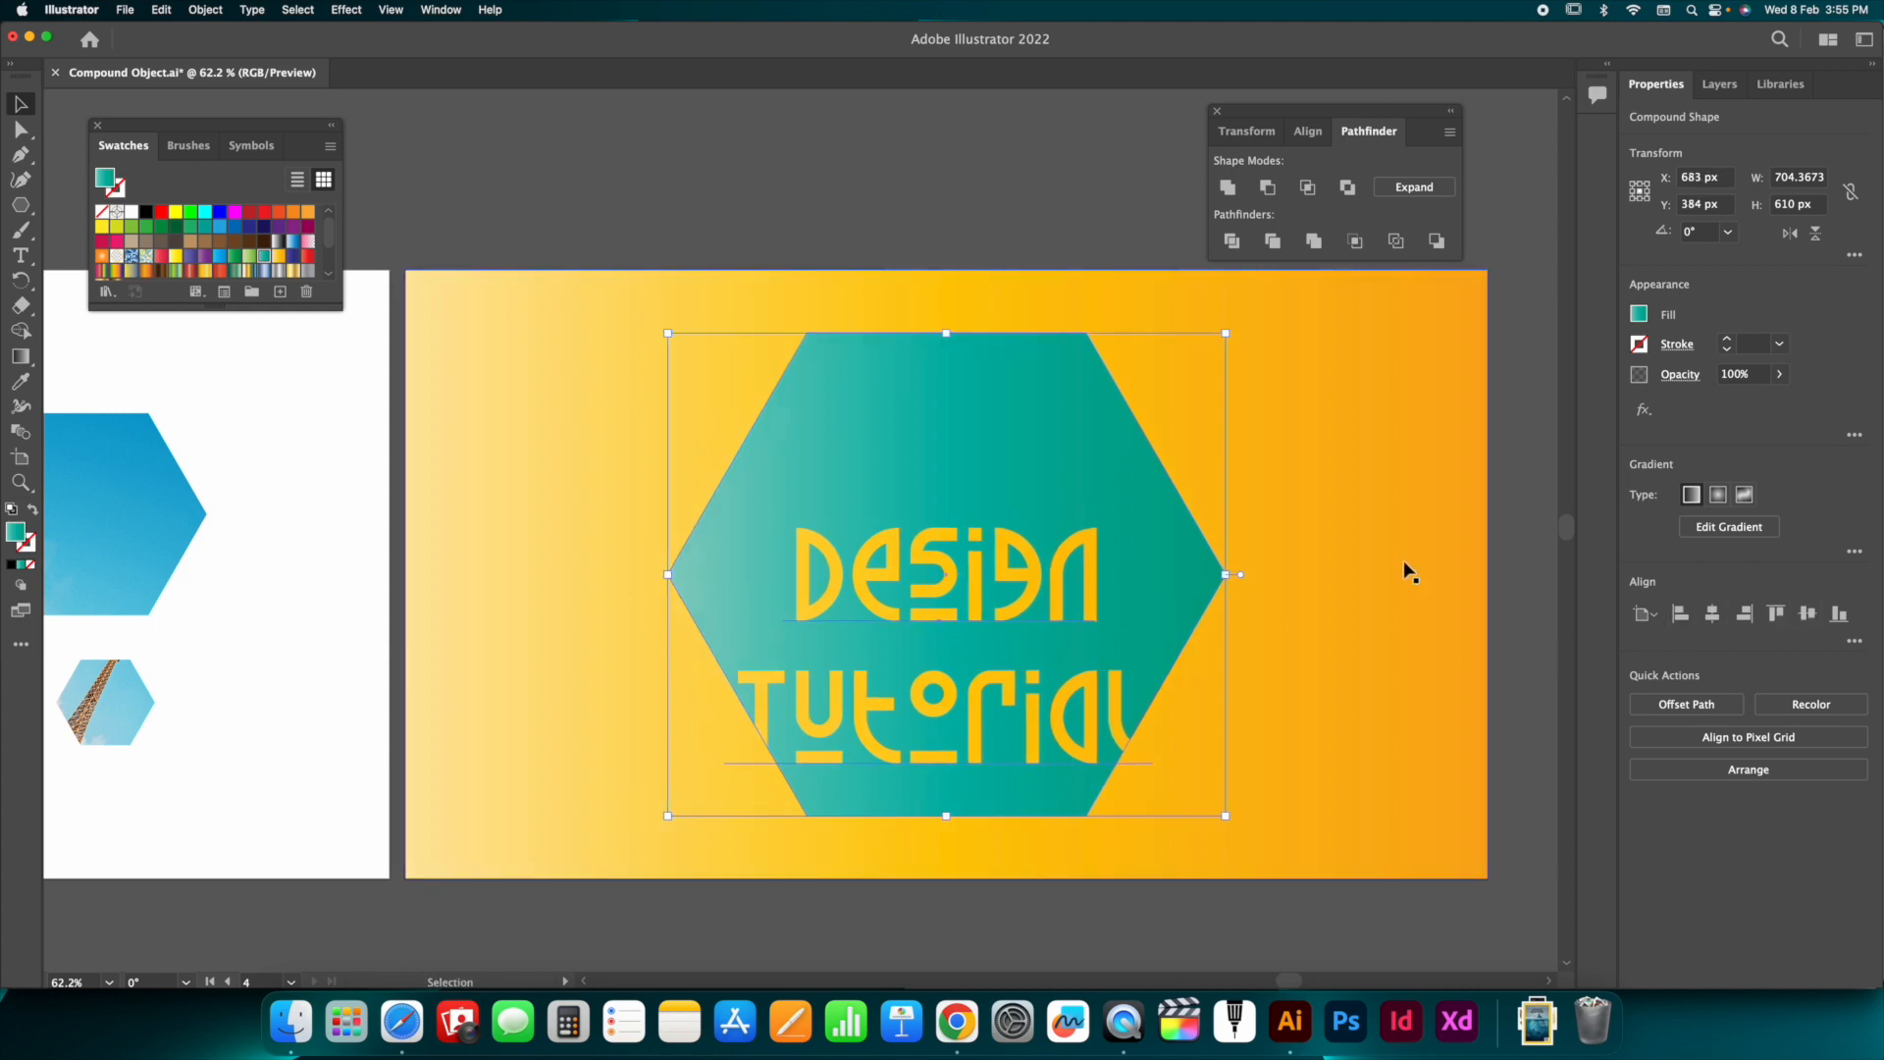
left_click(963, 271)
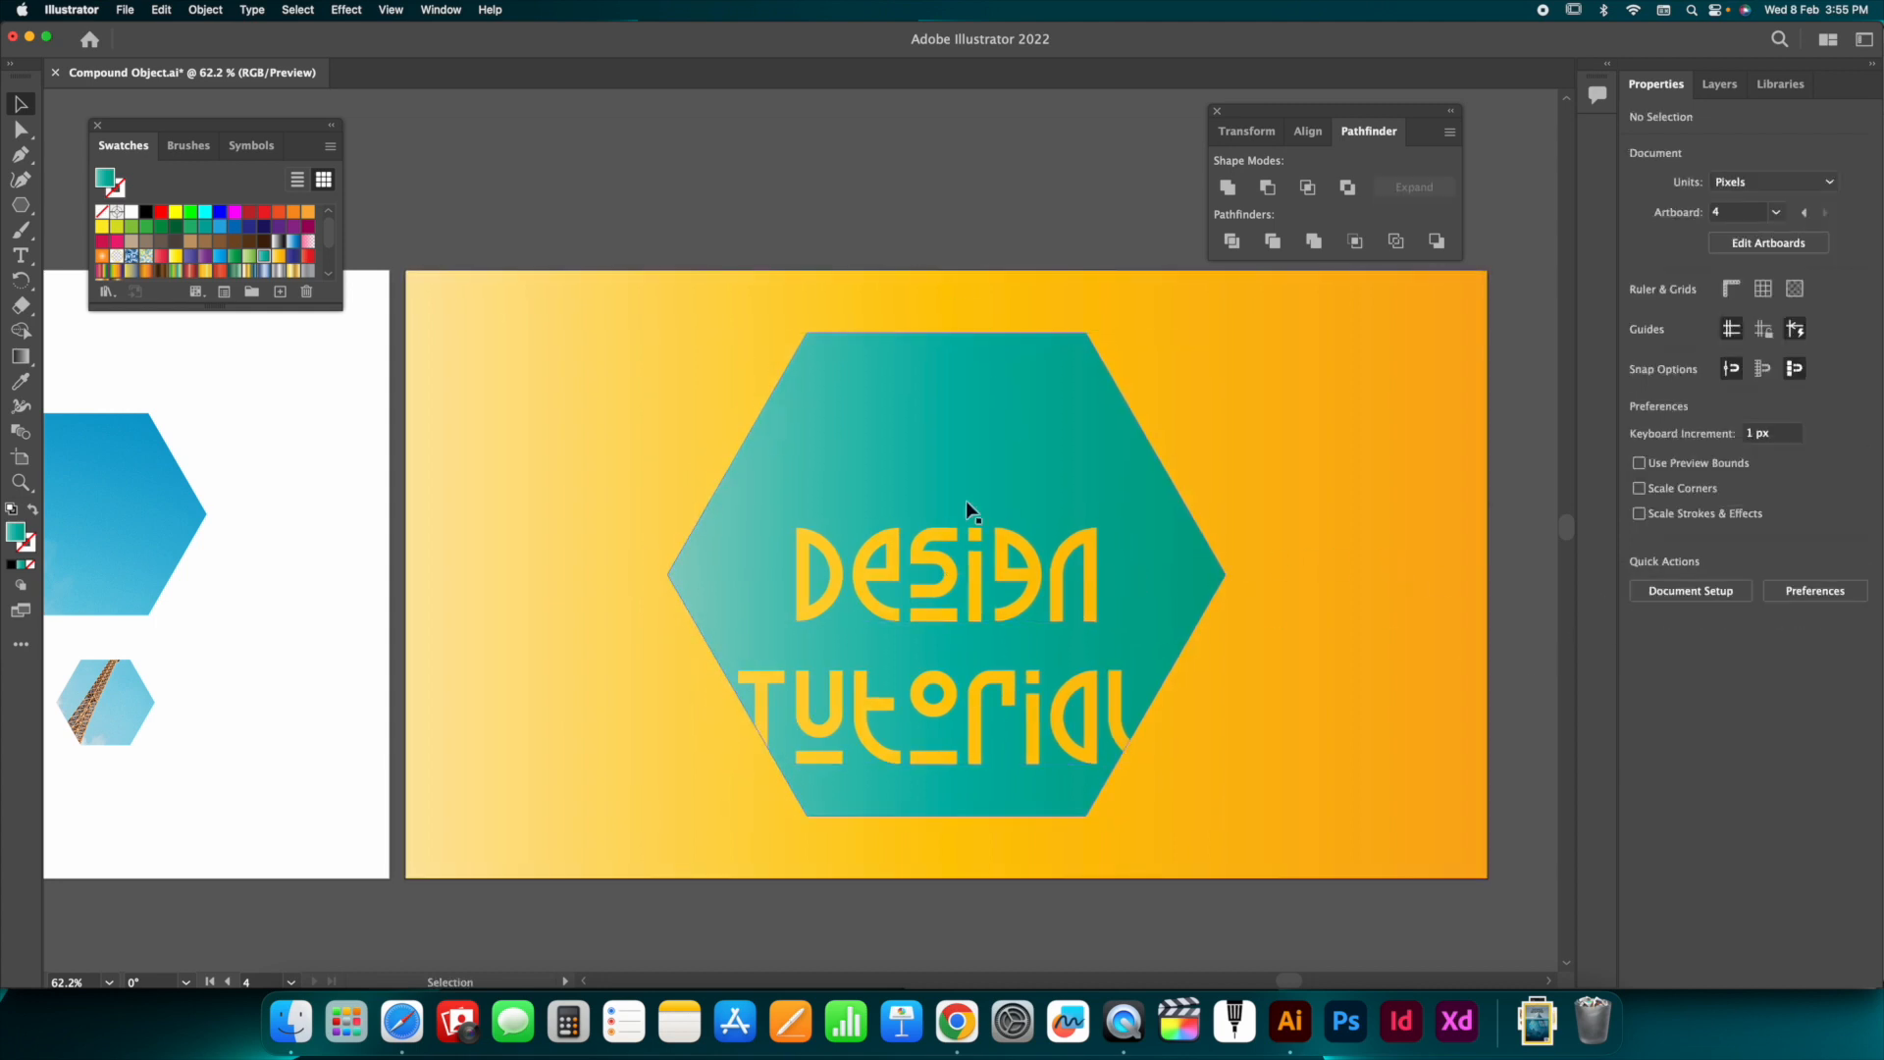
left_click(999, 534)
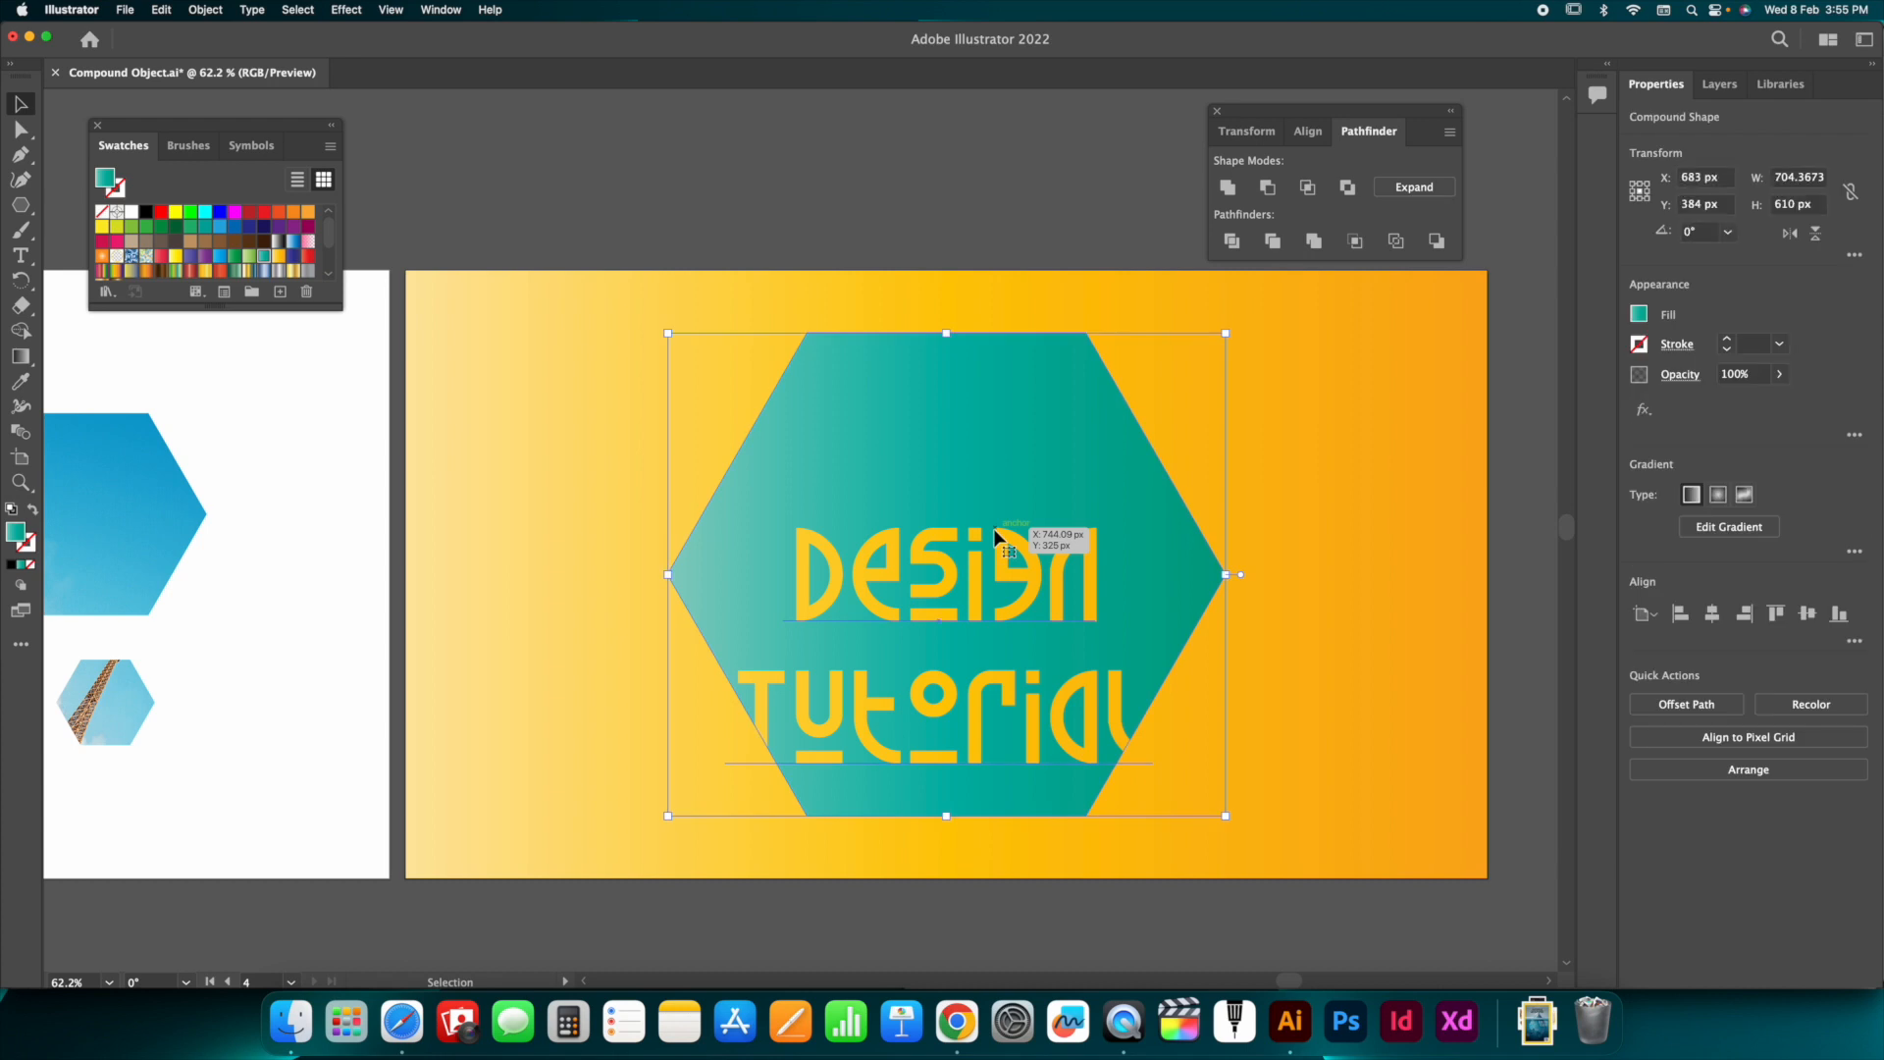